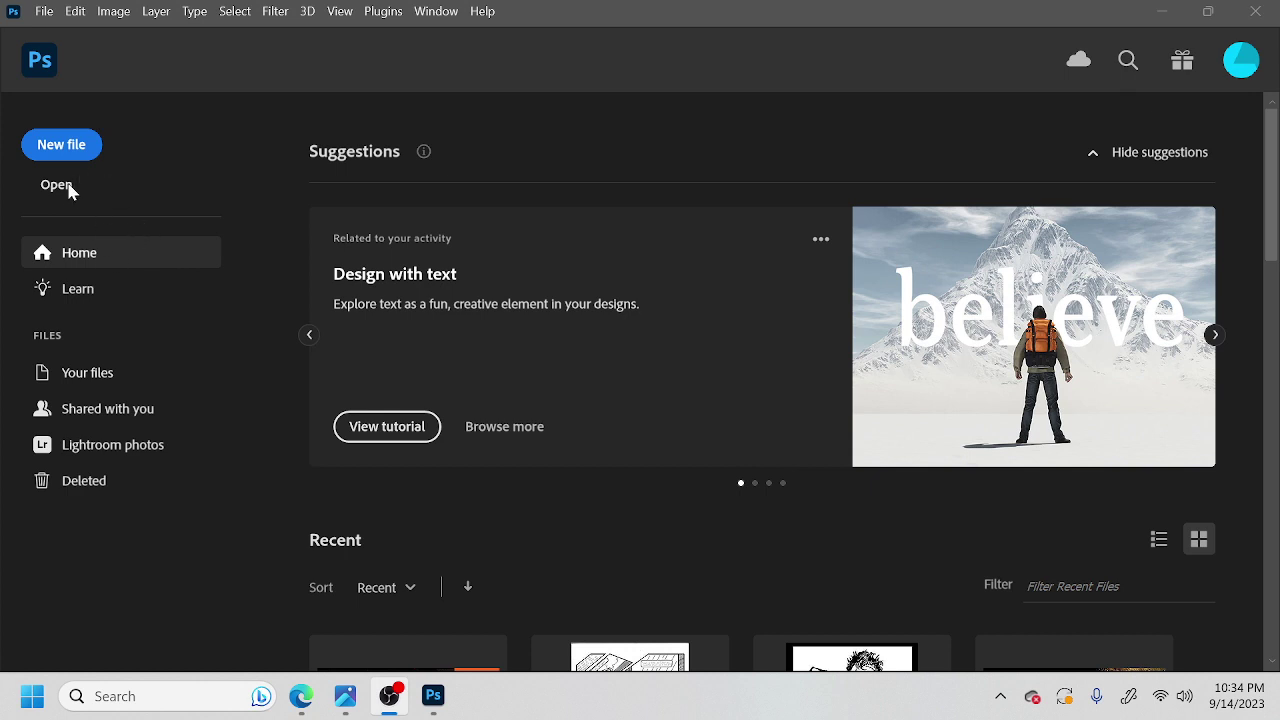
Create a new 8 x 11 inch document at 300 ppi and add an empty layer above the background.
{"action": "left_click", "coordinate": [80, 143]}
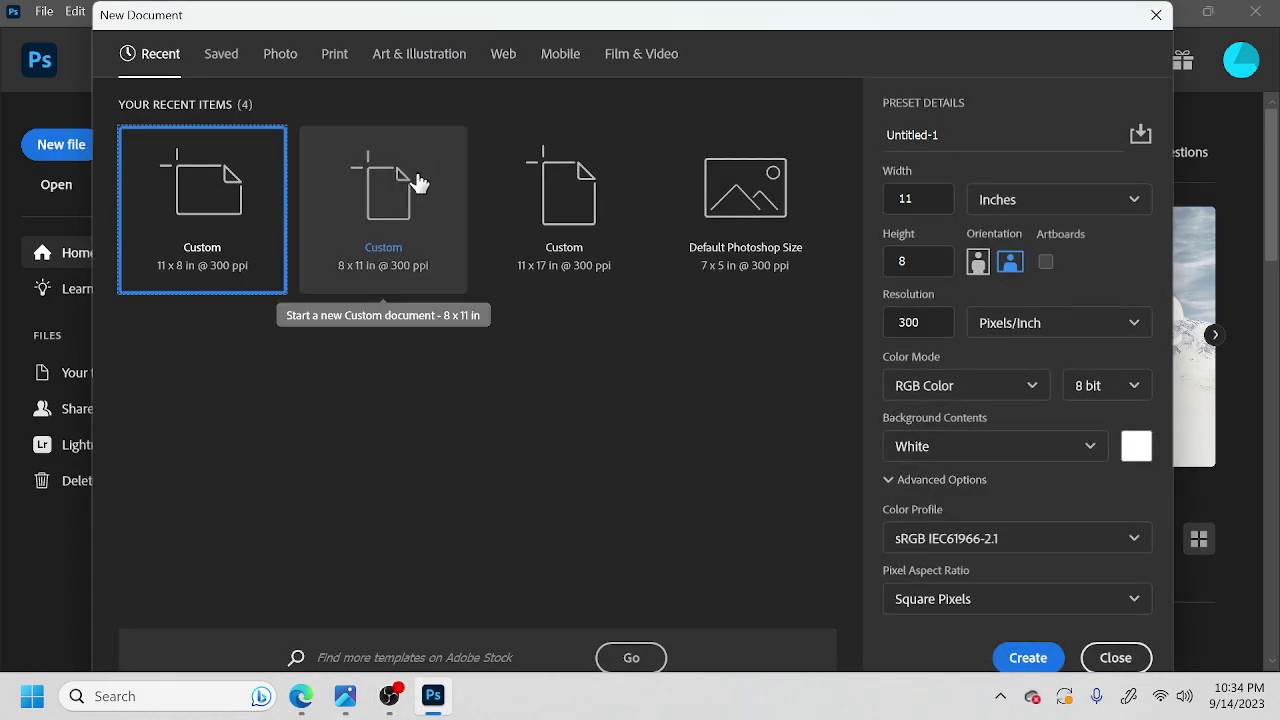
{"action": "left_click", "coordinate": [400, 230]}
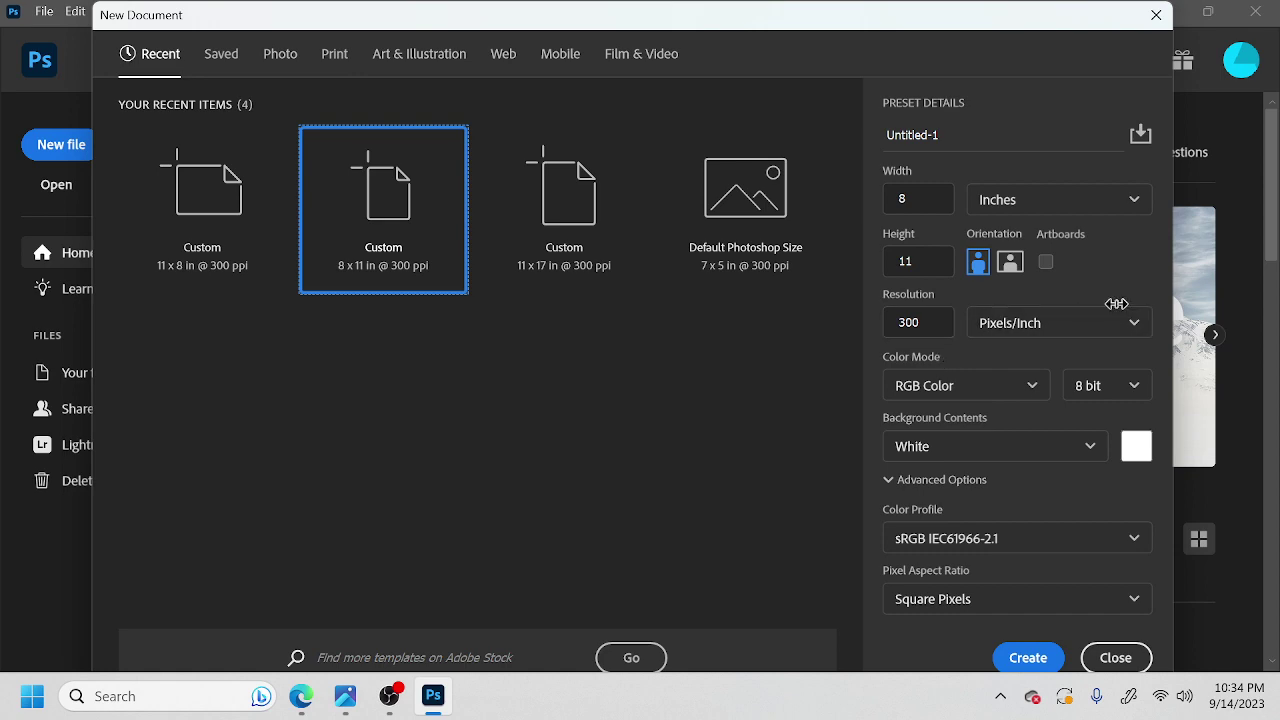
{"action": "left_click", "coordinate": [1024, 657]}
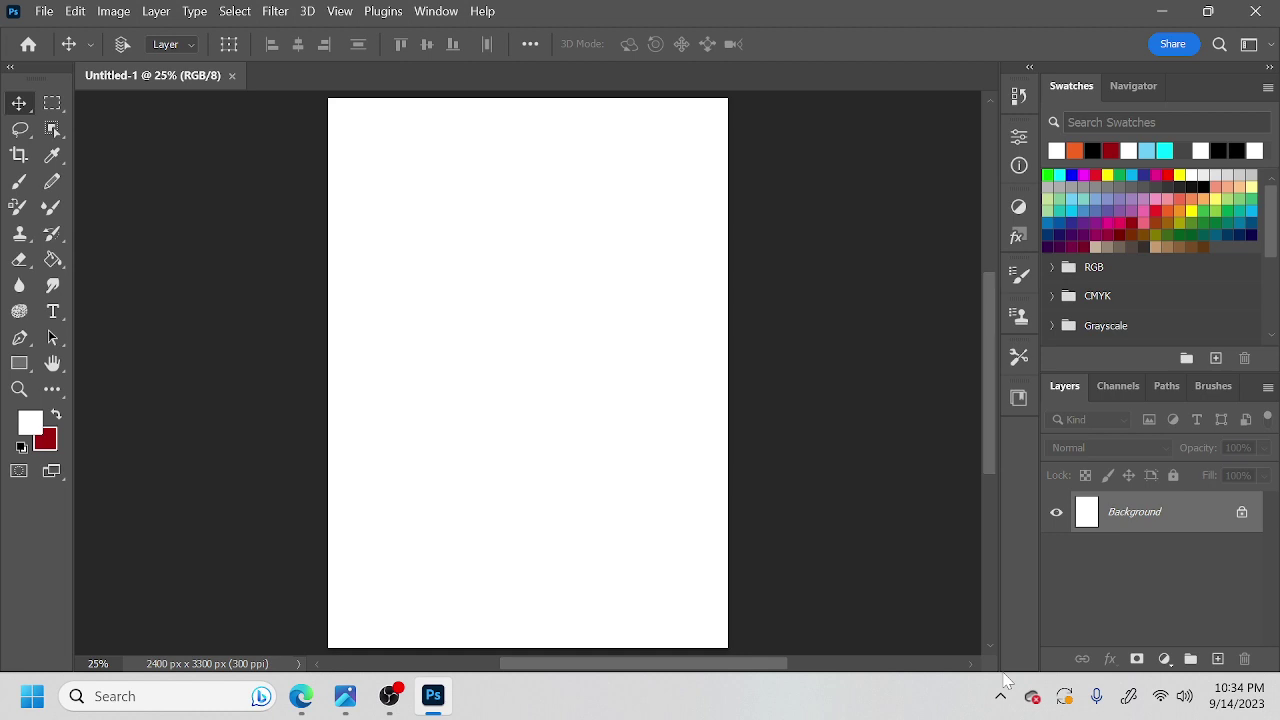
{"action": "left_click", "coordinate": [1218, 659]}
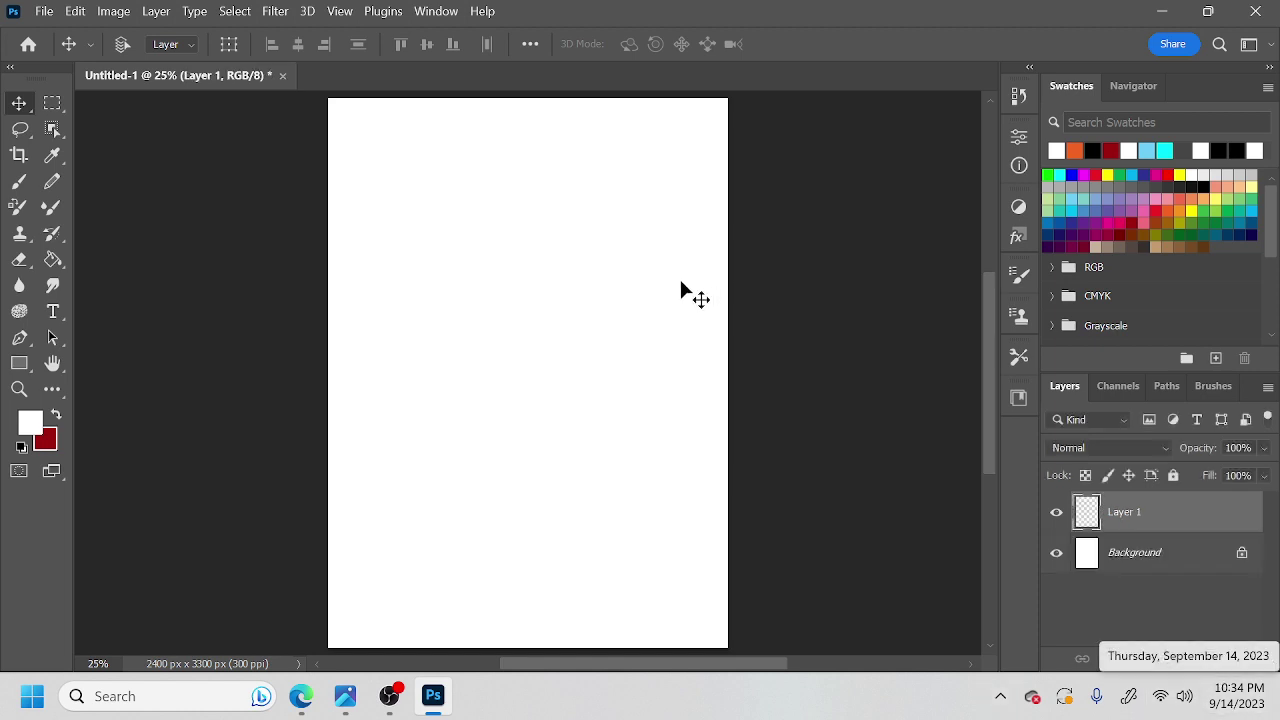
Set the foreground colour to black and sketch a vertical centre line down the middle of the page with the Brush tool.
{"action": "key", "text": "space"}
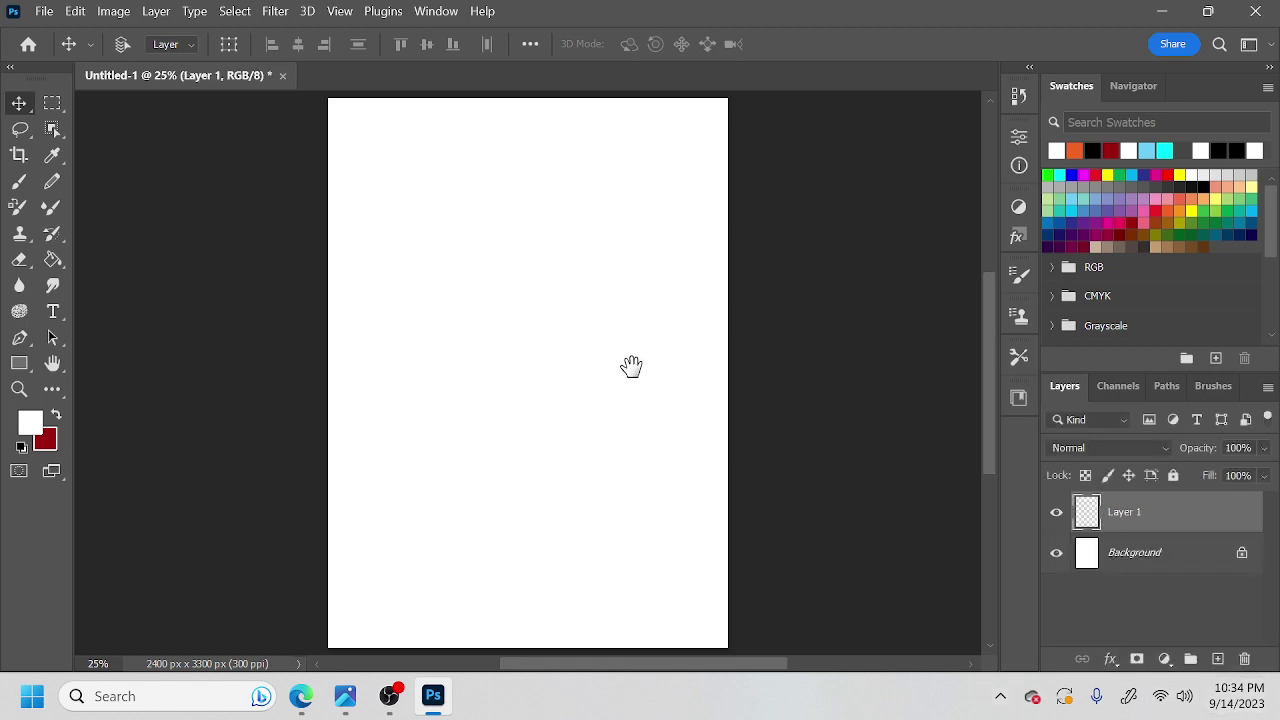
{"action": "left_click_drag", "start_coordinate": [631, 366], "coordinate": [689, 383]}
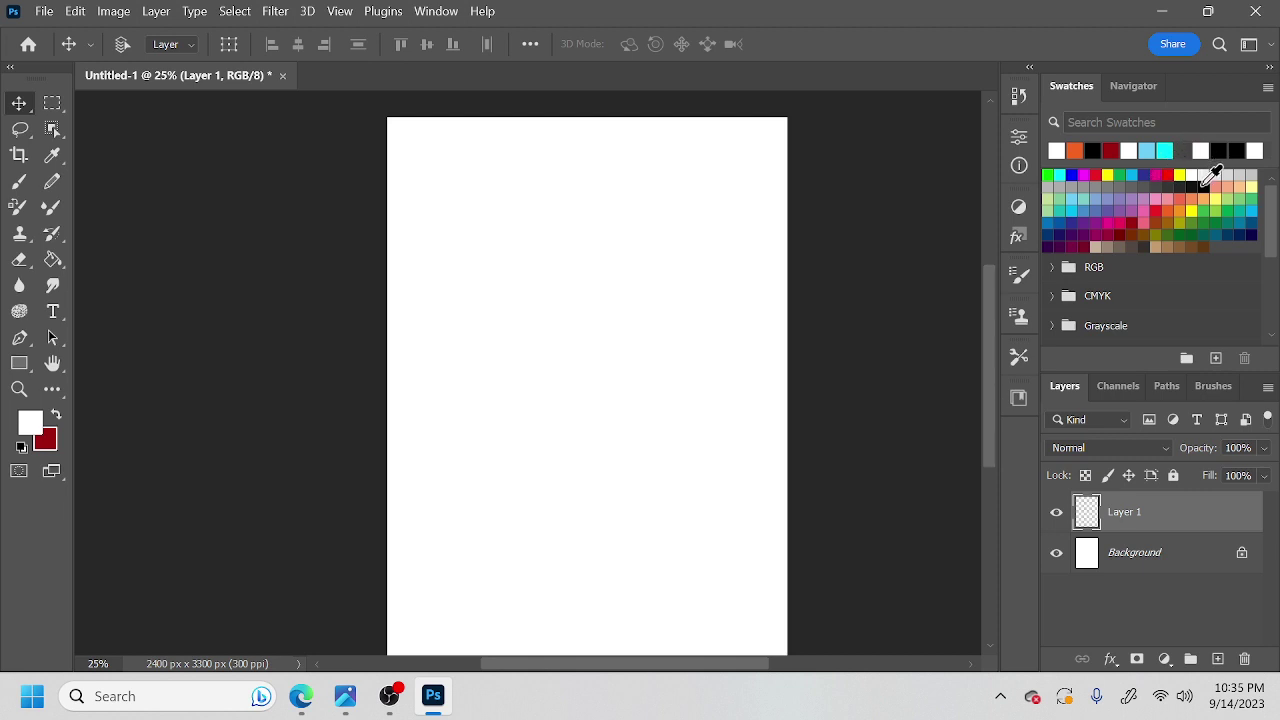
{"action": "left_click", "coordinate": [1205, 185]}
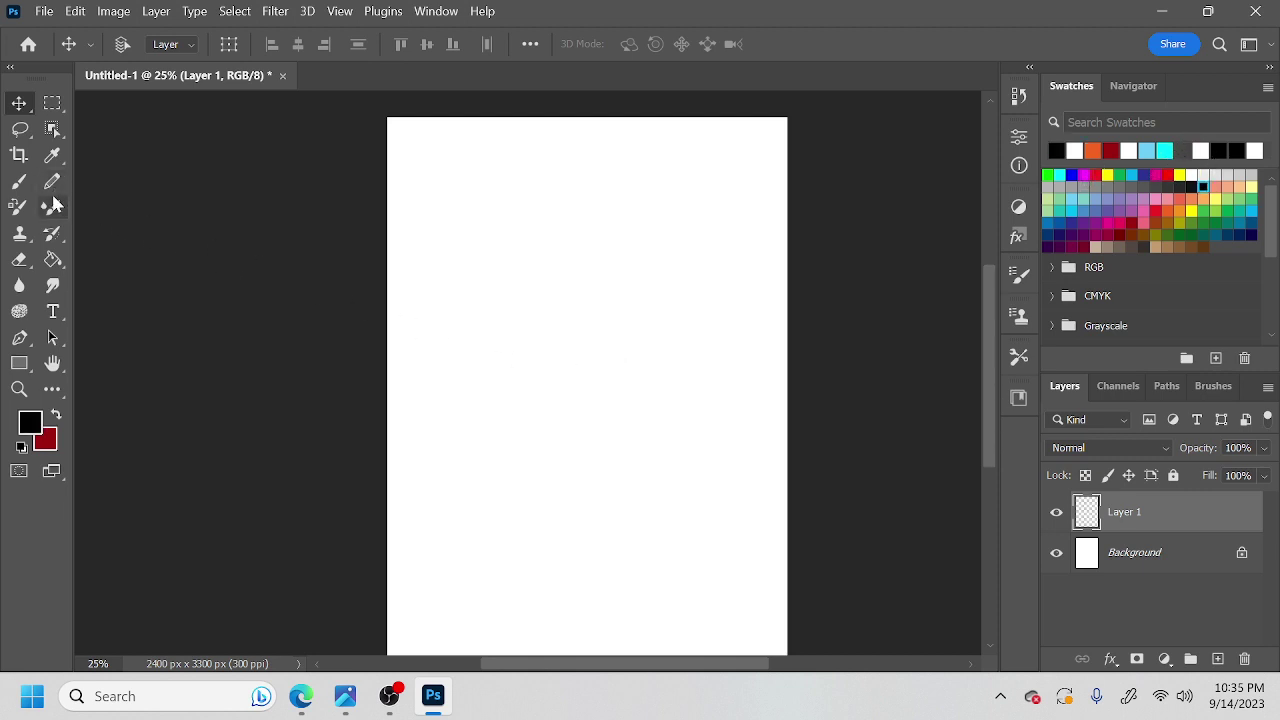
{"action": "key", "text": "b"}
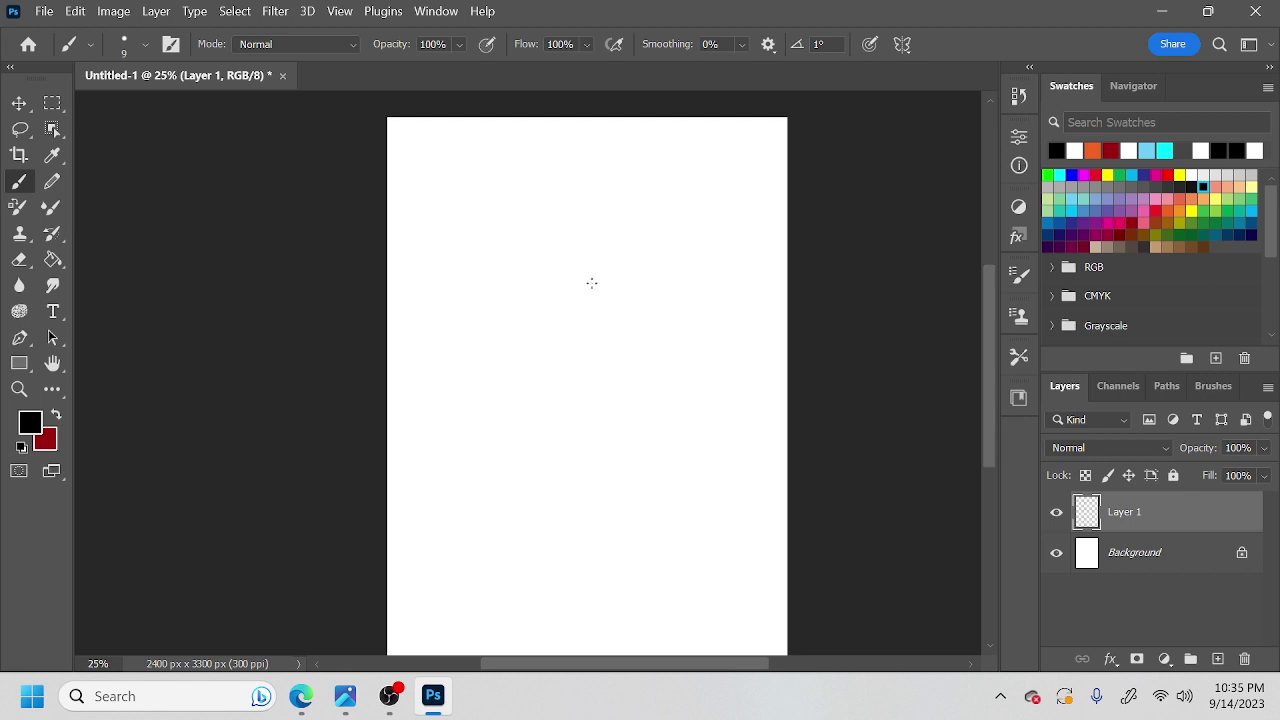
{"action": "left_click_drag", "start_coordinate": [588, 249], "coordinate": [606, 538]}
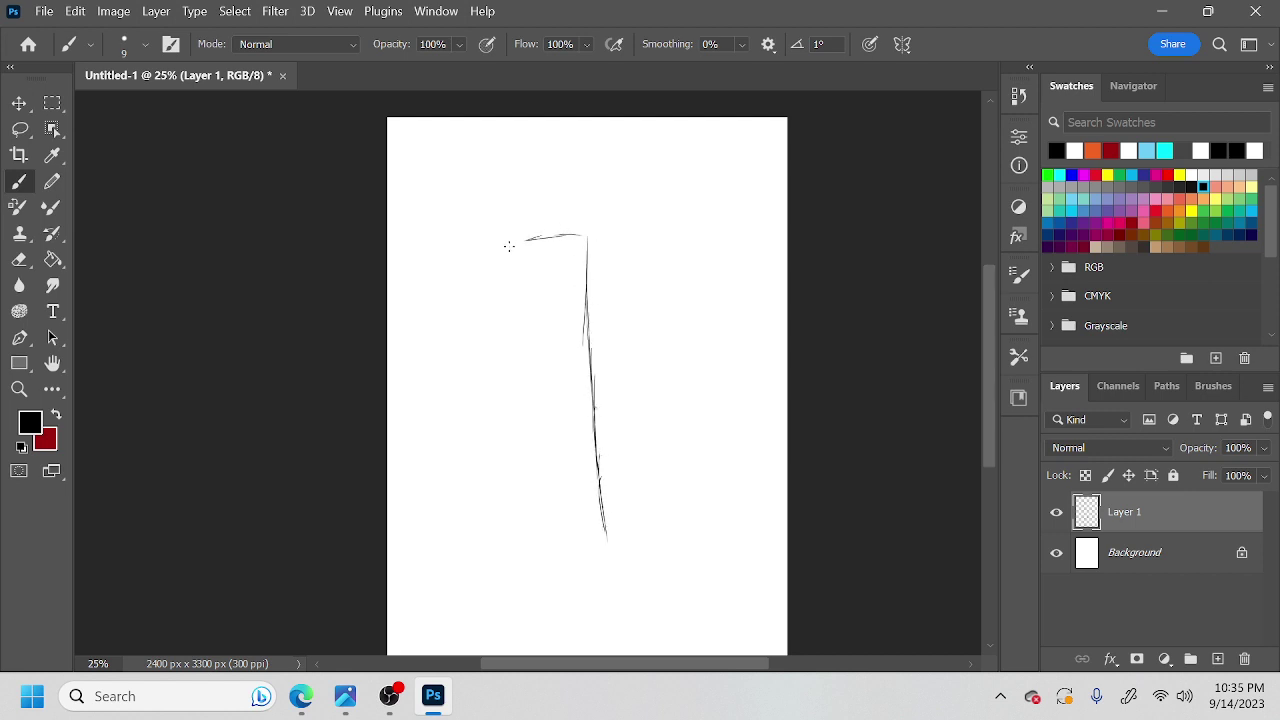
Sketch a loose egg-shaped head outline around the centre line, tapering to a narrow chin.
{"action": "mouse_move", "coordinate": [494, 245]}
{"action": "left_mouse_down"}
{"action": "mouse_move", "coordinate": [468, 292]}
{"action": "mouse_move", "coordinate": [458, 370]}
{"action": "mouse_move", "coordinate": [455, 320]}
{"action": "mouse_move", "coordinate": [468, 420]}
{"action": "left_mouse_up"}
{"action": "left_click_drag", "start_coordinate": [456, 318], "coordinate": [466, 438]}
{"action": "mouse_move", "coordinate": [510, 236]}
{"action": "left_mouse_down"}
{"action": "mouse_move", "coordinate": [462, 300]}
{"action": "mouse_move", "coordinate": [457, 409]}
{"action": "mouse_move", "coordinate": [480, 474]}
{"action": "mouse_move", "coordinate": [530, 540]}
{"action": "mouse_move", "coordinate": [598, 567]}
{"action": "mouse_move", "coordinate": [690, 470]}
{"action": "mouse_move", "coordinate": [700, 373]}
{"action": "left_mouse_up"}
{"action": "mouse_move", "coordinate": [672, 293]}
{"action": "left_mouse_down"}
{"action": "mouse_move", "coordinate": [690, 414]}
{"action": "mouse_move", "coordinate": [677, 283]}
{"action": "mouse_move", "coordinate": [640, 238]}
{"action": "mouse_move", "coordinate": [536, 228]}
{"action": "mouse_move", "coordinate": [474, 290]}
{"action": "mouse_move", "coordinate": [464, 418]}
{"action": "mouse_move", "coordinate": [483, 484]}
{"action": "left_mouse_up"}
{"action": "mouse_move", "coordinate": [450, 330]}
{"action": "left_mouse_down"}
{"action": "mouse_move", "coordinate": [462, 446]}
{"action": "mouse_move", "coordinate": [484, 494]}
{"action": "left_mouse_up"}
{"action": "left_click_drag", "start_coordinate": [449, 364], "coordinate": [501, 507]}
{"action": "left_click_drag", "start_coordinate": [703, 333], "coordinate": [705, 438]}
{"action": "left_click_drag", "start_coordinate": [706, 368], "coordinate": [697, 458]}
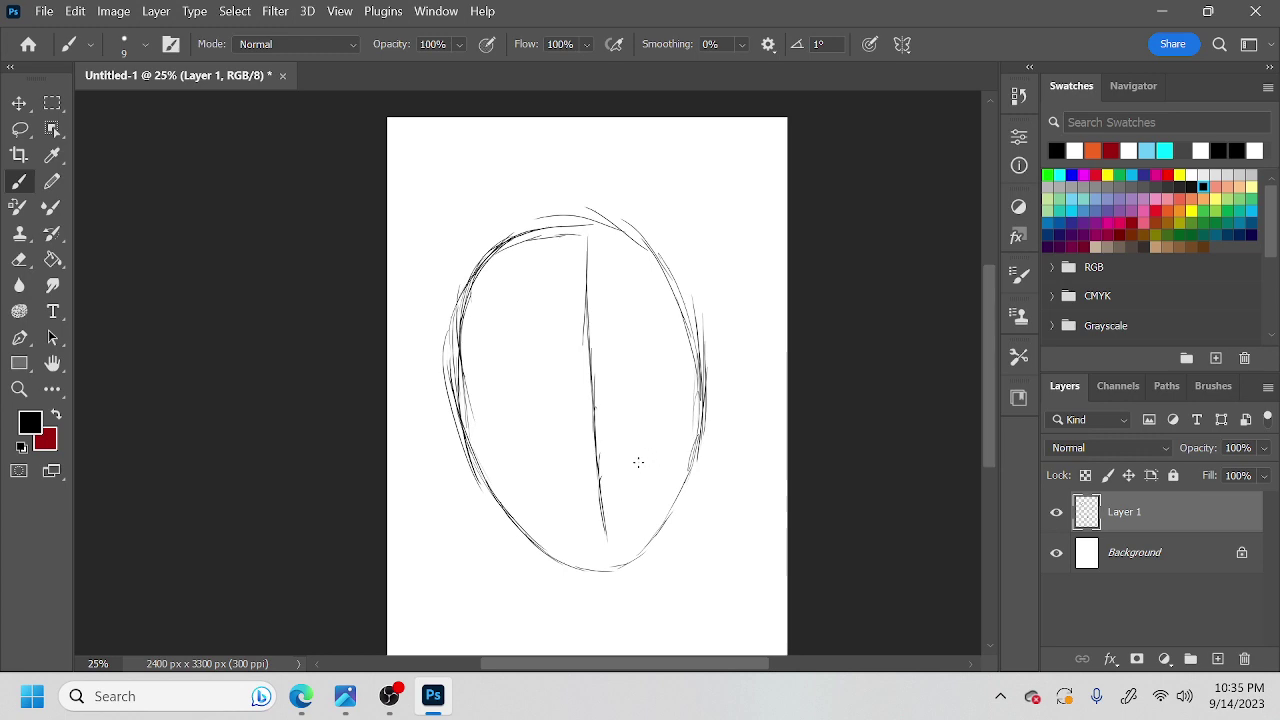
Reinforce the top and left side of the cranium with overlapping curved brush strokes.
{"action": "key", "text": "r"}
{"action": "mouse_move", "coordinate": [643, 451]}
{"action": "left_mouse_down"}
{"action": "mouse_move", "coordinate": [654, 460]}
{"action": "mouse_move", "coordinate": [677, 363]}
{"action": "mouse_move", "coordinate": [530, 243]}
{"action": "left_mouse_up"}
{"action": "mouse_move", "coordinate": [582, 199]}
{"action": "left_mouse_down"}
{"action": "mouse_move", "coordinate": [523, 188]}
{"action": "mouse_move", "coordinate": [446, 228]}
{"action": "mouse_move", "coordinate": [402, 294]}
{"action": "left_mouse_up"}
{"action": "left_click_drag", "start_coordinate": [414, 240], "coordinate": [398, 386]}
{"action": "left_click_drag", "start_coordinate": [408, 328], "coordinate": [456, 422]}
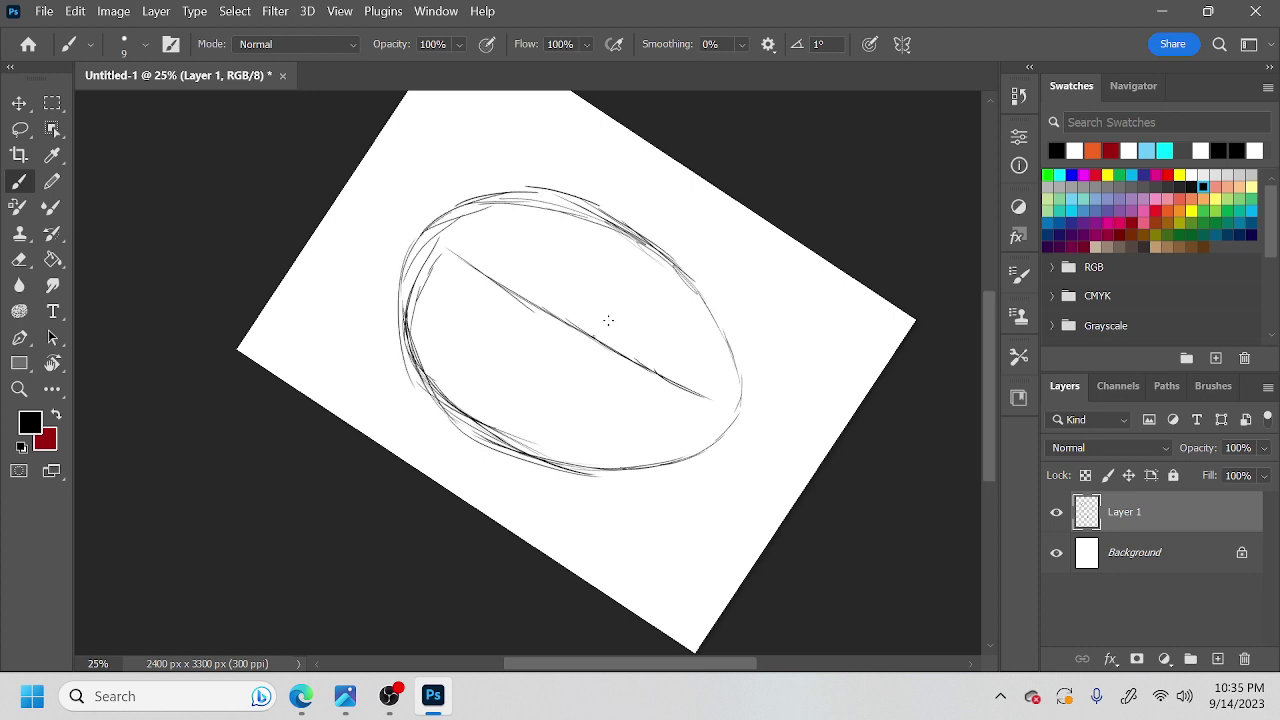
Sketch a curved horizontal eye guideline across the head and extend the centre line down to the chin.
{"action": "left_click_drag", "start_coordinate": [620, 233], "coordinate": [553, 388]}
{"action": "left_click_drag", "start_coordinate": [590, 298], "coordinate": [500, 444]}
{"action": "left_click_drag", "start_coordinate": [548, 392], "coordinate": [512, 436]}
{"action": "left_click_drag", "start_coordinate": [618, 252], "coordinate": [522, 438]}
{"action": "left_click_drag", "start_coordinate": [684, 396], "coordinate": [736, 420]}
{"action": "left_click_drag", "start_coordinate": [600, 334], "coordinate": [736, 420]}
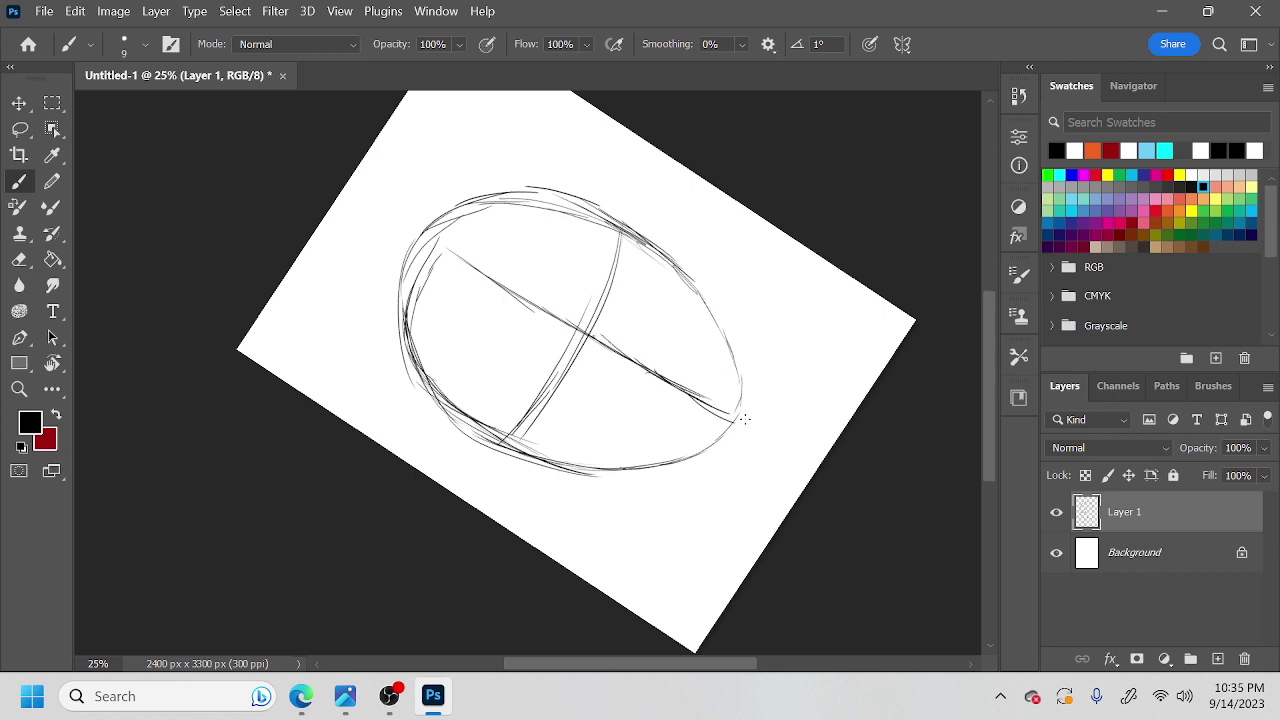
{"action": "mouse_move", "coordinate": [620, 232]}
{"action": "left_mouse_down"}
{"action": "mouse_move", "coordinate": [550, 398]}
{"action": "mouse_move", "coordinate": [490, 468]}
{"action": "left_mouse_up"}
{"action": "left_click_drag", "start_coordinate": [624, 200], "coordinate": [553, 393]}
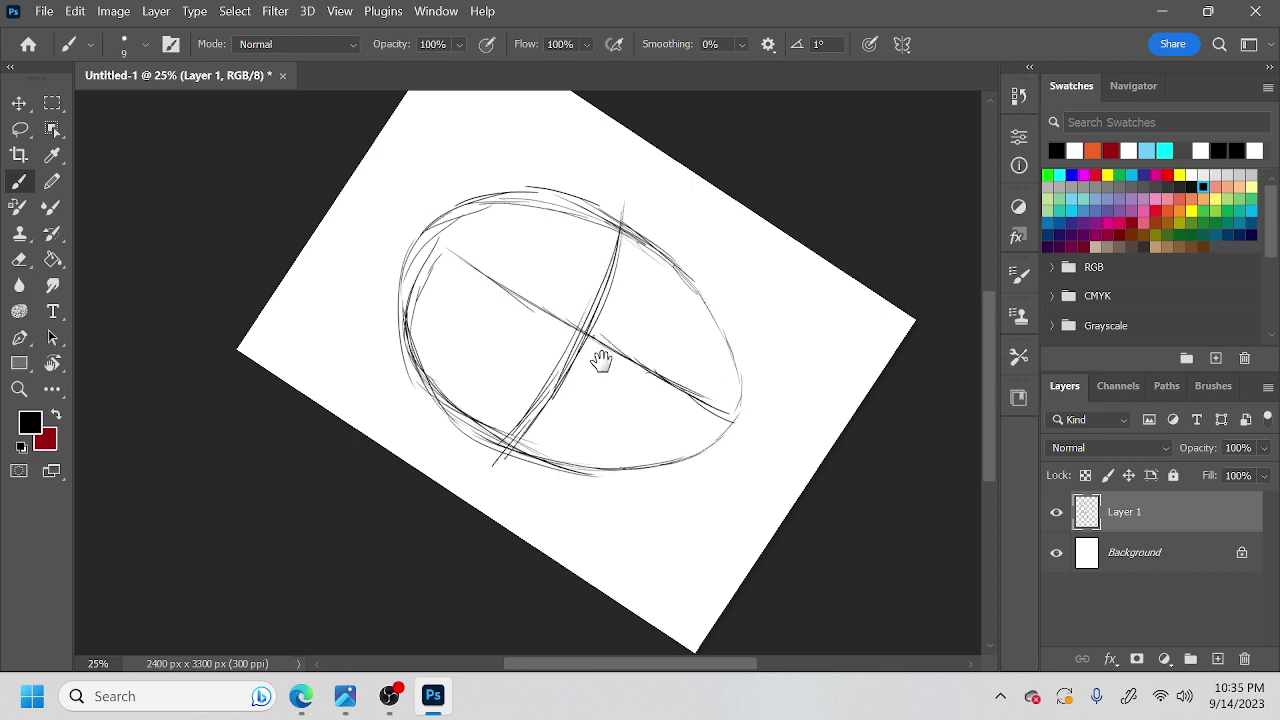
Sketch the bridge of the nose where the guidelines cross and a rounded left eye socket beside it.
{"action": "key", "text": "r"}
{"action": "mouse_move", "coordinate": [608, 406]}
{"action": "left_mouse_down"}
{"action": "mouse_move", "coordinate": [537, 486]}
{"action": "mouse_move", "coordinate": [591, 457]}
{"action": "mouse_move", "coordinate": [597, 491]}
{"action": "mouse_move", "coordinate": [651, 420]}
{"action": "left_mouse_up"}
{"action": "key", "text": "b"}
{"action": "key", "text": "space"}
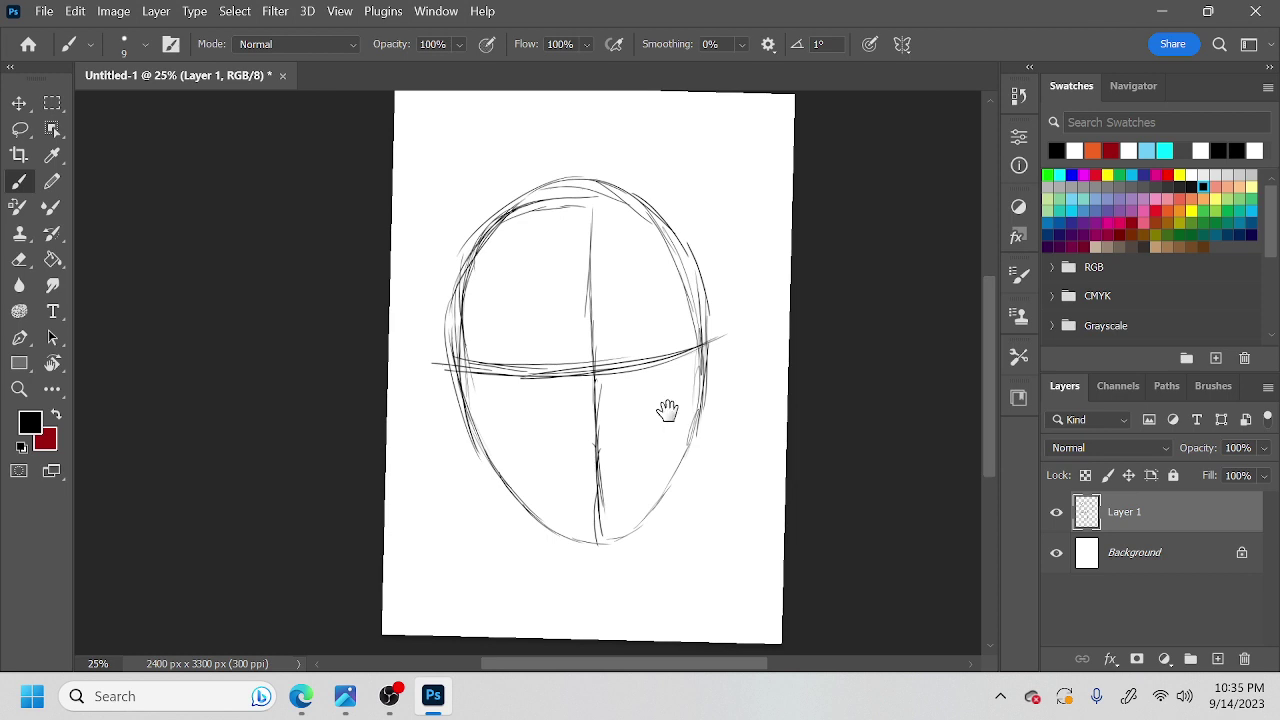
{"action": "left_click_drag", "start_coordinate": [647, 433], "coordinate": [702, 455]}
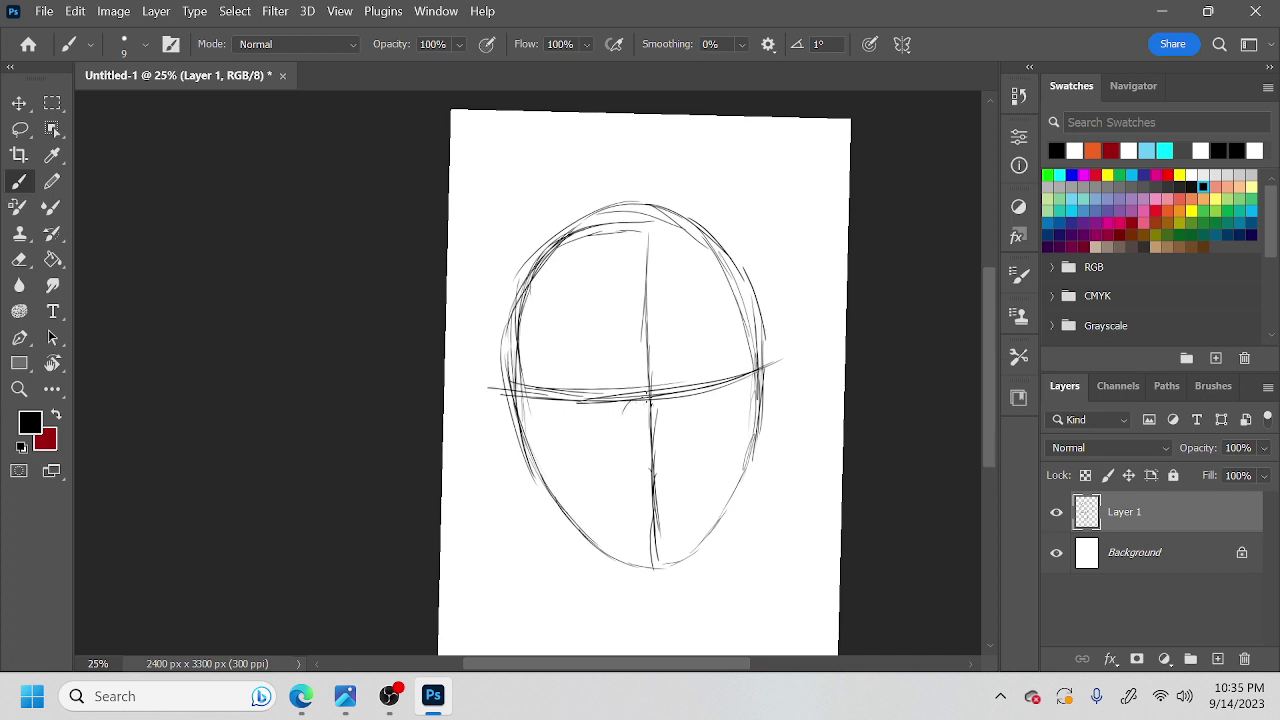
{"action": "left_click_drag", "start_coordinate": [674, 418], "coordinate": [603, 407]}
{"action": "mouse_move", "coordinate": [533, 376]}
{"action": "left_mouse_down"}
{"action": "mouse_move", "coordinate": [540, 404]}
{"action": "mouse_move", "coordinate": [552, 347]}
{"action": "mouse_move", "coordinate": [619, 375]}
{"action": "left_mouse_up"}
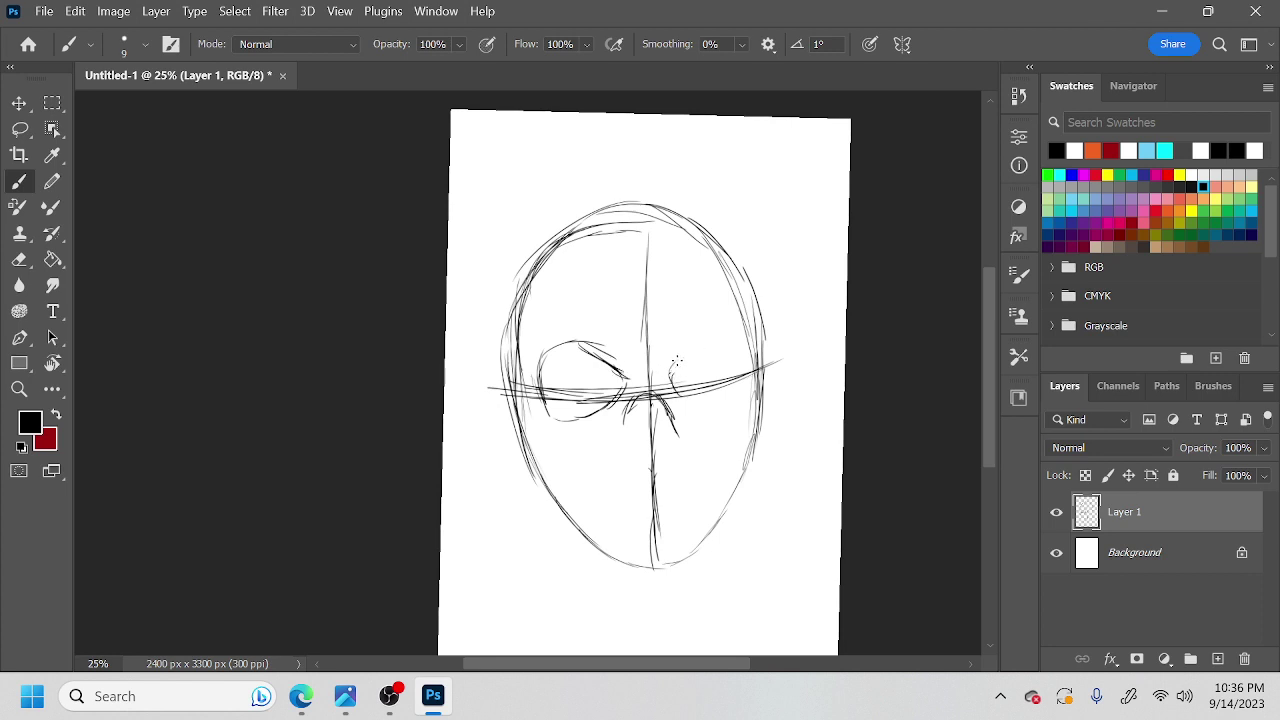
Sketch the matching right eye socket and mark the head's width at both ends of the eye guideline.
{"action": "left_click_drag", "start_coordinate": [748, 366], "coordinate": [735, 403]}
{"action": "mouse_move", "coordinate": [681, 401]}
{"action": "left_mouse_down"}
{"action": "mouse_move", "coordinate": [713, 411]}
{"action": "mouse_move", "coordinate": [745, 378]}
{"action": "left_mouse_up"}
{"action": "left_click_drag", "start_coordinate": [748, 356], "coordinate": [732, 403]}
{"action": "left_click_drag", "start_coordinate": [496, 356], "coordinate": [495, 405]}
{"action": "left_click_drag", "start_coordinate": [772, 346], "coordinate": [787, 406]}
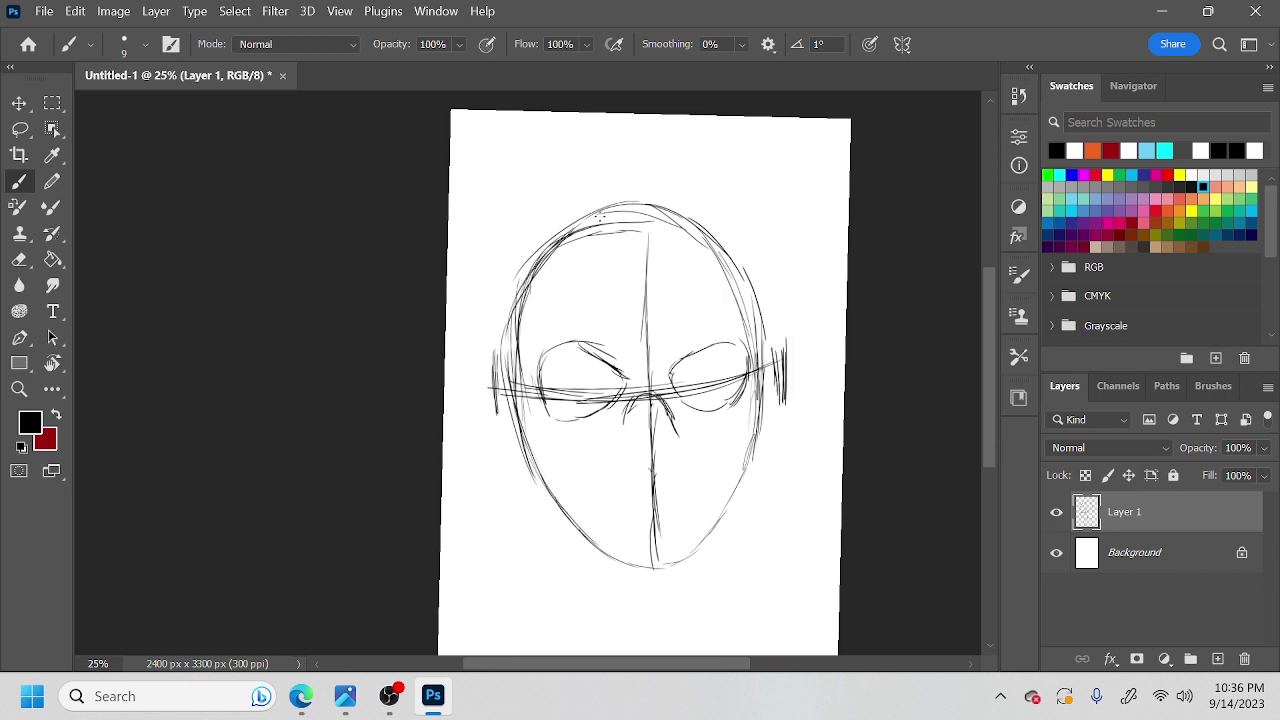
Widen the cranium with a larger outer contour that joins the width marks on both sides of the head.
{"action": "mouse_move", "coordinate": [568, 217]}
{"action": "left_mouse_down"}
{"action": "mouse_move", "coordinate": [515, 280]}
{"action": "mouse_move", "coordinate": [505, 345]}
{"action": "mouse_move", "coordinate": [525, 265]}
{"action": "mouse_move", "coordinate": [498, 329]}
{"action": "left_mouse_up"}
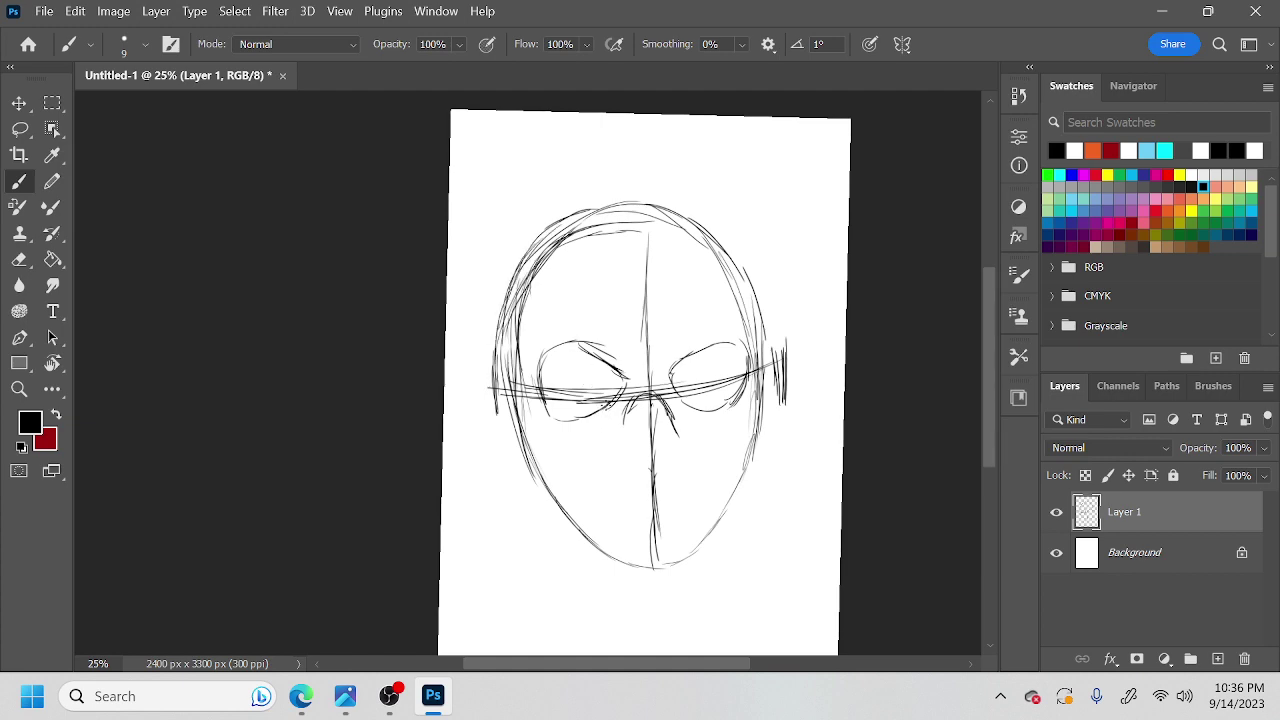
{"action": "key", "text": "r"}
{"action": "mouse_move", "coordinate": [603, 410]}
{"action": "left_mouse_down"}
{"action": "mouse_move", "coordinate": [693, 347]}
{"action": "mouse_move", "coordinate": [735, 392]}
{"action": "left_mouse_up"}
{"action": "mouse_move", "coordinate": [556, 213]}
{"action": "left_mouse_down"}
{"action": "mouse_move", "coordinate": [471, 240]}
{"action": "mouse_move", "coordinate": [422, 342]}
{"action": "left_mouse_up"}
{"action": "mouse_move", "coordinate": [434, 287]}
{"action": "left_mouse_down"}
{"action": "mouse_move", "coordinate": [432, 428]}
{"action": "mouse_move", "coordinate": [419, 385]}
{"action": "mouse_move", "coordinate": [486, 486]}
{"action": "left_mouse_up"}
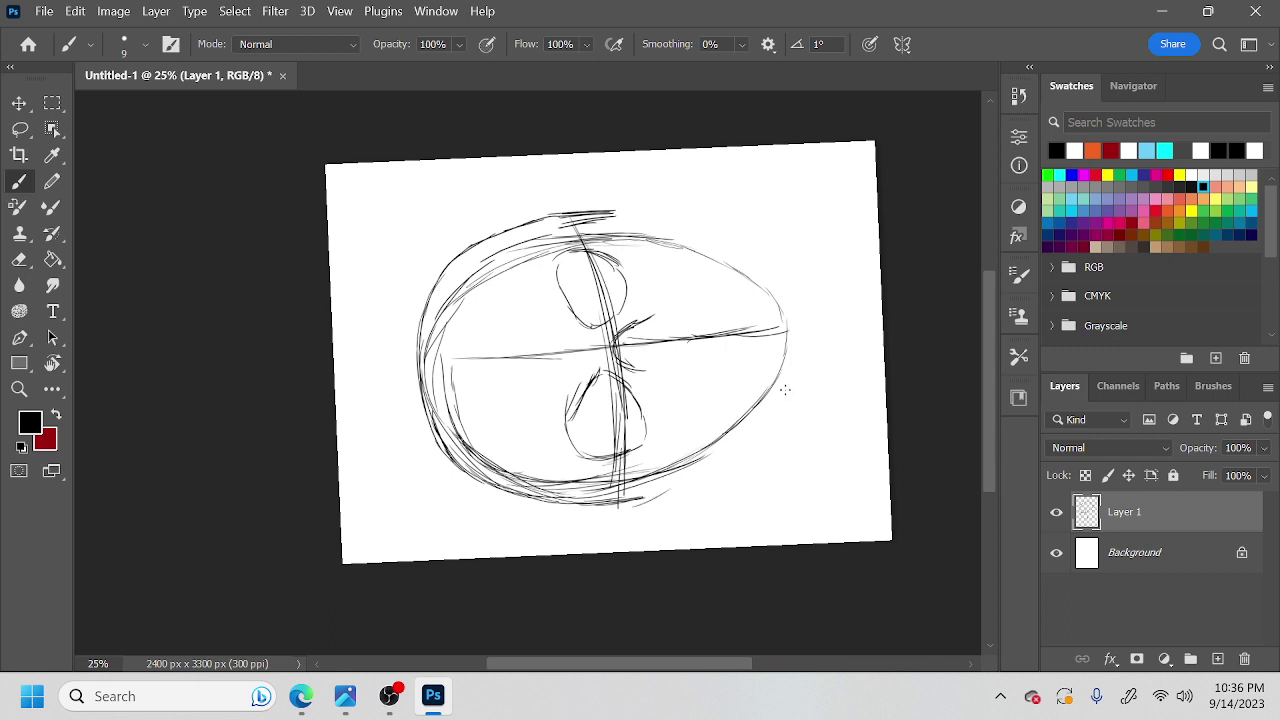
{"action": "left_click_drag", "start_coordinate": [784, 340], "coordinate": [785, 362]}
{"action": "mouse_move", "coordinate": [779, 309]}
{"action": "left_mouse_down"}
{"action": "mouse_move", "coordinate": [778, 392]}
{"action": "mouse_move", "coordinate": [778, 308]}
{"action": "left_mouse_up"}
Thicken the head outline along the cheeks and chin, and add a small nostril curve beneath the nose bridge.
{"action": "key", "text": "r"}
{"action": "mouse_move", "coordinate": [766, 366]}
{"action": "left_mouse_down"}
{"action": "mouse_move", "coordinate": [636, 488]}
{"action": "mouse_move", "coordinate": [498, 505]}
{"action": "left_mouse_up"}
{"action": "key", "text": "b"}
{"action": "key", "text": "space"}
{"action": "left_click_drag", "start_coordinate": [562, 487], "coordinate": [648, 283]}
{"action": "mouse_move", "coordinate": [481, 212]}
{"action": "left_mouse_down"}
{"action": "mouse_move", "coordinate": [474, 300]}
{"action": "mouse_move", "coordinate": [505, 375]}
{"action": "mouse_move", "coordinate": [562, 420]}
{"action": "left_mouse_up"}
{"action": "mouse_move", "coordinate": [763, 248]}
{"action": "left_mouse_down"}
{"action": "mouse_move", "coordinate": [736, 334]}
{"action": "mouse_move", "coordinate": [628, 430]}
{"action": "mouse_move", "coordinate": [676, 412]}
{"action": "mouse_move", "coordinate": [688, 530]}
{"action": "left_mouse_up"}
{"action": "mouse_move", "coordinate": [662, 455]}
{"action": "left_mouse_down"}
{"action": "mouse_move", "coordinate": [660, 477]}
{"action": "mouse_move", "coordinate": [677, 475]}
{"action": "left_mouse_up"}
{"action": "key", "text": "r"}
{"action": "mouse_move", "coordinate": [677, 468]}
{"action": "left_mouse_down"}
{"action": "mouse_move", "coordinate": [726, 483]}
{"action": "mouse_move", "coordinate": [702, 273]}
{"action": "left_mouse_up"}
{"action": "key", "text": "r"}
{"action": "mouse_move", "coordinate": [690, 297]}
{"action": "left_mouse_down"}
{"action": "mouse_move", "coordinate": [700, 406]}
{"action": "mouse_move", "coordinate": [709, 400]}
{"action": "left_mouse_up"}
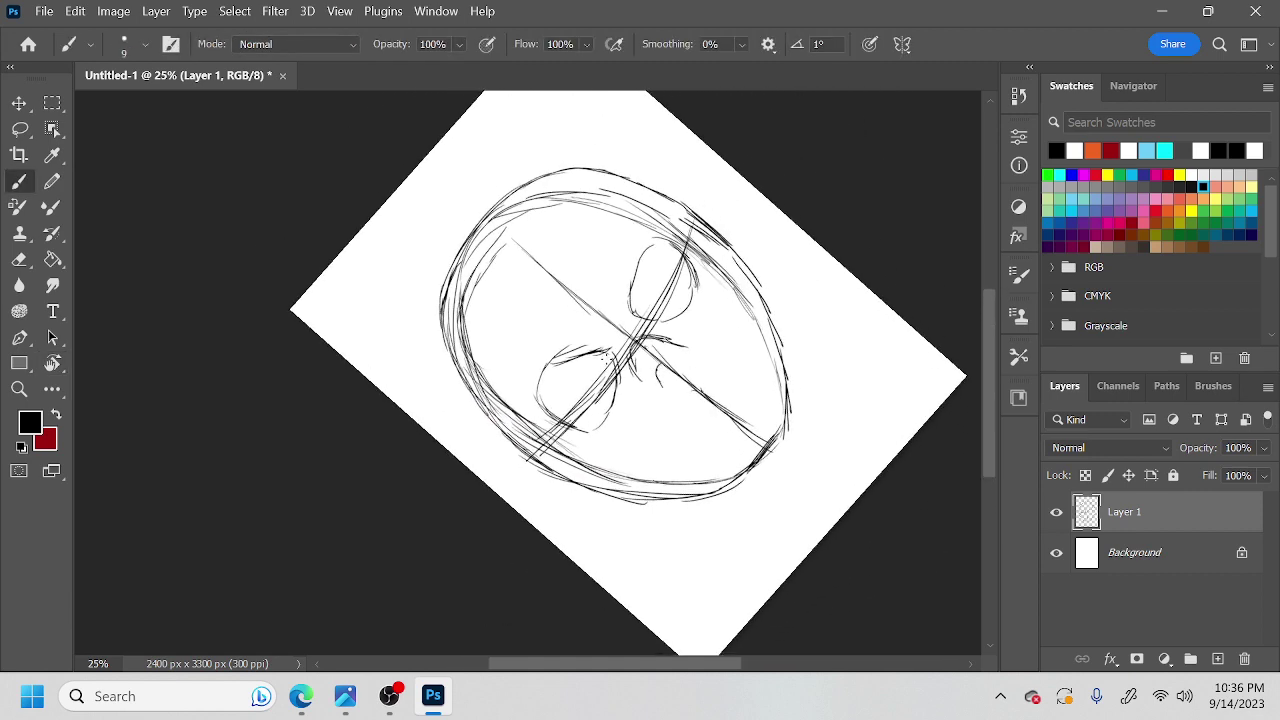
Refine both eye sockets with darker, rounder strokes around their edges.
{"action": "left_click_drag", "start_coordinate": [612, 352], "coordinate": [628, 398]}
{"action": "left_click_drag", "start_coordinate": [566, 434], "coordinate": [610, 406]}
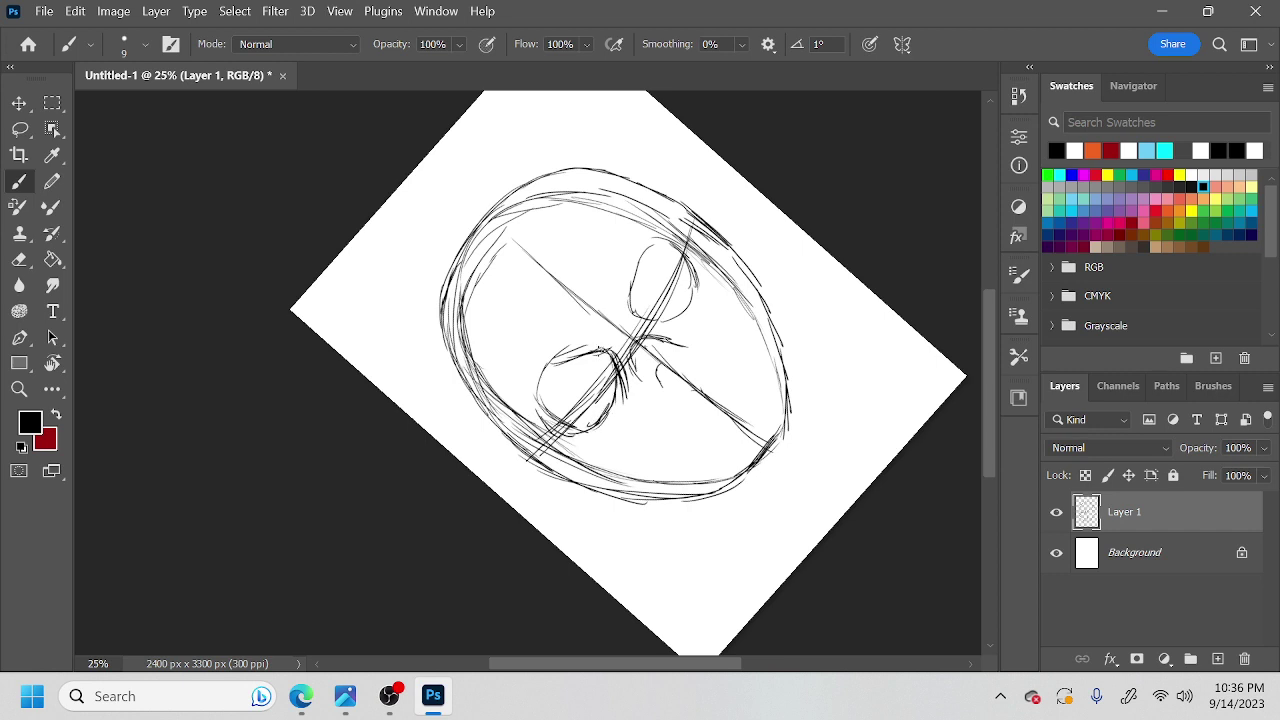
{"action": "left_click_drag", "start_coordinate": [537, 380], "coordinate": [549, 428]}
{"action": "left_click_drag", "start_coordinate": [554, 375], "coordinate": [567, 361]}
{"action": "mouse_move", "coordinate": [642, 249]}
{"action": "left_mouse_down"}
{"action": "mouse_move", "coordinate": [634, 302]}
{"action": "mouse_move", "coordinate": [646, 236]}
{"action": "mouse_move", "coordinate": [682, 234]}
{"action": "mouse_move", "coordinate": [702, 280]}
{"action": "mouse_move", "coordinate": [640, 326]}
{"action": "mouse_move", "coordinate": [708, 266]}
{"action": "mouse_move", "coordinate": [676, 230]}
{"action": "left_mouse_up"}
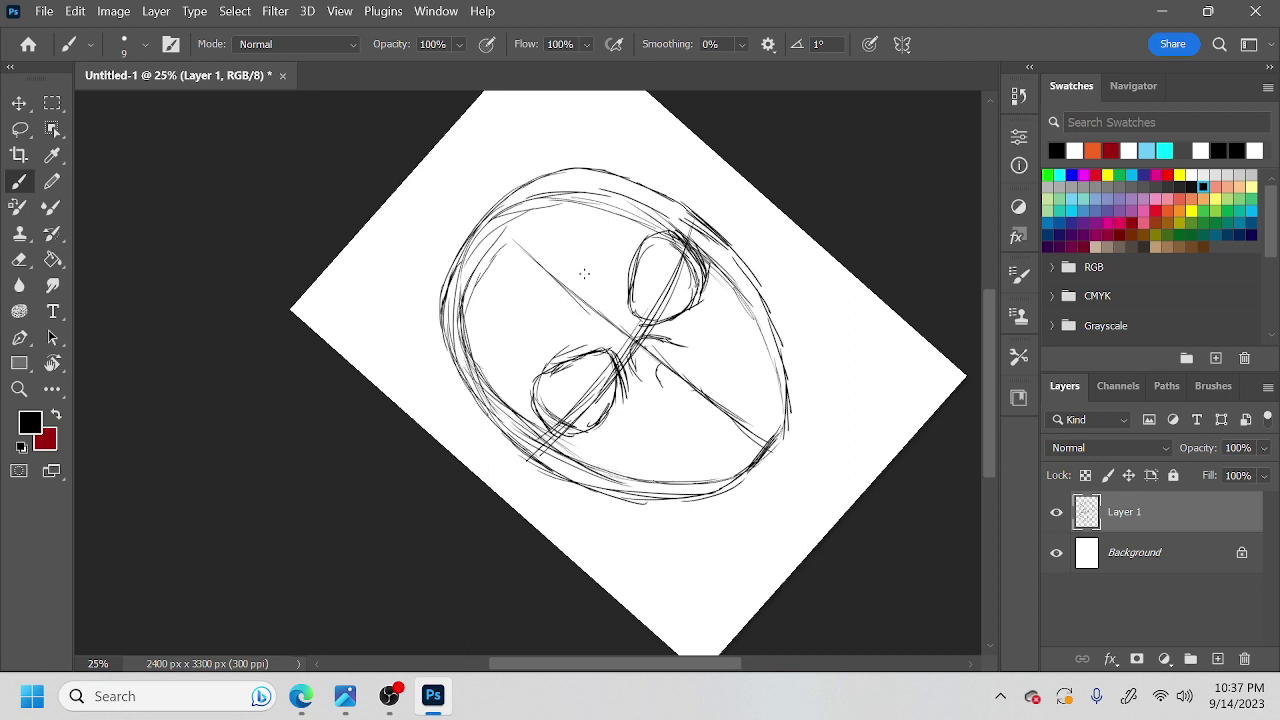
Erase the inner outline strokes and most guidelines inside the head and eye sockets with a 146 px Hard Round eraser.
{"action": "key", "text": "e"}
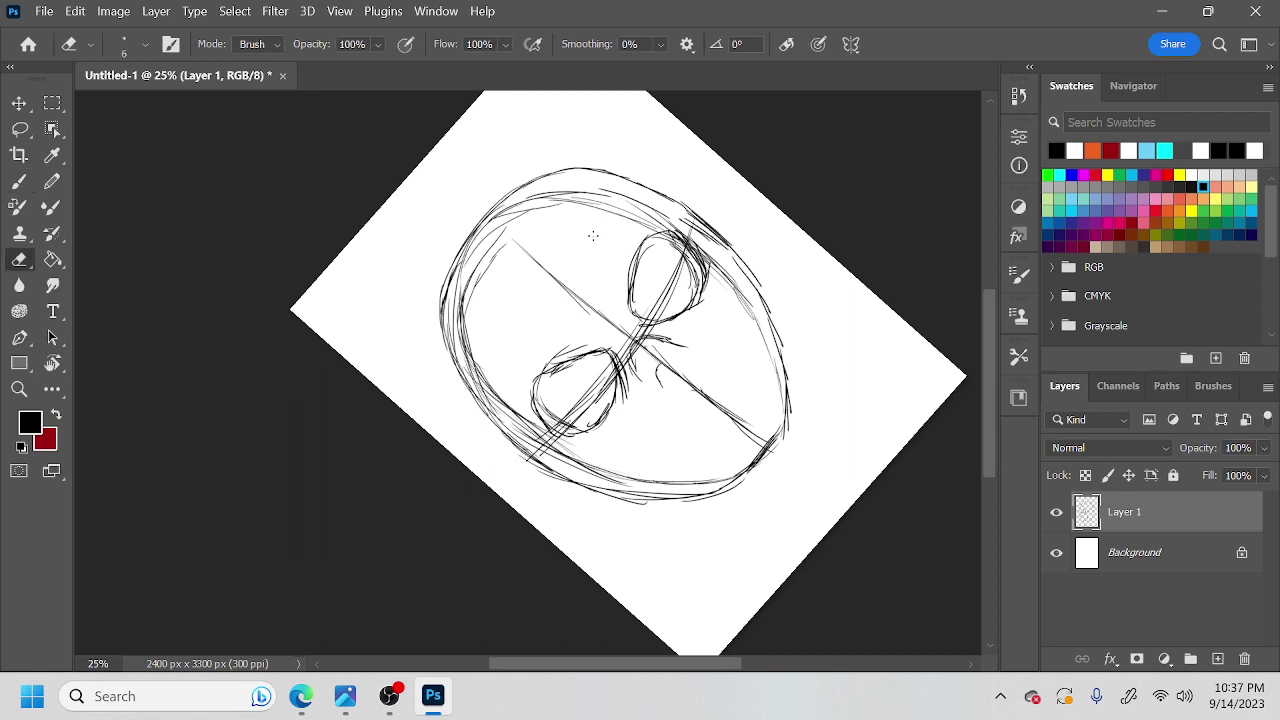
{"action": "right_click", "coordinate": [588, 235]}
{"action": "left_click", "coordinate": [724, 287]}
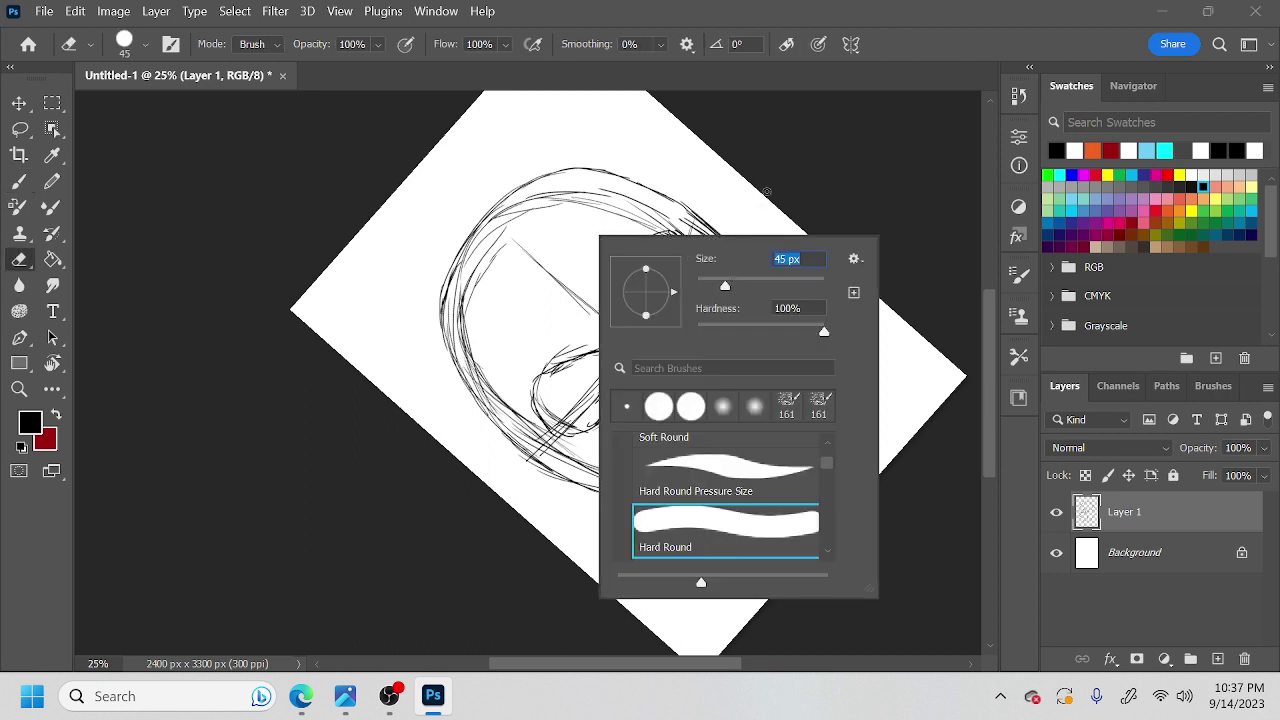
{"action": "left_click", "coordinate": [768, 286]}
{"action": "key", "text": "Return"}
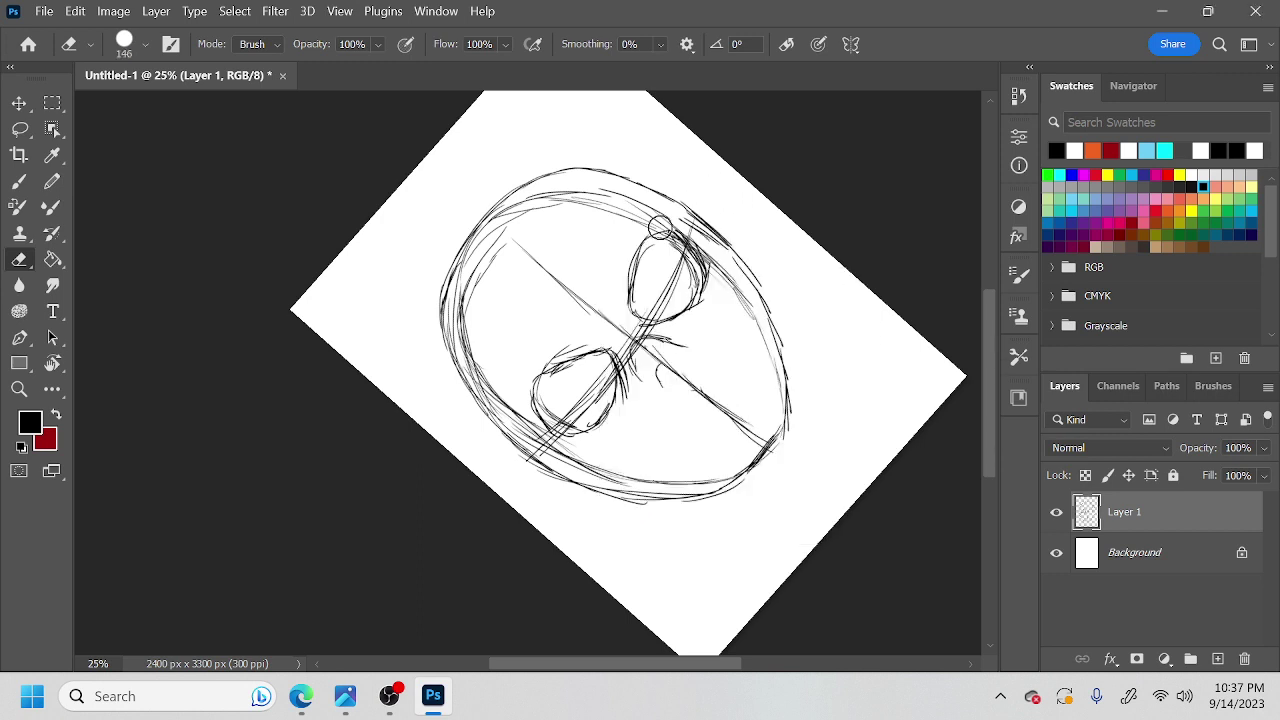
{"action": "mouse_move", "coordinate": [563, 221]}
{"action": "left_mouse_down"}
{"action": "mouse_move", "coordinate": [489, 263]}
{"action": "mouse_move", "coordinate": [471, 351]}
{"action": "mouse_move", "coordinate": [517, 426]}
{"action": "mouse_move", "coordinate": [607, 471]}
{"action": "mouse_move", "coordinate": [729, 447]}
{"action": "mouse_move", "coordinate": [685, 409]}
{"action": "mouse_move", "coordinate": [733, 281]}
{"action": "mouse_move", "coordinate": [668, 285]}
{"action": "mouse_move", "coordinate": [676, 272]}
{"action": "left_mouse_up"}
{"action": "left_click_drag", "start_coordinate": [592, 386], "coordinate": [585, 397]}
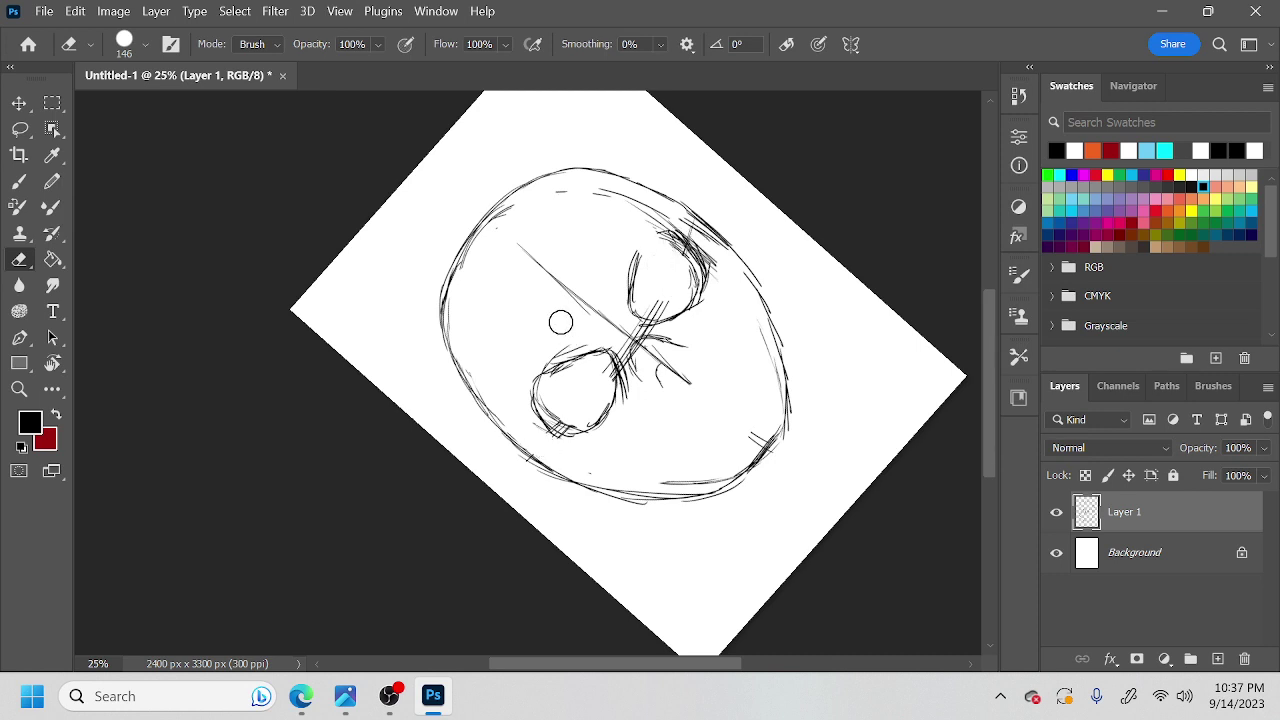
Sketch a small rectangular block wrapping over the top edge of the forehead with the Brush tool.
{"action": "key", "text": "b"}
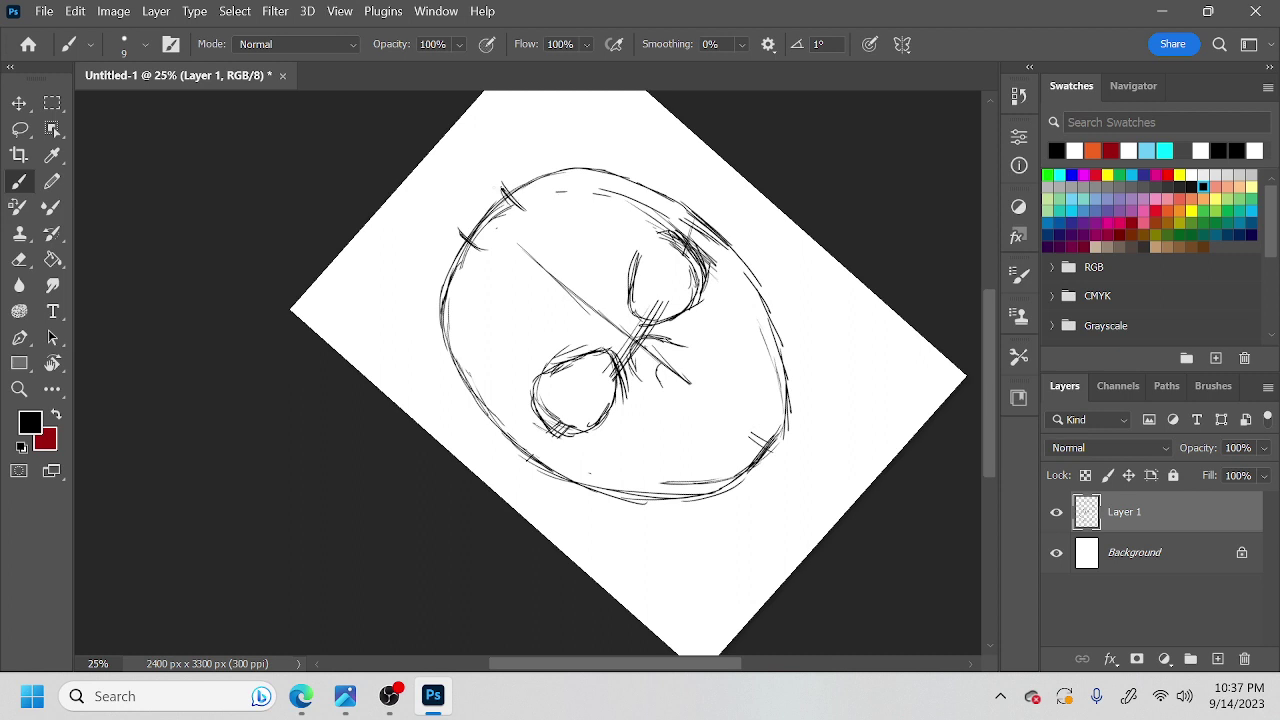
{"action": "mouse_move", "coordinate": [462, 216]}
{"action": "left_mouse_down"}
{"action": "mouse_move", "coordinate": [517, 212]}
{"action": "mouse_move", "coordinate": [476, 246]}
{"action": "left_mouse_up"}
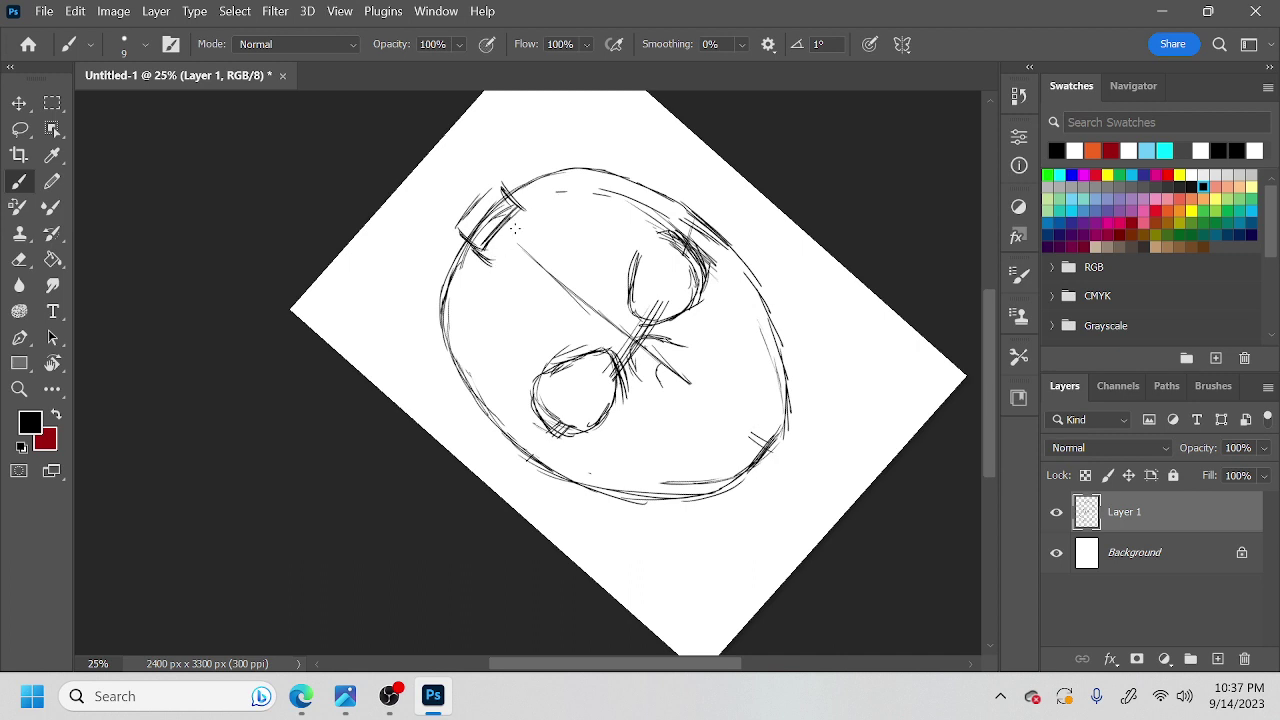
{"action": "left_click_drag", "start_coordinate": [516, 203], "coordinate": [532, 220]}
Strengthen the left side of the head, the jaw and the chin outline with additional brush strokes.
{"action": "mouse_move", "coordinate": [447, 249]}
{"action": "left_mouse_down"}
{"action": "mouse_move", "coordinate": [438, 281]}
{"action": "mouse_move", "coordinate": [473, 409]}
{"action": "mouse_move", "coordinate": [530, 462]}
{"action": "left_mouse_up"}
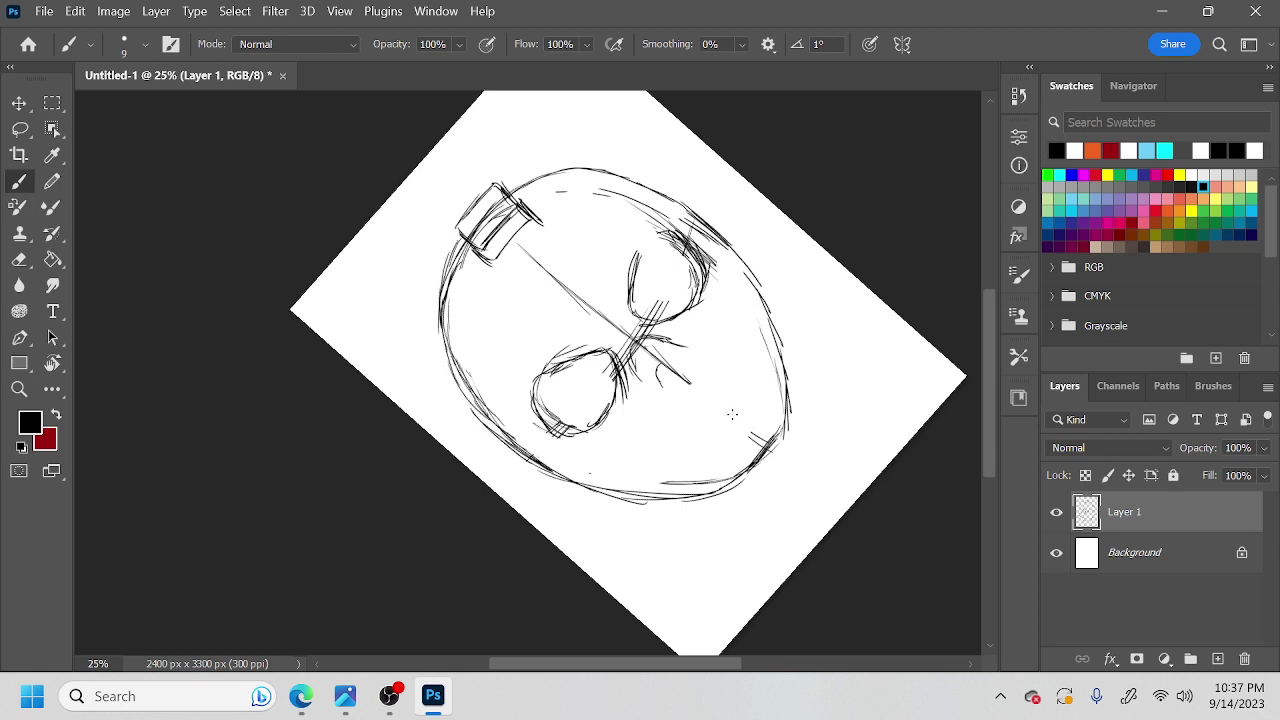
{"action": "left_click_drag", "start_coordinate": [755, 480], "coordinate": [783, 442]}
{"action": "left_click_drag", "start_coordinate": [755, 484], "coordinate": [704, 502]}
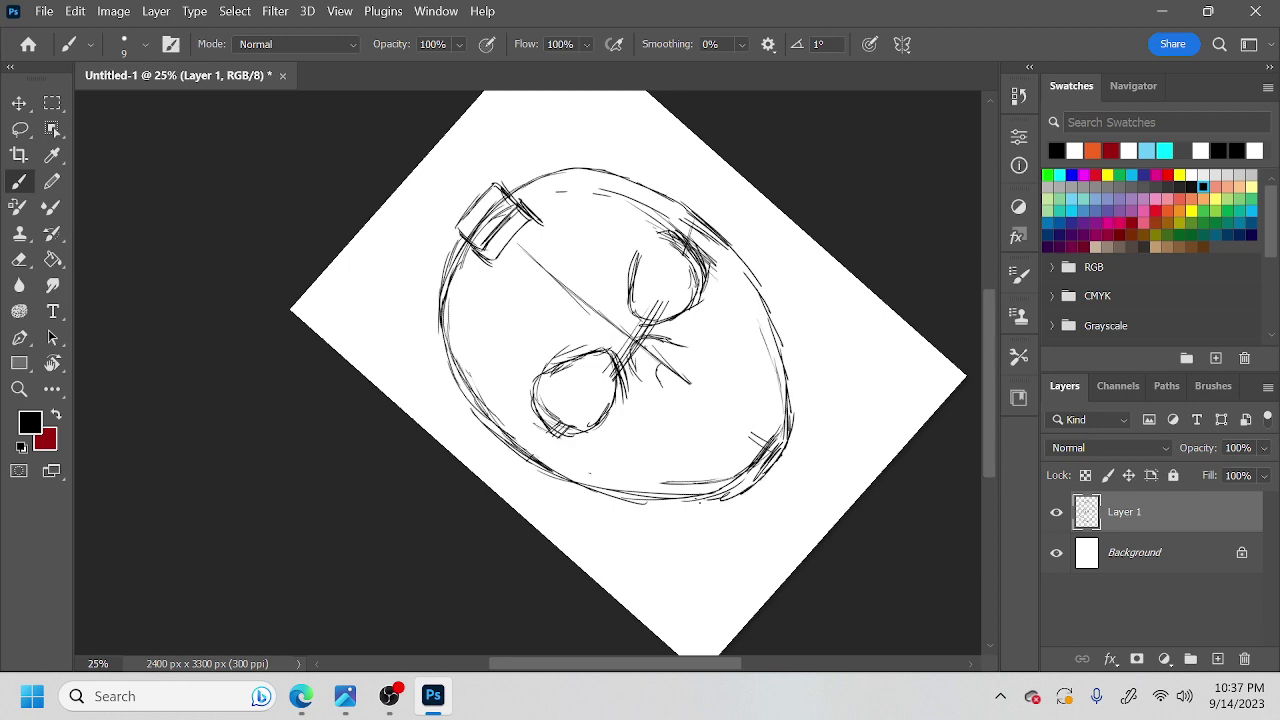
{"action": "key", "text": "r"}
{"action": "mouse_move", "coordinate": [773, 448]}
{"action": "left_mouse_down"}
{"action": "mouse_move", "coordinate": [617, 575]}
{"action": "mouse_move", "coordinate": [556, 590]}
{"action": "left_mouse_up"}
{"action": "key", "text": "space"}
{"action": "left_click_drag", "start_coordinate": [643, 500], "coordinate": [672, 403]}
{"action": "left_click_drag", "start_coordinate": [476, 330], "coordinate": [508, 438]}
Erase the stray chin lines, the forehead centre line and the doubled strokes inside the cranium outline.
{"action": "key", "text": "e"}
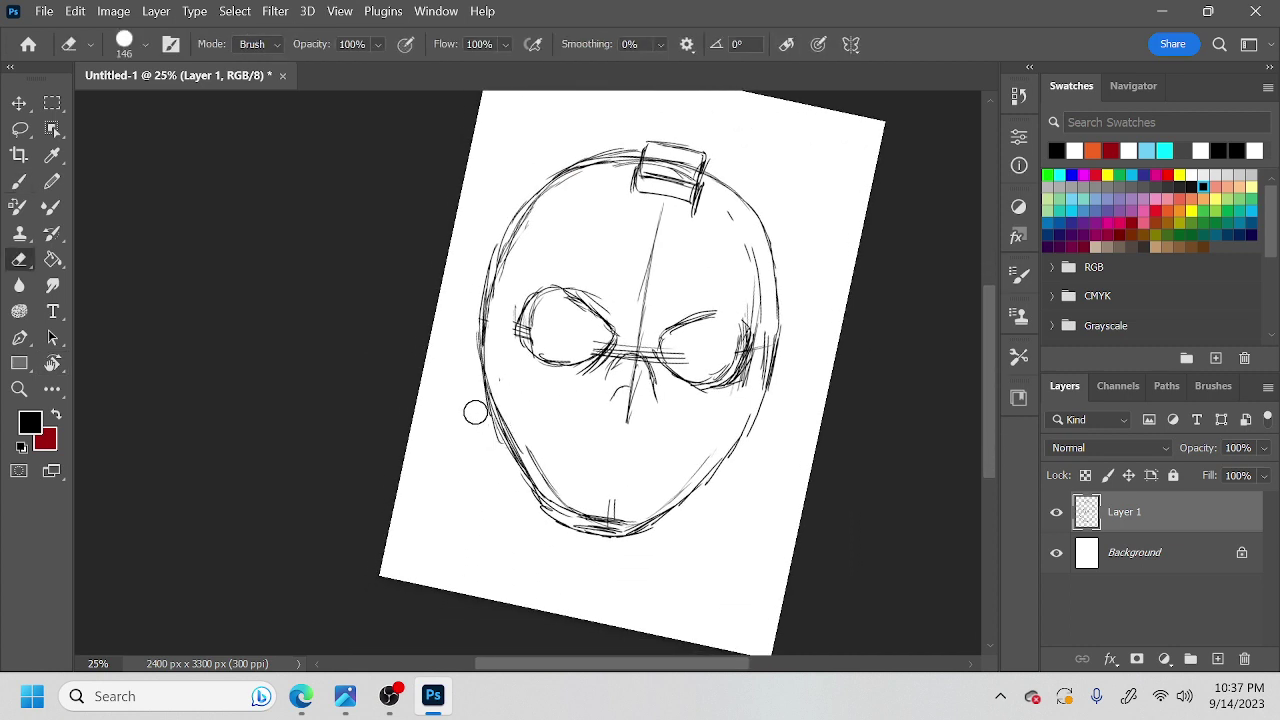
{"action": "mouse_move", "coordinate": [548, 476]}
{"action": "left_mouse_down"}
{"action": "mouse_move", "coordinate": [620, 515]}
{"action": "mouse_move", "coordinate": [566, 509]}
{"action": "mouse_move", "coordinate": [610, 526]}
{"action": "left_mouse_up"}
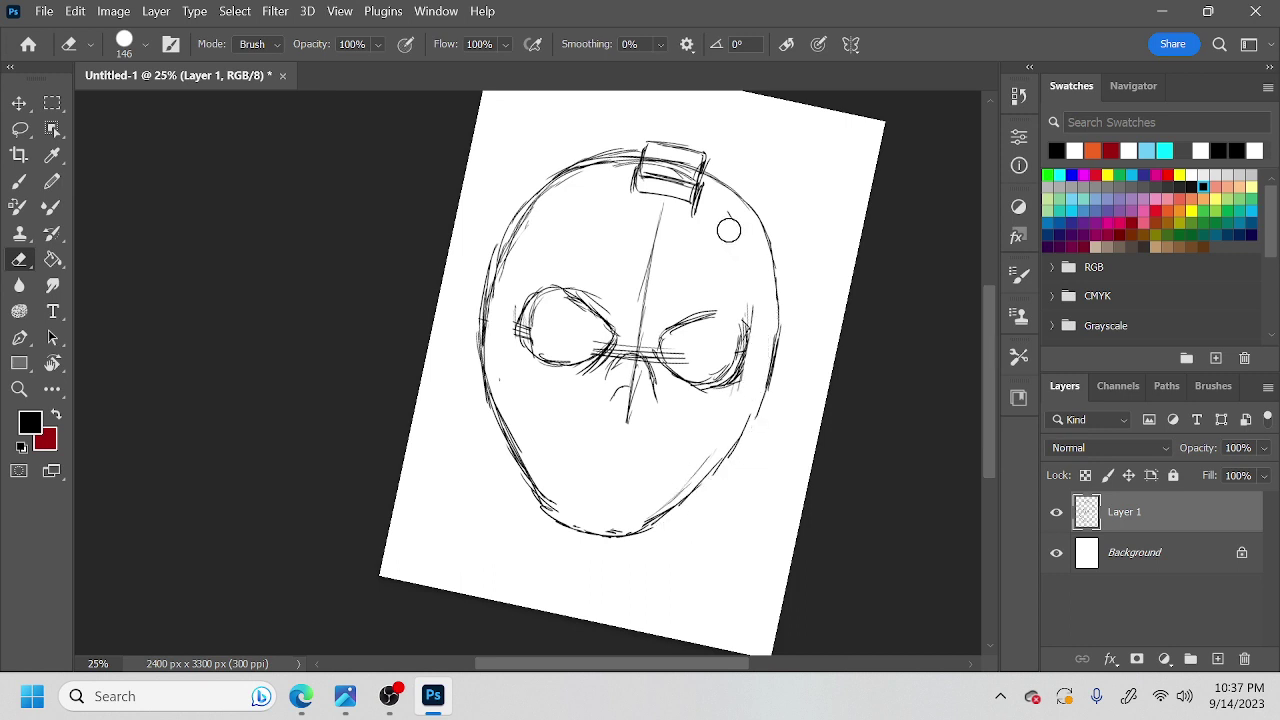
{"action": "left_click_drag", "start_coordinate": [658, 224], "coordinate": [641, 310]}
{"action": "mouse_move", "coordinate": [528, 273]}
{"action": "left_mouse_down"}
{"action": "mouse_move", "coordinate": [540, 200]}
{"action": "mouse_move", "coordinate": [514, 259]}
{"action": "left_mouse_up"}
{"action": "left_click_drag", "start_coordinate": [571, 175], "coordinate": [633, 166]}
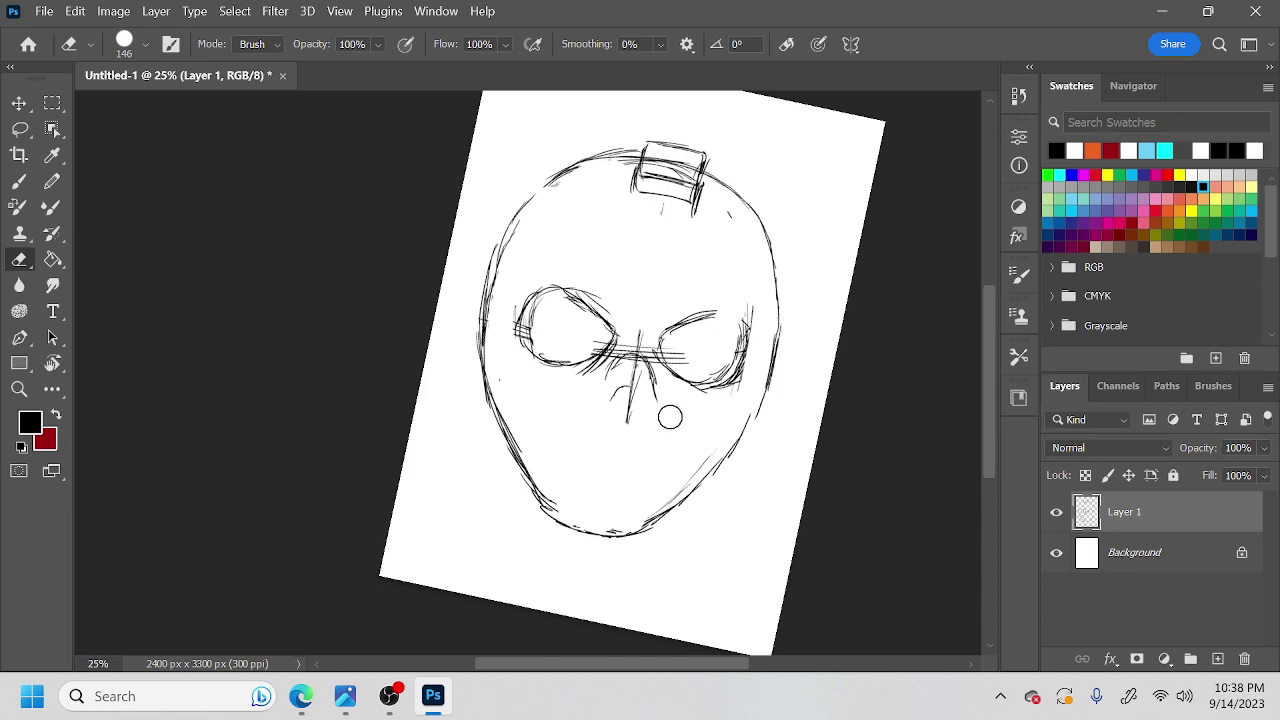
Save the document to the Desktop as a Photoshop file named Manhunt.
{"action": "key", "text": "r"}
{"action": "left_click_drag", "start_coordinate": [641, 490], "coordinate": [672, 450]}
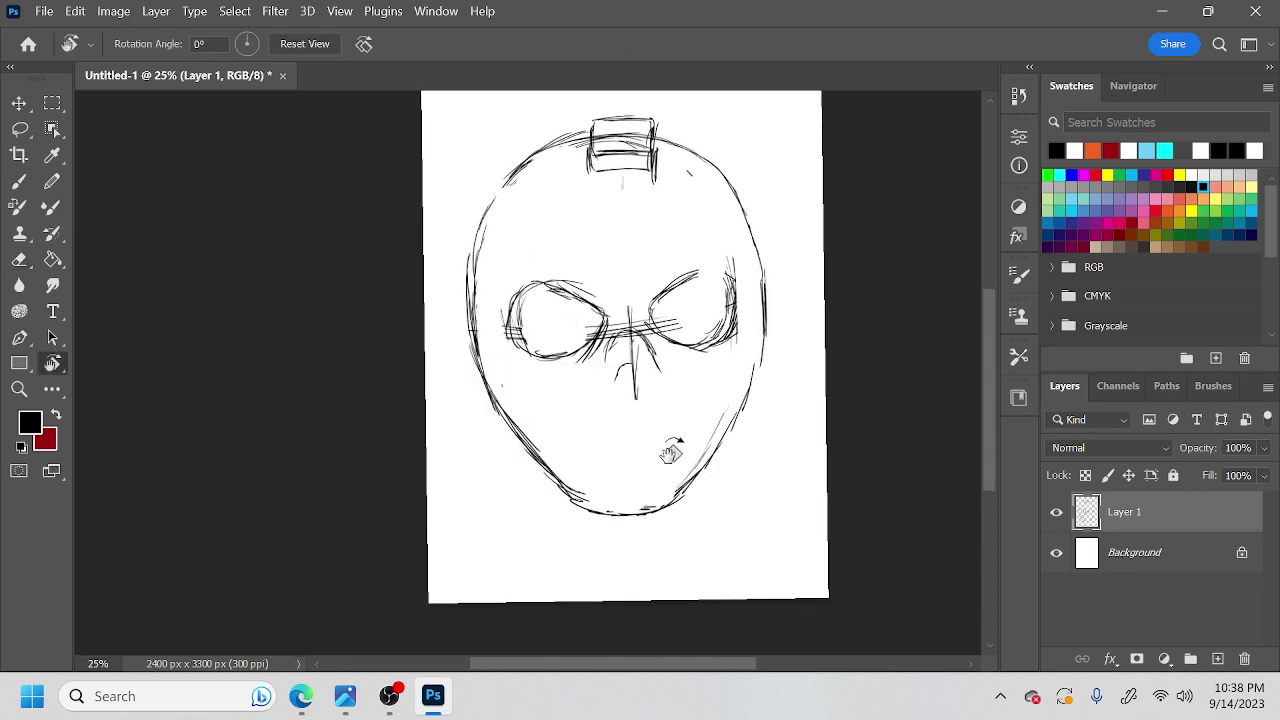
{"action": "left_click", "coordinate": [75, 11]}
{"action": "left_click", "coordinate": [41, 28]}
{"action": "left_click", "coordinate": [44, 11]}
{"action": "left_click", "coordinate": [93, 246]}
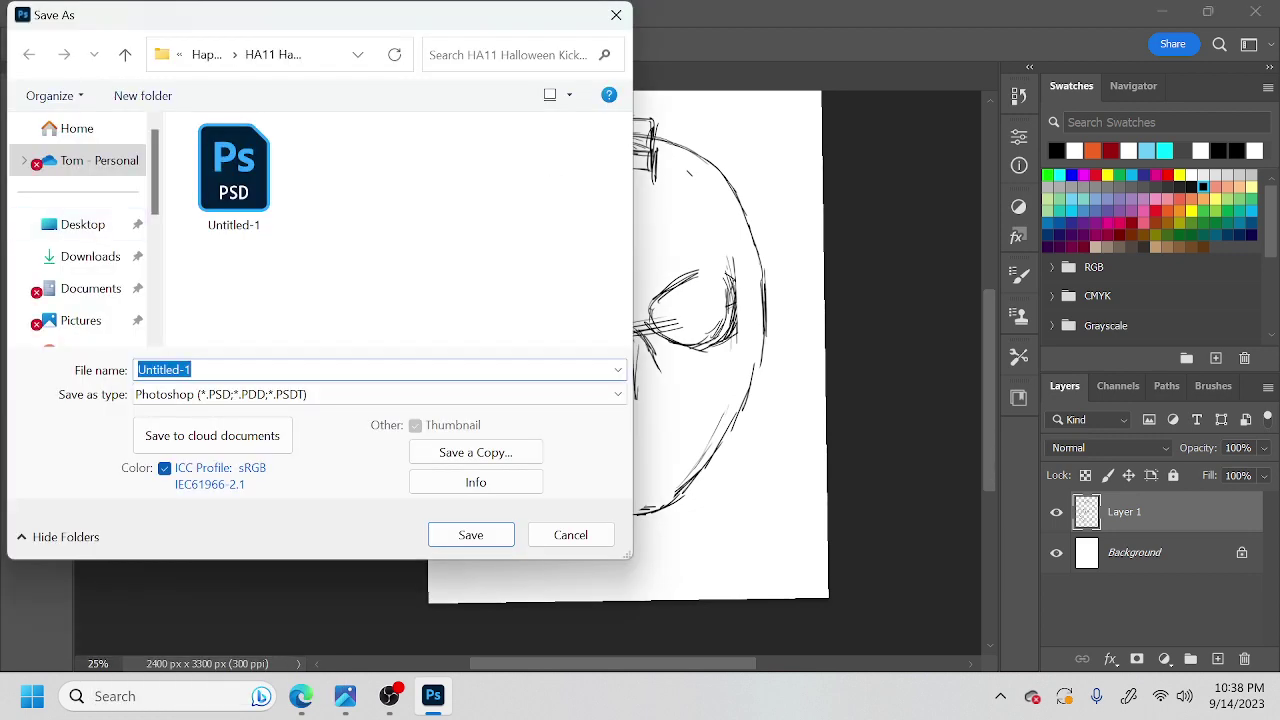
{"action": "type", "text": "Manhunt"}
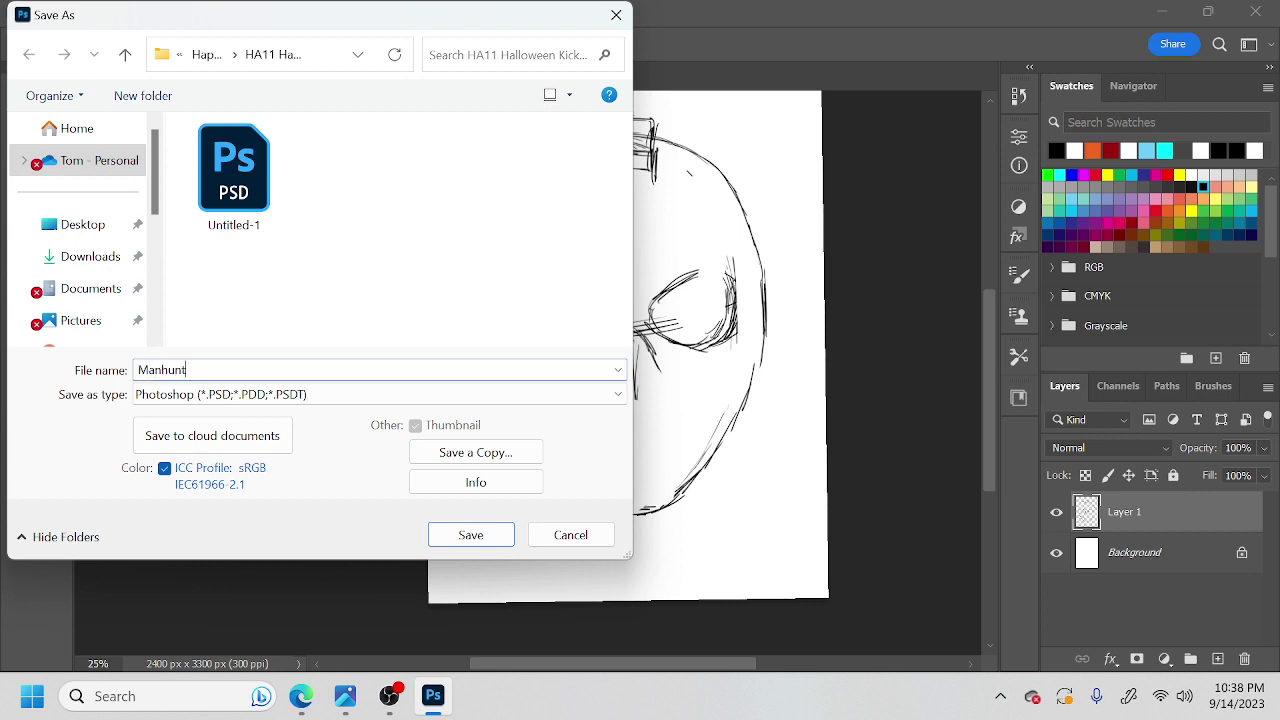
{"action": "left_click", "coordinate": [100, 222]}
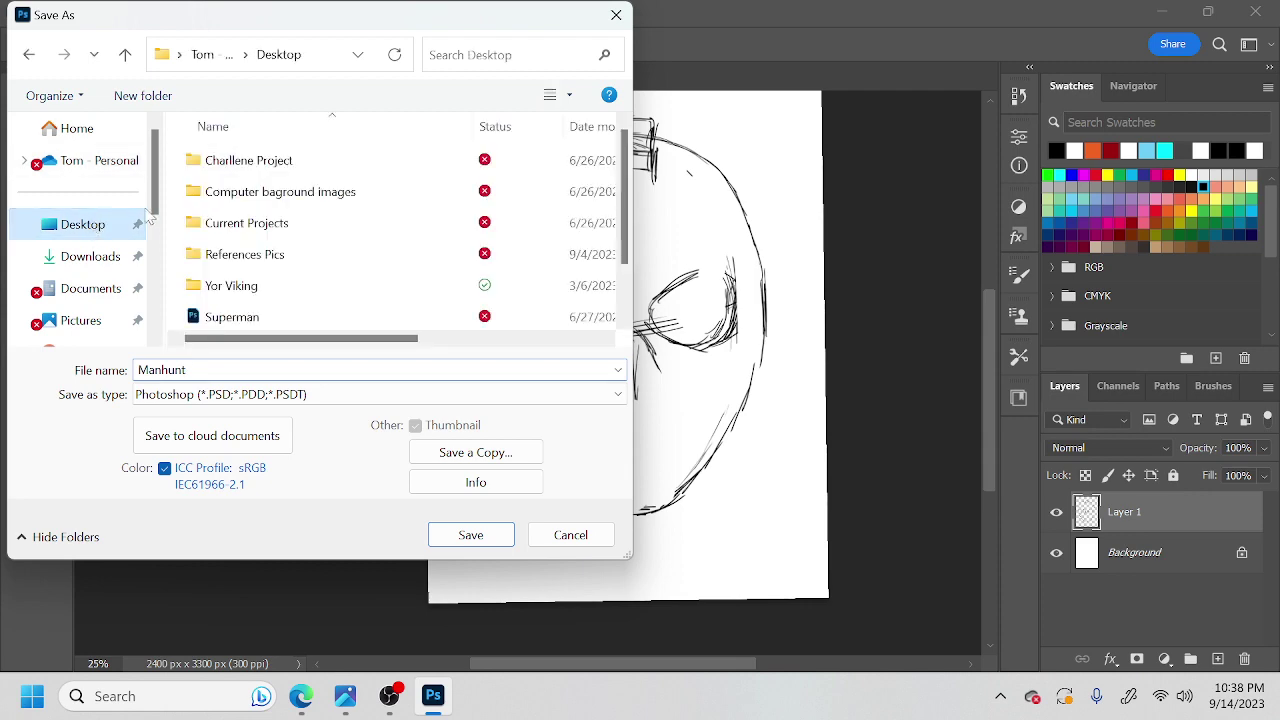
{"action": "left_click", "coordinate": [472, 537]}
{"action": "left_click", "coordinate": [866, 170]}
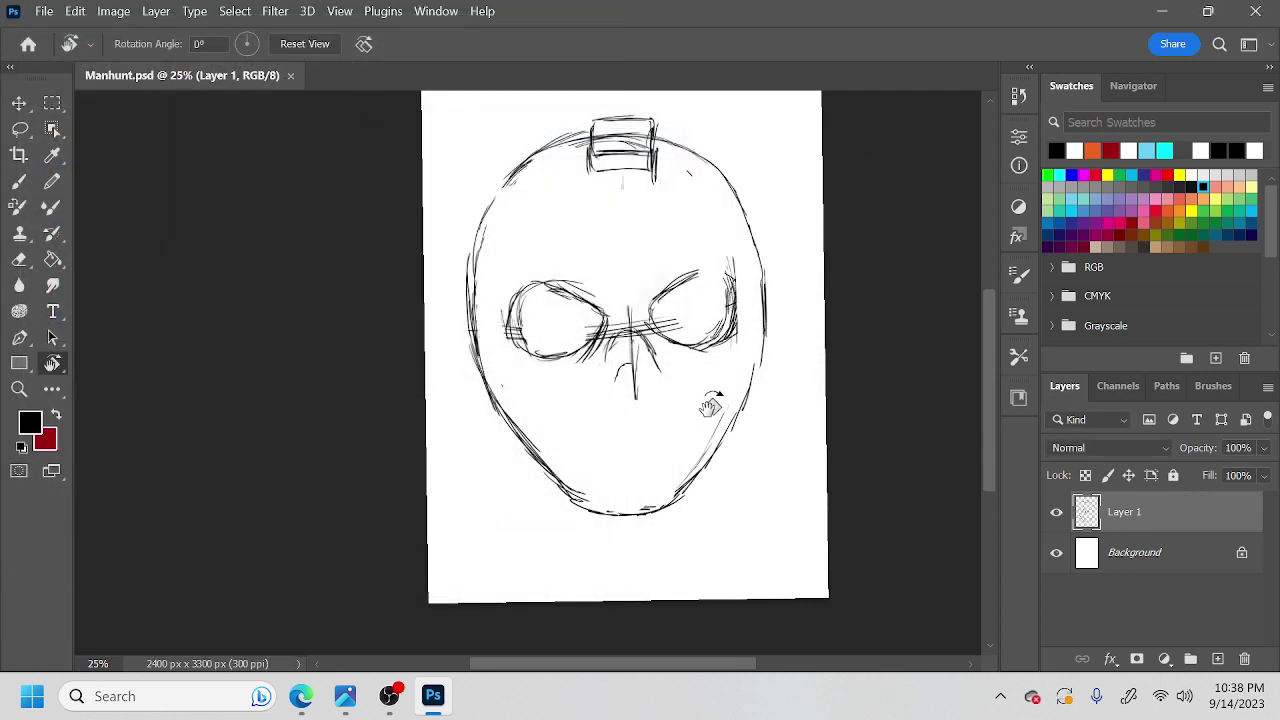
Strengthen the cranium outline and both sides of the head with additional 9 px brush strokes.
{"action": "left_click_drag", "start_coordinate": [696, 436], "coordinate": [722, 470]}
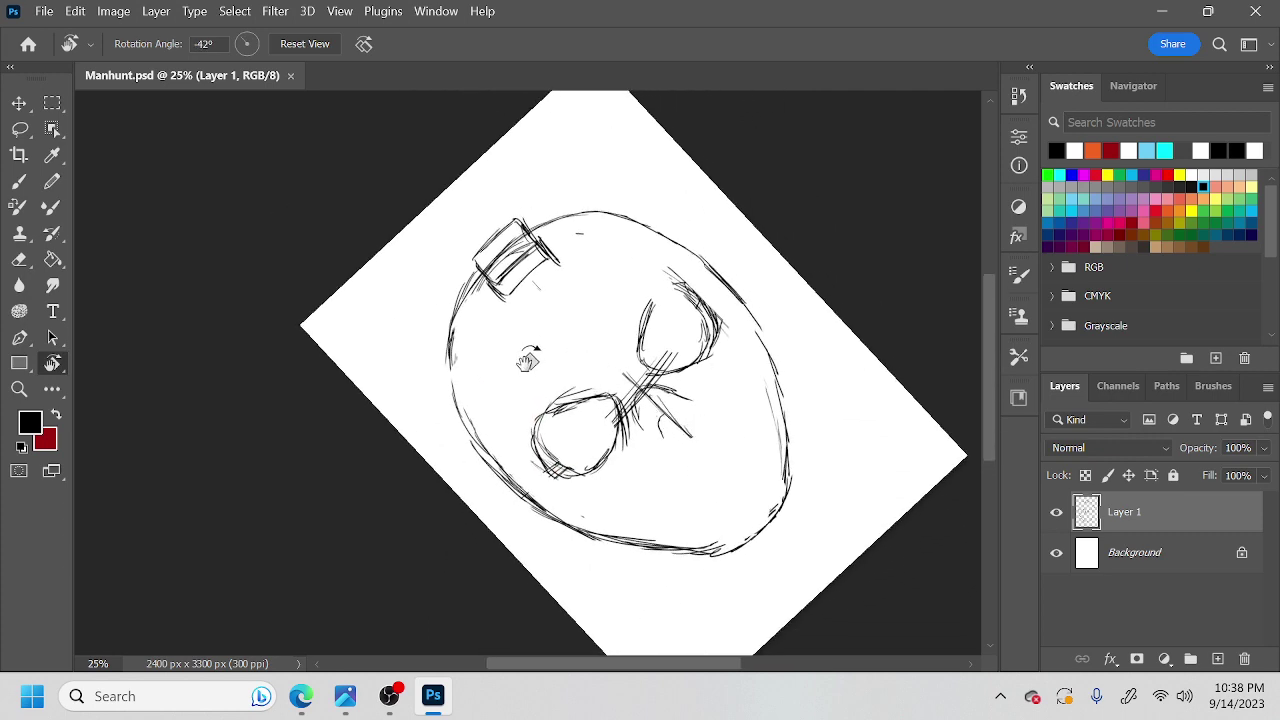
{"action": "key", "text": "b"}
{"action": "left_click_drag", "start_coordinate": [449, 356], "coordinate": [457, 402]}
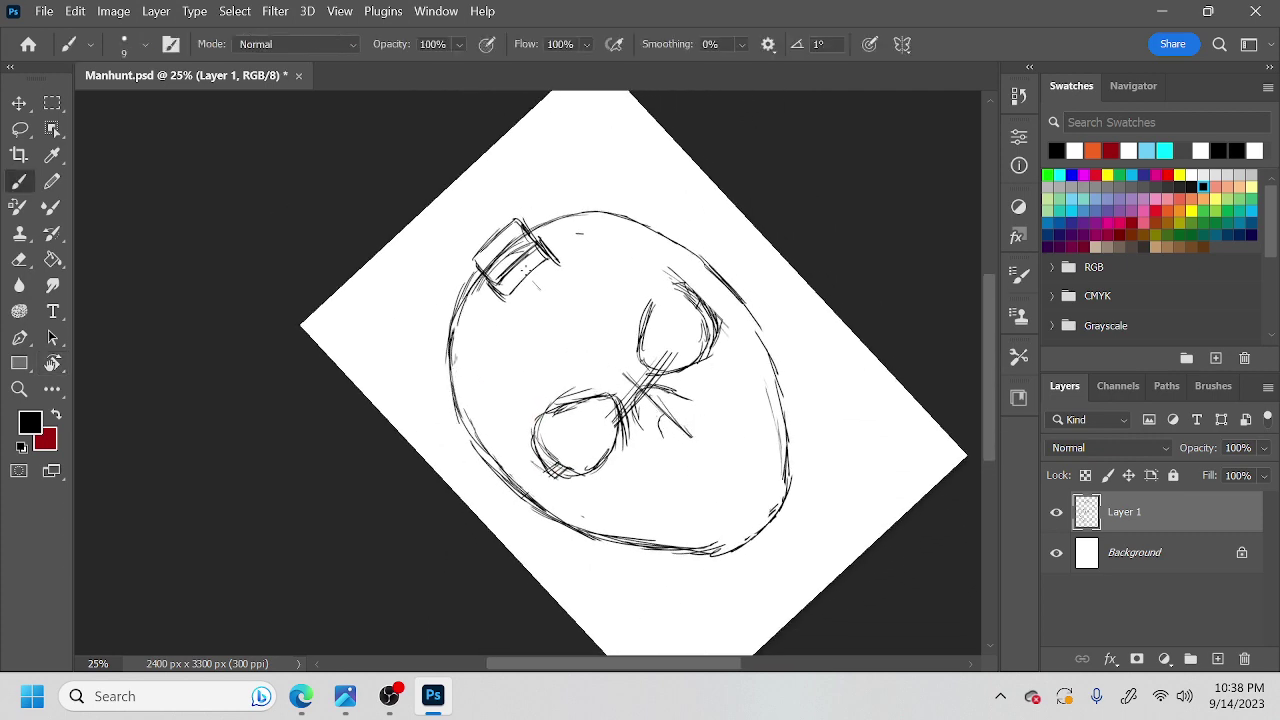
{"action": "key", "text": "r"}
{"action": "mouse_move", "coordinate": [740, 397]}
{"action": "left_mouse_down"}
{"action": "mouse_move", "coordinate": [622, 517]}
{"action": "mouse_move", "coordinate": [577, 537]}
{"action": "left_mouse_up"}
{"action": "key", "text": "b"}
{"action": "mouse_move", "coordinate": [657, 298]}
{"action": "left_mouse_down"}
{"action": "mouse_move", "coordinate": [700, 340]}
{"action": "mouse_move", "coordinate": [724, 420]}
{"action": "mouse_move", "coordinate": [718, 494]}
{"action": "left_mouse_up"}
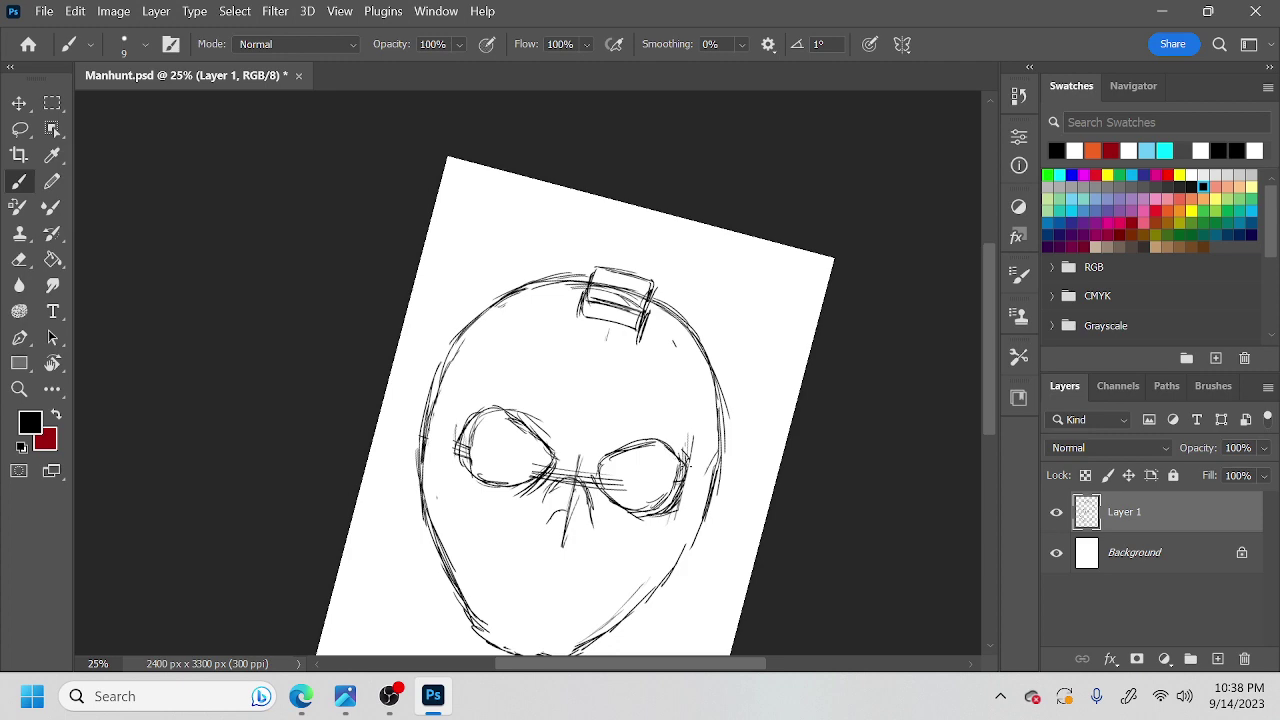
{"action": "mouse_move", "coordinate": [661, 543]}
{"action": "left_mouse_down"}
{"action": "mouse_move", "coordinate": [661, 468]}
{"action": "mouse_move", "coordinate": [663, 491]}
{"action": "mouse_move", "coordinate": [708, 359]}
{"action": "mouse_move", "coordinate": [696, 295]}
{"action": "left_mouse_up"}
Darken the outlines of both eye sockets with extra brush strokes around their outer corners.
{"action": "key", "text": "r"}
{"action": "key", "text": "b"}
{"action": "left_click_drag", "start_coordinate": [492, 433], "coordinate": [554, 409]}
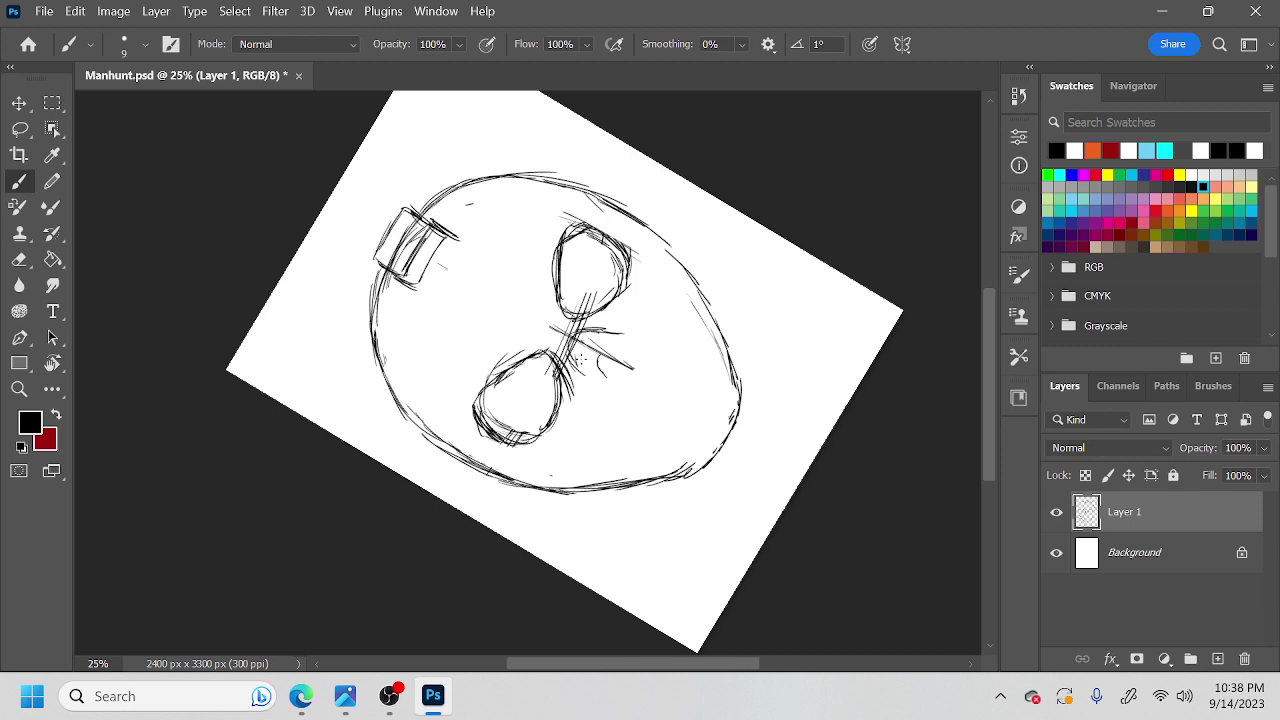
Erase the vertical nose line and the crossing strokes on the bridge between the eye sockets.
{"action": "key", "text": "e"}
{"action": "left_click_drag", "start_coordinate": [563, 335], "coordinate": [580, 396]}
{"action": "key", "text": "space"}
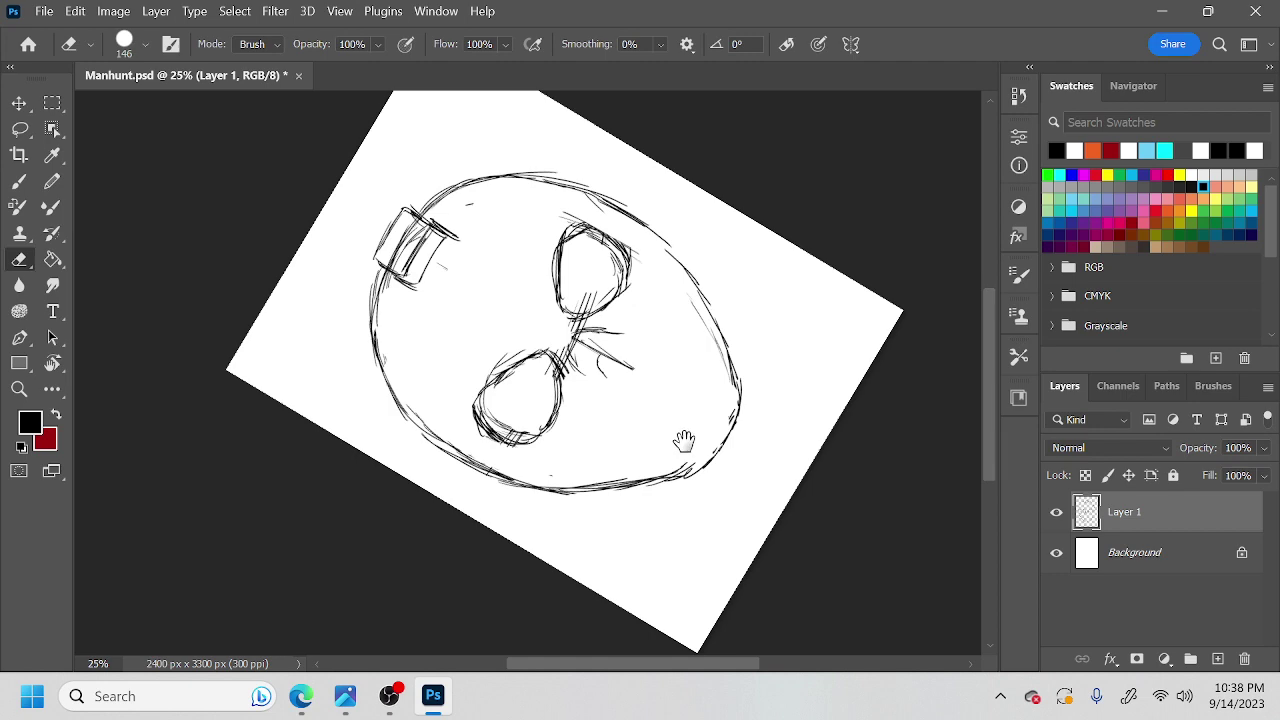
{"action": "key", "text": "r"}
{"action": "mouse_move", "coordinate": [686, 446]}
{"action": "left_mouse_down"}
{"action": "mouse_move", "coordinate": [643, 520]}
{"action": "mouse_move", "coordinate": [550, 528]}
{"action": "left_mouse_up"}
{"action": "key", "text": "space"}
{"action": "mouse_move", "coordinate": [649, 489]}
{"action": "left_mouse_down"}
{"action": "mouse_move", "coordinate": [684, 443]}
{"action": "mouse_move", "coordinate": [613, 390]}
{"action": "mouse_move", "coordinate": [618, 404]}
{"action": "mouse_move", "coordinate": [614, 377]}
{"action": "mouse_move", "coordinate": [625, 392]}
{"action": "left_mouse_up"}
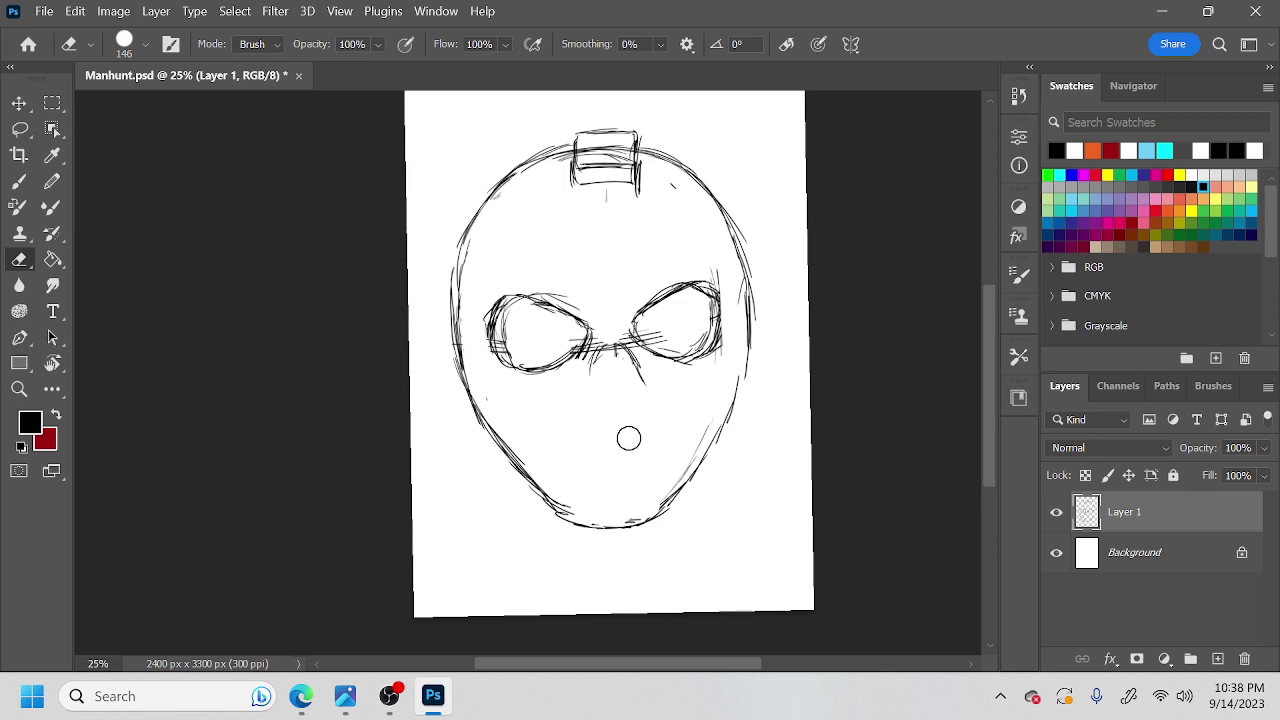
Sketch an oval nose and two groups of five round holes across the lower face with the Brush tool.
{"action": "key", "text": "b"}
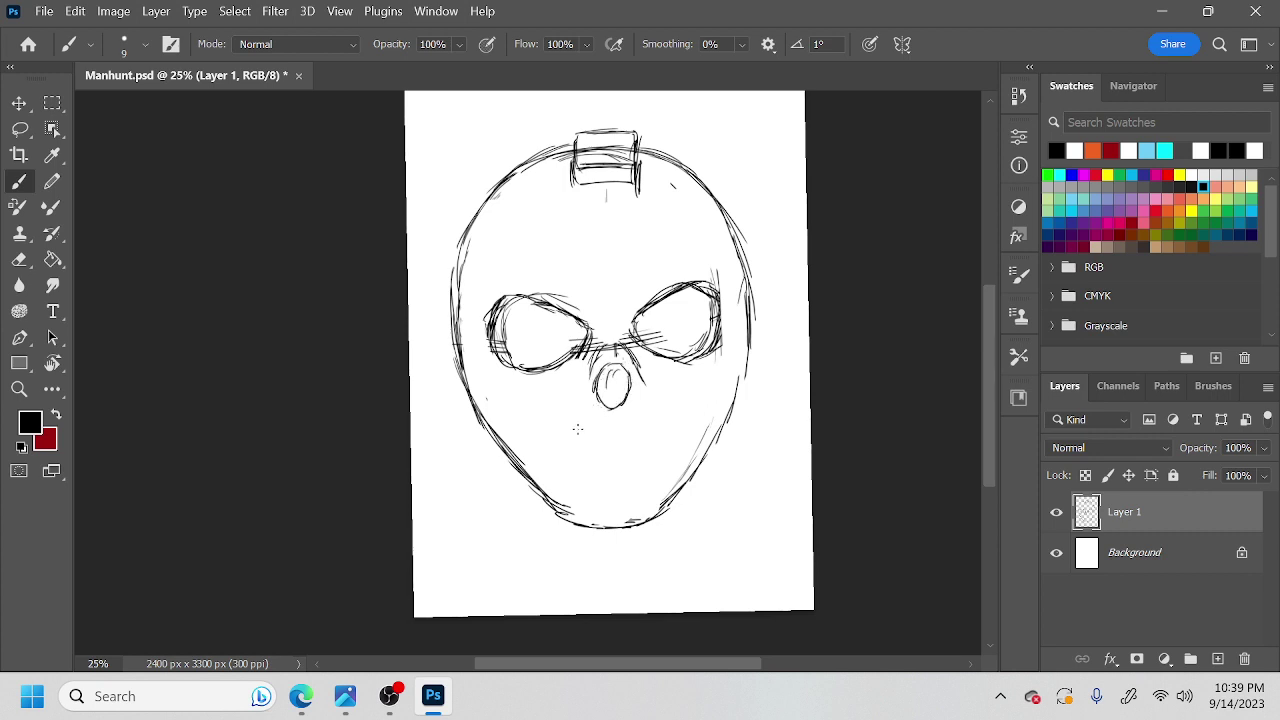
{"action": "left_click_drag", "start_coordinate": [570, 421], "coordinate": [567, 423]}
{"action": "key", "text": "ctrl+z"}
{"action": "key", "text": "ctrl+z"}
{"action": "left_click_drag", "start_coordinate": [521, 428], "coordinate": [524, 453]}
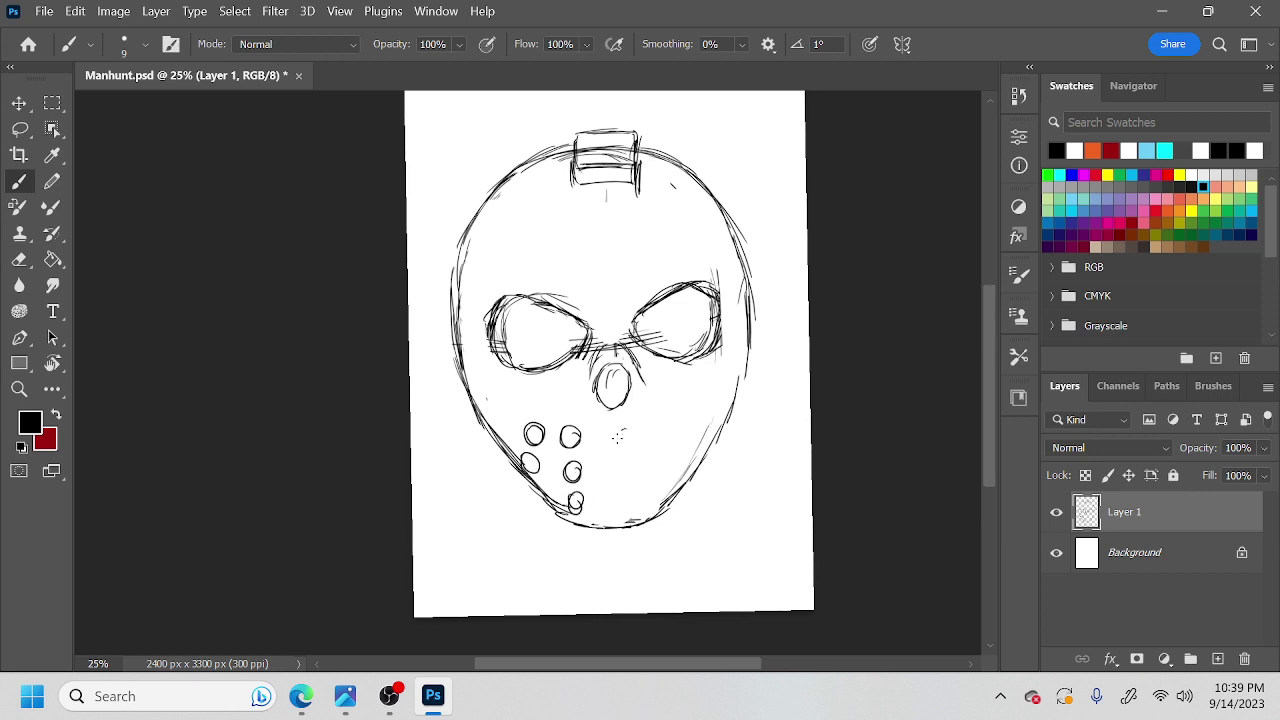
{"action": "left_click_drag", "start_coordinate": [620, 422], "coordinate": [630, 464]}
{"action": "left_click_drag", "start_coordinate": [660, 420], "coordinate": [683, 426]}
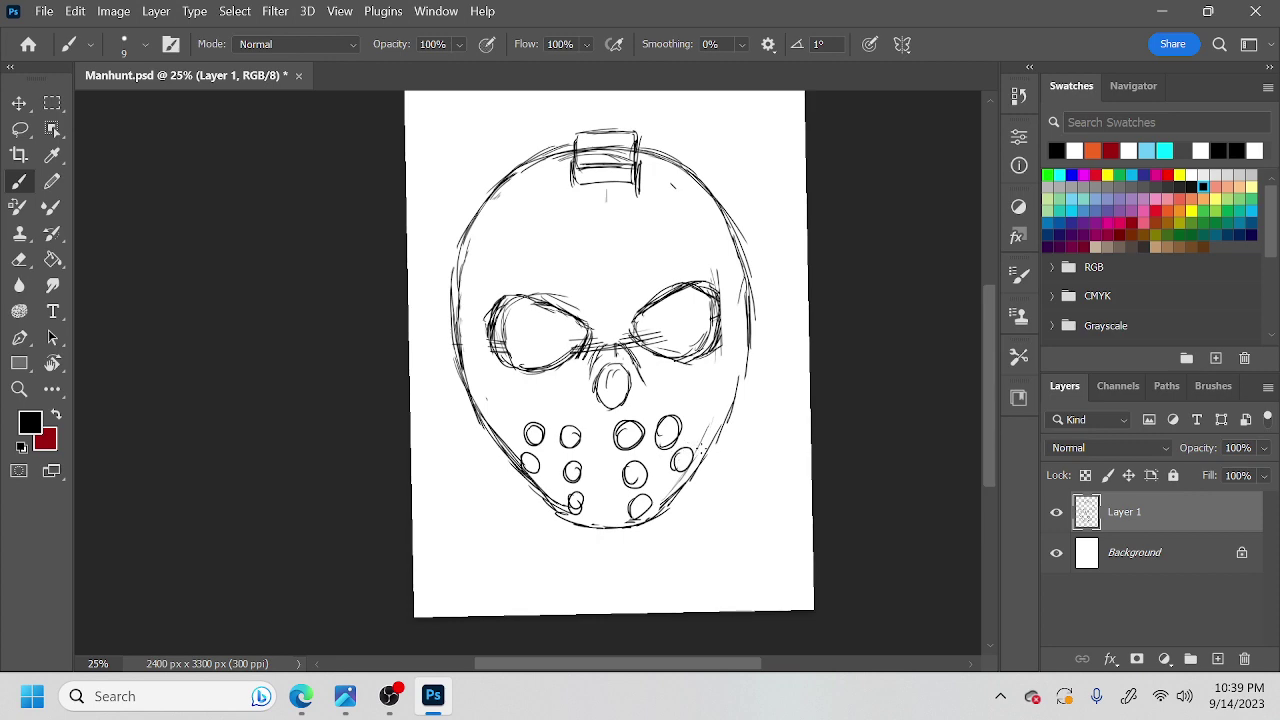
Erase all the round holes from the lower face with the 146 px eraser.
{"action": "left_click_drag", "start_coordinate": [640, 458], "coordinate": [660, 511]}
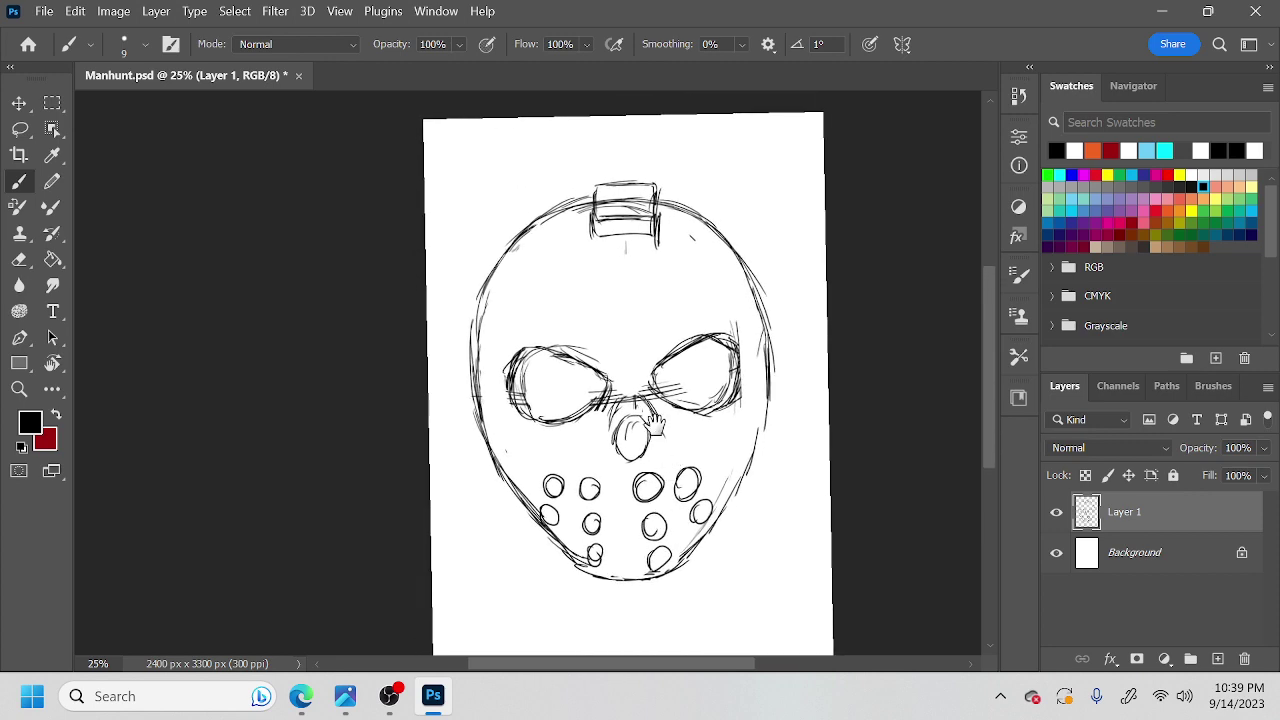
{"action": "key", "text": "r"}
{"action": "left_click_drag", "start_coordinate": [643, 471], "coordinate": [696, 462]}
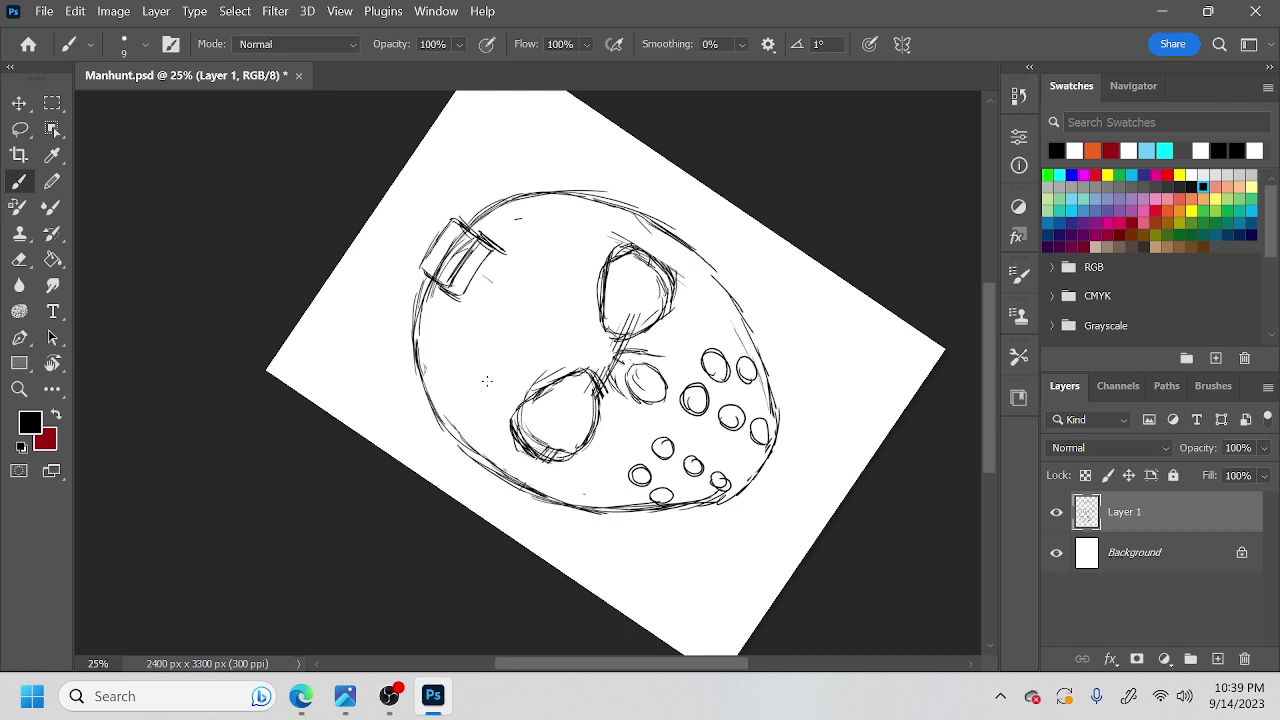
{"action": "left_click_drag", "start_coordinate": [685, 472], "coordinate": [667, 428]}
{"action": "key", "text": "e"}
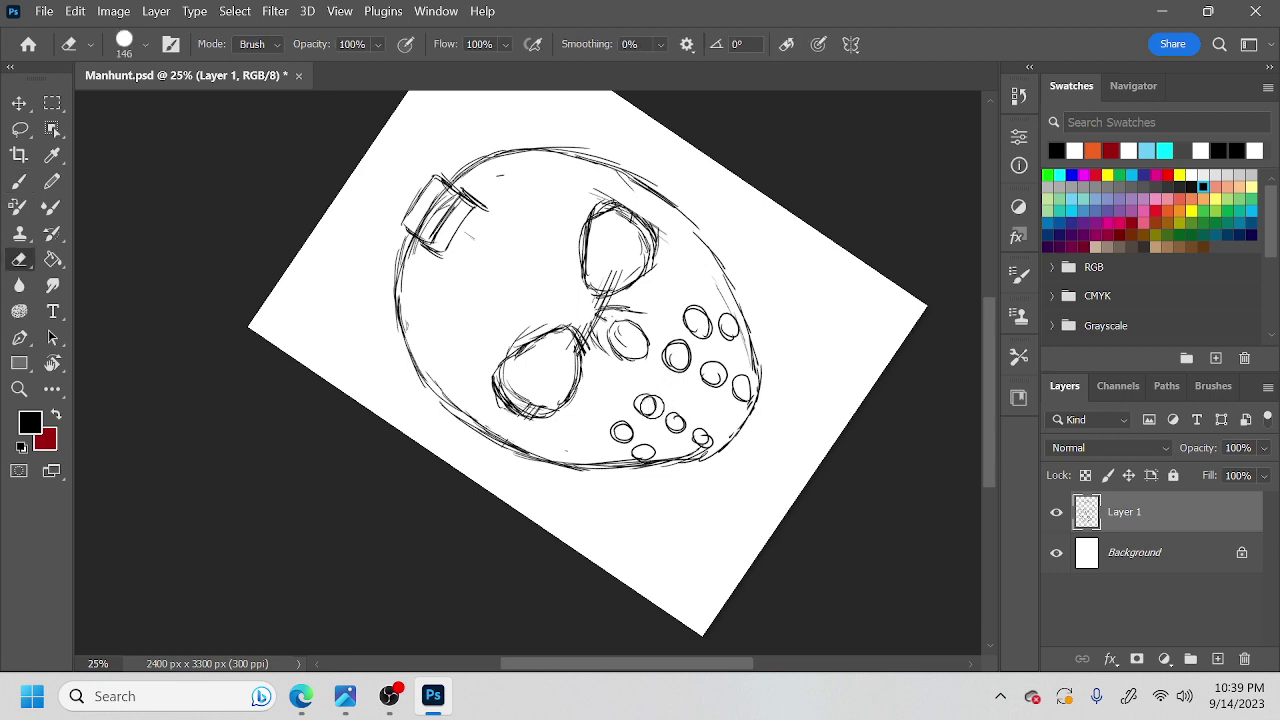
{"action": "right_click", "coordinate": [634, 436]}
{"action": "mouse_move", "coordinate": [640, 430]}
{"action": "left_mouse_down"}
{"action": "mouse_move", "coordinate": [660, 429]}
{"action": "mouse_move", "coordinate": [663, 443]}
{"action": "mouse_move", "coordinate": [712, 421]}
{"action": "mouse_move", "coordinate": [726, 388]}
{"action": "mouse_move", "coordinate": [682, 352]}
{"action": "mouse_move", "coordinate": [699, 325]}
{"action": "mouse_move", "coordinate": [727, 395]}
{"action": "left_mouse_up"}
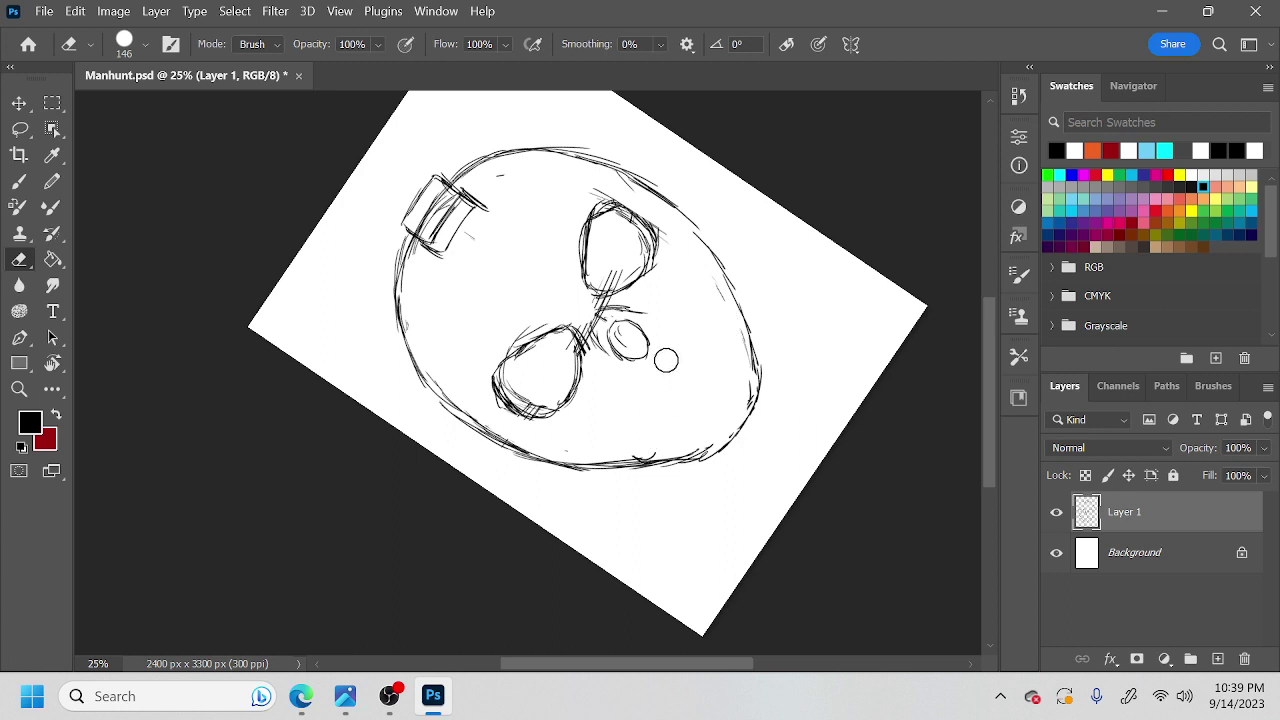
Erase the cheek and jaw outlines on both sides of the face, keeping only a short chin curve.
{"action": "left_click_drag", "start_coordinate": [623, 314], "coordinate": [618, 318]}
{"action": "left_click_drag", "start_coordinate": [740, 300], "coordinate": [731, 292]}
{"action": "mouse_move", "coordinate": [581, 466]}
{"action": "left_mouse_down"}
{"action": "mouse_move", "coordinate": [531, 466]}
{"action": "mouse_move", "coordinate": [602, 460]}
{"action": "mouse_move", "coordinate": [699, 380]}
{"action": "mouse_move", "coordinate": [749, 397]}
{"action": "mouse_move", "coordinate": [770, 432]}
{"action": "mouse_move", "coordinate": [760, 416]}
{"action": "mouse_move", "coordinate": [693, 439]}
{"action": "mouse_move", "coordinate": [757, 443]}
{"action": "mouse_move", "coordinate": [503, 445]}
{"action": "left_mouse_up"}
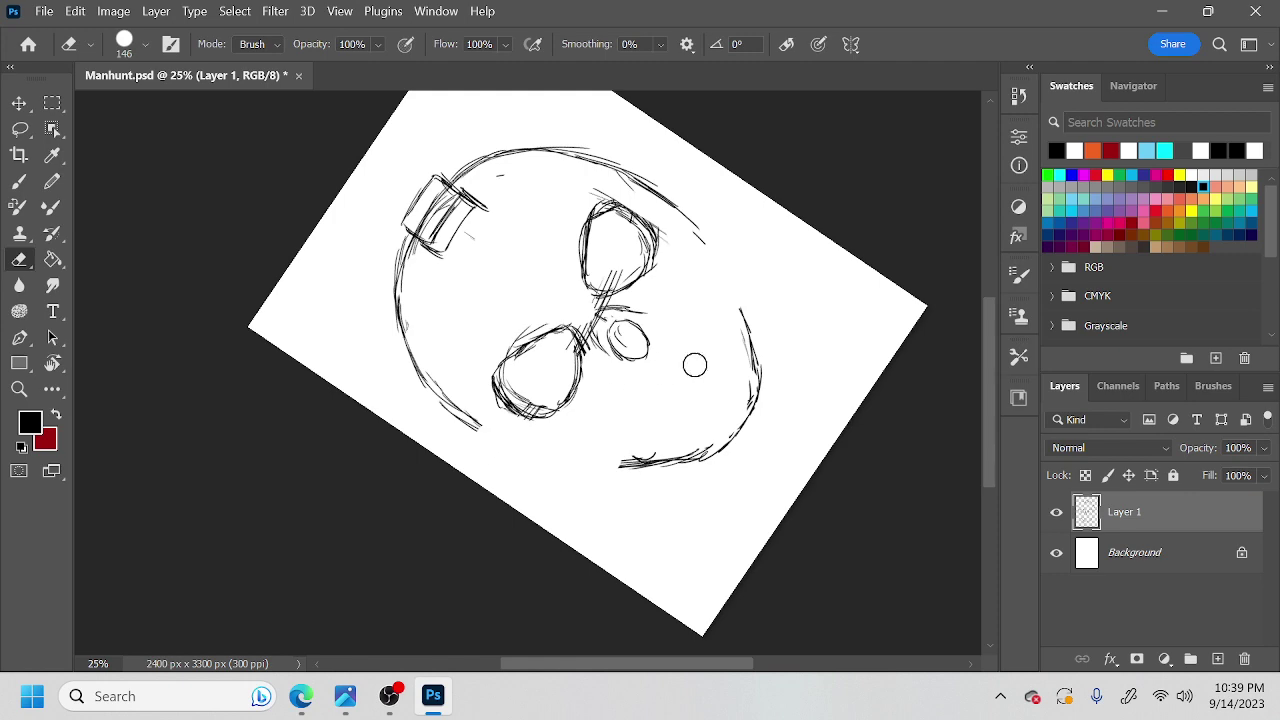
{"action": "key", "text": "r"}
{"action": "mouse_move", "coordinate": [686, 366]}
{"action": "left_mouse_down"}
{"action": "mouse_move", "coordinate": [678, 452]}
{"action": "mouse_move", "coordinate": [702, 382]}
{"action": "left_mouse_up"}
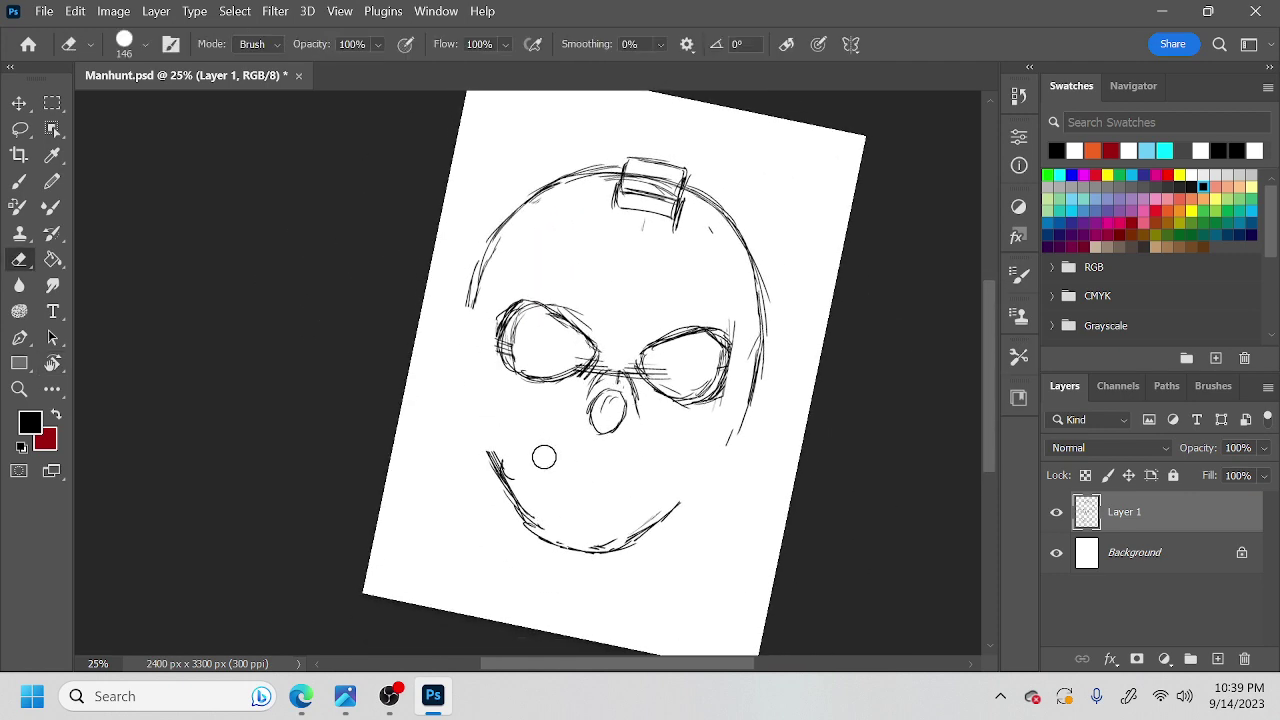
{"action": "left_click_drag", "start_coordinate": [492, 452], "coordinate": [540, 522]}
{"action": "left_click_drag", "start_coordinate": [680, 502], "coordinate": [606, 545]}
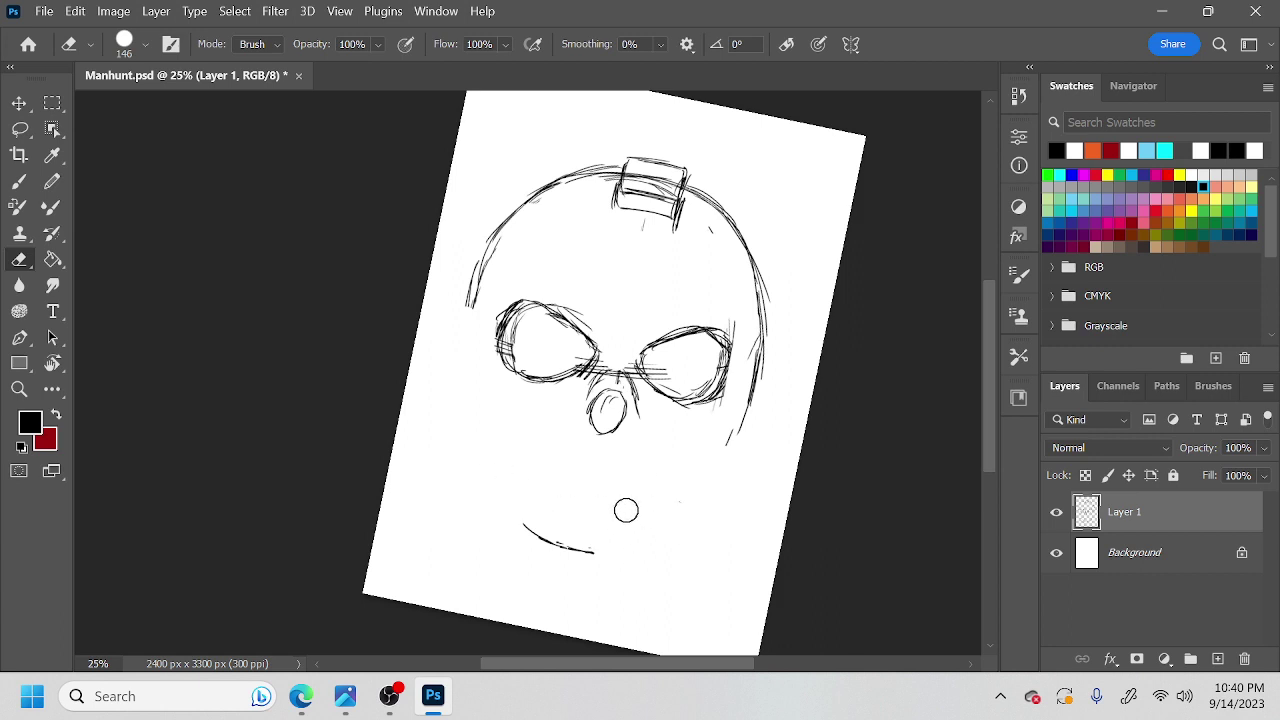
Redraw the cheeks and a wider, rounder jaw with a small notch in the outline on each side.
{"action": "key", "text": "b"}
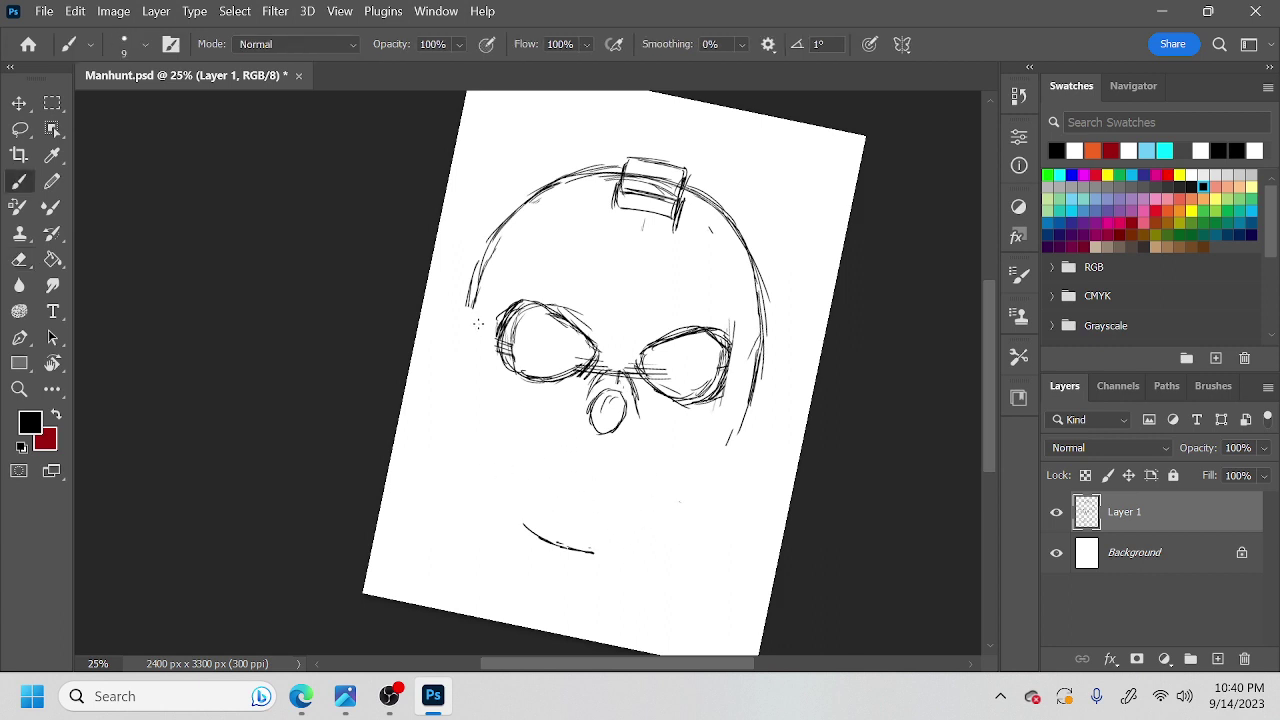
{"action": "left_click_drag", "start_coordinate": [466, 322], "coordinate": [463, 408]}
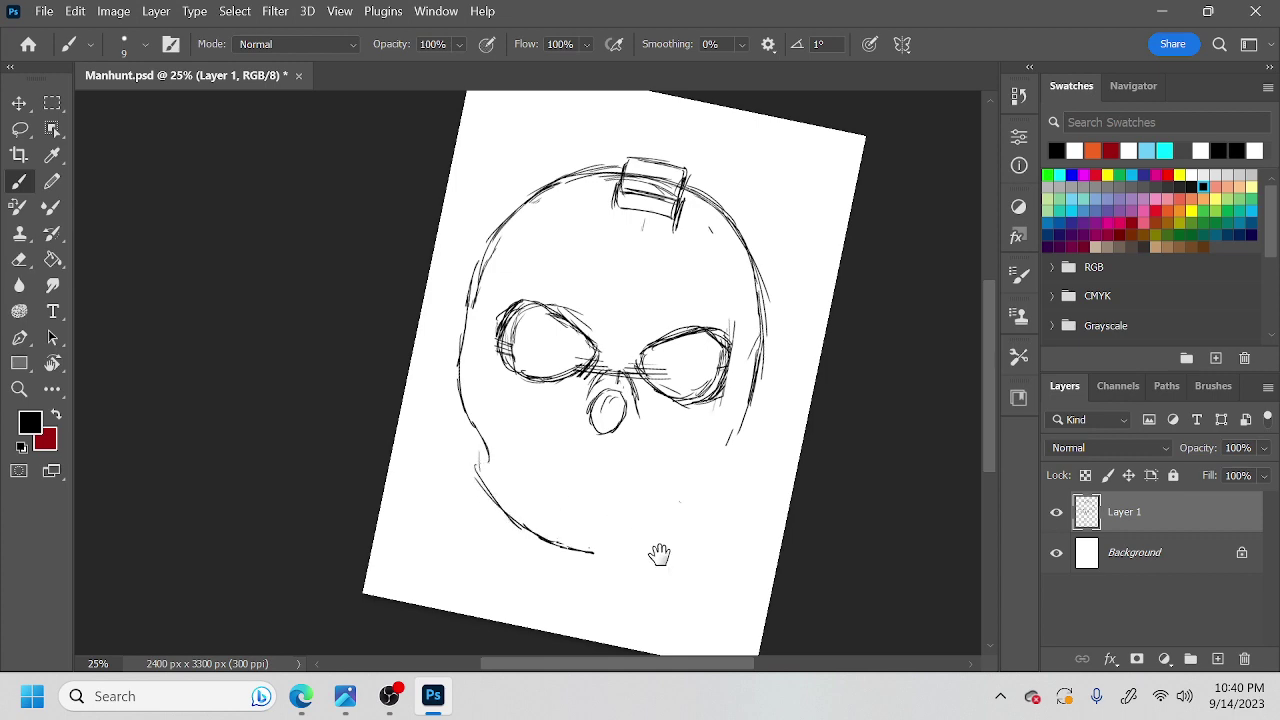
{"action": "mouse_move", "coordinate": [658, 556]}
{"action": "left_mouse_down"}
{"action": "mouse_move", "coordinate": [684, 521]}
{"action": "mouse_move", "coordinate": [731, 509]}
{"action": "mouse_move", "coordinate": [745, 420]}
{"action": "mouse_move", "coordinate": [703, 441]}
{"action": "left_mouse_up"}
{"action": "key", "text": "r"}
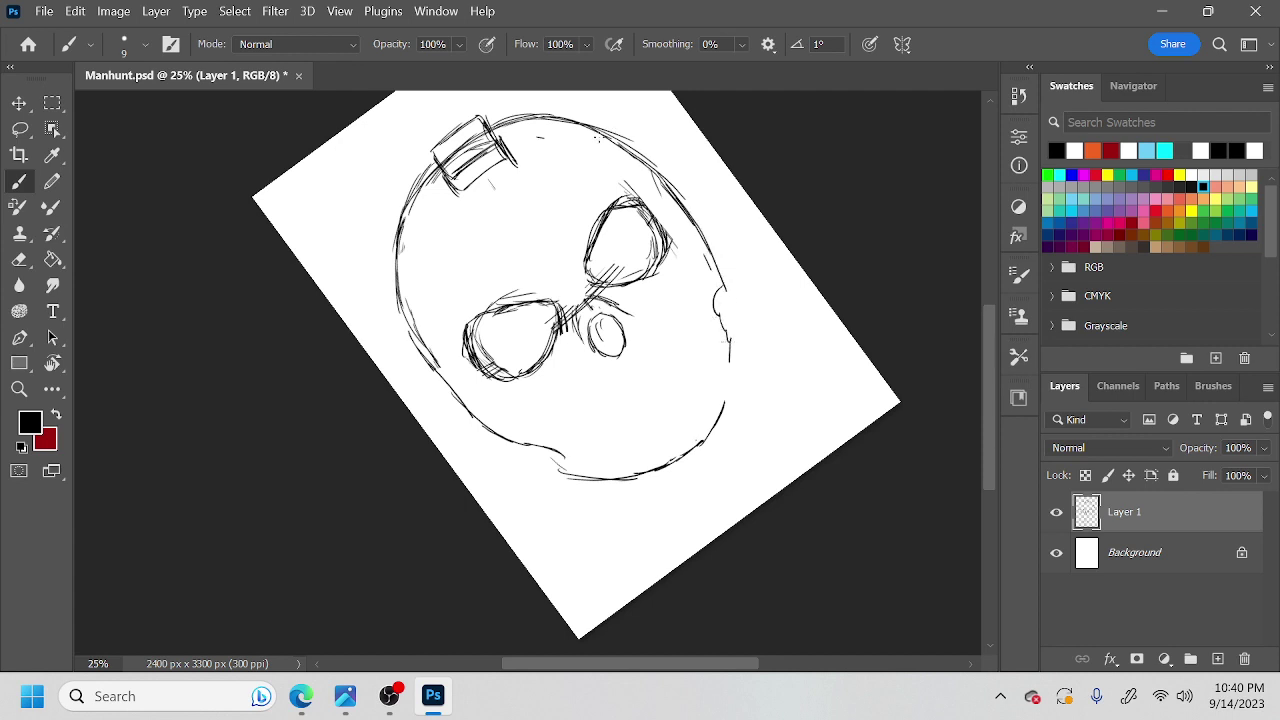
Erase a gap in the cranium outline above the right eye socket and sketch a chipped notch there.
{"action": "key", "text": "e"}
{"action": "left_click_drag", "start_coordinate": [638, 148], "coordinate": [626, 140]}
{"action": "key", "text": "b"}
{"action": "key", "text": "space"}
{"action": "left_click_drag", "start_coordinate": [714, 390], "coordinate": [719, 451]}
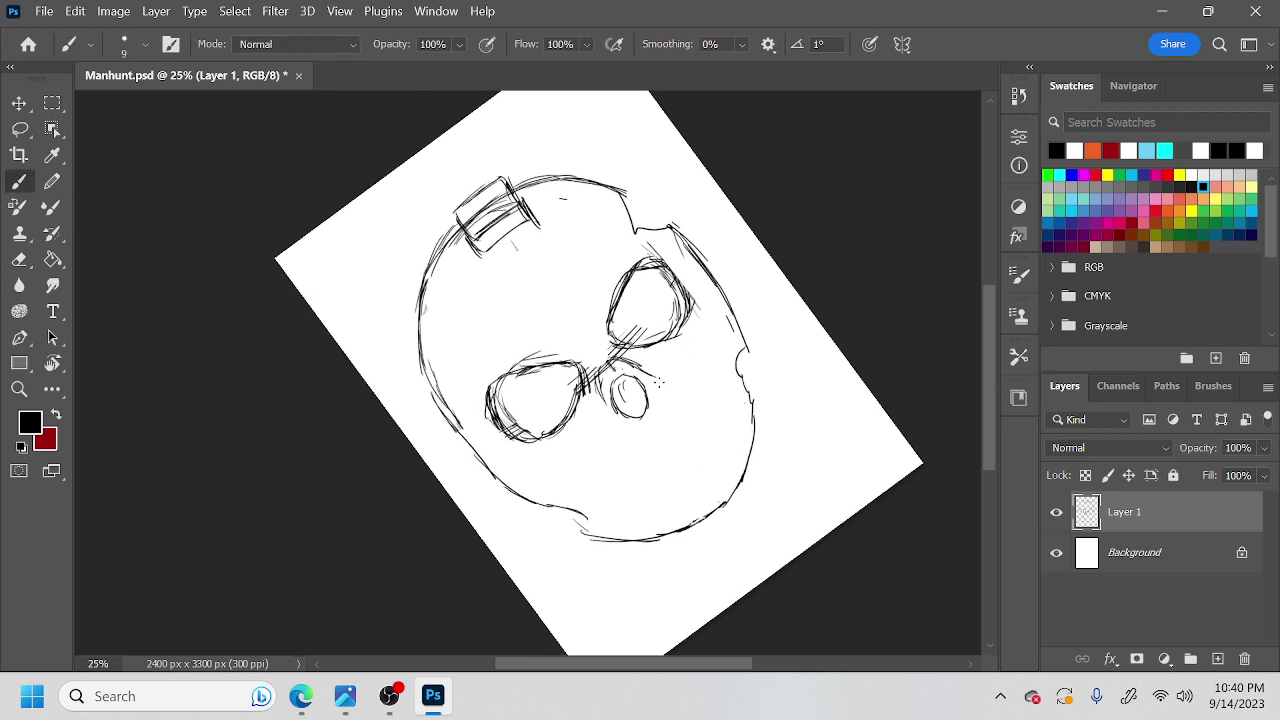
Erase the nose and bridge lines, and replace the lower rims of both eye sockets with flatter curves.
{"action": "key", "text": "e"}
{"action": "mouse_move", "coordinate": [630, 390]}
{"action": "left_mouse_down"}
{"action": "mouse_move", "coordinate": [610, 388]}
{"action": "mouse_move", "coordinate": [617, 371]}
{"action": "mouse_move", "coordinate": [686, 423]}
{"action": "left_mouse_up"}
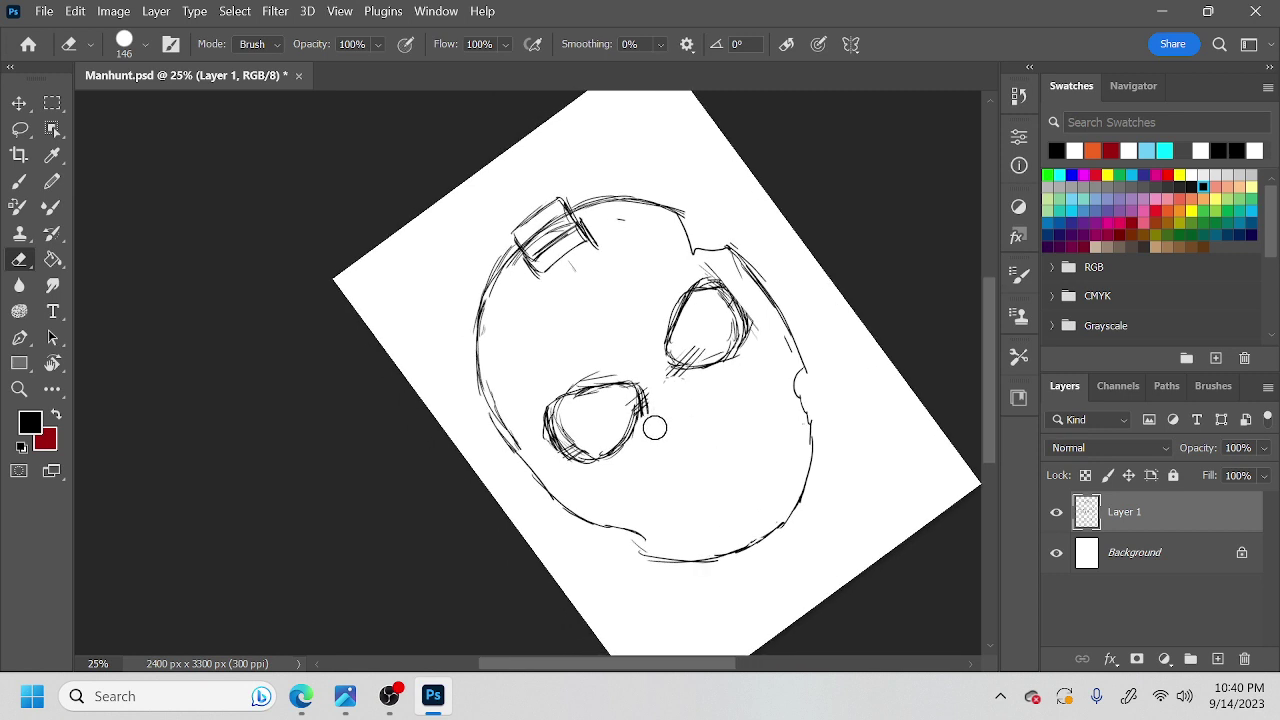
{"action": "mouse_move", "coordinate": [656, 422]}
{"action": "left_mouse_down"}
{"action": "mouse_move", "coordinate": [616, 413]}
{"action": "mouse_move", "coordinate": [651, 402]}
{"action": "mouse_move", "coordinate": [635, 435]}
{"action": "mouse_move", "coordinate": [595, 458]}
{"action": "left_mouse_up"}
{"action": "left_click_drag", "start_coordinate": [742, 338], "coordinate": [726, 360]}
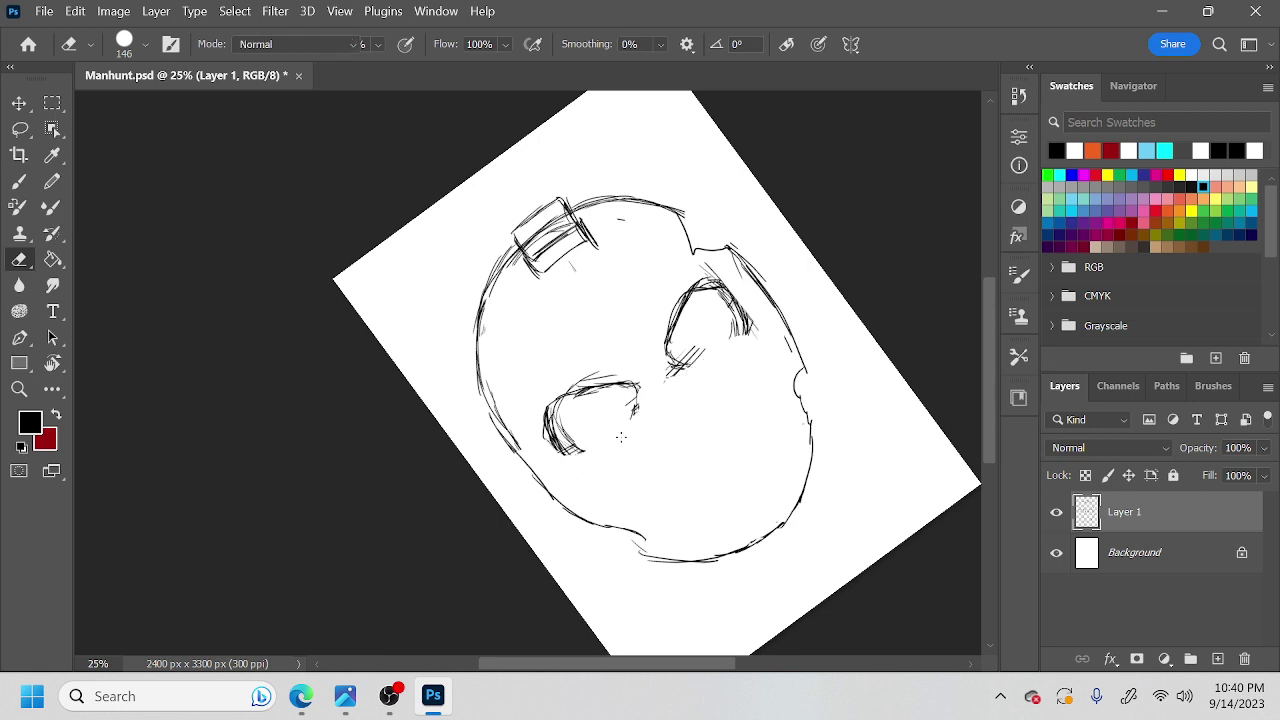
{"action": "key", "text": "b"}
{"action": "left_click_drag", "start_coordinate": [638, 394], "coordinate": [576, 452]}
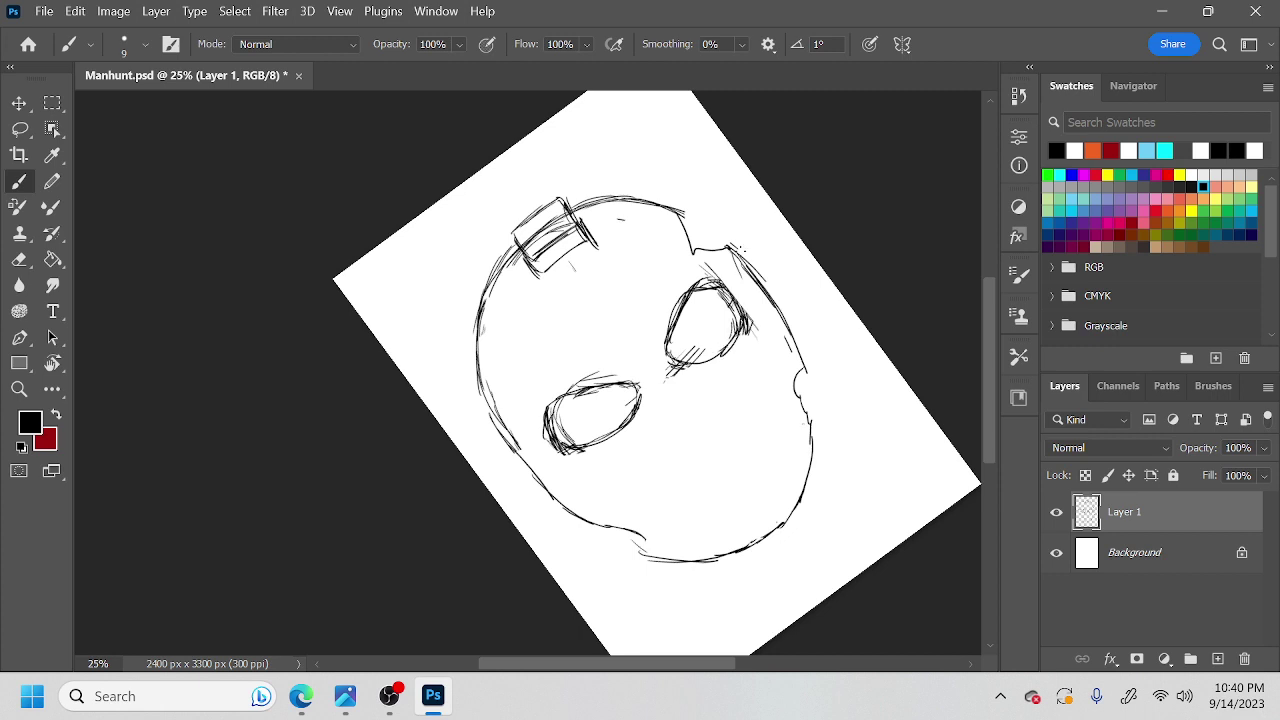
Sketch a wide curved smile with short corner strokes across the lower face.
{"action": "mouse_move", "coordinate": [475, 356]}
{"action": "left_mouse_down"}
{"action": "mouse_move", "coordinate": [477, 395]}
{"action": "mouse_move", "coordinate": [527, 466]}
{"action": "left_mouse_up"}
{"action": "left_click_drag", "start_coordinate": [692, 504], "coordinate": [759, 445]}
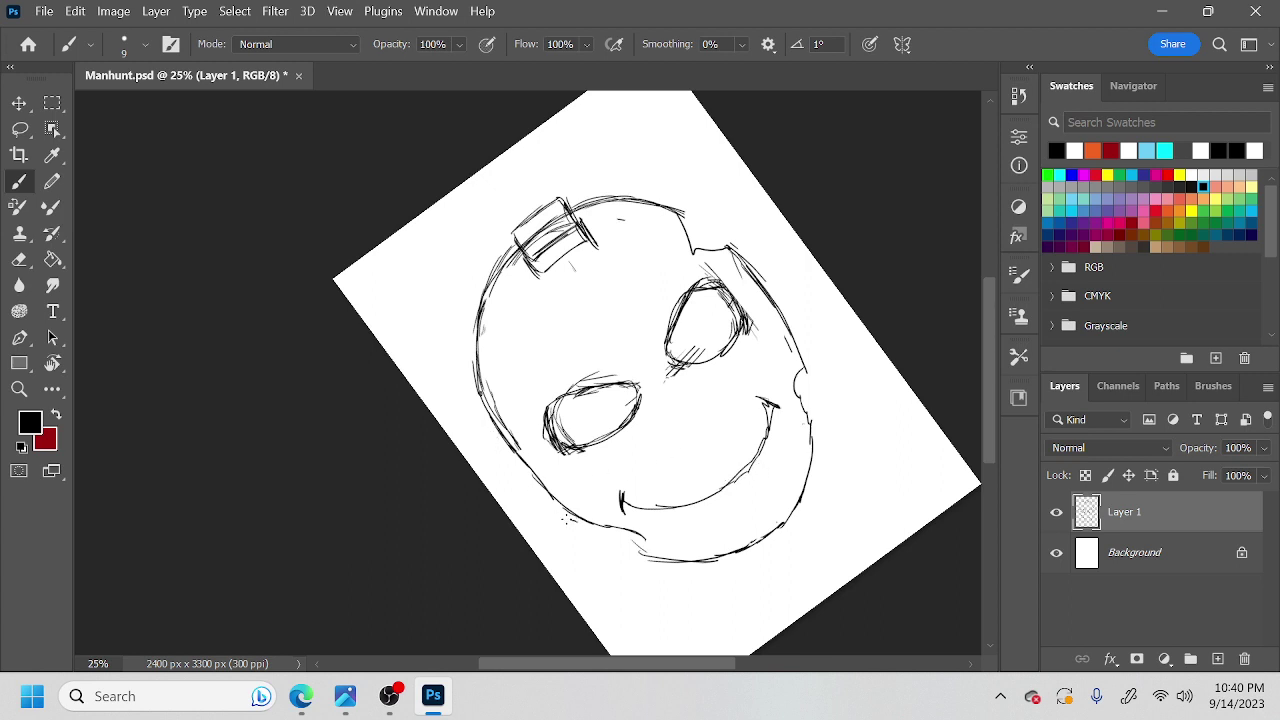
Thicken the outline of the head's left side and cheek with doubled brush strokes down to the jaw notch.
{"action": "left_click_drag", "start_coordinate": [534, 512], "coordinate": [574, 518]}
{"action": "left_click_drag", "start_coordinate": [532, 490], "coordinate": [588, 526]}
{"action": "left_click_drag", "start_coordinate": [475, 385], "coordinate": [491, 435]}
{"action": "left_click_drag", "start_coordinate": [476, 392], "coordinate": [492, 432]}
{"action": "mouse_move", "coordinate": [480, 334]}
{"action": "left_mouse_down"}
{"action": "mouse_move", "coordinate": [472, 392]}
{"action": "mouse_move", "coordinate": [490, 446]}
{"action": "left_mouse_up"}
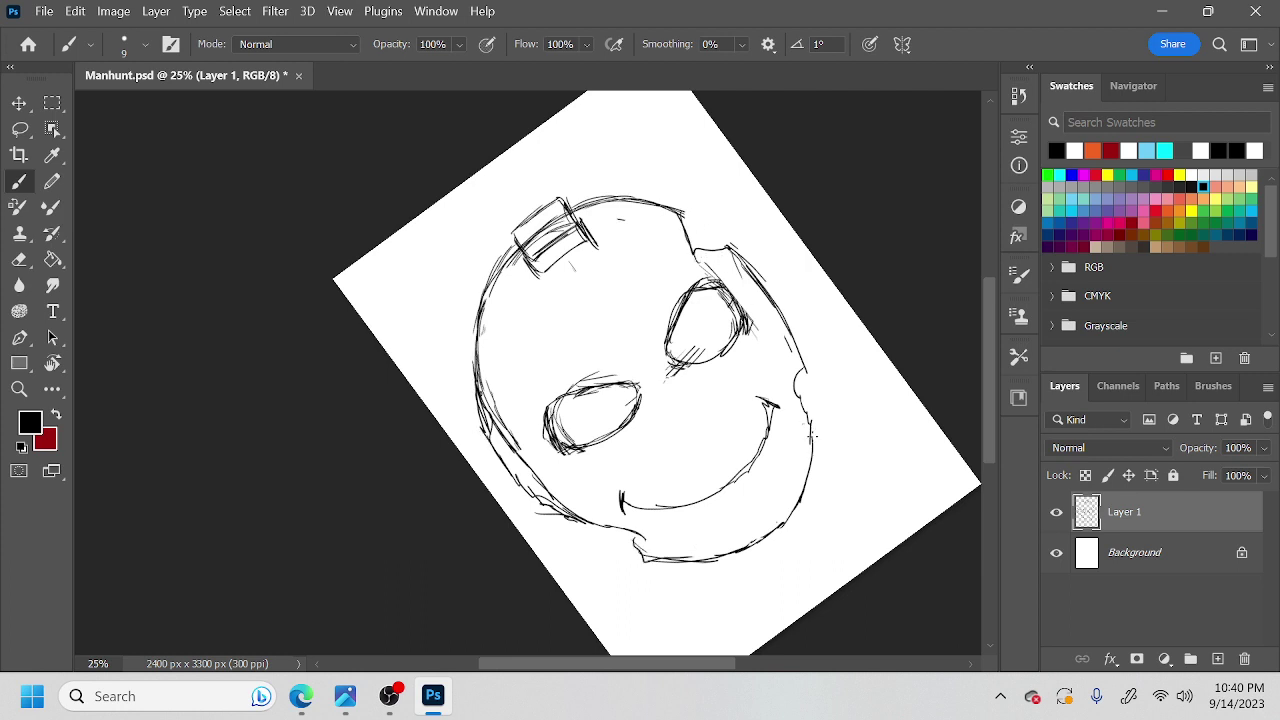
Add short sketchy strokes around the upper and inner rims of both eye sockets.
{"action": "mouse_move", "coordinate": [846, 434]}
{"action": "left_mouse_down"}
{"action": "mouse_move", "coordinate": [826, 417]}
{"action": "mouse_move", "coordinate": [822, 441]}
{"action": "mouse_move", "coordinate": [724, 560]}
{"action": "mouse_move", "coordinate": [797, 404]}
{"action": "mouse_move", "coordinate": [797, 344]}
{"action": "left_mouse_up"}
{"action": "key", "text": "r"}
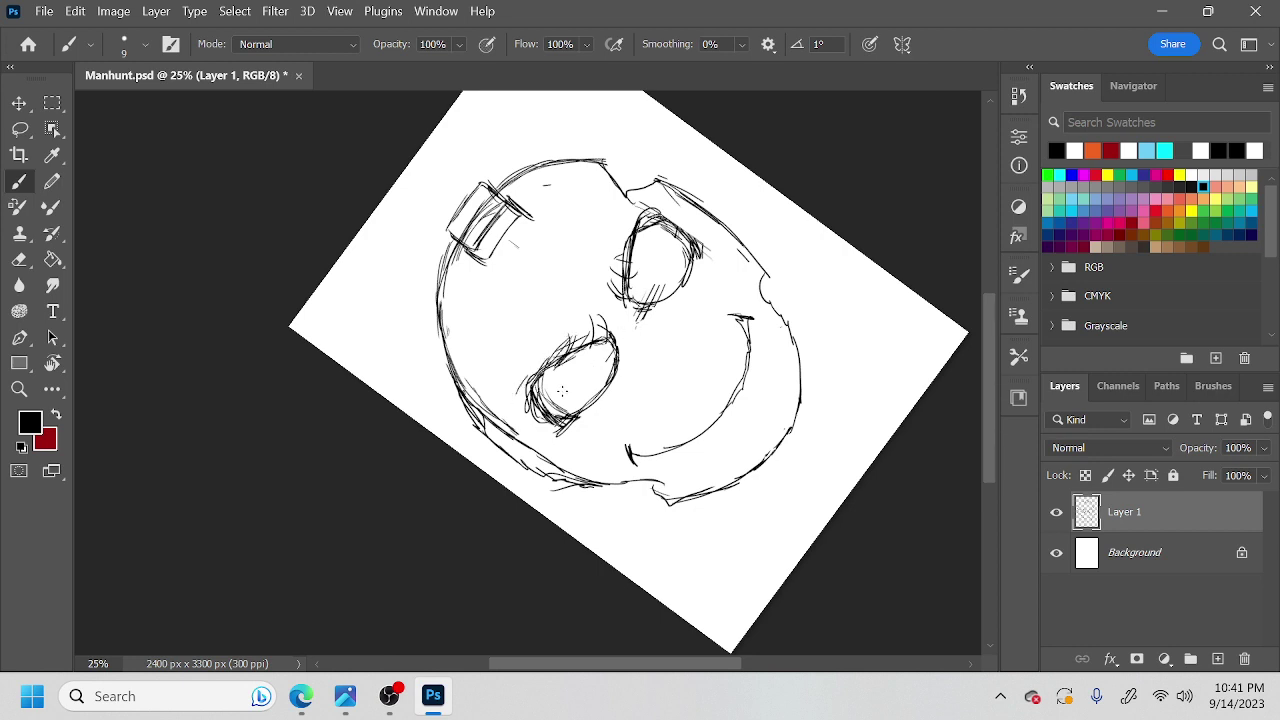
{"action": "mouse_move", "coordinate": [613, 383]}
{"action": "left_mouse_down"}
{"action": "mouse_move", "coordinate": [573, 417]}
{"action": "mouse_move", "coordinate": [616, 356]}
{"action": "left_mouse_up"}
Erase the stray strokes around the right eye socket and sketch small crease lines below both sockets.
{"action": "key", "text": "e"}
{"action": "left_click_drag", "start_coordinate": [655, 278], "coordinate": [644, 317]}
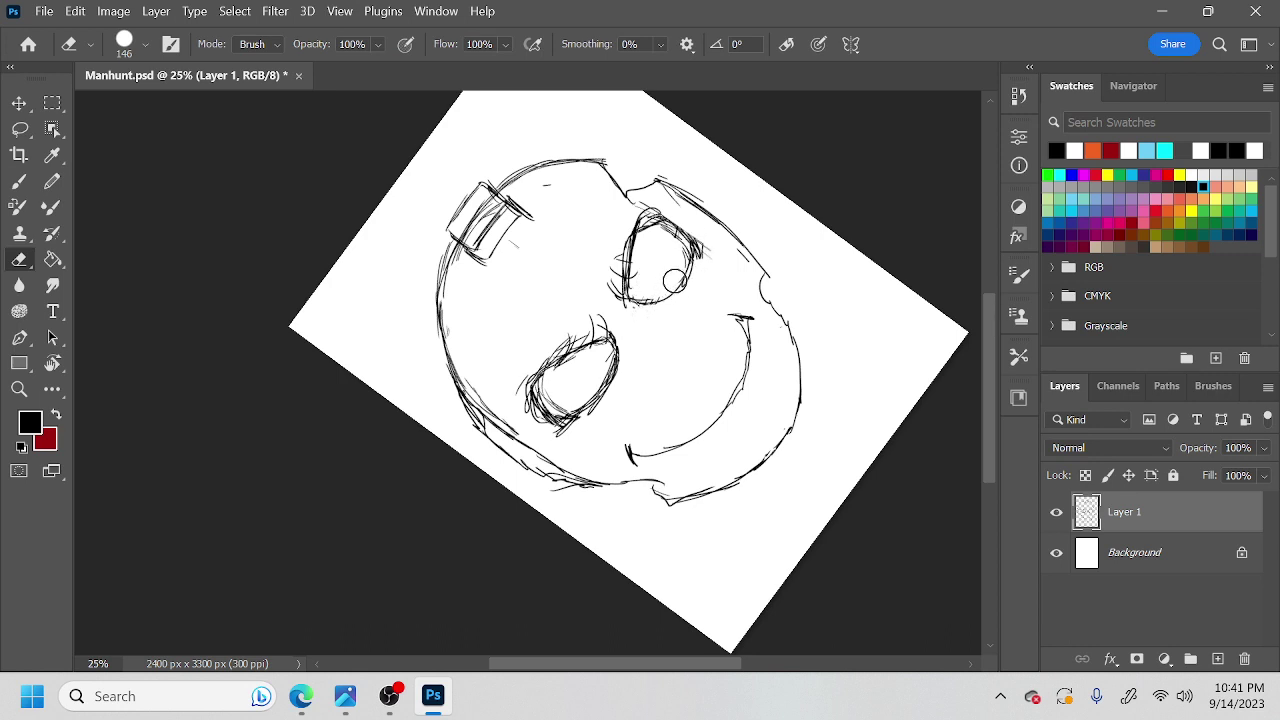
{"action": "key", "text": "b"}
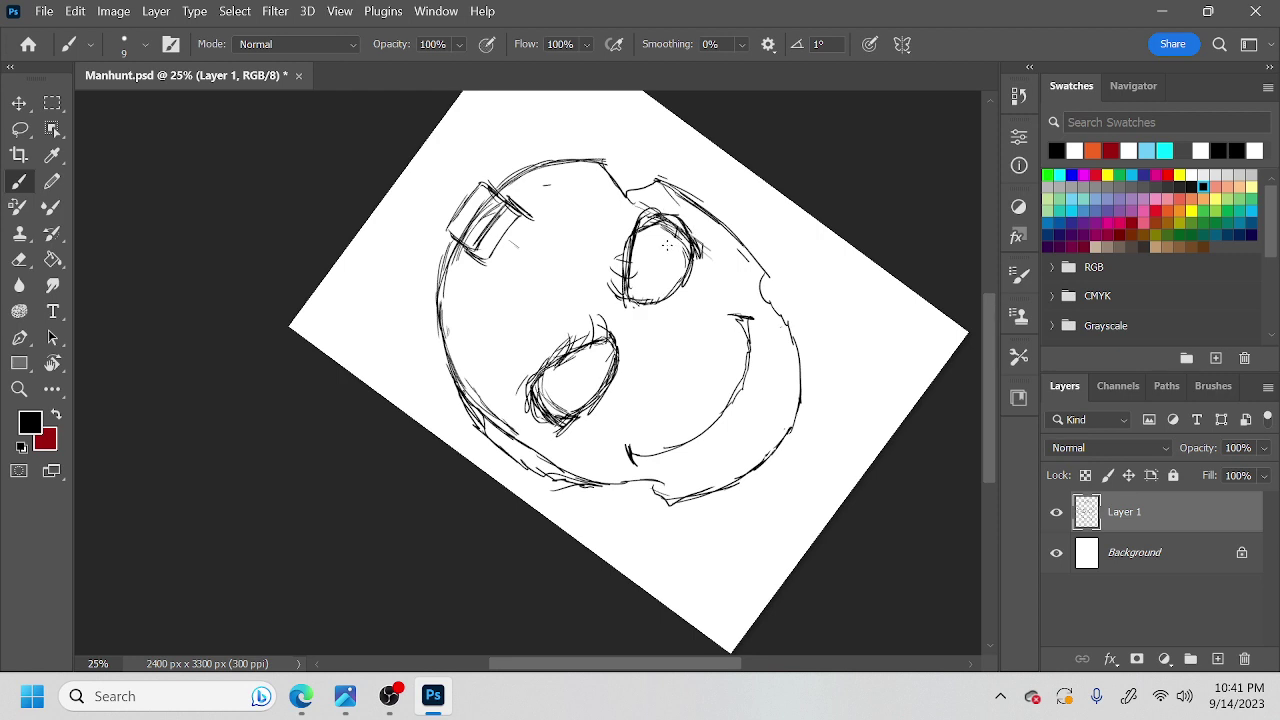
{"action": "key", "text": "e"}
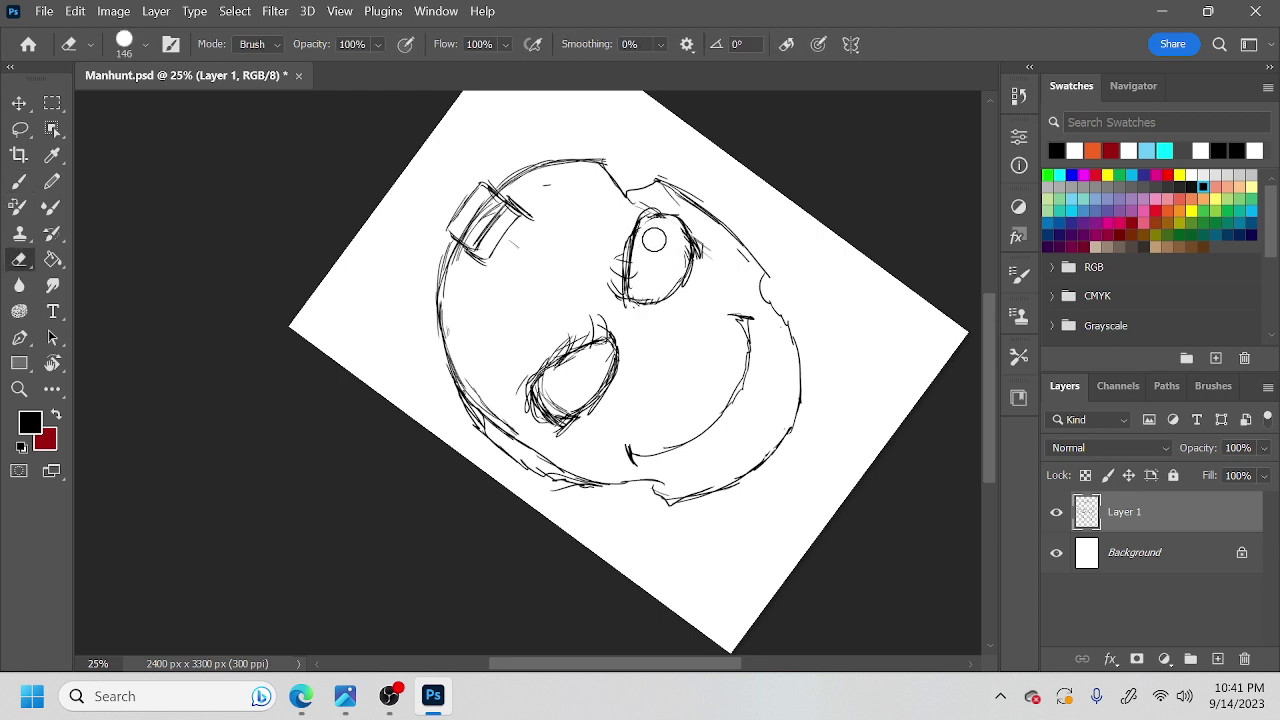
{"action": "key", "text": "b"}
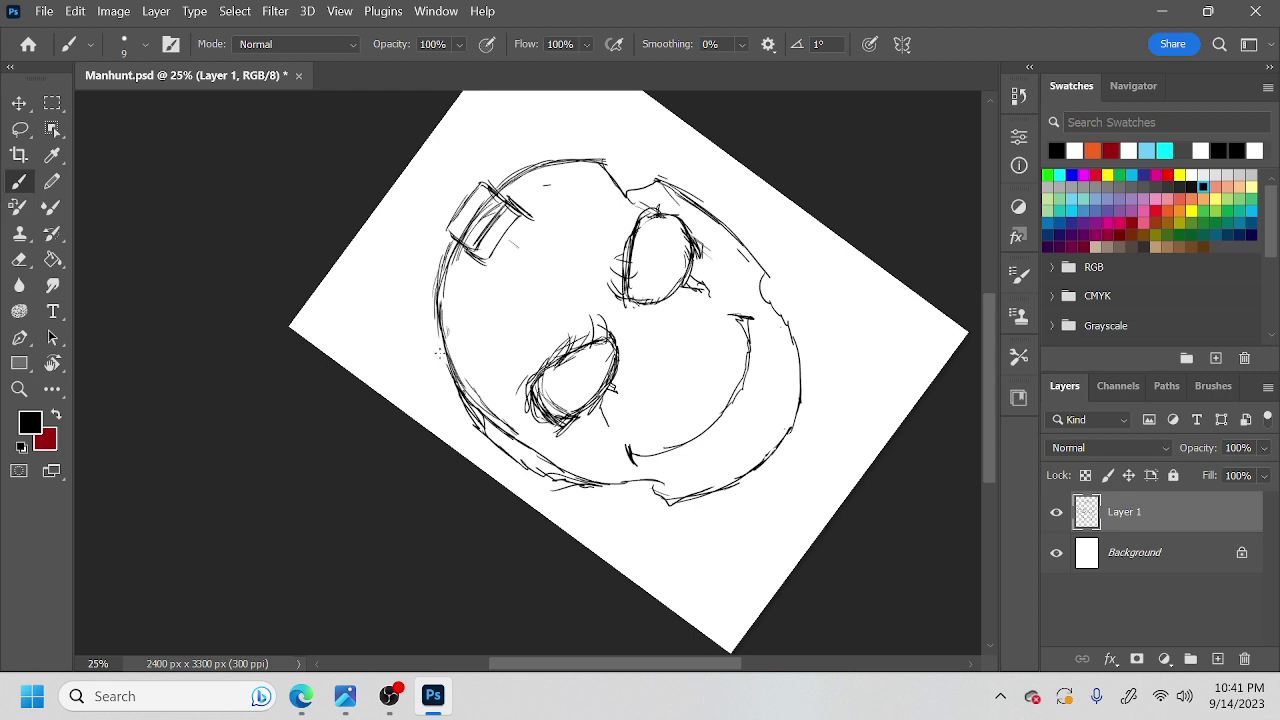
Thicken the outline along the head's upper left side and erase the stray lines inside the forehead block.
{"action": "mouse_move", "coordinate": [432, 254]}
{"action": "left_mouse_down"}
{"action": "mouse_move", "coordinate": [452, 398]}
{"action": "mouse_move", "coordinate": [467, 417]}
{"action": "left_mouse_up"}
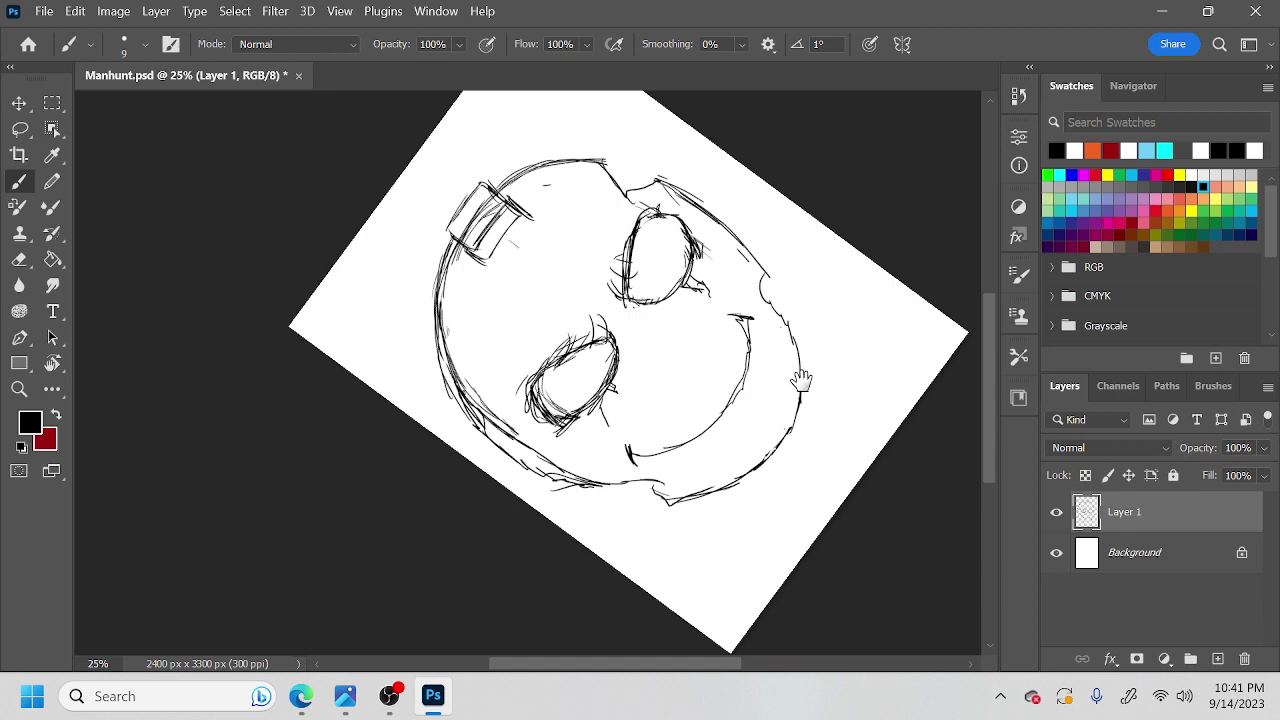
{"action": "key", "text": "r"}
{"action": "left_click_drag", "start_coordinate": [791, 372], "coordinate": [636, 534]}
{"action": "key", "text": "b"}
{"action": "key", "text": "e"}
{"action": "mouse_move", "coordinate": [627, 246]}
{"action": "left_mouse_down"}
{"action": "mouse_move", "coordinate": [608, 246]}
{"action": "mouse_move", "coordinate": [632, 245]}
{"action": "left_mouse_up"}
{"action": "key", "text": "b"}
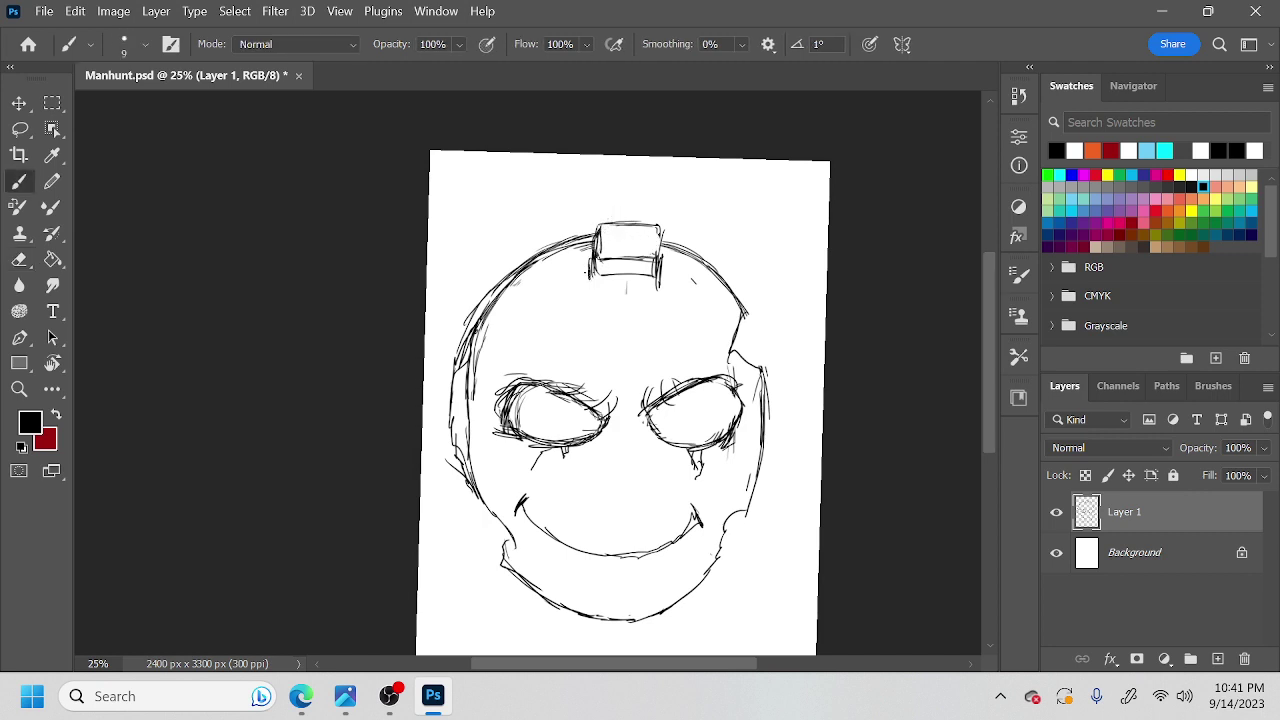
Darken the line dividing the forehead block with doubled brush strokes and erase the edge of the block's lower section.
{"action": "key", "text": "r"}
{"action": "mouse_move", "coordinate": [625, 360]}
{"action": "left_mouse_down"}
{"action": "mouse_move", "coordinate": [626, 243]}
{"action": "mouse_move", "coordinate": [630, 268]}
{"action": "left_mouse_up"}
{"action": "key", "text": "b"}
{"action": "key", "text": "space"}
{"action": "left_click_drag", "start_coordinate": [640, 331], "coordinate": [650, 382]}
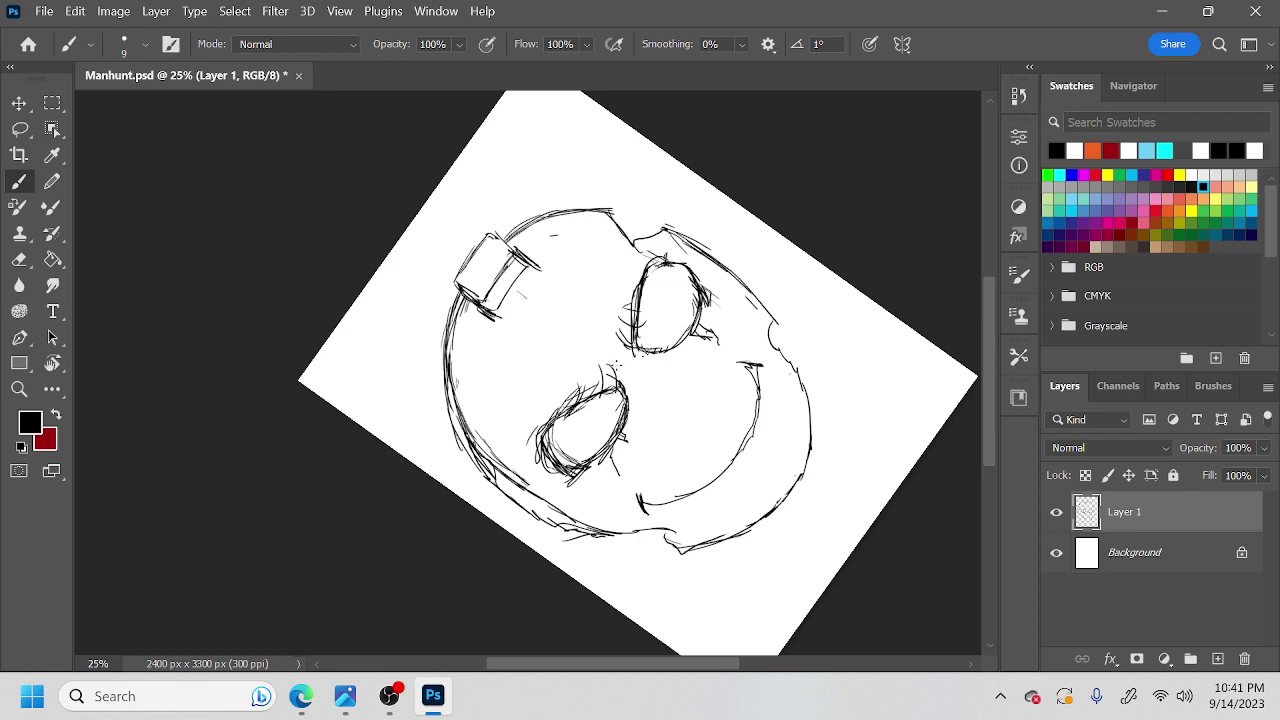
{"action": "key", "text": "ctrl+space"}
{"action": "left_click_drag", "start_coordinate": [618, 364], "coordinate": [654, 350]}
{"action": "key", "text": "space"}
{"action": "mouse_move", "coordinate": [635, 317]}
{"action": "left_mouse_down"}
{"action": "mouse_move", "coordinate": [660, 362]}
{"action": "mouse_move", "coordinate": [602, 270]}
{"action": "mouse_move", "coordinate": [652, 360]}
{"action": "mouse_move", "coordinate": [645, 328]}
{"action": "left_mouse_up"}
{"action": "key", "text": "r"}
{"action": "key", "text": "b"}
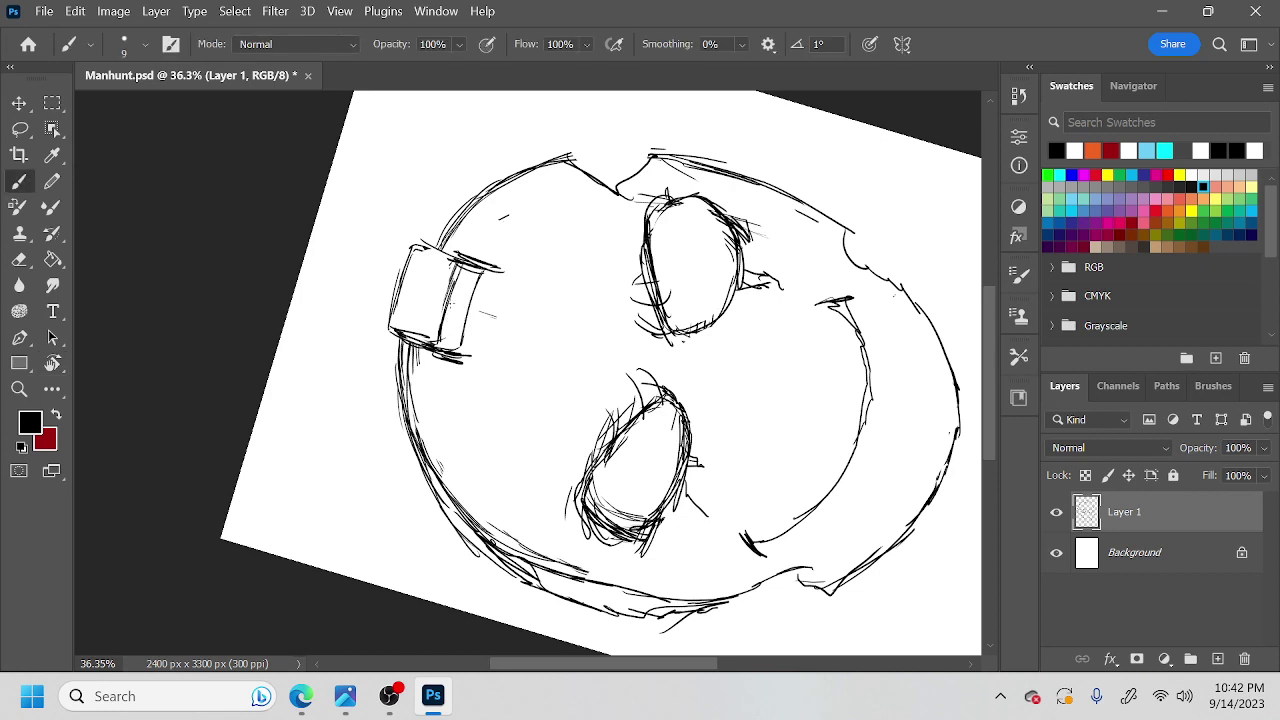
{"action": "left_click_drag", "start_coordinate": [452, 260], "coordinate": [422, 348]}
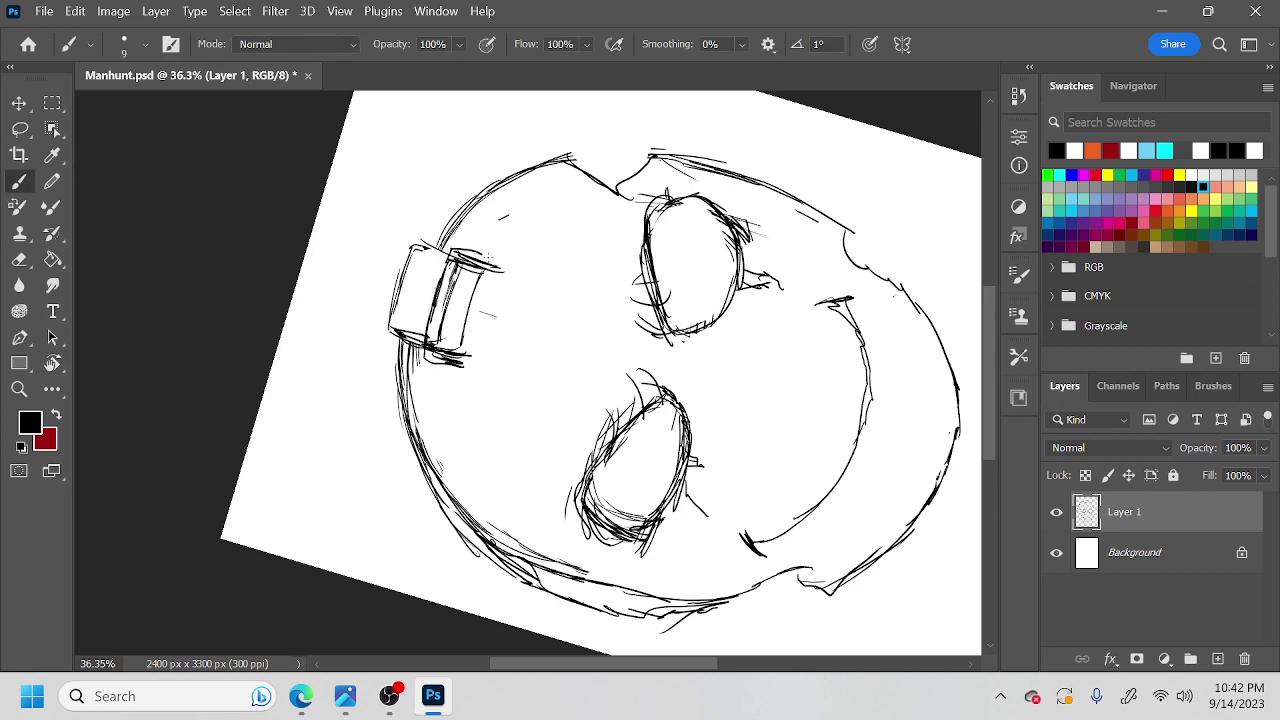
{"action": "key", "text": "e"}
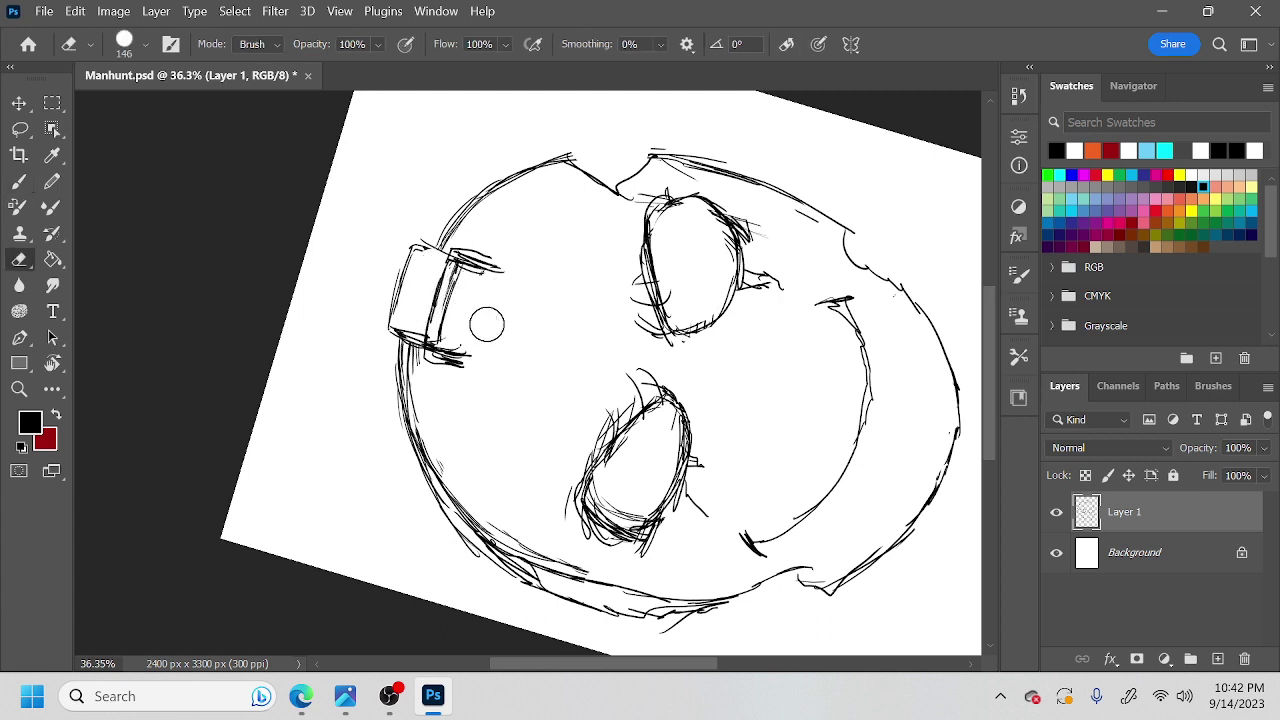
Redraw the forehead block with a jagged upper edge, short vertical grooves and rounded prongs on both sides of its lower section.
{"action": "key", "text": "b"}
{"action": "key", "text": "r"}
{"action": "mouse_move", "coordinate": [598, 325]}
{"action": "left_mouse_down"}
{"action": "mouse_move", "coordinate": [571, 434]}
{"action": "mouse_move", "coordinate": [586, 406]}
{"action": "mouse_move", "coordinate": [546, 314]}
{"action": "left_mouse_up"}
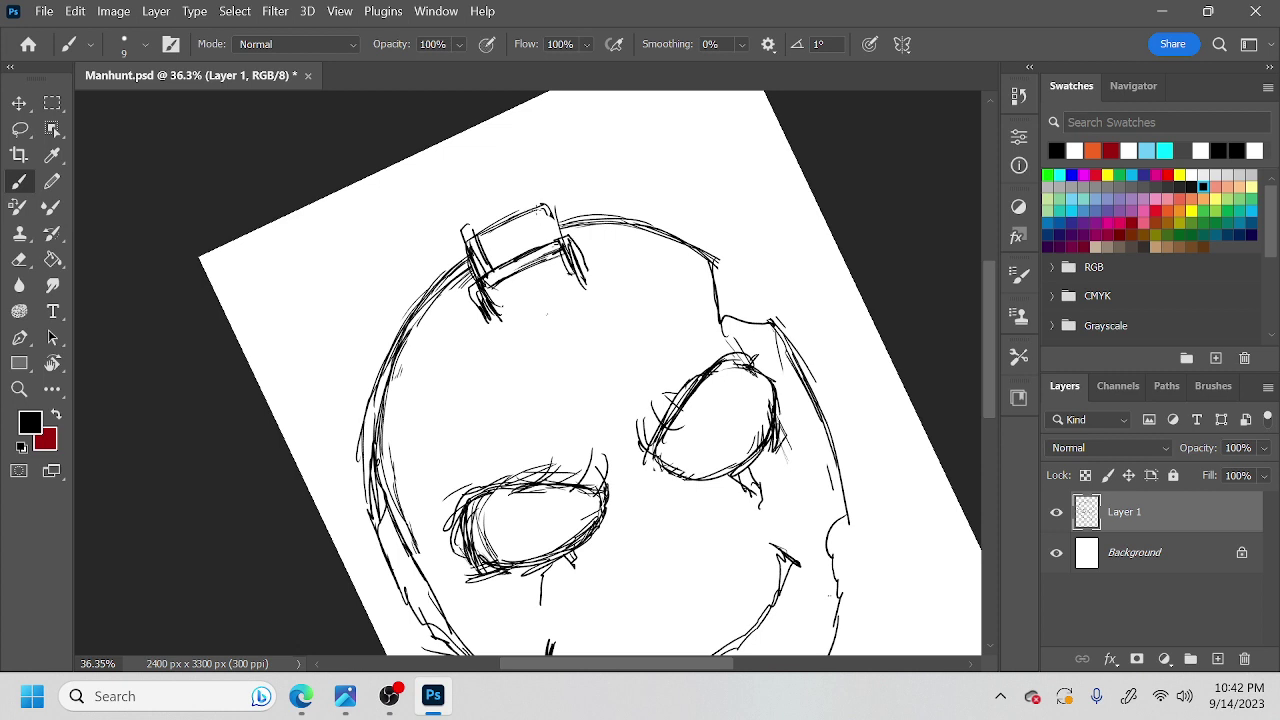
{"action": "key", "text": "e"}
{"action": "mouse_move", "coordinate": [551, 219]}
{"action": "left_mouse_down"}
{"action": "mouse_move", "coordinate": [543, 203]}
{"action": "mouse_move", "coordinate": [546, 238]}
{"action": "left_mouse_up"}
{"action": "key", "text": "b"}
{"action": "left_click_drag", "start_coordinate": [531, 193], "coordinate": [554, 237]}
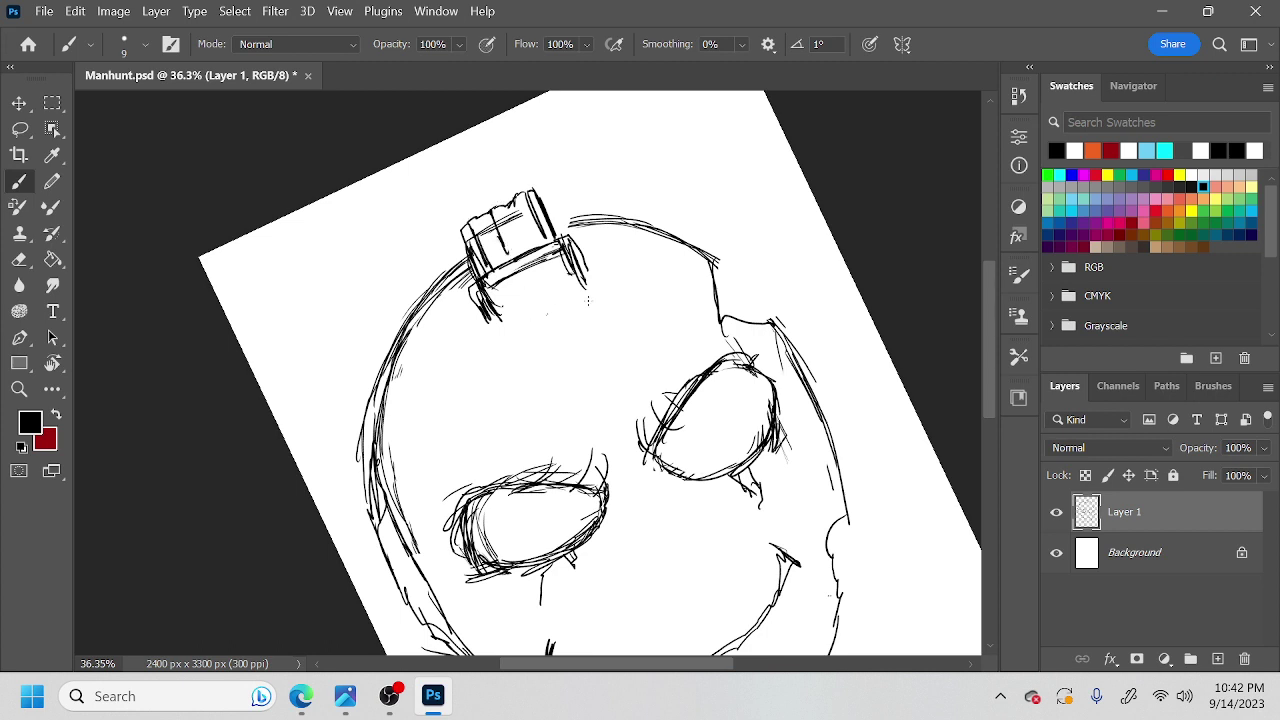
{"action": "key", "text": "r"}
{"action": "mouse_move", "coordinate": [587, 304]}
{"action": "left_mouse_down"}
{"action": "mouse_move", "coordinate": [597, 229]}
{"action": "mouse_move", "coordinate": [577, 225]}
{"action": "left_mouse_up"}
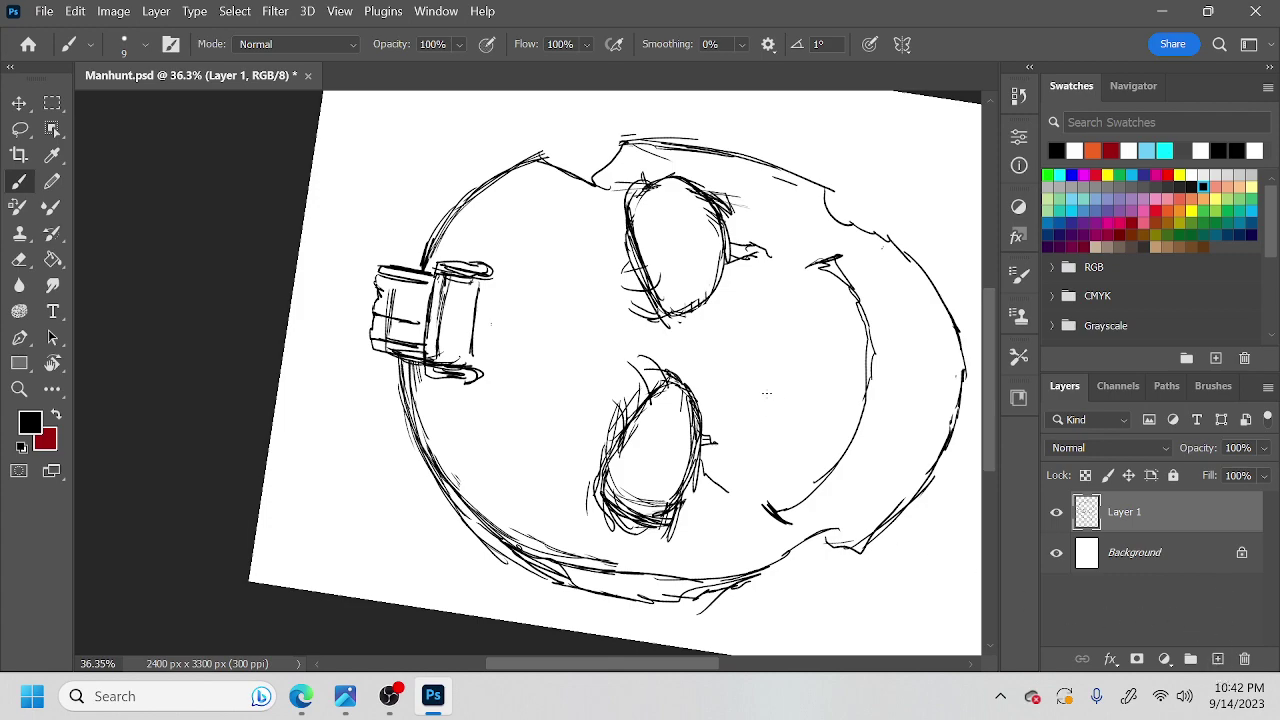
Lower the sketch layer's opacity to 37% and add a new layer above it.
{"action": "key", "text": "r"}
{"action": "left_click_drag", "start_coordinate": [794, 443], "coordinate": [607, 457]}
{"action": "key", "text": "space"}
{"action": "key", "text": "ctrl+space"}
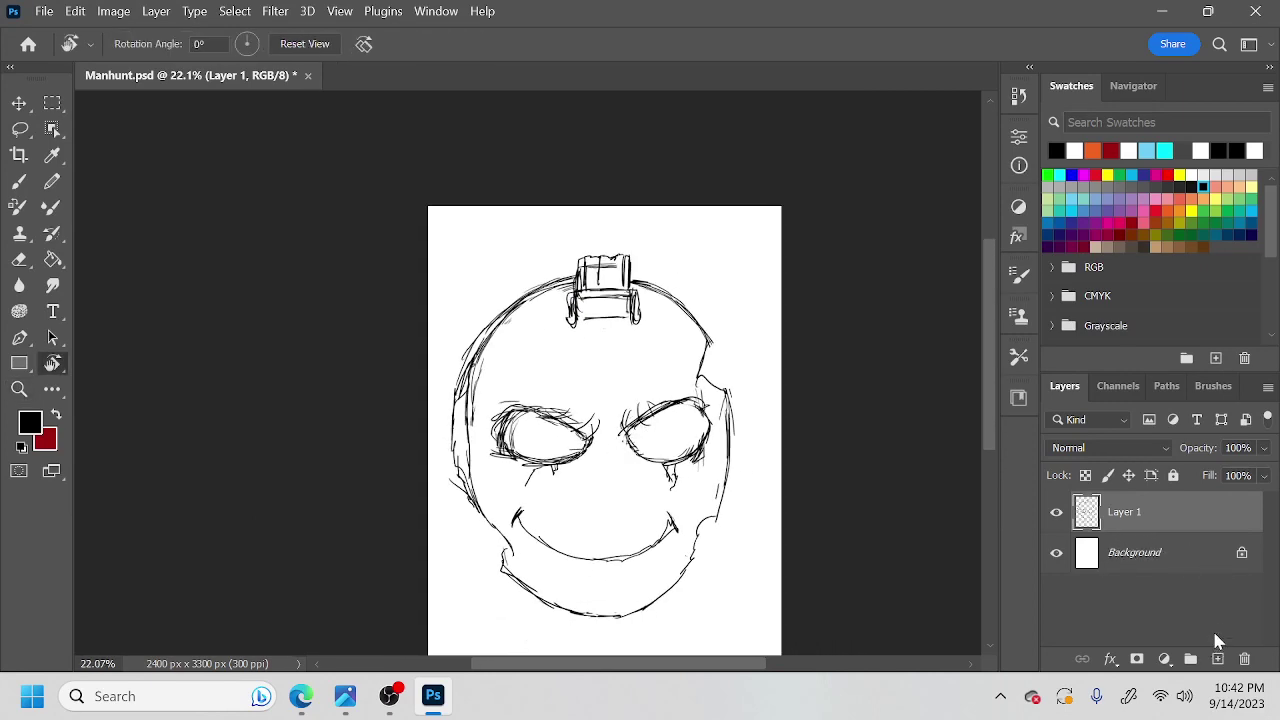
{"action": "left_click_drag", "start_coordinate": [1264, 448], "coordinate": [1210, 477]}
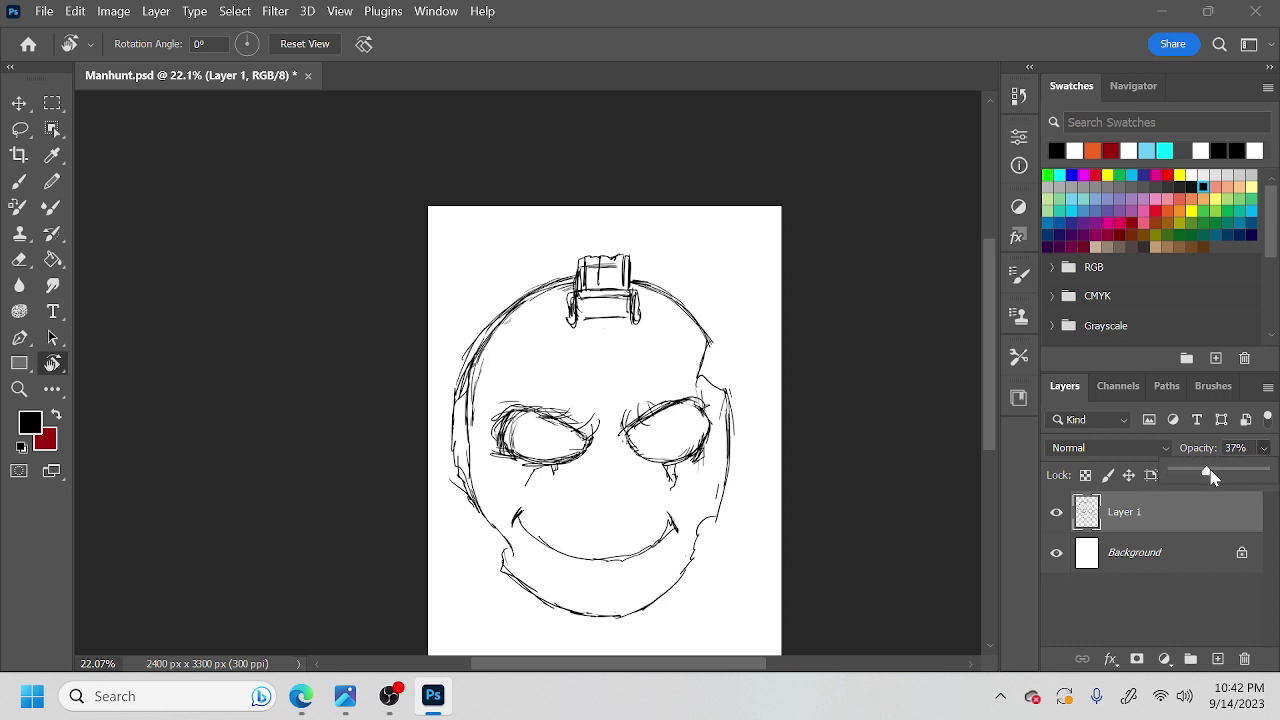
{"action": "left_click", "coordinate": [1217, 659]}
Rename the sketch layer as Drawing and make the new empty layer active.
{"action": "double_click", "coordinate": [1134, 553]}
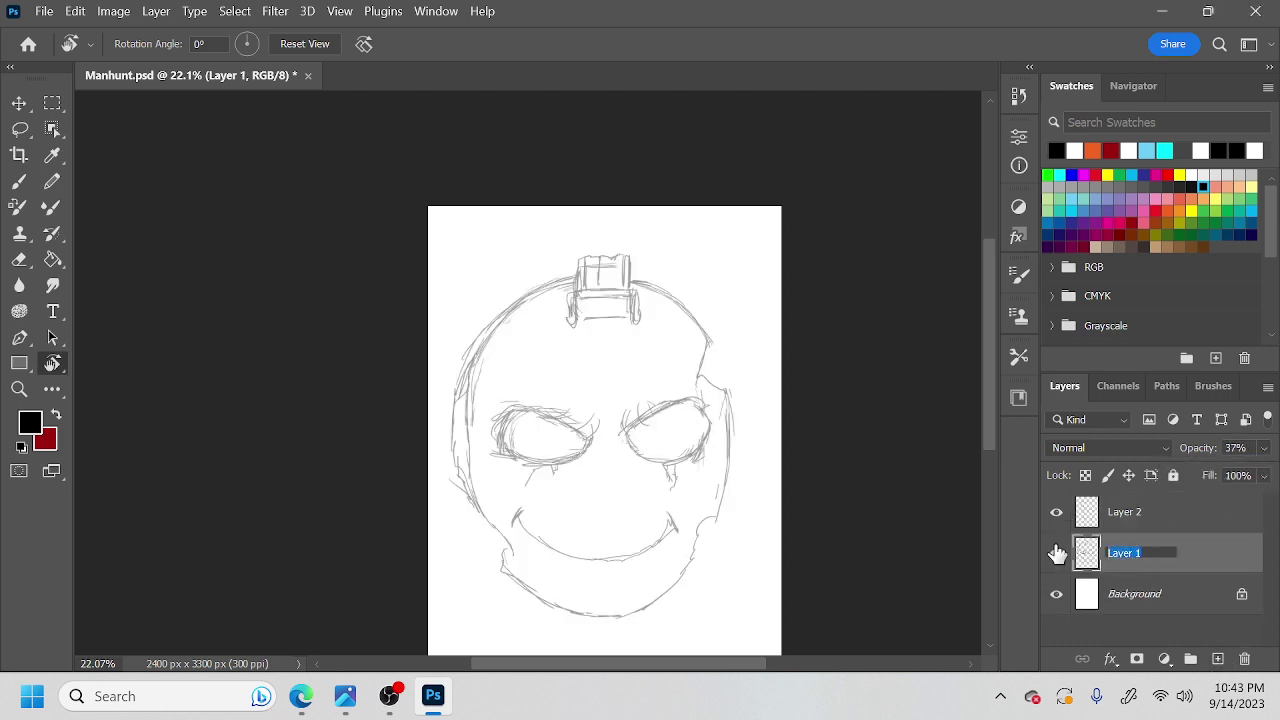
{"action": "type", "text": "C"}
{"action": "type", "text": "rawing"}
{"action": "left_click", "coordinate": [1178, 522]}
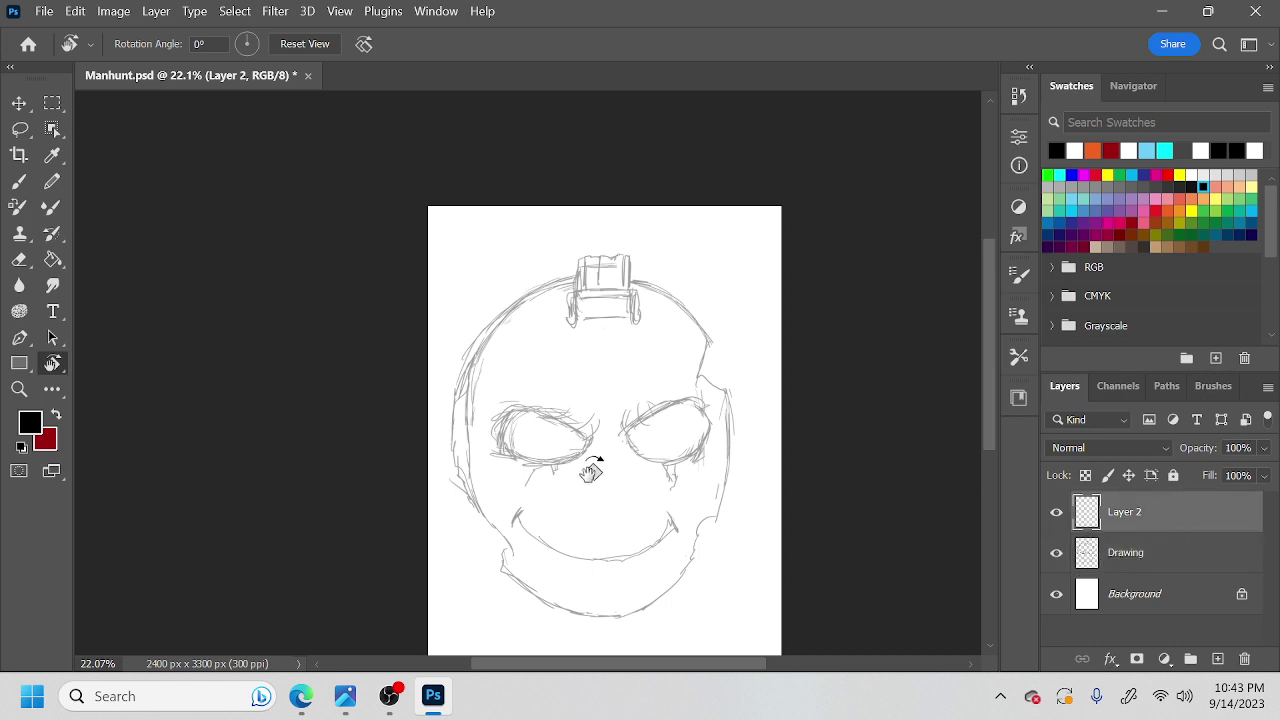
Choose the Hard Round brush at 9 px, try a short curved stroke on the forehead and undo it.
{"action": "key", "text": "z"}
{"action": "left_click_drag", "start_coordinate": [597, 472], "coordinate": [768, 562]}
{"action": "key", "text": "r"}
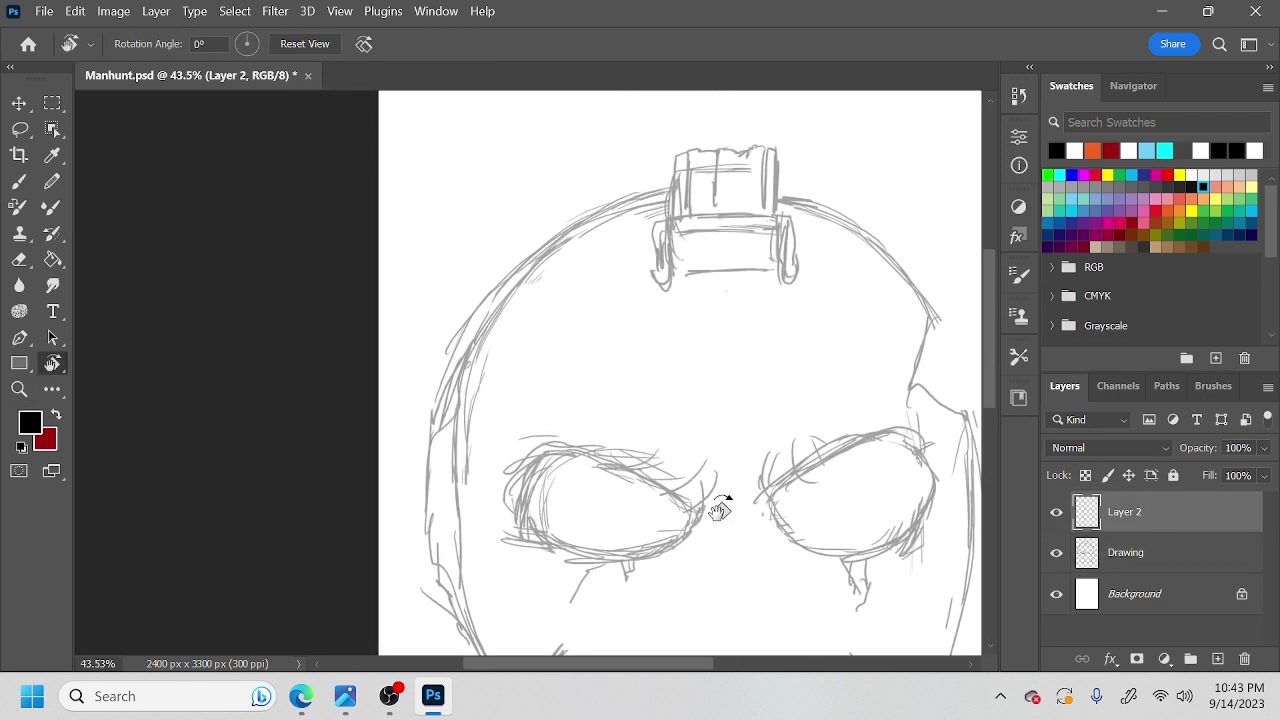
{"action": "key", "text": "b"}
{"action": "right_click", "coordinate": [621, 381]}
{"action": "left_click", "coordinate": [762, 598]}
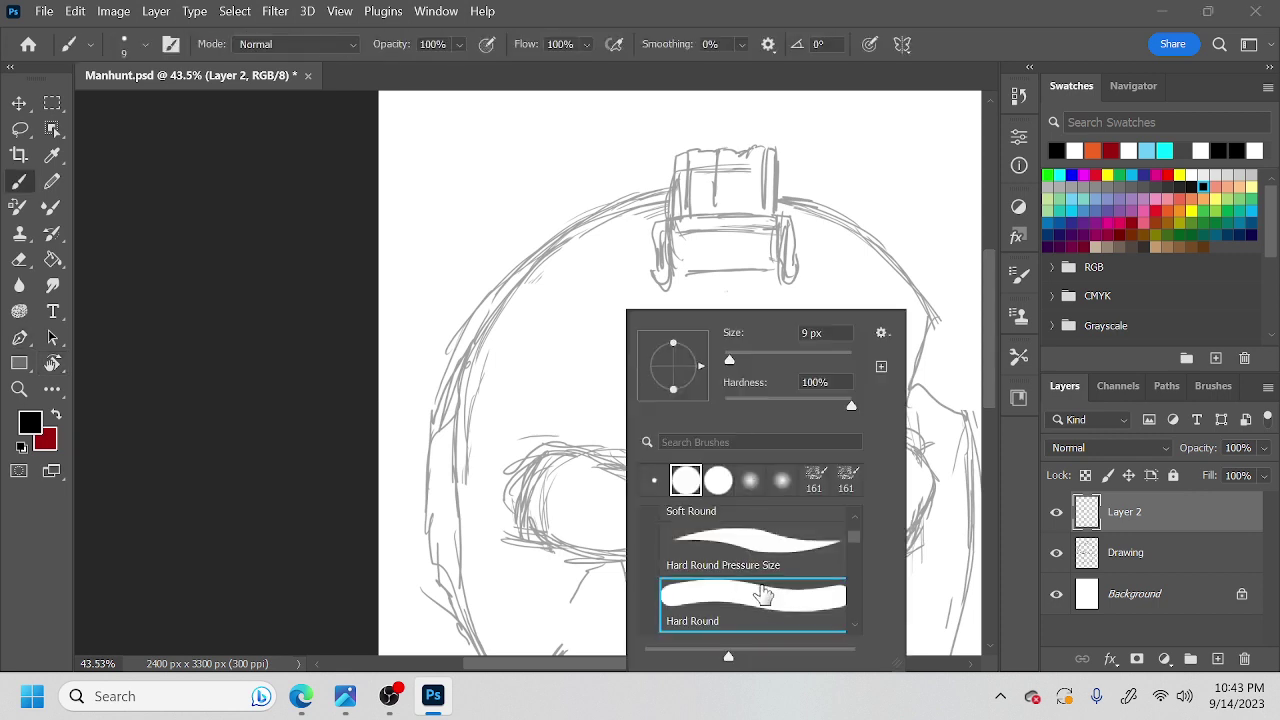
{"action": "right_click", "coordinate": [588, 358]}
{"action": "mouse_move", "coordinate": [628, 268]}
{"action": "left_mouse_down"}
{"action": "mouse_move", "coordinate": [587, 358]}
{"action": "mouse_move", "coordinate": [637, 268]}
{"action": "left_mouse_up"}
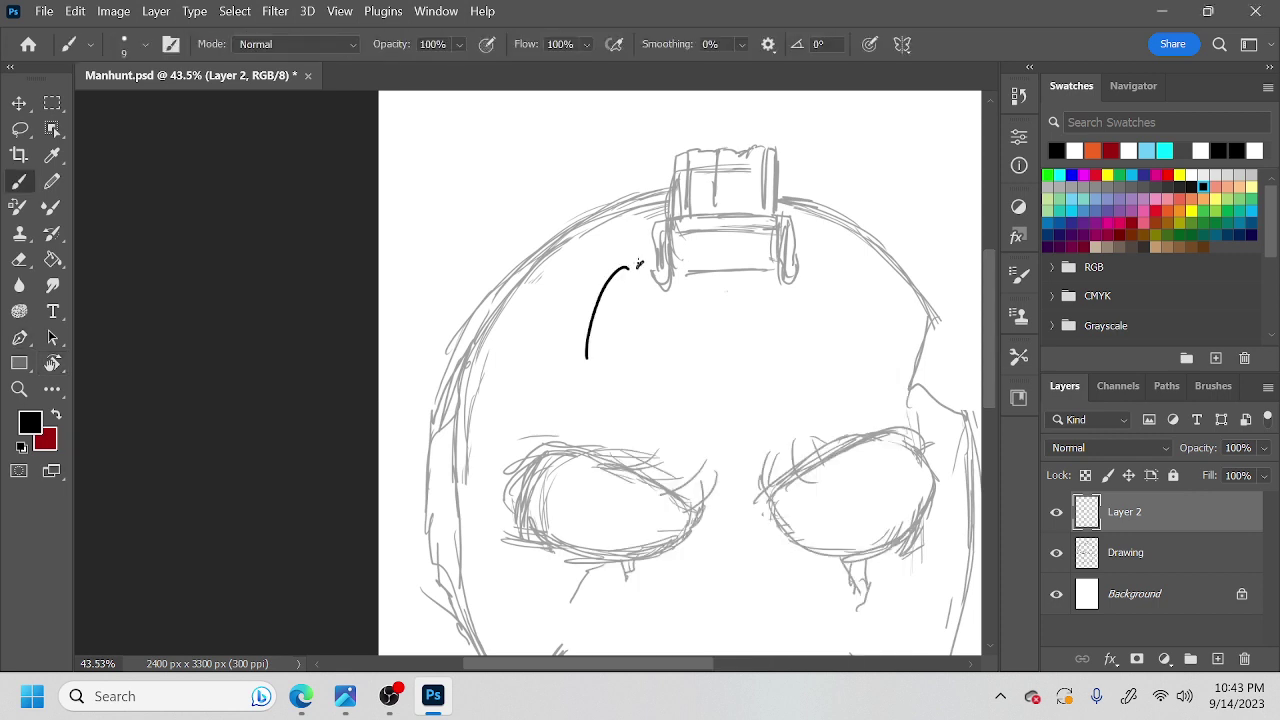
{"action": "key", "text": "ctrl+z"}
Trace the head's left outline with a Pen path from the cheek corner up to the forehead block and stroke it with the brush.
{"action": "key", "text": "p"}
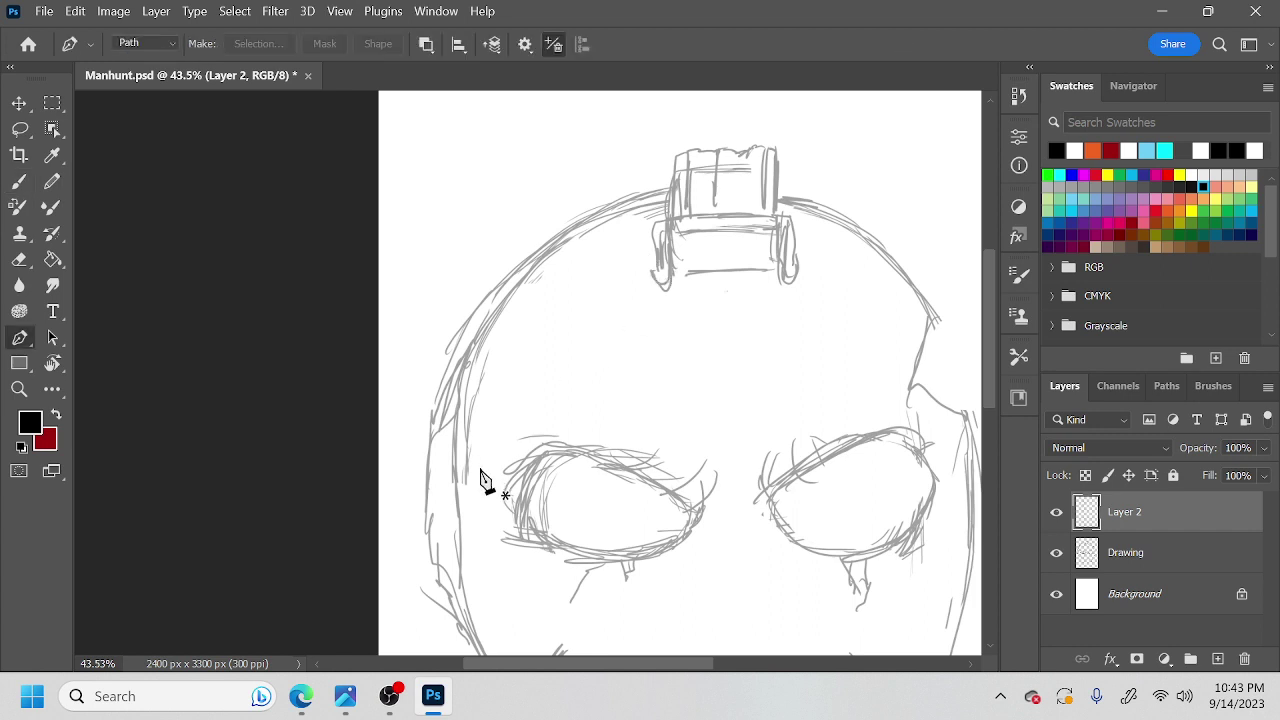
{"action": "left_click_drag", "start_coordinate": [502, 496], "coordinate": [485, 458]}
{"action": "left_click_drag", "start_coordinate": [404, 550], "coordinate": [404, 518]}
{"action": "left_click_drag", "start_coordinate": [407, 465], "coordinate": [408, 454]}
{"action": "left_click_drag", "start_coordinate": [412, 401], "coordinate": [416, 363]}
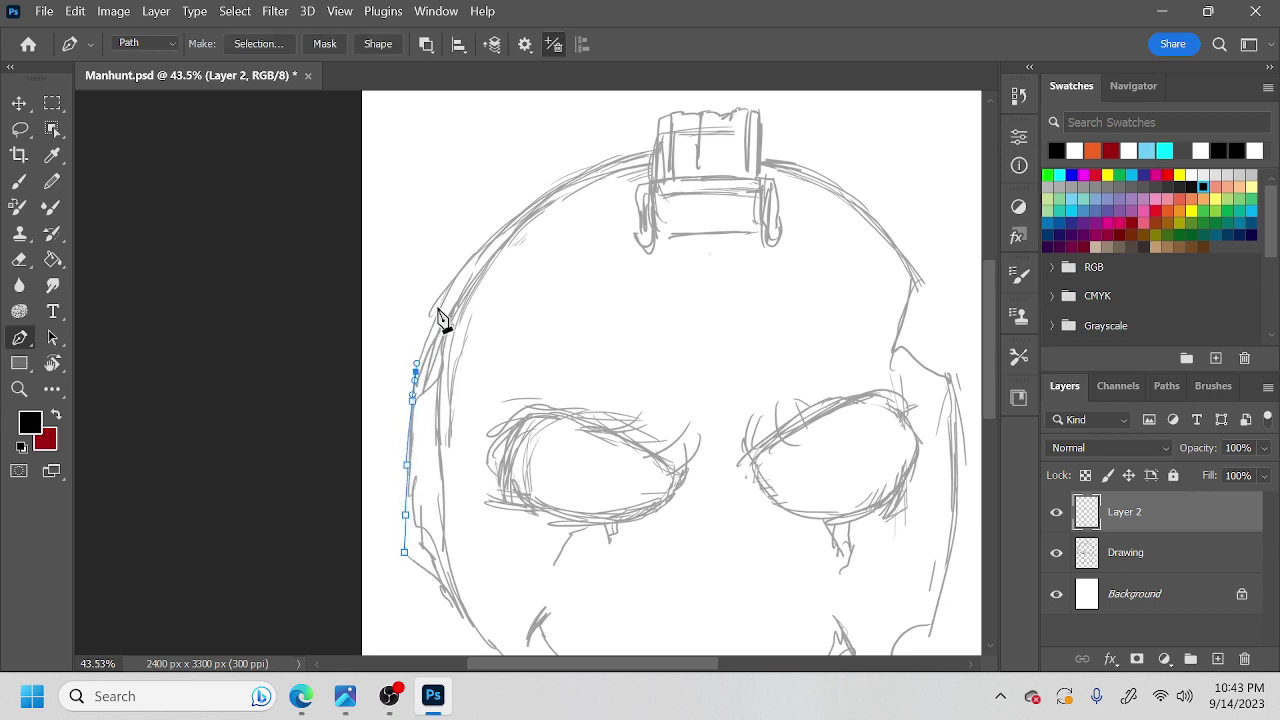
{"action": "left_click_drag", "start_coordinate": [436, 309], "coordinate": [443, 292]}
{"action": "left_click_drag", "start_coordinate": [647, 157], "coordinate": [789, 140]}
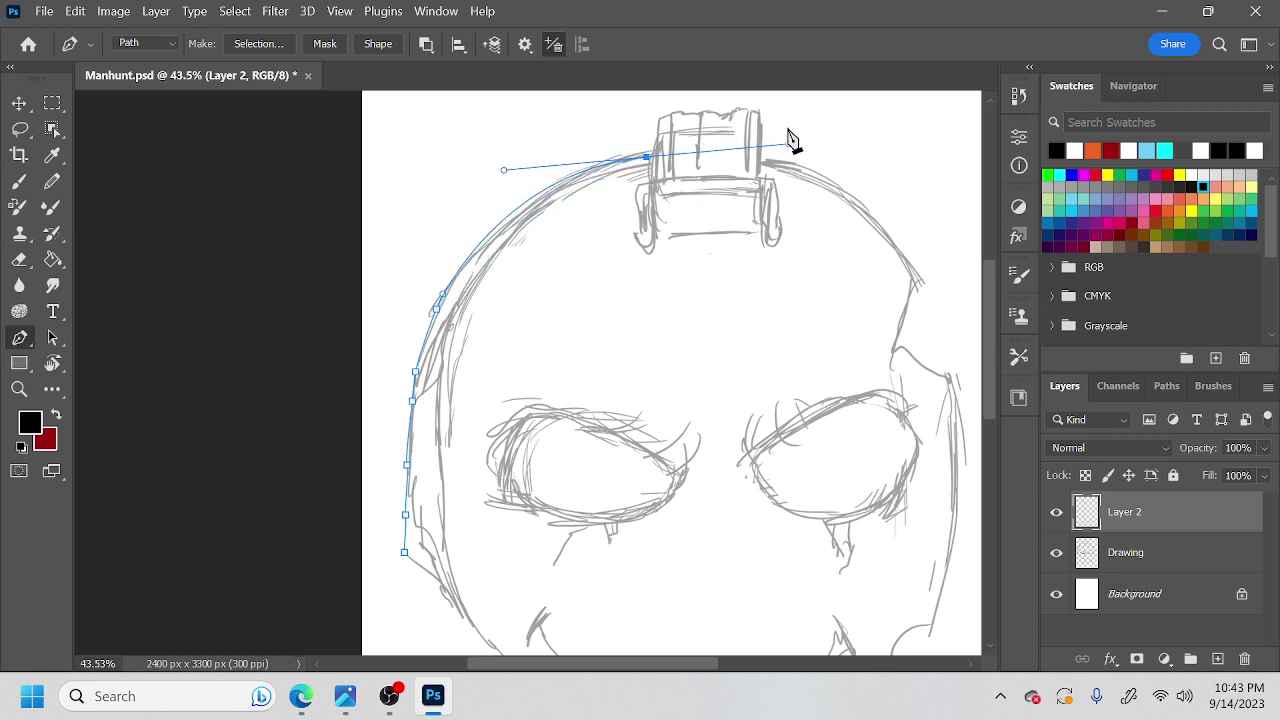
{"action": "key", "text": "F2"}
{"action": "key", "text": "Return"}
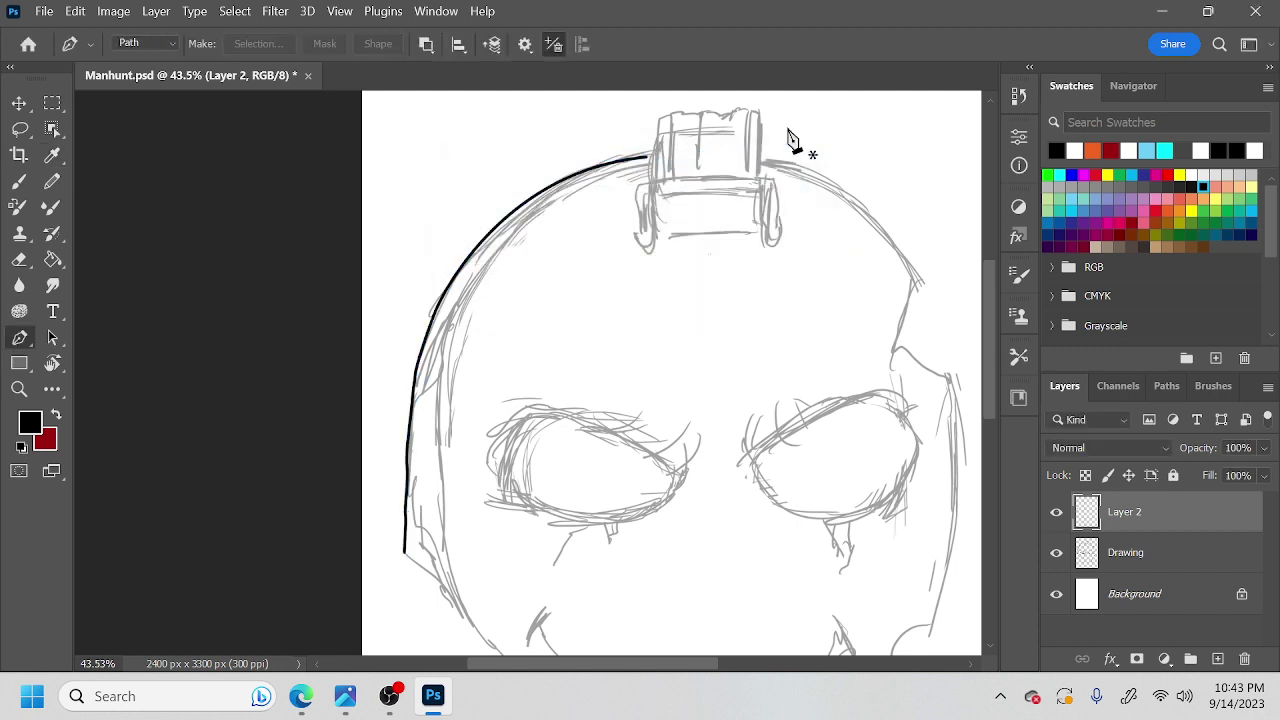
Trace a Pen path from the left cheek corner down the rough cheek edge and around the left jaw notch.
{"action": "scroll", "coordinate": [737, 471], "scroll_direction": "down", "scroll_amount": 5}
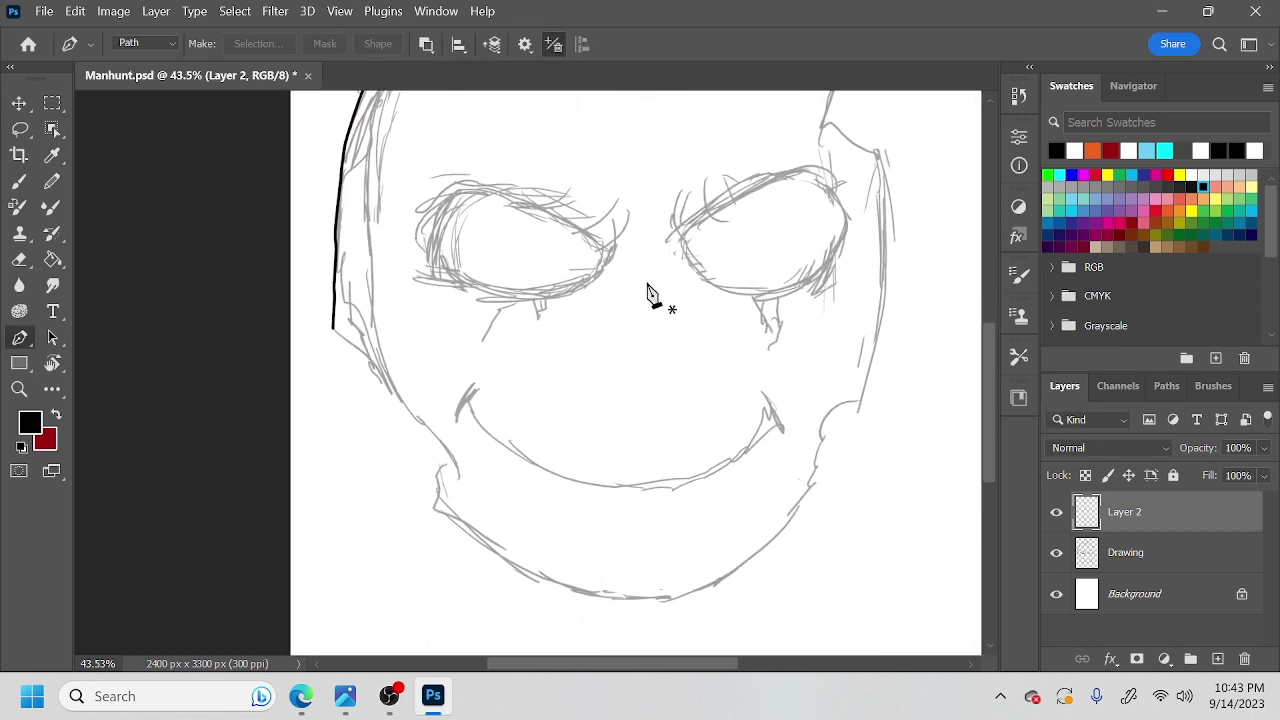
{"action": "left_click", "coordinate": [331, 327]}
{"action": "left_click", "coordinate": [354, 346]}
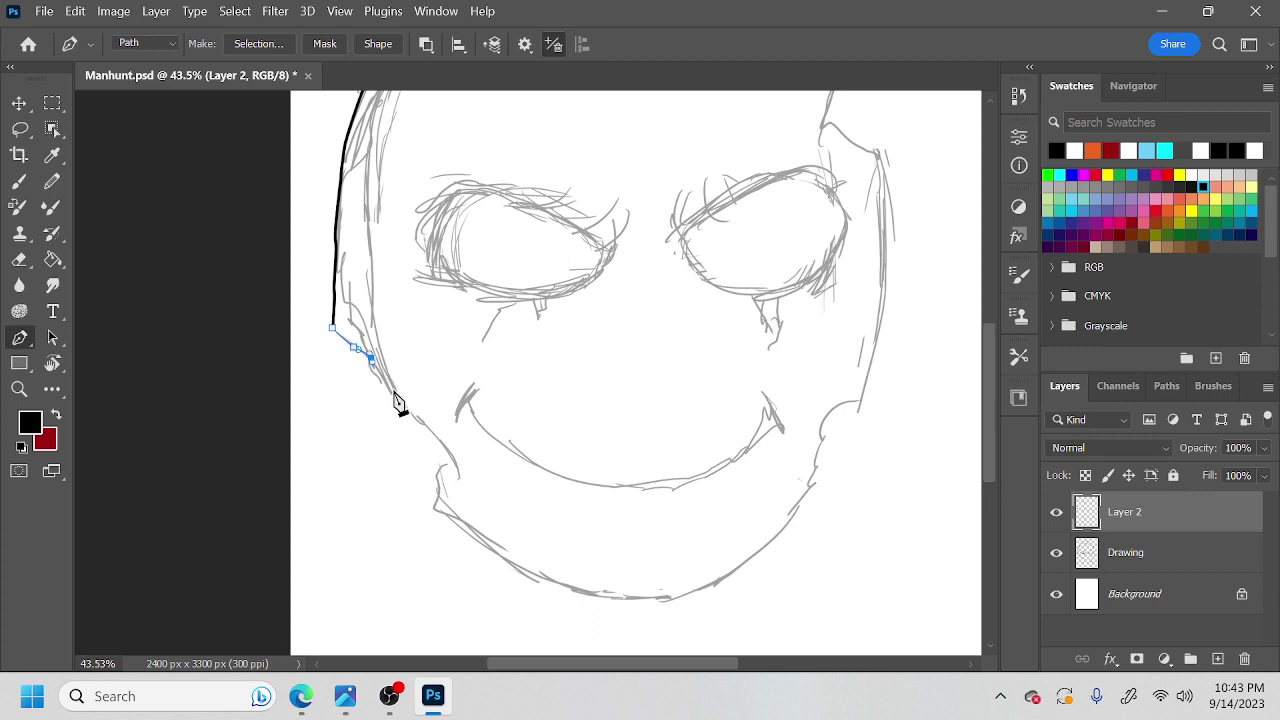
{"action": "left_click", "coordinate": [385, 381]}
{"action": "left_click", "coordinate": [399, 396]}
{"action": "left_click", "coordinate": [408, 414]}
{"action": "left_click", "coordinate": [433, 436]}
{"action": "left_click", "coordinate": [445, 449]}
{"action": "left_click", "coordinate": [446, 465]}
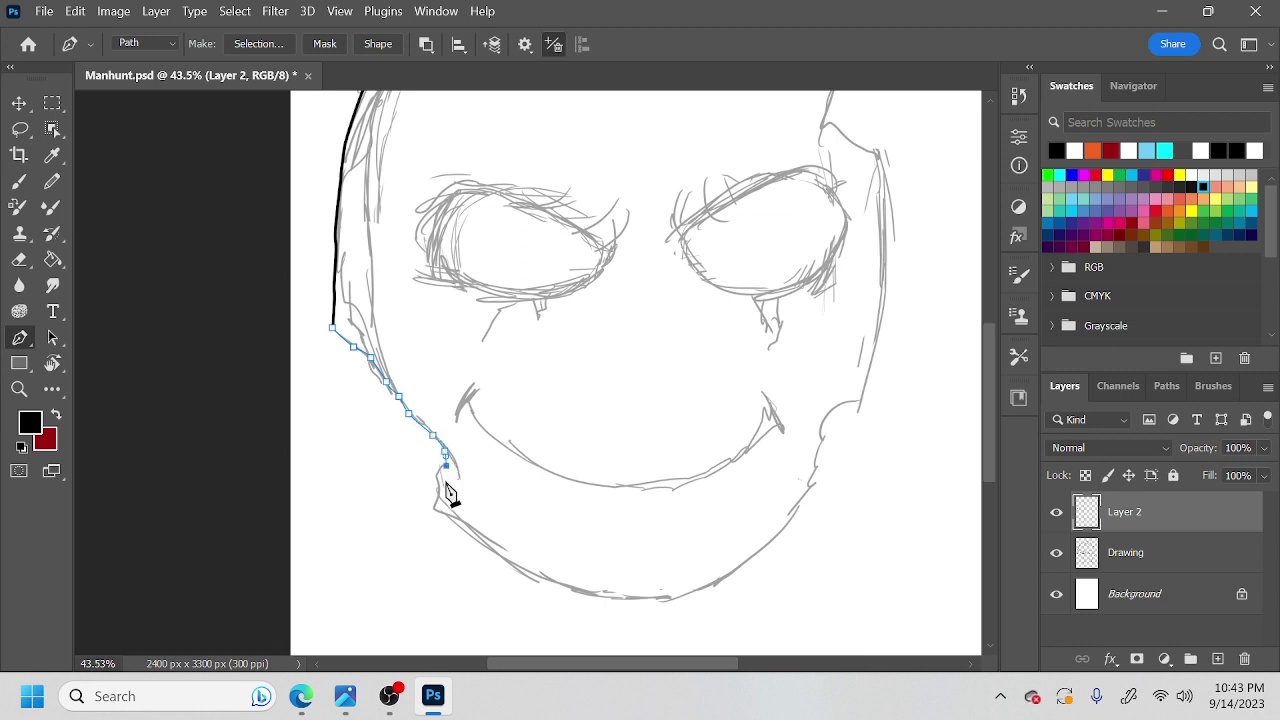
{"action": "left_click", "coordinate": [436, 471]}
{"action": "left_click", "coordinate": [436, 485]}
{"action": "left_click", "coordinate": [438, 494]}
{"action": "left_click", "coordinate": [436, 505]}
{"action": "left_click", "coordinate": [430, 511]}
Extend the path from the left jaw notch along the chin, with closely spaced points and a smooth curve at the base.
{"action": "left_click_drag", "start_coordinate": [458, 525], "coordinate": [464, 531]}
{"action": "left_click_drag", "start_coordinate": [604, 498], "coordinate": [563, 414]}
{"action": "left_click_drag", "start_coordinate": [438, 459], "coordinate": [445, 463]}
{"action": "left_click", "coordinate": [450, 467]}
{"action": "left_click", "coordinate": [457, 473]}
{"action": "left_click", "coordinate": [470, 479]}
{"action": "left_click", "coordinate": [474, 484]}
{"action": "left_click", "coordinate": [478, 488]}
{"action": "left_click", "coordinate": [488, 494]}
{"action": "left_click", "coordinate": [501, 499]}
{"action": "left_click", "coordinate": [511, 505]}
{"action": "left_click", "coordinate": [548, 514]}
{"action": "left_click", "coordinate": [641, 513]}
{"action": "left_click_drag", "start_coordinate": [653, 513], "coordinate": [717, 478]}
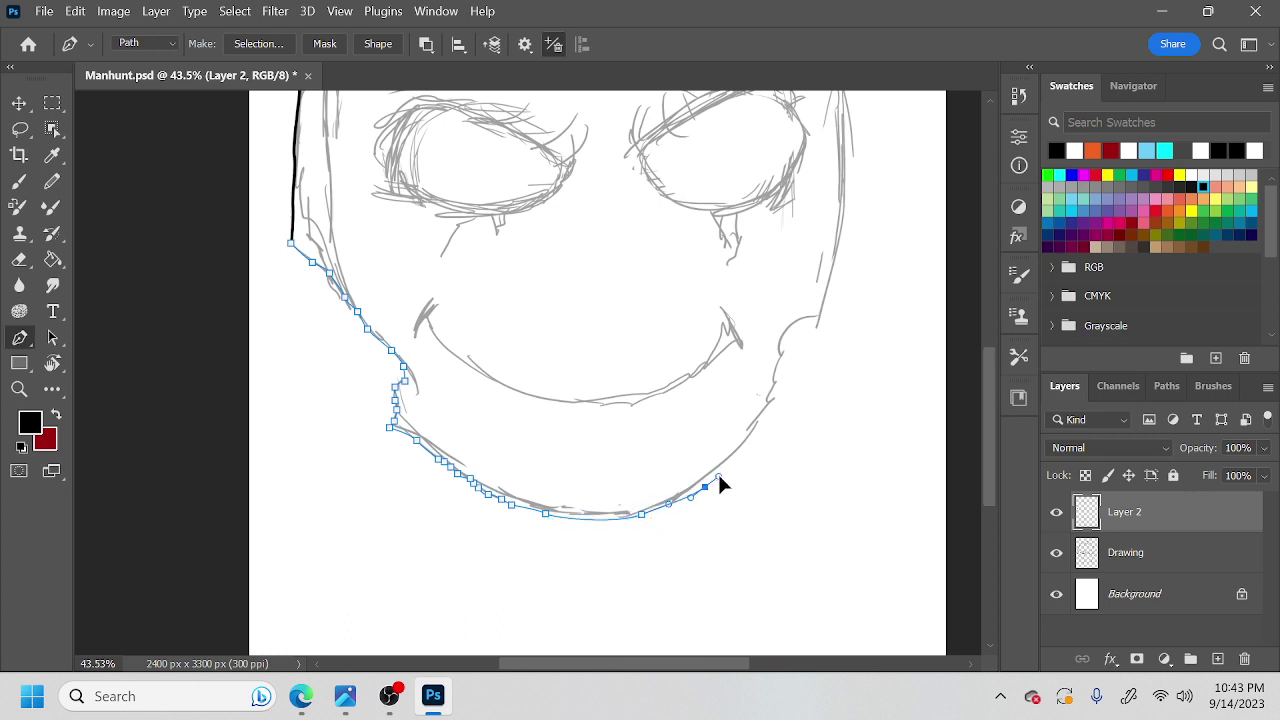
Continue the path up the right side of the jaw and around the chipped notch beside the smile.
{"action": "left_click_drag", "start_coordinate": [766, 427], "coordinate": [772, 403]}
{"action": "left_click", "coordinate": [775, 401]}
{"action": "left_click", "coordinate": [771, 391]}
{"action": "left_click", "coordinate": [772, 384]}
{"action": "left_click", "coordinate": [775, 367]}
{"action": "left_click", "coordinate": [781, 357]}
{"action": "left_click", "coordinate": [779, 343]}
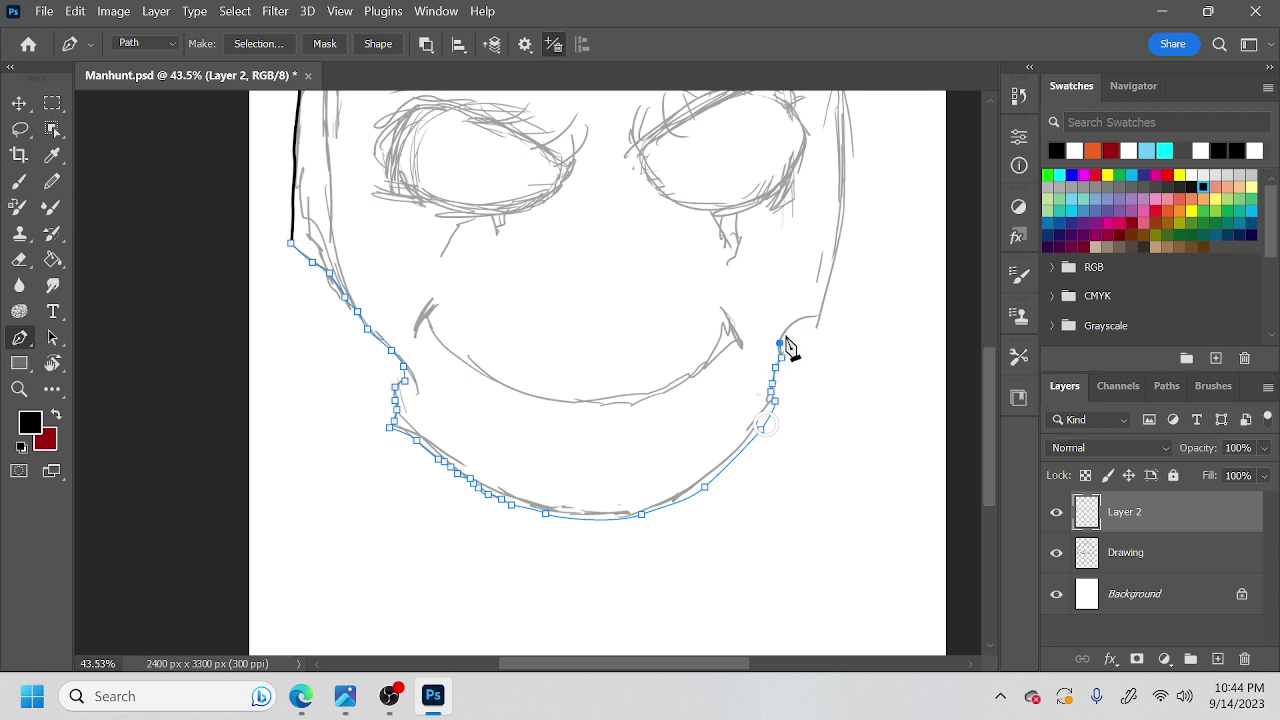
{"action": "left_click_drag", "start_coordinate": [798, 328], "coordinate": [809, 321]}
{"action": "left_click", "coordinate": [820, 315]}
Extend the path up the right side of the face to the corner beside the right eye socket.
{"action": "left_click_drag", "start_coordinate": [823, 388], "coordinate": [774, 507]}
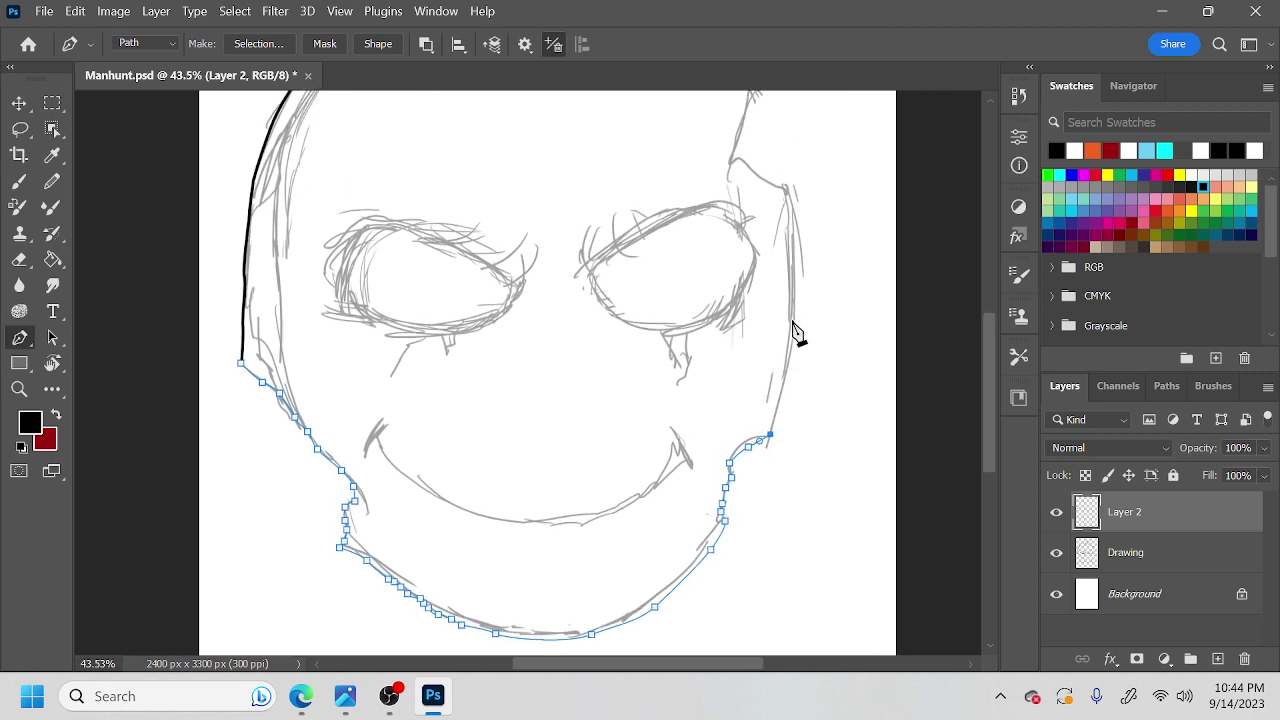
{"action": "left_click", "coordinate": [795, 373]}
{"action": "key", "text": "ctrl+z"}
{"action": "left_click", "coordinate": [792, 369]}
{"action": "left_click", "coordinate": [791, 198]}
Trace the jagged chip above the right eye socket with small path segments up to the head's outer edge.
{"action": "left_click_drag", "start_coordinate": [791, 222], "coordinate": [760, 330]}
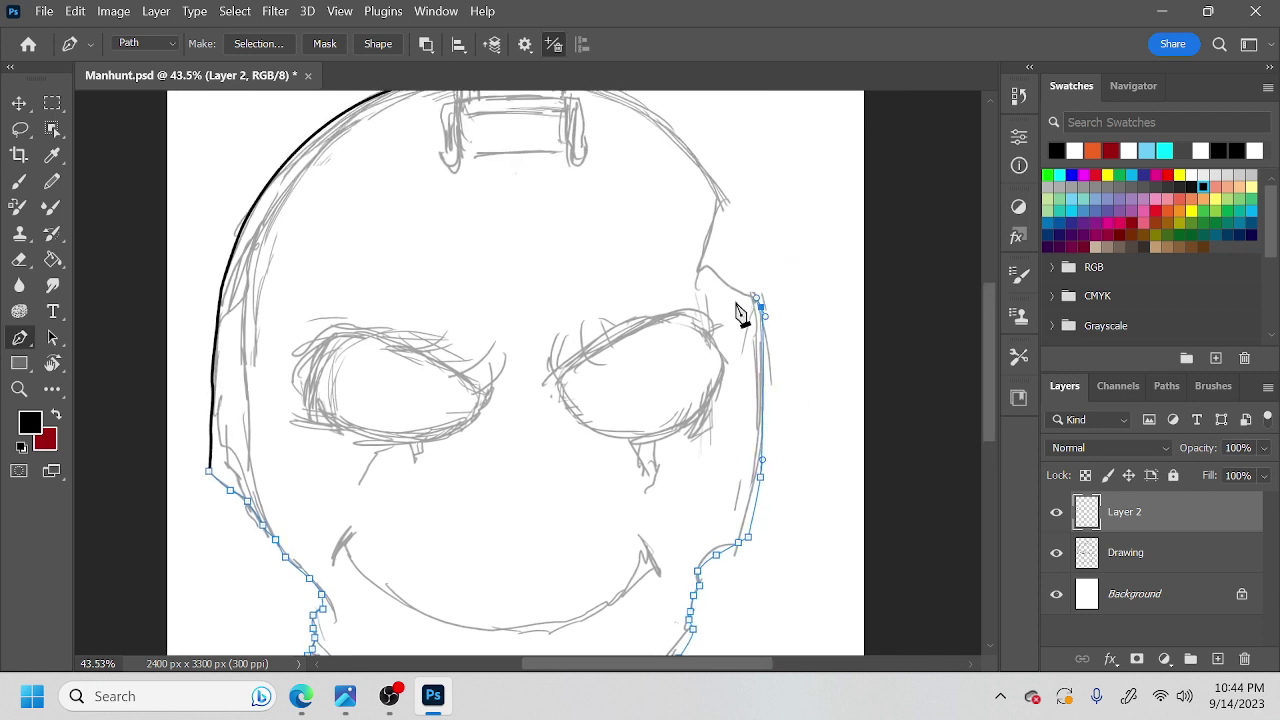
{"action": "left_click", "coordinate": [718, 270]}
{"action": "left_click", "coordinate": [713, 266]}
{"action": "left_click", "coordinate": [702, 266]}
{"action": "left_click", "coordinate": [697, 274]}
{"action": "left_click_drag", "start_coordinate": [694, 272], "coordinate": [728, 214]}
Curve the path over the upper right head to the forehead block, stroke it with the brush and clear the path.
{"action": "left_click_drag", "start_coordinate": [728, 343], "coordinate": [746, 486]}
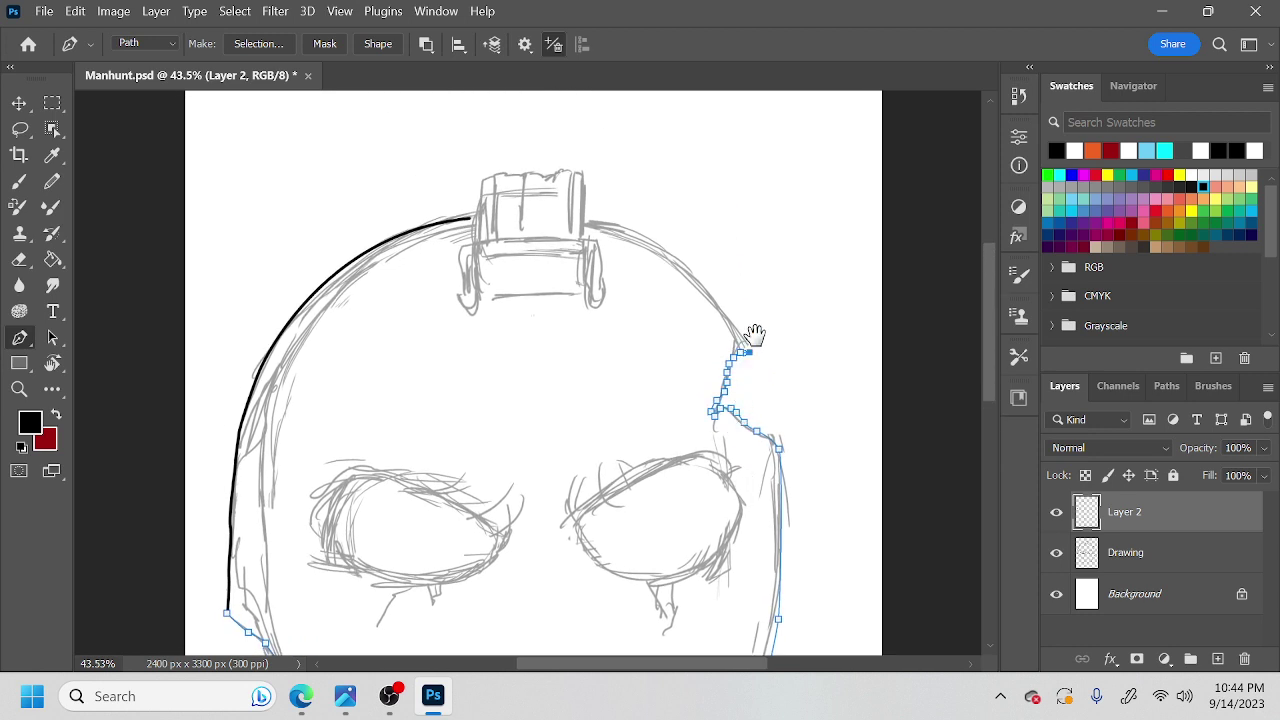
{"action": "key", "text": "r"}
{"action": "left_click_drag", "start_coordinate": [783, 418], "coordinate": [580, 172]}
{"action": "left_click_drag", "start_coordinate": [649, 369], "coordinate": [763, 472]}
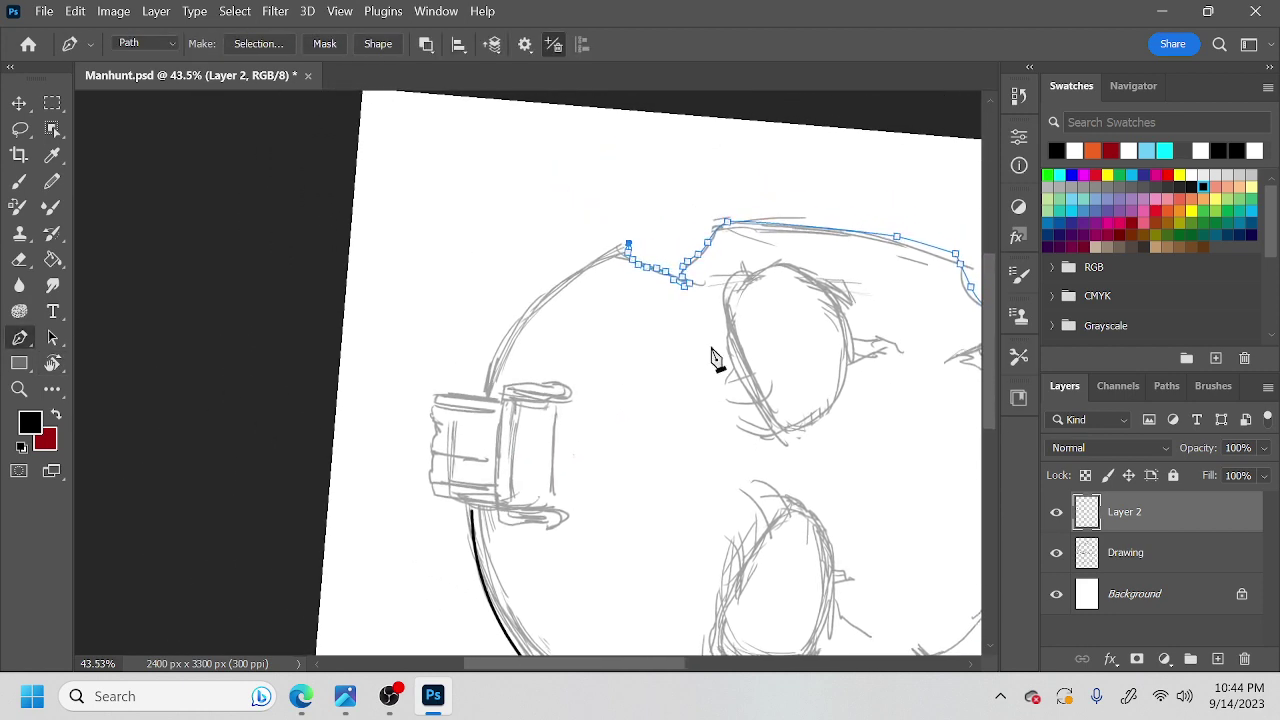
{"action": "left_click", "coordinate": [485, 393]}
{"action": "mouse_move", "coordinate": [483, 397]}
{"action": "left_mouse_down"}
{"action": "mouse_move", "coordinate": [451, 534]}
{"action": "mouse_move", "coordinate": [451, 520]}
{"action": "left_mouse_up"}
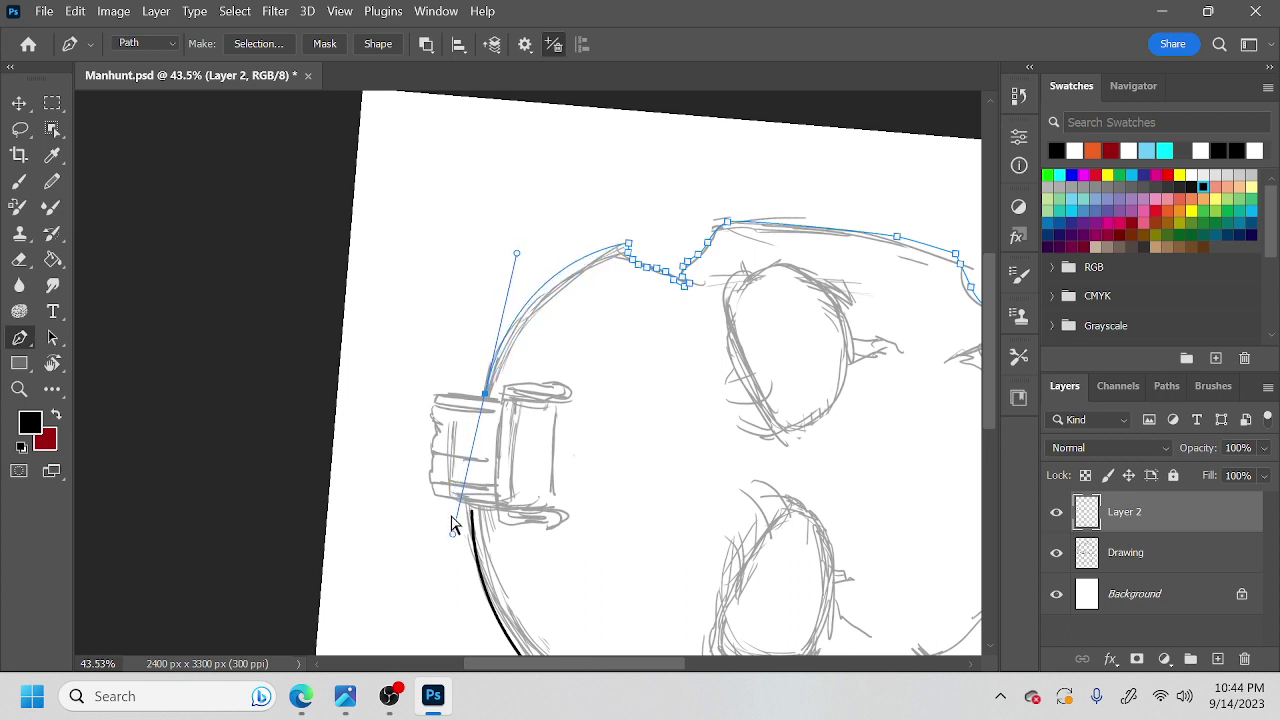
{"action": "key", "text": "ctrl+alt+s"}
{"action": "key", "text": "Return"}
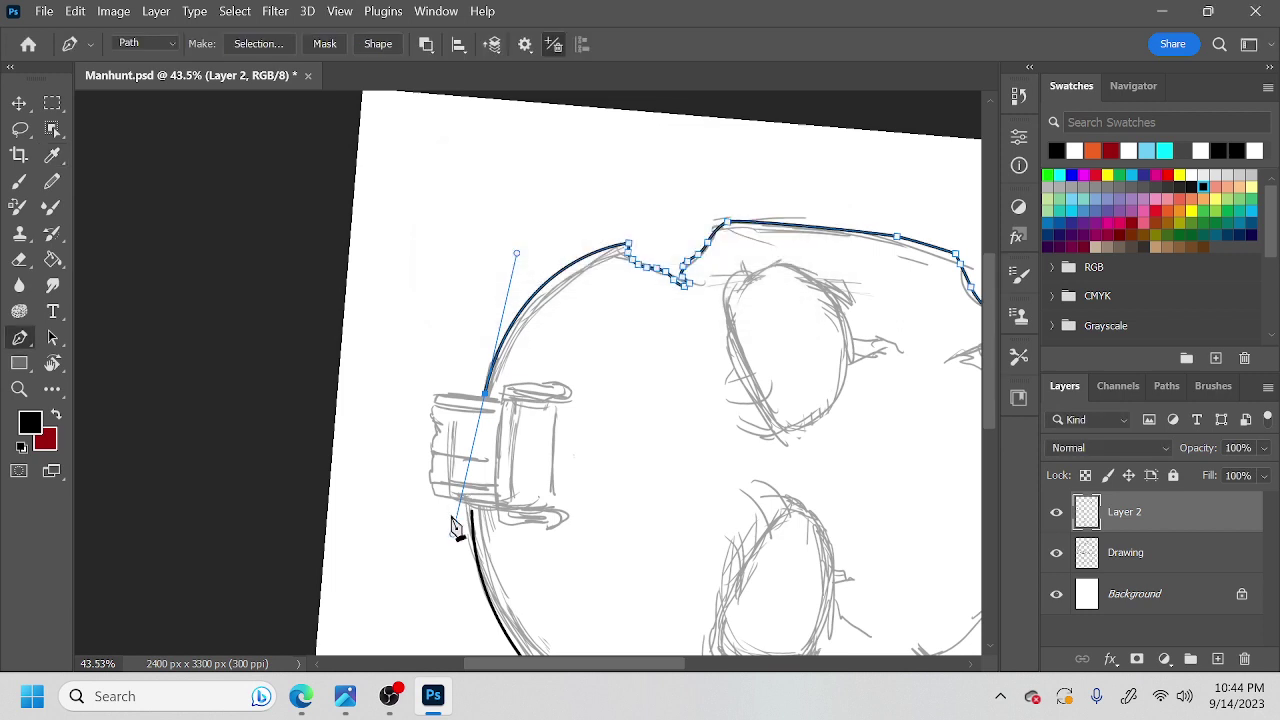
{"action": "key", "text": "Escape"}
{"action": "left_click_drag", "start_coordinate": [742, 522], "coordinate": [698, 418]}
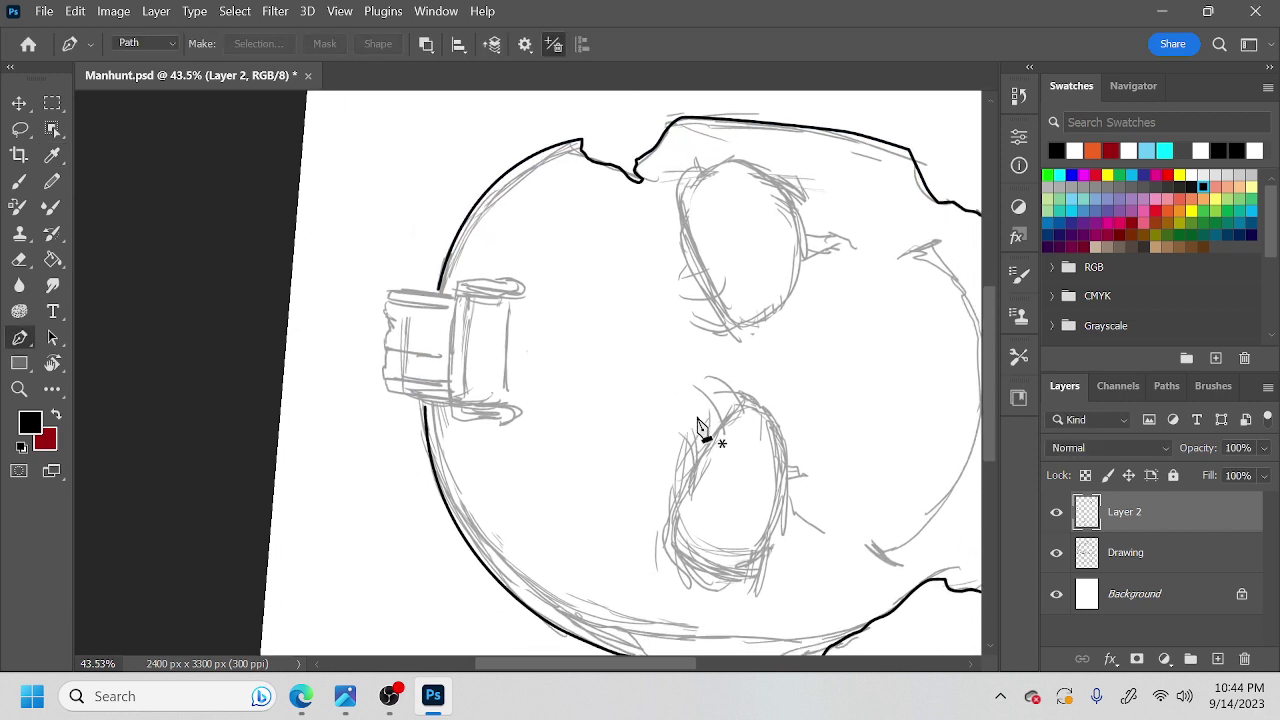
{"action": "left_click_drag", "start_coordinate": [751, 497], "coordinate": [727, 455]}
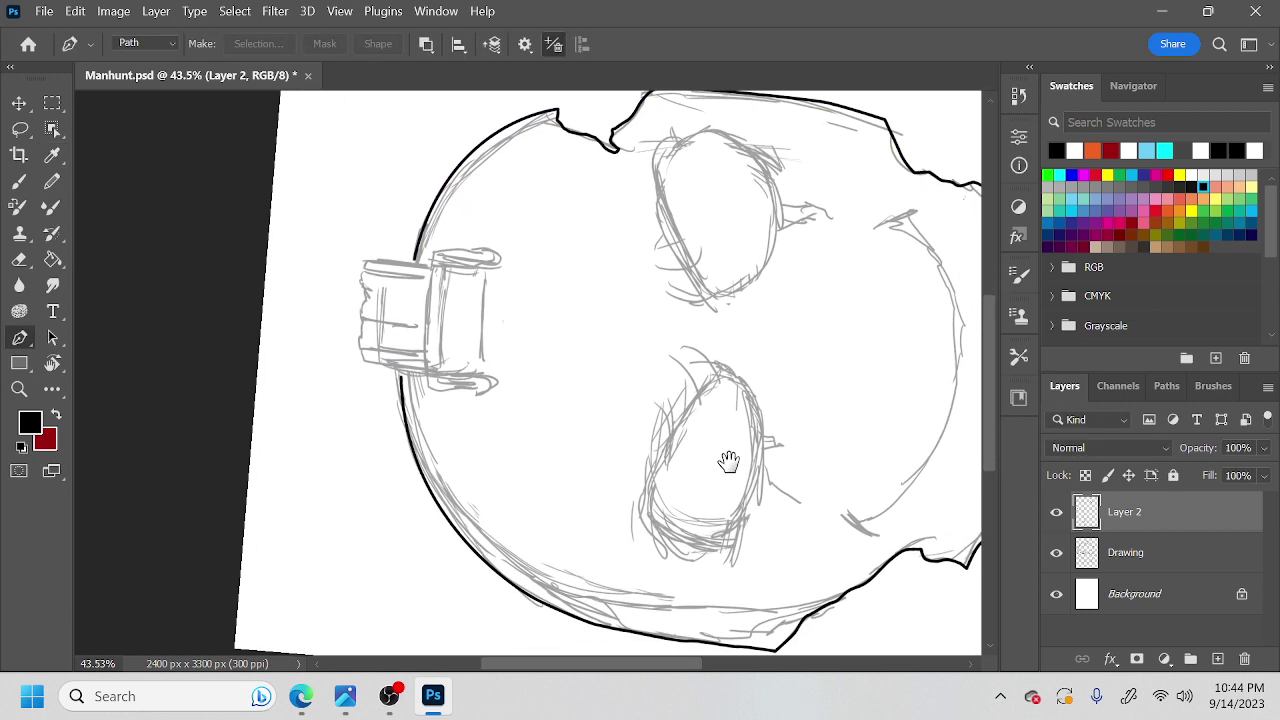
{"action": "left_click", "coordinate": [407, 375]}
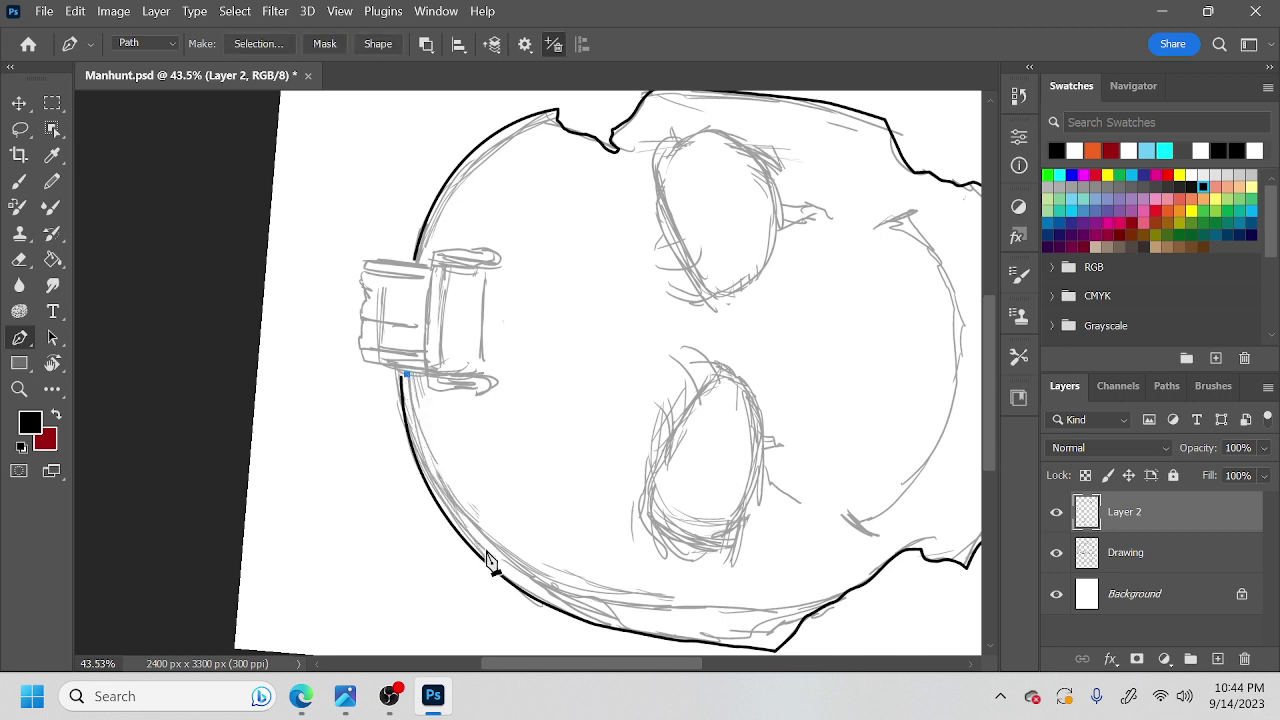
{"action": "key", "text": "ctrl+z"}
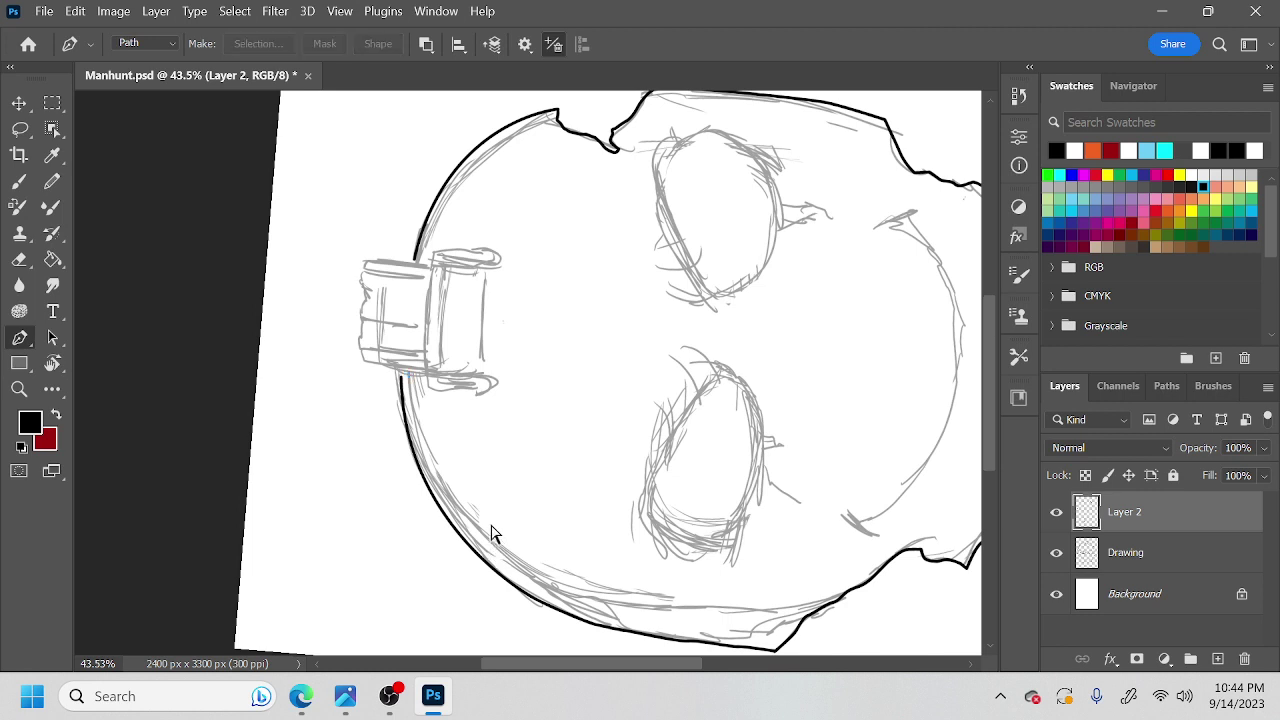
Start an inner contour path beside the forehead block and curve it down the upper left of the head.
{"action": "left_click", "coordinate": [409, 377]}
{"action": "left_click_drag", "start_coordinate": [456, 517], "coordinate": [538, 596]}
{"action": "key", "text": "ctrl+z"}
{"action": "key", "text": "ctrl+z"}
{"action": "left_click_drag", "start_coordinate": [623, 486], "coordinate": [571, 394]}
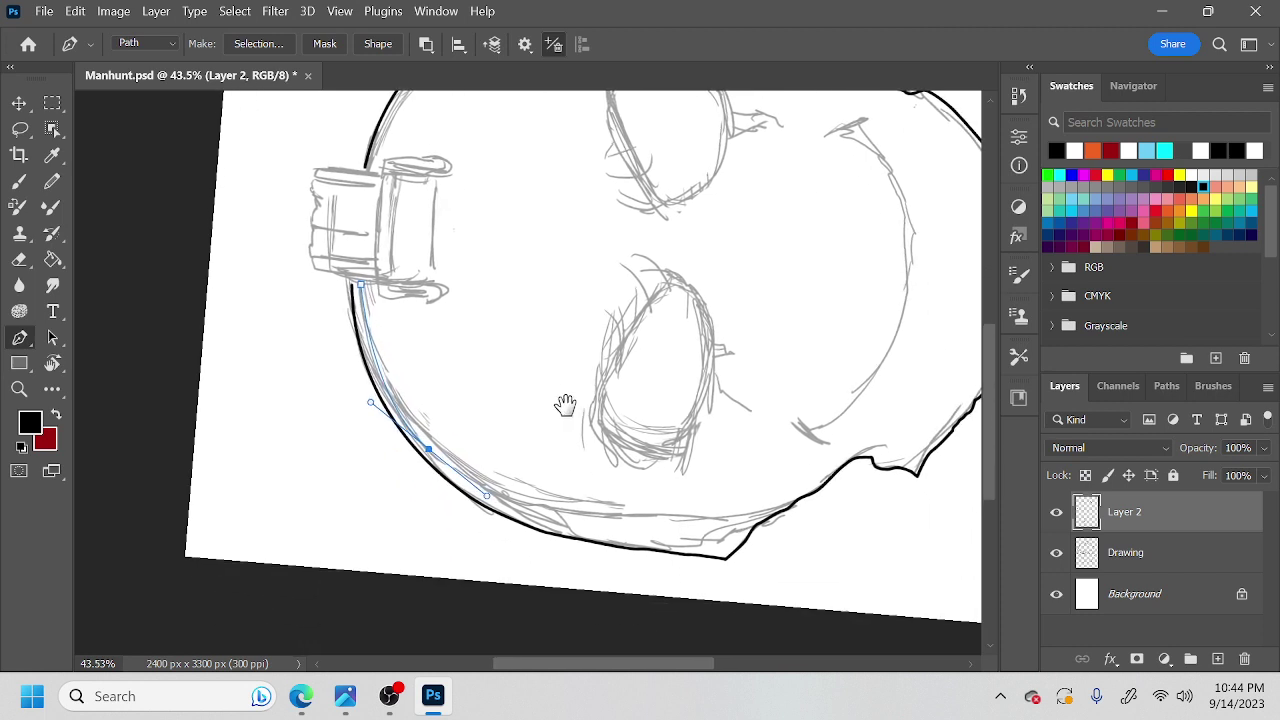
{"action": "left_click", "coordinate": [467, 484]}
Extend the inner path down the left side of the face to the corner of the cheek chip.
{"action": "key", "text": "r"}
{"action": "left_click_drag", "start_coordinate": [749, 466], "coordinate": [579, 596]}
{"action": "key", "text": "p"}
{"action": "left_click_drag", "start_coordinate": [646, 540], "coordinate": [648, 405]}
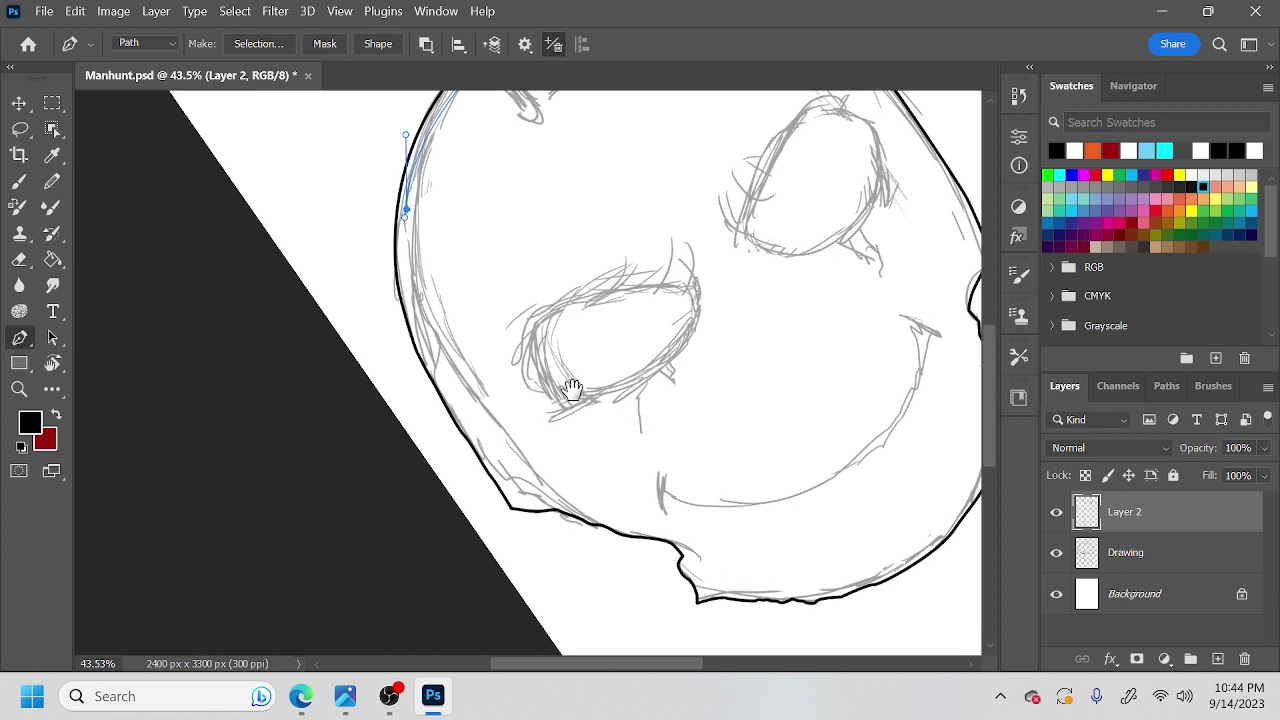
{"action": "left_click_drag", "start_coordinate": [571, 391], "coordinate": [567, 430]}
{"action": "left_click_drag", "start_coordinate": [427, 400], "coordinate": [465, 468]}
{"action": "key", "text": "ctrl+z"}
{"action": "left_click_drag", "start_coordinate": [427, 402], "coordinate": [472, 470]}
{"action": "key", "text": "ctrl+z"}
{"action": "left_click", "coordinate": [513, 537]}
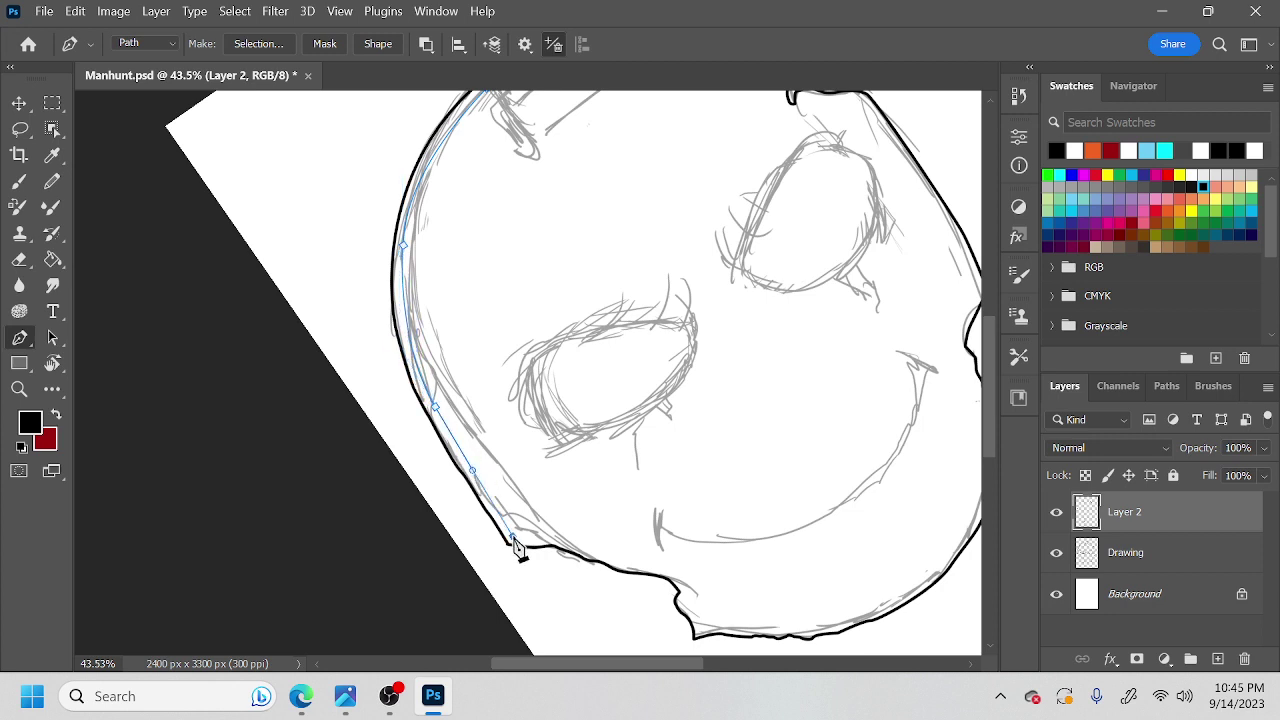
Trace the inner edge of the jagged chip on the lower left cheek with small path segments.
{"action": "left_click", "coordinate": [540, 537]}
{"action": "left_click", "coordinate": [565, 540]}
{"action": "left_click", "coordinate": [578, 541]}
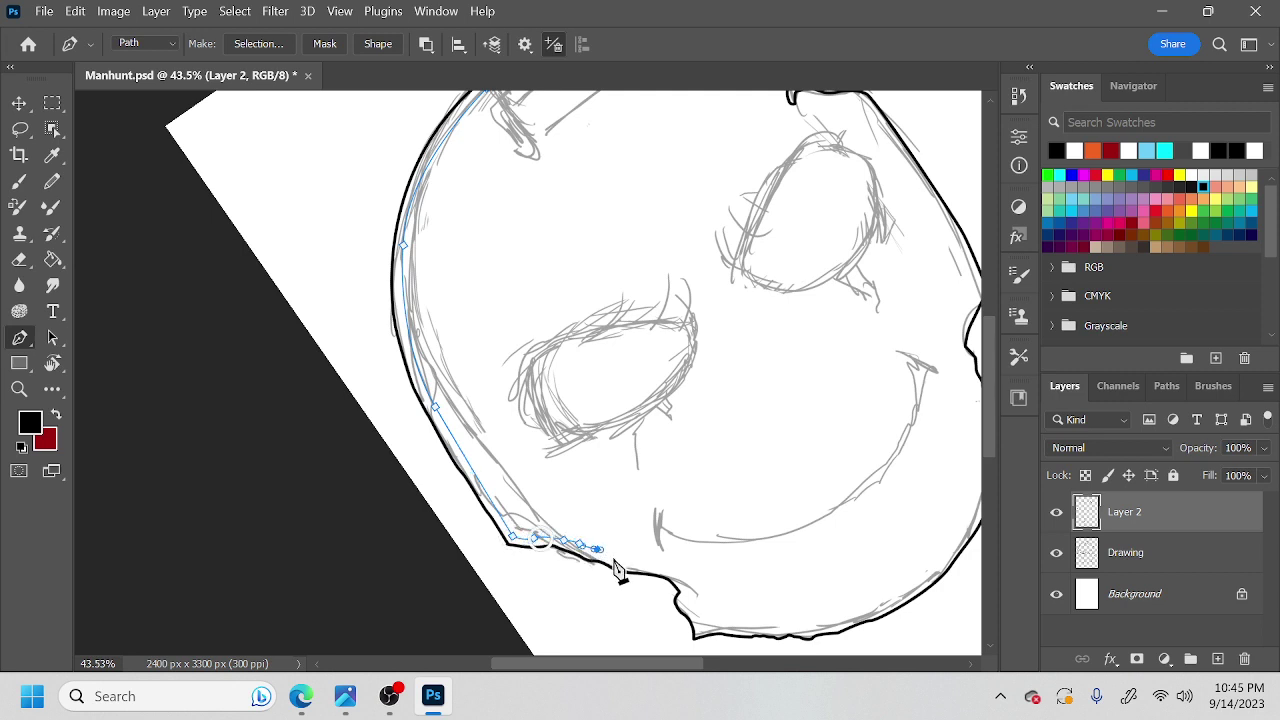
{"action": "left_click", "coordinate": [626, 562]}
{"action": "left_click", "coordinate": [659, 570]}
{"action": "left_click", "coordinate": [670, 574]}
{"action": "left_click", "coordinate": [683, 581]}
{"action": "left_click", "coordinate": [684, 594]}
{"action": "left_click", "coordinate": [688, 602]}
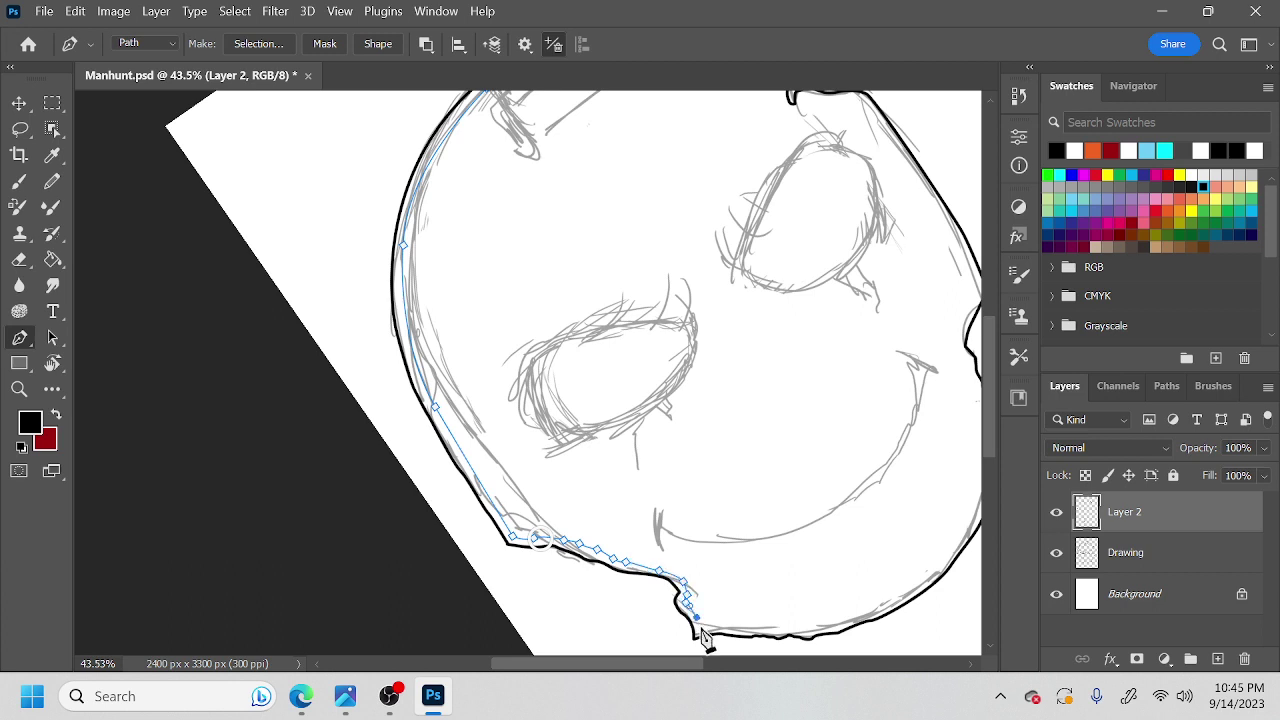
Continue the inner path along the uneven underside of the chin, following the inked outline.
{"action": "left_click_drag", "start_coordinate": [755, 570], "coordinate": [702, 430]}
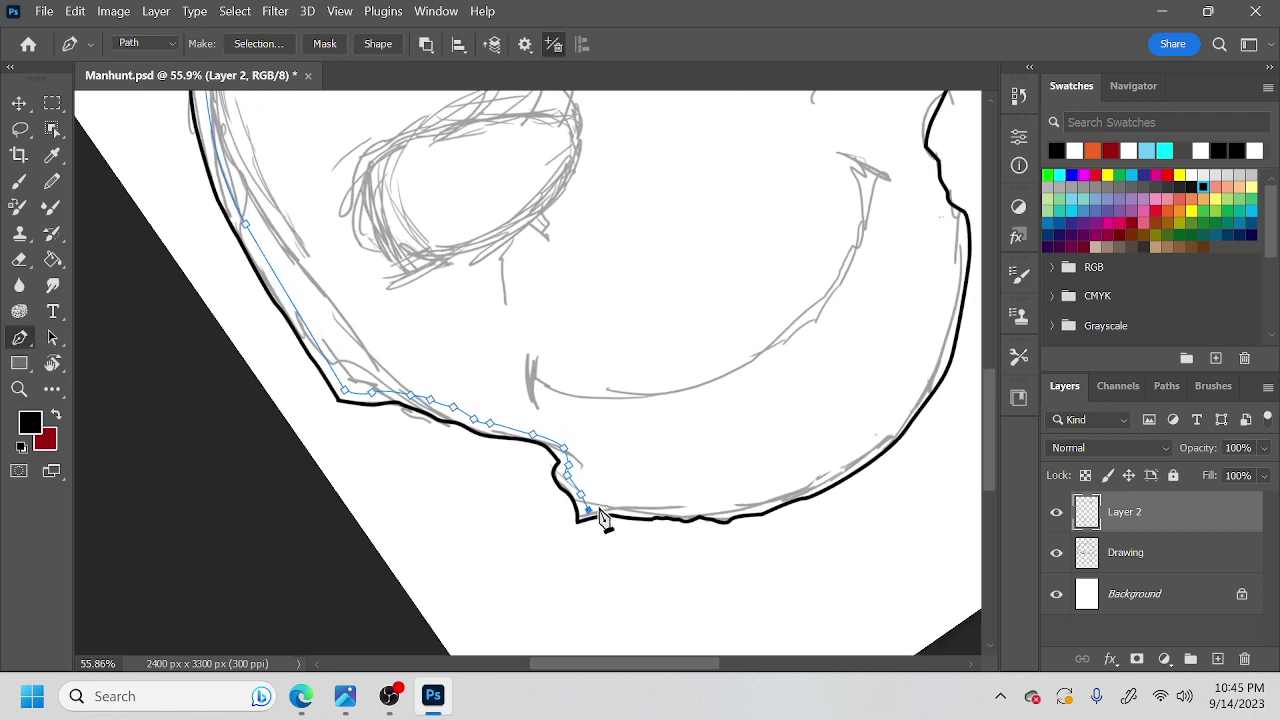
{"action": "left_click", "coordinate": [616, 507]}
{"action": "left_click", "coordinate": [697, 506]}
{"action": "left_click", "coordinate": [709, 507]}
{"action": "left_click", "coordinate": [722, 510]}
{"action": "left_click", "coordinate": [744, 504]}
Curve the inner path around the chin toward the right side of the jaw.
{"action": "mouse_move", "coordinate": [754, 510]}
{"action": "left_mouse_down"}
{"action": "mouse_move", "coordinate": [831, 486]}
{"action": "mouse_move", "coordinate": [637, 566]}
{"action": "mouse_move", "coordinate": [583, 337]}
{"action": "mouse_move", "coordinate": [620, 466]}
{"action": "left_mouse_up"}
{"action": "key", "text": "r"}
{"action": "key", "text": "space"}
{"action": "key", "text": "r"}
{"action": "key", "text": "p"}
{"action": "left_click", "coordinate": [531, 474]}
{"action": "left_click", "coordinate": [578, 523]}
{"action": "left_click", "coordinate": [631, 552]}
Carry the inner path up the right jaw and around the chipped notch beside the smile to its outer corner.
{"action": "key", "text": "r"}
{"action": "left_click_drag", "start_coordinate": [757, 520], "coordinate": [680, 526]}
{"action": "key", "text": "p"}
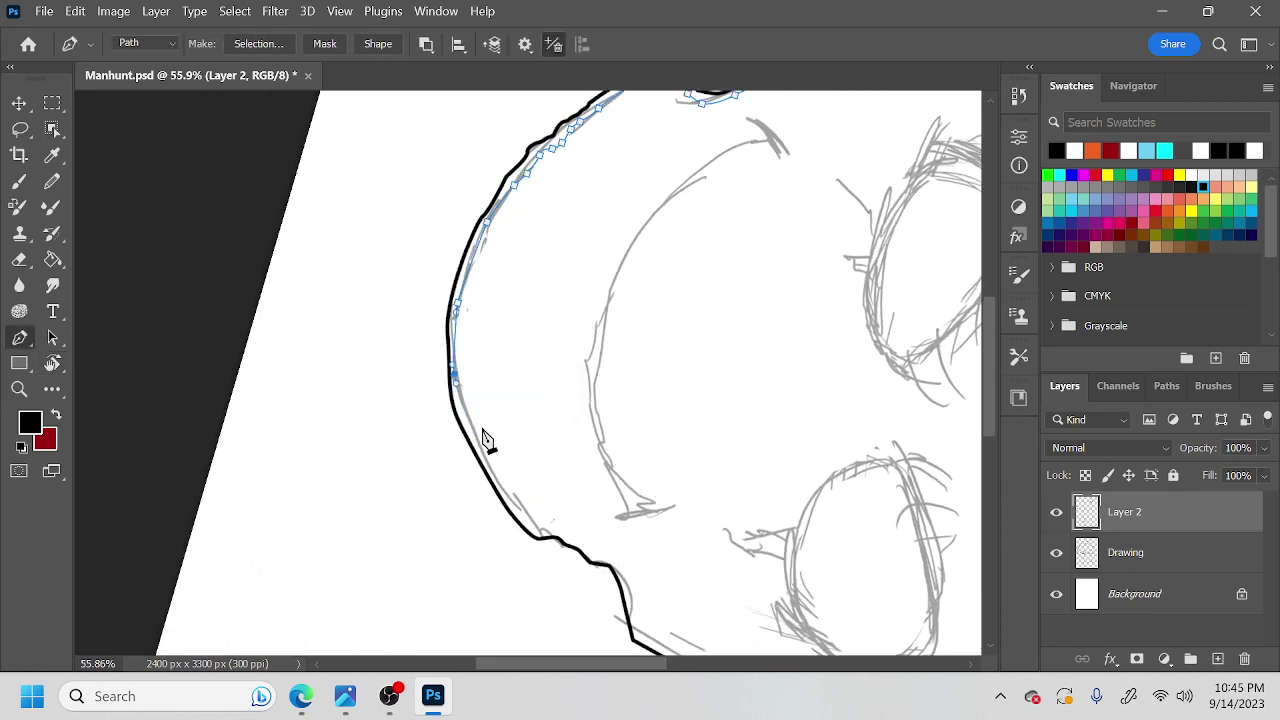
{"action": "left_click_drag", "start_coordinate": [467, 417], "coordinate": [468, 419]}
{"action": "mouse_move", "coordinate": [497, 470]}
{"action": "left_mouse_down"}
{"action": "mouse_move", "coordinate": [534, 528]}
{"action": "mouse_move", "coordinate": [619, 566]}
{"action": "mouse_move", "coordinate": [660, 451]}
{"action": "left_mouse_up"}
{"action": "key", "text": "ctrl+z"}
{"action": "left_click", "coordinate": [605, 473]}
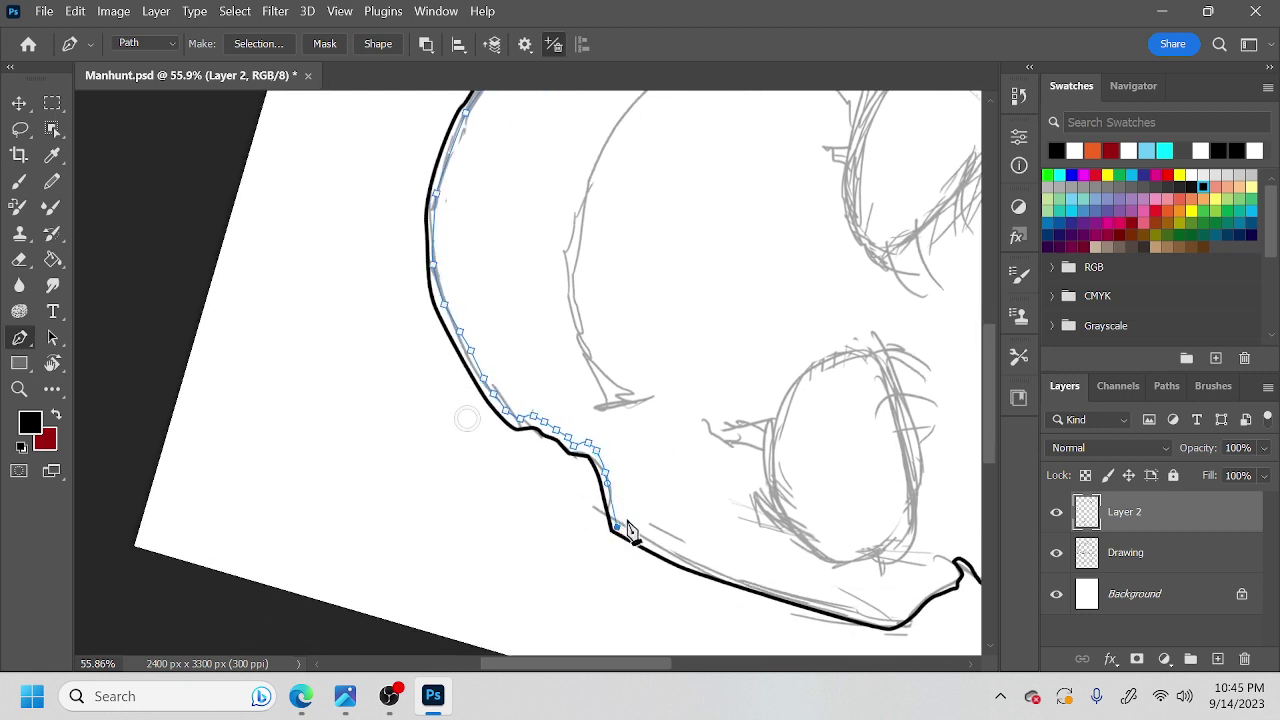
{"action": "left_click", "coordinate": [620, 524]}
Extend the inner path up the right side of the face to the chip above the right eye socket.
{"action": "left_click_drag", "start_coordinate": [745, 492], "coordinate": [612, 548]}
{"action": "key", "text": "r"}
{"action": "left_click_drag", "start_coordinate": [641, 510], "coordinate": [609, 403]}
{"action": "left_click", "coordinate": [472, 398]}
{"action": "left_click", "coordinate": [491, 469]}
{"action": "left_click", "coordinate": [515, 541]}
{"action": "left_click", "coordinate": [523, 567]}
{"action": "left_click", "coordinate": [530, 590]}
{"action": "left_click", "coordinate": [543, 604]}
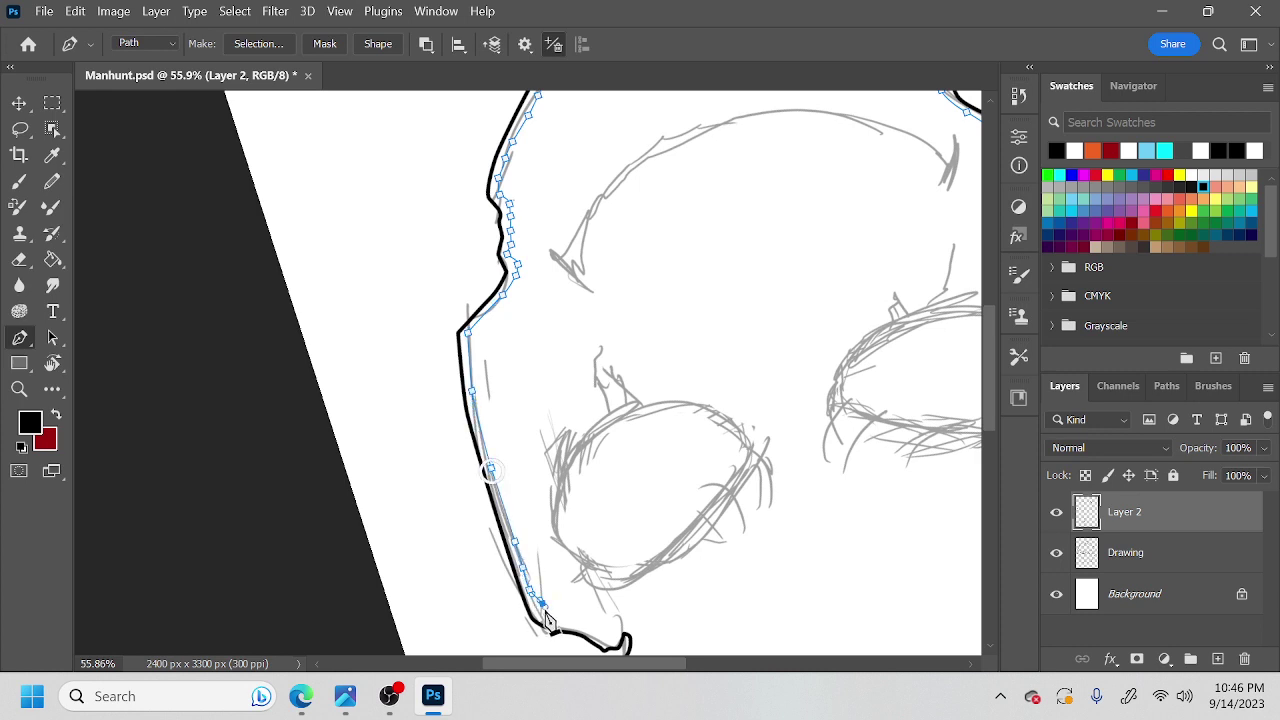
Trace the inner edge of the jagged chip above the right eye socket with short path segments.
{"action": "scroll", "coordinate": [563, 620], "scroll_direction": "down", "scroll_amount": 2}
{"action": "mouse_move", "coordinate": [572, 553]}
{"action": "left_mouse_down"}
{"action": "mouse_move", "coordinate": [620, 568]}
{"action": "mouse_move", "coordinate": [638, 556]}
{"action": "mouse_move", "coordinate": [702, 435]}
{"action": "mouse_move", "coordinate": [704, 376]}
{"action": "left_mouse_up"}
{"action": "left_click", "coordinate": [645, 573]}
{"action": "left_click", "coordinate": [646, 429]}
{"action": "left_click_drag", "start_coordinate": [648, 455], "coordinate": [649, 472]}
{"action": "left_click", "coordinate": [637, 497]}
Curve the inner path over the upper right head to the forehead block, stroke it with the brush and clear the path.
{"action": "left_click_drag", "start_coordinate": [841, 518], "coordinate": [759, 444]}
{"action": "left_click_drag", "start_coordinate": [778, 503], "coordinate": [910, 476]}
{"action": "key", "text": "alt+Return"}
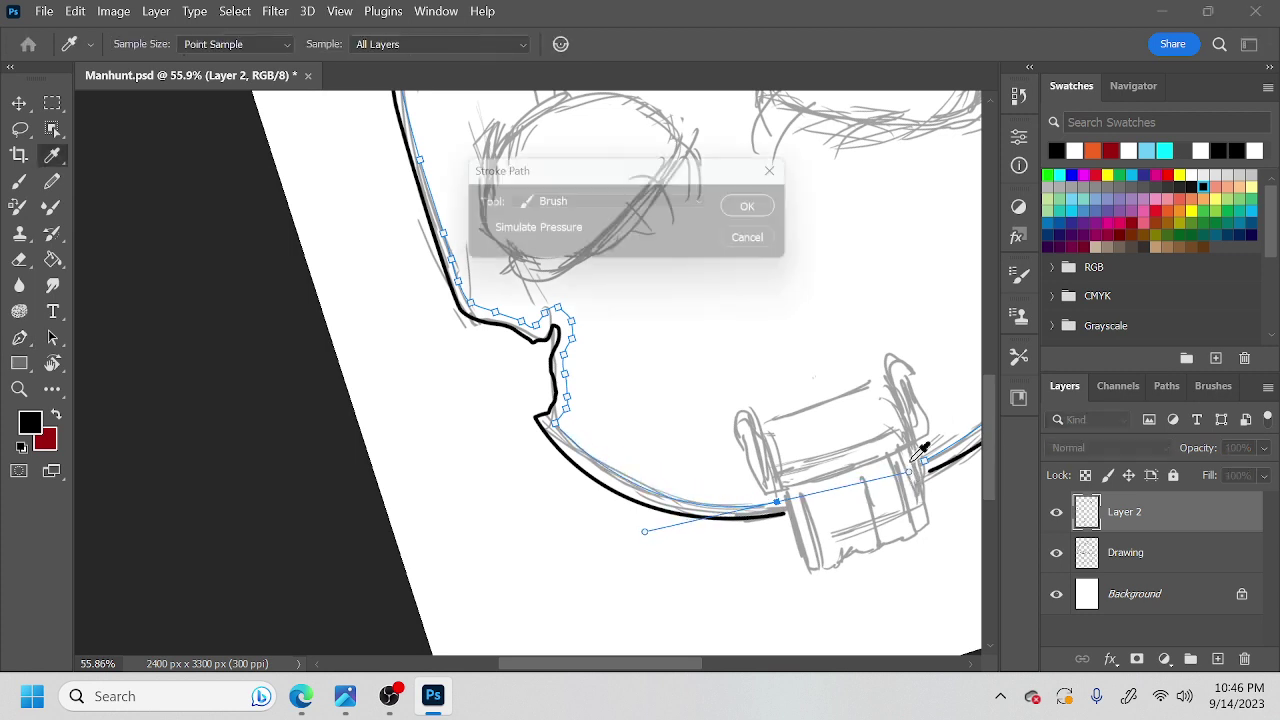
{"action": "key", "text": "Return"}
{"action": "key", "text": "Return"}
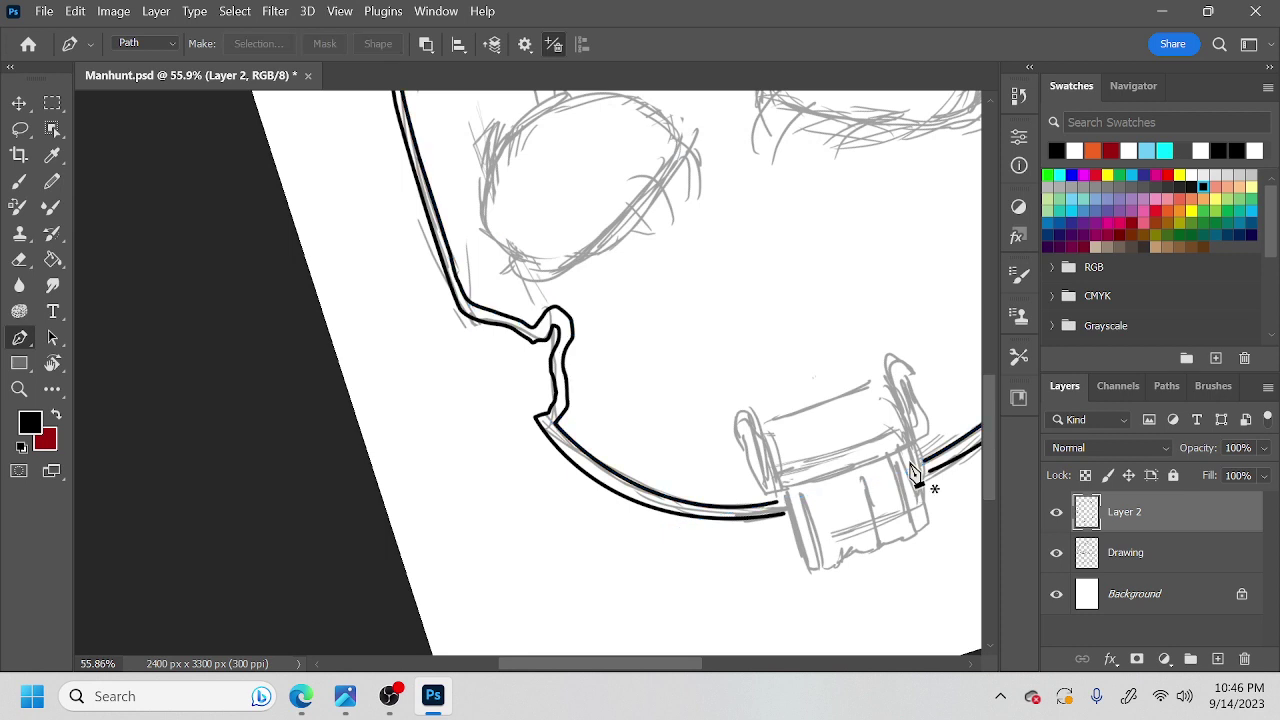
Trace the U-shaped clamp at the base of the forehead block with a path and stroke it with the brush.
{"action": "left_click_drag", "start_coordinate": [700, 457], "coordinate": [549, 434]}
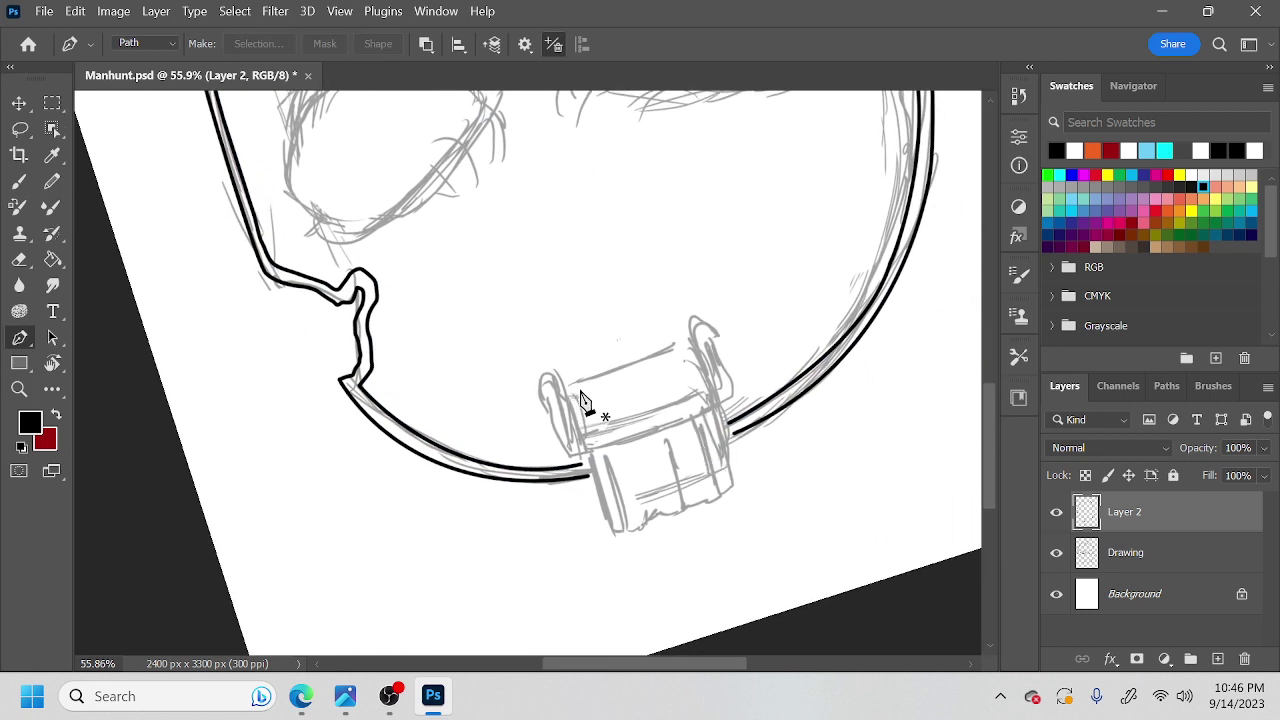
{"action": "left_click", "coordinate": [538, 382]}
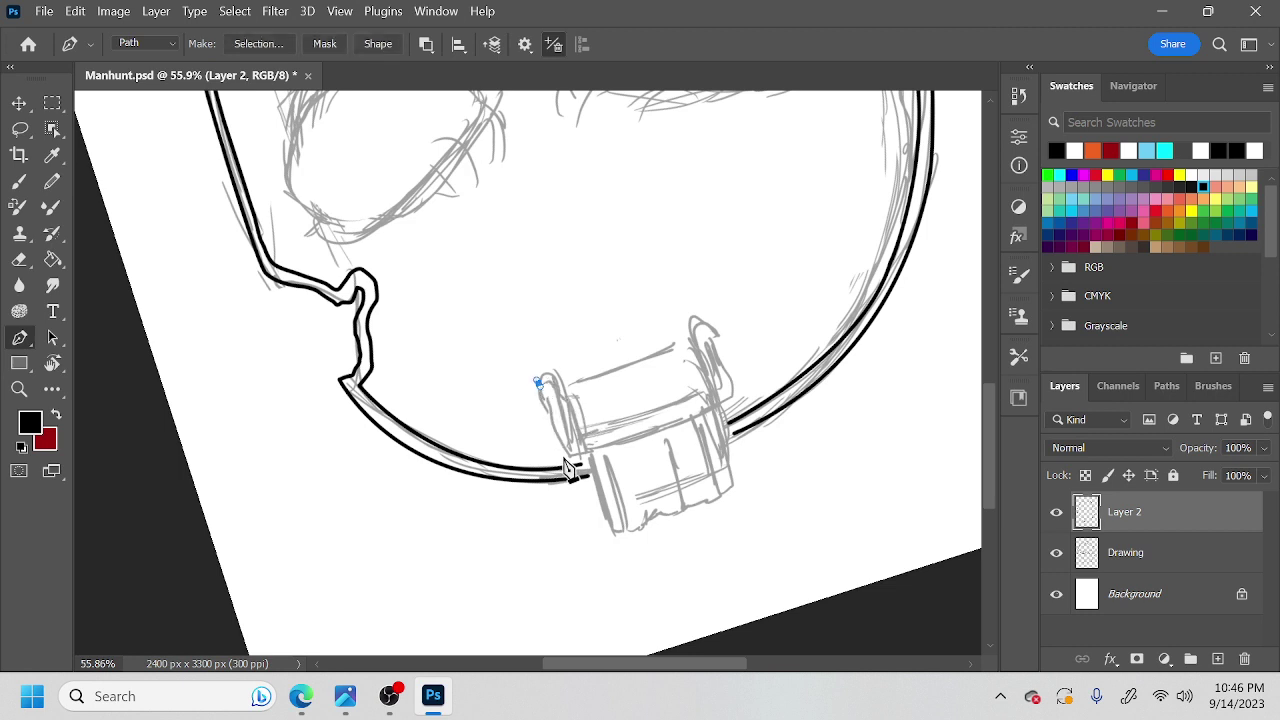
{"action": "left_click", "coordinate": [565, 450]}
{"action": "left_click", "coordinate": [732, 401]}
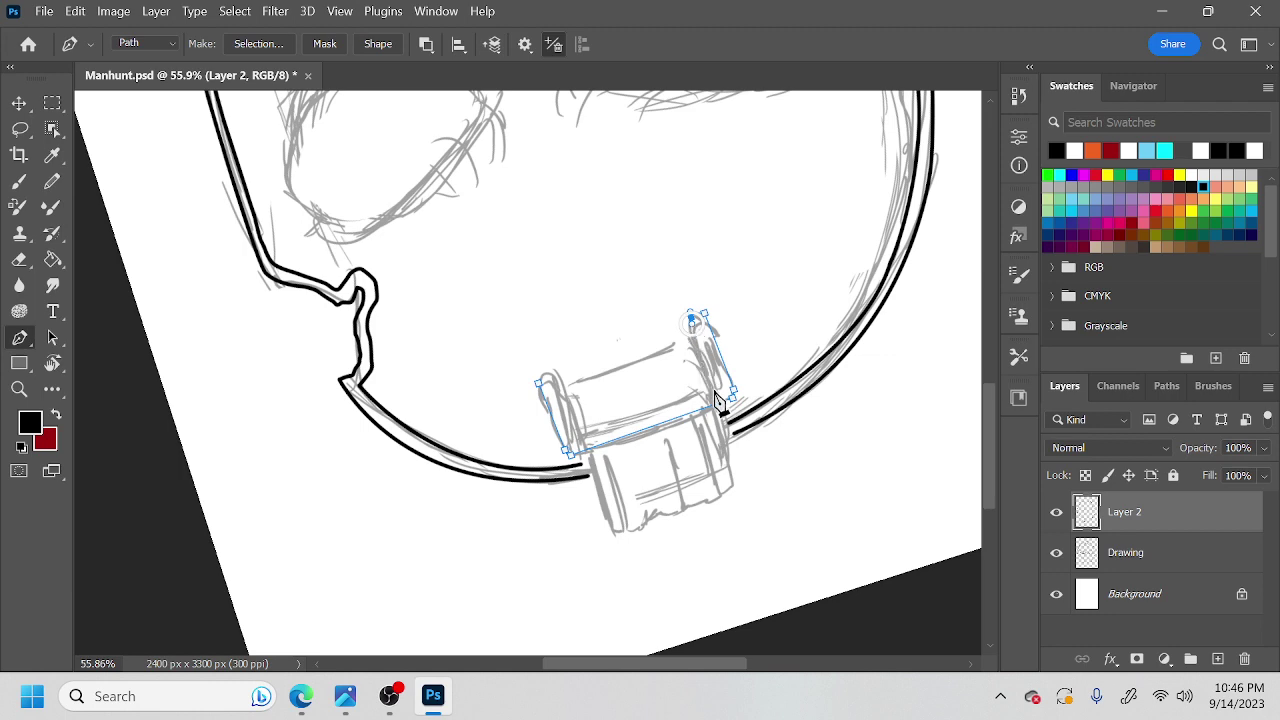
{"action": "key", "text": "r"}
{"action": "left_click_drag", "start_coordinate": [737, 366], "coordinate": [539, 602]}
{"action": "left_click", "coordinate": [465, 429]}
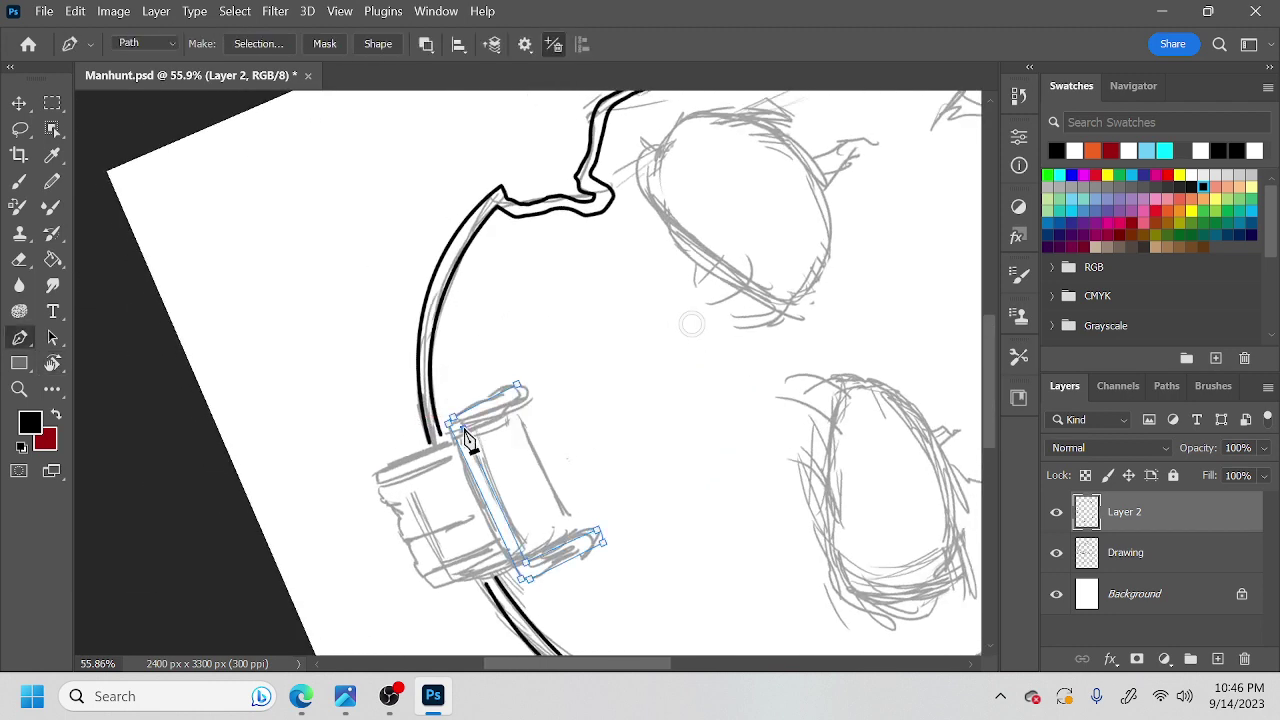
{"action": "left_click", "coordinate": [517, 385]}
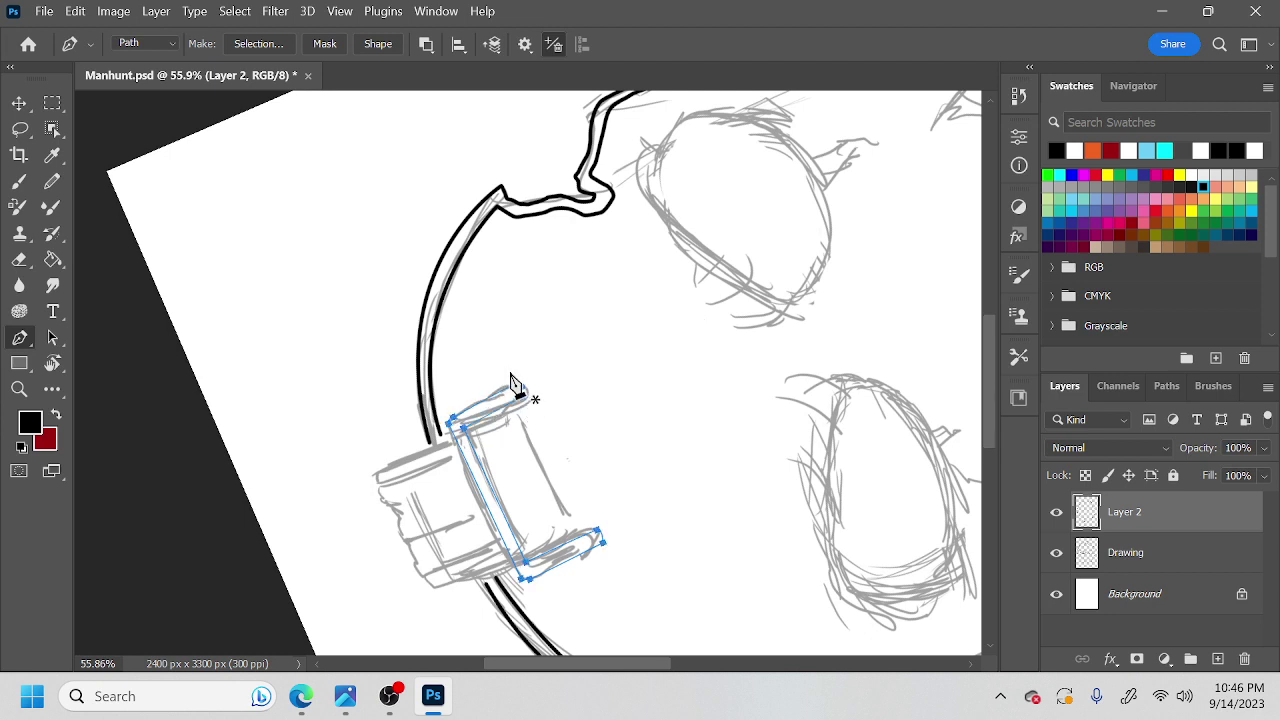
{"action": "key", "text": "F2"}
{"action": "key", "text": "Return"}
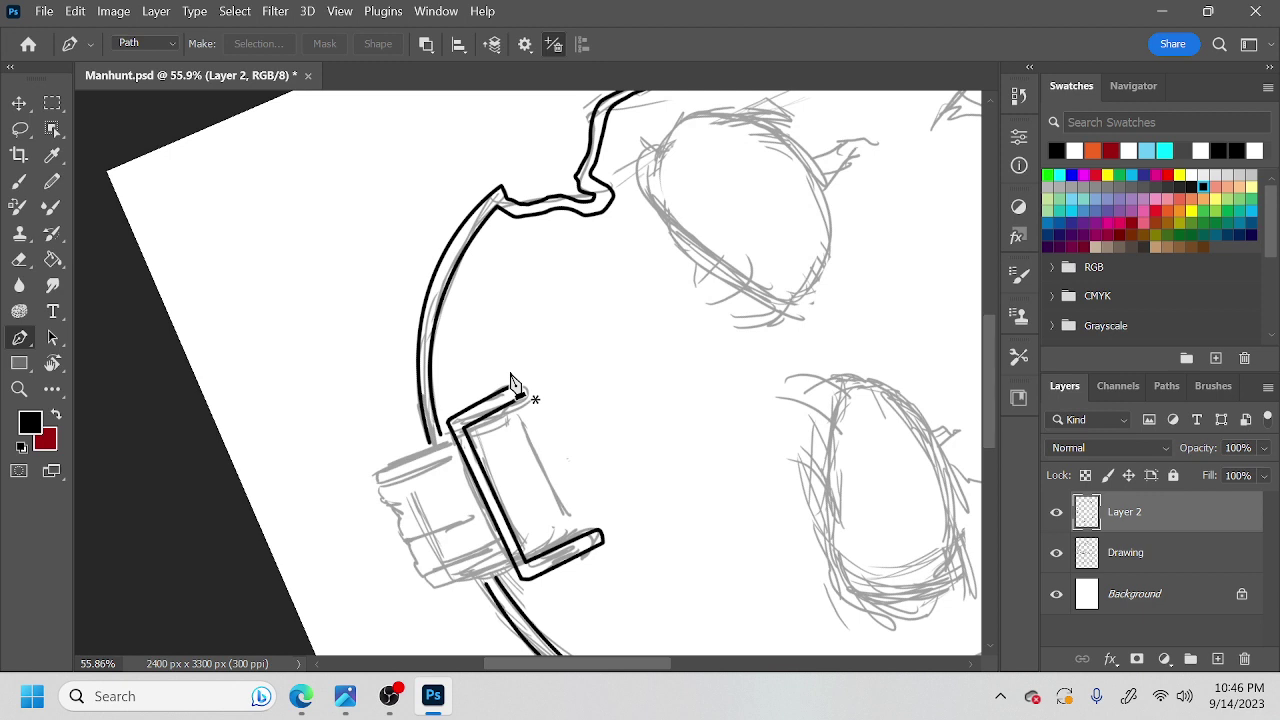
Join the two arms of the clamp with a straight path, stroke it with the brush and clear the path.
{"action": "left_click_drag", "start_coordinate": [646, 463], "coordinate": [660, 421]}
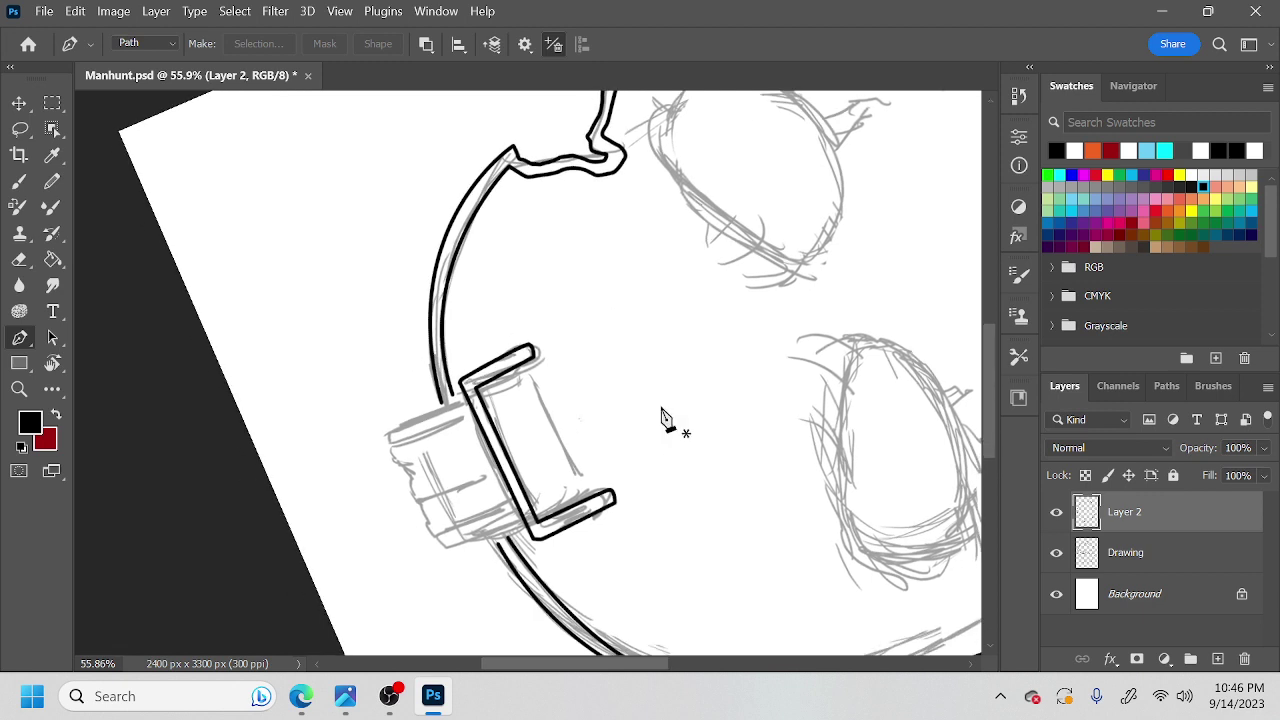
{"action": "left_click", "coordinate": [531, 359]}
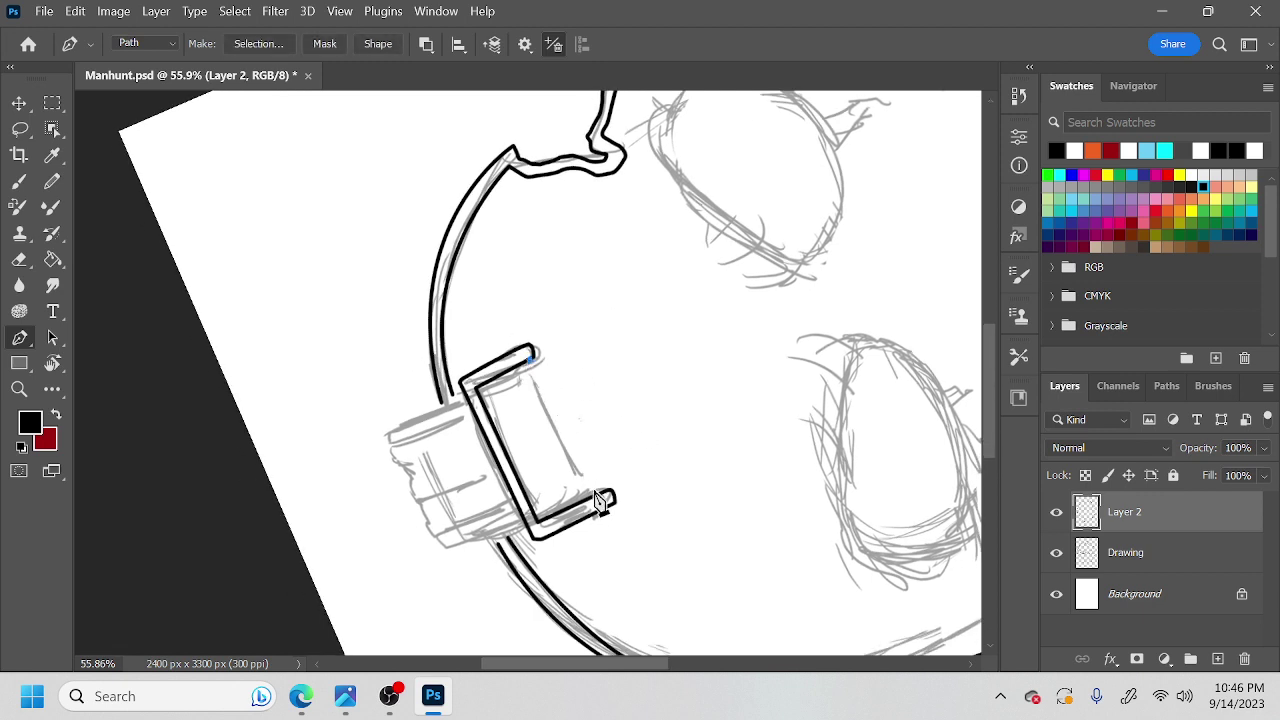
{"action": "left_click", "coordinate": [598, 492]}
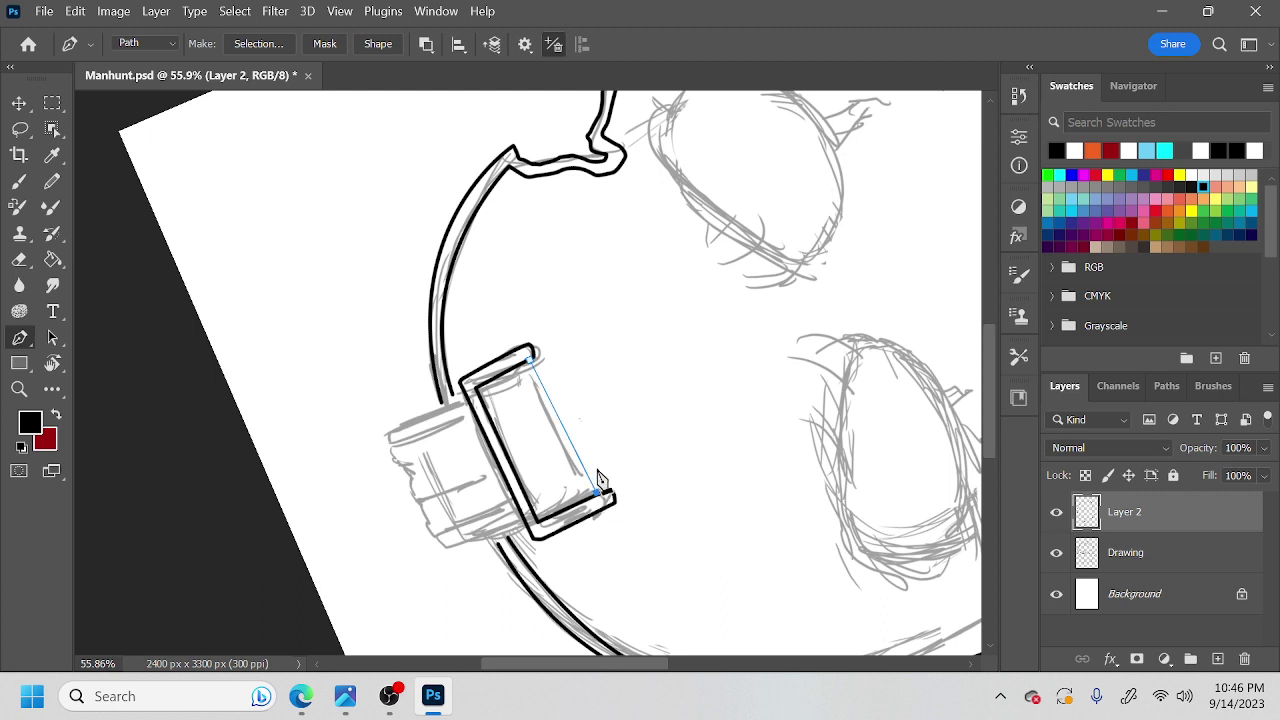
{"action": "key", "text": "ctrl+shift+s"}
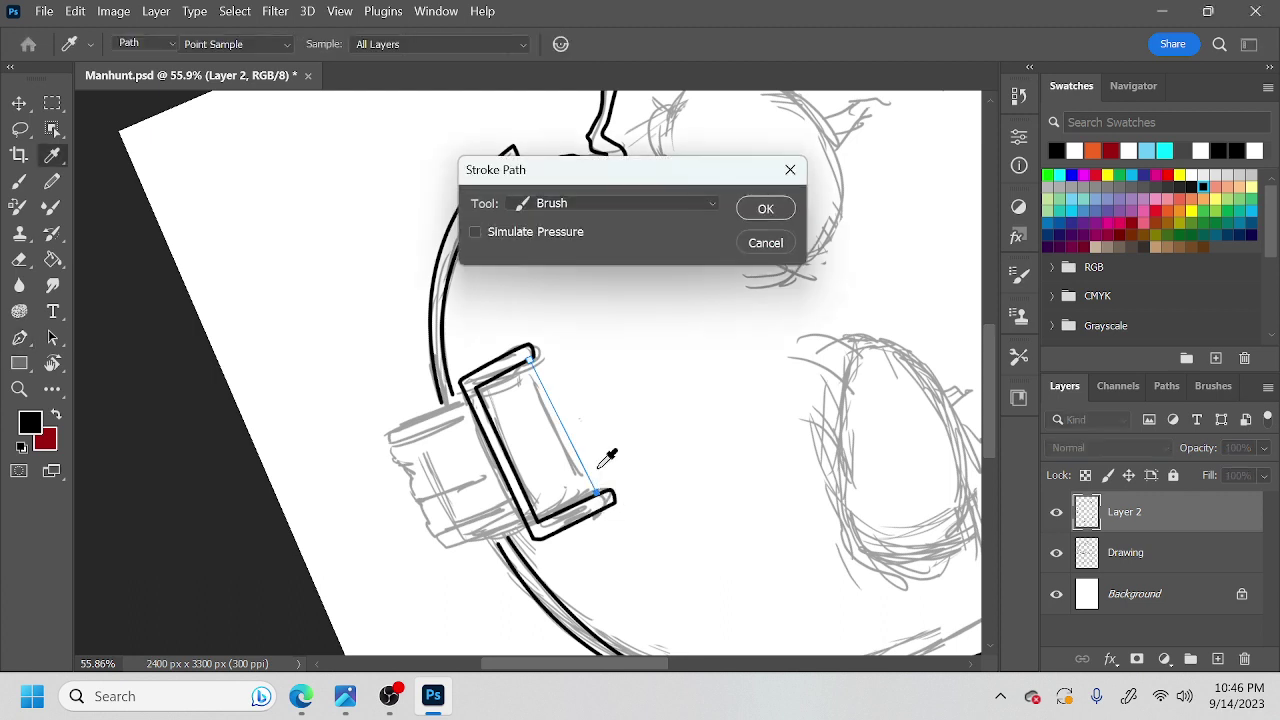
{"action": "key", "text": "Return"}
{"action": "key", "text": "Escape"}
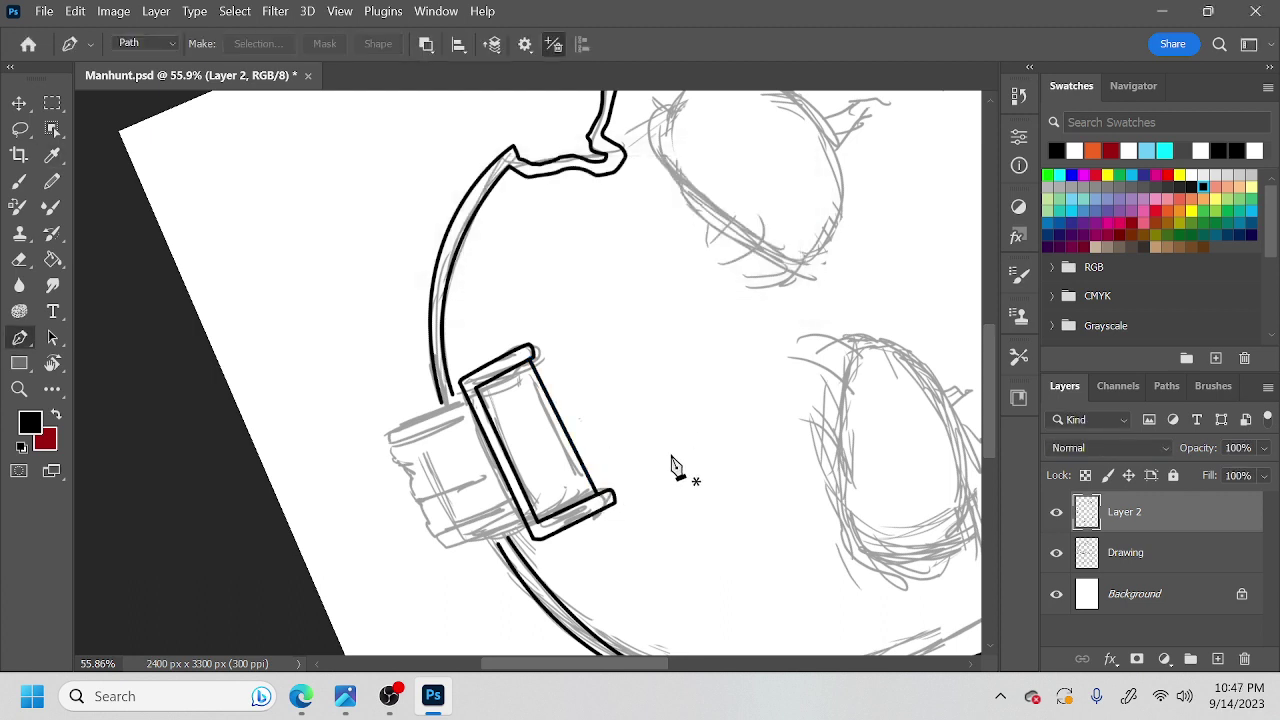
Trace the left side of the block above the clamp and begin its ragged top edge with short path segments.
{"action": "key", "text": "r"}
{"action": "left_click_drag", "start_coordinate": [700, 440], "coordinate": [417, 537]}
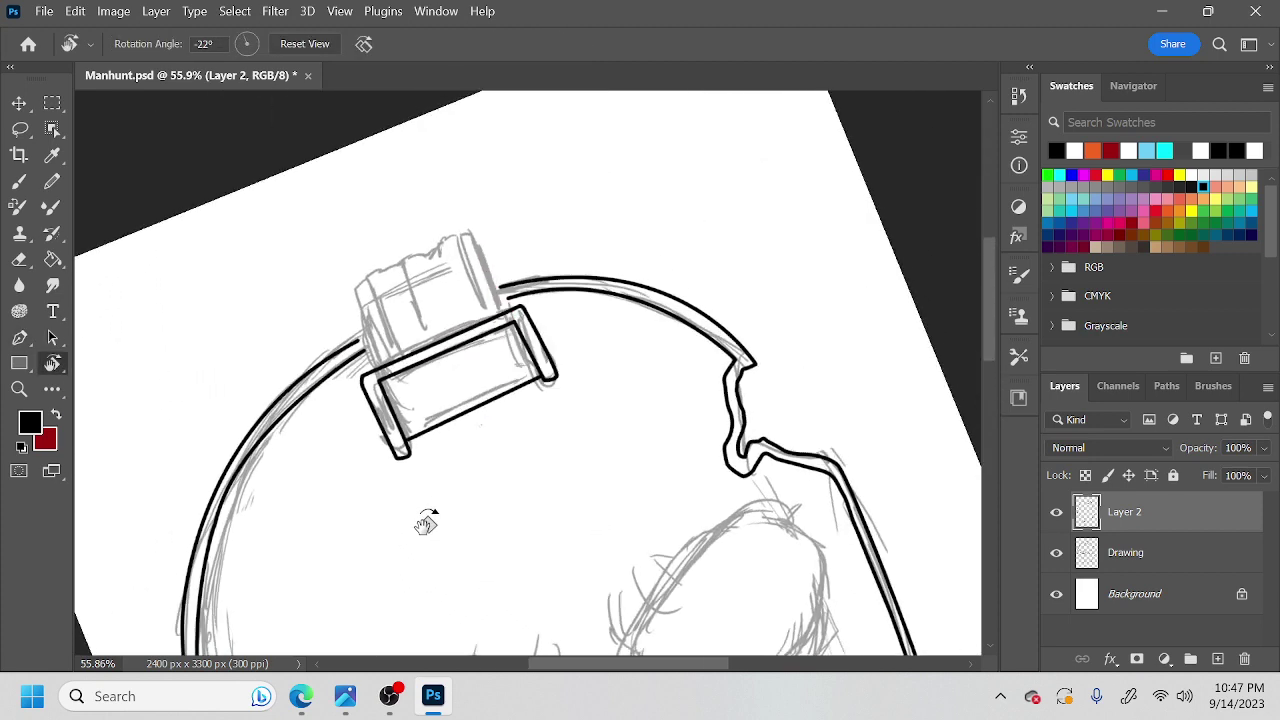
{"action": "left_click", "coordinate": [377, 368]}
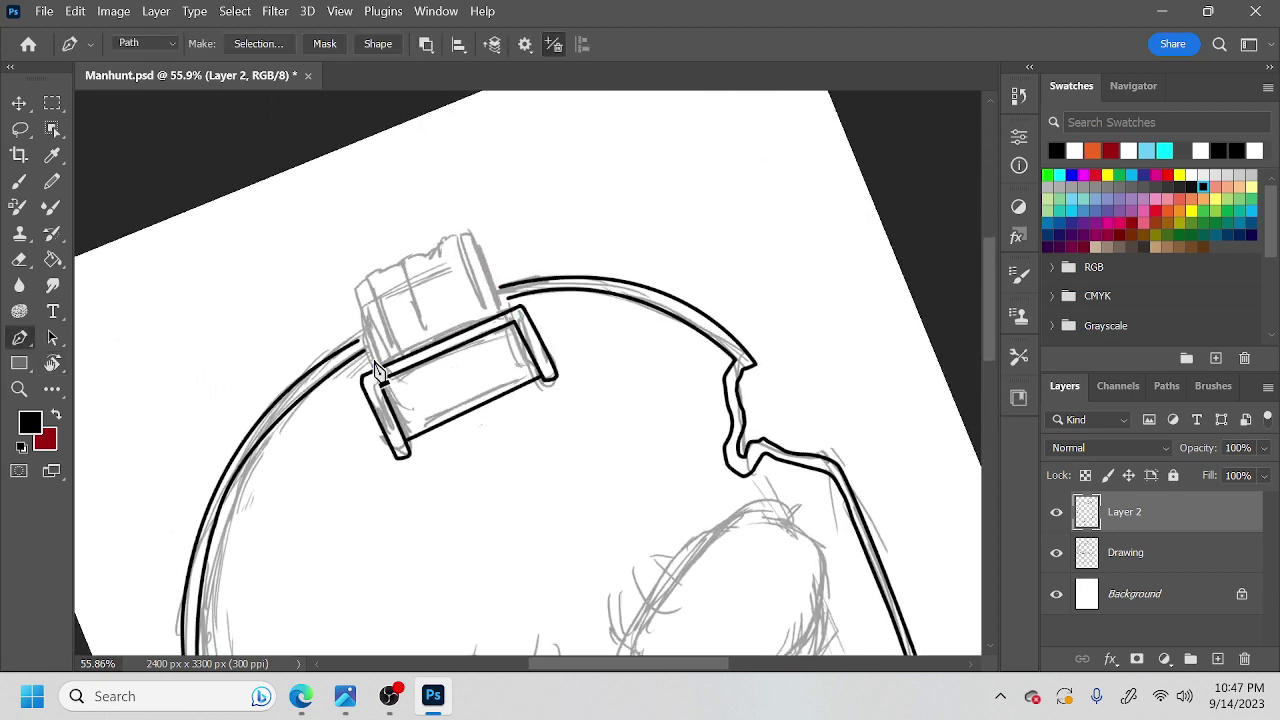
{"action": "left_click", "coordinate": [362, 328]}
{"action": "left_click", "coordinate": [361, 274]}
{"action": "left_click", "coordinate": [369, 268]}
{"action": "left_click", "coordinate": [378, 264]}
{"action": "left_click", "coordinate": [387, 261]}
{"action": "left_click", "coordinate": [395, 258]}
{"action": "left_click", "coordinate": [402, 257]}
{"action": "left_click", "coordinate": [408, 251]}
{"action": "left_click", "coordinate": [418, 249]}
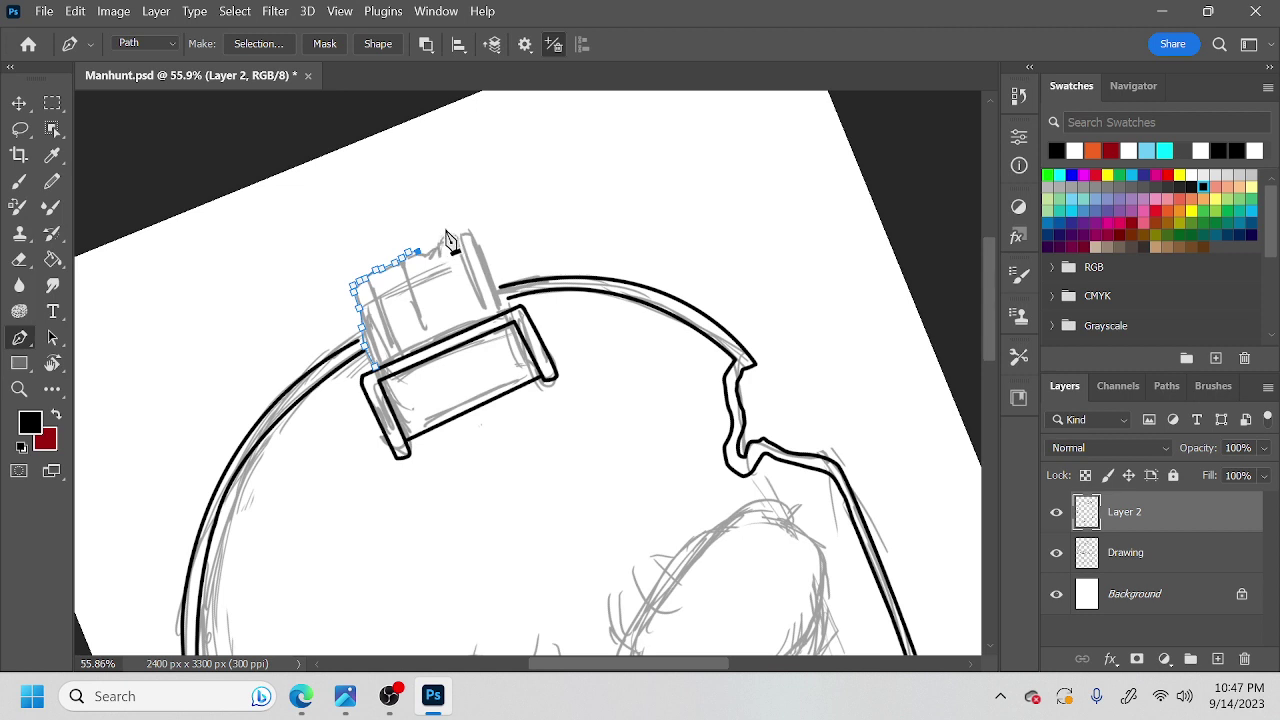
Finish the block's ragged top and right side down to the clamp, then stroke the path with the brush.
{"action": "left_click", "coordinate": [442, 238]}
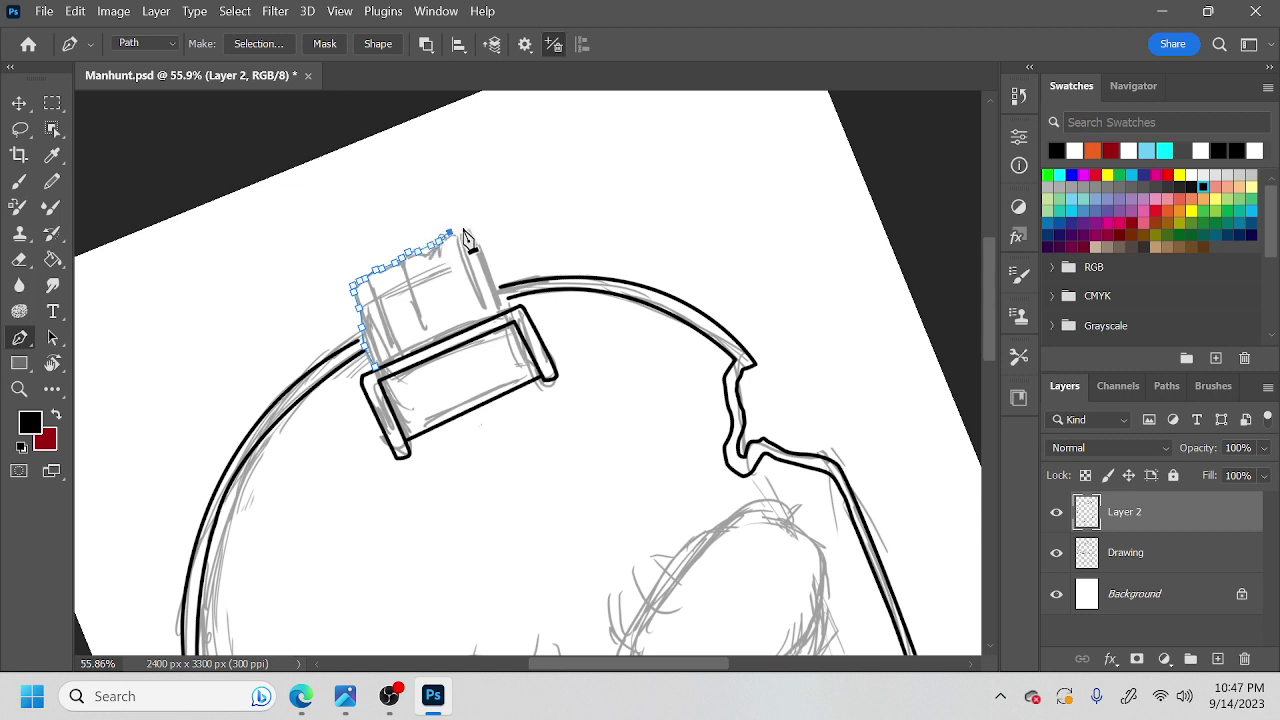
{"action": "left_click", "coordinate": [477, 253]}
{"action": "left_click", "coordinate": [496, 292]}
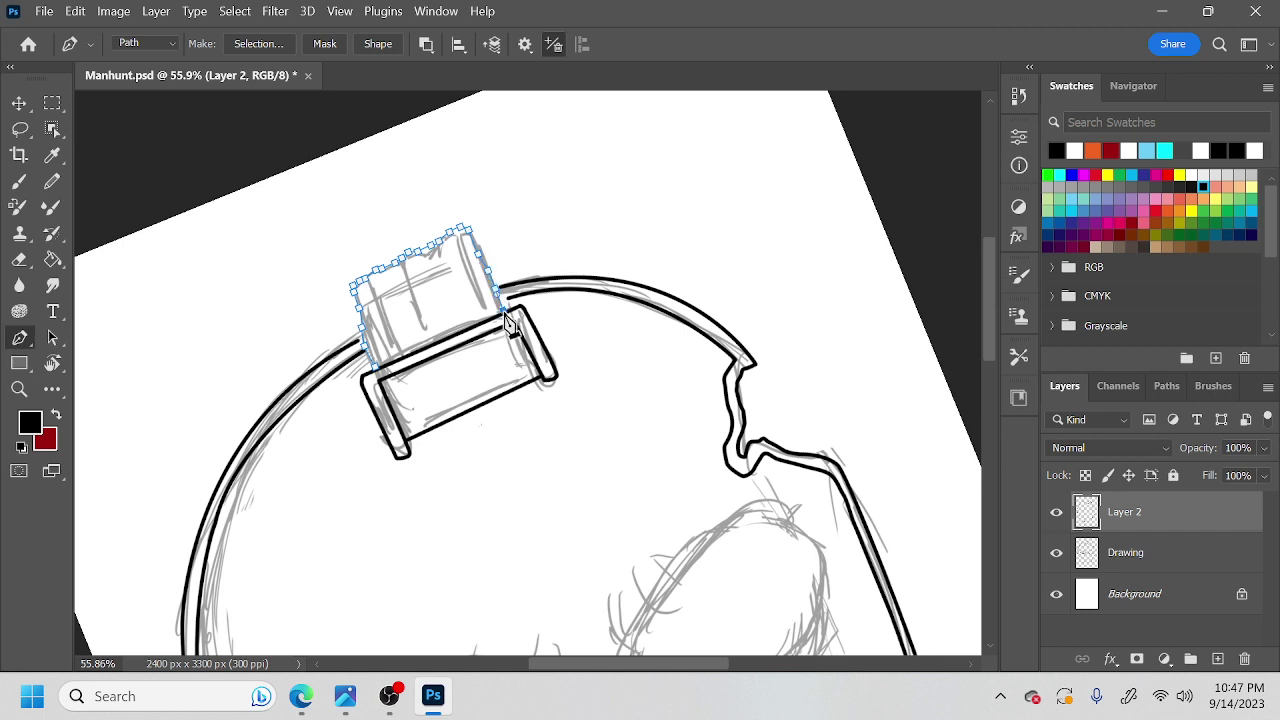
{"action": "key", "text": "ctrl+alt+s"}
{"action": "key", "text": "Return"}
{"action": "key", "text": "Return"}
{"action": "left_click_drag", "start_coordinate": [632, 325], "coordinate": [738, 276]}
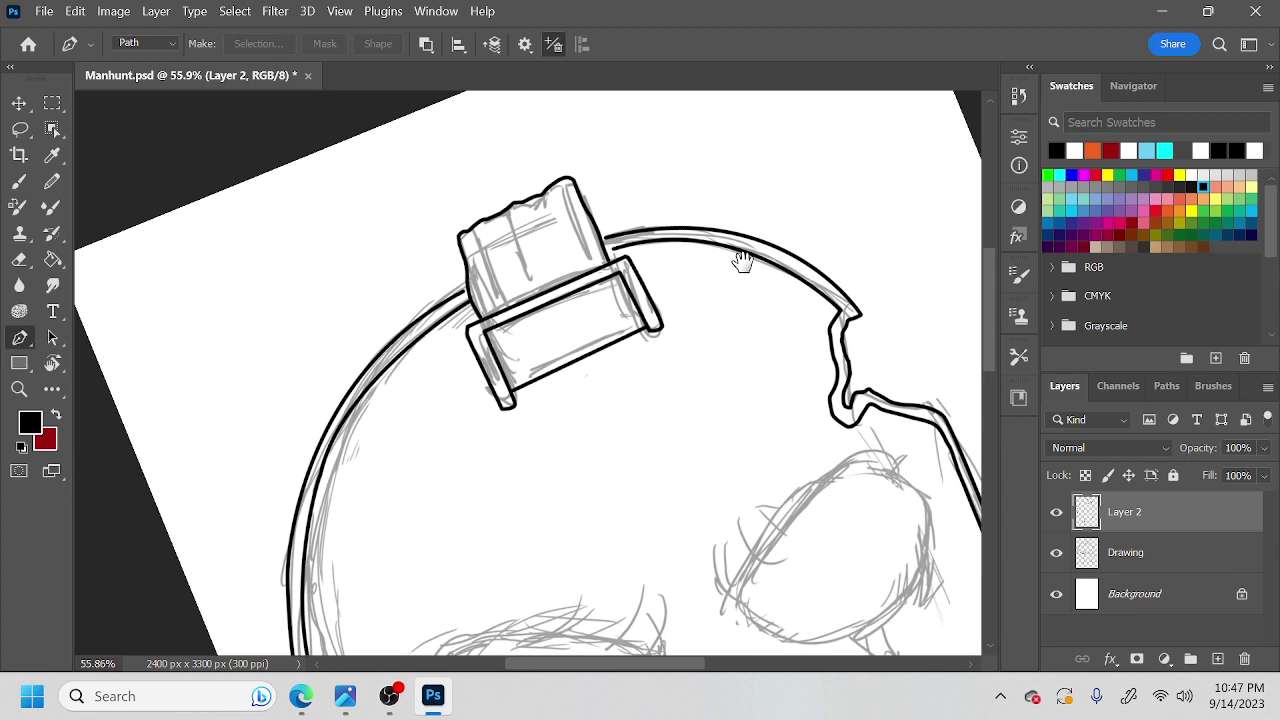
Hide the Drawing layer to review the inked outlines, then show it again.
{"action": "left_click", "coordinate": [1056, 552]}
{"action": "key", "text": "z"}
{"action": "mouse_move", "coordinate": [900, 532]}
{"action": "left_mouse_down"}
{"action": "mouse_move", "coordinate": [780, 535]}
{"action": "mouse_move", "coordinate": [866, 543]}
{"action": "mouse_move", "coordinate": [930, 525]}
{"action": "mouse_move", "coordinate": [892, 528]}
{"action": "left_mouse_up"}
{"action": "key", "text": "p"}
{"action": "left_click", "coordinate": [1056, 552]}
{"action": "key", "text": "z"}
{"action": "key", "text": "p"}
Trace the upper edge of the left eye socket with a curved path, stroke it with the brush and clear the path.
{"action": "left_click_drag", "start_coordinate": [868, 524], "coordinate": [805, 354]}
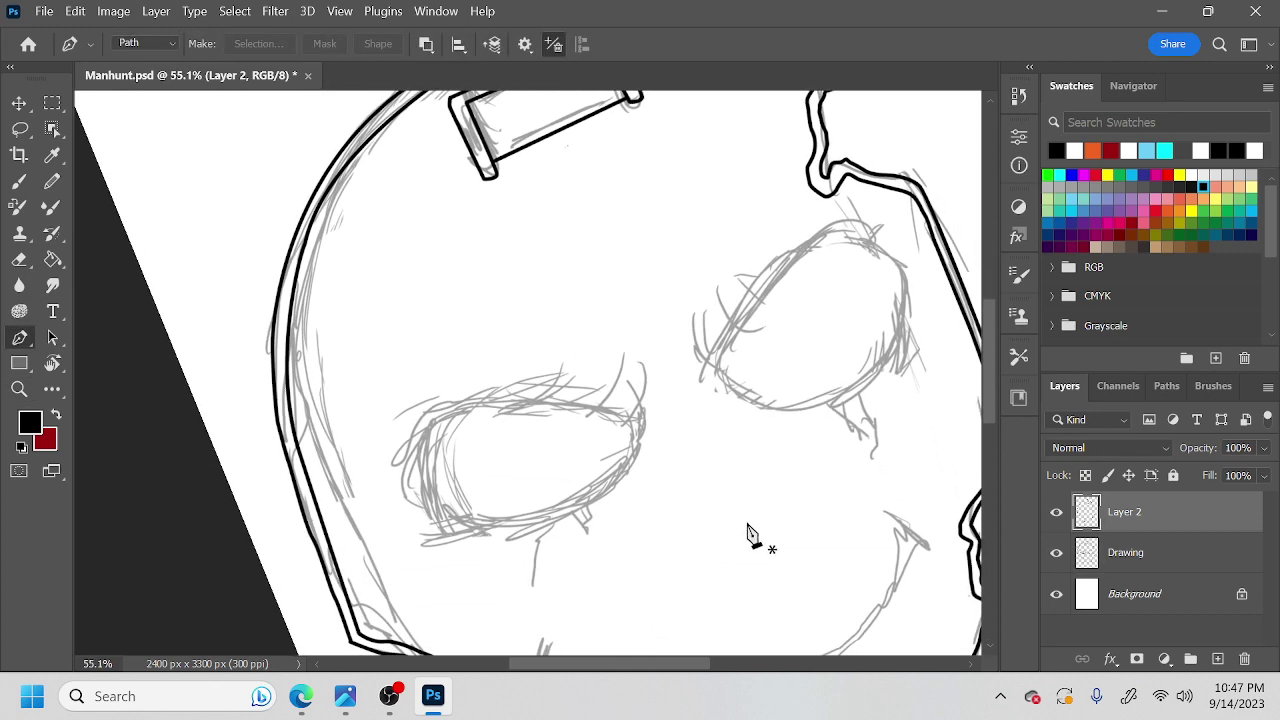
{"action": "key", "text": "r"}
{"action": "left_click_drag", "start_coordinate": [757, 509], "coordinate": [726, 483]}
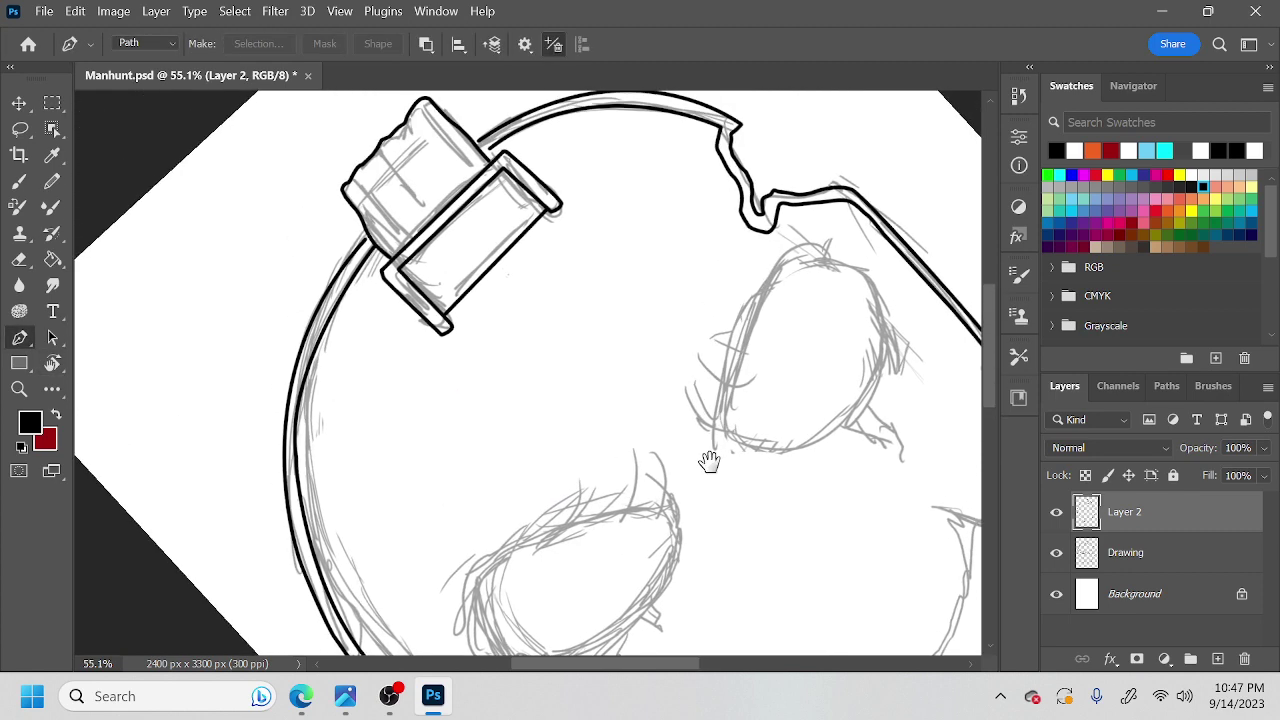
{"action": "left_click_drag", "start_coordinate": [712, 378], "coordinate": [713, 285]}
{"action": "left_click", "coordinate": [667, 410]}
{"action": "left_click_drag", "start_coordinate": [629, 423], "coordinate": [530, 456]}
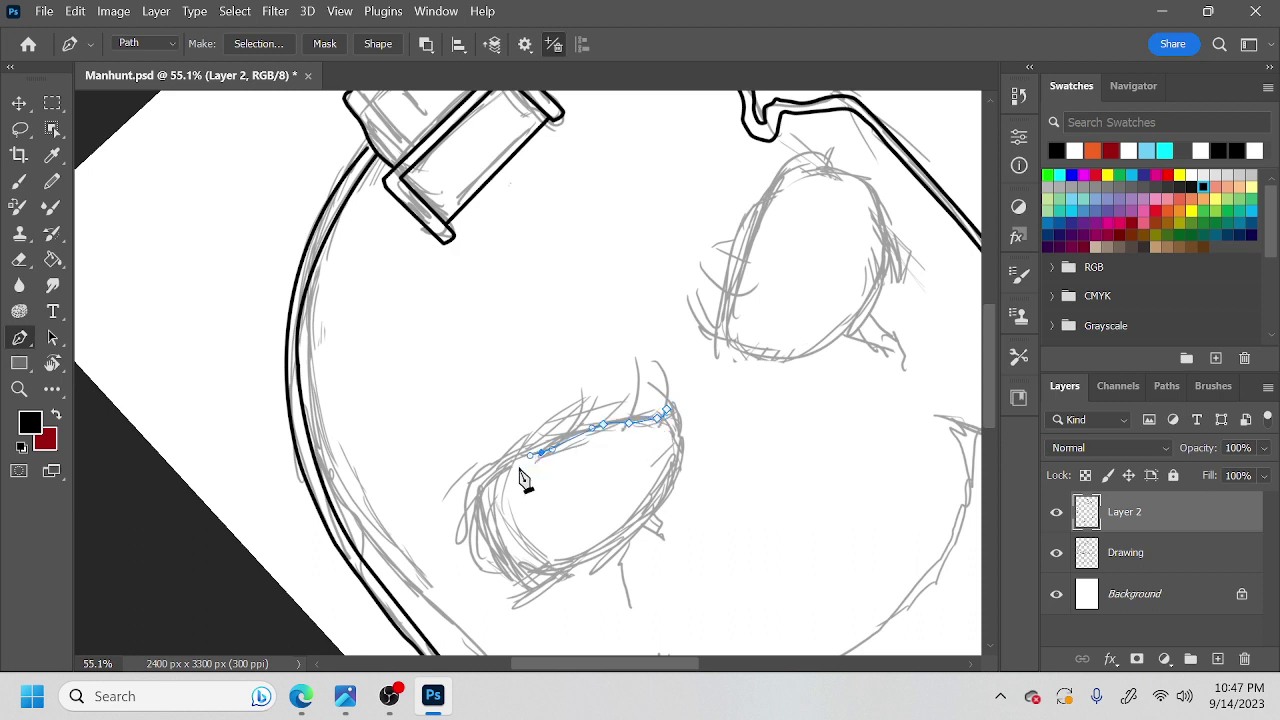
{"action": "left_click_drag", "start_coordinate": [481, 503], "coordinate": [479, 516]}
{"action": "key", "text": "F2"}
{"action": "key", "text": "Return"}
{"action": "key", "text": "Return"}
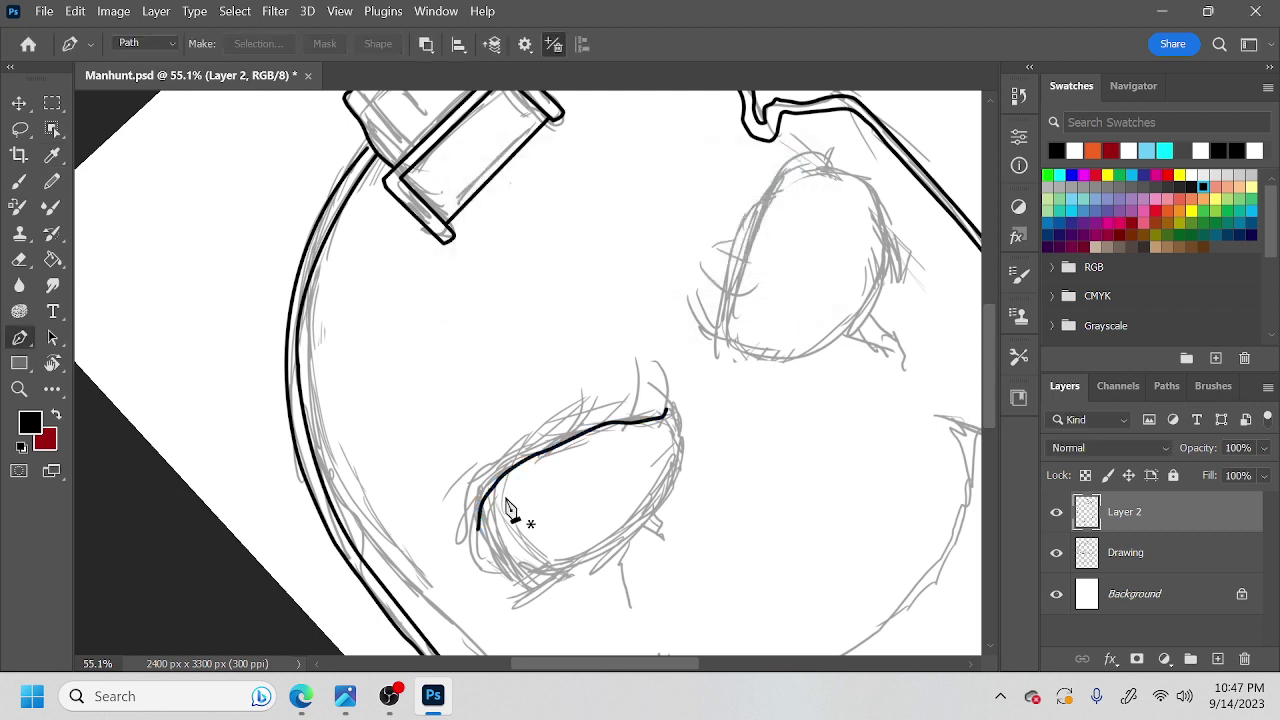
Close the left eye socket with a path around its lower edge and stroke it with the brush.
{"action": "left_click", "coordinate": [665, 414]}
{"action": "mouse_move", "coordinate": [673, 458]}
{"action": "left_mouse_down"}
{"action": "mouse_move", "coordinate": [640, 521]}
{"action": "mouse_move", "coordinate": [578, 572]}
{"action": "mouse_move", "coordinate": [530, 584]}
{"action": "mouse_move", "coordinate": [484, 550]}
{"action": "mouse_move", "coordinate": [490, 495]}
{"action": "left_mouse_up"}
{"action": "key", "text": "F2"}
{"action": "key", "text": "Return"}
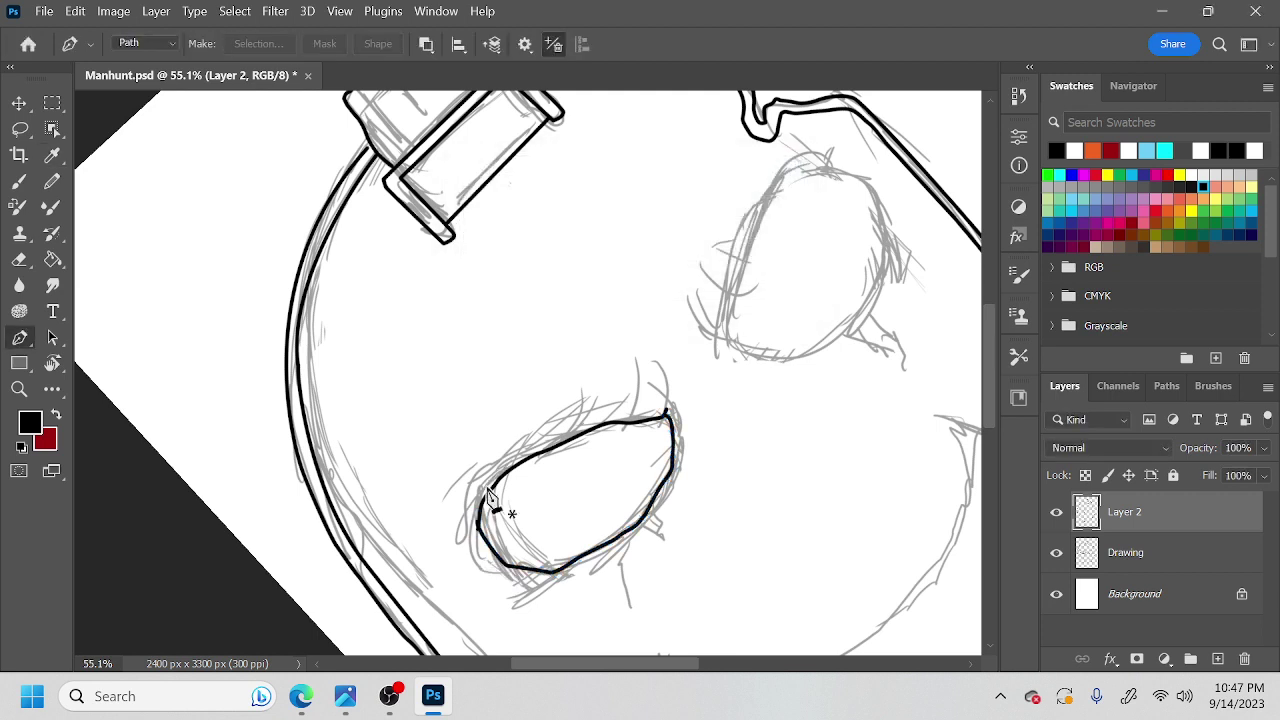
Trace the outline of the right eye socket with curved paths and stroke it with the brush.
{"action": "left_click_drag", "start_coordinate": [795, 440], "coordinate": [751, 498]}
{"action": "left_click", "coordinate": [683, 401]}
{"action": "mouse_move", "coordinate": [703, 310]}
{"action": "left_mouse_down"}
{"action": "mouse_move", "coordinate": [758, 224]}
{"action": "mouse_move", "coordinate": [811, 229]}
{"action": "mouse_move", "coordinate": [840, 283]}
{"action": "mouse_move", "coordinate": [822, 358]}
{"action": "left_mouse_up"}
{"action": "key", "text": "r"}
{"action": "left_click_drag", "start_coordinate": [832, 440], "coordinate": [487, 522]}
{"action": "key", "text": "space"}
{"action": "left_click_drag", "start_coordinate": [641, 388], "coordinate": [646, 317]}
{"action": "key", "text": "r"}
{"action": "left_click_drag", "start_coordinate": [713, 452], "coordinate": [683, 531]}
{"action": "left_click_drag", "start_coordinate": [451, 548], "coordinate": [449, 540]}
{"action": "left_click_drag", "start_coordinate": [447, 518], "coordinate": [501, 411]}
{"action": "key", "text": "F2"}
{"action": "key", "text": "Return"}
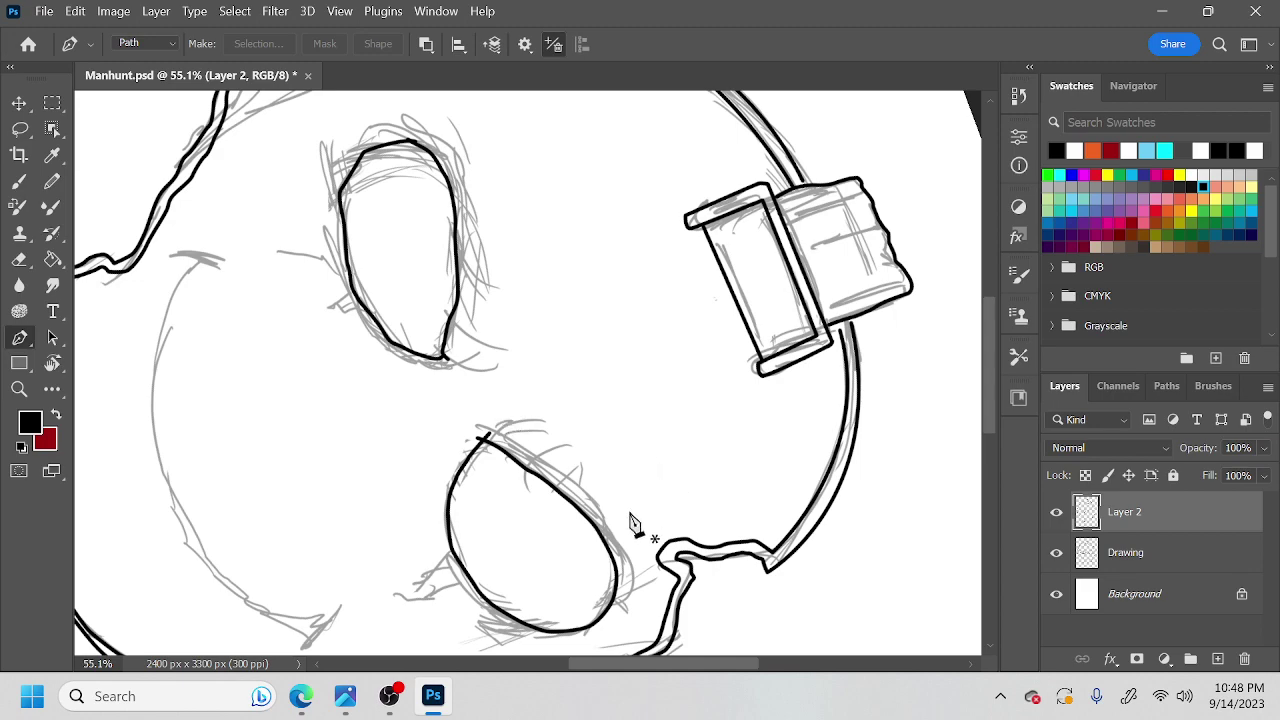
{"action": "key", "text": "r"}
{"action": "left_click_drag", "start_coordinate": [645, 555], "coordinate": [612, 167]}
{"action": "key", "text": "p"}
{"action": "left_click_drag", "start_coordinate": [731, 483], "coordinate": [774, 540]}
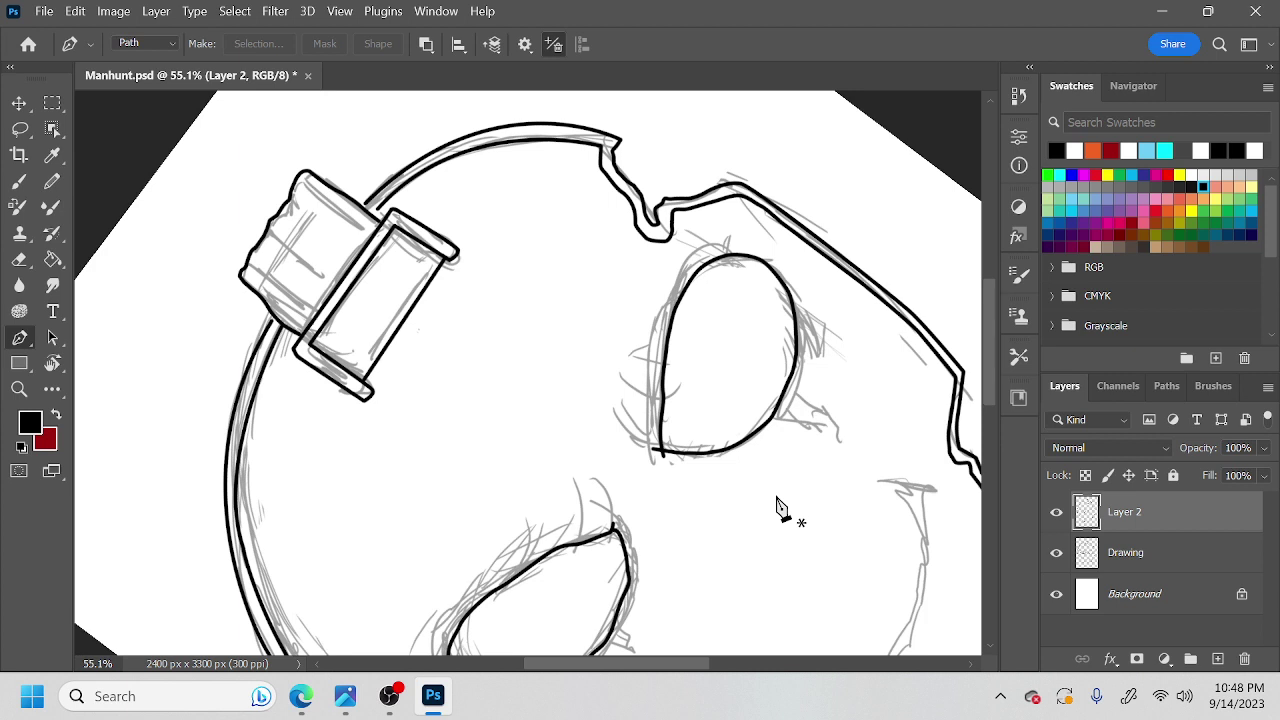
Try to ink a crescent-shaped inner contour inside the right eye socket with a stroked path, and undo the stroke.
{"action": "left_click", "coordinate": [670, 441]}
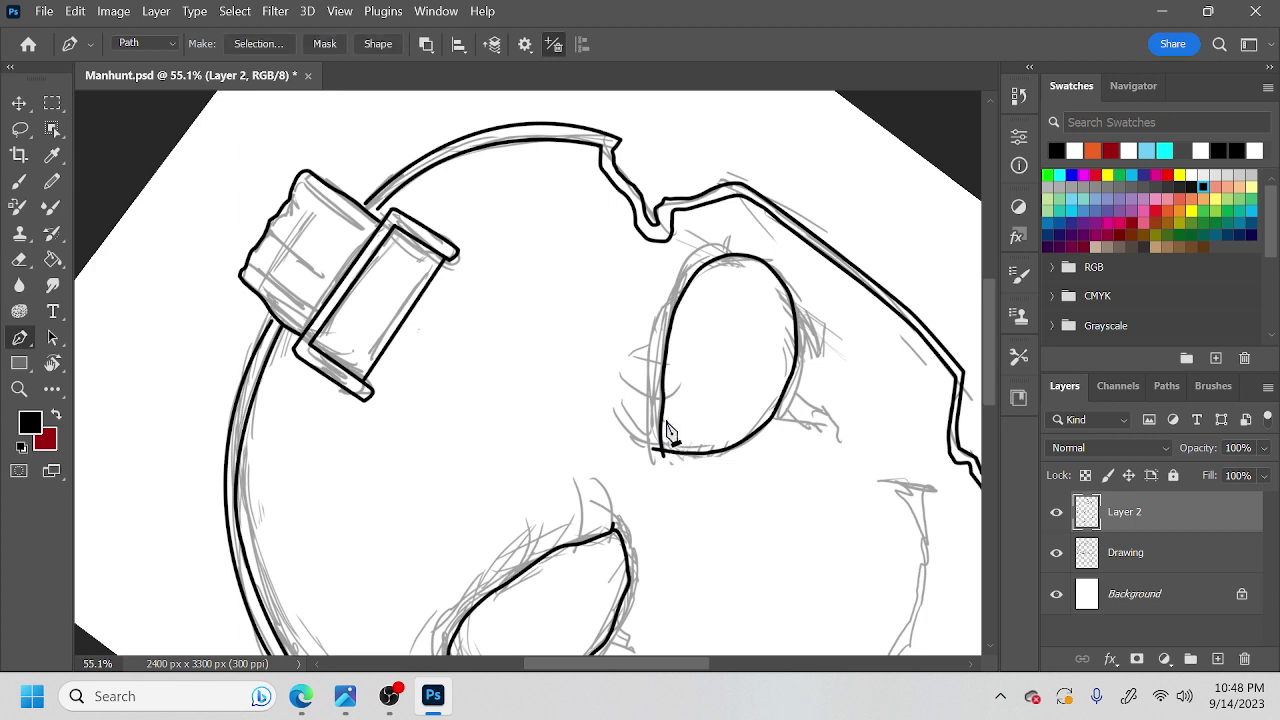
{"action": "left_click", "coordinate": [690, 298]}
{"action": "left_click_drag", "start_coordinate": [703, 292], "coordinate": [763, 276]}
{"action": "left_click", "coordinate": [774, 285]}
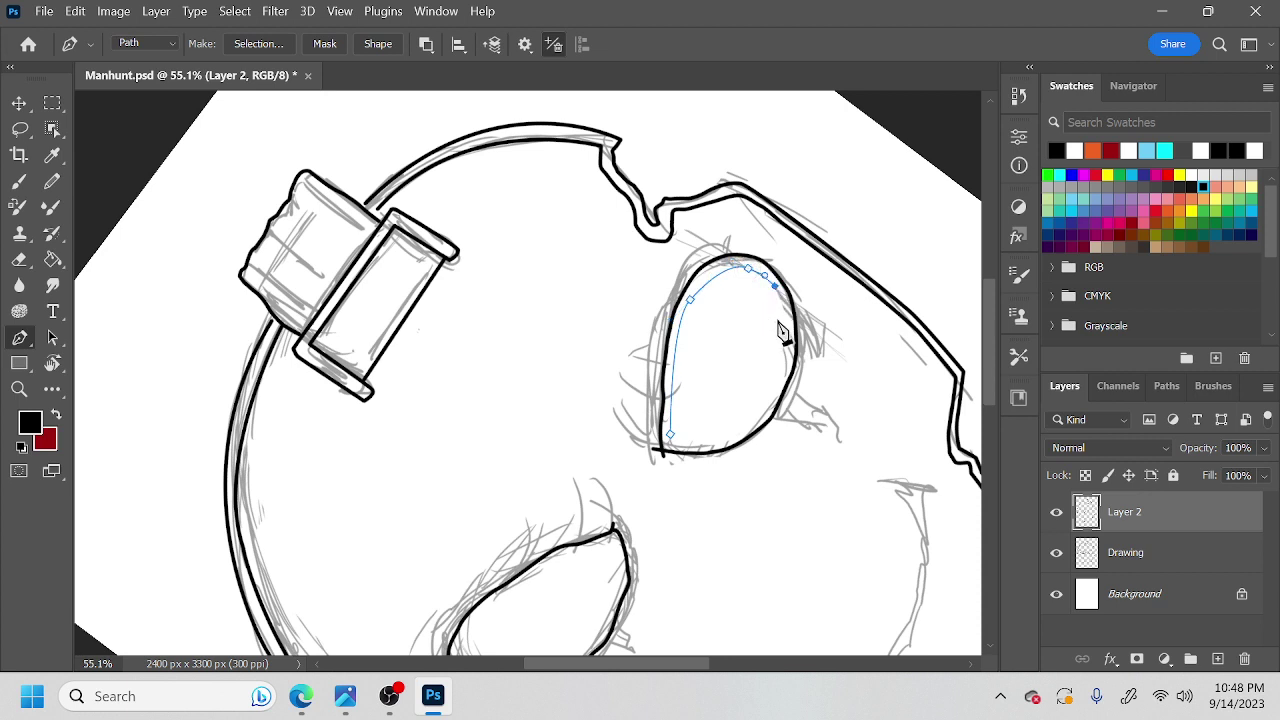
{"action": "left_click_drag", "start_coordinate": [773, 326], "coordinate": [735, 433]}
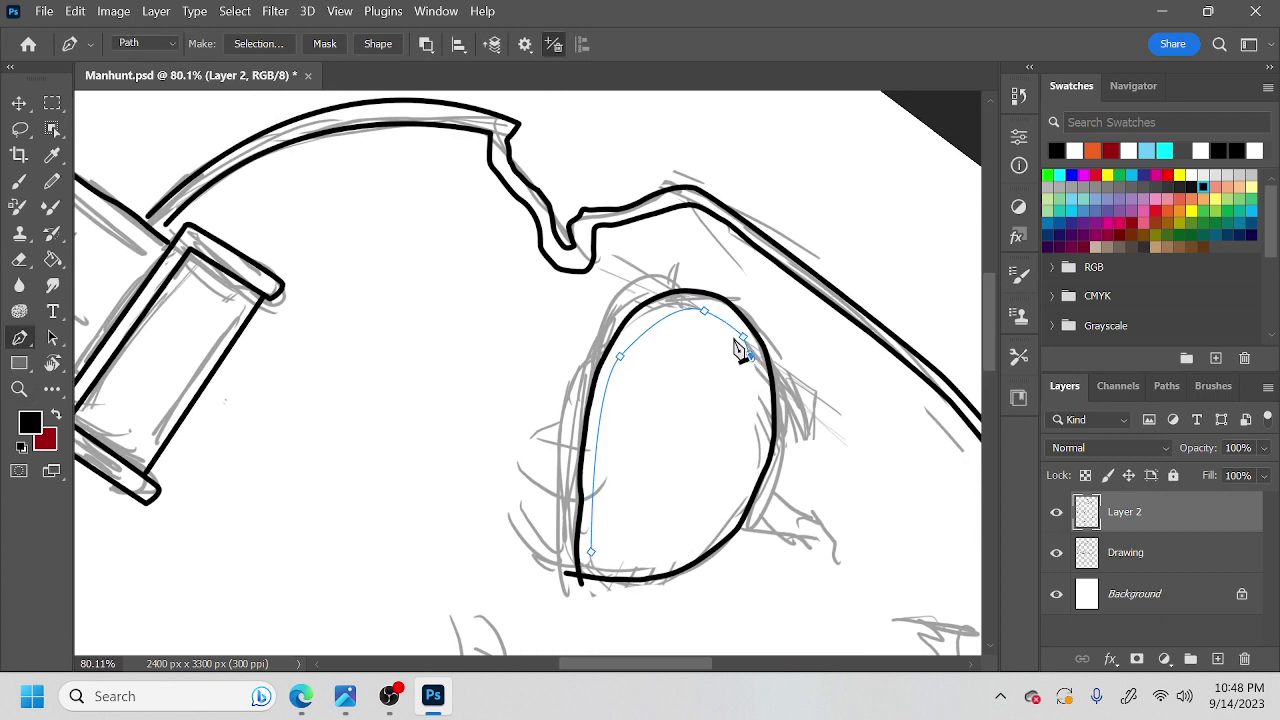
{"action": "key", "text": "r"}
{"action": "left_click_drag", "start_coordinate": [776, 374], "coordinate": [545, 140]}
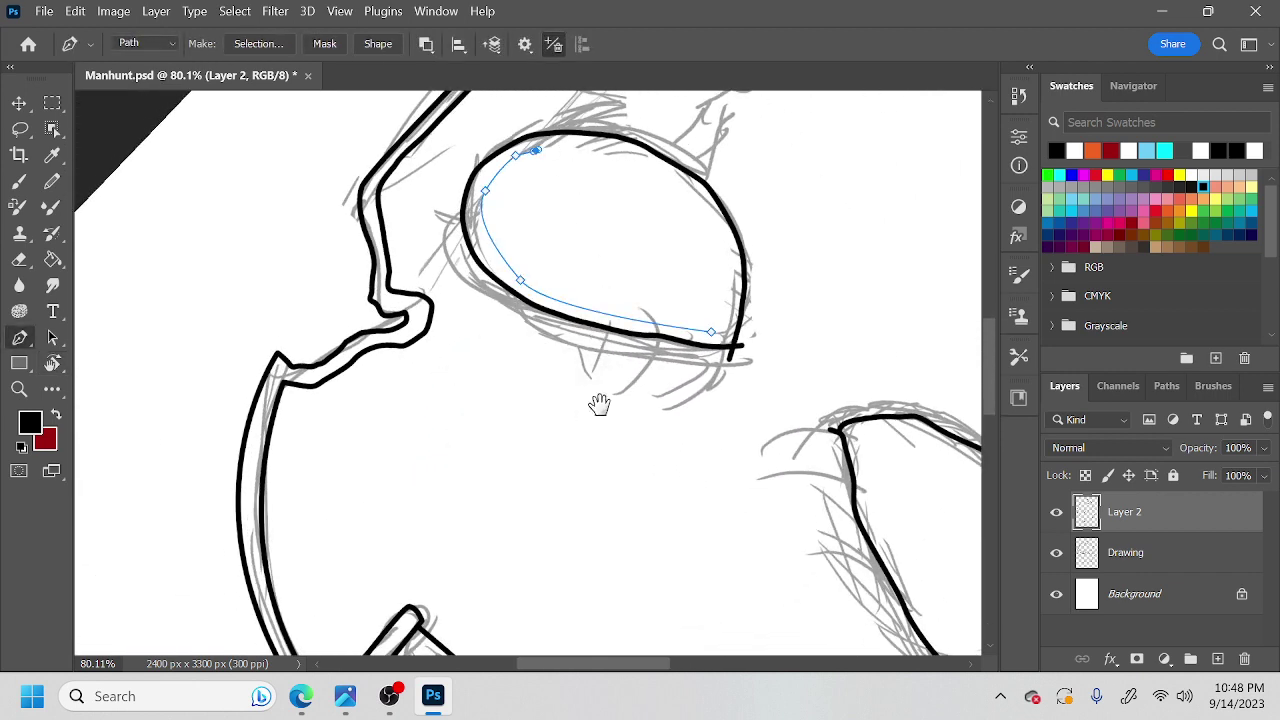
{"action": "left_click_drag", "start_coordinate": [588, 298], "coordinate": [602, 408]}
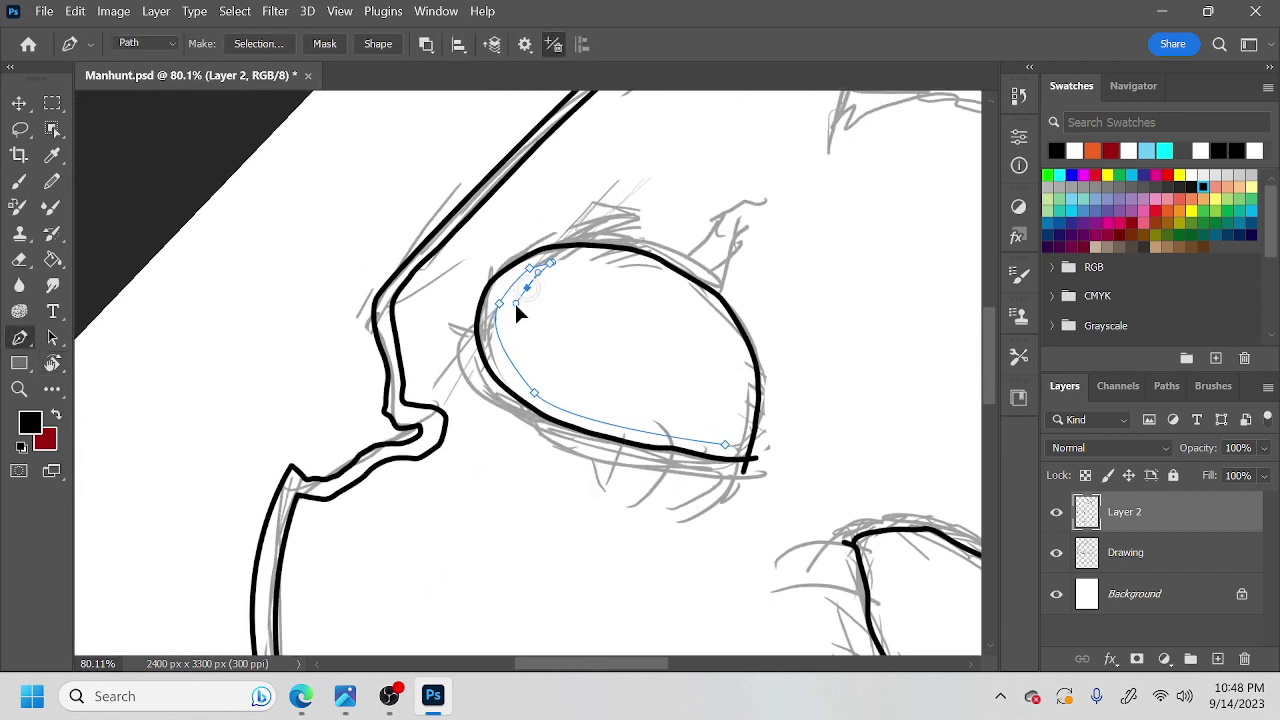
{"action": "left_click_drag", "start_coordinate": [528, 347], "coordinate": [574, 391]}
{"action": "left_click_drag", "start_coordinate": [655, 417], "coordinate": [678, 418]}
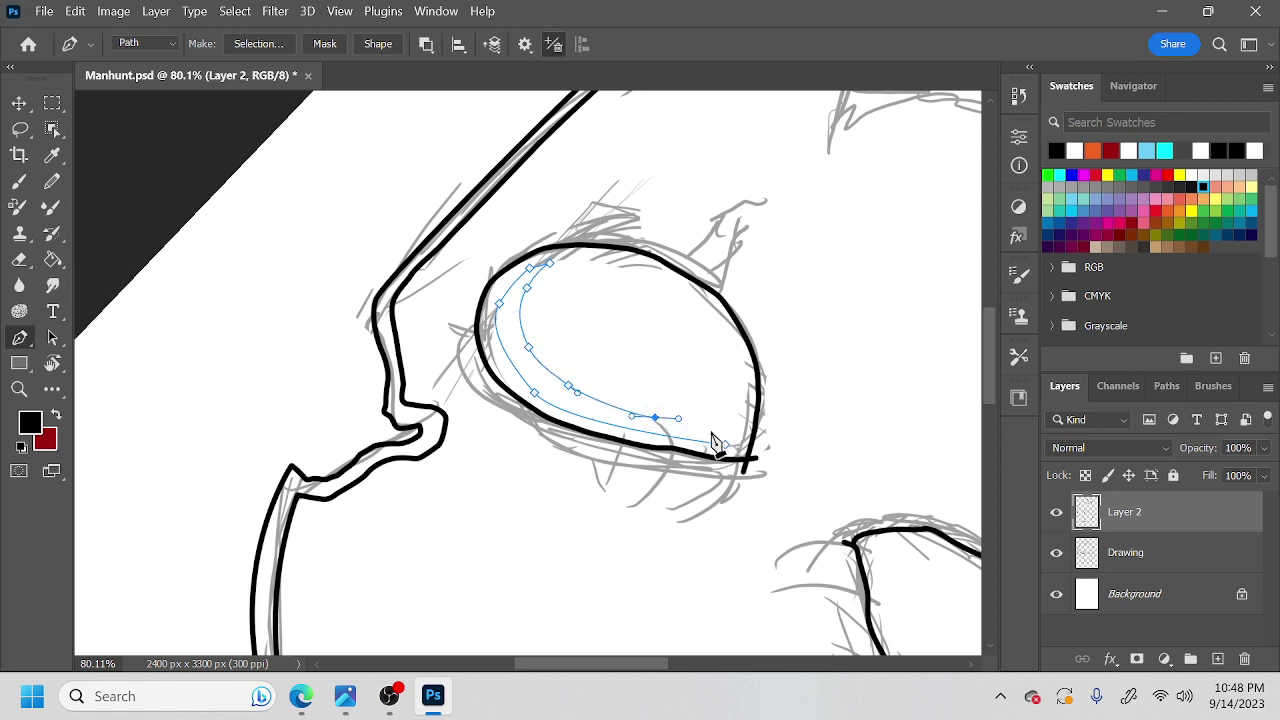
{"action": "key", "text": "ctrl+z"}
{"action": "left_click", "coordinate": [656, 426]}
{"action": "key", "text": "r"}
{"action": "left_click_drag", "start_coordinate": [808, 543], "coordinate": [580, 600]}
{"action": "left_click_drag", "start_coordinate": [674, 537], "coordinate": [636, 560]}
{"action": "key", "text": "p"}
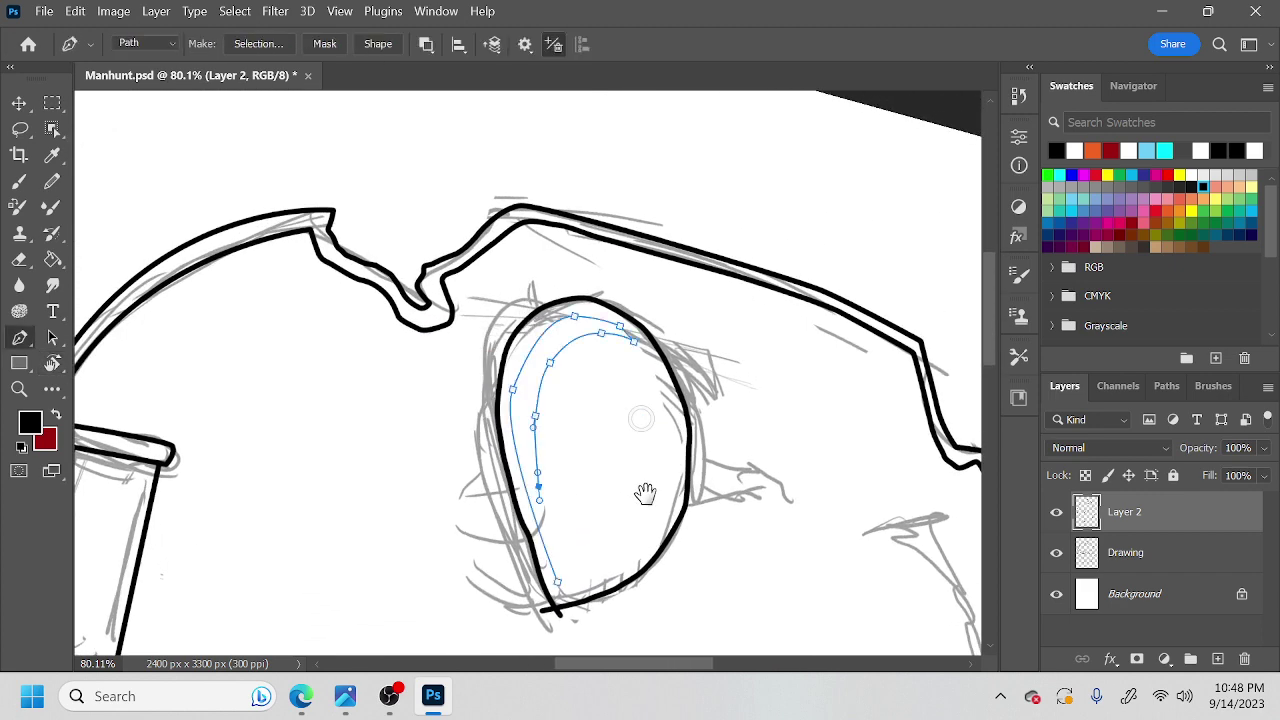
{"action": "left_click_drag", "start_coordinate": [649, 511], "coordinate": [606, 407]}
{"action": "left_click_drag", "start_coordinate": [550, 466], "coordinate": [551, 473]}
{"action": "left_click", "coordinate": [555, 484]}
{"action": "left_click", "coordinate": [549, 478]}
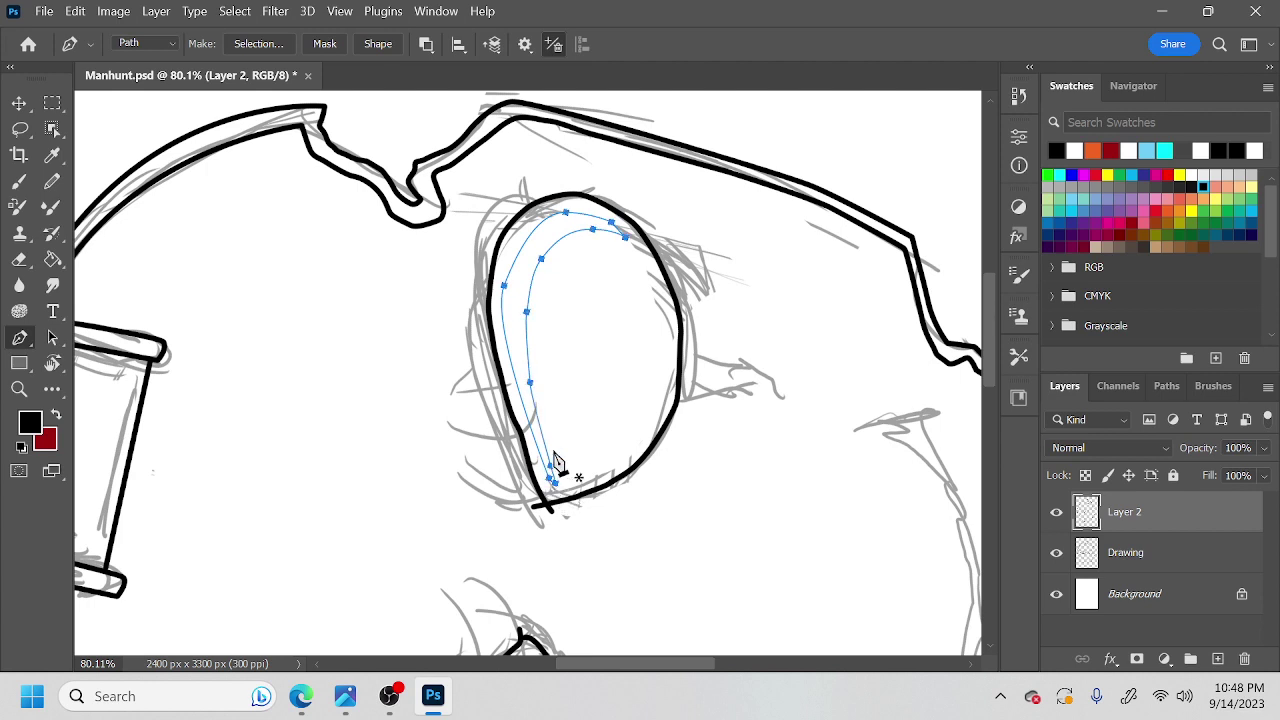
{"action": "key", "text": "Return"}
{"action": "key", "text": "Return"}
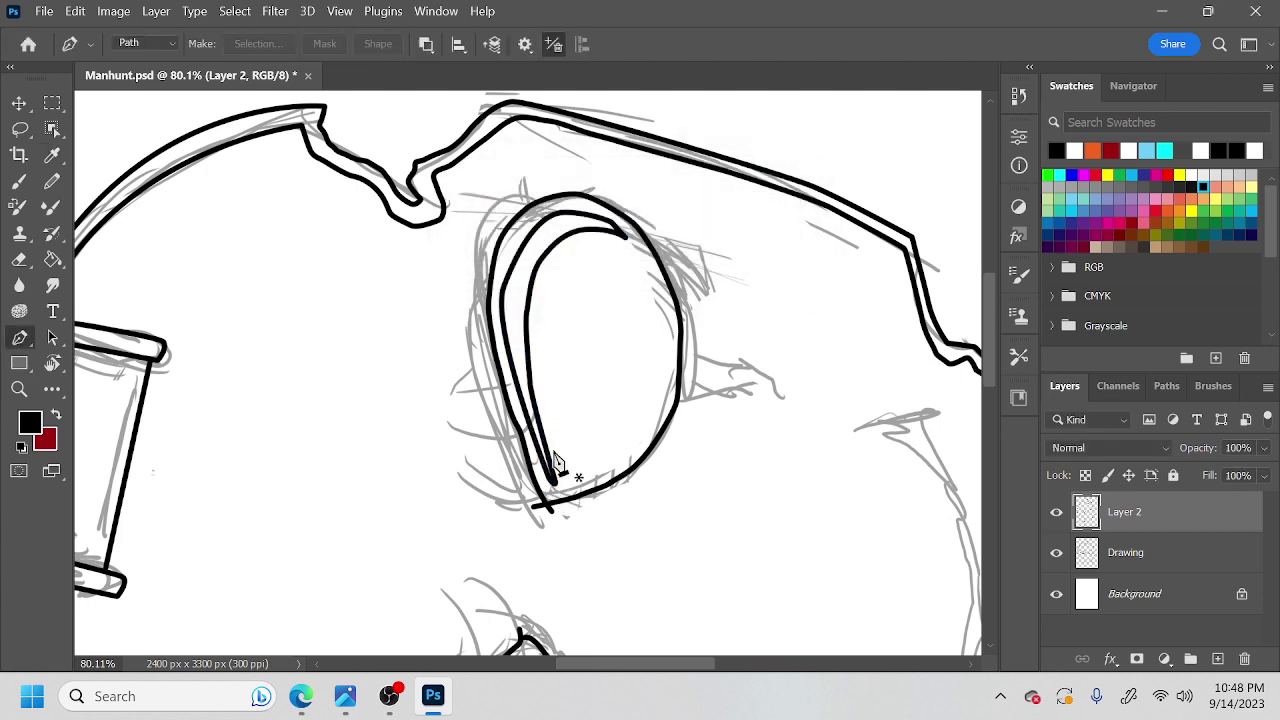
{"action": "key", "text": "ctrl+z"}
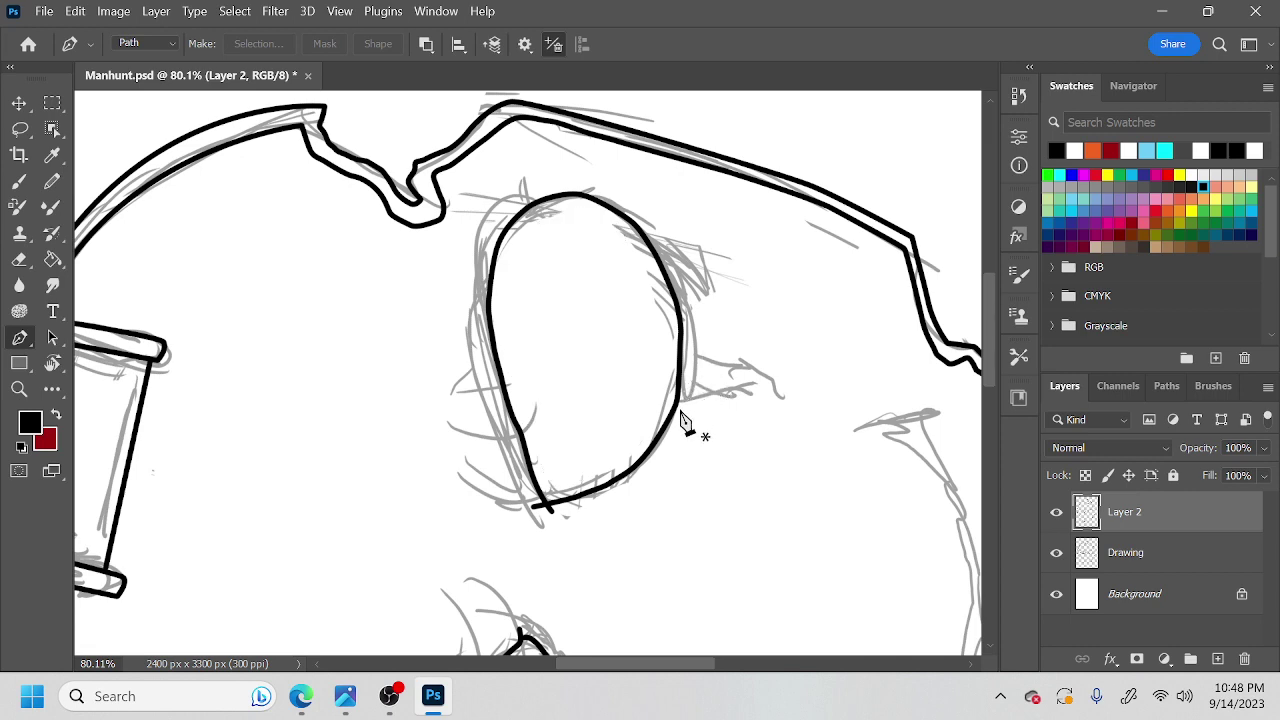
Trace an inner contour following the outline inside the right eye socket, stroke it with the brush and clear the path.
{"action": "key", "text": "r"}
{"action": "left_click_drag", "start_coordinate": [683, 412], "coordinate": [412, 397]}
{"action": "key", "text": "p"}
{"action": "left_click", "coordinate": [492, 249]}
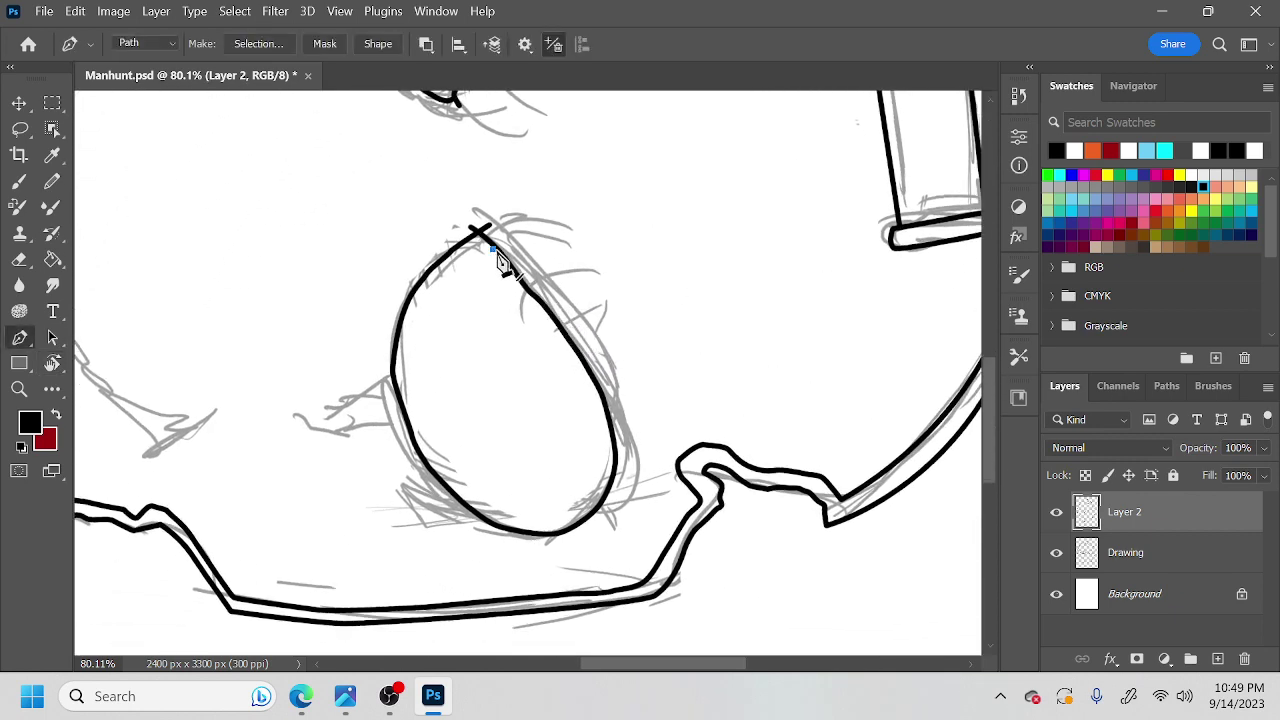
{"action": "left_click", "coordinate": [529, 309]}
{"action": "left_click", "coordinate": [558, 361]}
{"action": "left_click", "coordinate": [589, 442]}
{"action": "left_click", "coordinate": [593, 471]}
{"action": "left_click", "coordinate": [593, 485]}
{"action": "left_click", "coordinate": [585, 497]}
{"action": "left_click", "coordinate": [579, 504]}
{"action": "left_click", "coordinate": [572, 511]}
{"action": "left_click", "coordinate": [567, 515]}
{"action": "left_click", "coordinate": [546, 519]}
{"action": "left_click", "coordinate": [514, 517]}
{"action": "left_click", "coordinate": [468, 490]}
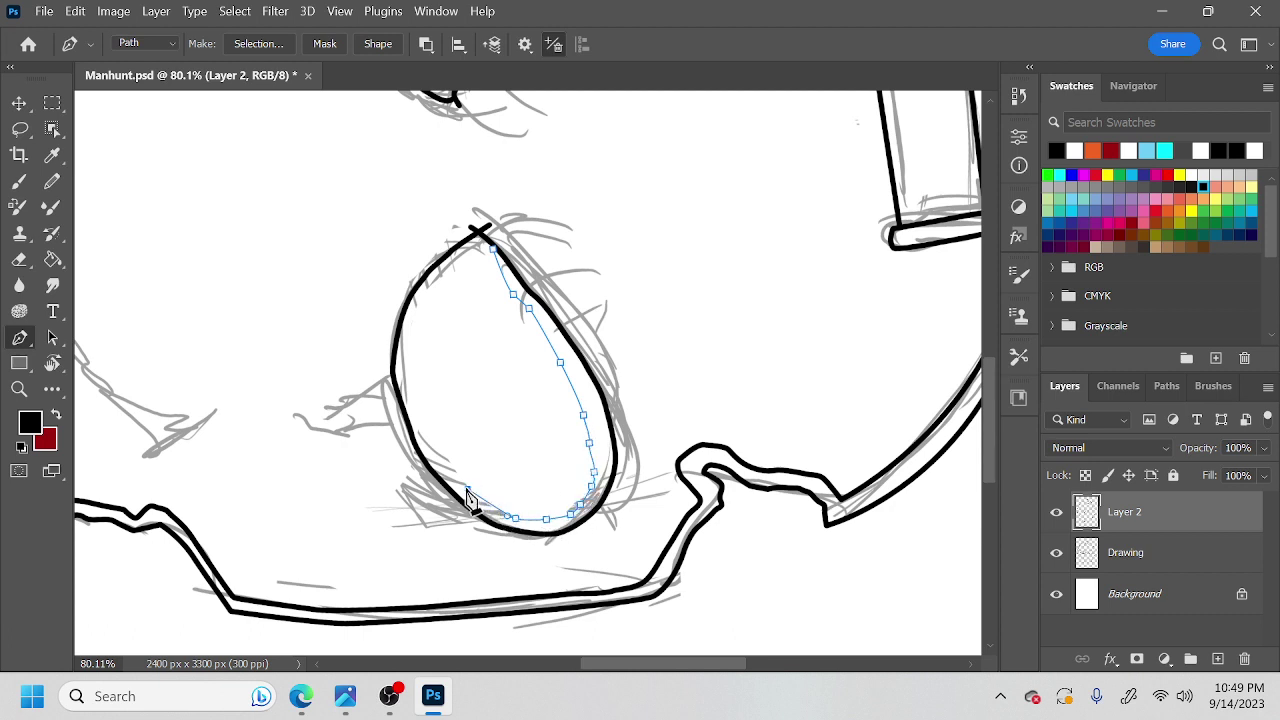
{"action": "left_click", "coordinate": [430, 433]}
{"action": "left_click", "coordinate": [417, 391]}
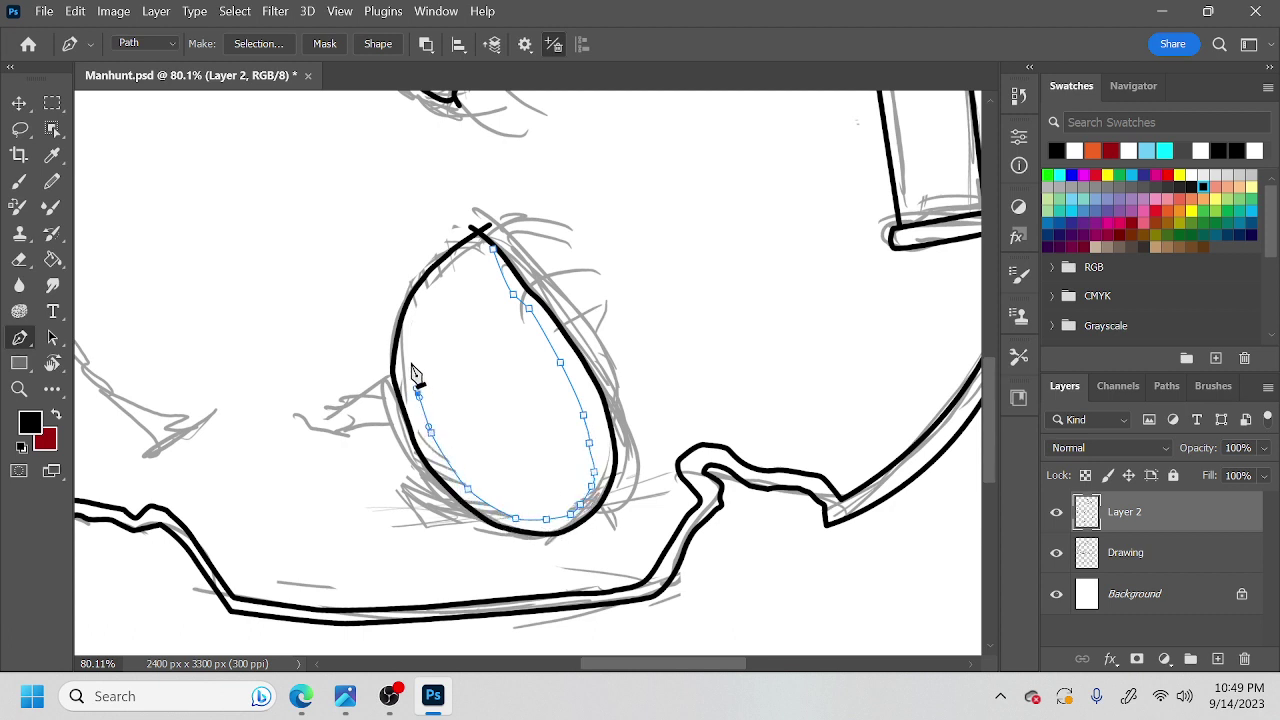
{"action": "left_click", "coordinate": [409, 354]}
{"action": "left_click", "coordinate": [411, 332]}
{"action": "key", "text": "ctrl+alt+s"}
{"action": "key", "text": "Return"}
{"action": "key", "text": "Return"}
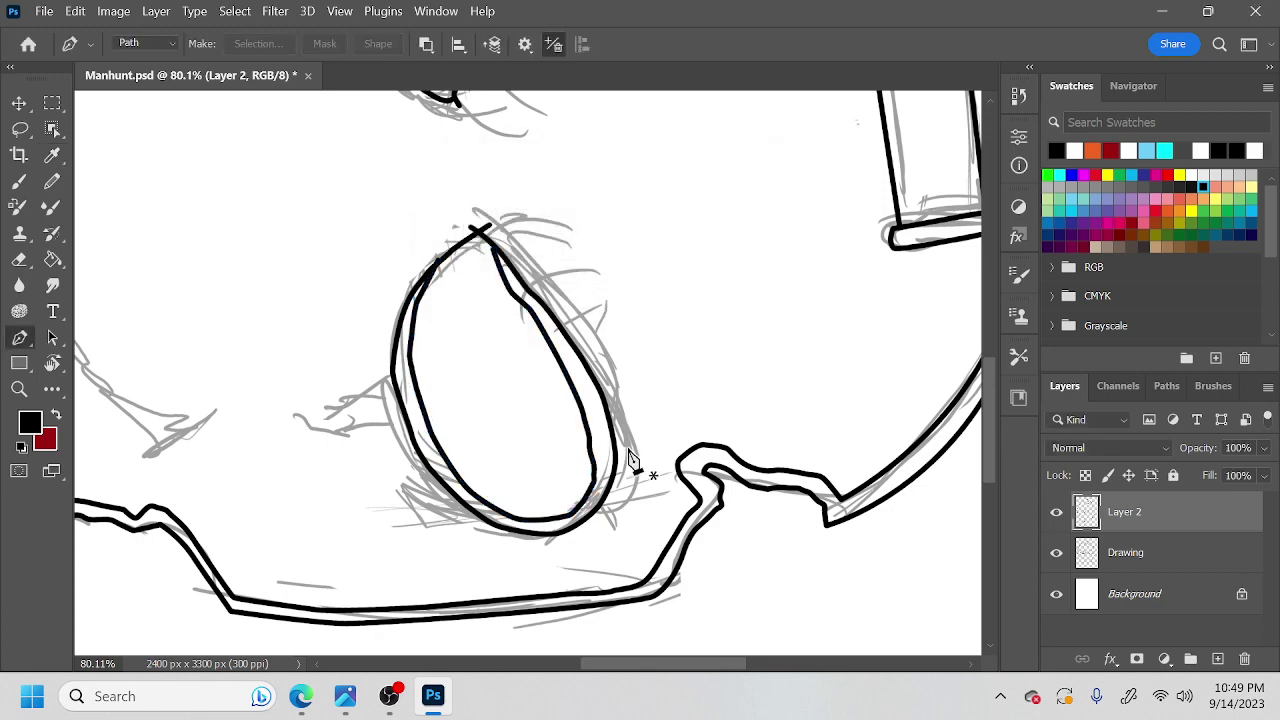
Add a short curved line just inside the right eye socket's lower inner contour and stroke it with the brush.
{"action": "key", "text": "r"}
{"action": "left_click_drag", "start_coordinate": [651, 457], "coordinate": [511, 138]}
{"action": "key", "text": "p"}
{"action": "key", "text": "space"}
{"action": "left_click_drag", "start_coordinate": [731, 383], "coordinate": [804, 370]}
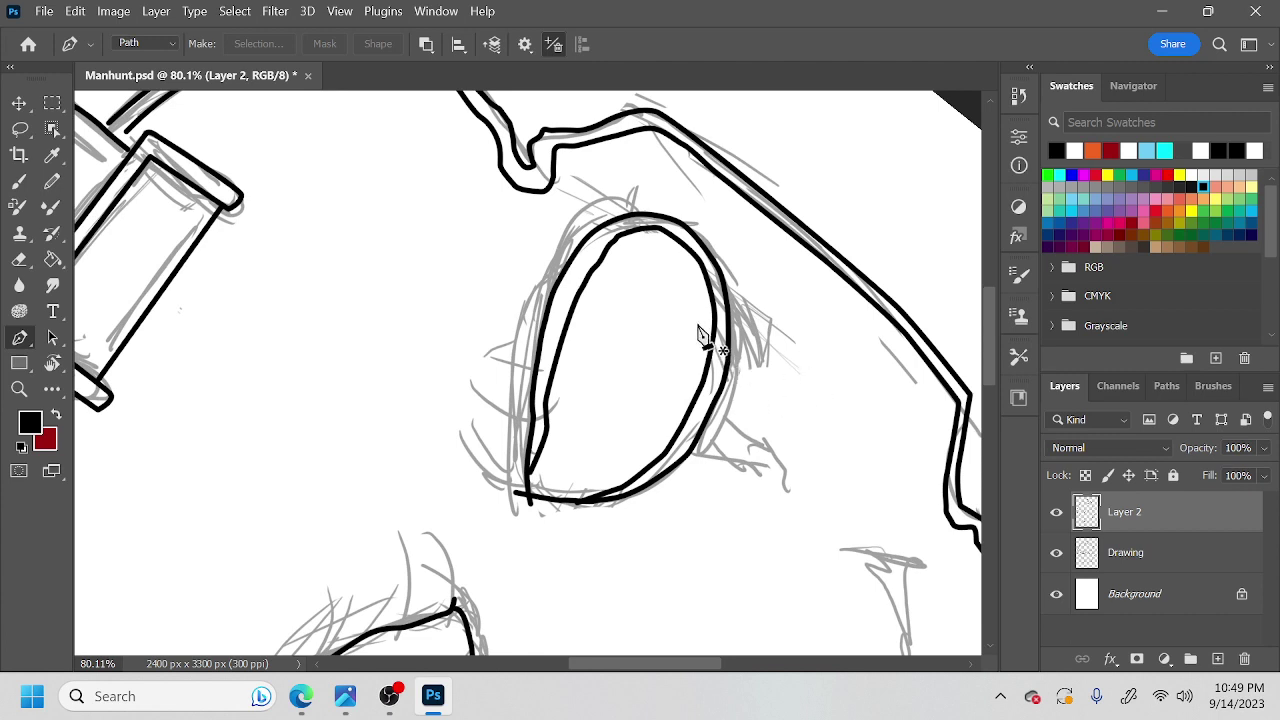
{"action": "left_click", "coordinate": [697, 308]}
{"action": "left_click_drag", "start_coordinate": [677, 408], "coordinate": [670, 428]}
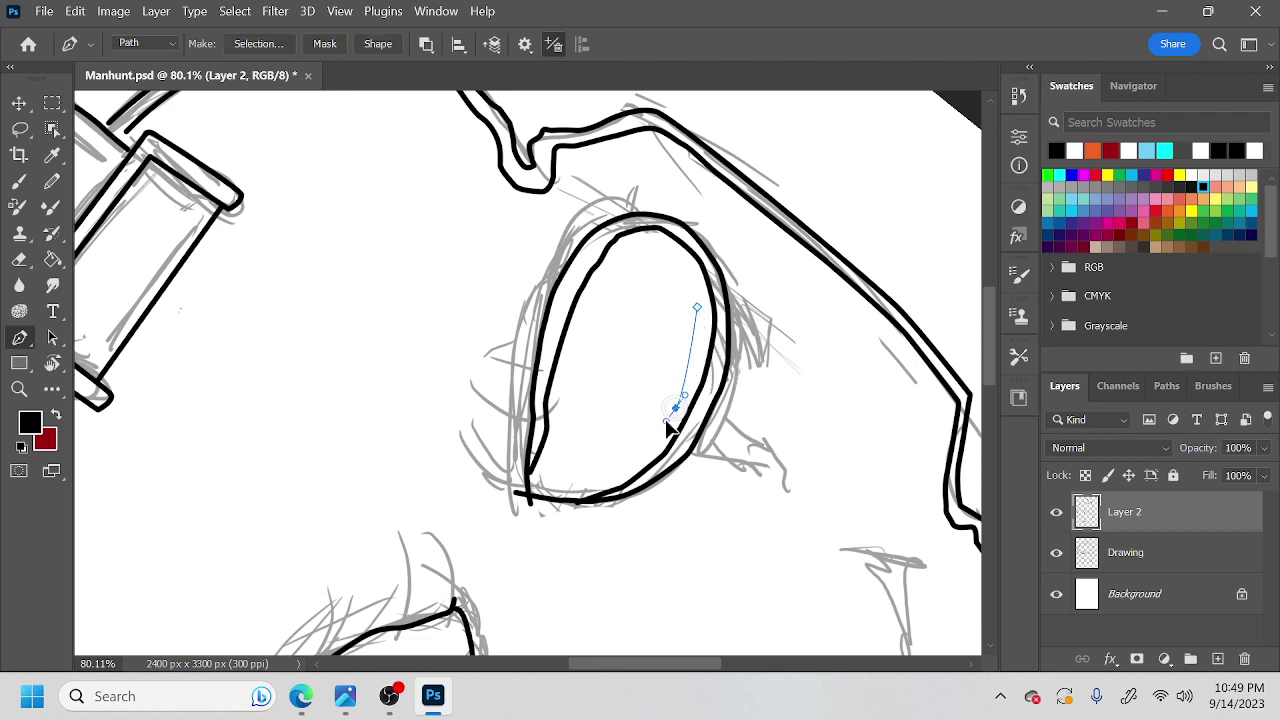
{"action": "key", "text": "ctrl+z"}
{"action": "left_click_drag", "start_coordinate": [666, 432], "coordinate": [573, 492]}
{"action": "key", "text": "Return"}
{"action": "key", "text": "Return"}
Trace the inner contour along the left eye socket's lower edge, stroke it with the brush and clear the path.
{"action": "left_click", "coordinate": [697, 321]}
{"action": "left_click_drag", "start_coordinate": [747, 517], "coordinate": [824, 311]}
{"action": "left_click_drag", "start_coordinate": [714, 471], "coordinate": [936, 384]}
{"action": "left_click", "coordinate": [758, 370]}
{"action": "left_click", "coordinate": [748, 399]}
{"action": "left_click", "coordinate": [740, 430]}
{"action": "left_click", "coordinate": [736, 443]}
{"action": "left_click", "coordinate": [730, 459]}
{"action": "left_click", "coordinate": [720, 476]}
{"action": "left_click", "coordinate": [699, 488]}
{"action": "left_click", "coordinate": [671, 509]}
{"action": "left_click", "coordinate": [658, 526]}
{"action": "left_click", "coordinate": [642, 540]}
{"action": "left_click", "coordinate": [617, 553]}
{"action": "left_click", "coordinate": [599, 554]}
{"action": "left_click", "coordinate": [573, 554]}
{"action": "left_click", "coordinate": [558, 555]}
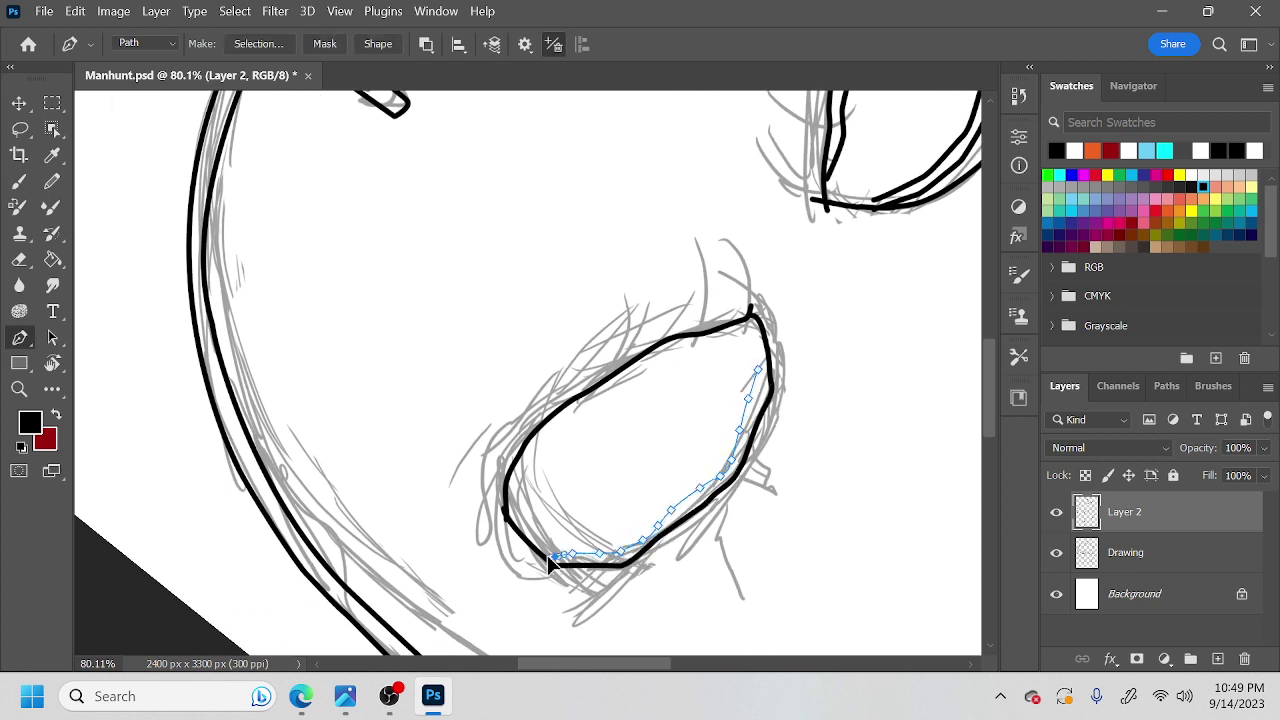
{"action": "left_click", "coordinate": [546, 556]}
{"action": "left_click", "coordinate": [570, 512]}
{"action": "key", "text": "Return"}
{"action": "key", "text": "Return"}
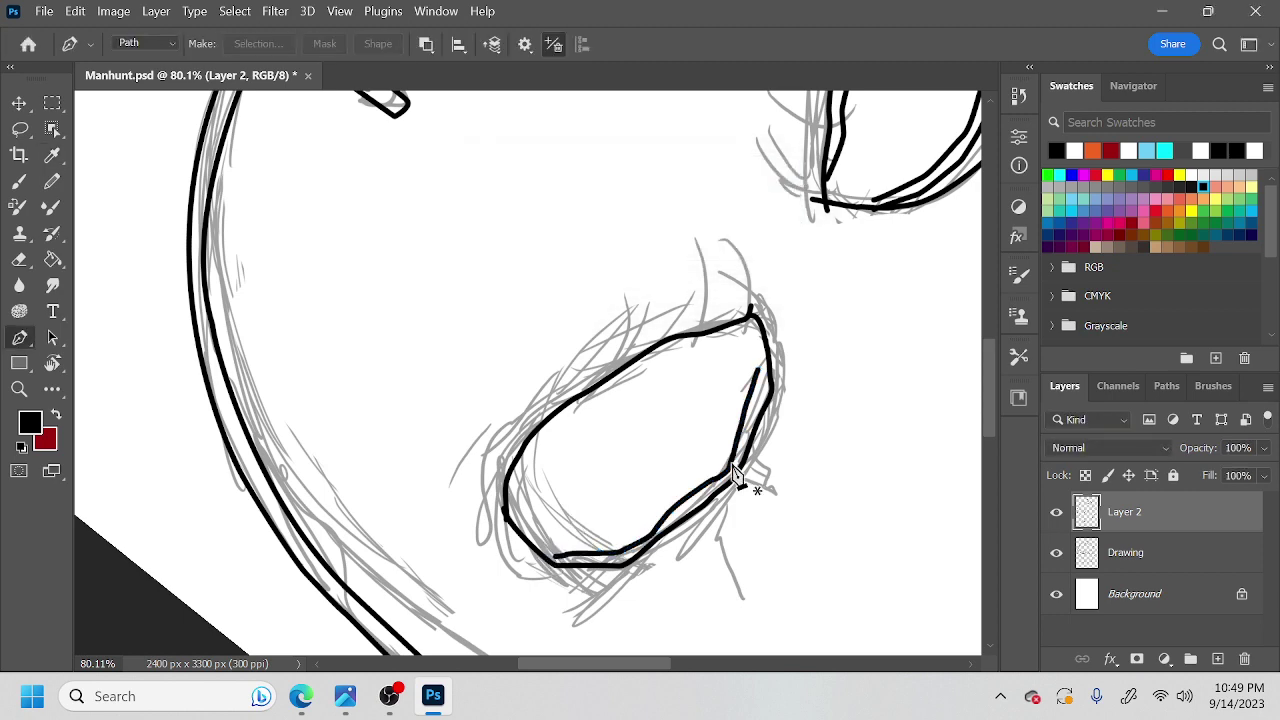
Trace the inner contour along the left eye socket's upper edge and stroke it with the brush.
{"action": "key", "text": "r"}
{"action": "mouse_move", "coordinate": [794, 466]}
{"action": "left_mouse_down"}
{"action": "mouse_move", "coordinate": [765, 400]}
{"action": "mouse_move", "coordinate": [771, 371]}
{"action": "left_mouse_up"}
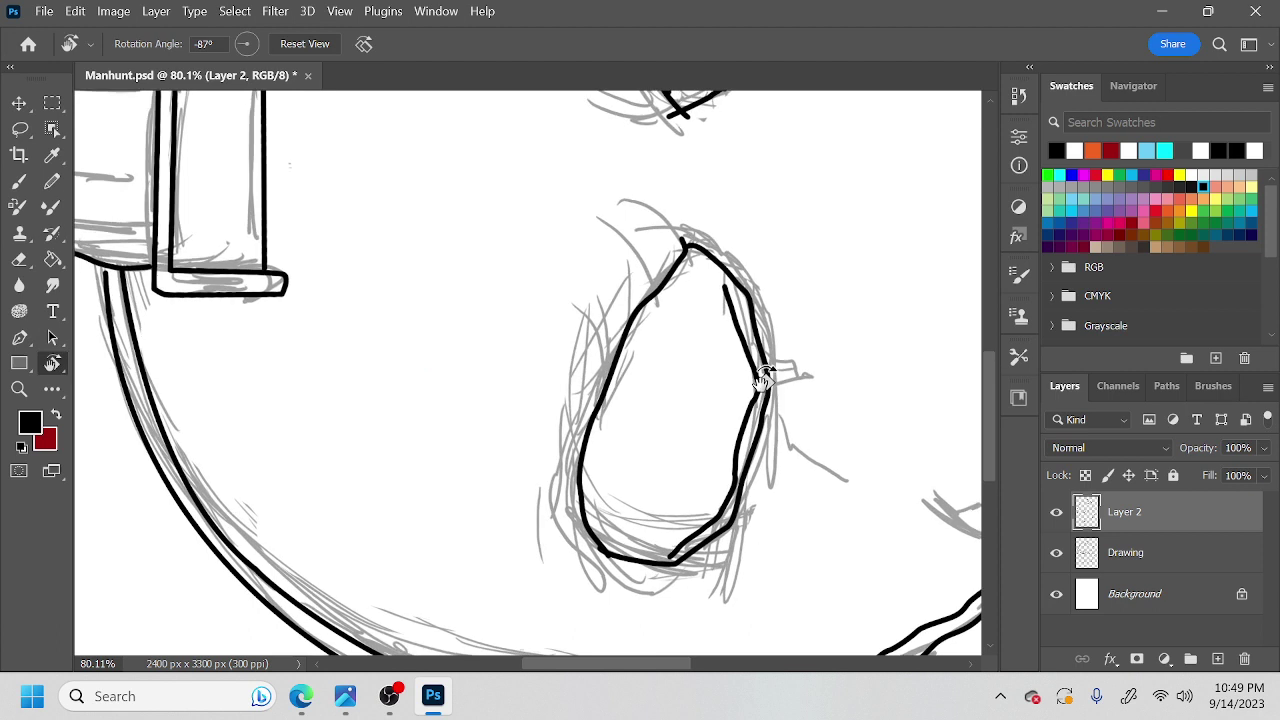
{"action": "key", "text": "p"}
{"action": "left_click", "coordinate": [691, 267]}
{"action": "left_click_drag", "start_coordinate": [687, 282], "coordinate": [683, 289]}
{"action": "mouse_move", "coordinate": [630, 380]}
{"action": "left_mouse_down"}
{"action": "mouse_move", "coordinate": [601, 450]}
{"action": "mouse_move", "coordinate": [603, 525]}
{"action": "left_mouse_up"}
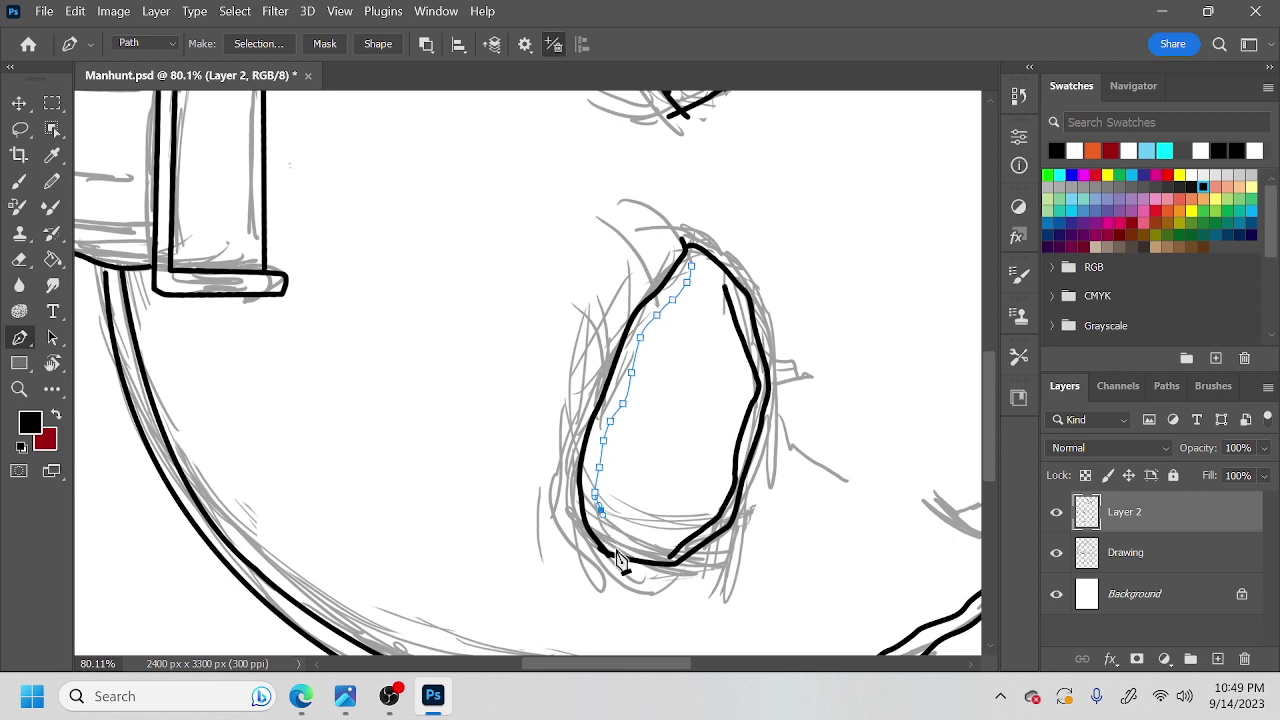
{"action": "key", "text": "ctrl+alt+s"}
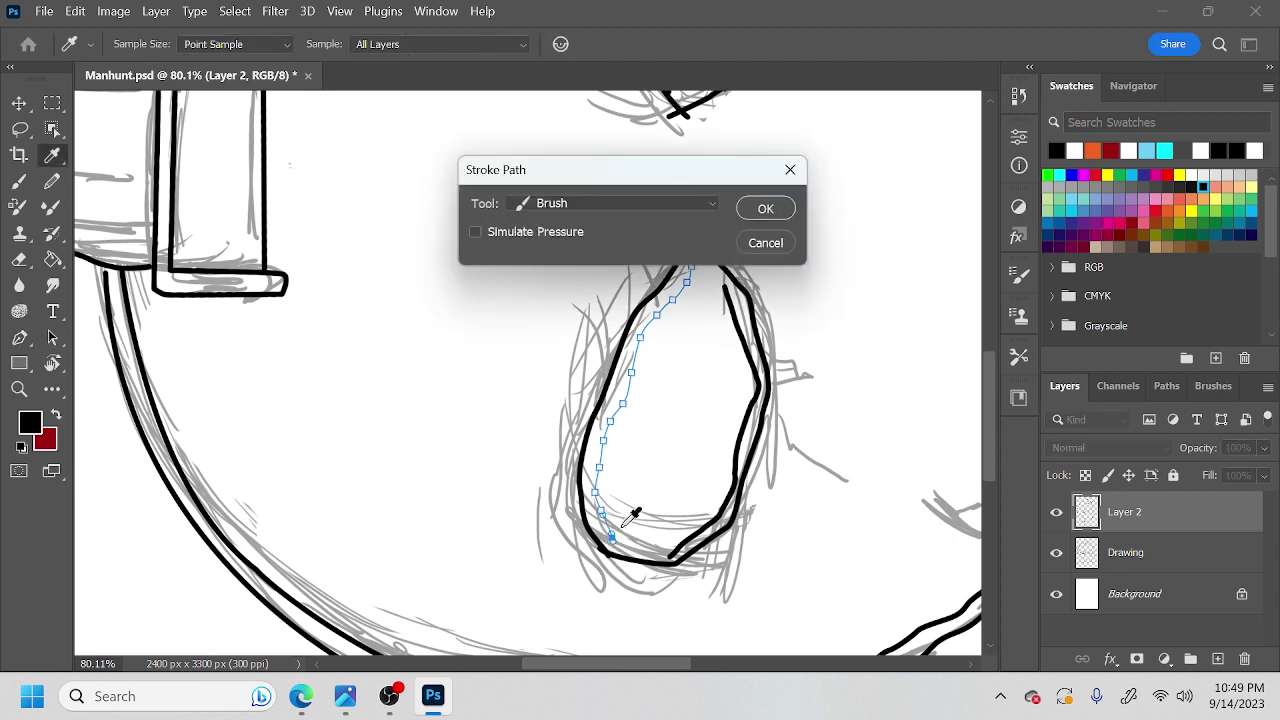
{"action": "key", "text": "Return"}
{"action": "key", "text": "Return"}
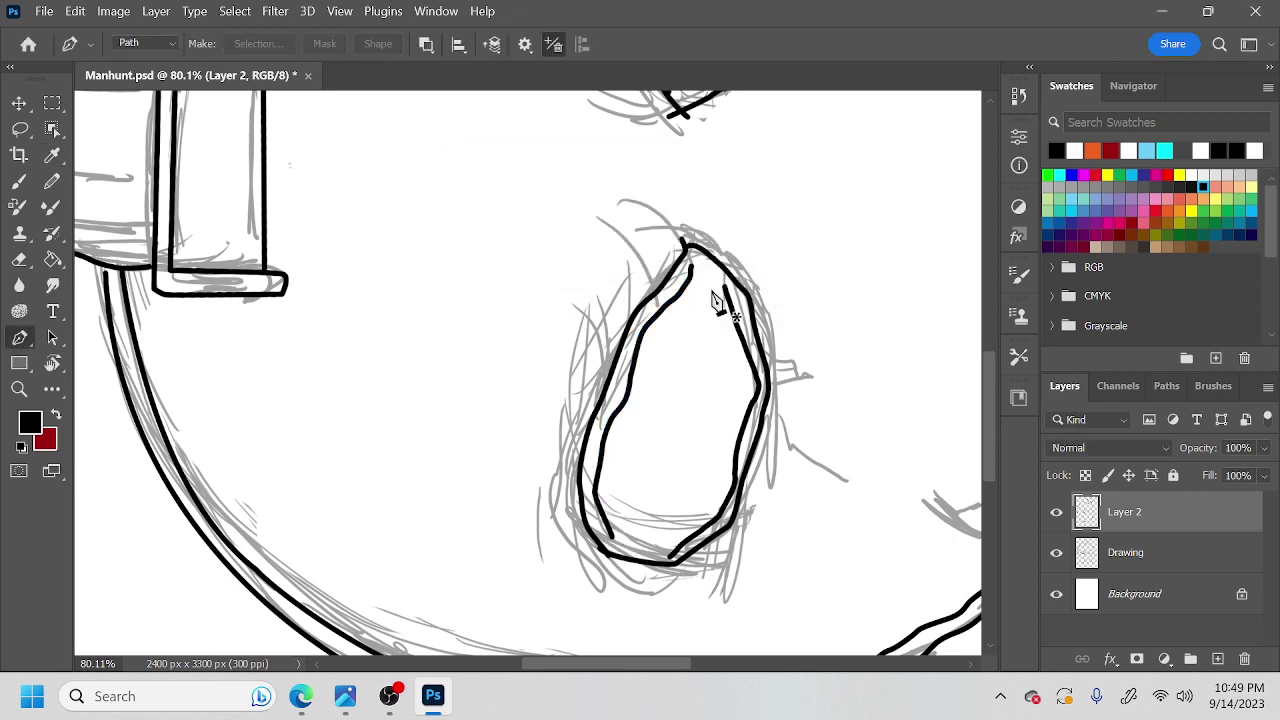
Draw a short curved crease path across the left corner of the mouth and stroke it with the brush.
{"action": "key", "text": "z"}
{"action": "left_click_drag", "start_coordinate": [734, 303], "coordinate": [655, 345]}
{"action": "left_click_drag", "start_coordinate": [829, 348], "coordinate": [860, 317]}
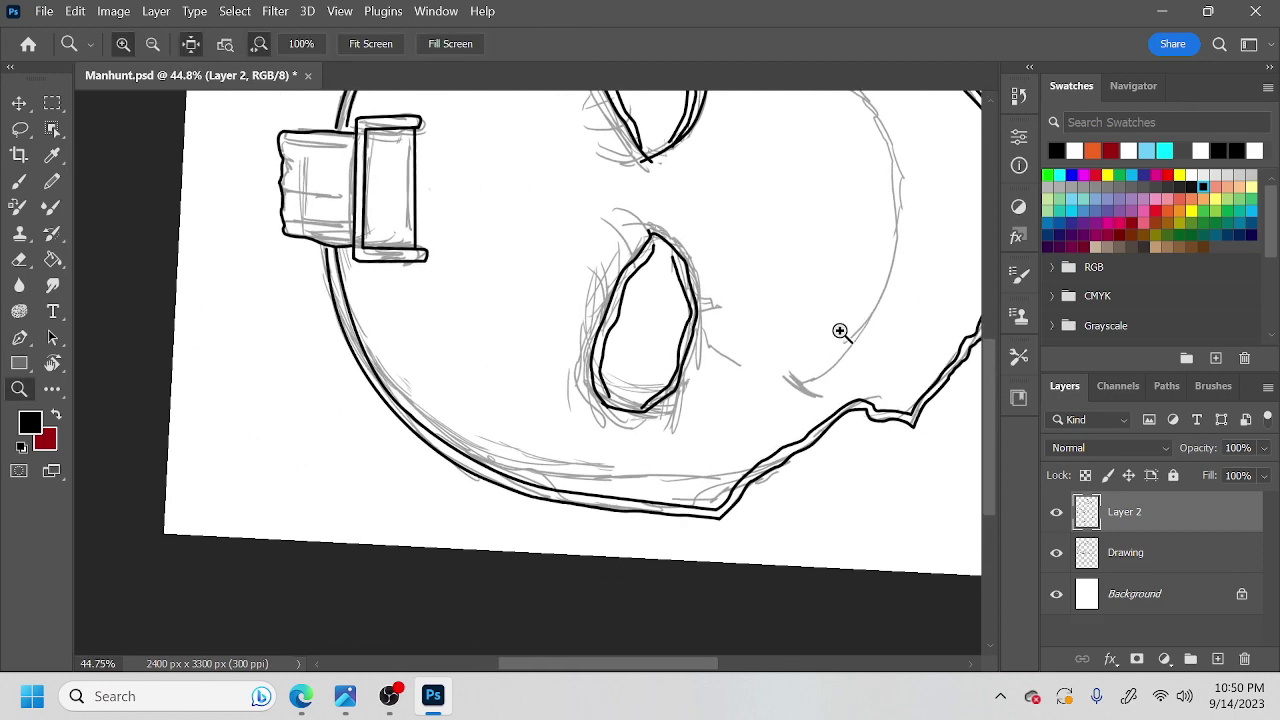
{"action": "scroll", "coordinate": [840, 331], "scroll_direction": "up", "scroll_amount": 4}
{"action": "key", "text": "p"}
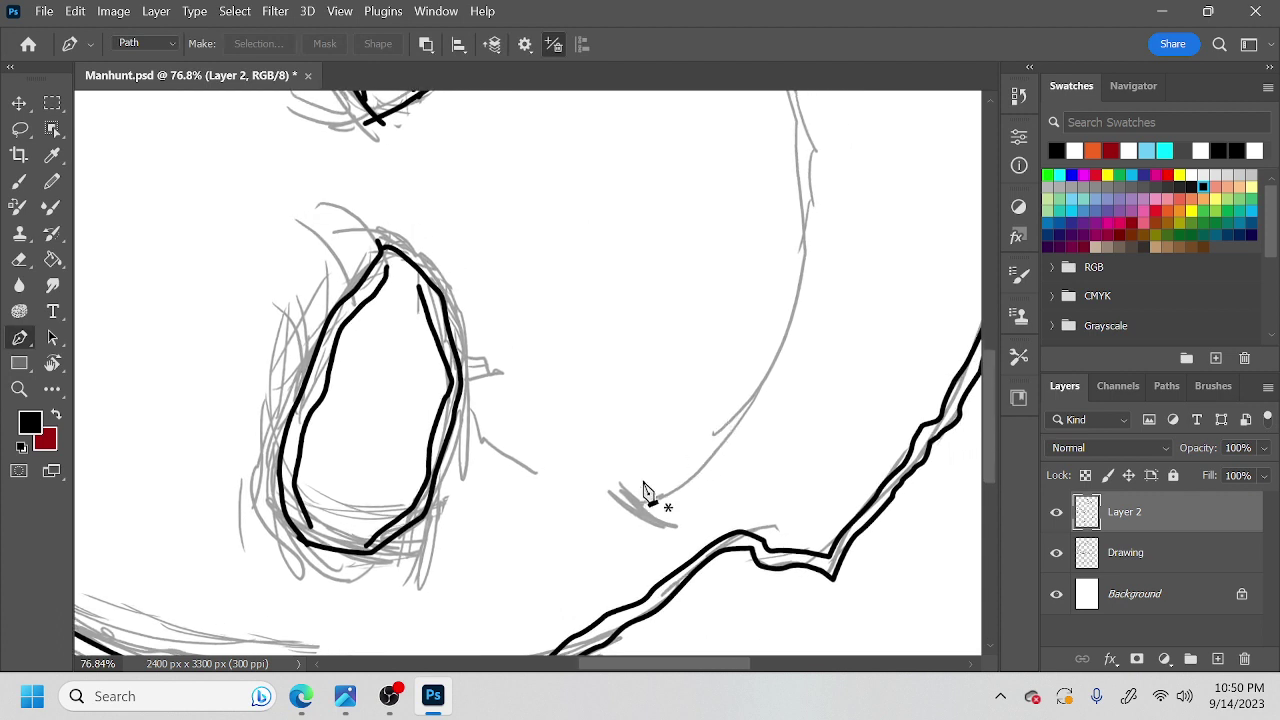
{"action": "left_click", "coordinate": [617, 488]}
{"action": "left_click_drag", "start_coordinate": [682, 527], "coordinate": [686, 523]}
{"action": "key", "text": "F2"}
{"action": "key", "text": "Return"}
{"action": "key", "text": "Return"}
Trace the smile line with a curved path from the left mouth corner to the right mouth corner.
{"action": "left_click", "coordinate": [634, 508]}
{"action": "left_click_drag", "start_coordinate": [747, 452], "coordinate": [691, 517]}
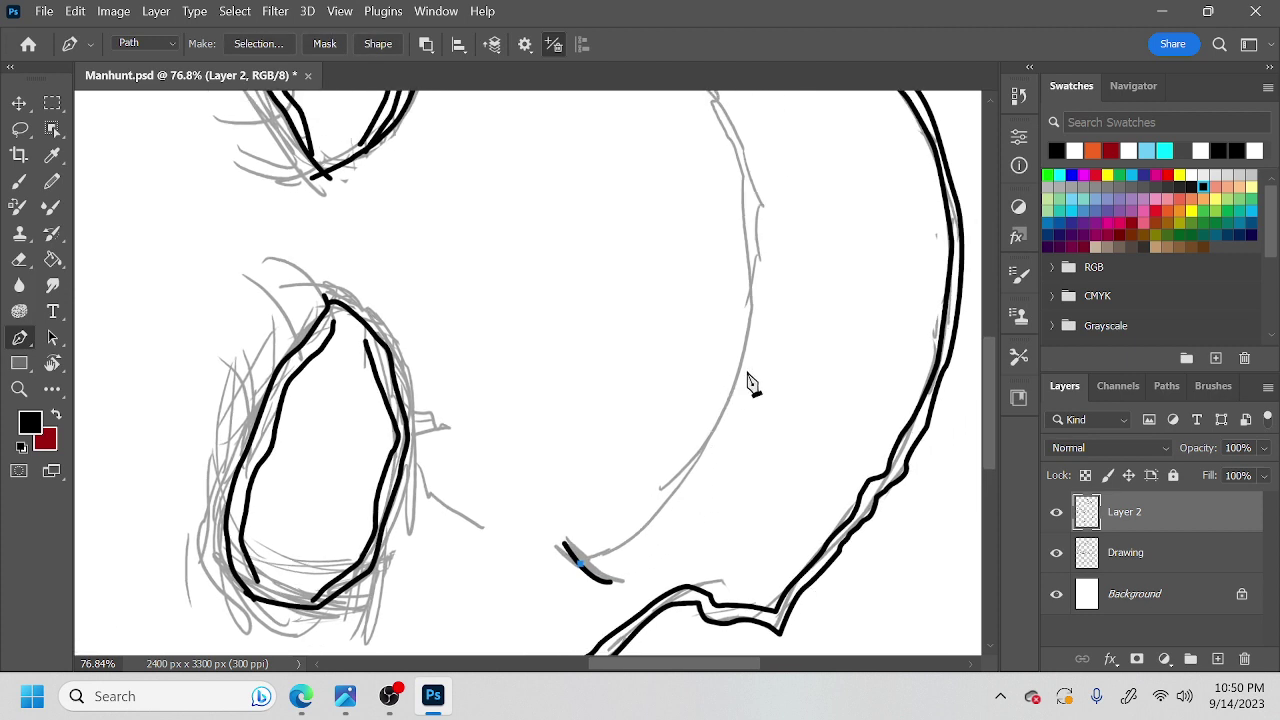
{"action": "left_click_drag", "start_coordinate": [740, 368], "coordinate": [743, 471]}
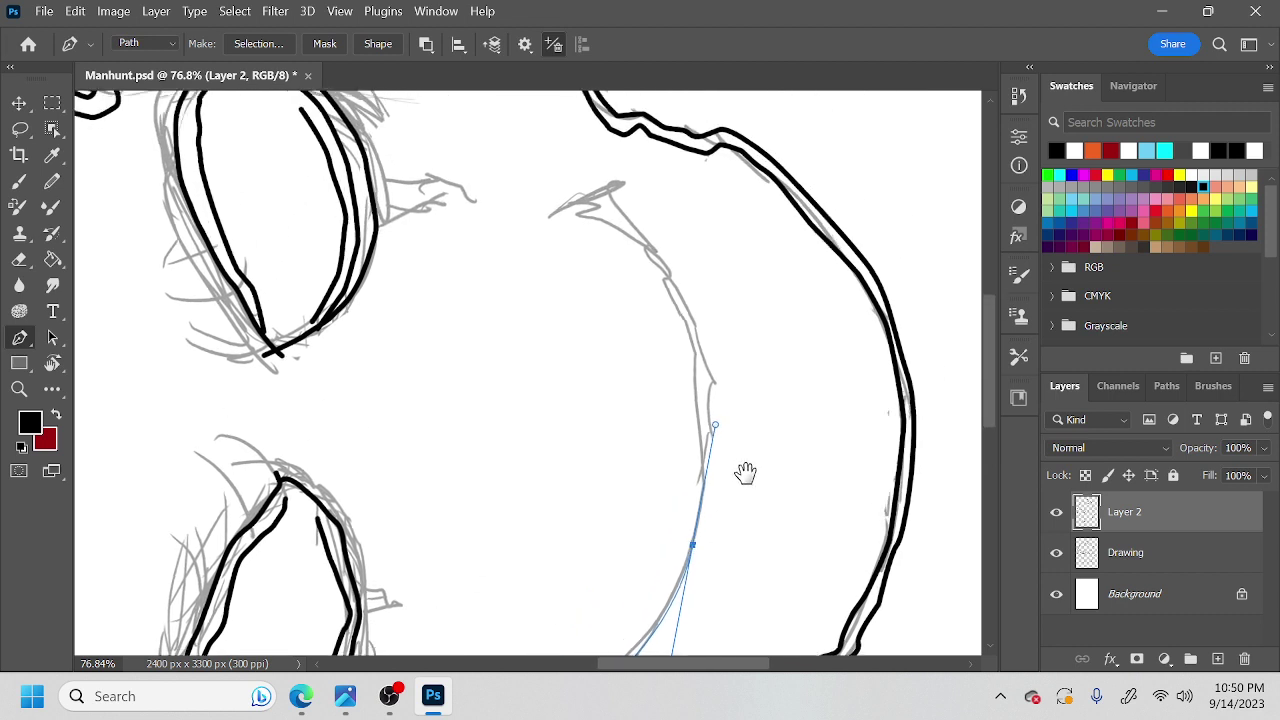
{"action": "left_click", "coordinate": [696, 424]}
{"action": "left_click", "coordinate": [672, 305]}
{"action": "left_click", "coordinate": [662, 281]}
{"action": "left_click", "coordinate": [655, 266]}
{"action": "left_click_drag", "start_coordinate": [643, 254], "coordinate": [640, 249]}
{"action": "left_click", "coordinate": [582, 207]}
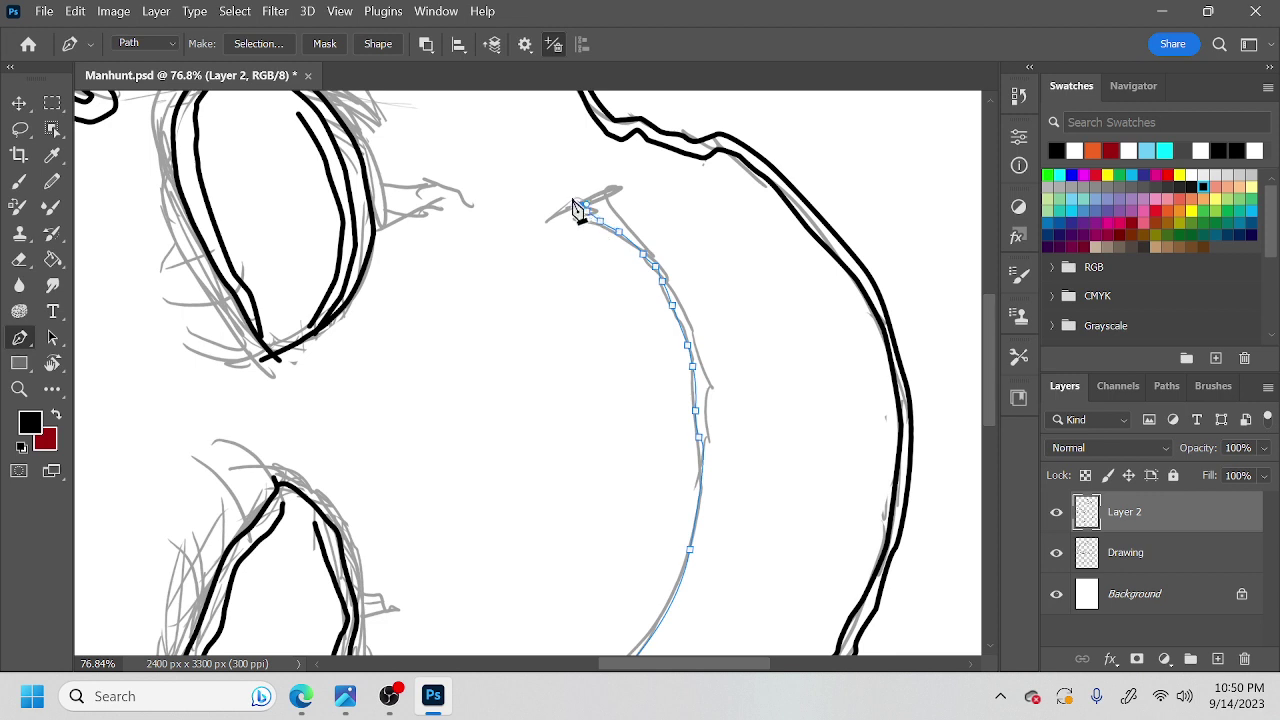
Continue the path back along the lower edge of the smile's right end to thicken it, then stroke it with the brush.
{"action": "left_click_drag", "start_coordinate": [631, 230], "coordinate": [637, 236]}
{"action": "left_click", "coordinate": [654, 251]}
{"action": "left_click_drag", "start_coordinate": [676, 293], "coordinate": [680, 299]}
{"action": "left_click", "coordinate": [688, 321]}
{"action": "left_click_drag", "start_coordinate": [701, 358], "coordinate": [708, 366]}
{"action": "left_click", "coordinate": [708, 380]}
{"action": "left_click", "coordinate": [707, 410]}
{"action": "left_click", "coordinate": [704, 457]}
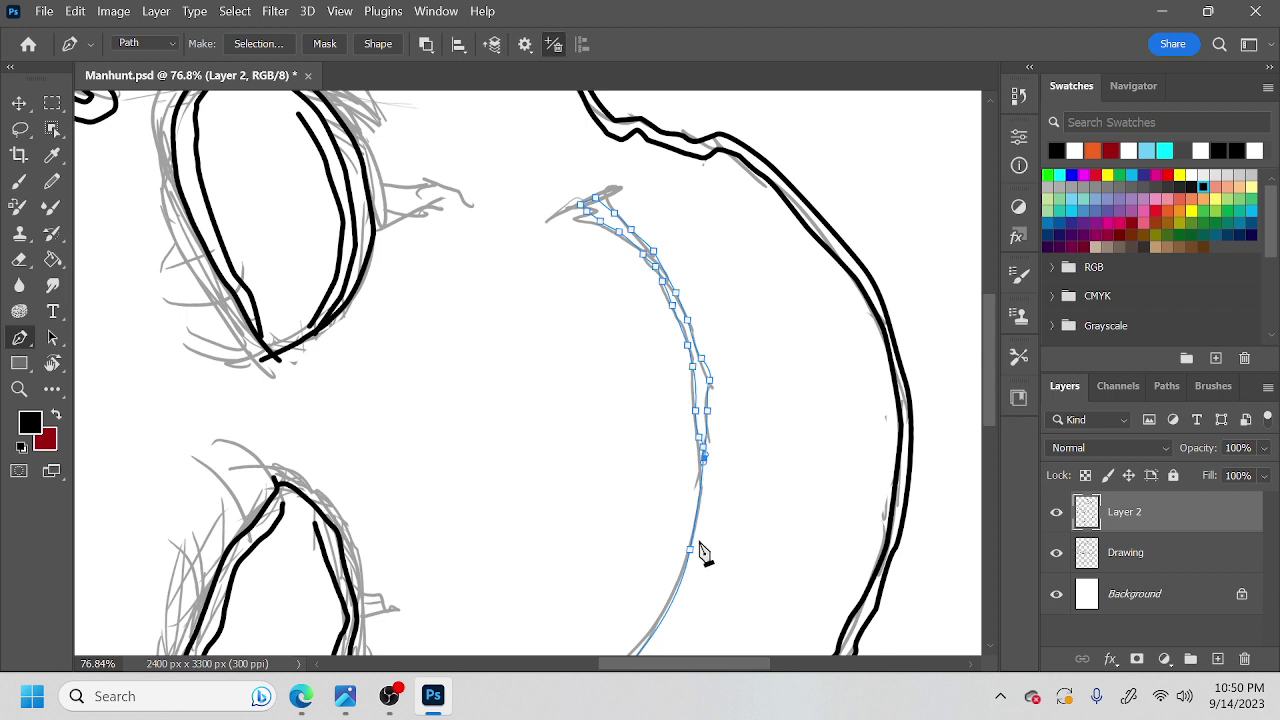
{"action": "right_click", "coordinate": [700, 548]}
{"action": "left_click", "coordinate": [711, 526]}
{"action": "key", "text": "Return"}
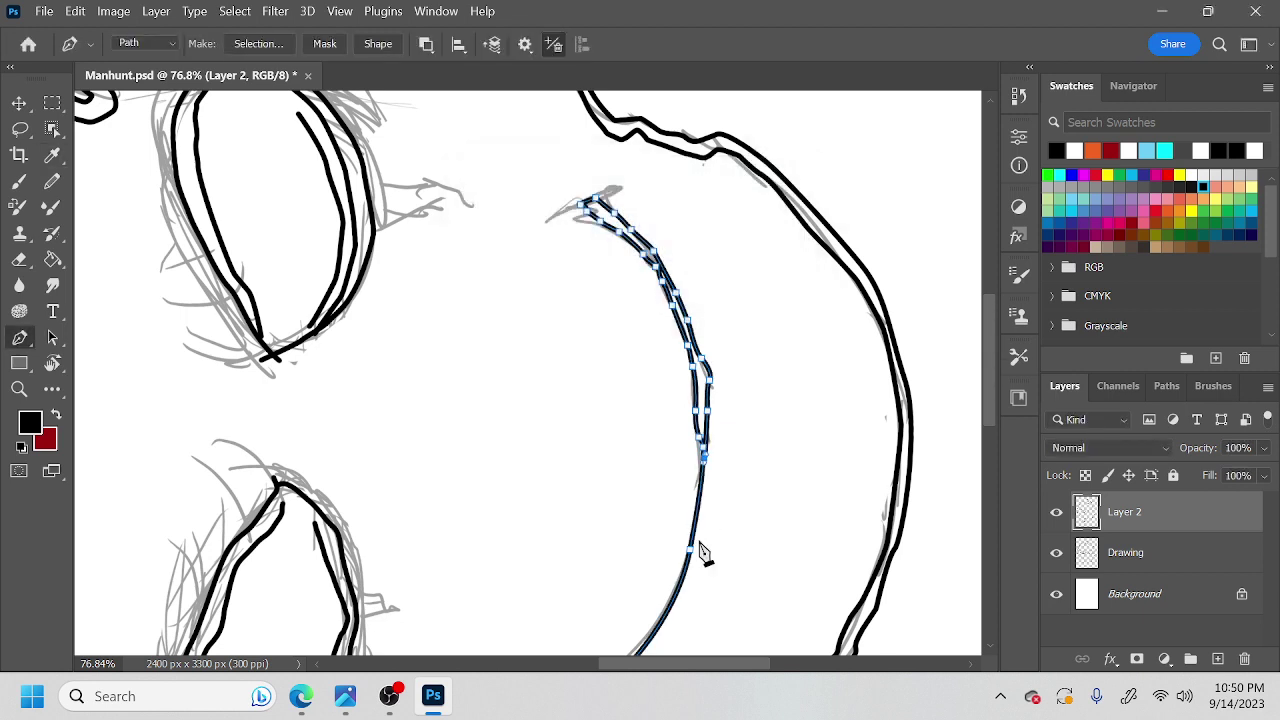
{"action": "key", "text": "Return"}
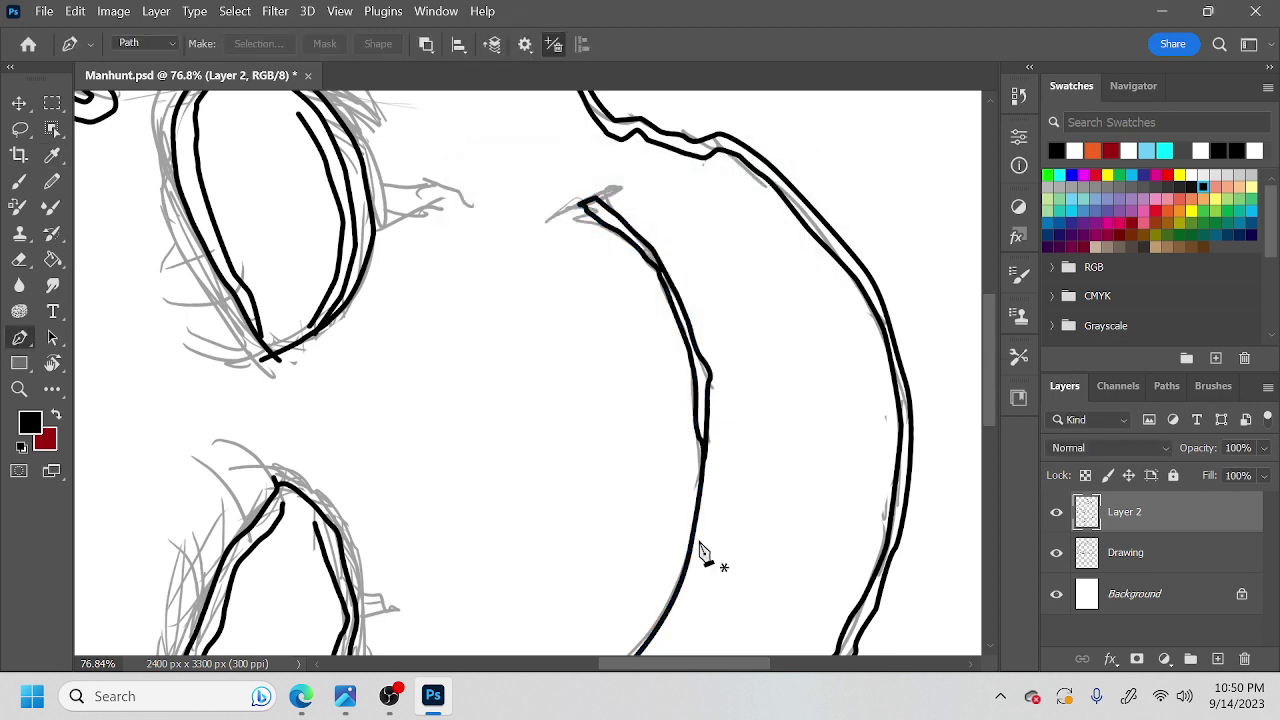
Draw a short crease line across the right corner of the mouth and stroke it with the brush.
{"action": "left_click", "coordinate": [545, 221]}
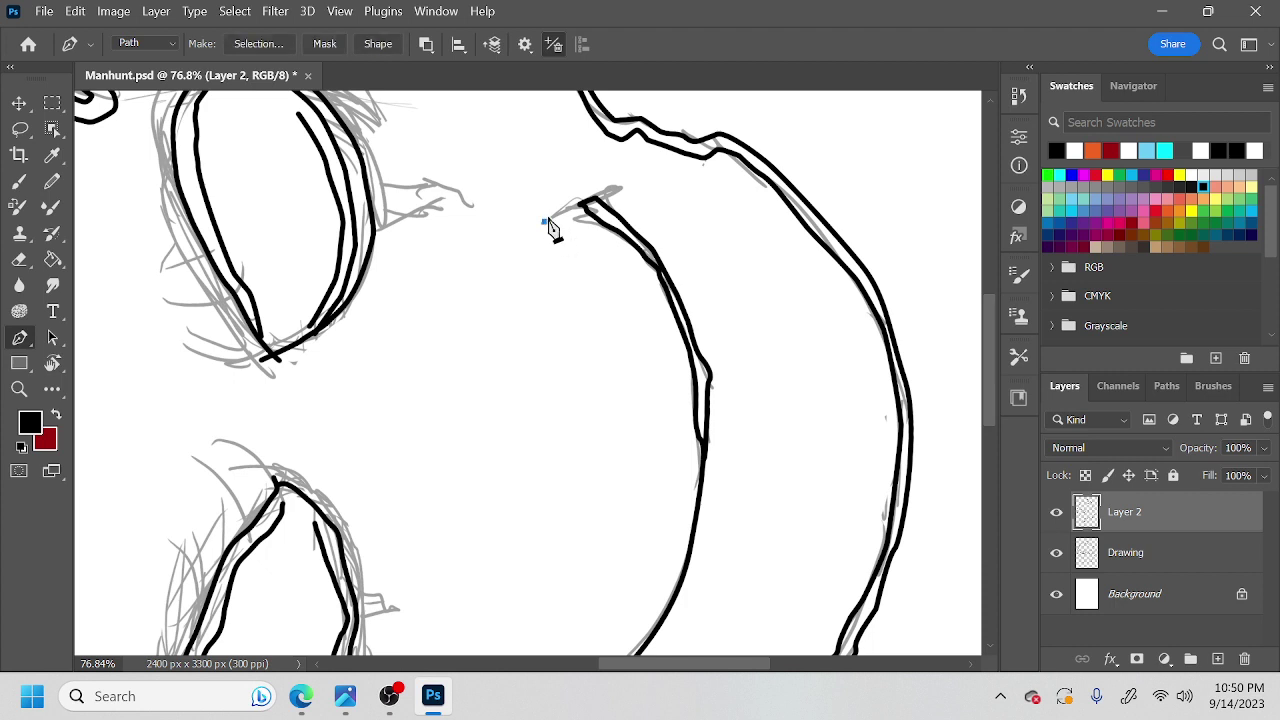
{"action": "left_click", "coordinate": [635, 168]}
{"action": "key", "text": "Return"}
{"action": "key", "text": "Return"}
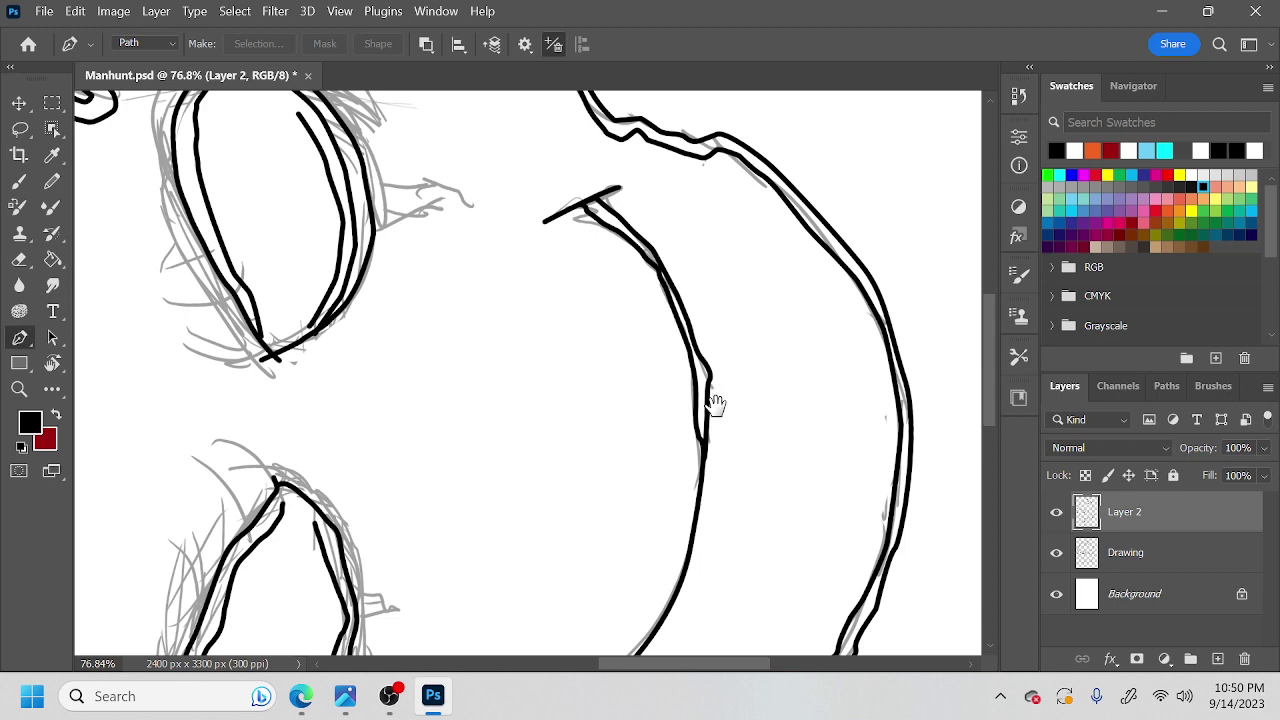
Turn the canvas back to roughly upright and review the inked eyes and smile.
{"action": "key", "text": "z"}
{"action": "left_click_drag", "start_coordinate": [702, 430], "coordinate": [658, 430]}
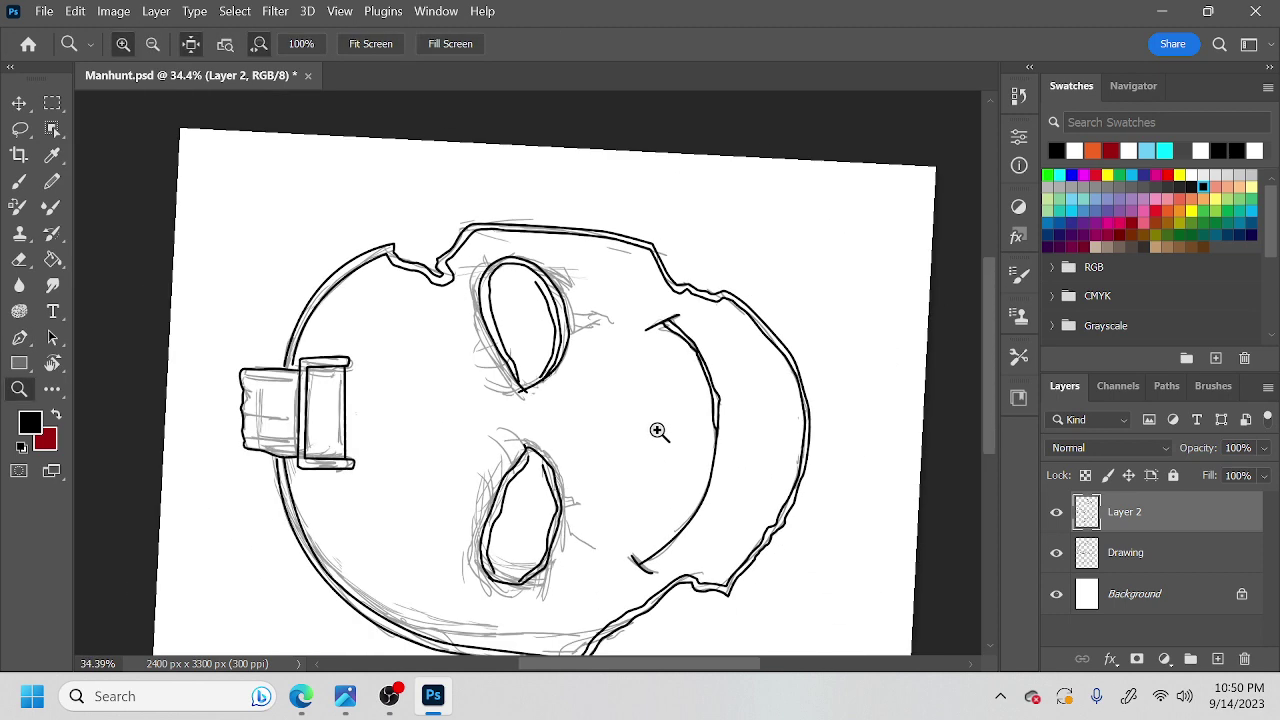
{"action": "key", "text": "h"}
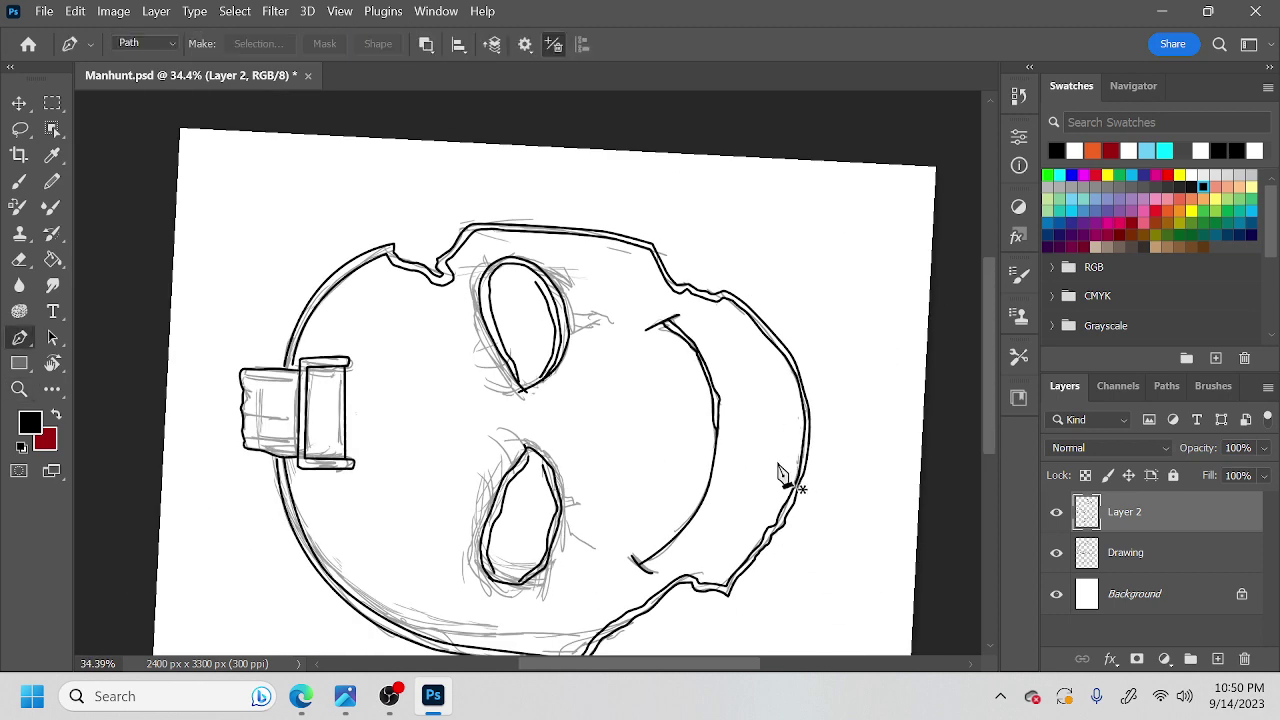
{"action": "key", "text": "r"}
{"action": "left_click_drag", "start_coordinate": [789, 434], "coordinate": [504, 572]}
{"action": "key", "text": "p"}
{"action": "left_click_drag", "start_coordinate": [612, 480], "coordinate": [749, 433]}
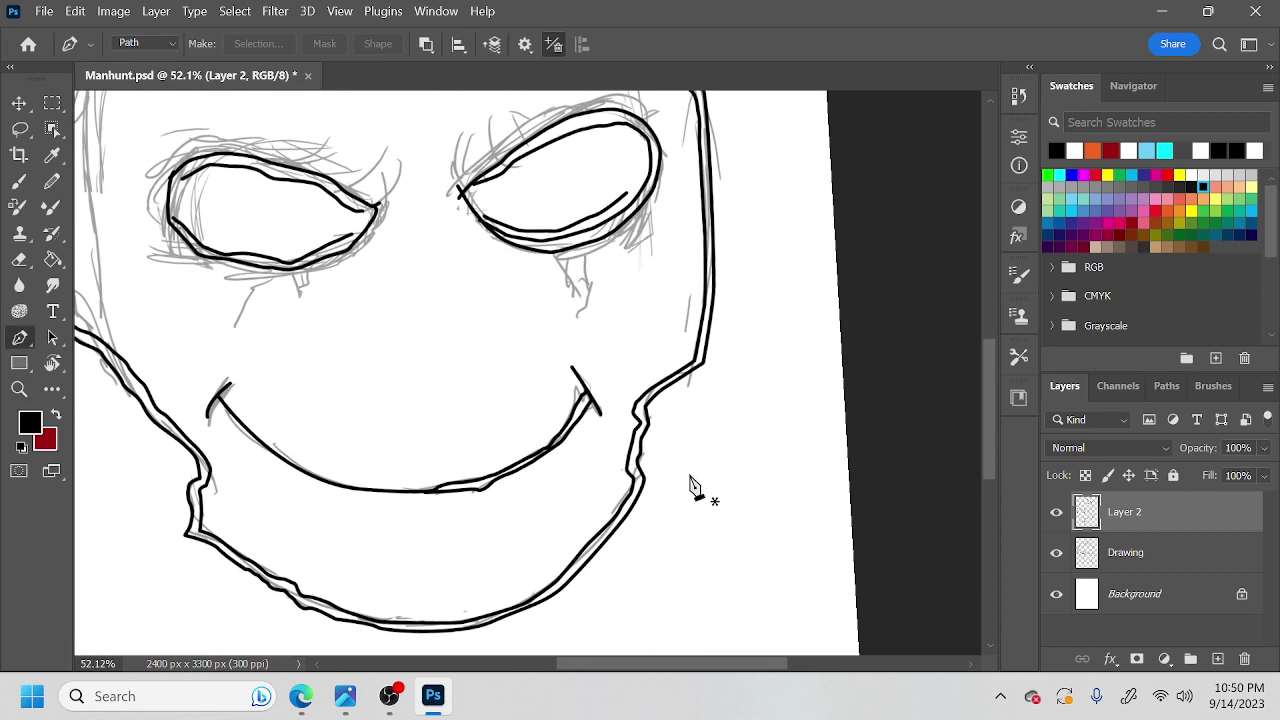
Start a jagged Pen path outside the mask's right cheek, zigzagging it upward beside the face edge.
{"action": "key", "text": "r"}
{"action": "mouse_move", "coordinate": [702, 455]}
{"action": "left_mouse_down"}
{"action": "mouse_move", "coordinate": [690, 284]}
{"action": "mouse_move", "coordinate": [664, 208]}
{"action": "mouse_move", "coordinate": [610, 198]}
{"action": "left_mouse_up"}
{"action": "left_click", "coordinate": [628, 215]}
{"action": "left_click", "coordinate": [605, 200]}
{"action": "left_click", "coordinate": [589, 198]}
{"action": "left_click", "coordinate": [583, 205]}
{"action": "left_click", "coordinate": [583, 188]}
{"action": "left_click", "coordinate": [583, 175]}
{"action": "left_click_drag", "start_coordinate": [583, 155], "coordinate": [583, 139]}
{"action": "left_click", "coordinate": [579, 132]}
{"action": "left_click", "coordinate": [582, 143]}
{"action": "left_click", "coordinate": [578, 150]}
{"action": "left_click", "coordinate": [572, 162]}
{"action": "left_click", "coordinate": [567, 168]}
{"action": "left_click", "coordinate": [560, 173]}
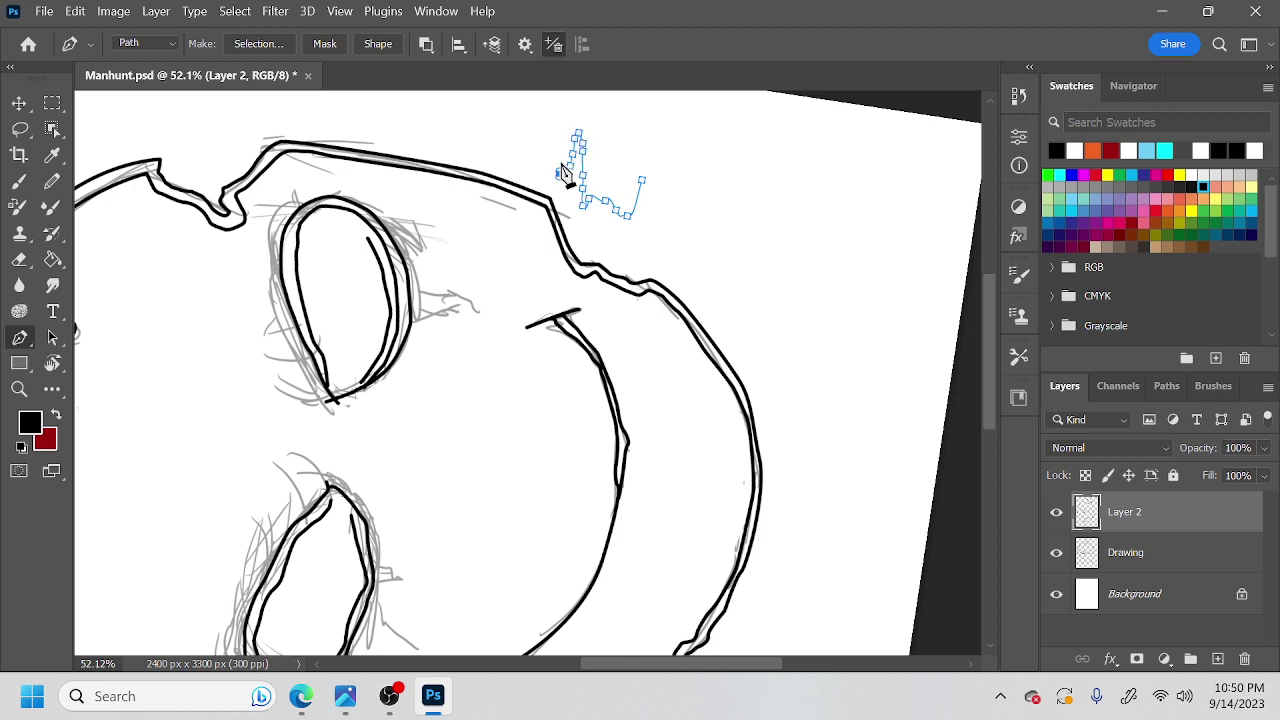
{"action": "left_click", "coordinate": [566, 160]}
{"action": "left_click", "coordinate": [567, 142]}
{"action": "left_click", "coordinate": [566, 130]}
{"action": "left_click", "coordinate": [558, 126]}
{"action": "left_click", "coordinate": [563, 152]}
{"action": "left_click", "coordinate": [566, 176]}
{"action": "left_click", "coordinate": [548, 171]}
{"action": "left_click", "coordinate": [537, 117]}
Continue the ragged path in uneven waves up the mask's right side, outside the right eye.
{"action": "left_click_drag", "start_coordinate": [623, 243], "coordinate": [657, 331]}
{"action": "left_click", "coordinate": [562, 228]}
{"action": "left_click", "coordinate": [544, 252]}
{"action": "left_click", "coordinate": [530, 237]}
{"action": "left_click_drag", "start_coordinate": [529, 218], "coordinate": [498, 195]}
{"action": "mouse_move", "coordinate": [488, 194]}
{"action": "left_mouse_down"}
{"action": "mouse_move", "coordinate": [451, 213]}
{"action": "mouse_move", "coordinate": [421, 179]}
{"action": "left_mouse_up"}
{"action": "left_click", "coordinate": [445, 201]}
{"action": "left_click_drag", "start_coordinate": [363, 212], "coordinate": [353, 208]}
{"action": "left_click_drag", "start_coordinate": [343, 194], "coordinate": [325, 167]}
{"action": "left_click", "coordinate": [347, 184]}
{"action": "left_click", "coordinate": [351, 175]}
{"action": "left_click", "coordinate": [345, 169]}
{"action": "left_click", "coordinate": [327, 173]}
{"action": "left_click", "coordinate": [328, 181]}
{"action": "left_click", "coordinate": [302, 215]}
{"action": "left_click", "coordinate": [283, 188]}
{"action": "left_click", "coordinate": [244, 202]}
{"action": "left_click", "coordinate": [241, 212]}
Extend the wavy path past the notch in the mask's upper right edge.
{"action": "mouse_move", "coordinate": [367, 251]}
{"action": "left_mouse_down"}
{"action": "mouse_move", "coordinate": [515, 305]}
{"action": "mouse_move", "coordinate": [679, 339]}
{"action": "mouse_move", "coordinate": [697, 313]}
{"action": "left_mouse_up"}
{"action": "left_click", "coordinate": [552, 275]}
{"action": "left_click", "coordinate": [552, 263]}
{"action": "left_click", "coordinate": [552, 272]}
{"action": "left_click", "coordinate": [539, 250]}
{"action": "left_click", "coordinate": [529, 244]}
{"action": "left_click", "coordinate": [519, 257]}
{"action": "left_click", "coordinate": [511, 267]}
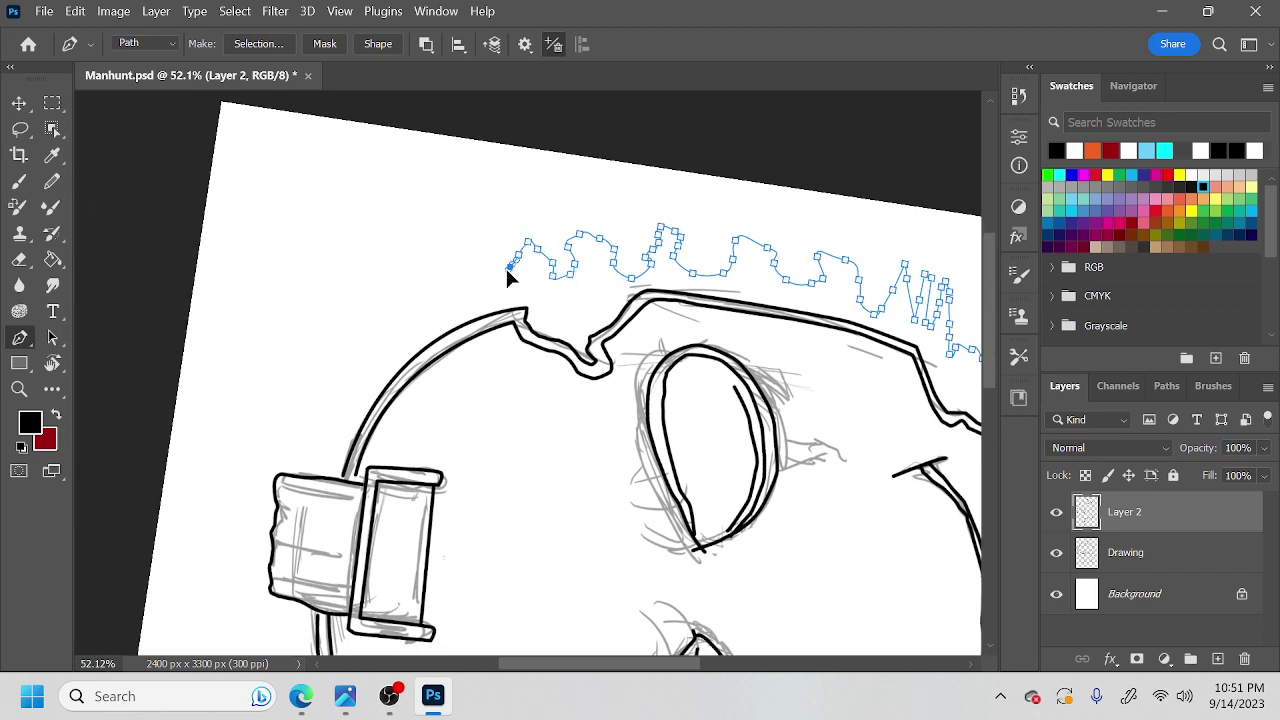
Carry the spiky path over the mask's upper right curve to the area beside the forehead strap.
{"action": "left_click", "coordinate": [437, 246]}
{"action": "left_click", "coordinate": [447, 260]}
{"action": "left_click", "coordinate": [448, 272]}
{"action": "left_click", "coordinate": [447, 286]}
{"action": "left_click", "coordinate": [440, 298]}
{"action": "left_click", "coordinate": [407, 296]}
{"action": "left_click", "coordinate": [405, 282]}
{"action": "left_click", "coordinate": [393, 281]}
{"action": "left_click", "coordinate": [374, 316]}
{"action": "left_click", "coordinate": [364, 336]}
{"action": "left_click", "coordinate": [377, 349]}
{"action": "left_click", "coordinate": [369, 367]}
{"action": "left_click", "coordinate": [352, 369]}
{"action": "left_click_drag", "start_coordinate": [335, 364], "coordinate": [329, 364]}
{"action": "left_click", "coordinate": [313, 370]}
{"action": "left_click", "coordinate": [294, 367]}
{"action": "left_click", "coordinate": [277, 363]}
{"action": "left_click", "coordinate": [257, 361]}
{"action": "left_click", "coordinate": [271, 381]}
{"action": "left_click", "coordinate": [297, 404]}
{"action": "left_click", "coordinate": [276, 413]}
{"action": "left_click", "coordinate": [257, 412]}
{"action": "left_click_drag", "start_coordinate": [254, 413], "coordinate": [248, 417]}
Run the path over the top of the forehead strap and down outside the mask's left side.
{"action": "left_click_drag", "start_coordinate": [430, 414], "coordinate": [521, 334]}
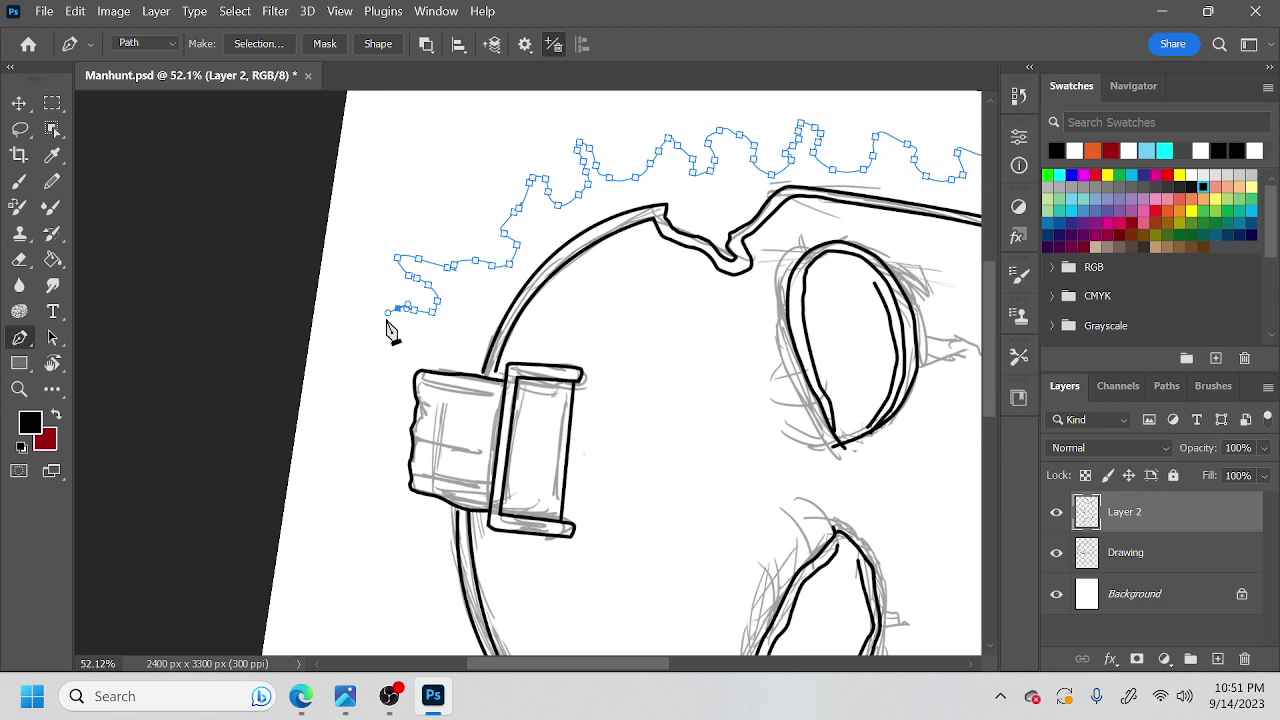
{"action": "left_click", "coordinate": [373, 359]}
{"action": "left_click", "coordinate": [380, 368]}
{"action": "left_click", "coordinate": [394, 384]}
{"action": "left_click", "coordinate": [393, 404]}
{"action": "left_click", "coordinate": [390, 421]}
{"action": "left_click", "coordinate": [388, 449]}
{"action": "left_click", "coordinate": [387, 464]}
{"action": "mouse_move", "coordinate": [394, 493]}
{"action": "left_mouse_down"}
{"action": "mouse_move", "coordinate": [400, 508]}
{"action": "mouse_move", "coordinate": [450, 330]}
{"action": "mouse_move", "coordinate": [449, 273]}
{"action": "left_mouse_up"}
{"action": "left_click", "coordinate": [438, 336]}
{"action": "left_click", "coordinate": [442, 382]}
{"action": "left_click", "coordinate": [449, 412]}
{"action": "left_click", "coordinate": [465, 447]}
{"action": "left_click", "coordinate": [468, 465]}
{"action": "left_click", "coordinate": [476, 480]}
{"action": "left_click", "coordinate": [489, 488]}
{"action": "mouse_move", "coordinate": [497, 494]}
{"action": "left_mouse_down"}
{"action": "mouse_move", "coordinate": [496, 505]}
{"action": "mouse_move", "coordinate": [522, 452]}
{"action": "mouse_move", "coordinate": [502, 428]}
{"action": "left_mouse_up"}
{"action": "left_click", "coordinate": [525, 488]}
{"action": "left_click", "coordinate": [540, 502]}
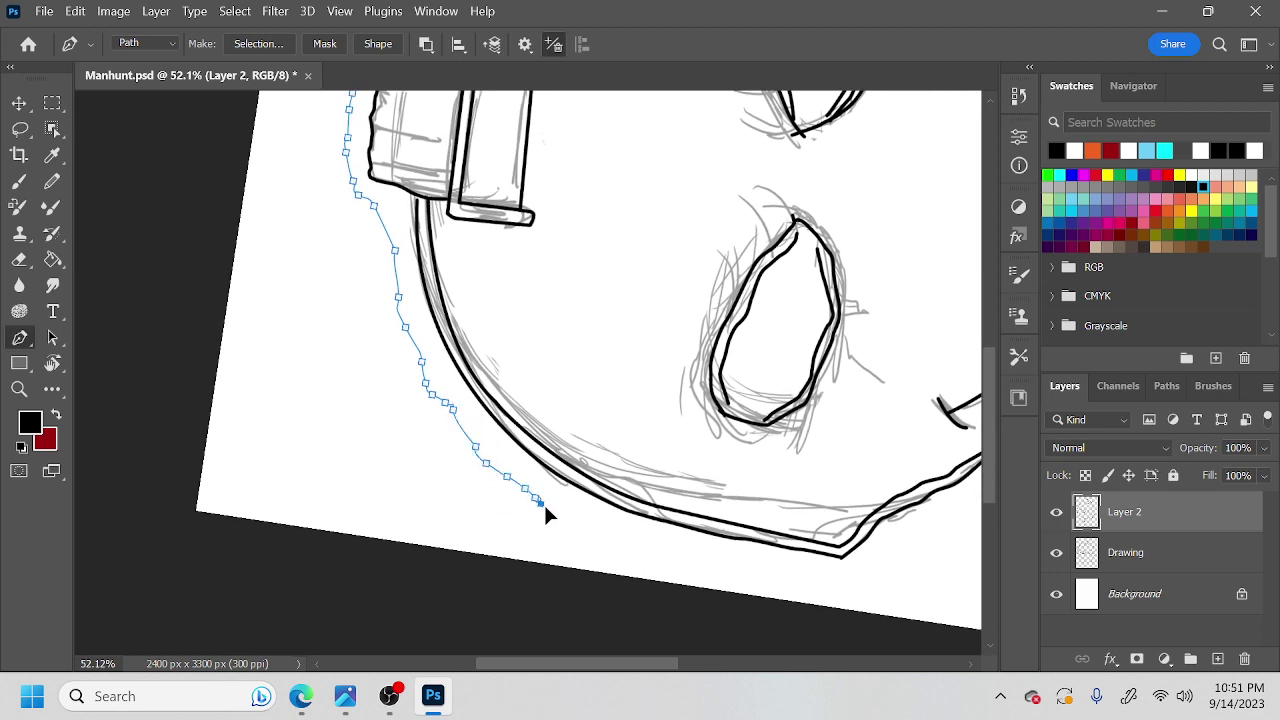
Continue the path with small jagged bumps along the outside of the left cheek.
{"action": "left_click", "coordinate": [597, 523]}
{"action": "left_click", "coordinate": [611, 533]}
{"action": "left_click", "coordinate": [624, 526]}
{"action": "left_click", "coordinate": [630, 531]}
{"action": "left_click", "coordinate": [641, 549]}
{"action": "left_click", "coordinate": [651, 554]}
{"action": "left_click", "coordinate": [656, 546]}
{"action": "left_click_drag", "start_coordinate": [741, 507], "coordinate": [684, 438]}
{"action": "left_click", "coordinate": [655, 492]}
{"action": "left_click", "coordinate": [658, 485]}
{"action": "left_click", "coordinate": [664, 480]}
{"action": "left_click", "coordinate": [675, 487]}
{"action": "left_click", "coordinate": [674, 498]}
{"action": "left_click", "coordinate": [675, 506]}
{"action": "left_click_drag", "start_coordinate": [704, 475], "coordinate": [639, 435]}
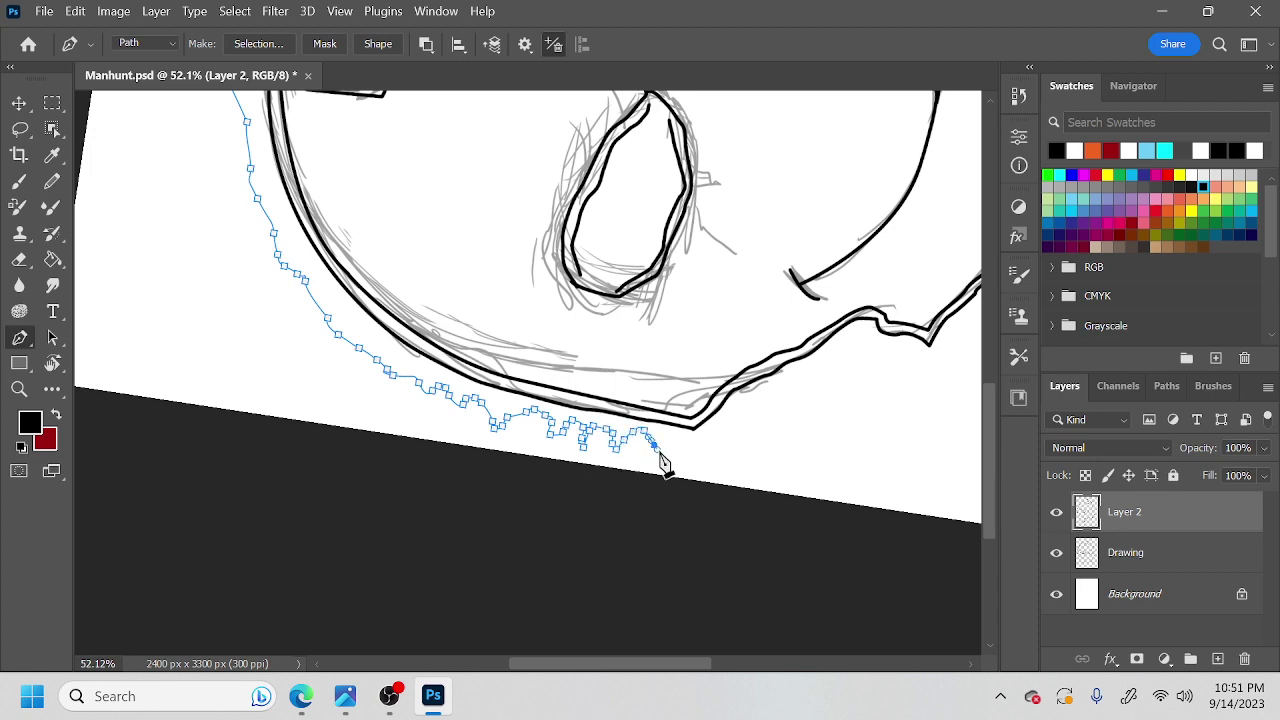
Extend the path with longer spikes outside the lower left jaw, following the mask's stepped edge.
{"action": "key", "text": "r"}
{"action": "left_click_drag", "start_coordinate": [783, 468], "coordinate": [540, 556]}
{"action": "key", "text": "p"}
{"action": "left_click_drag", "start_coordinate": [670, 531], "coordinate": [635, 424]}
{"action": "left_click", "coordinate": [496, 426]}
{"action": "left_click", "coordinate": [552, 470]}
{"action": "left_click", "coordinate": [549, 483]}
{"action": "left_click", "coordinate": [537, 493]}
{"action": "left_click", "coordinate": [539, 507]}
{"action": "left_click_drag", "start_coordinate": [547, 519], "coordinate": [556, 522]}
Bring the jagged path around the chin and up the right jaw to its start, and stroke it with the brush.
{"action": "left_click_drag", "start_coordinate": [668, 530], "coordinate": [675, 444]}
{"action": "mouse_move", "coordinate": [579, 441]}
{"action": "left_mouse_down"}
{"action": "mouse_move", "coordinate": [600, 434]}
{"action": "mouse_move", "coordinate": [571, 478]}
{"action": "mouse_move", "coordinate": [631, 451]}
{"action": "mouse_move", "coordinate": [650, 484]}
{"action": "mouse_move", "coordinate": [594, 508]}
{"action": "mouse_move", "coordinate": [668, 517]}
{"action": "mouse_move", "coordinate": [614, 548]}
{"action": "mouse_move", "coordinate": [614, 563]}
{"action": "mouse_move", "coordinate": [672, 540]}
{"action": "mouse_move", "coordinate": [637, 571]}
{"action": "mouse_move", "coordinate": [681, 560]}
{"action": "left_mouse_up"}
{"action": "left_click", "coordinate": [679, 549]}
{"action": "left_click", "coordinate": [689, 546]}
{"action": "left_click_drag", "start_coordinate": [777, 563], "coordinate": [748, 474]}
{"action": "left_click", "coordinate": [673, 465]}
{"action": "left_click", "coordinate": [684, 465]}
{"action": "left_click", "coordinate": [671, 481]}
{"action": "left_click", "coordinate": [660, 492]}
{"action": "mouse_move", "coordinate": [660, 500]}
{"action": "left_mouse_down"}
{"action": "mouse_move", "coordinate": [702, 486]}
{"action": "mouse_move", "coordinate": [729, 502]}
{"action": "left_mouse_up"}
{"action": "mouse_move", "coordinate": [703, 549]}
{"action": "left_mouse_down"}
{"action": "mouse_move", "coordinate": [762, 515]}
{"action": "mouse_move", "coordinate": [775, 536]}
{"action": "mouse_move", "coordinate": [764, 558]}
{"action": "mouse_move", "coordinate": [778, 561]}
{"action": "mouse_move", "coordinate": [797, 518]}
{"action": "mouse_move", "coordinate": [766, 495]}
{"action": "mouse_move", "coordinate": [790, 487]}
{"action": "mouse_move", "coordinate": [808, 498]}
{"action": "mouse_move", "coordinate": [793, 528]}
{"action": "mouse_move", "coordinate": [917, 496]}
{"action": "mouse_move", "coordinate": [730, 571]}
{"action": "mouse_move", "coordinate": [820, 528]}
{"action": "mouse_move", "coordinate": [825, 493]}
{"action": "mouse_move", "coordinate": [901, 425]}
{"action": "mouse_move", "coordinate": [918, 442]}
{"action": "mouse_move", "coordinate": [825, 498]}
{"action": "mouse_move", "coordinate": [829, 463]}
{"action": "mouse_move", "coordinate": [821, 474]}
{"action": "mouse_move", "coordinate": [851, 460]}
{"action": "mouse_move", "coordinate": [826, 406]}
{"action": "mouse_move", "coordinate": [843, 397]}
{"action": "mouse_move", "coordinate": [870, 292]}
{"action": "left_mouse_up"}
{"action": "left_click", "coordinate": [762, 498]}
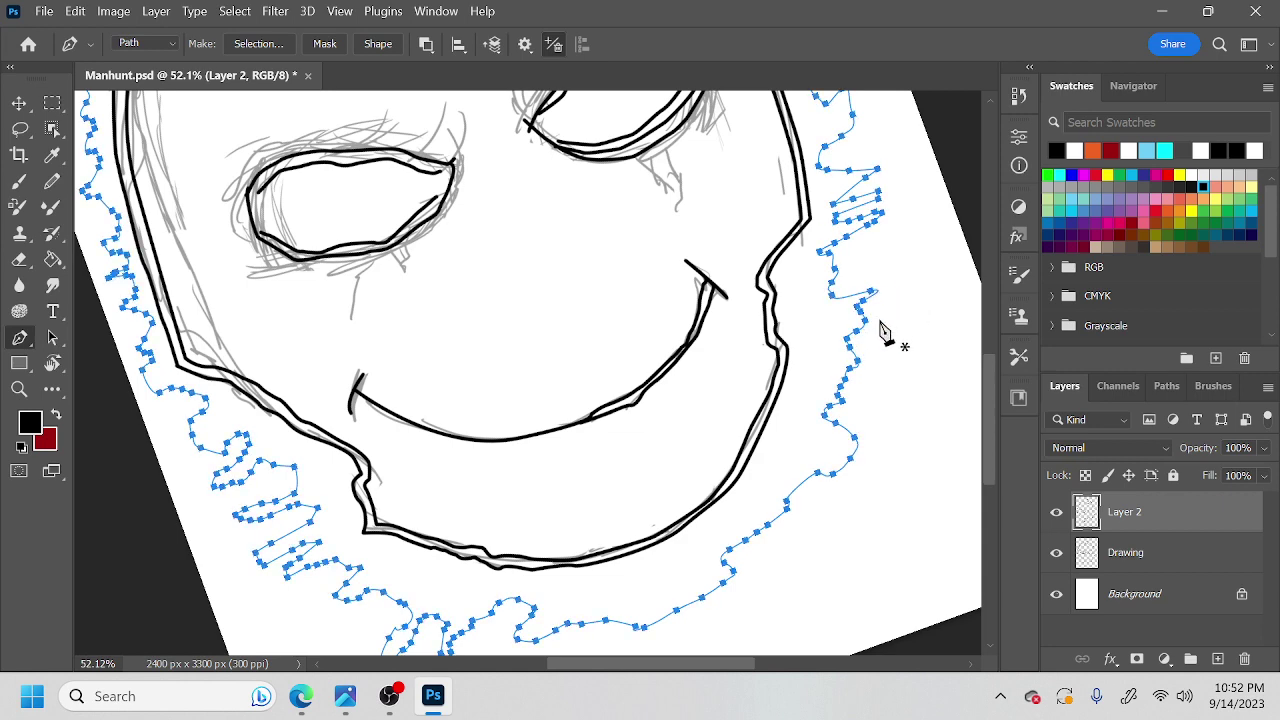
{"action": "key", "text": "Return"}
{"action": "key", "text": "Return"}
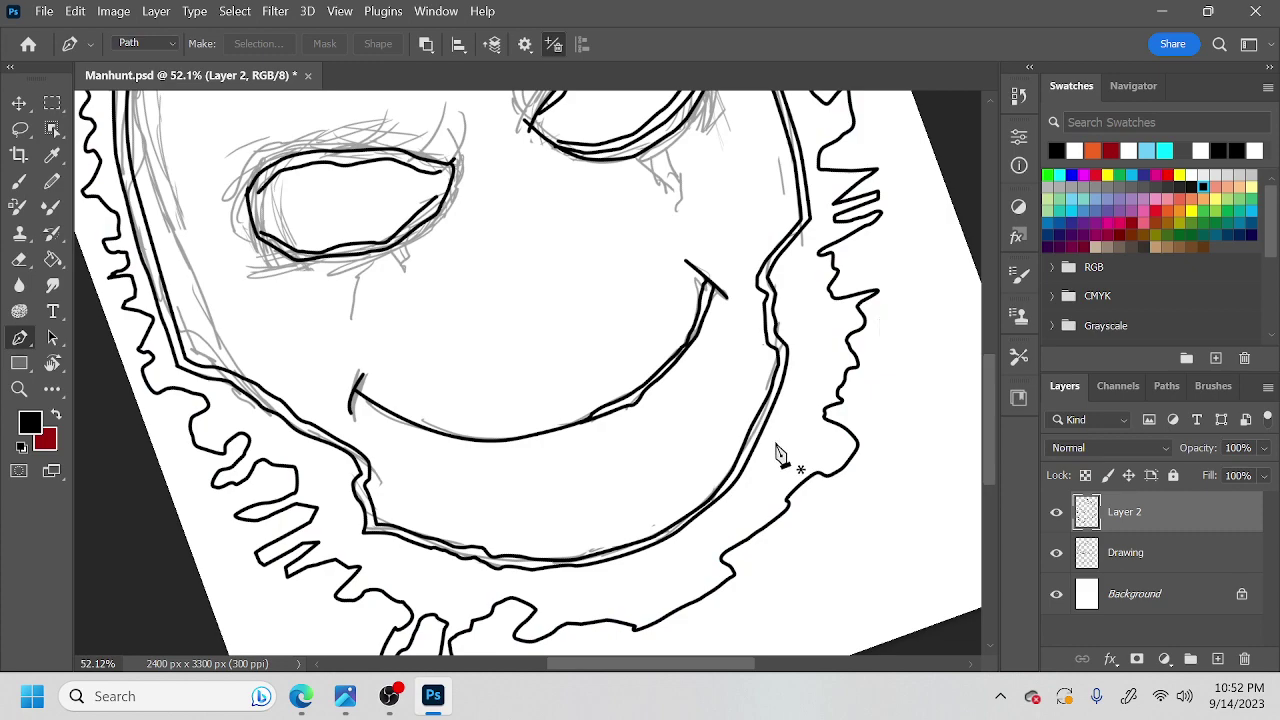
Hide the Drawing sketch layer and view the whole inked mask with its jagged outline.
{"action": "key", "text": "z"}
{"action": "left_click_drag", "start_coordinate": [824, 446], "coordinate": [838, 597]}
{"action": "key", "text": "space"}
{"action": "mouse_move", "coordinate": [755, 425]}
{"action": "left_mouse_down"}
{"action": "mouse_move", "coordinate": [773, 525]}
{"action": "mouse_move", "coordinate": [740, 559]}
{"action": "left_mouse_up"}
{"action": "left_click", "coordinate": [1056, 552]}
{"action": "key", "text": "z"}
{"action": "key", "text": "space"}
{"action": "left_click_drag", "start_coordinate": [781, 549], "coordinate": [720, 408]}
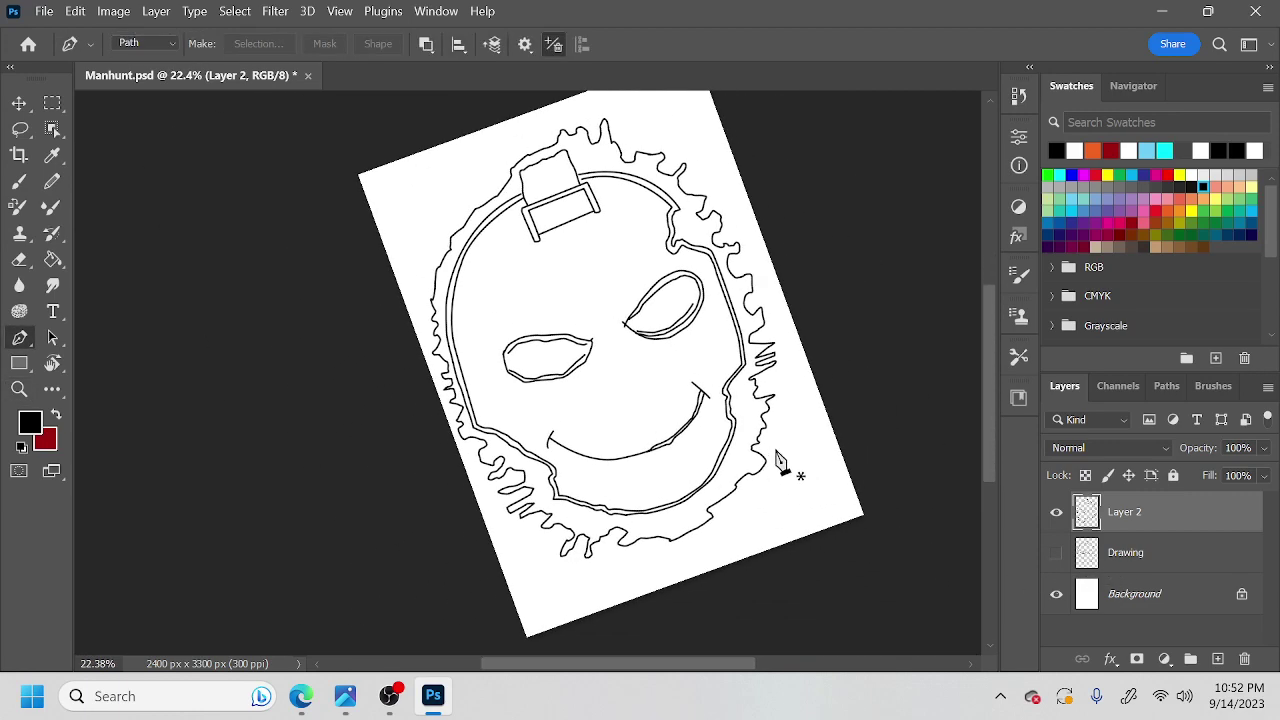
Turn the canvas back to 0° and add a new layer above Layer 2.
{"action": "key", "text": "r"}
{"action": "left_click_drag", "start_coordinate": [774, 451], "coordinate": [752, 510]}
{"action": "key", "text": "z"}
{"action": "scroll", "coordinate": [688, 512], "scroll_direction": "up", "scroll_amount": 2}
{"action": "left_click_drag", "start_coordinate": [674, 480], "coordinate": [745, 600]}
{"action": "left_click", "coordinate": [1218, 660]}
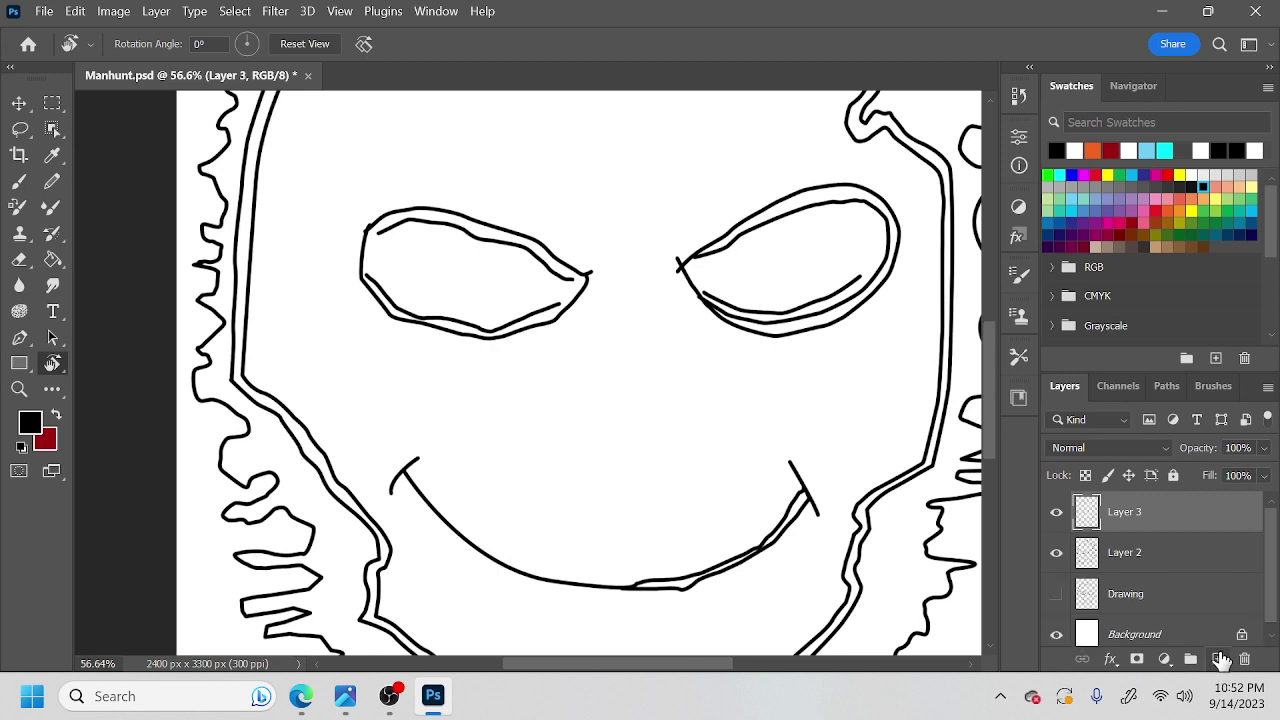
Choose the Hard Round Pressure Size brush for painting.
{"action": "key", "text": "b"}
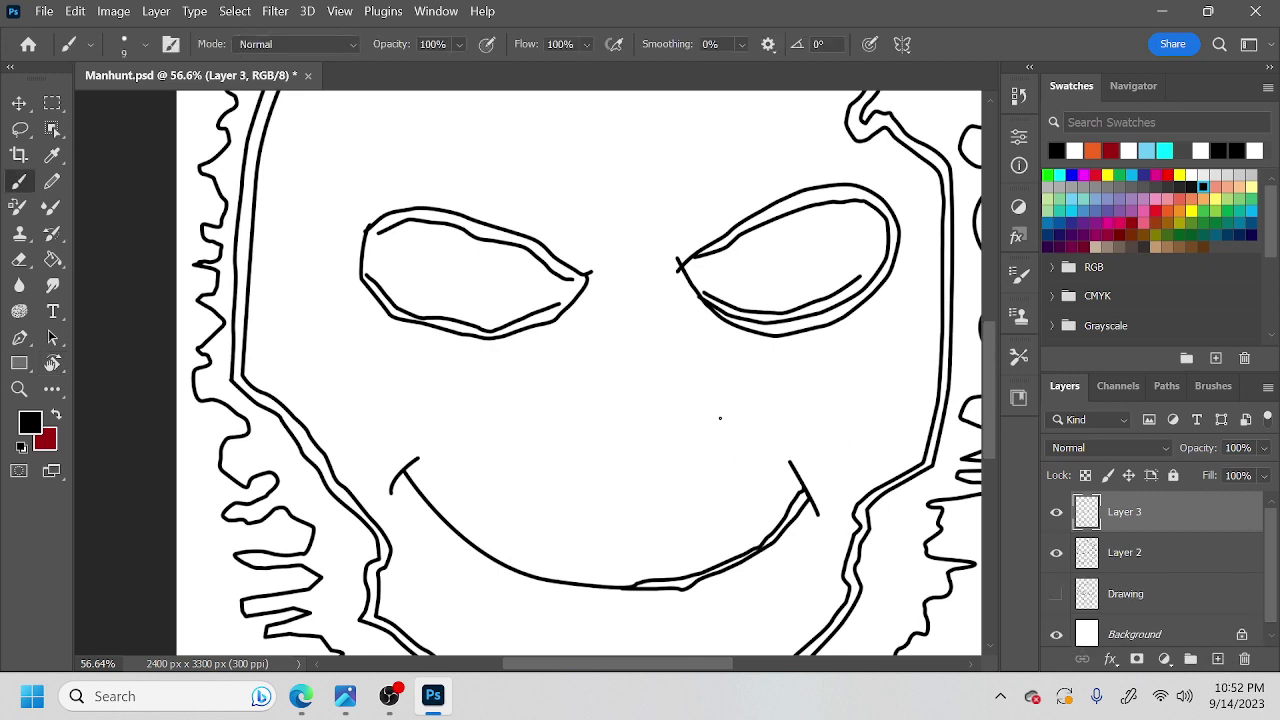
{"action": "right_click", "coordinate": [722, 412]}
{"action": "left_click", "coordinate": [866, 545]}
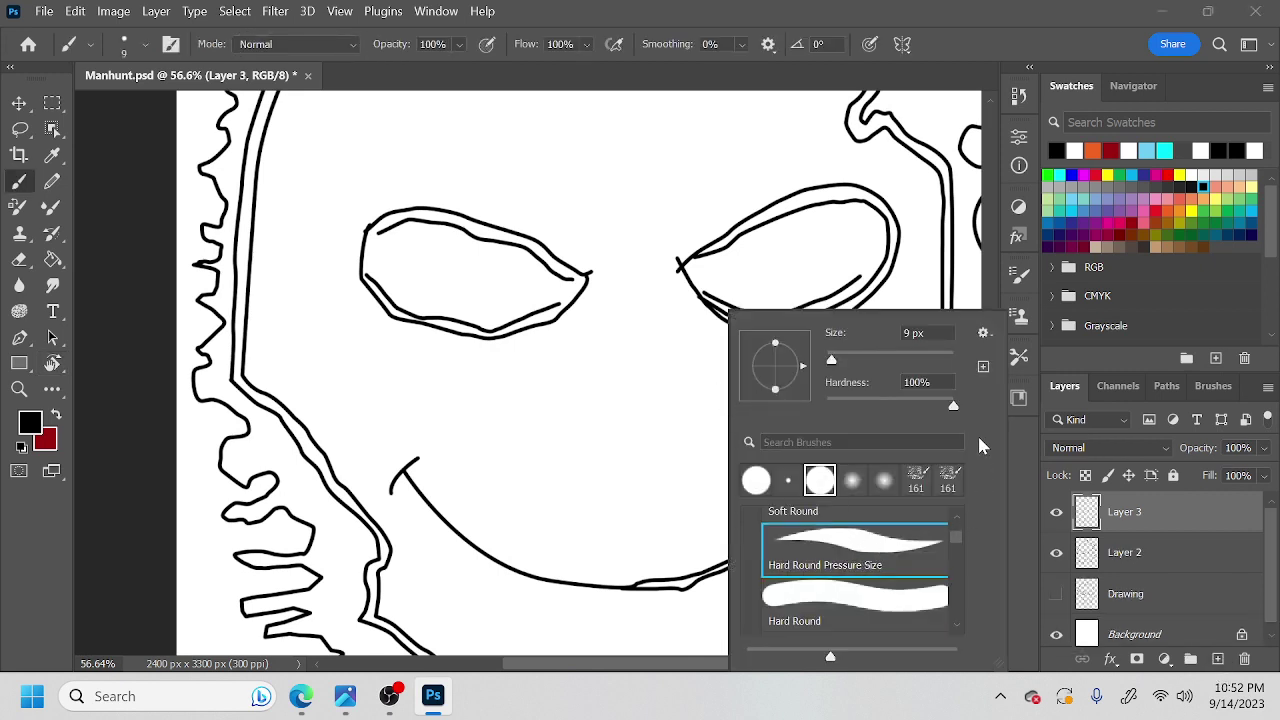
{"action": "left_click", "coordinate": [990, 272]}
Set the brush size to 18 px and thicken the forehead strap's left edge, adding a first tapered fold line beside it.
{"action": "key", "text": "ctrl+space"}
{"action": "left_click_drag", "start_coordinate": [837, 443], "coordinate": [872, 424]}
{"action": "key", "text": "space"}
{"action": "key", "text": "ctrl+space"}
{"action": "mouse_move", "coordinate": [757, 420]}
{"action": "left_mouse_down"}
{"action": "mouse_move", "coordinate": [788, 421]}
{"action": "mouse_move", "coordinate": [761, 492]}
{"action": "mouse_move", "coordinate": [783, 489]}
{"action": "left_mouse_up"}
{"action": "key", "text": "space"}
{"action": "key", "text": "ctrl+space"}
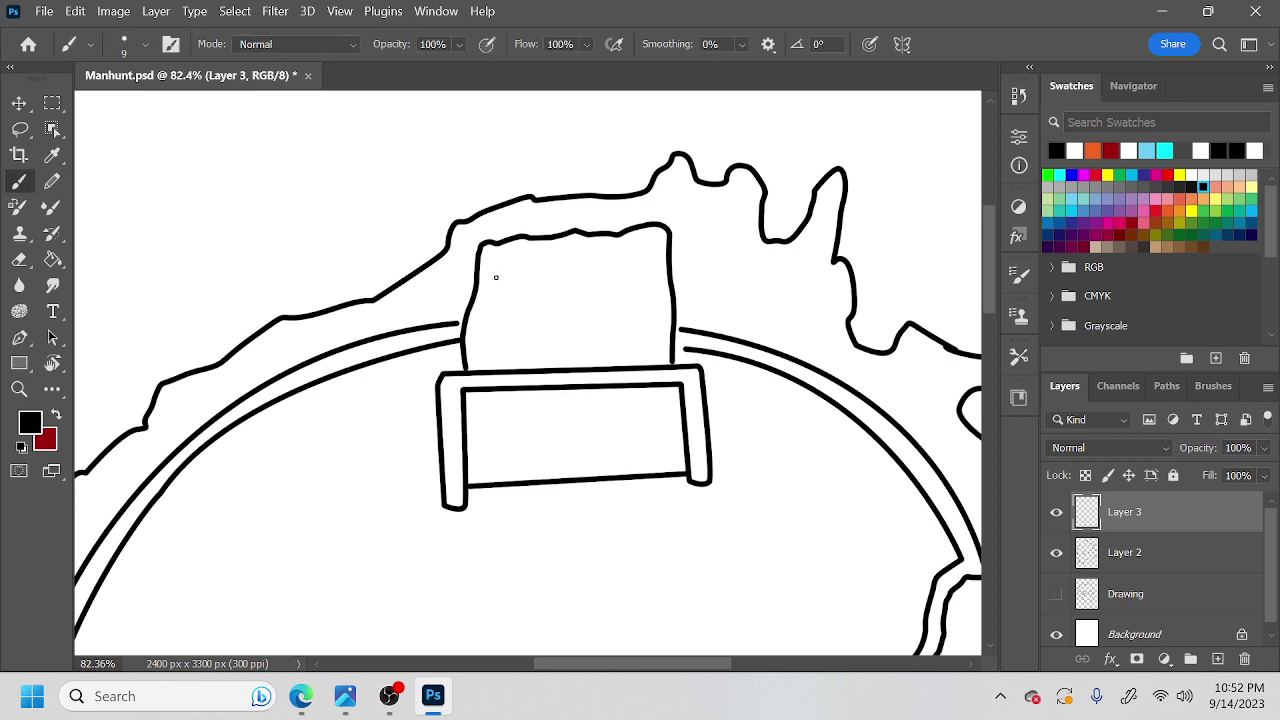
{"action": "right_click", "coordinate": [484, 260]}
{"action": "left_click", "coordinate": [598, 304]}
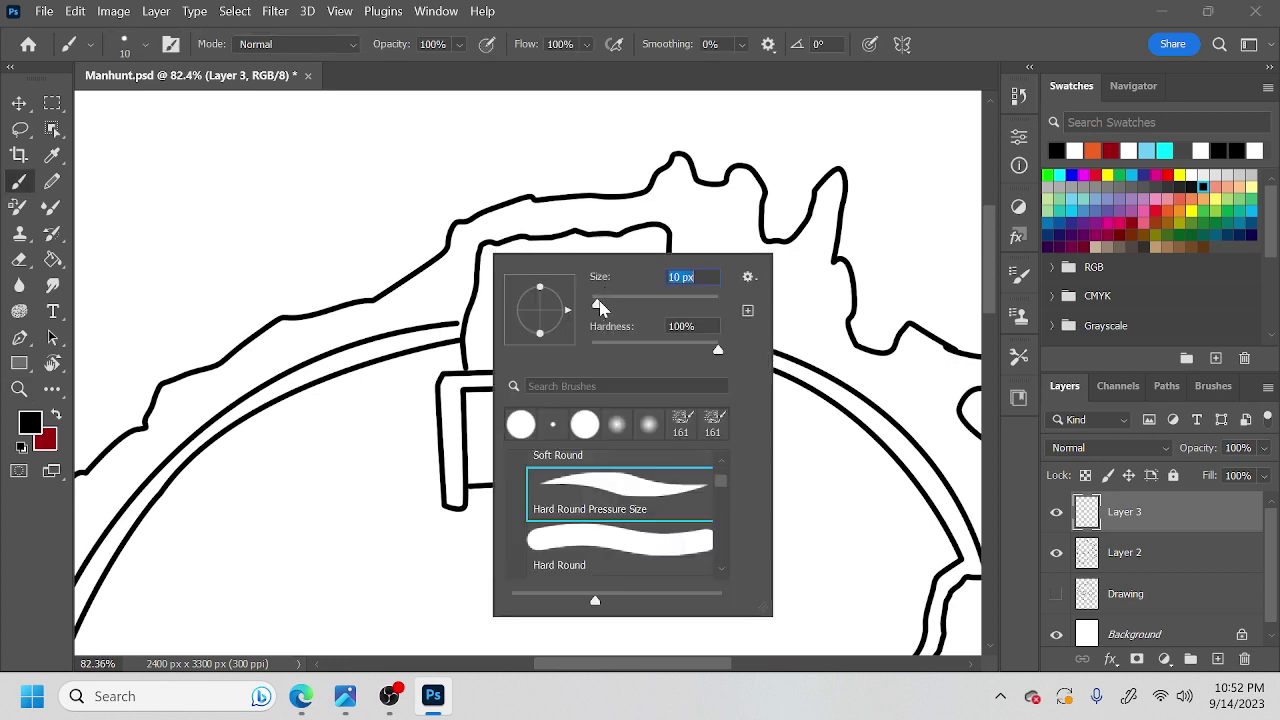
{"action": "key", "text": "Return"}
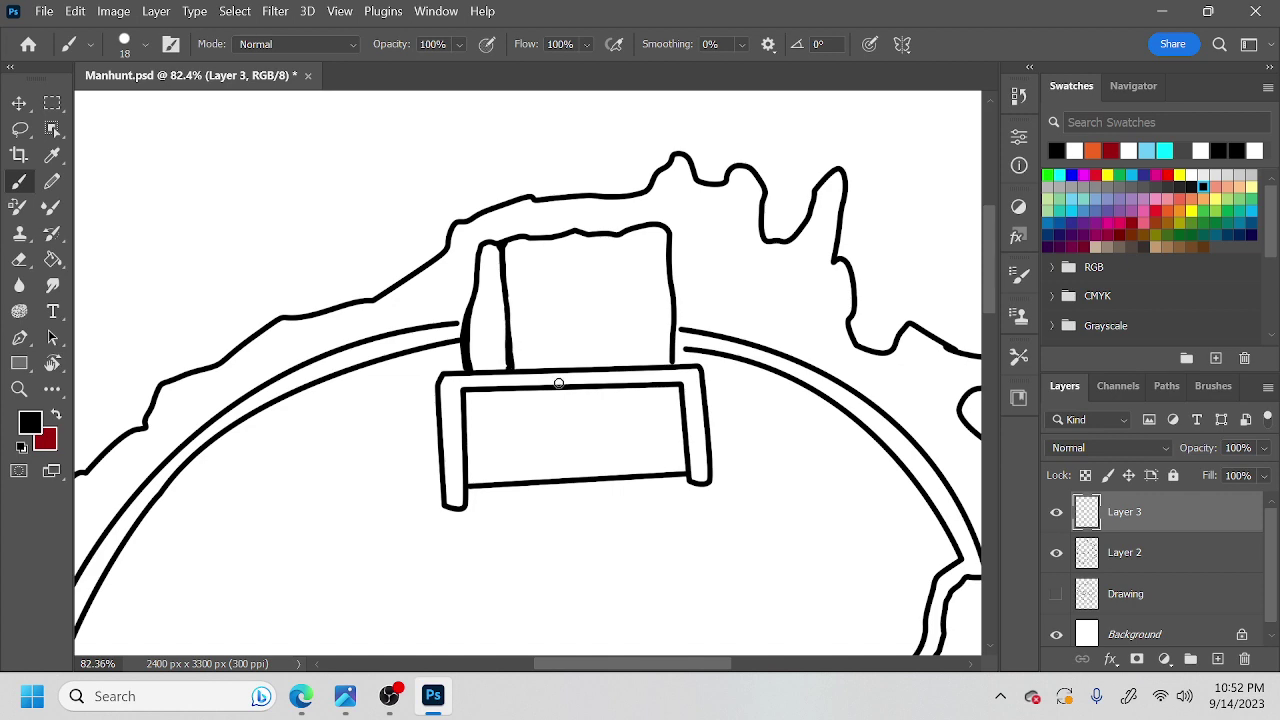
Paint a second fold line with a tapered wedge on the left part of the forehead strap and shade its base.
{"action": "key", "text": "r"}
{"action": "mouse_move", "coordinate": [556, 400]}
{"action": "left_mouse_down"}
{"action": "mouse_move", "coordinate": [617, 243]}
{"action": "mouse_move", "coordinate": [518, 402]}
{"action": "left_mouse_up"}
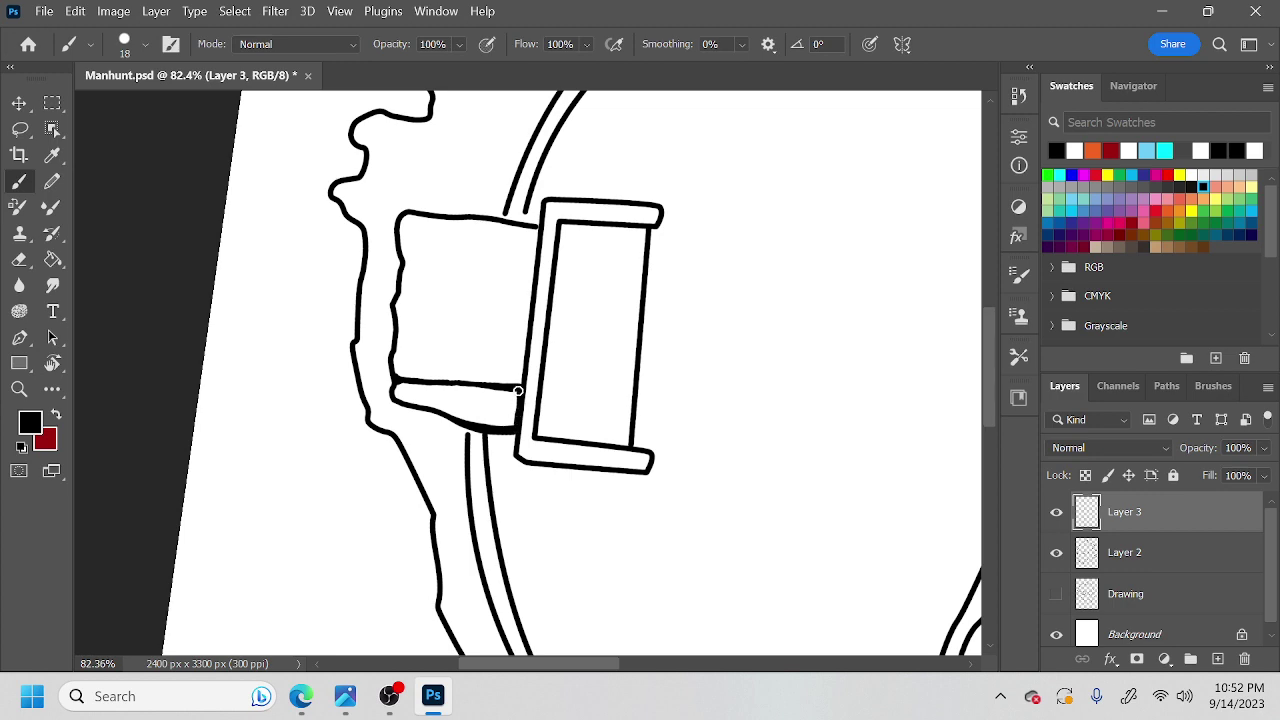
{"action": "key", "text": "r"}
{"action": "mouse_move", "coordinate": [518, 390]}
{"action": "left_mouse_down"}
{"action": "mouse_move", "coordinate": [526, 423]}
{"action": "mouse_move", "coordinate": [609, 389]}
{"action": "mouse_move", "coordinate": [580, 417]}
{"action": "mouse_move", "coordinate": [497, 395]}
{"action": "mouse_move", "coordinate": [534, 423]}
{"action": "mouse_move", "coordinate": [475, 307]}
{"action": "left_mouse_up"}
{"action": "key", "text": "r"}
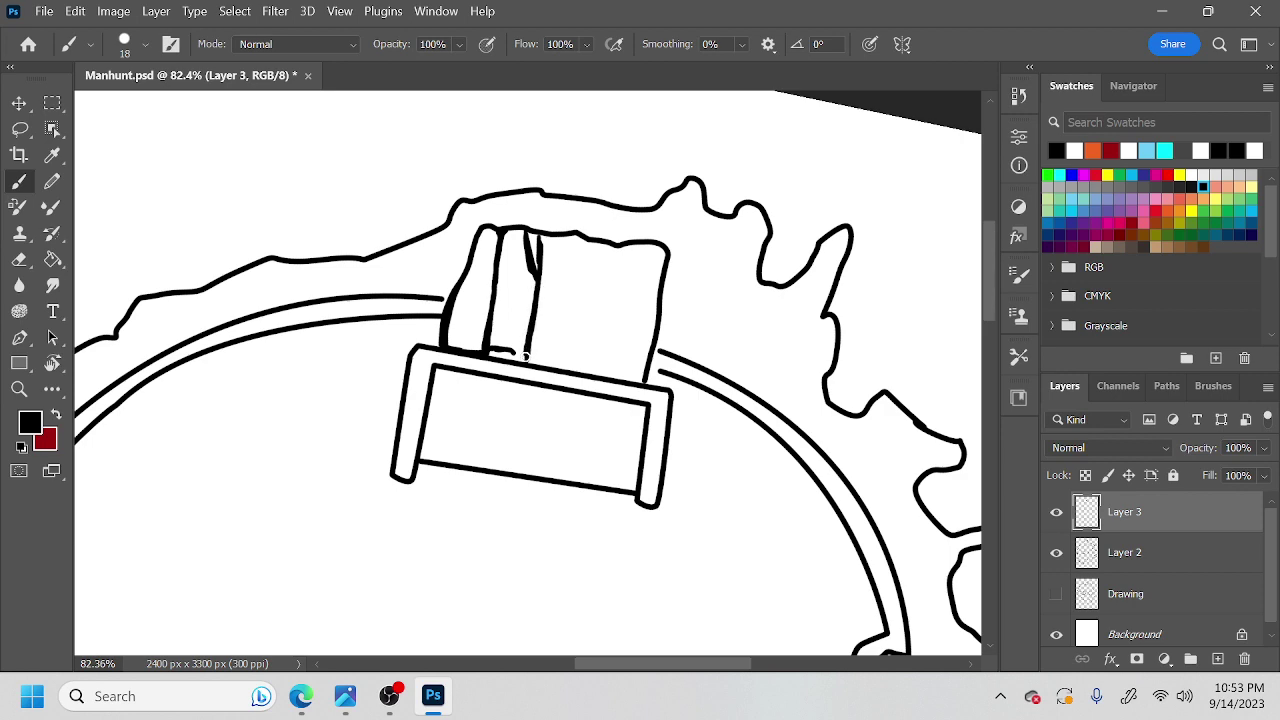
Paint a thick fold and broken crease lines on the strap's right part, and darken the inner corners of the buckle.
{"action": "key", "text": "r"}
{"action": "mouse_move", "coordinate": [592, 393]}
{"action": "left_mouse_down"}
{"action": "mouse_move", "coordinate": [586, 291]}
{"action": "mouse_move", "coordinate": [582, 345]}
{"action": "left_mouse_up"}
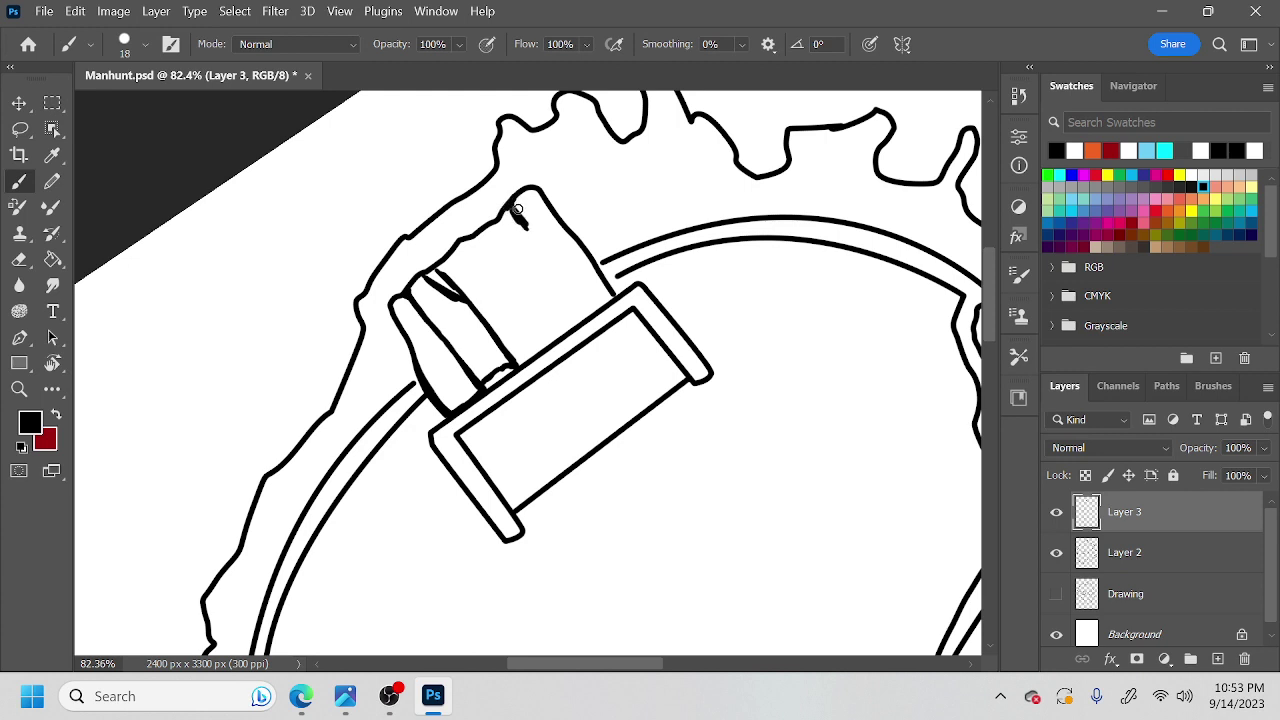
{"action": "left_click_drag", "start_coordinate": [545, 256], "coordinate": [572, 297]}
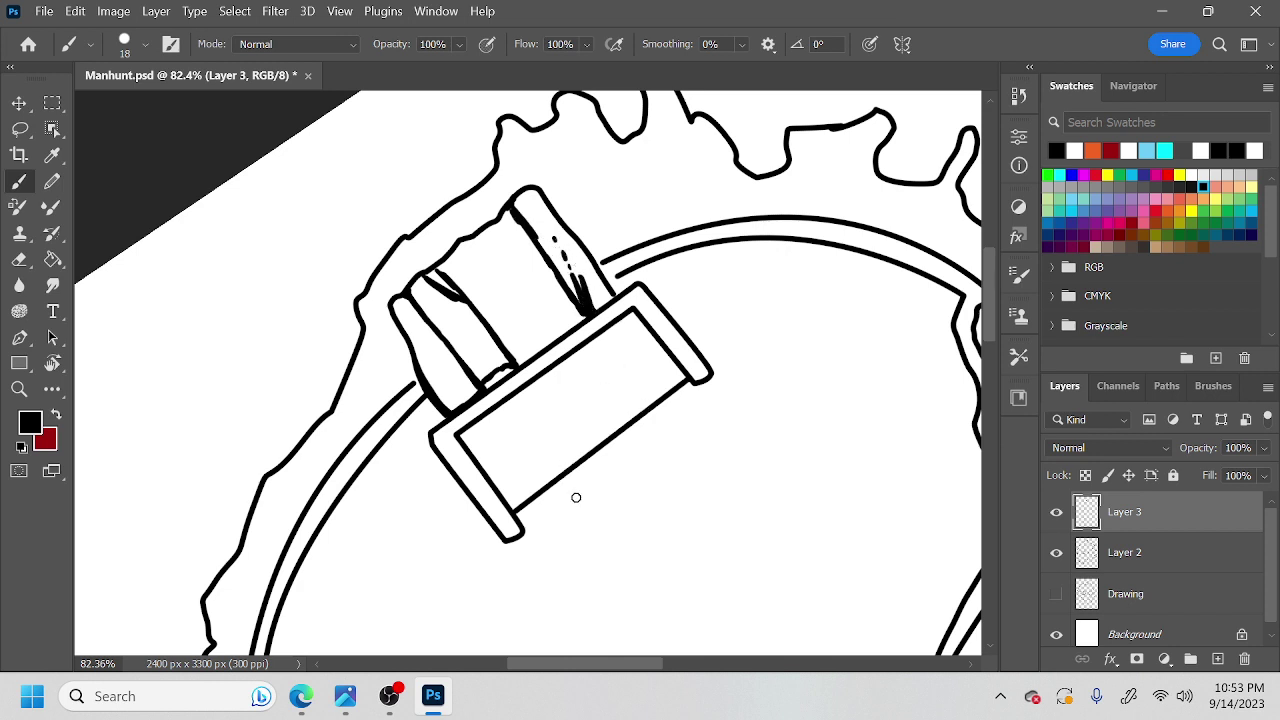
{"action": "key", "text": "r"}
{"action": "mouse_move", "coordinate": [669, 504]}
{"action": "left_mouse_down"}
{"action": "mouse_move", "coordinate": [686, 414]}
{"action": "mouse_move", "coordinate": [644, 374]}
{"action": "left_mouse_up"}
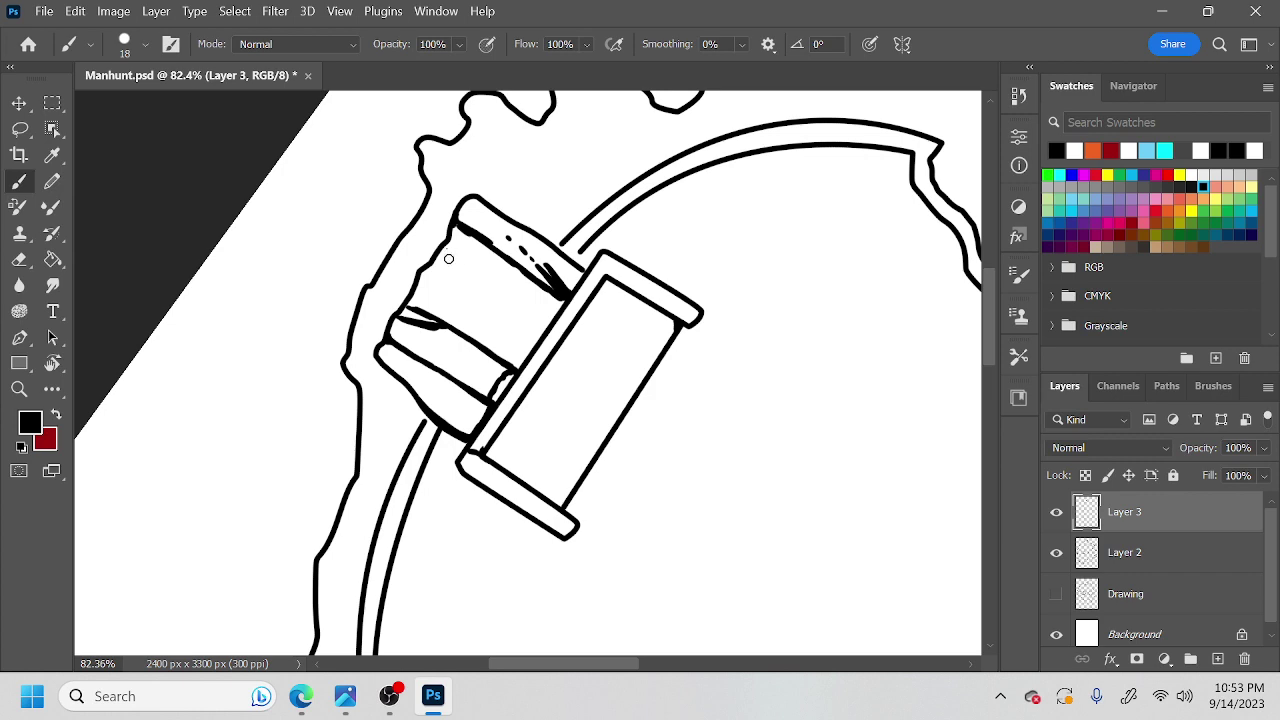
{"action": "key", "text": "r"}
{"action": "left_click_drag", "start_coordinate": [497, 274], "coordinate": [555, 276]}
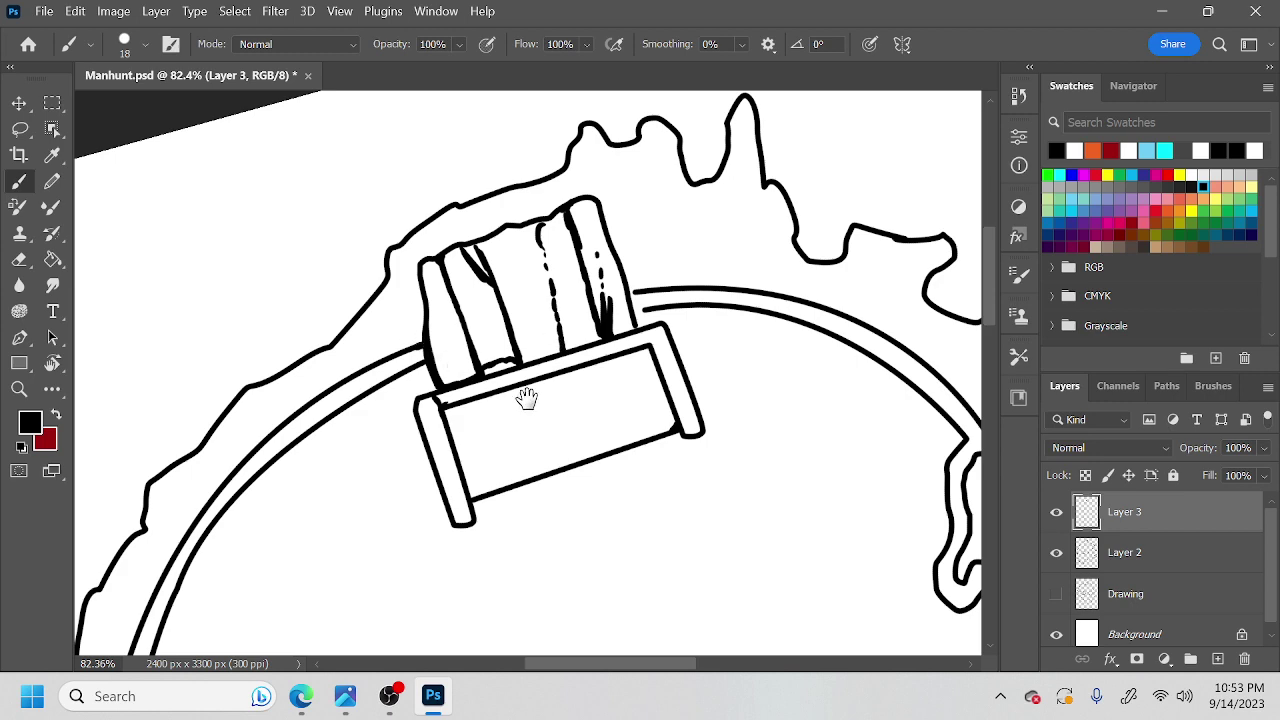
Thicken the mask's inner rim line just left of the strap and paint a black wedge between the two rim lines.
{"action": "left_click_drag", "start_coordinate": [527, 397], "coordinate": [626, 351]}
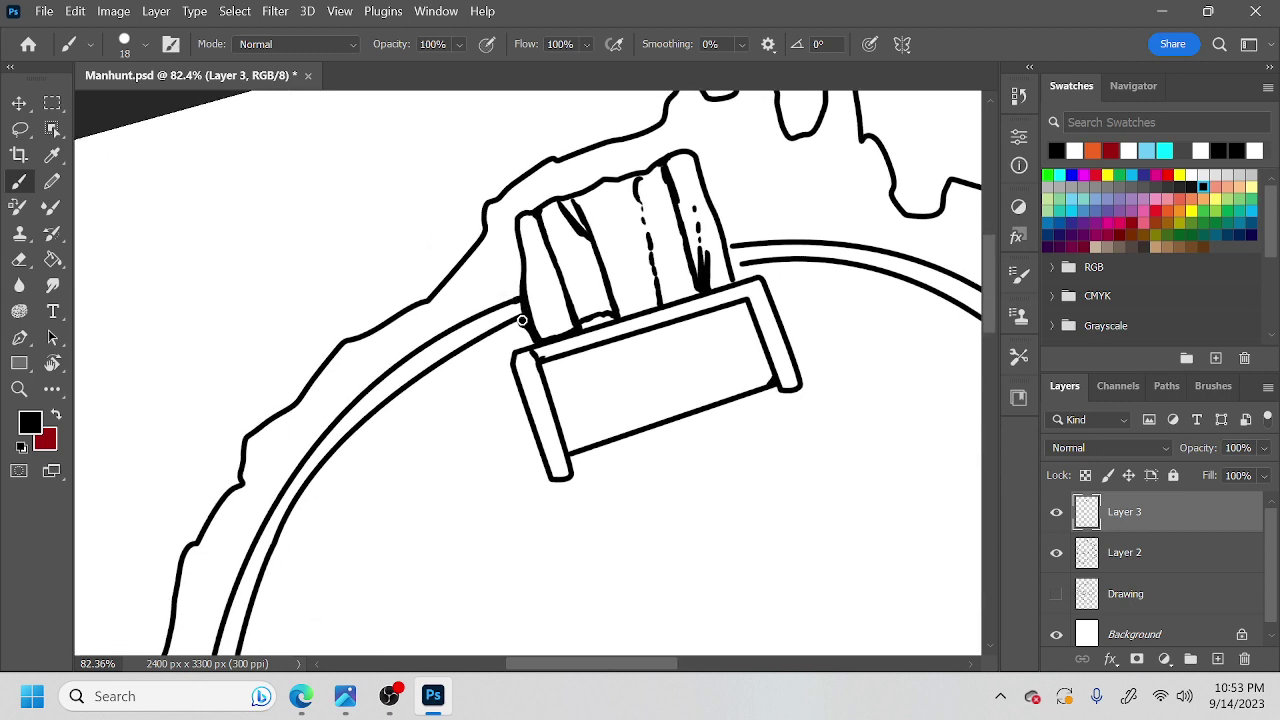
{"action": "key", "text": "r"}
{"action": "mouse_move", "coordinate": [523, 327]}
{"action": "left_mouse_down"}
{"action": "mouse_move", "coordinate": [623, 366]}
{"action": "mouse_move", "coordinate": [590, 350]}
{"action": "left_mouse_up"}
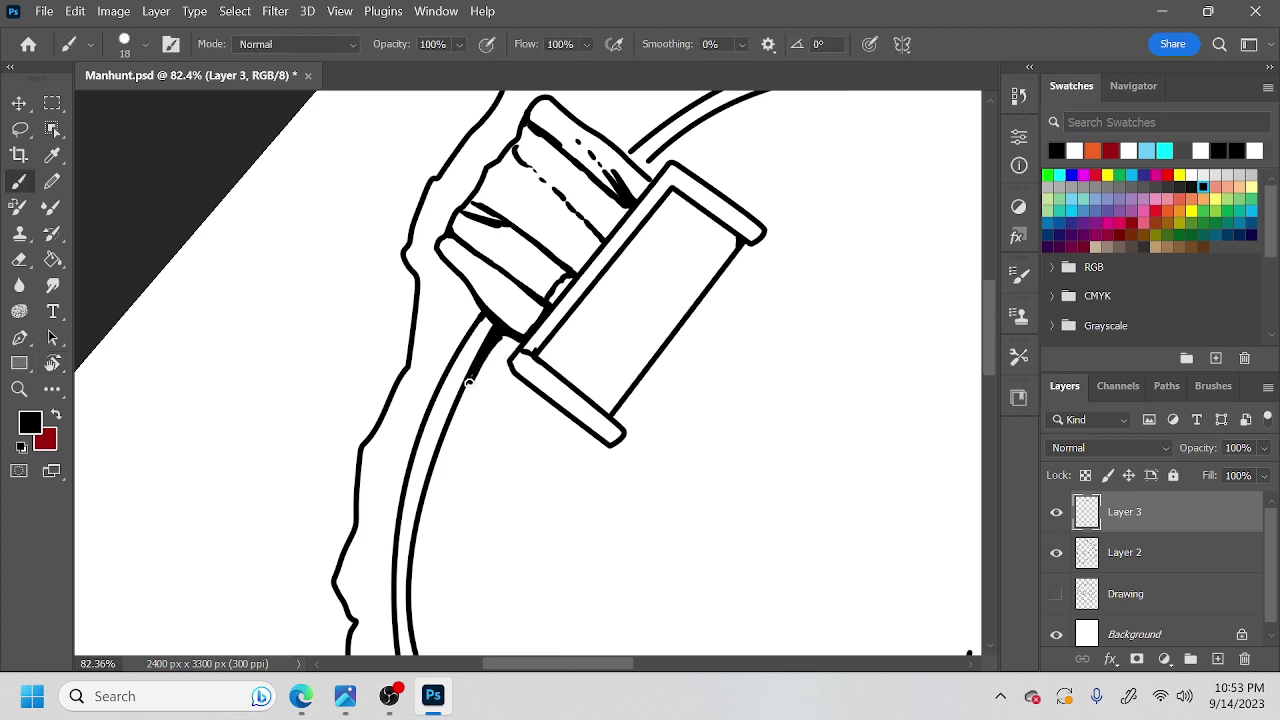
{"action": "left_click_drag", "start_coordinate": [540, 410], "coordinate": [610, 276]}
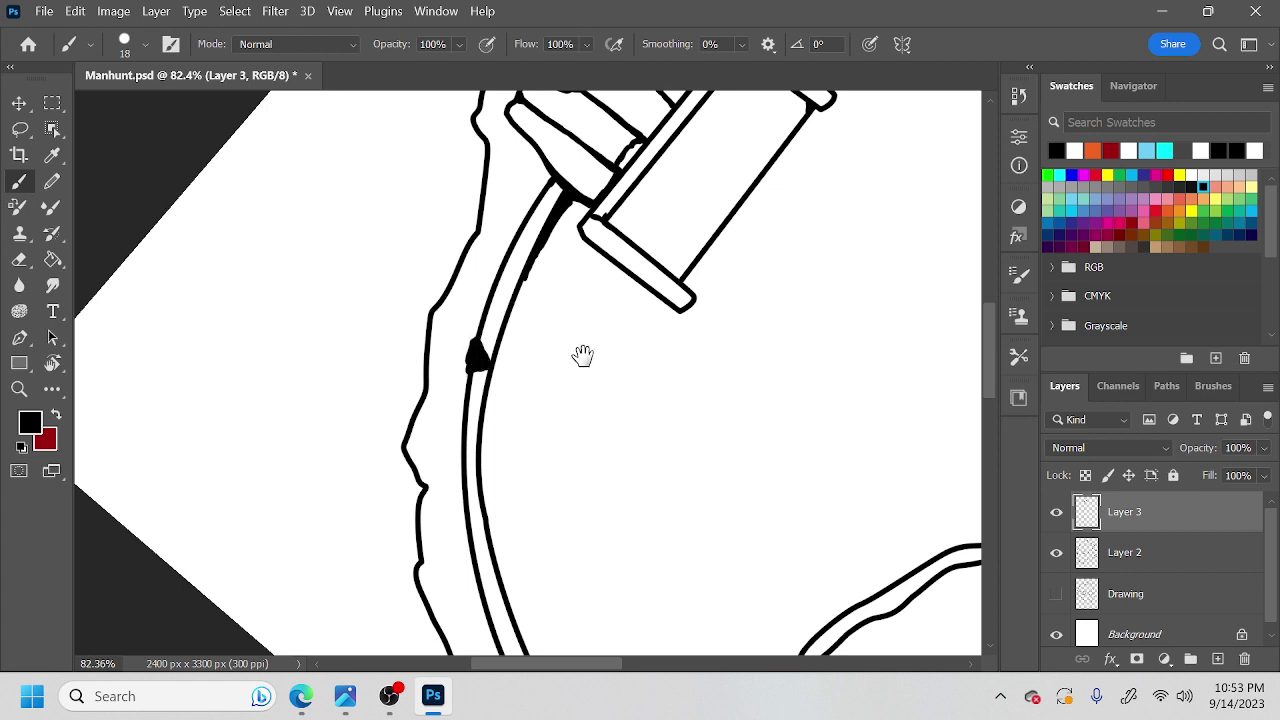
{"action": "left_click_drag", "start_coordinate": [583, 355], "coordinate": [608, 293]}
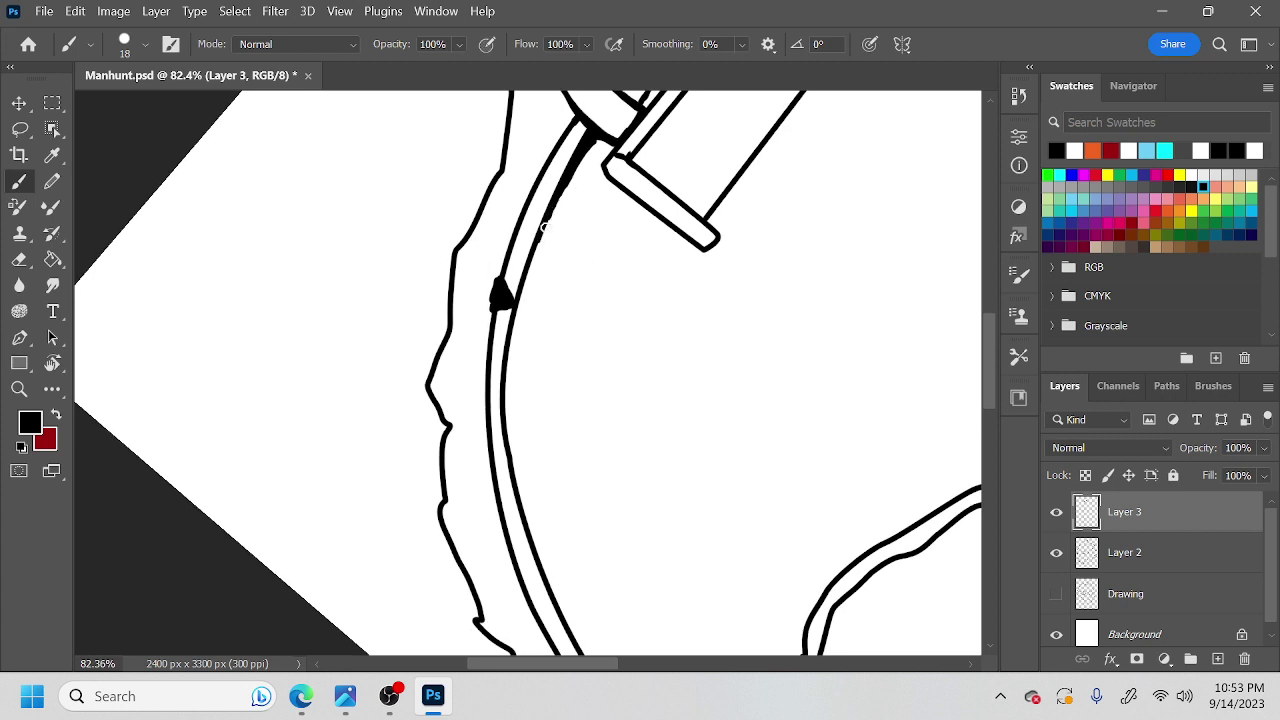
{"action": "mouse_move", "coordinate": [522, 298]}
{"action": "left_mouse_down"}
{"action": "mouse_move", "coordinate": [571, 266]}
{"action": "mouse_move", "coordinate": [577, 211]}
{"action": "left_mouse_up"}
{"action": "left_click_drag", "start_coordinate": [647, 290], "coordinate": [578, 347]}
Draw a jagged shadow contour inside the mask's left rim, starting at the thickened line below the strap.
{"action": "left_click_drag", "start_coordinate": [722, 345], "coordinate": [717, 302]}
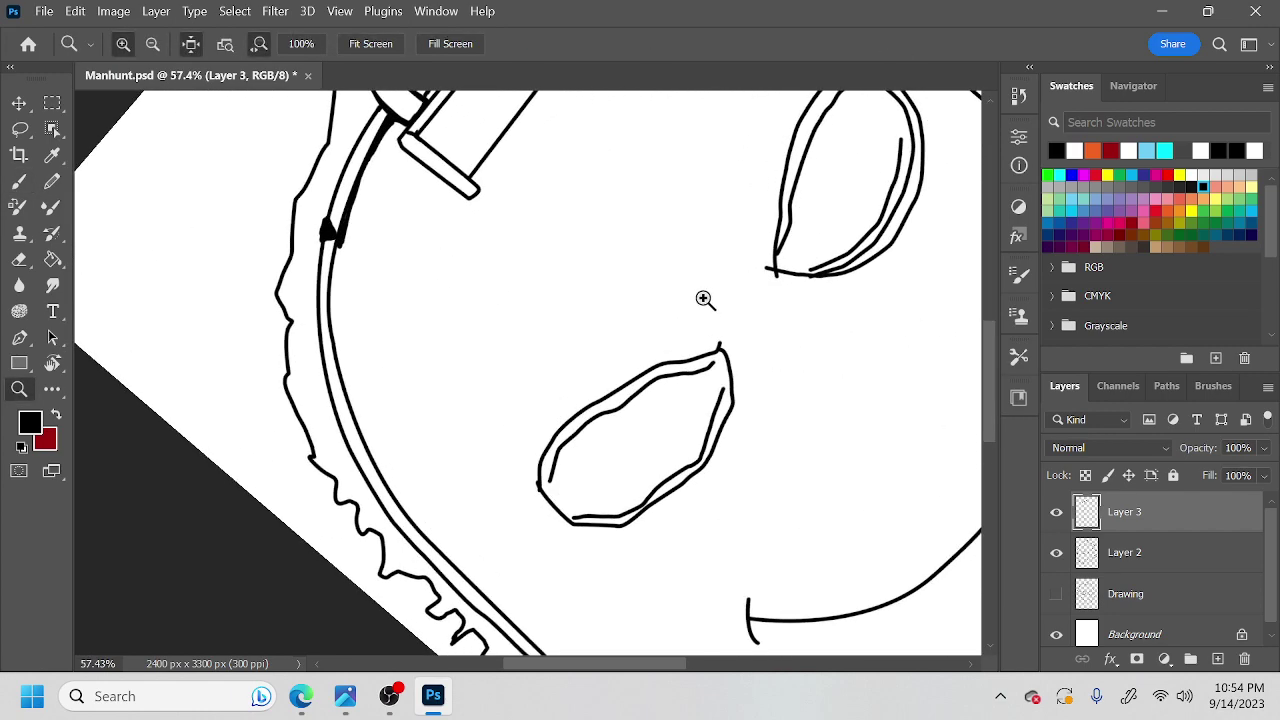
{"action": "left_click_drag", "start_coordinate": [380, 274], "coordinate": [403, 263]}
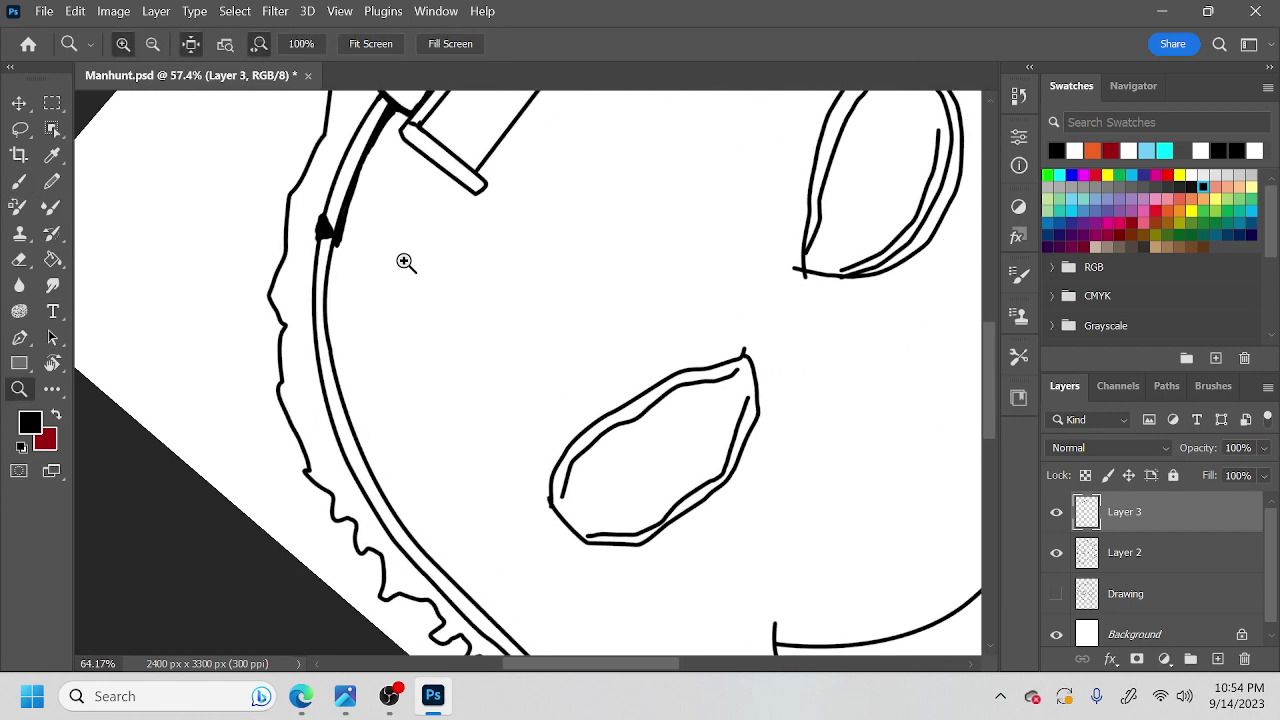
{"action": "key", "text": "b"}
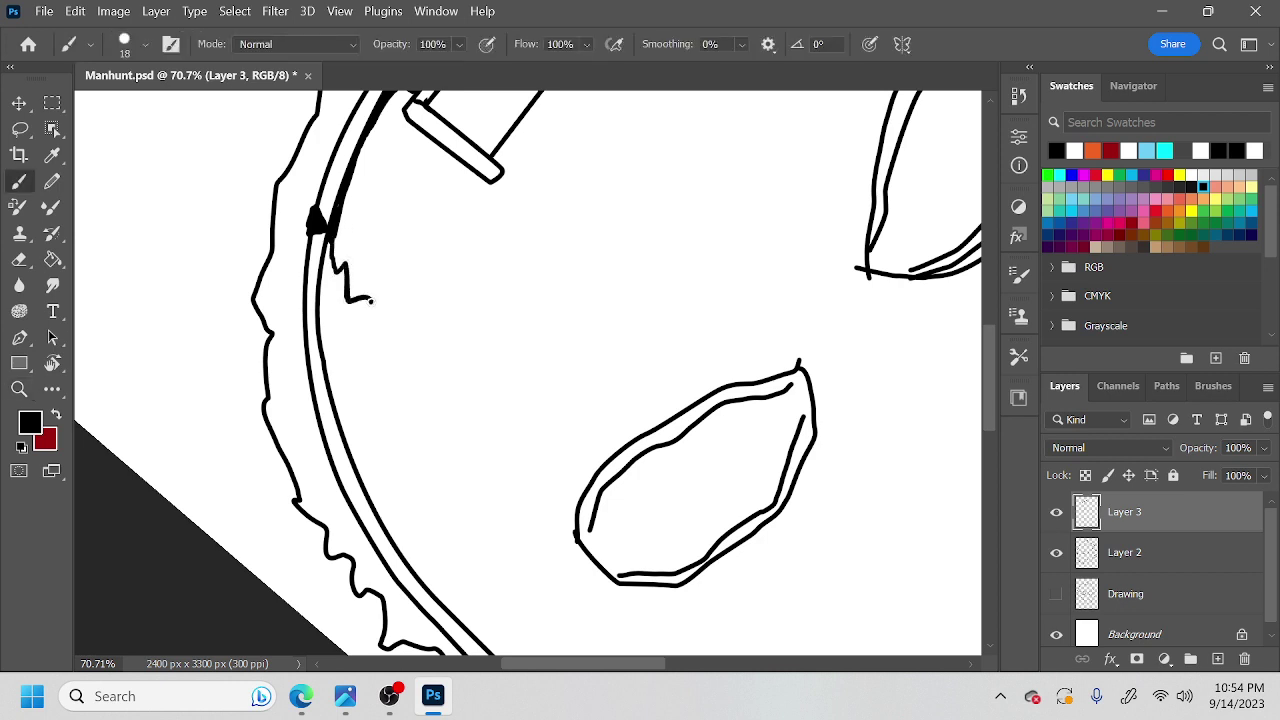
{"action": "mouse_move", "coordinate": [379, 349]}
{"action": "left_mouse_down"}
{"action": "mouse_move", "coordinate": [363, 393]}
{"action": "mouse_move", "coordinate": [404, 427]}
{"action": "mouse_move", "coordinate": [407, 457]}
{"action": "left_mouse_up"}
{"action": "key", "text": "space"}
{"action": "left_click_drag", "start_coordinate": [472, 438], "coordinate": [465, 371]}
{"action": "left_click_drag", "start_coordinate": [430, 457], "coordinate": [468, 528]}
{"action": "left_click_drag", "start_coordinate": [520, 476], "coordinate": [461, 365]}
Continue the jagged shadow contour beside the left eye down to the left cheek corner of the rim.
{"action": "key", "text": "r"}
{"action": "left_click_drag", "start_coordinate": [577, 416], "coordinate": [537, 480]}
{"action": "key", "text": "space"}
{"action": "left_click_drag", "start_coordinate": [560, 431], "coordinate": [577, 406]}
{"action": "left_click_drag", "start_coordinate": [457, 262], "coordinate": [443, 363]}
{"action": "mouse_move", "coordinate": [438, 212]}
{"action": "left_mouse_down"}
{"action": "mouse_move", "coordinate": [439, 320]}
{"action": "mouse_move", "coordinate": [480, 395]}
{"action": "left_mouse_up"}
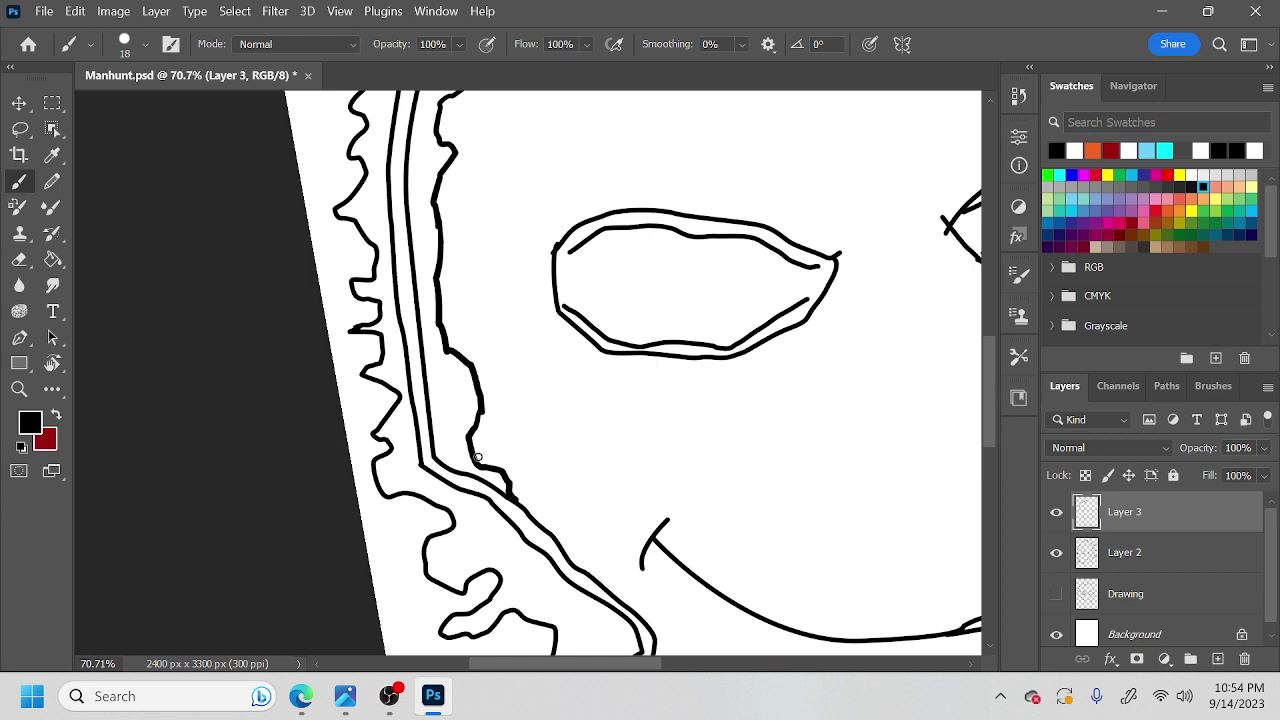
Fill the area between the jagged contour and the mask's left rim with solid black brush strokes.
{"action": "mouse_move", "coordinate": [462, 411]}
{"action": "left_mouse_down"}
{"action": "mouse_move", "coordinate": [445, 374]}
{"action": "mouse_move", "coordinate": [437, 447]}
{"action": "mouse_move", "coordinate": [460, 466]}
{"action": "mouse_move", "coordinate": [467, 379]}
{"action": "mouse_move", "coordinate": [475, 407]}
{"action": "mouse_move", "coordinate": [474, 392]}
{"action": "mouse_move", "coordinate": [439, 333]}
{"action": "mouse_move", "coordinate": [434, 391]}
{"action": "mouse_move", "coordinate": [427, 331]}
{"action": "mouse_move", "coordinate": [464, 385]}
{"action": "mouse_move", "coordinate": [451, 361]}
{"action": "mouse_move", "coordinate": [465, 442]}
{"action": "left_mouse_up"}
{"action": "mouse_move", "coordinate": [437, 367]}
{"action": "left_mouse_down"}
{"action": "mouse_move", "coordinate": [435, 341]}
{"action": "mouse_move", "coordinate": [432, 387]}
{"action": "mouse_move", "coordinate": [427, 243]}
{"action": "mouse_move", "coordinate": [417, 256]}
{"action": "mouse_move", "coordinate": [428, 208]}
{"action": "mouse_move", "coordinate": [446, 225]}
{"action": "mouse_move", "coordinate": [443, 400]}
{"action": "left_mouse_up"}
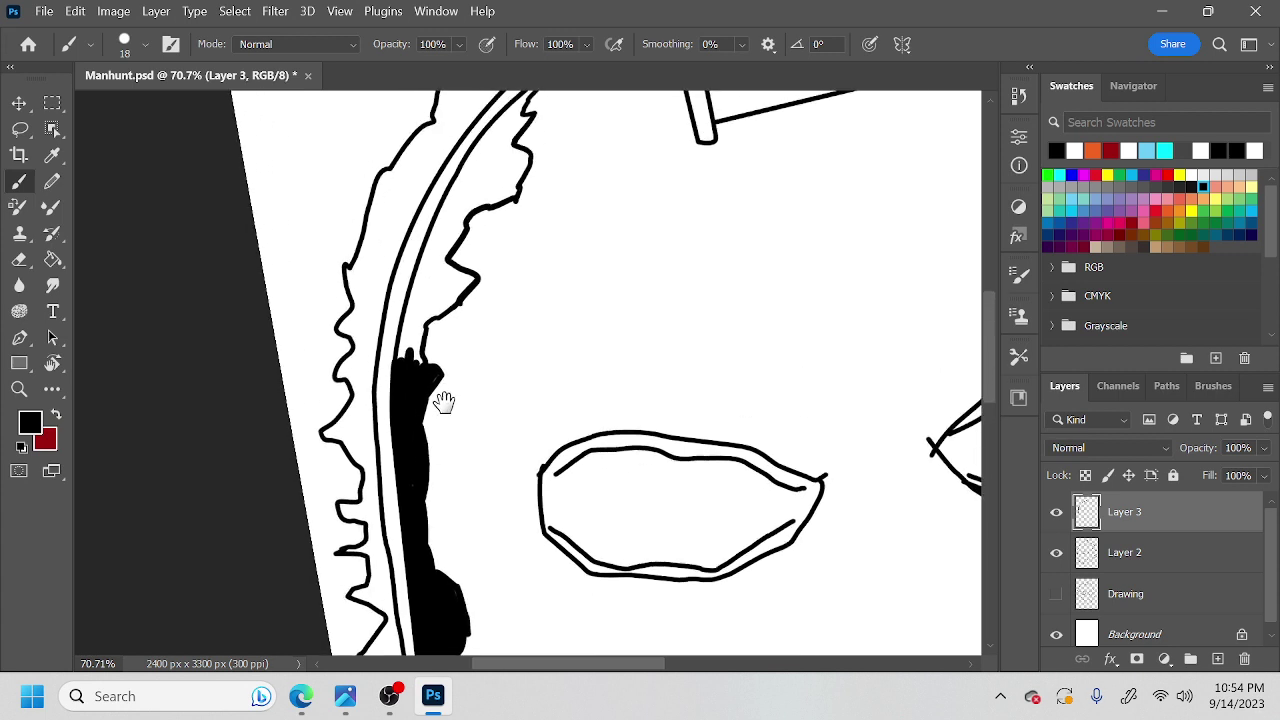
{"action": "mouse_move", "coordinate": [421, 358]}
{"action": "left_mouse_down"}
{"action": "mouse_move", "coordinate": [421, 302]}
{"action": "mouse_move", "coordinate": [400, 363]}
{"action": "mouse_move", "coordinate": [424, 306]}
{"action": "mouse_move", "coordinate": [429, 377]}
{"action": "mouse_move", "coordinate": [427, 278]}
{"action": "mouse_move", "coordinate": [413, 302]}
{"action": "mouse_move", "coordinate": [440, 273]}
{"action": "mouse_move", "coordinate": [446, 312]}
{"action": "mouse_move", "coordinate": [468, 284]}
{"action": "mouse_move", "coordinate": [446, 274]}
{"action": "mouse_move", "coordinate": [463, 210]}
{"action": "mouse_move", "coordinate": [433, 249]}
{"action": "mouse_move", "coordinate": [500, 263]}
{"action": "mouse_move", "coordinate": [473, 233]}
{"action": "mouse_move", "coordinate": [491, 346]}
{"action": "left_mouse_up"}
{"action": "key", "text": "r"}
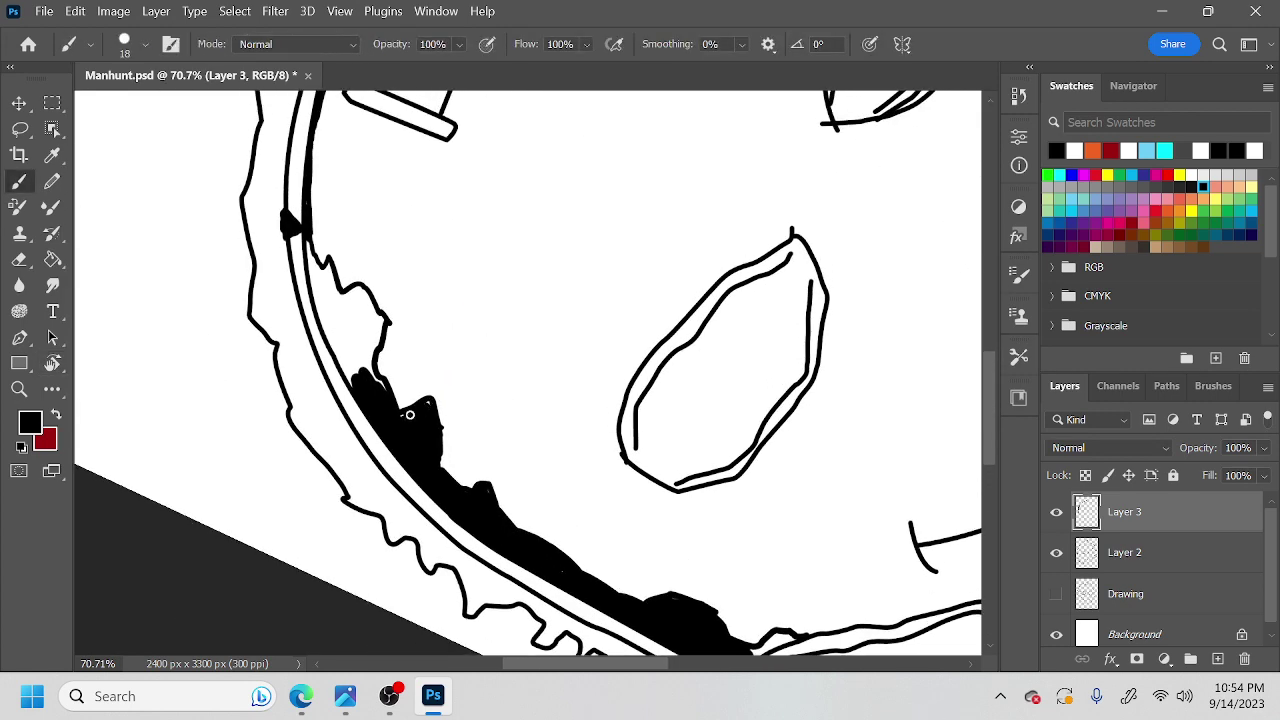
{"action": "mouse_move", "coordinate": [370, 373]}
{"action": "left_mouse_down"}
{"action": "mouse_move", "coordinate": [330, 327]}
{"action": "mouse_move", "coordinate": [350, 377]}
{"action": "left_mouse_up"}
{"action": "mouse_move", "coordinate": [307, 236]}
{"action": "left_mouse_down"}
{"action": "mouse_move", "coordinate": [321, 311]}
{"action": "mouse_move", "coordinate": [308, 237]}
{"action": "mouse_move", "coordinate": [366, 361]}
{"action": "mouse_move", "coordinate": [379, 316]}
{"action": "mouse_move", "coordinate": [354, 296]}
{"action": "left_mouse_up"}
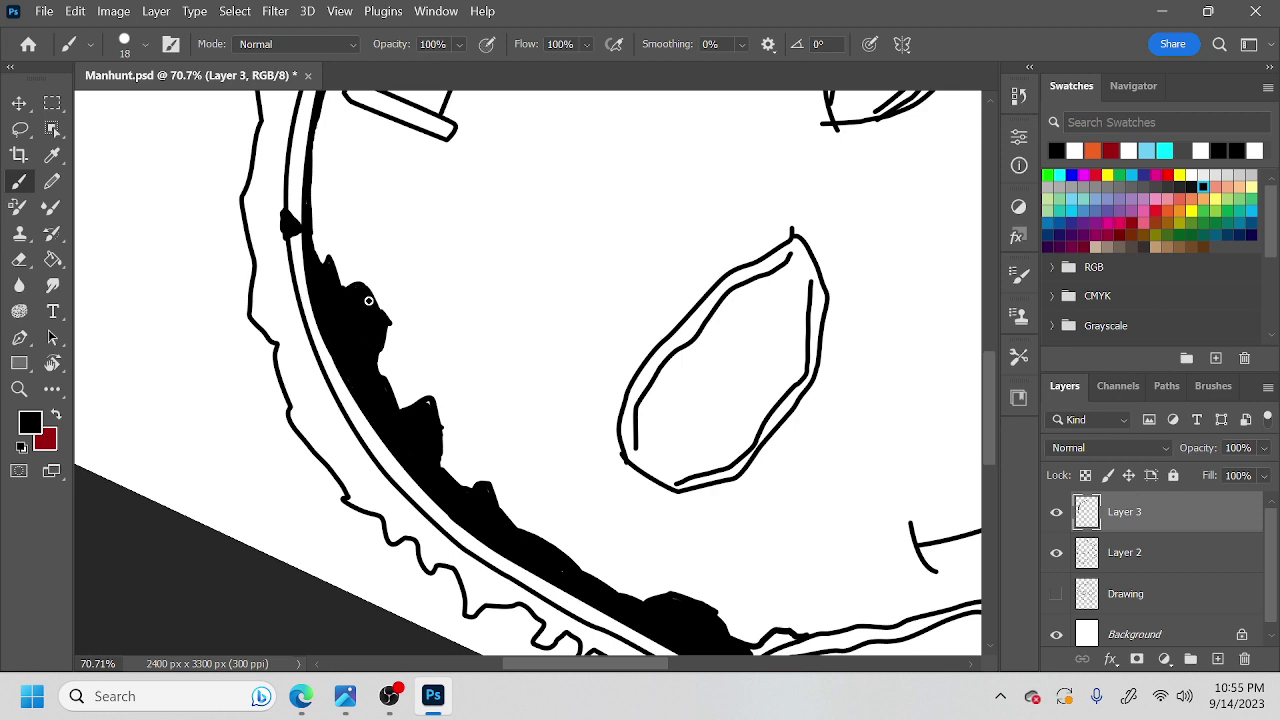
Outline a thicker right half of the smile line and fill it with black.
{"action": "key", "text": "z"}
{"action": "key", "text": "ctrl+0"}
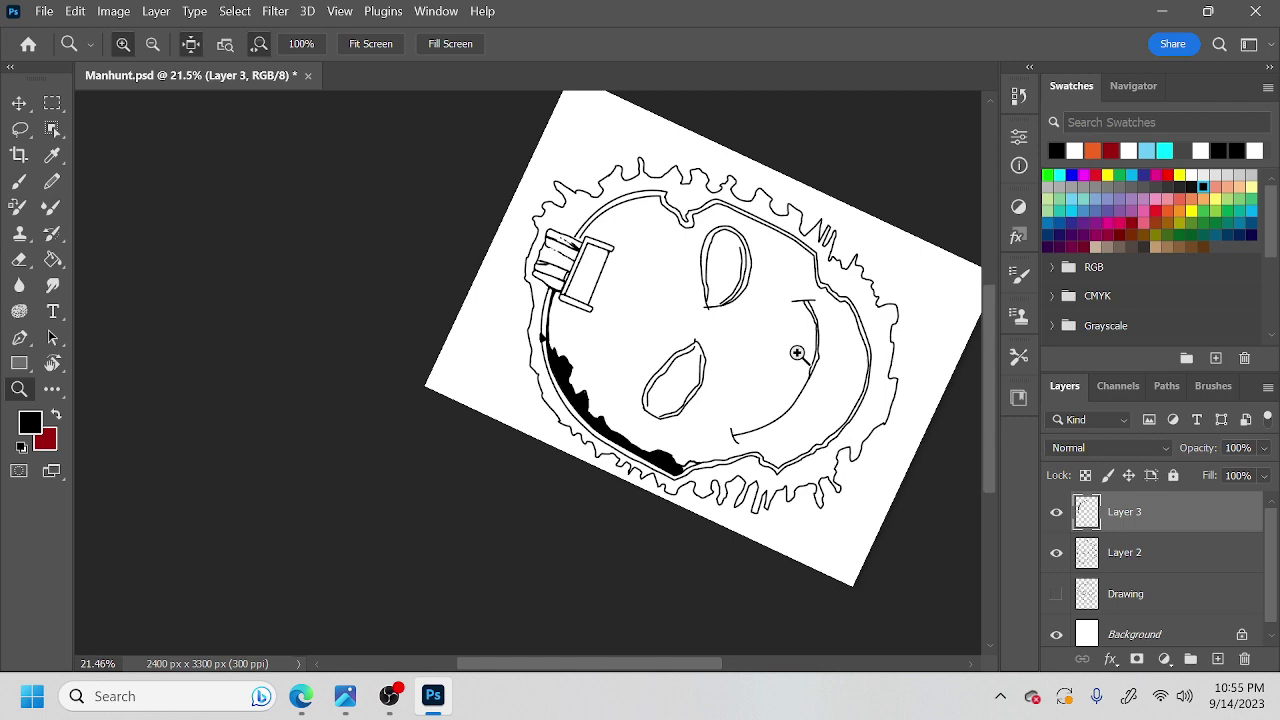
{"action": "mouse_move", "coordinate": [814, 347]}
{"action": "left_mouse_down"}
{"action": "mouse_move", "coordinate": [874, 323]}
{"action": "mouse_move", "coordinate": [777, 386]}
{"action": "left_mouse_up"}
{"action": "key", "text": "b"}
{"action": "mouse_move", "coordinate": [695, 495]}
{"action": "left_mouse_down"}
{"action": "mouse_move", "coordinate": [716, 437]}
{"action": "mouse_move", "coordinate": [712, 447]}
{"action": "left_mouse_up"}
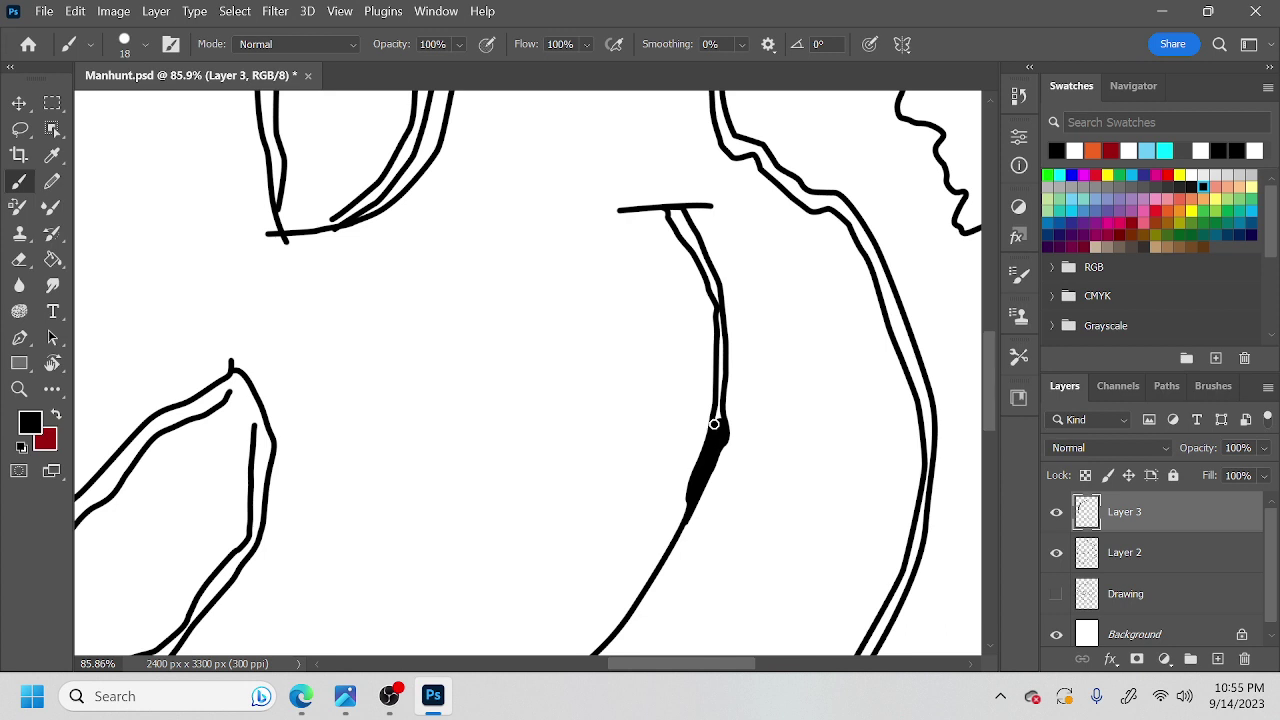
{"action": "left_click_drag", "start_coordinate": [716, 417], "coordinate": [721, 347]}
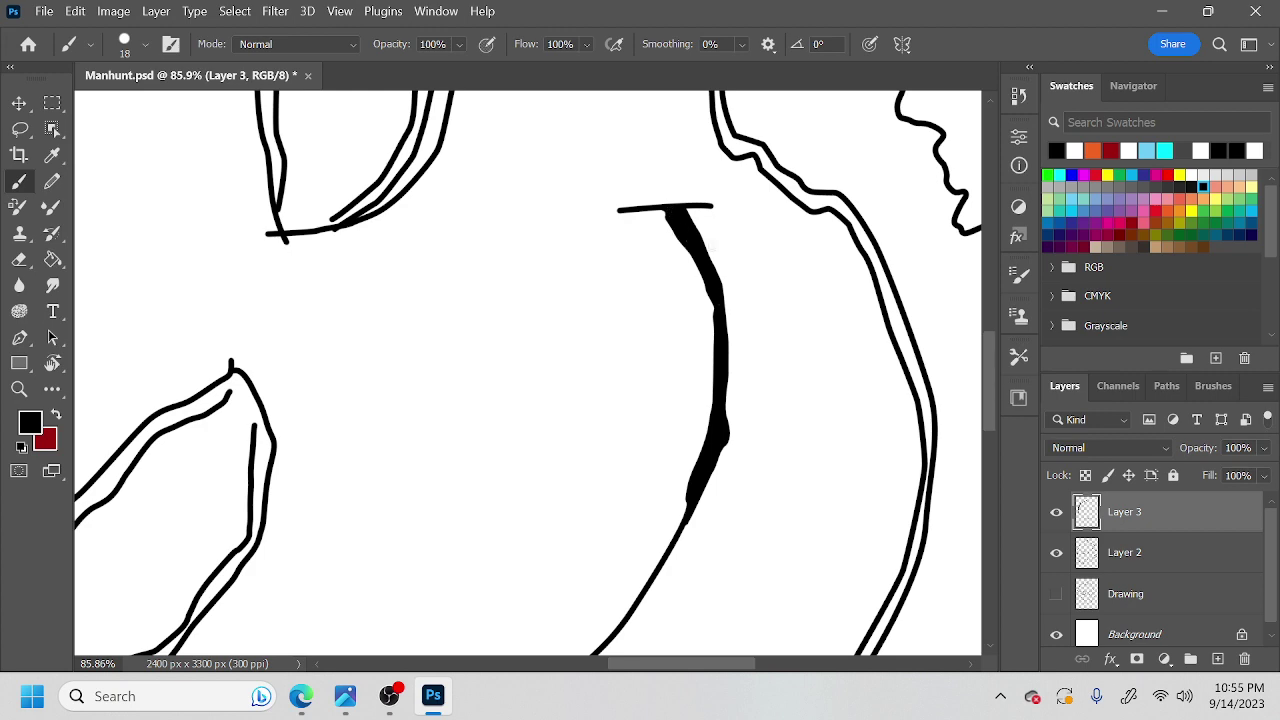
Thicken the short tick at the right corner of the smile with tapered strokes, undoing the unwanted ones.
{"action": "key", "text": "r"}
{"action": "mouse_move", "coordinate": [769, 371]}
{"action": "left_mouse_down"}
{"action": "mouse_move", "coordinate": [726, 486]}
{"action": "mouse_move", "coordinate": [645, 530]}
{"action": "mouse_move", "coordinate": [730, 405]}
{"action": "mouse_move", "coordinate": [738, 426]}
{"action": "left_mouse_up"}
{"action": "key", "text": "b"}
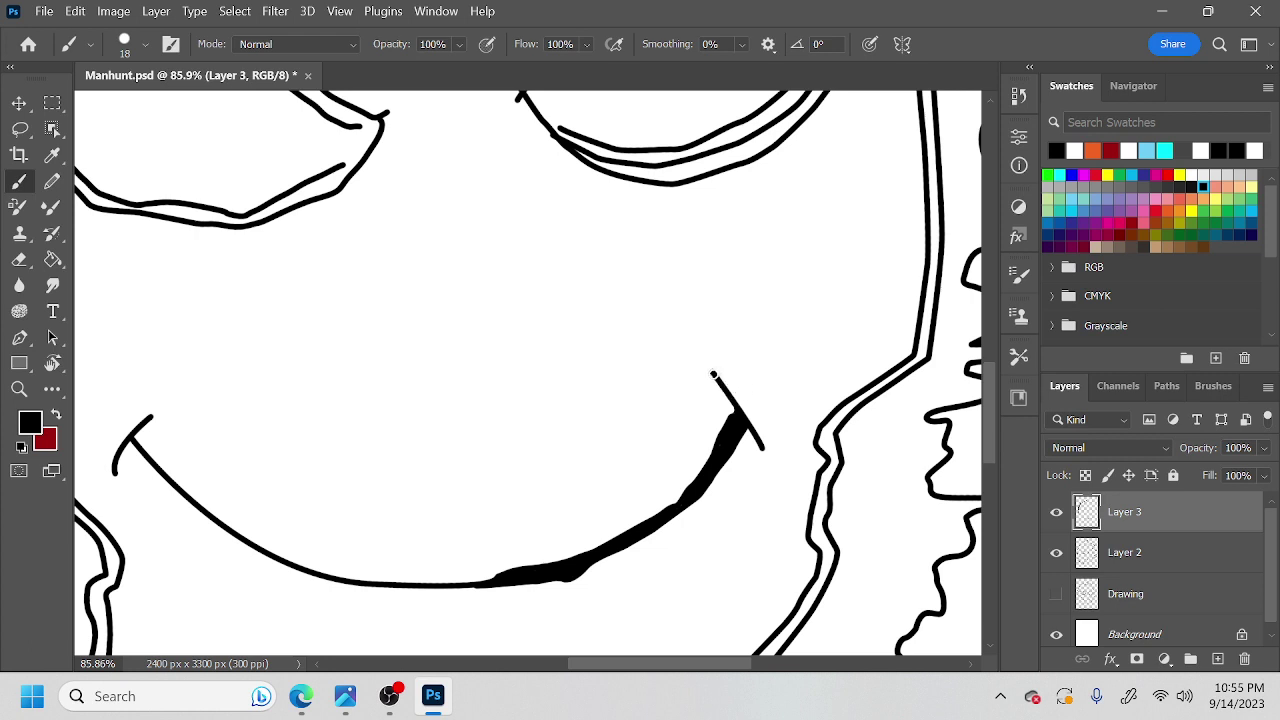
{"action": "left_click_drag", "start_coordinate": [707, 368], "coordinate": [730, 421]}
{"action": "left_click_drag", "start_coordinate": [704, 360], "coordinate": [730, 430]}
{"action": "left_click_drag", "start_coordinate": [704, 365], "coordinate": [729, 440]}
{"action": "key", "text": "ctrl+z"}
{"action": "left_click_drag", "start_coordinate": [704, 364], "coordinate": [725, 441]}
{"action": "left_click_drag", "start_coordinate": [767, 467], "coordinate": [746, 426]}
{"action": "key", "text": "ctrl+z"}
{"action": "left_click_drag", "start_coordinate": [606, 463], "coordinate": [703, 443]}
Fill out the tick at the left corner of the smile with tapered black strokes.
{"action": "key", "text": "r"}
{"action": "left_click_drag", "start_coordinate": [743, 480], "coordinate": [675, 263]}
{"action": "left_click_drag", "start_coordinate": [732, 382], "coordinate": [786, 282]}
{"action": "key", "text": "r"}
{"action": "left_click_drag", "start_coordinate": [797, 380], "coordinate": [779, 279]}
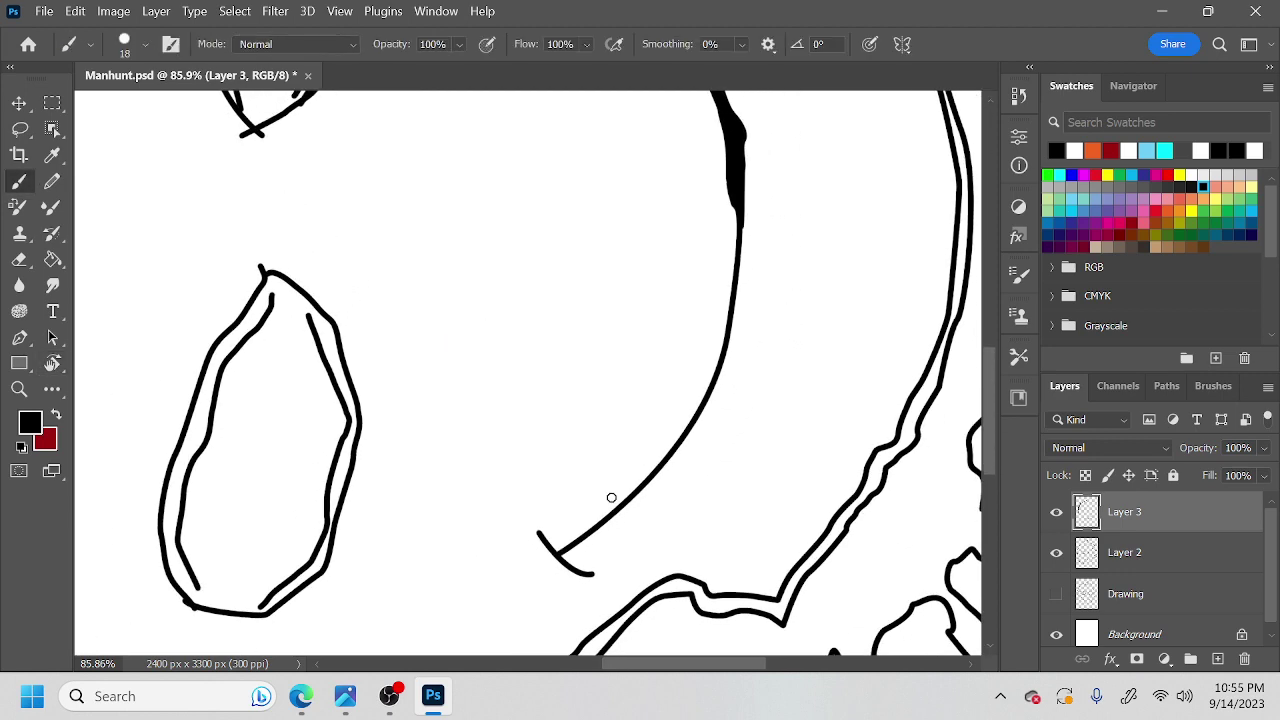
{"action": "key", "text": "r"}
{"action": "left_click_drag", "start_coordinate": [664, 497], "coordinate": [671, 489]}
{"action": "left_click_drag", "start_coordinate": [555, 541], "coordinate": [590, 565]}
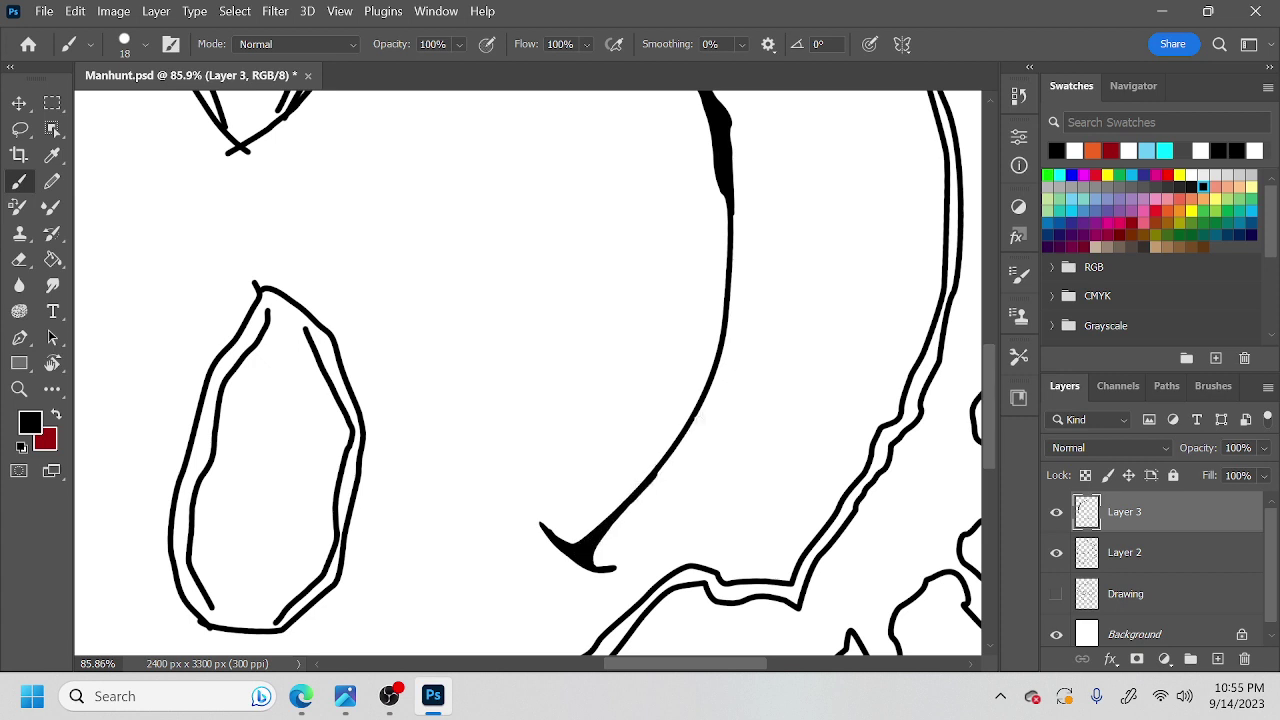
Thicken the thin left half of the smile line from the mouth corner to the heavier right section.
{"action": "key", "text": "r"}
{"action": "mouse_move", "coordinate": [733, 268]}
{"action": "left_mouse_down"}
{"action": "mouse_move", "coordinate": [651, 554]}
{"action": "mouse_move", "coordinate": [486, 497]}
{"action": "left_mouse_up"}
{"action": "mouse_move", "coordinate": [483, 425]}
{"action": "left_mouse_down"}
{"action": "mouse_move", "coordinate": [451, 366]}
{"action": "mouse_move", "coordinate": [464, 388]}
{"action": "left_mouse_up"}
{"action": "key", "text": "b"}
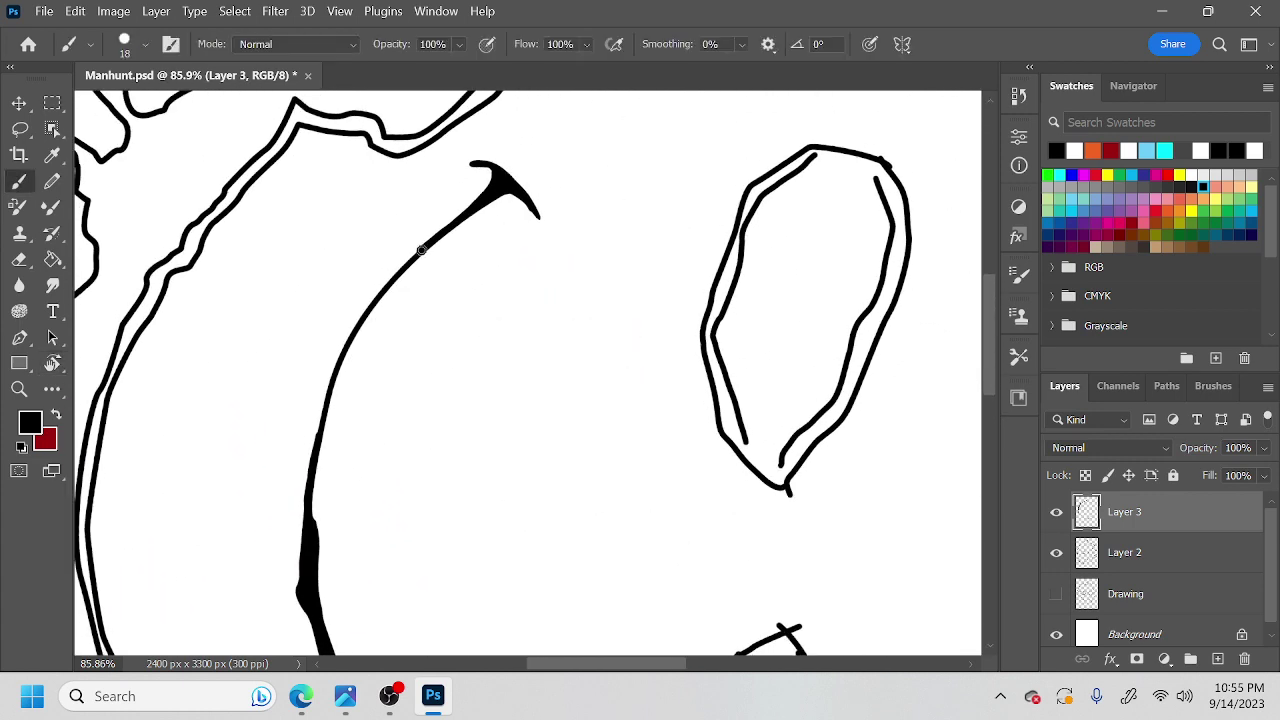
{"action": "left_click_drag", "start_coordinate": [350, 342], "coordinate": [322, 424]}
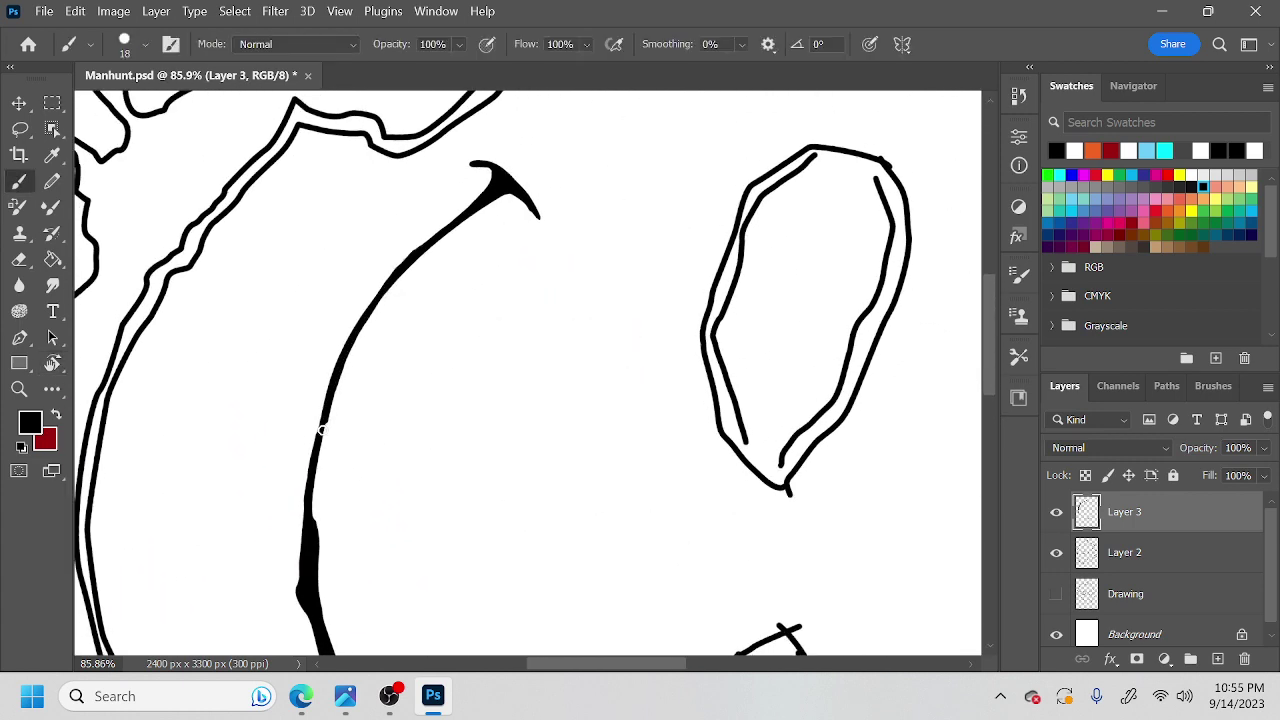
Fill the remaining gap at the lower end of the left rim's shadow with black.
{"action": "key", "text": "r"}
{"action": "left_click_drag", "start_coordinate": [626, 491], "coordinate": [609, 257]}
{"action": "key", "text": "b"}
{"action": "key", "text": "r"}
{"action": "left_click_drag", "start_coordinate": [458, 330], "coordinate": [591, 349]}
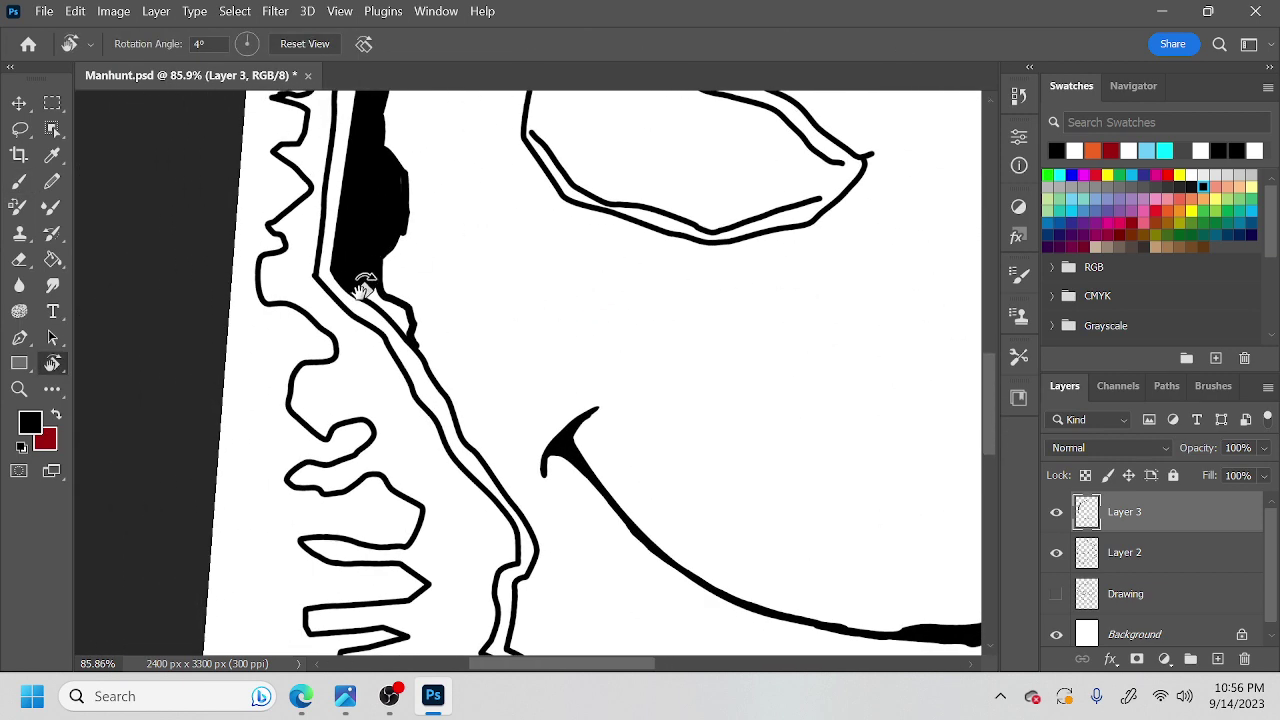
{"action": "key", "text": "b"}
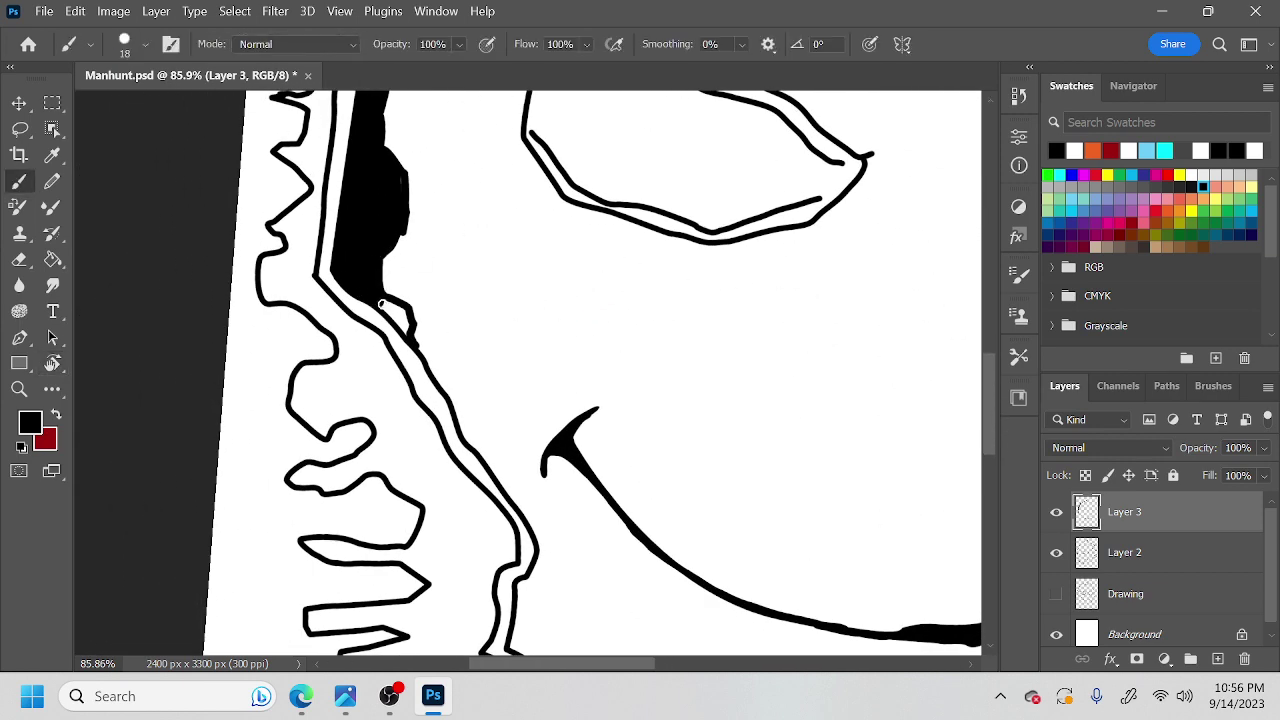
{"action": "left_click_drag", "start_coordinate": [398, 316], "coordinate": [397, 307]}
Paint a tapered black shadow inside the left jaw notch below the corner of the smile.
{"action": "left_click_drag", "start_coordinate": [586, 414], "coordinate": [563, 297]}
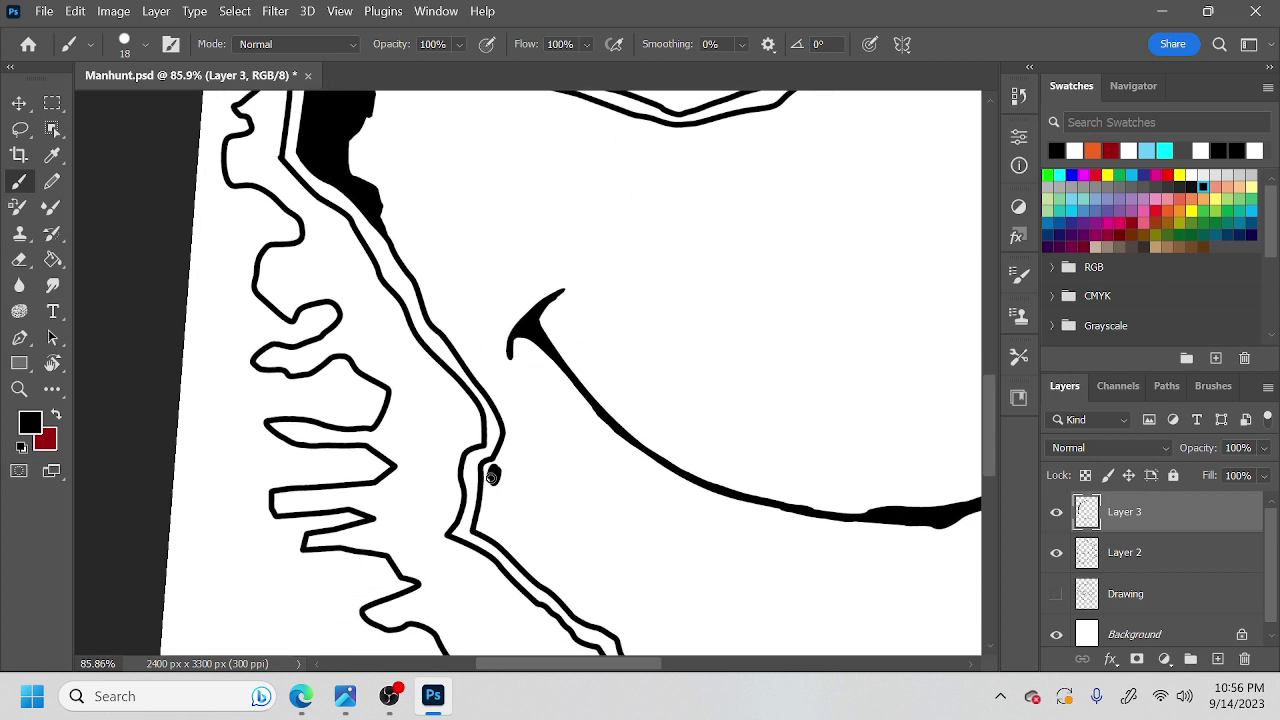
{"action": "mouse_move", "coordinate": [490, 476]}
{"action": "left_mouse_down"}
{"action": "mouse_move", "coordinate": [478, 522]}
{"action": "mouse_move", "coordinate": [492, 536]}
{"action": "mouse_move", "coordinate": [496, 459]}
{"action": "mouse_move", "coordinate": [537, 430]}
{"action": "left_mouse_up"}
{"action": "mouse_move", "coordinate": [490, 402]}
{"action": "left_mouse_down"}
{"action": "mouse_move", "coordinate": [492, 479]}
{"action": "mouse_move", "coordinate": [510, 503]}
{"action": "left_mouse_up"}
{"action": "mouse_move", "coordinate": [486, 458]}
{"action": "left_mouse_down"}
{"action": "mouse_move", "coordinate": [520, 505]}
{"action": "mouse_move", "coordinate": [501, 476]}
{"action": "left_mouse_up"}
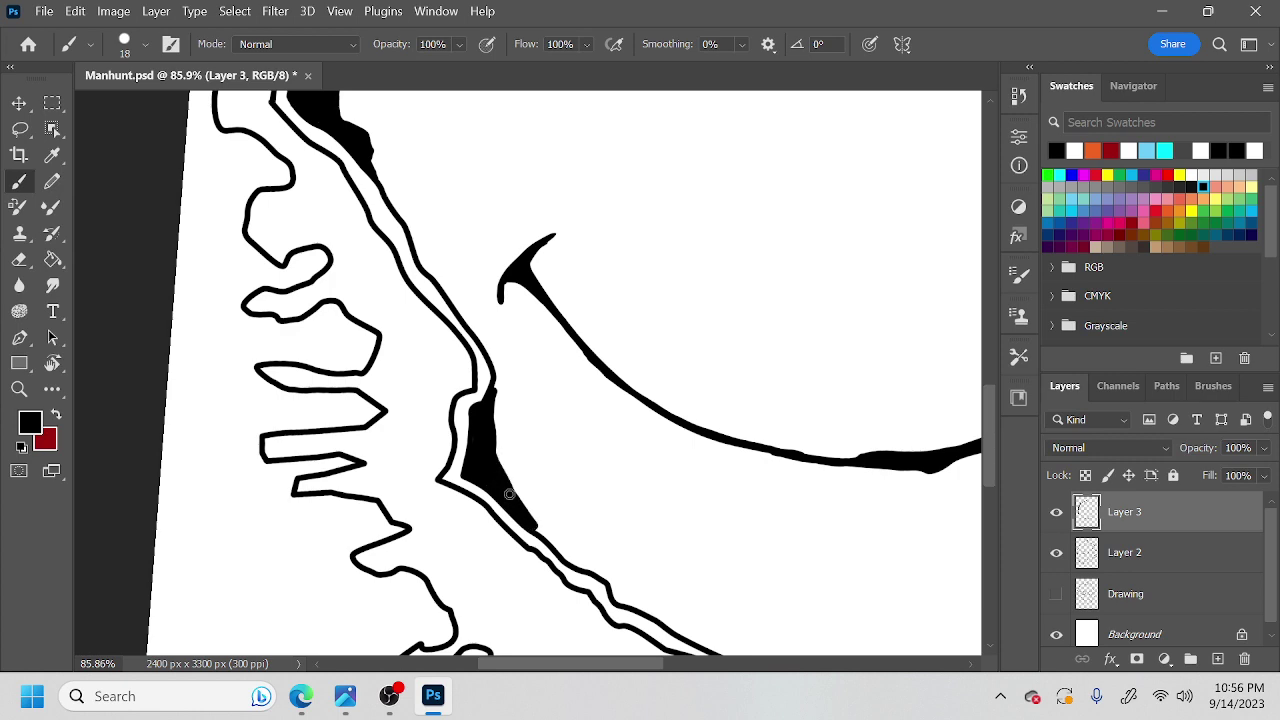
Paint an uneven black shadow along the inner rim of the chin, continuing from the left jaw notch.
{"action": "key", "text": "r"}
{"action": "mouse_move", "coordinate": [725, 469]}
{"action": "left_mouse_down"}
{"action": "mouse_move", "coordinate": [694, 311]}
{"action": "mouse_move", "coordinate": [565, 208]}
{"action": "left_mouse_up"}
{"action": "key", "text": "space"}
{"action": "mouse_move", "coordinate": [704, 358]}
{"action": "left_mouse_down"}
{"action": "mouse_move", "coordinate": [709, 421]}
{"action": "mouse_move", "coordinate": [693, 356]}
{"action": "mouse_move", "coordinate": [701, 306]}
{"action": "mouse_move", "coordinate": [726, 276]}
{"action": "mouse_move", "coordinate": [686, 432]}
{"action": "mouse_move", "coordinate": [672, 420]}
{"action": "mouse_move", "coordinate": [697, 284]}
{"action": "mouse_move", "coordinate": [635, 484]}
{"action": "left_mouse_up"}
{"action": "key", "text": "space"}
{"action": "key", "text": "space"}
{"action": "mouse_move", "coordinate": [675, 400]}
{"action": "left_mouse_down"}
{"action": "mouse_move", "coordinate": [640, 503]}
{"action": "mouse_move", "coordinate": [520, 583]}
{"action": "mouse_move", "coordinate": [400, 409]}
{"action": "mouse_move", "coordinate": [423, 294]}
{"action": "mouse_move", "coordinate": [544, 386]}
{"action": "left_mouse_up"}
{"action": "key", "text": "r"}
{"action": "mouse_move", "coordinate": [456, 320]}
{"action": "left_mouse_down"}
{"action": "mouse_move", "coordinate": [431, 400]}
{"action": "mouse_move", "coordinate": [474, 290]}
{"action": "mouse_move", "coordinate": [430, 404]}
{"action": "left_mouse_up"}
{"action": "mouse_move", "coordinate": [476, 446]}
{"action": "left_mouse_down"}
{"action": "mouse_move", "coordinate": [523, 340]}
{"action": "mouse_move", "coordinate": [487, 311]}
{"action": "mouse_move", "coordinate": [467, 436]}
{"action": "left_mouse_up"}
{"action": "left_click_drag", "start_coordinate": [522, 405], "coordinate": [488, 552]}
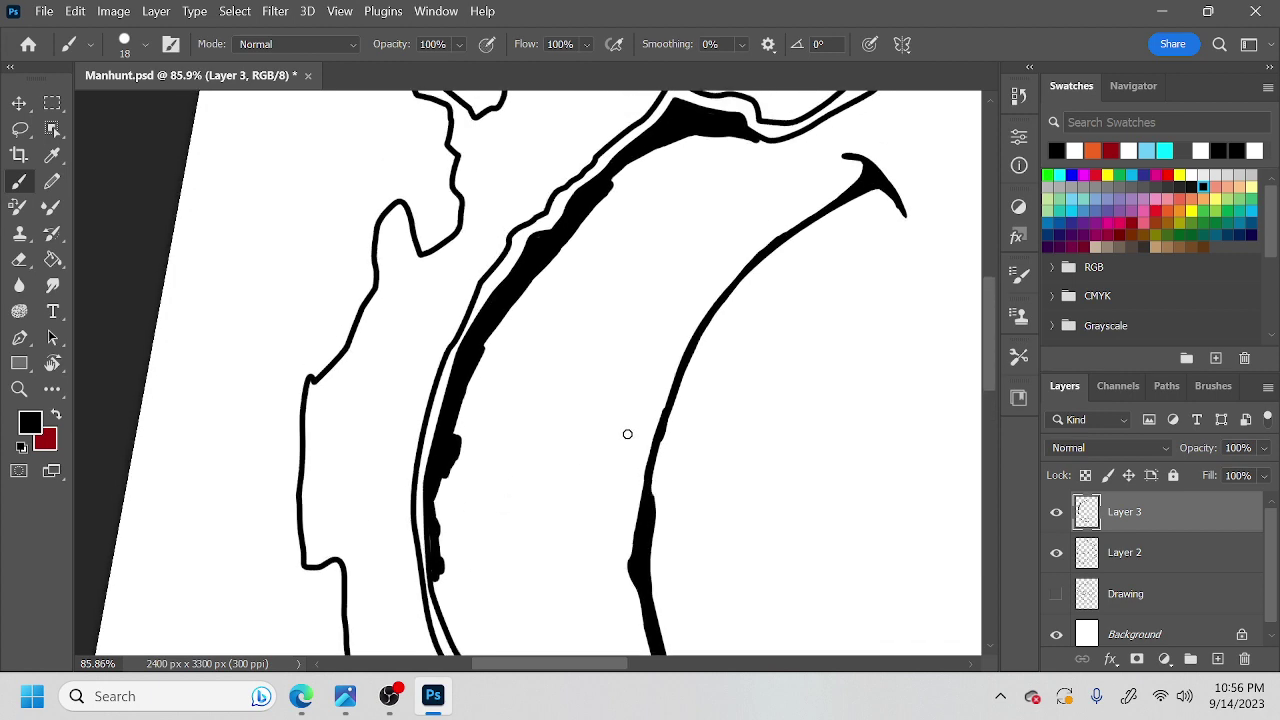
Continue the uneven black shadow up the inner rim of the right jaw, tapering it toward the notch.
{"action": "key", "text": "r"}
{"action": "mouse_move", "coordinate": [714, 417]}
{"action": "left_mouse_down"}
{"action": "mouse_move", "coordinate": [620, 171]}
{"action": "mouse_move", "coordinate": [706, 220]}
{"action": "mouse_move", "coordinate": [662, 186]}
{"action": "left_mouse_up"}
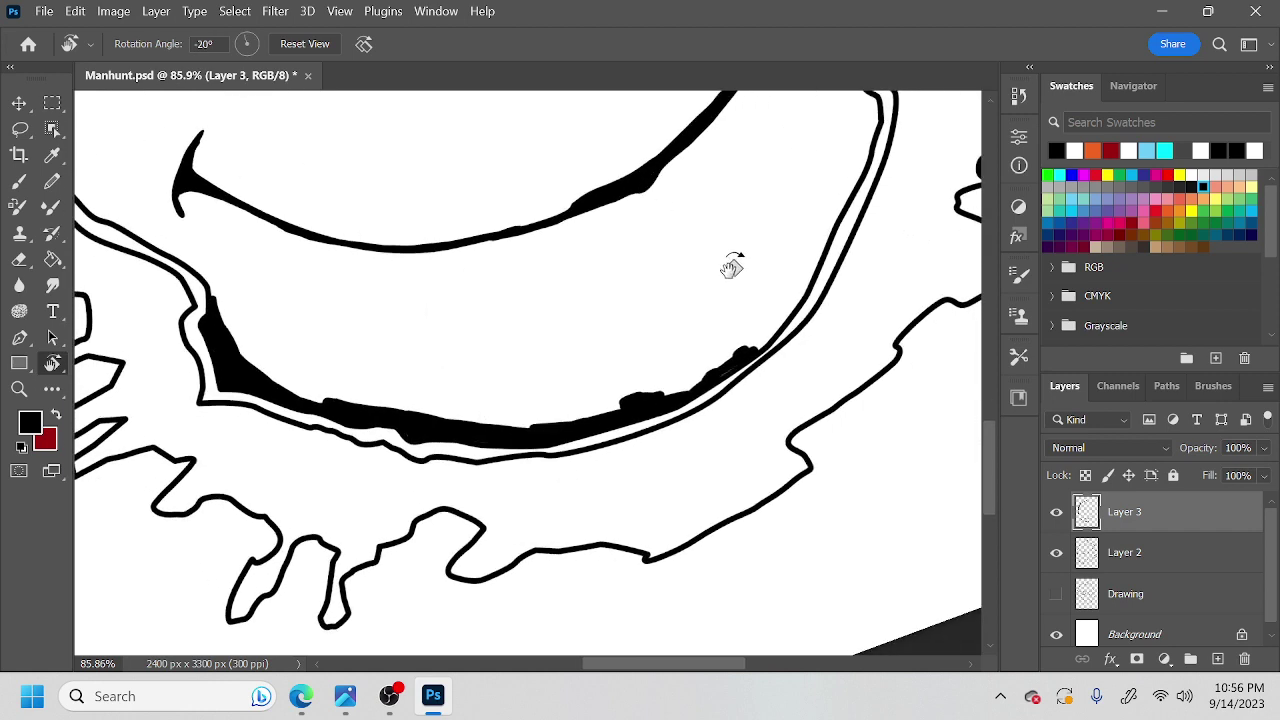
{"action": "key", "text": "b"}
{"action": "left_click_drag", "start_coordinate": [728, 292], "coordinate": [635, 403]}
{"action": "mouse_move", "coordinate": [745, 327]}
{"action": "left_mouse_down"}
{"action": "mouse_move", "coordinate": [692, 438]}
{"action": "mouse_move", "coordinate": [754, 316]}
{"action": "mouse_move", "coordinate": [723, 354]}
{"action": "left_mouse_up"}
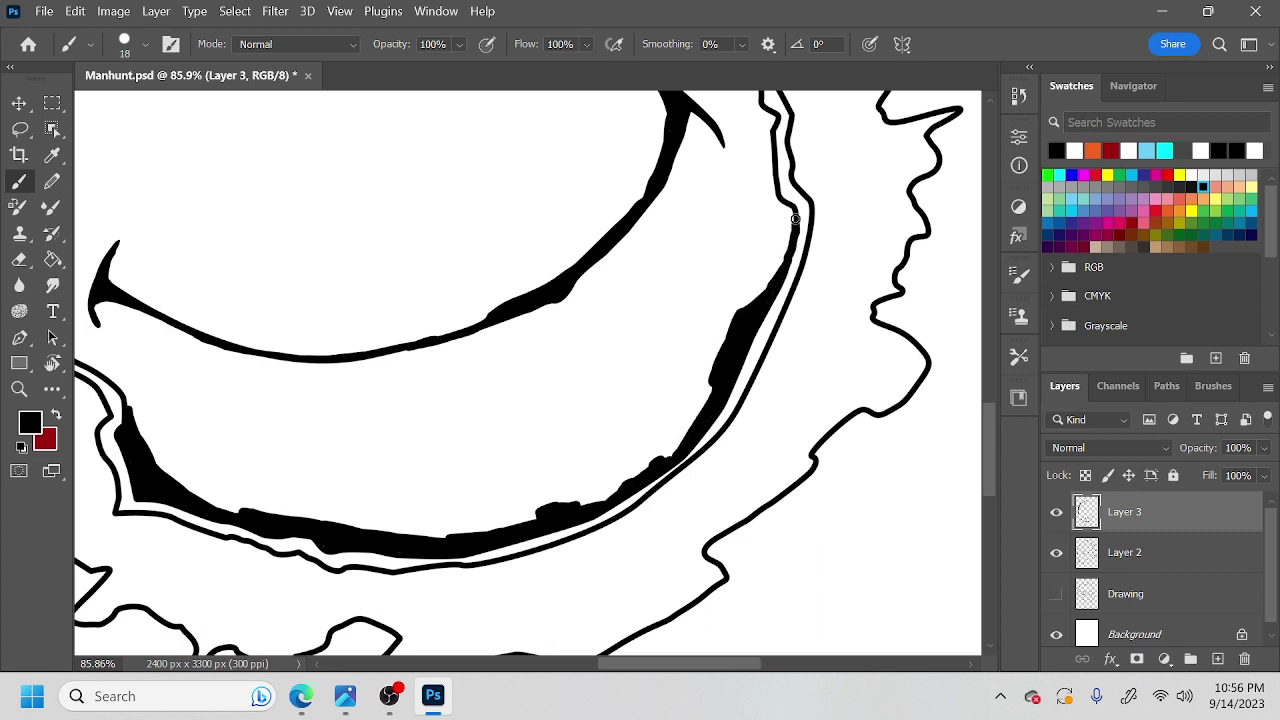
Continue the uneven black shadow up the inner rim of the right jaw, past the notch beside the corner of the smile.
{"action": "left_click_drag", "start_coordinate": [781, 253], "coordinate": [676, 438]}
{"action": "mouse_move", "coordinate": [665, 354]}
{"action": "left_mouse_down"}
{"action": "mouse_move", "coordinate": [665, 307]}
{"action": "mouse_move", "coordinate": [663, 383]}
{"action": "mouse_move", "coordinate": [657, 365]}
{"action": "mouse_move", "coordinate": [648, 401]}
{"action": "mouse_move", "coordinate": [598, 410]}
{"action": "mouse_move", "coordinate": [662, 384]}
{"action": "mouse_move", "coordinate": [716, 478]}
{"action": "left_mouse_up"}
{"action": "key", "text": "z"}
{"action": "key", "text": "b"}
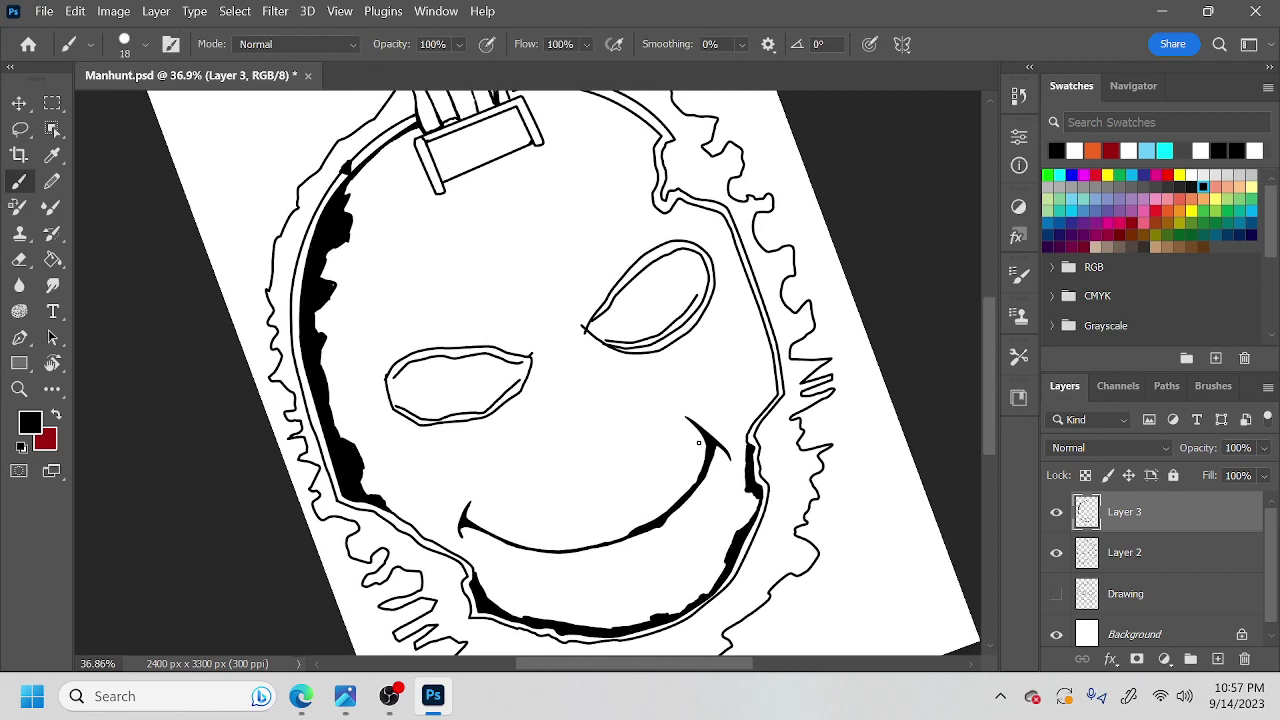
{"action": "key", "text": "r"}
{"action": "left_click_drag", "start_coordinate": [671, 432], "coordinate": [654, 366]}
{"action": "key", "text": "z"}
{"action": "key", "text": "r"}
{"action": "left_click_drag", "start_coordinate": [650, 366], "coordinate": [780, 296]}
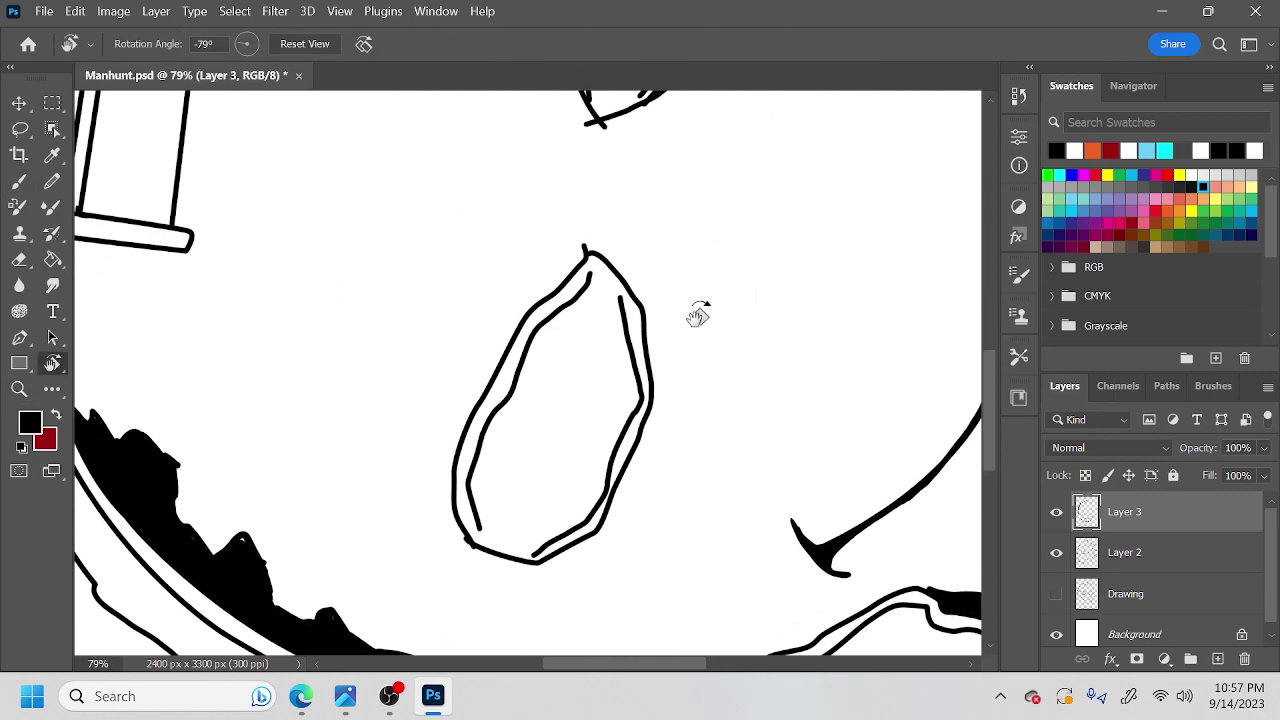
{"action": "left_click_drag", "start_coordinate": [457, 491], "coordinate": [576, 432]}
{"action": "key", "text": "b"}
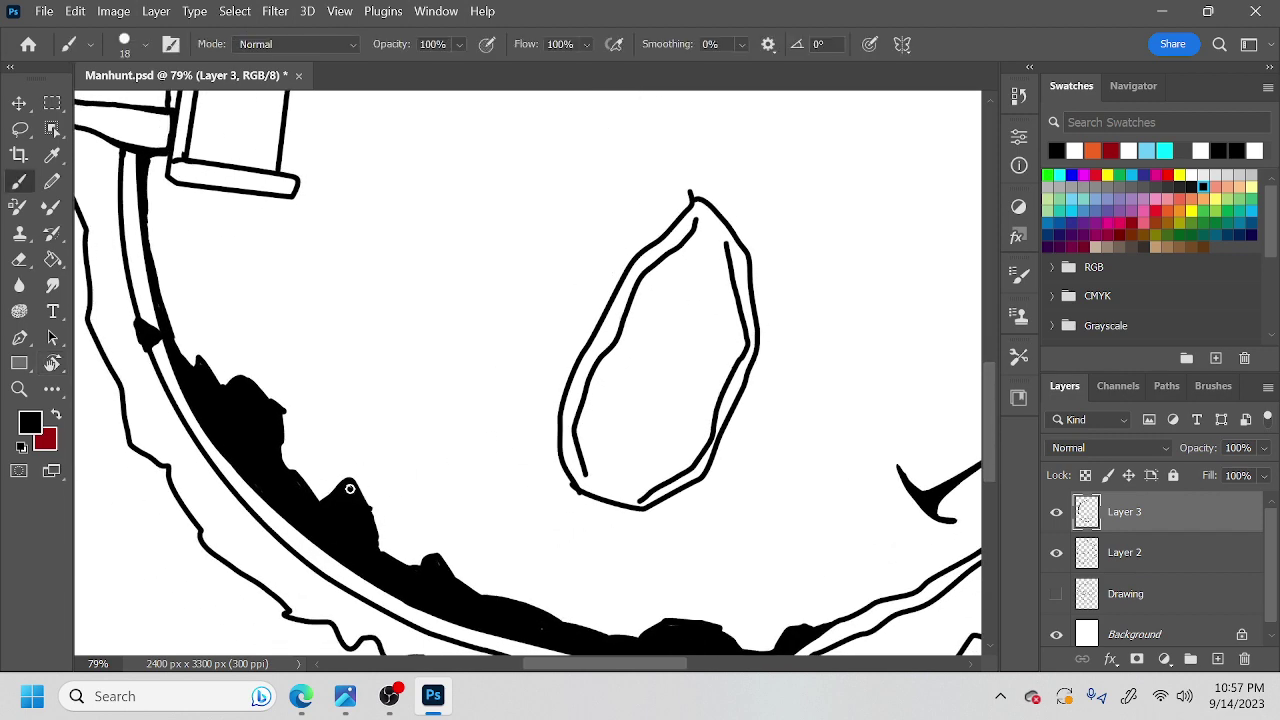
{"action": "left_click_drag", "start_coordinate": [550, 496], "coordinate": [512, 431]}
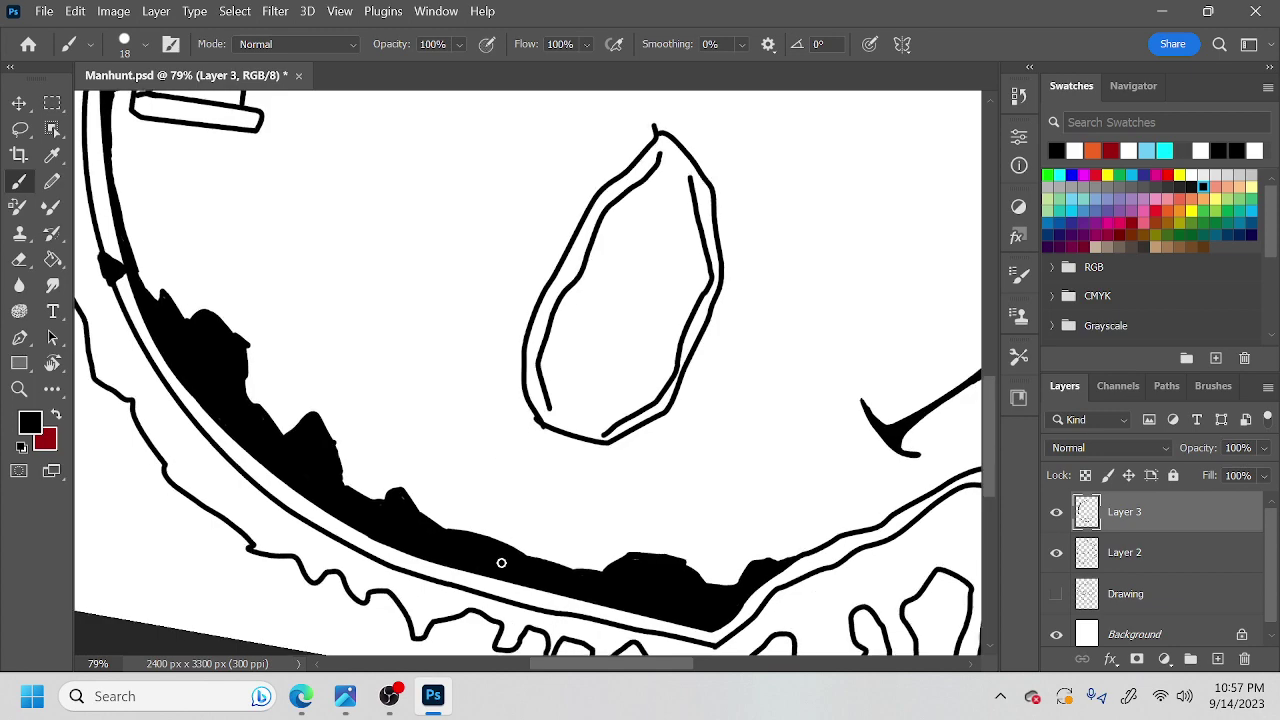
{"action": "mouse_move", "coordinate": [645, 452]}
{"action": "left_mouse_down"}
{"action": "mouse_move", "coordinate": [690, 573]}
{"action": "mouse_move", "coordinate": [569, 563]}
{"action": "mouse_move", "coordinate": [680, 394]}
{"action": "mouse_move", "coordinate": [714, 480]}
{"action": "mouse_move", "coordinate": [589, 551]}
{"action": "mouse_move", "coordinate": [650, 452]}
{"action": "left_mouse_up"}
Draw two jagged, branching cracks down the forehead above the right eye, thickening parts of their lines.
{"action": "key", "text": "z"}
{"action": "left_click_drag", "start_coordinate": [651, 408], "coordinate": [634, 400]}
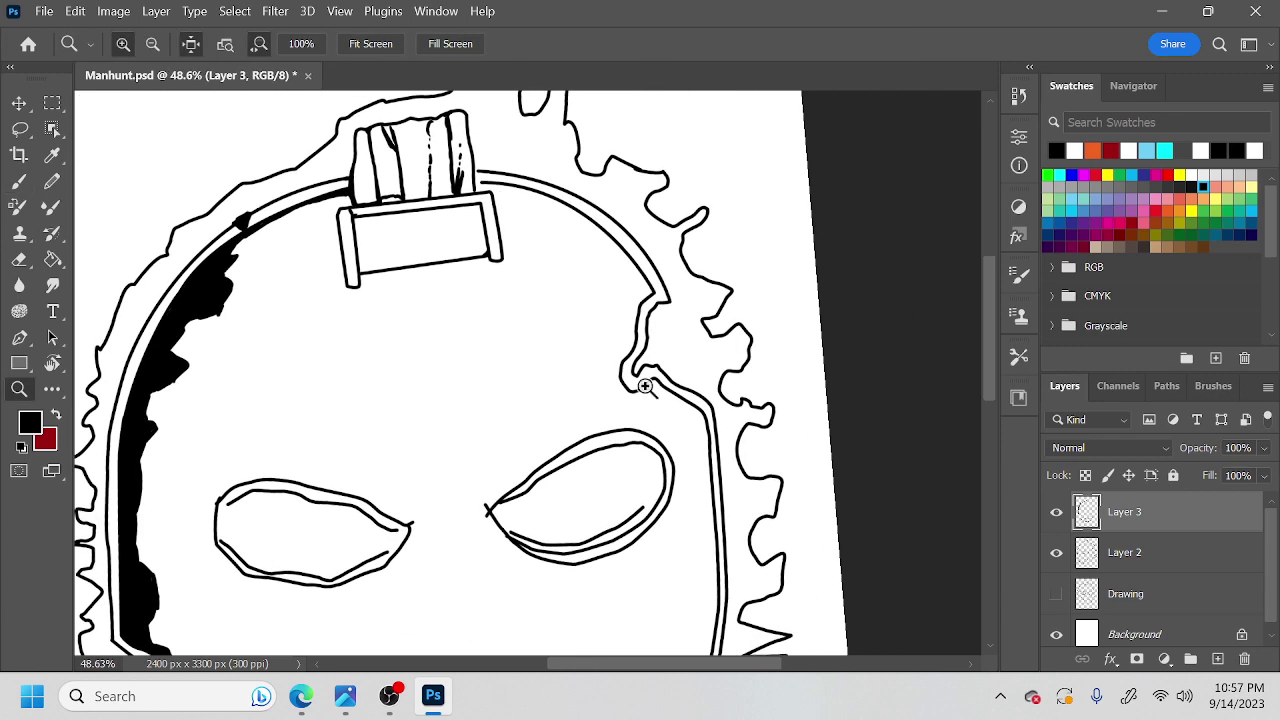
{"action": "left_click_drag", "start_coordinate": [707, 364], "coordinate": [735, 348]}
{"action": "key", "text": "b"}
{"action": "mouse_move", "coordinate": [469, 419]}
{"action": "left_mouse_down"}
{"action": "mouse_move", "coordinate": [480, 386]}
{"action": "mouse_move", "coordinate": [517, 356]}
{"action": "mouse_move", "coordinate": [548, 204]}
{"action": "mouse_move", "coordinate": [495, 305]}
{"action": "mouse_move", "coordinate": [456, 346]}
{"action": "mouse_move", "coordinate": [490, 317]}
{"action": "mouse_move", "coordinate": [466, 312]}
{"action": "left_mouse_up"}
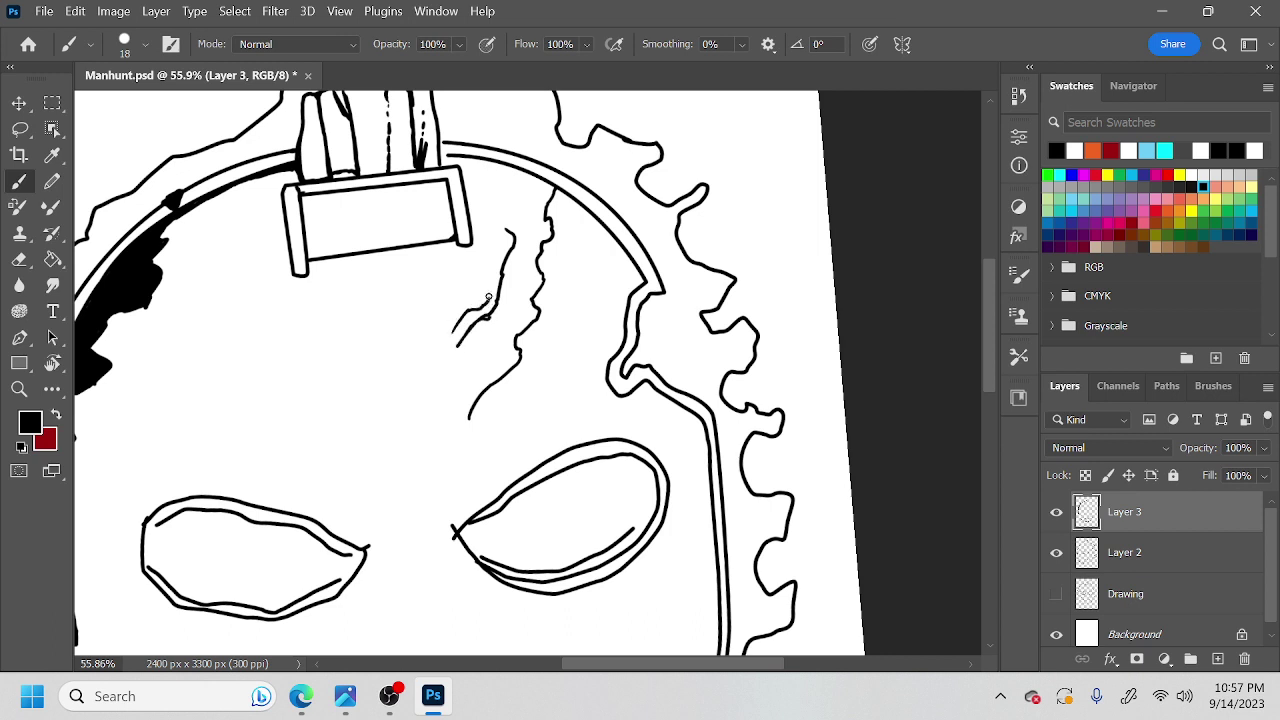
{"action": "left_click_drag", "start_coordinate": [505, 262], "coordinate": [514, 238]}
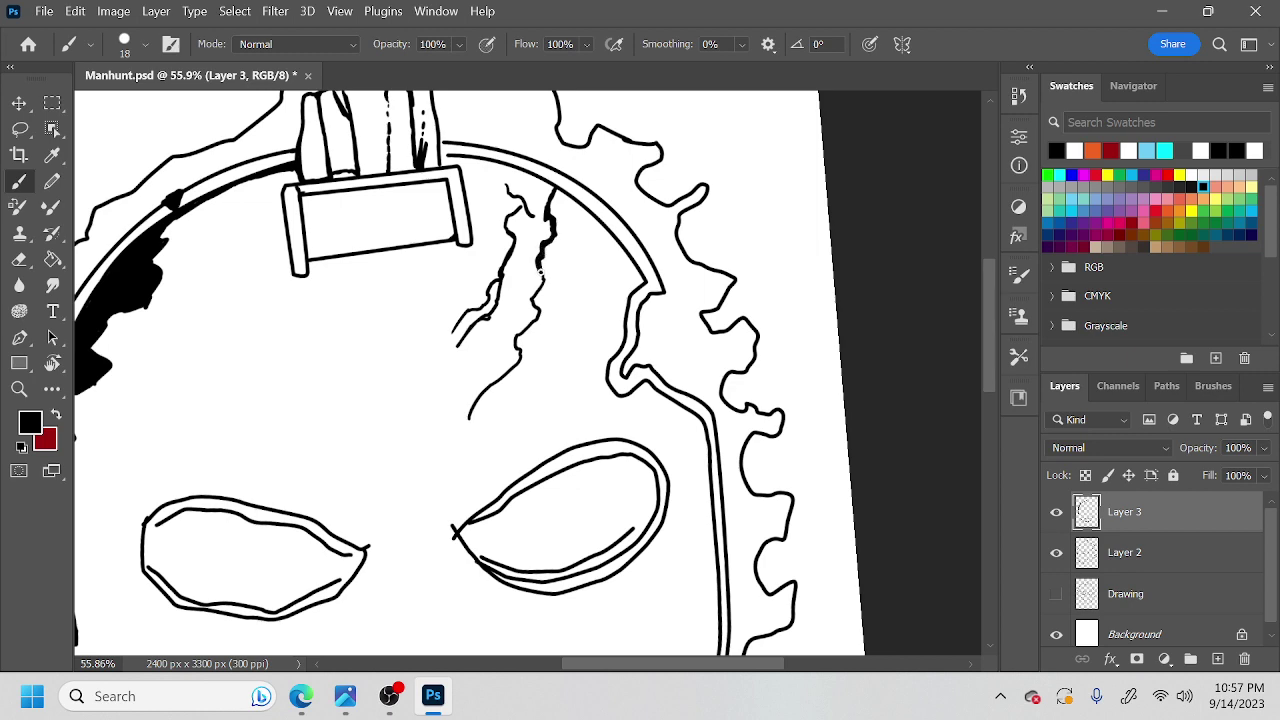
{"action": "mouse_move", "coordinate": [570, 330]}
{"action": "left_mouse_down"}
{"action": "mouse_move", "coordinate": [635, 292]}
{"action": "mouse_move", "coordinate": [571, 311]}
{"action": "mouse_move", "coordinate": [605, 274]}
{"action": "left_mouse_up"}
{"action": "key", "text": "ctrl+z"}
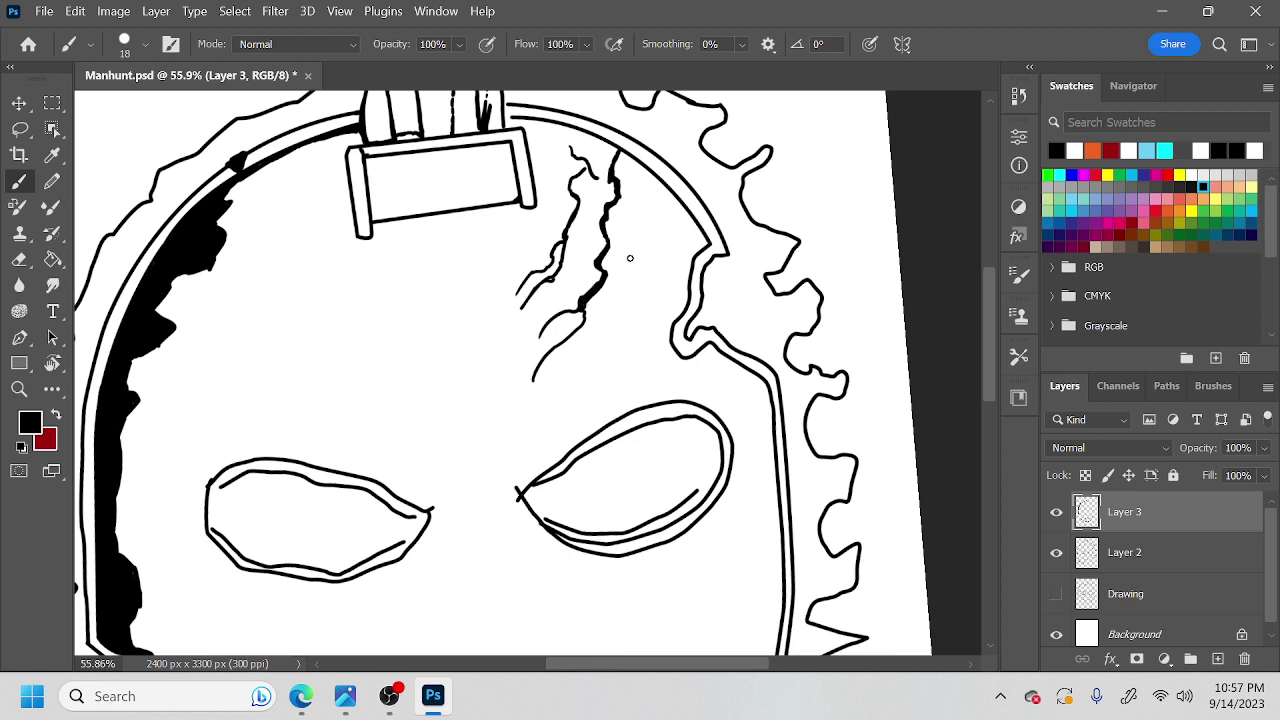
Ink short lash-like wrinkles at the right eye's inner corner and along its lower lid, ending in a small forked crease.
{"action": "scroll", "coordinate": [646, 384], "scroll_direction": "down", "scroll_amount": 2}
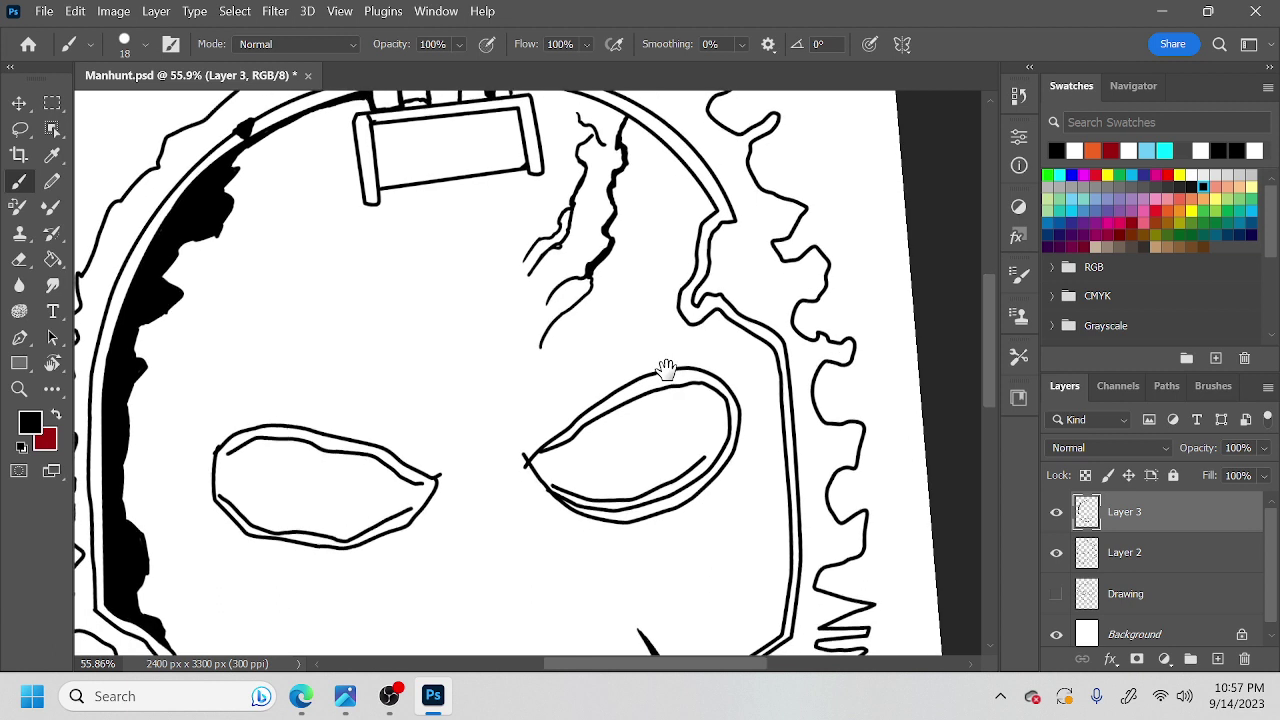
{"action": "mouse_move", "coordinate": [517, 448]}
{"action": "left_mouse_down"}
{"action": "mouse_move", "coordinate": [533, 455]}
{"action": "mouse_move", "coordinate": [502, 458]}
{"action": "left_mouse_up"}
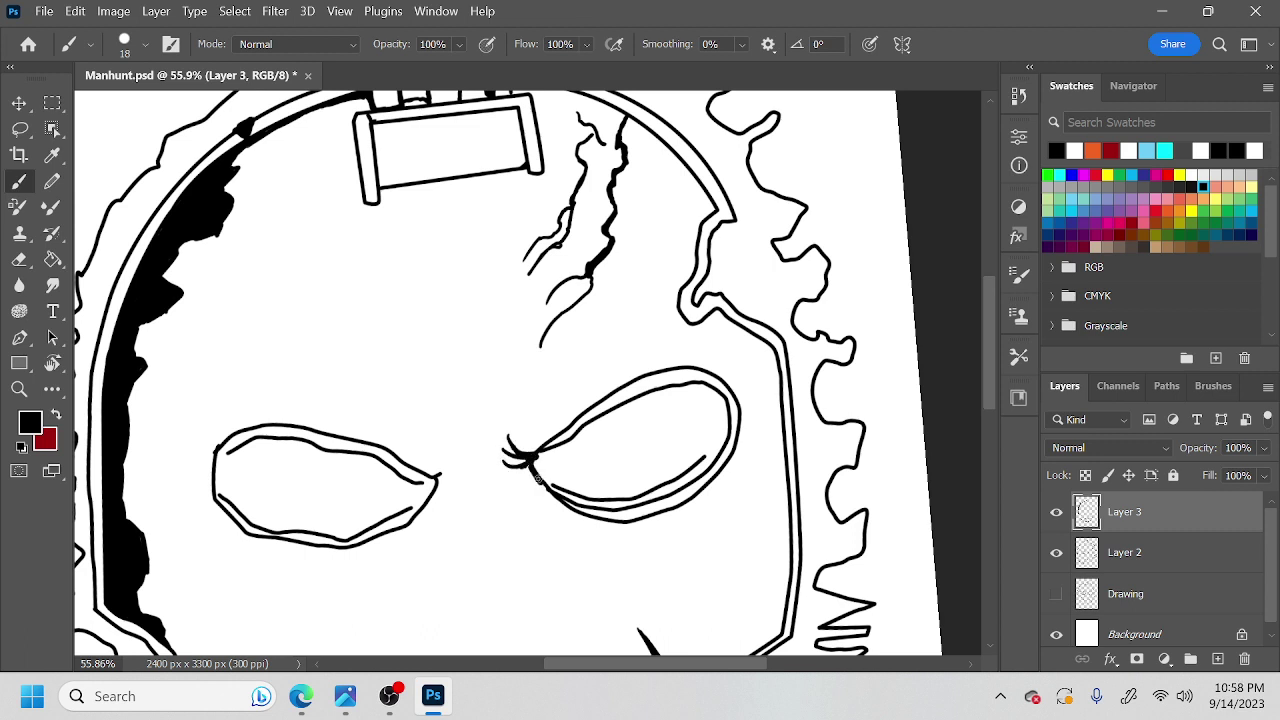
{"action": "left_click_drag", "start_coordinate": [534, 481], "coordinate": [549, 495]}
{"action": "key", "text": "r"}
{"action": "mouse_move", "coordinate": [743, 440]}
{"action": "left_mouse_down"}
{"action": "mouse_move", "coordinate": [611, 229]}
{"action": "mouse_move", "coordinate": [582, 220]}
{"action": "left_mouse_up"}
{"action": "key", "text": "b"}
{"action": "mouse_move", "coordinate": [665, 368]}
{"action": "left_mouse_down"}
{"action": "mouse_move", "coordinate": [661, 388]}
{"action": "mouse_move", "coordinate": [686, 340]}
{"action": "mouse_move", "coordinate": [688, 366]}
{"action": "left_mouse_up"}
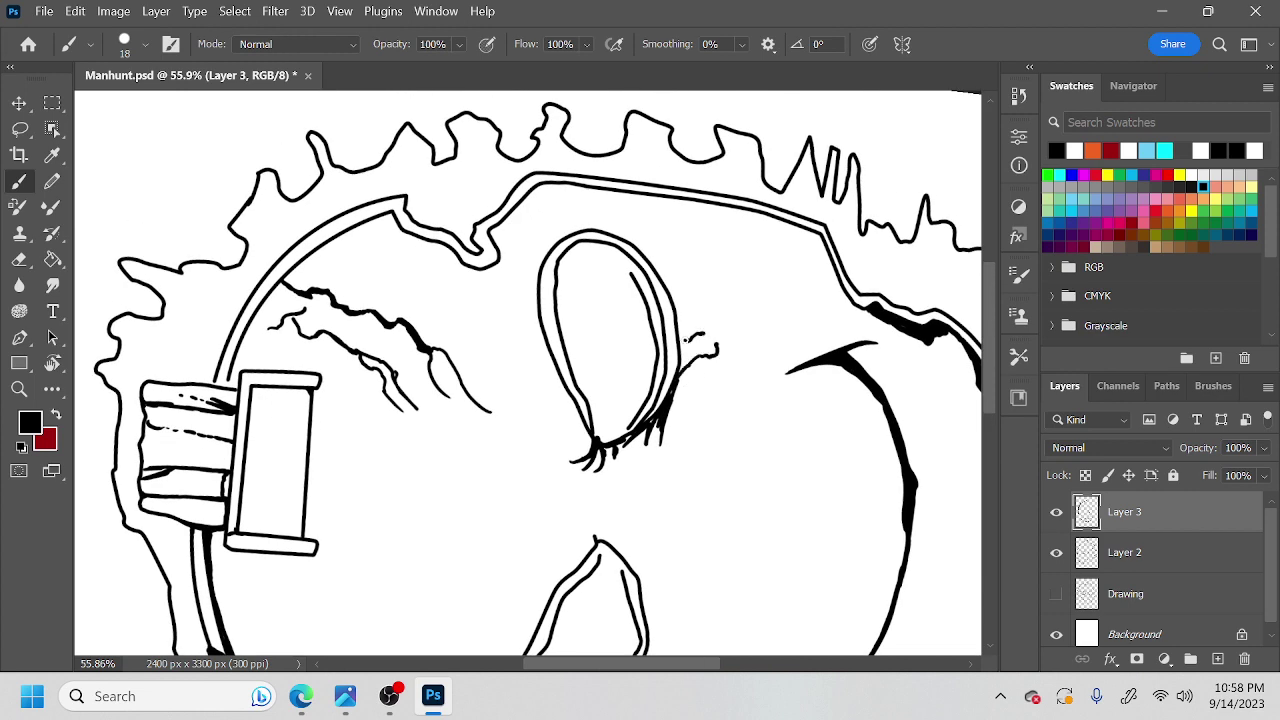
Fill most of the right eye's opening with black from the inner corner outward, using ragged strokes and keeping a white rim.
{"action": "key", "text": "r"}
{"action": "mouse_move", "coordinate": [766, 366]}
{"action": "left_mouse_down"}
{"action": "mouse_move", "coordinate": [700, 330]}
{"action": "mouse_move", "coordinate": [677, 486]}
{"action": "mouse_move", "coordinate": [487, 540]}
{"action": "mouse_move", "coordinate": [434, 450]}
{"action": "left_mouse_up"}
{"action": "key", "text": "b"}
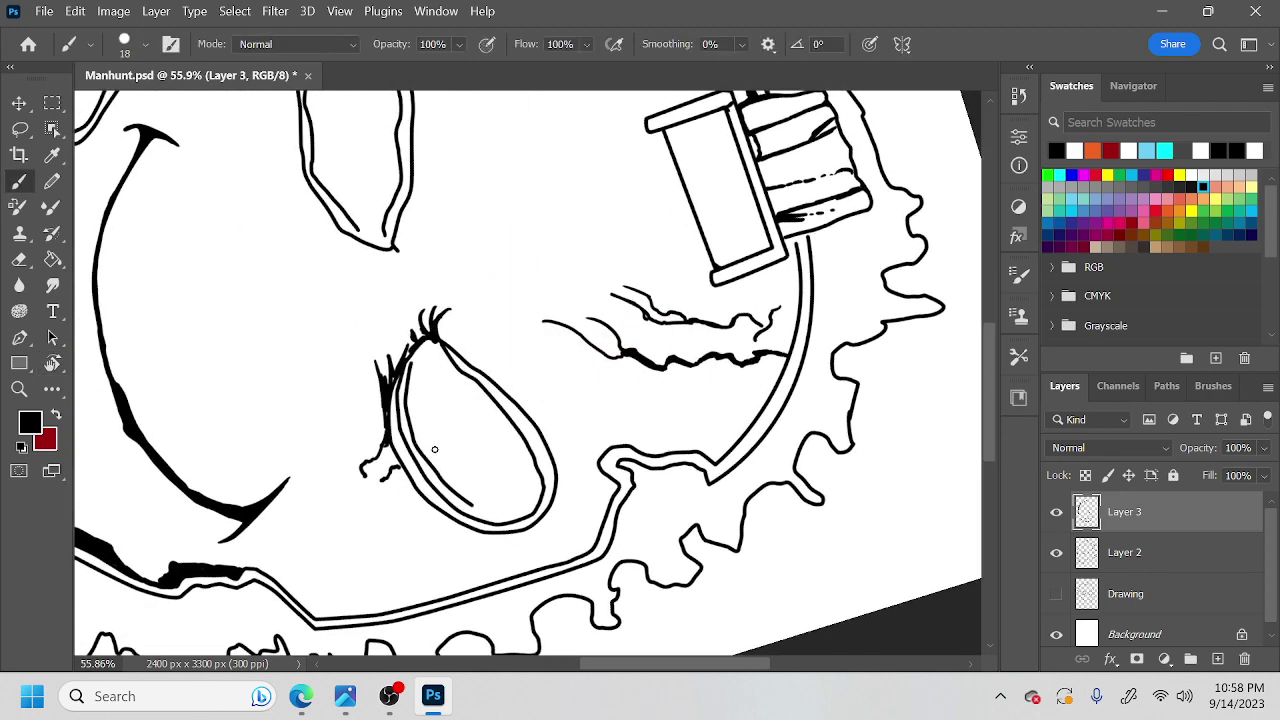
{"action": "mouse_move", "coordinate": [407, 378]}
{"action": "left_mouse_down"}
{"action": "mouse_move", "coordinate": [411, 409]}
{"action": "mouse_move", "coordinate": [414, 354]}
{"action": "mouse_move", "coordinate": [424, 450]}
{"action": "left_mouse_up"}
{"action": "mouse_move", "coordinate": [440, 404]}
{"action": "left_mouse_down"}
{"action": "mouse_move", "coordinate": [471, 472]}
{"action": "mouse_move", "coordinate": [440, 432]}
{"action": "mouse_move", "coordinate": [432, 470]}
{"action": "mouse_move", "coordinate": [424, 444]}
{"action": "mouse_move", "coordinate": [456, 486]}
{"action": "mouse_move", "coordinate": [420, 412]}
{"action": "mouse_move", "coordinate": [419, 379]}
{"action": "mouse_move", "coordinate": [438, 420]}
{"action": "mouse_move", "coordinate": [419, 363]}
{"action": "mouse_move", "coordinate": [428, 374]}
{"action": "mouse_move", "coordinate": [438, 340]}
{"action": "mouse_move", "coordinate": [436, 404]}
{"action": "mouse_move", "coordinate": [444, 392]}
{"action": "left_mouse_up"}
{"action": "key", "text": "r"}
{"action": "mouse_move", "coordinate": [610, 474]}
{"action": "left_mouse_down"}
{"action": "mouse_move", "coordinate": [570, 440]}
{"action": "mouse_move", "coordinate": [612, 410]}
{"action": "mouse_move", "coordinate": [600, 430]}
{"action": "mouse_move", "coordinate": [596, 410]}
{"action": "mouse_move", "coordinate": [592, 440]}
{"action": "mouse_move", "coordinate": [581, 341]}
{"action": "mouse_move", "coordinate": [582, 389]}
{"action": "mouse_move", "coordinate": [604, 340]}
{"action": "mouse_move", "coordinate": [609, 377]}
{"action": "mouse_move", "coordinate": [598, 308]}
{"action": "mouse_move", "coordinate": [588, 350]}
{"action": "mouse_move", "coordinate": [580, 286]}
{"action": "mouse_move", "coordinate": [585, 345]}
{"action": "mouse_move", "coordinate": [571, 343]}
{"action": "mouse_move", "coordinate": [565, 290]}
{"action": "mouse_move", "coordinate": [564, 320]}
{"action": "mouse_move", "coordinate": [577, 270]}
{"action": "left_mouse_up"}
{"action": "key", "text": "b"}
{"action": "key", "text": "r"}
{"action": "mouse_move", "coordinate": [615, 345]}
{"action": "left_mouse_down"}
{"action": "mouse_move", "coordinate": [611, 409]}
{"action": "mouse_move", "coordinate": [490, 458]}
{"action": "left_mouse_up"}
{"action": "mouse_move", "coordinate": [570, 455]}
{"action": "left_mouse_down"}
{"action": "mouse_move", "coordinate": [508, 400]}
{"action": "mouse_move", "coordinate": [450, 300]}
{"action": "left_mouse_up"}
{"action": "key", "text": "b"}
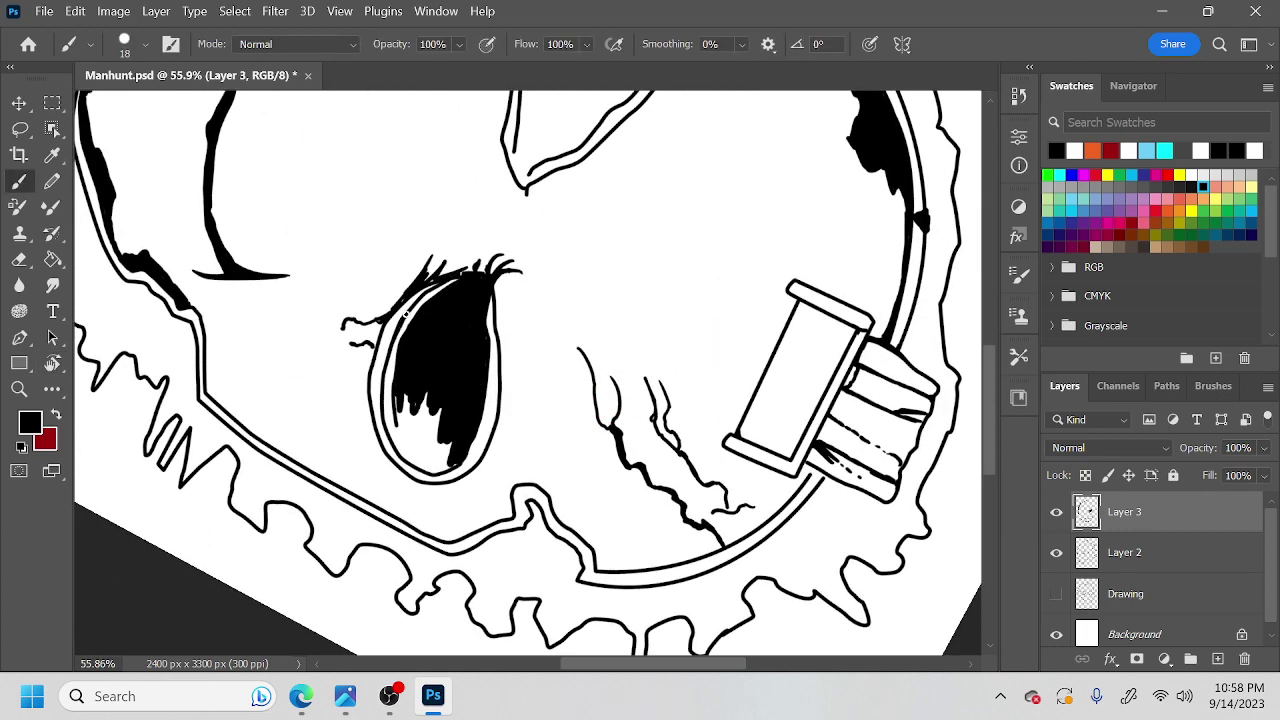
Add small creases beside the right eye's inner corner and a short one on its upper lid.
{"action": "key", "text": "r"}
{"action": "mouse_move", "coordinate": [497, 357]}
{"action": "left_mouse_down"}
{"action": "mouse_move", "coordinate": [452, 285]}
{"action": "mouse_move", "coordinate": [481, 403]}
{"action": "mouse_move", "coordinate": [468, 444]}
{"action": "mouse_move", "coordinate": [421, 398]}
{"action": "left_mouse_up"}
{"action": "key", "text": "b"}
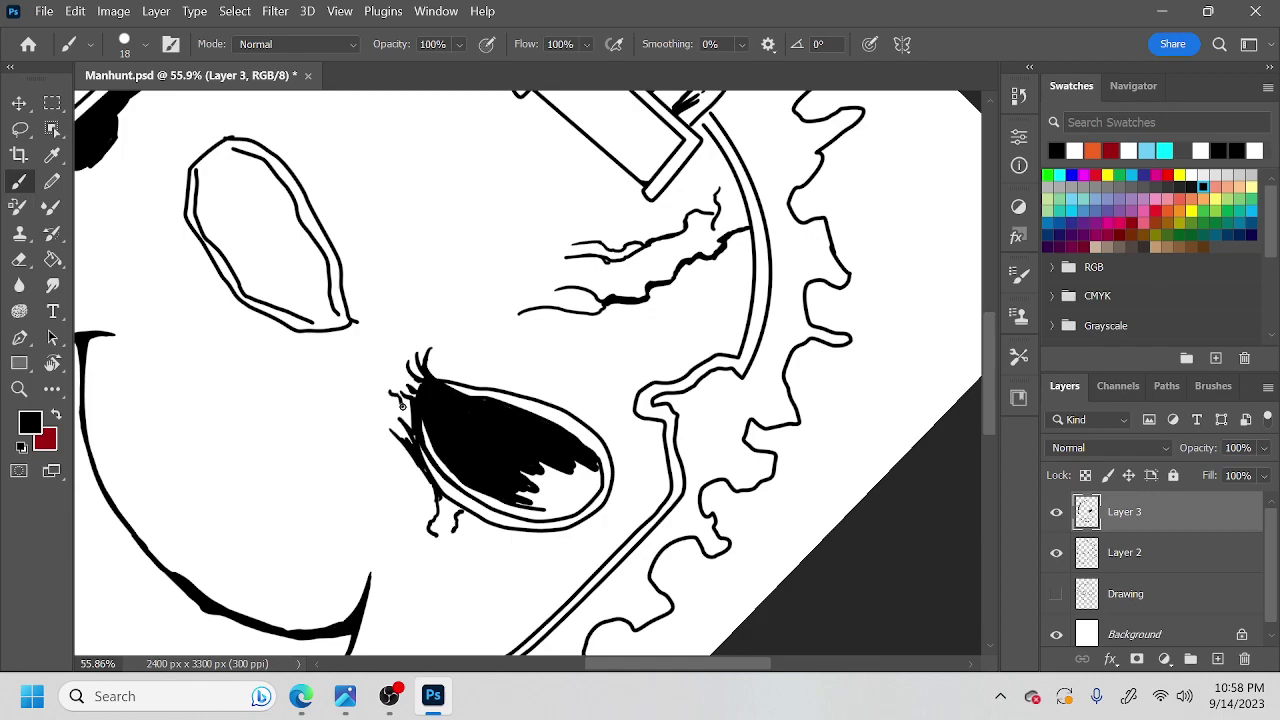
{"action": "key", "text": "r"}
{"action": "mouse_move", "coordinate": [487, 414]}
{"action": "left_mouse_down"}
{"action": "mouse_move", "coordinate": [607, 344]}
{"action": "mouse_move", "coordinate": [568, 299]}
{"action": "mouse_move", "coordinate": [614, 352]}
{"action": "left_mouse_up"}
{"action": "key", "text": "b"}
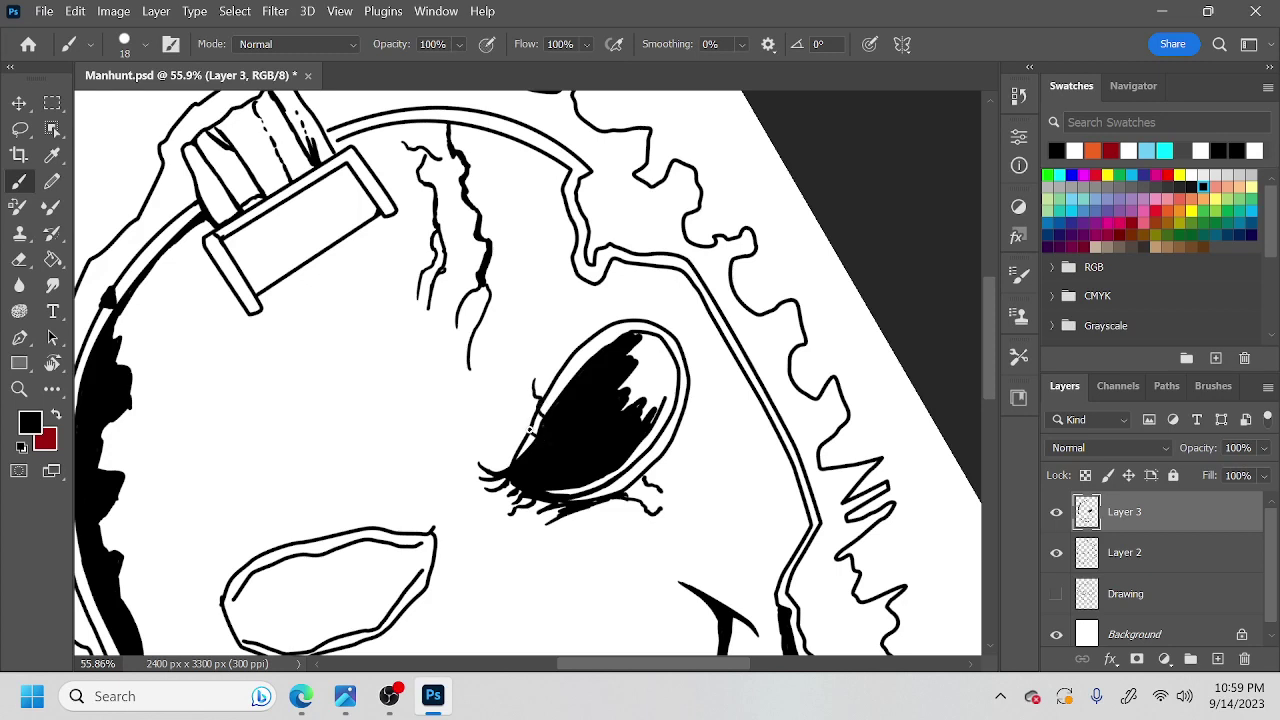
Draw a long thin crack from the right eye's upper lid up the forehead and fill the rest of the eye with black.
{"action": "mouse_move", "coordinate": [528, 416]}
{"action": "left_mouse_down"}
{"action": "mouse_move", "coordinate": [527, 201]}
{"action": "mouse_move", "coordinate": [520, 248]}
{"action": "mouse_move", "coordinate": [528, 220]}
{"action": "left_mouse_up"}
{"action": "left_click_drag", "start_coordinate": [554, 274], "coordinate": [532, 283]}
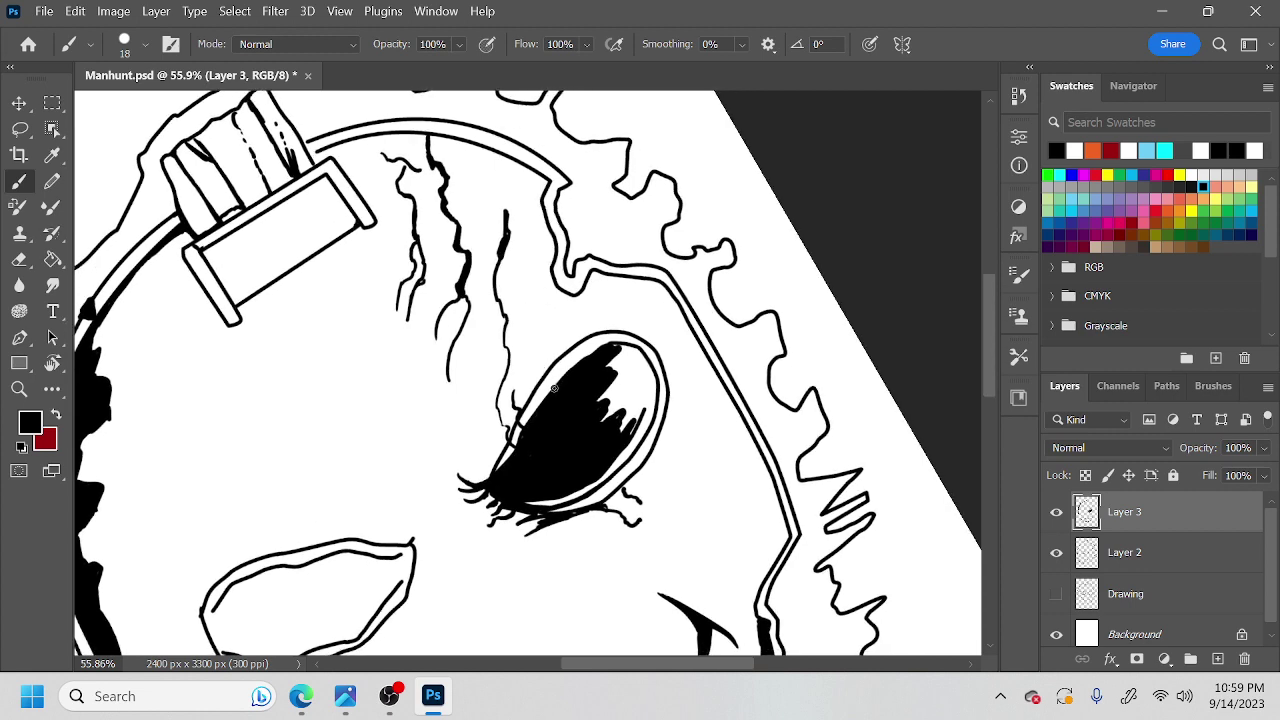
{"action": "left_click_drag", "start_coordinate": [541, 380], "coordinate": [551, 348]}
{"action": "mouse_move", "coordinate": [606, 386]}
{"action": "left_mouse_down"}
{"action": "mouse_move", "coordinate": [611, 427]}
{"action": "mouse_move", "coordinate": [619, 387]}
{"action": "mouse_move", "coordinate": [623, 434]}
{"action": "mouse_move", "coordinate": [632, 393]}
{"action": "mouse_move", "coordinate": [628, 428]}
{"action": "mouse_move", "coordinate": [611, 256]}
{"action": "mouse_move", "coordinate": [457, 229]}
{"action": "mouse_move", "coordinate": [411, 271]}
{"action": "mouse_move", "coordinate": [427, 368]}
{"action": "mouse_move", "coordinate": [415, 326]}
{"action": "mouse_move", "coordinate": [414, 355]}
{"action": "mouse_move", "coordinate": [430, 318]}
{"action": "mouse_move", "coordinate": [434, 362]}
{"action": "mouse_move", "coordinate": [446, 329]}
{"action": "left_mouse_up"}
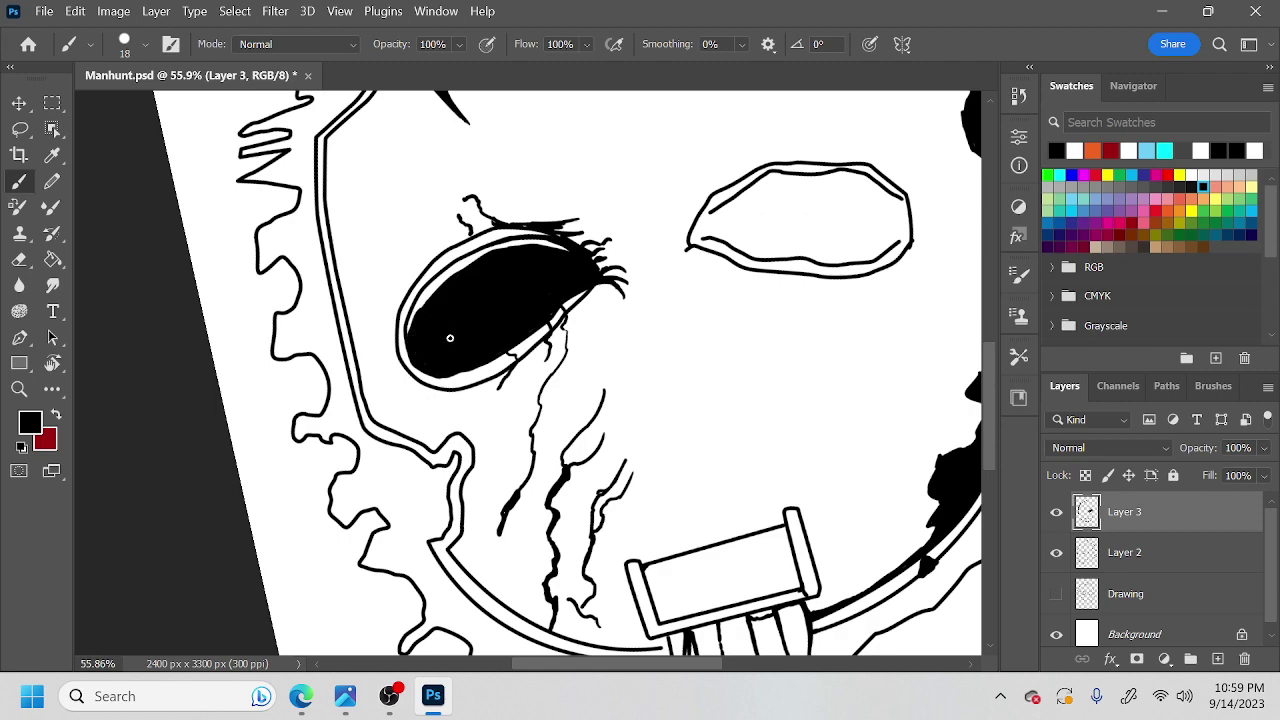
Ink short wrinkles at the left eye's inner corner and fill most of its opening with black.
{"action": "mouse_move", "coordinate": [806, 425]}
{"action": "left_mouse_down"}
{"action": "mouse_move", "coordinate": [820, 323]}
{"action": "mouse_move", "coordinate": [457, 166]}
{"action": "mouse_move", "coordinate": [466, 371]}
{"action": "mouse_move", "coordinate": [666, 441]}
{"action": "mouse_move", "coordinate": [620, 320]}
{"action": "left_mouse_up"}
{"action": "left_click_drag", "start_coordinate": [662, 396], "coordinate": [708, 383]}
{"action": "key", "text": "r"}
{"action": "mouse_move", "coordinate": [560, 425]}
{"action": "left_mouse_down"}
{"action": "mouse_move", "coordinate": [547, 455]}
{"action": "mouse_move", "coordinate": [550, 364]}
{"action": "mouse_move", "coordinate": [528, 421]}
{"action": "mouse_move", "coordinate": [540, 377]}
{"action": "mouse_move", "coordinate": [521, 402]}
{"action": "mouse_move", "coordinate": [518, 439]}
{"action": "mouse_move", "coordinate": [540, 410]}
{"action": "mouse_move", "coordinate": [543, 508]}
{"action": "mouse_move", "coordinate": [544, 454]}
{"action": "mouse_move", "coordinate": [522, 513]}
{"action": "mouse_move", "coordinate": [513, 450]}
{"action": "mouse_move", "coordinate": [522, 514]}
{"action": "mouse_move", "coordinate": [510, 516]}
{"action": "mouse_move", "coordinate": [526, 544]}
{"action": "mouse_move", "coordinate": [545, 480]}
{"action": "mouse_move", "coordinate": [547, 524]}
{"action": "mouse_move", "coordinate": [547, 423]}
{"action": "left_mouse_up"}
{"action": "left_click_drag", "start_coordinate": [542, 379], "coordinate": [535, 377]}
{"action": "left_click_drag", "start_coordinate": [524, 320], "coordinate": [524, 358]}
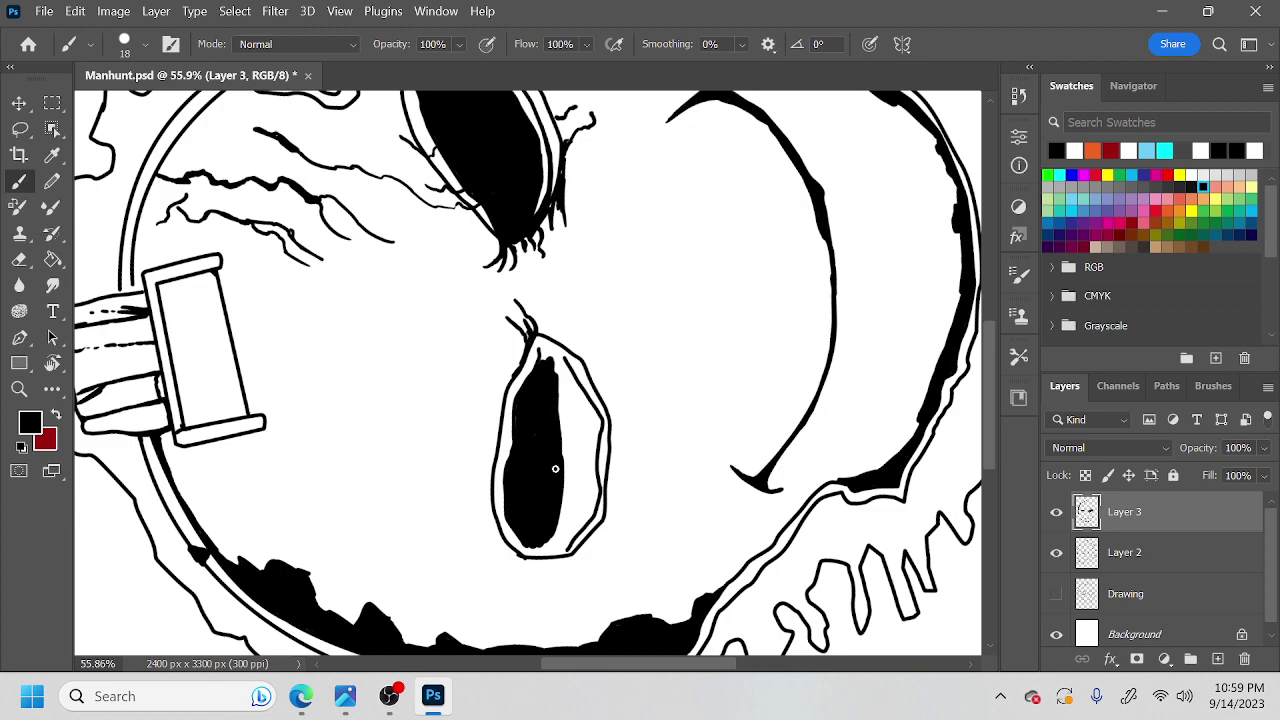
{"action": "key", "text": "r"}
{"action": "mouse_move", "coordinate": [549, 435]}
{"action": "left_mouse_down"}
{"action": "mouse_move", "coordinate": [658, 486]}
{"action": "mouse_move", "coordinate": [497, 588]}
{"action": "mouse_move", "coordinate": [390, 489]}
{"action": "mouse_move", "coordinate": [375, 442]}
{"action": "mouse_move", "coordinate": [421, 270]}
{"action": "mouse_move", "coordinate": [414, 254]}
{"action": "mouse_move", "coordinate": [408, 299]}
{"action": "mouse_move", "coordinate": [404, 257]}
{"action": "mouse_move", "coordinate": [402, 304]}
{"action": "mouse_move", "coordinate": [434, 348]}
{"action": "mouse_move", "coordinate": [407, 312]}
{"action": "mouse_move", "coordinate": [418, 328]}
{"action": "mouse_move", "coordinate": [427, 296]}
{"action": "mouse_move", "coordinate": [456, 346]}
{"action": "left_mouse_up"}
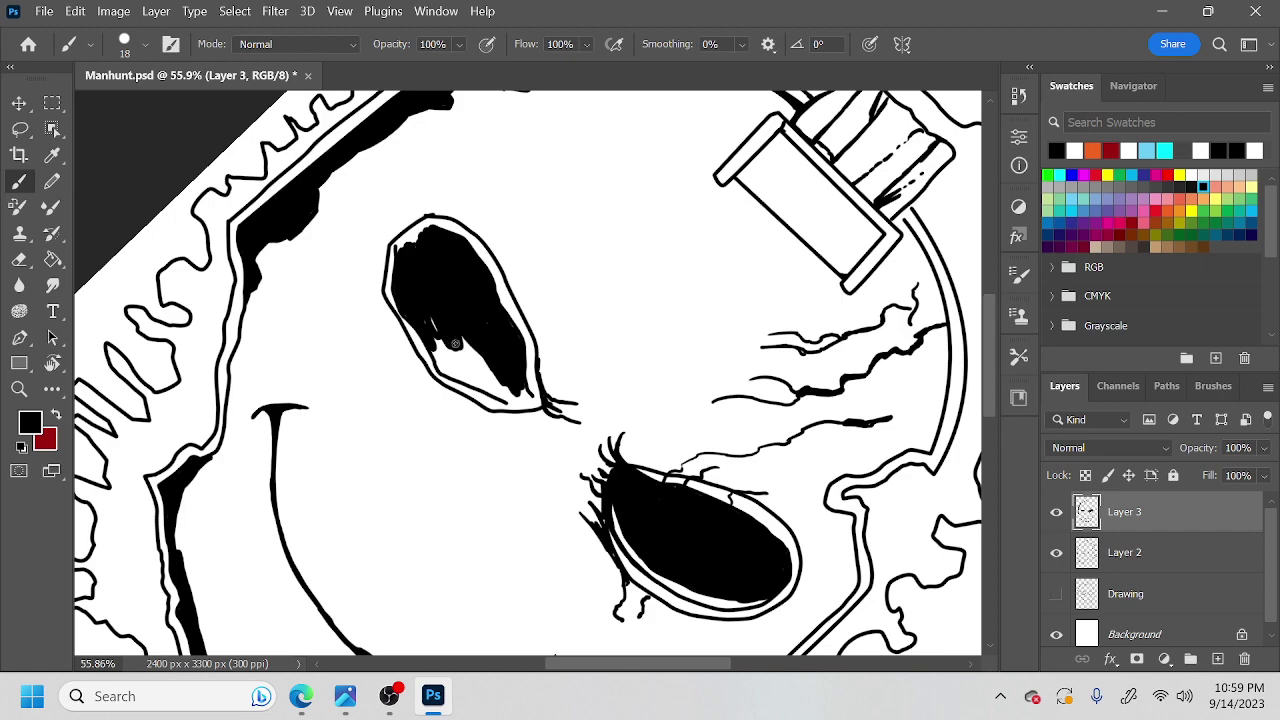
Finish filling the left eye with black and draw tapered creases along its lower lid and inner corner.
{"action": "key", "text": "r"}
{"action": "mouse_move", "coordinate": [534, 344]}
{"action": "left_mouse_down"}
{"action": "mouse_move", "coordinate": [540, 405]}
{"action": "mouse_move", "coordinate": [565, 361]}
{"action": "mouse_move", "coordinate": [551, 345]}
{"action": "mouse_move", "coordinate": [488, 352]}
{"action": "mouse_move", "coordinate": [450, 280]}
{"action": "mouse_move", "coordinate": [452, 338]}
{"action": "mouse_move", "coordinate": [447, 313]}
{"action": "mouse_move", "coordinate": [458, 352]}
{"action": "mouse_move", "coordinate": [492, 382]}
{"action": "mouse_move", "coordinate": [488, 366]}
{"action": "mouse_move", "coordinate": [466, 388]}
{"action": "mouse_move", "coordinate": [432, 342]}
{"action": "mouse_move", "coordinate": [404, 251]}
{"action": "left_mouse_up"}
{"action": "key", "text": "b"}
{"action": "key", "text": "r"}
{"action": "mouse_move", "coordinate": [672, 420]}
{"action": "left_mouse_down"}
{"action": "mouse_move", "coordinate": [614, 231]}
{"action": "mouse_move", "coordinate": [543, 200]}
{"action": "left_mouse_up"}
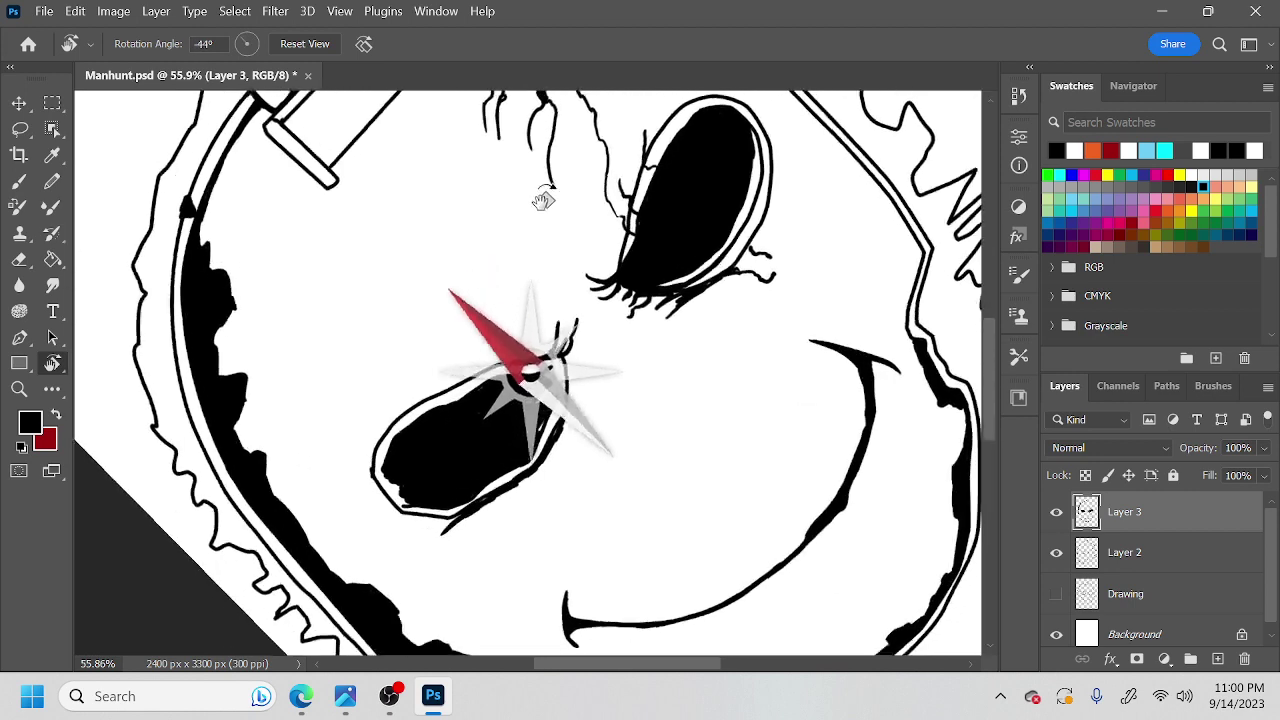
{"action": "left_click_drag", "start_coordinate": [567, 371], "coordinate": [561, 440]}
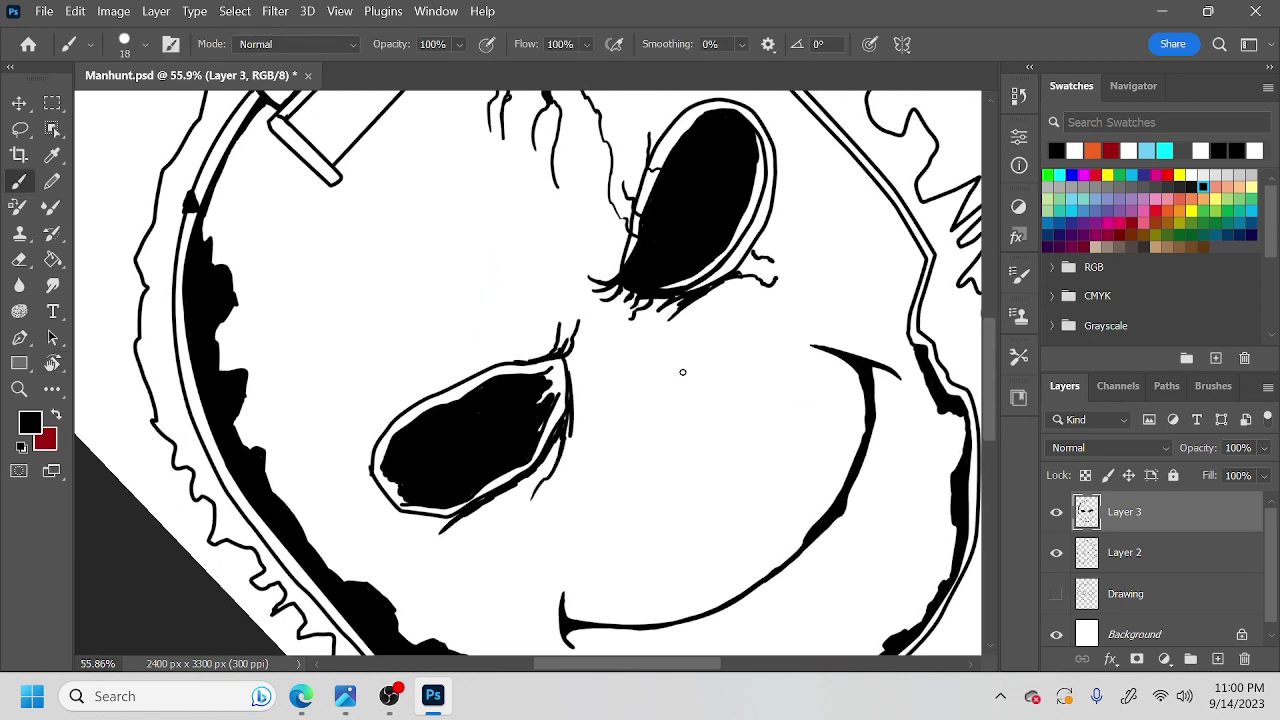
Scatter small black pore marks across the nose area between the eyes and the smile.
{"action": "left_click_drag", "start_coordinate": [677, 391], "coordinate": [667, 377]}
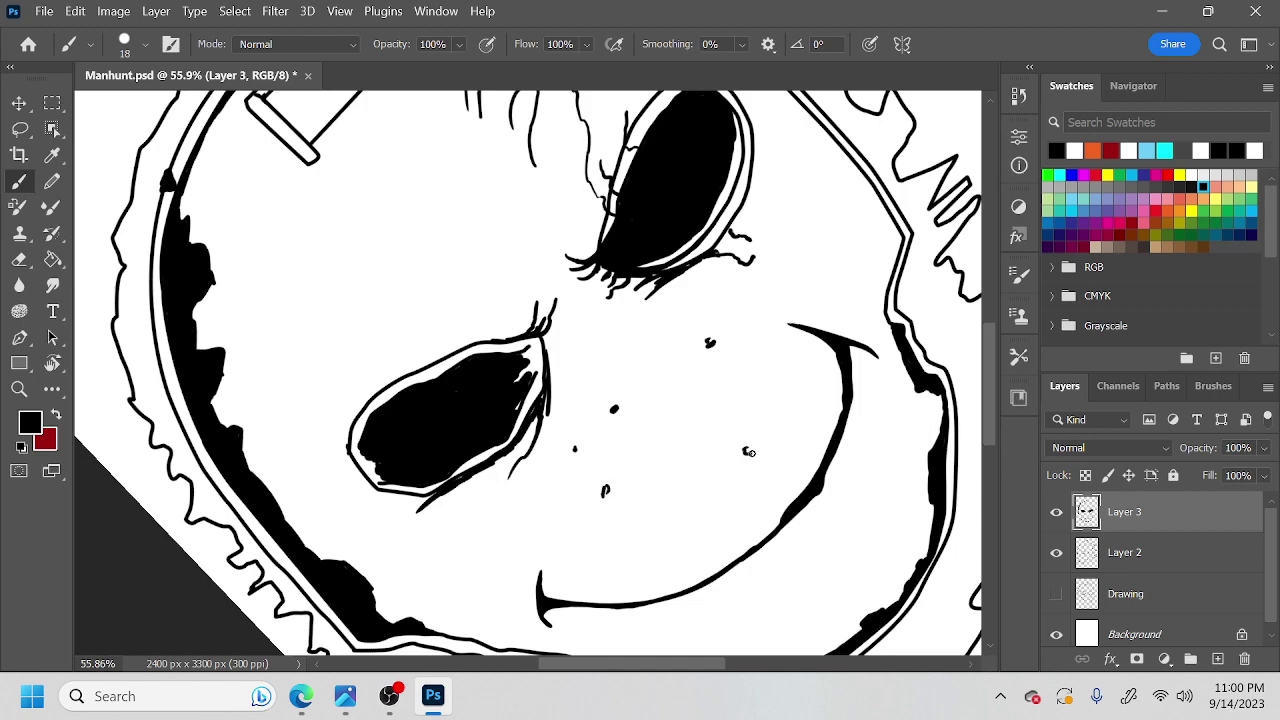
{"action": "mouse_move", "coordinate": [729, 443]}
{"action": "left_mouse_down"}
{"action": "mouse_move", "coordinate": [734, 520]}
{"action": "mouse_move", "coordinate": [808, 546]}
{"action": "mouse_move", "coordinate": [820, 590]}
{"action": "left_mouse_up"}
Shade the rectangular buckle at the top of the mask with solid black fading into fine parallel hatch lines.
{"action": "mouse_move", "coordinate": [532, 297]}
{"action": "left_mouse_down"}
{"action": "mouse_move", "coordinate": [577, 429]}
{"action": "mouse_move", "coordinate": [609, 385]}
{"action": "left_mouse_up"}
{"action": "key", "text": "r"}
{"action": "key", "text": "b"}
{"action": "mouse_move", "coordinate": [447, 337]}
{"action": "left_mouse_down"}
{"action": "mouse_move", "coordinate": [400, 394]}
{"action": "mouse_move", "coordinate": [440, 318]}
{"action": "mouse_move", "coordinate": [422, 384]}
{"action": "mouse_move", "coordinate": [474, 302]}
{"action": "mouse_move", "coordinate": [470, 282]}
{"action": "mouse_move", "coordinate": [431, 334]}
{"action": "left_mouse_up"}
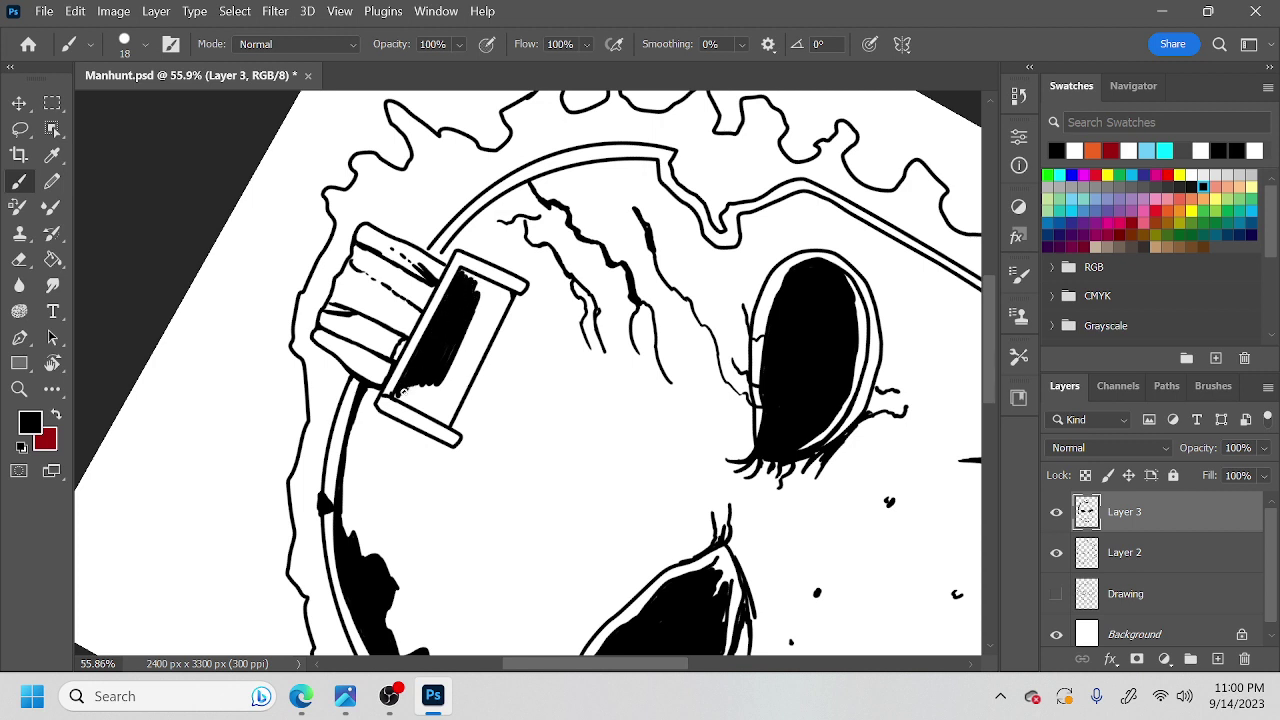
{"action": "mouse_move", "coordinate": [413, 382]}
{"action": "left_mouse_down"}
{"action": "mouse_move", "coordinate": [408, 404]}
{"action": "mouse_move", "coordinate": [430, 385]}
{"action": "mouse_move", "coordinate": [425, 410]}
{"action": "mouse_move", "coordinate": [445, 415]}
{"action": "left_mouse_up"}
{"action": "mouse_move", "coordinate": [508, 295]}
{"action": "left_mouse_down"}
{"action": "mouse_move", "coordinate": [476, 351]}
{"action": "mouse_move", "coordinate": [496, 302]}
{"action": "mouse_move", "coordinate": [458, 358]}
{"action": "mouse_move", "coordinate": [468, 272]}
{"action": "left_mouse_up"}
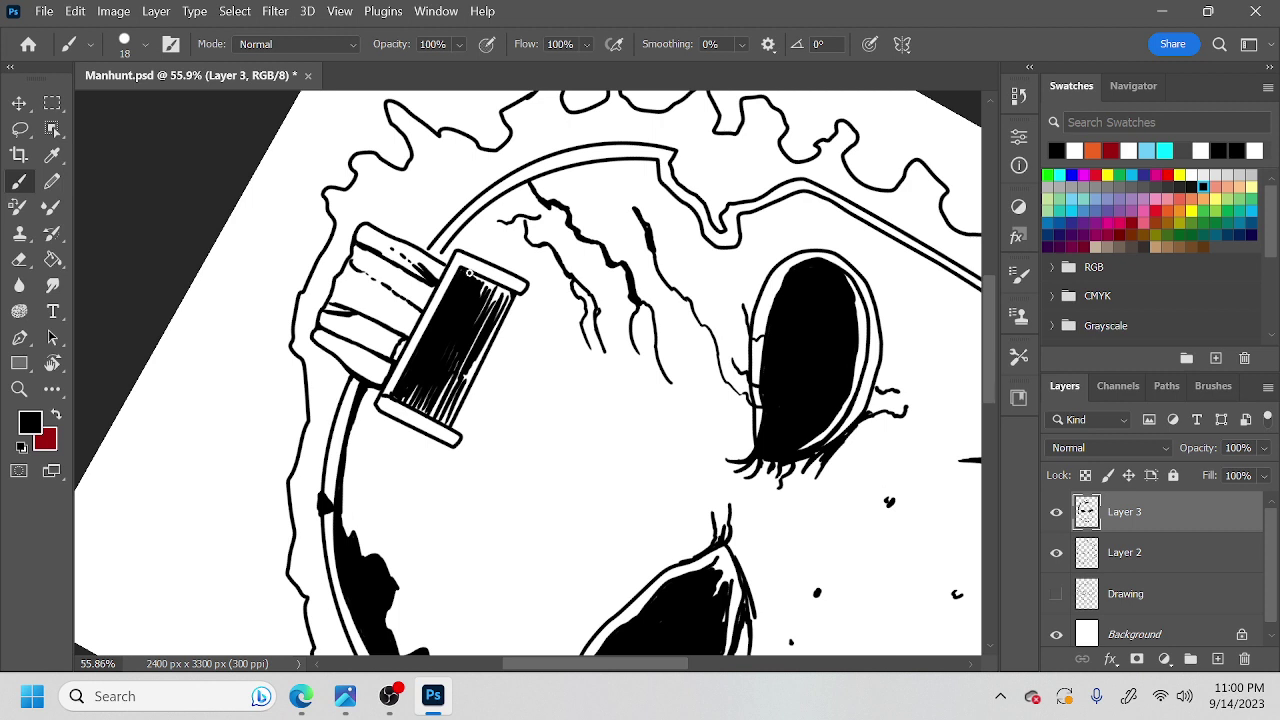
Darken the fold lines of the strap above the buckle and draw a thin crack on the forehead above the left eye.
{"action": "left_click_drag", "start_coordinate": [324, 330], "coordinate": [388, 355]}
{"action": "left_click_drag", "start_coordinate": [403, 300], "coordinate": [420, 319]}
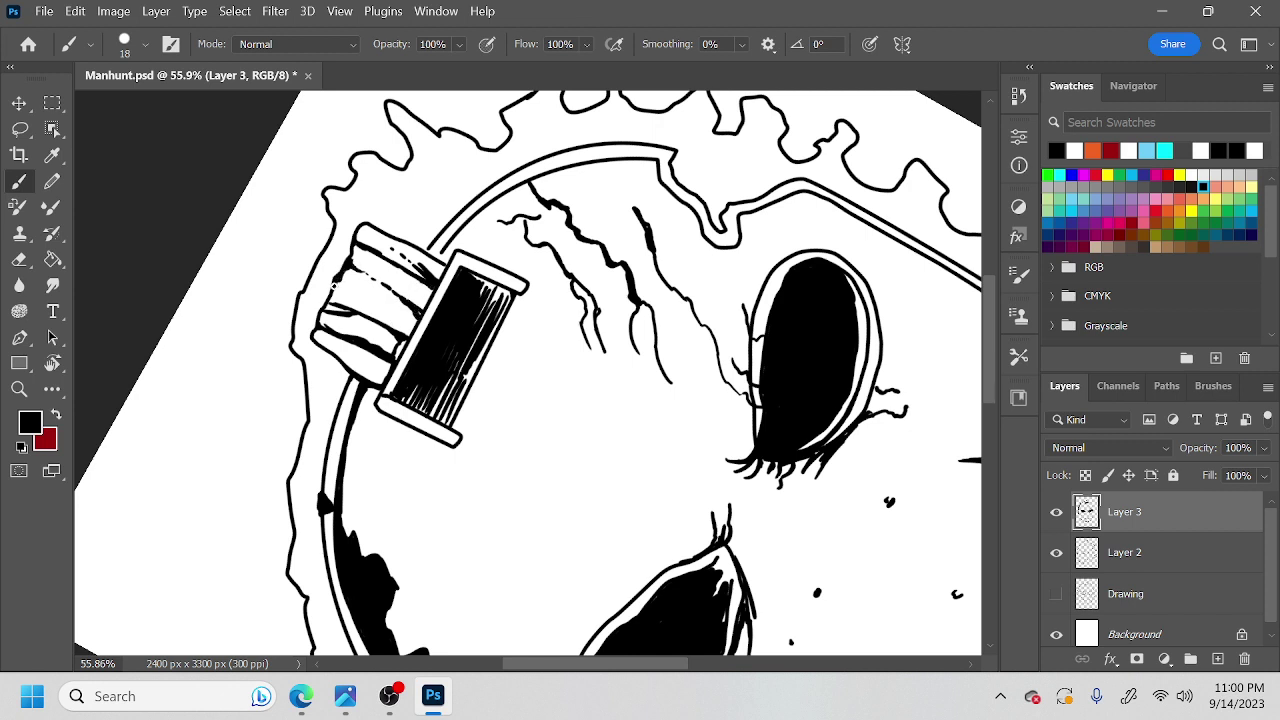
{"action": "left_click_drag", "start_coordinate": [353, 259], "coordinate": [354, 247]}
{"action": "left_click_drag", "start_coordinate": [569, 382], "coordinate": [596, 497]}
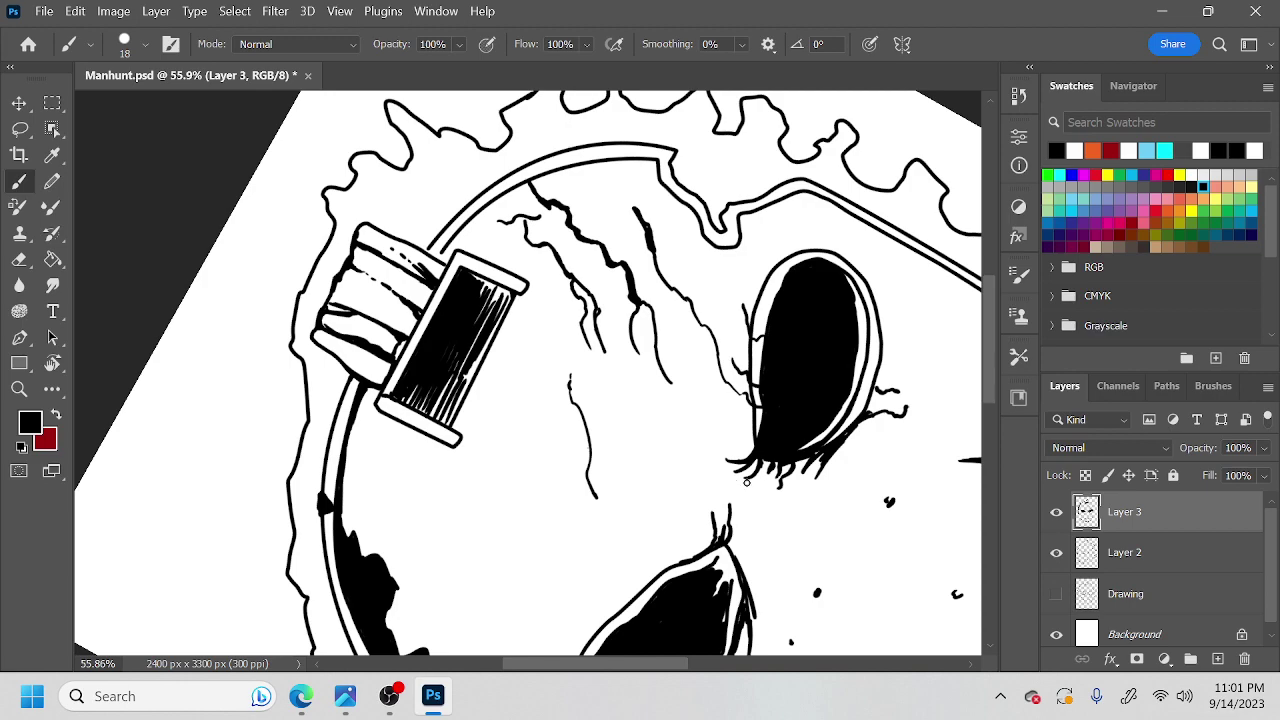
Add a few short hatch strokes beside the upper peaks of the left rim's black shadow.
{"action": "scroll", "coordinate": [740, 490], "scroll_direction": "down", "scroll_amount": 3}
{"action": "left_click_drag", "start_coordinate": [809, 422], "coordinate": [648, 608]}
{"action": "key", "text": "r"}
{"action": "left_click_drag", "start_coordinate": [713, 534], "coordinate": [764, 407]}
{"action": "key", "text": "ctrl+space"}
{"action": "left_click_drag", "start_coordinate": [649, 460], "coordinate": [841, 554]}
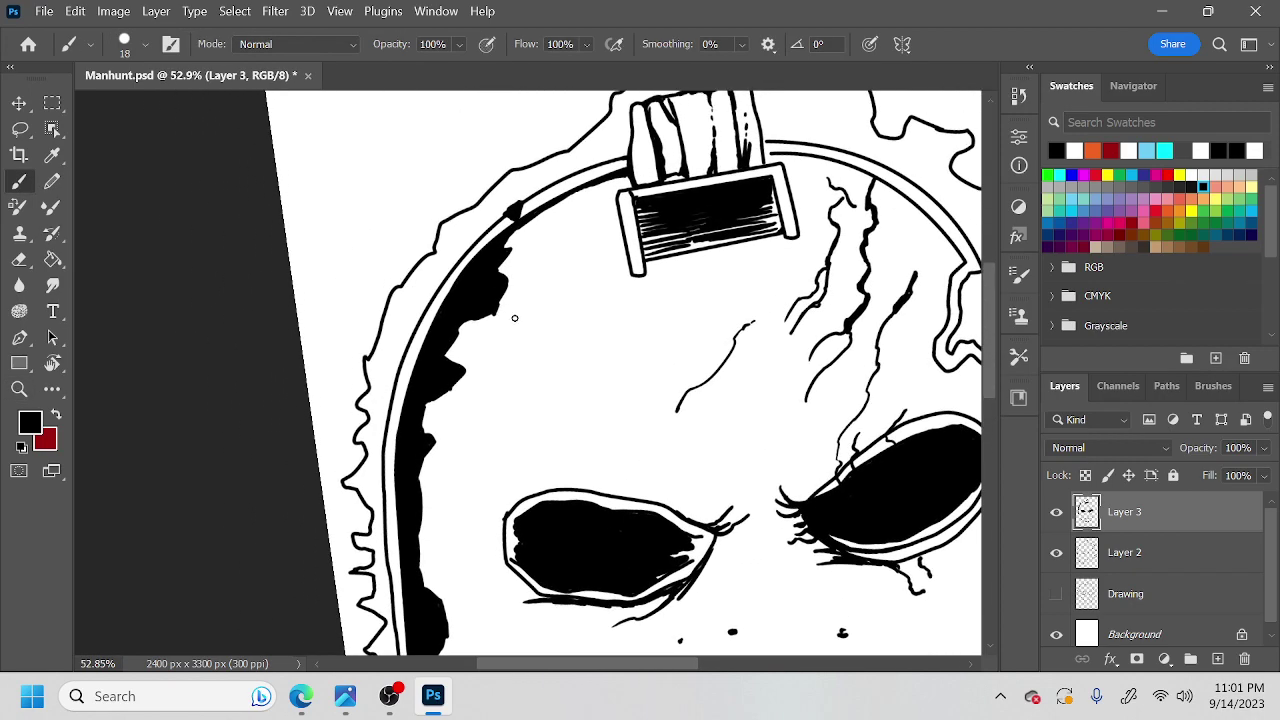
{"action": "left_click_drag", "start_coordinate": [499, 303], "coordinate": [506, 318]}
{"action": "left_click_drag", "start_coordinate": [470, 372], "coordinate": [476, 356]}
Hatch a row of short parallel strokes along the slope of the second peak in the left rim's shadow.
{"action": "key", "text": "r"}
{"action": "mouse_move", "coordinate": [592, 469]}
{"action": "left_mouse_down"}
{"action": "mouse_move", "coordinate": [700, 409]}
{"action": "mouse_move", "coordinate": [571, 237]}
{"action": "mouse_move", "coordinate": [568, 442]}
{"action": "left_mouse_up"}
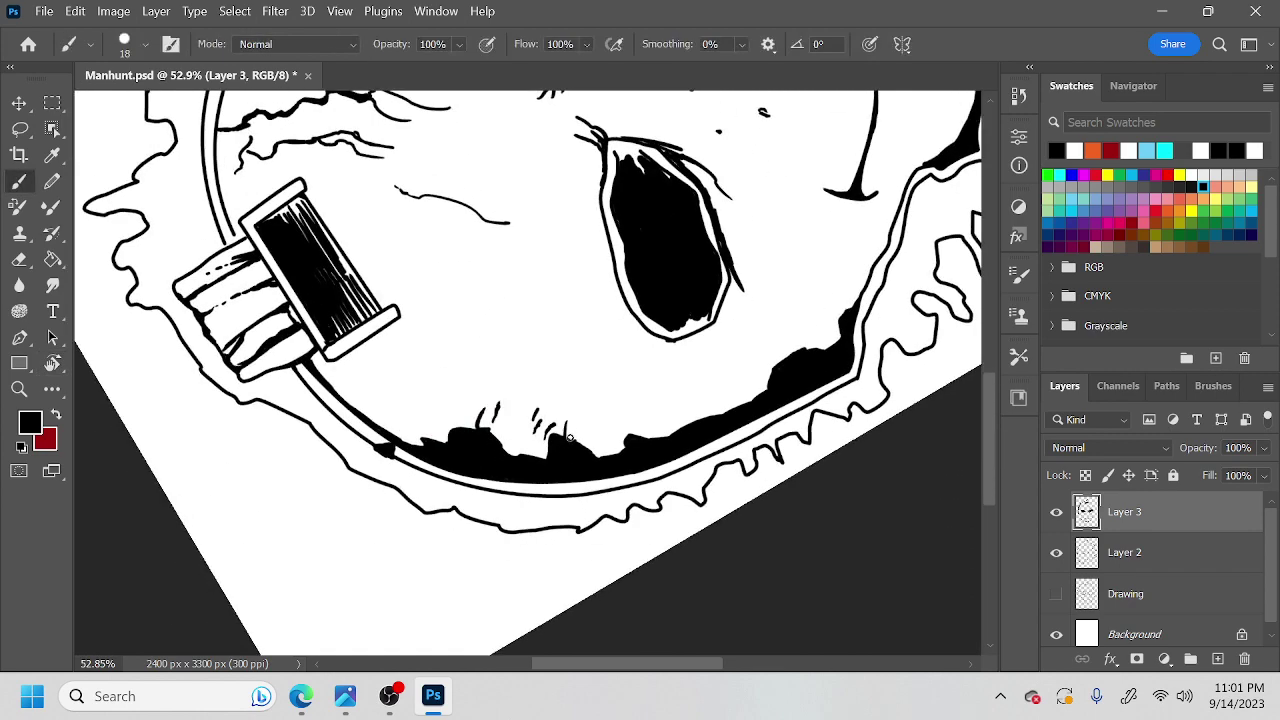
{"action": "key", "text": "ctrl+z"}
{"action": "mouse_move", "coordinate": [566, 415]}
{"action": "left_mouse_down"}
{"action": "mouse_move", "coordinate": [560, 436]}
{"action": "mouse_move", "coordinate": [578, 446]}
{"action": "left_mouse_up"}
{"action": "left_click_drag", "start_coordinate": [585, 430], "coordinate": [587, 452]}
{"action": "left_click_drag", "start_coordinate": [594, 434], "coordinate": [596, 458]}
{"action": "left_click_drag", "start_coordinate": [606, 441], "coordinate": [606, 460]}
{"action": "mouse_move", "coordinate": [614, 442]}
{"action": "left_mouse_down"}
{"action": "mouse_move", "coordinate": [563, 543]}
{"action": "mouse_move", "coordinate": [489, 484]}
{"action": "left_mouse_up"}
Cross-hatch the edge of the second shadow peak on the left rim and hatch the recess above it.
{"action": "key", "text": "r"}
{"action": "key", "text": "b"}
{"action": "left_click_drag", "start_coordinate": [496, 422], "coordinate": [488, 464]}
{"action": "left_click_drag", "start_coordinate": [484, 432], "coordinate": [485, 422]}
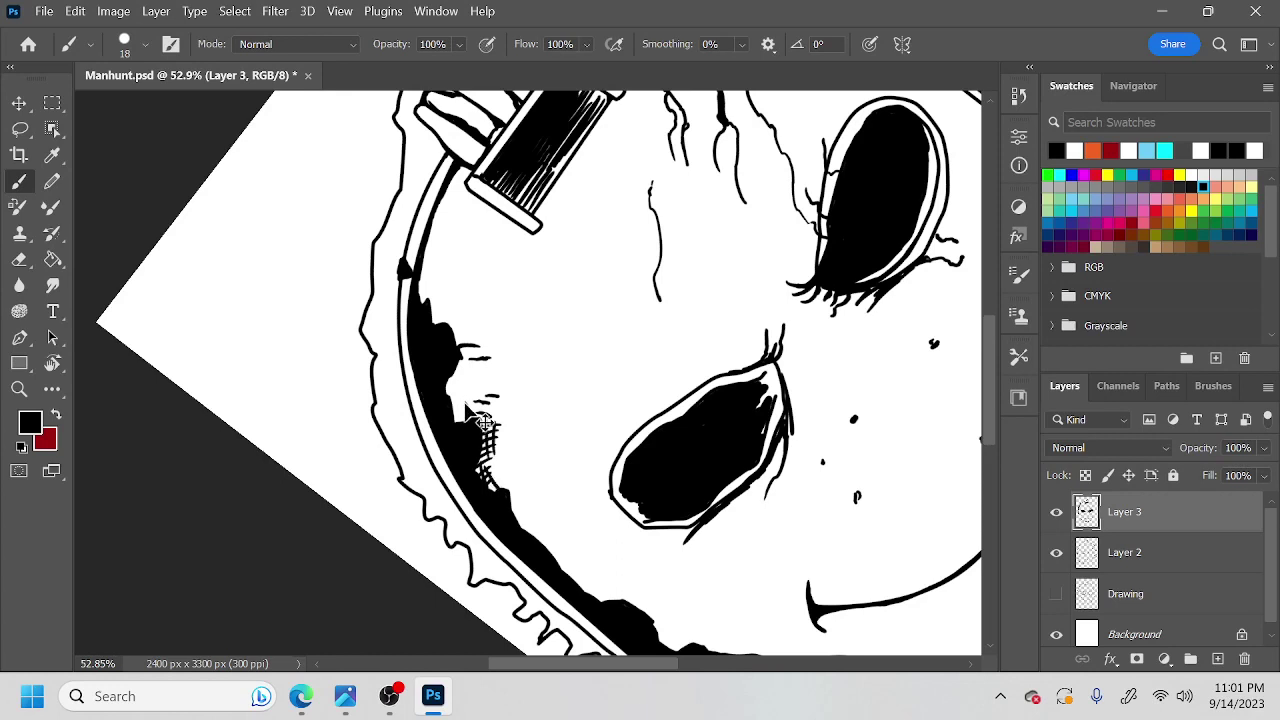
{"action": "left_click_drag", "start_coordinate": [461, 403], "coordinate": [461, 417]}
{"action": "left_click_drag", "start_coordinate": [458, 368], "coordinate": [450, 392]}
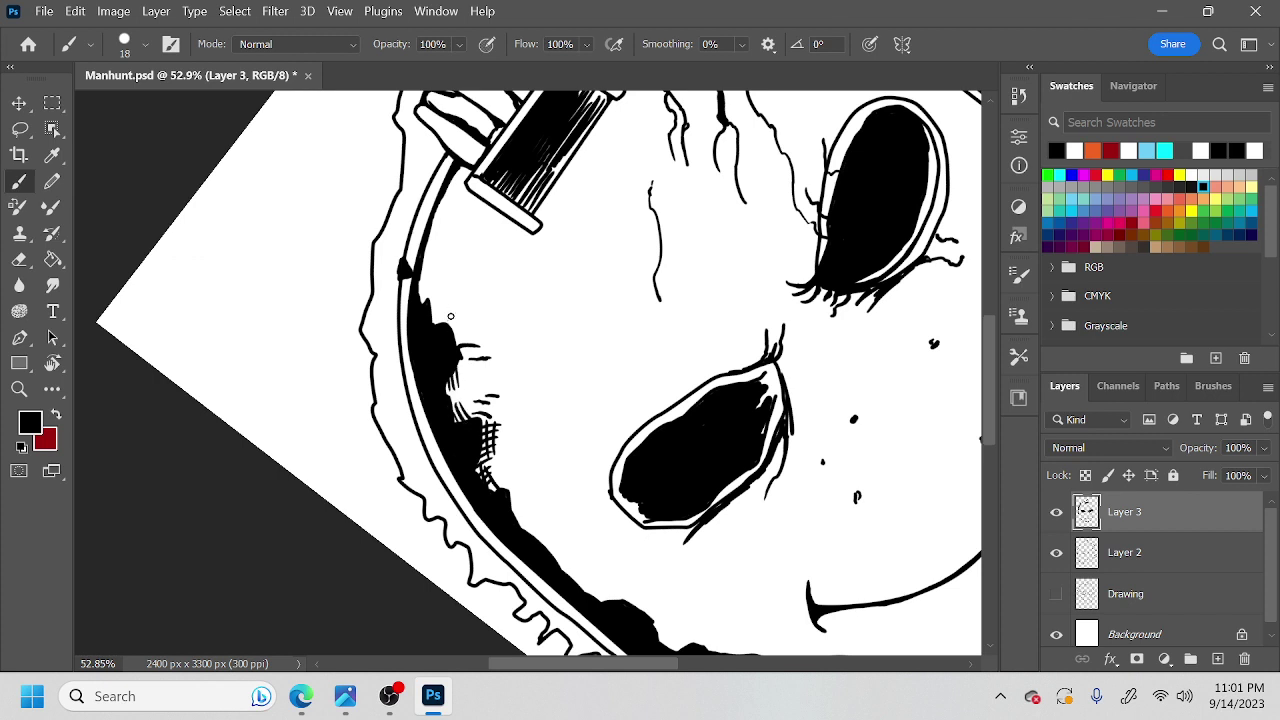
Hatch the upper end of the left rim's shadow and add loose short strokes on the forehead beside it.
{"action": "mouse_move", "coordinate": [450, 302]}
{"action": "left_mouse_down"}
{"action": "mouse_move", "coordinate": [431, 333]}
{"action": "mouse_move", "coordinate": [420, 296]}
{"action": "left_mouse_up"}
{"action": "mouse_move", "coordinate": [467, 318]}
{"action": "left_mouse_down"}
{"action": "mouse_move", "coordinate": [457, 340]}
{"action": "mouse_move", "coordinate": [481, 346]}
{"action": "left_mouse_up"}
{"action": "left_click_drag", "start_coordinate": [504, 324], "coordinate": [498, 344]}
{"action": "left_click_drag", "start_coordinate": [511, 332], "coordinate": [500, 353]}
{"action": "mouse_move", "coordinate": [490, 282]}
{"action": "left_mouse_down"}
{"action": "mouse_move", "coordinate": [484, 314]}
{"action": "mouse_move", "coordinate": [446, 270]}
{"action": "left_mouse_up"}
{"action": "left_click_drag", "start_coordinate": [642, 358], "coordinate": [588, 299]}
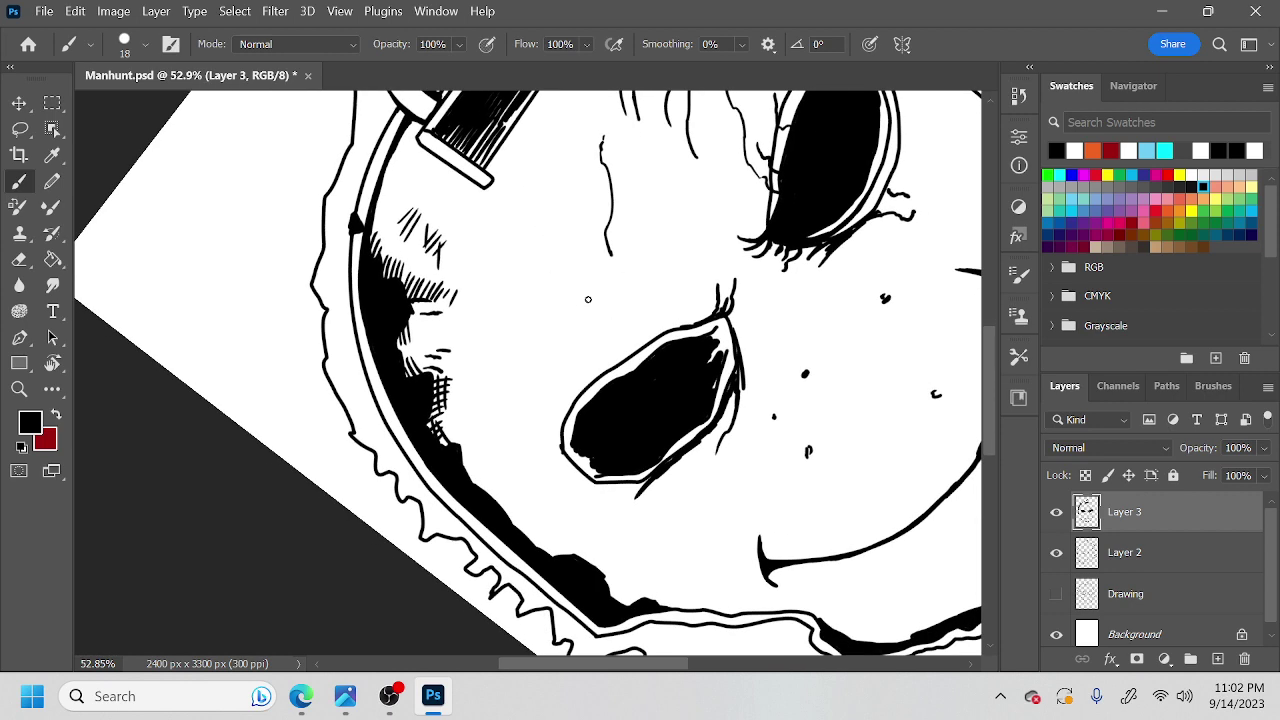
Add short strokes above the left eye's outer end and hatch the left rim's shadow level with the eye.
{"action": "mouse_move", "coordinate": [576, 362]}
{"action": "left_mouse_down"}
{"action": "mouse_move", "coordinate": [573, 390]}
{"action": "mouse_move", "coordinate": [541, 385]}
{"action": "left_mouse_up"}
{"action": "key", "text": "r"}
{"action": "mouse_move", "coordinate": [615, 357]}
{"action": "left_mouse_down"}
{"action": "mouse_move", "coordinate": [589, 514]}
{"action": "mouse_move", "coordinate": [569, 514]}
{"action": "mouse_move", "coordinate": [573, 503]}
{"action": "left_mouse_up"}
{"action": "key", "text": "r"}
{"action": "mouse_move", "coordinate": [600, 384]}
{"action": "left_mouse_down"}
{"action": "mouse_move", "coordinate": [595, 338]}
{"action": "mouse_move", "coordinate": [563, 310]}
{"action": "mouse_move", "coordinate": [566, 334]}
{"action": "left_mouse_up"}
{"action": "key", "text": "space"}
{"action": "mouse_move", "coordinate": [449, 385]}
{"action": "left_mouse_down"}
{"action": "mouse_move", "coordinate": [463, 439]}
{"action": "mouse_move", "coordinate": [456, 389]}
{"action": "mouse_move", "coordinate": [469, 440]}
{"action": "mouse_move", "coordinate": [472, 390]}
{"action": "mouse_move", "coordinate": [479, 441]}
{"action": "mouse_move", "coordinate": [479, 389]}
{"action": "mouse_move", "coordinate": [515, 406]}
{"action": "left_mouse_up"}
Hatch curved strokes off the lower part of the left rim's shadow, continuing down to the cheek corner.
{"action": "mouse_move", "coordinate": [492, 464]}
{"action": "left_mouse_down"}
{"action": "mouse_move", "coordinate": [525, 516]}
{"action": "mouse_move", "coordinate": [515, 467]}
{"action": "mouse_move", "coordinate": [531, 513]}
{"action": "mouse_move", "coordinate": [524, 466]}
{"action": "mouse_move", "coordinate": [539, 493]}
{"action": "mouse_move", "coordinate": [533, 467]}
{"action": "mouse_move", "coordinate": [552, 492]}
{"action": "left_mouse_up"}
{"action": "left_click_drag", "start_coordinate": [552, 466], "coordinate": [568, 484]}
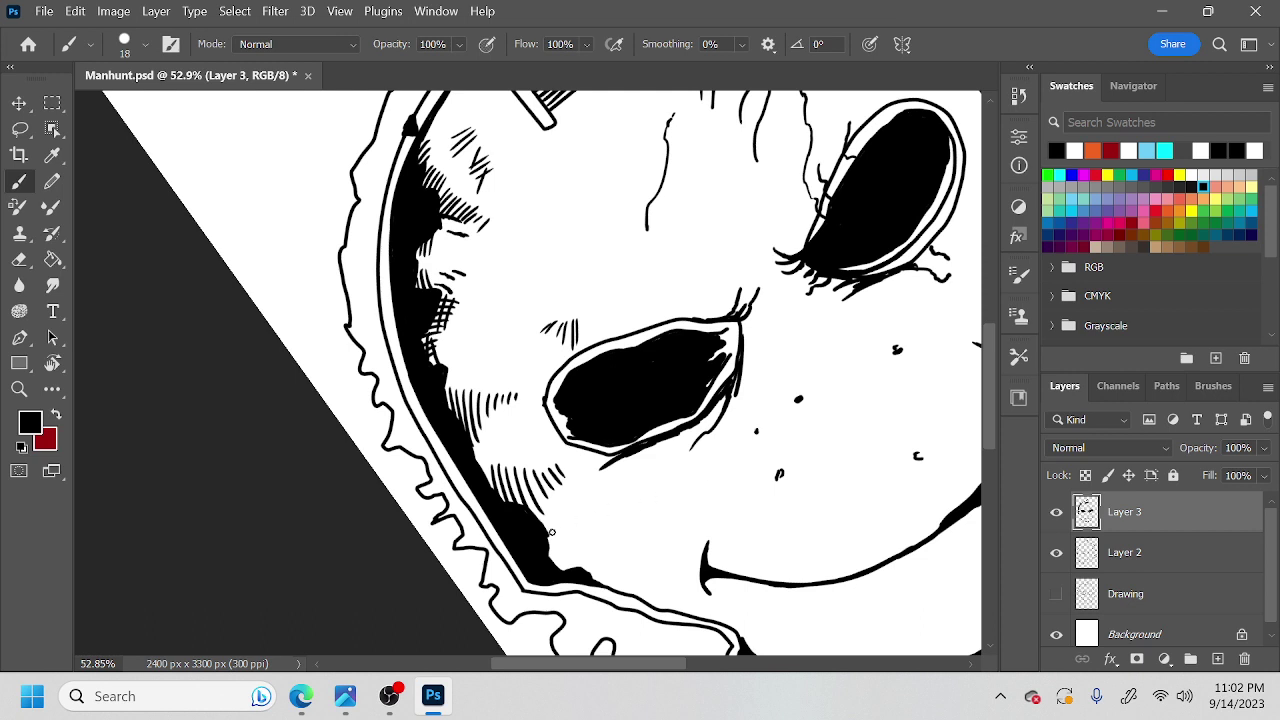
{"action": "mouse_move", "coordinate": [544, 540]}
{"action": "left_mouse_down"}
{"action": "mouse_move", "coordinate": [577, 575]}
{"action": "mouse_move", "coordinate": [562, 548]}
{"action": "left_mouse_up"}
{"action": "mouse_move", "coordinate": [576, 530]}
{"action": "left_mouse_down"}
{"action": "mouse_move", "coordinate": [568, 550]}
{"action": "mouse_move", "coordinate": [590, 540]}
{"action": "left_mouse_up"}
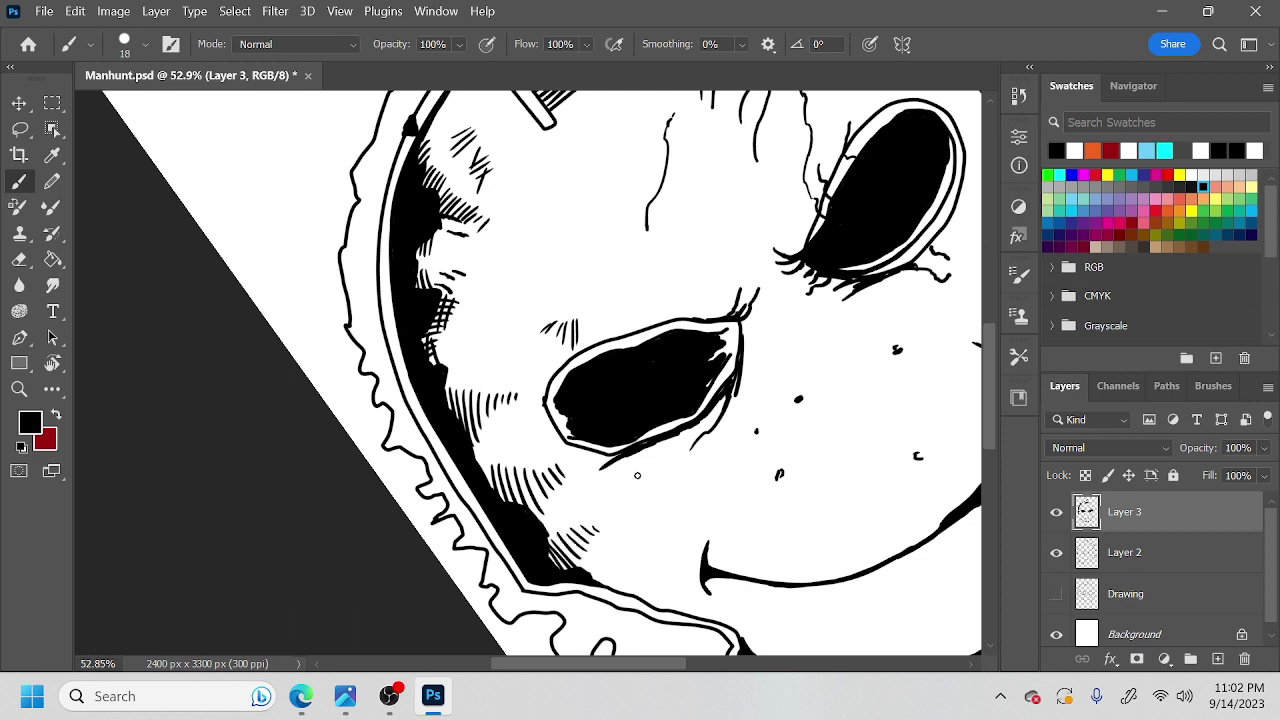
Add short creases to the left eye's upper lid and hatch strokes along its lower lid.
{"action": "mouse_move", "coordinate": [685, 288]}
{"action": "left_mouse_down"}
{"action": "mouse_move", "coordinate": [676, 318]}
{"action": "mouse_move", "coordinate": [680, 299]}
{"action": "left_mouse_up"}
{"action": "key", "text": "r"}
{"action": "mouse_move", "coordinate": [712, 375]}
{"action": "left_mouse_down"}
{"action": "mouse_move", "coordinate": [680, 453]}
{"action": "mouse_move", "coordinate": [534, 503]}
{"action": "mouse_move", "coordinate": [583, 466]}
{"action": "mouse_move", "coordinate": [547, 420]}
{"action": "left_mouse_up"}
{"action": "key", "text": "space"}
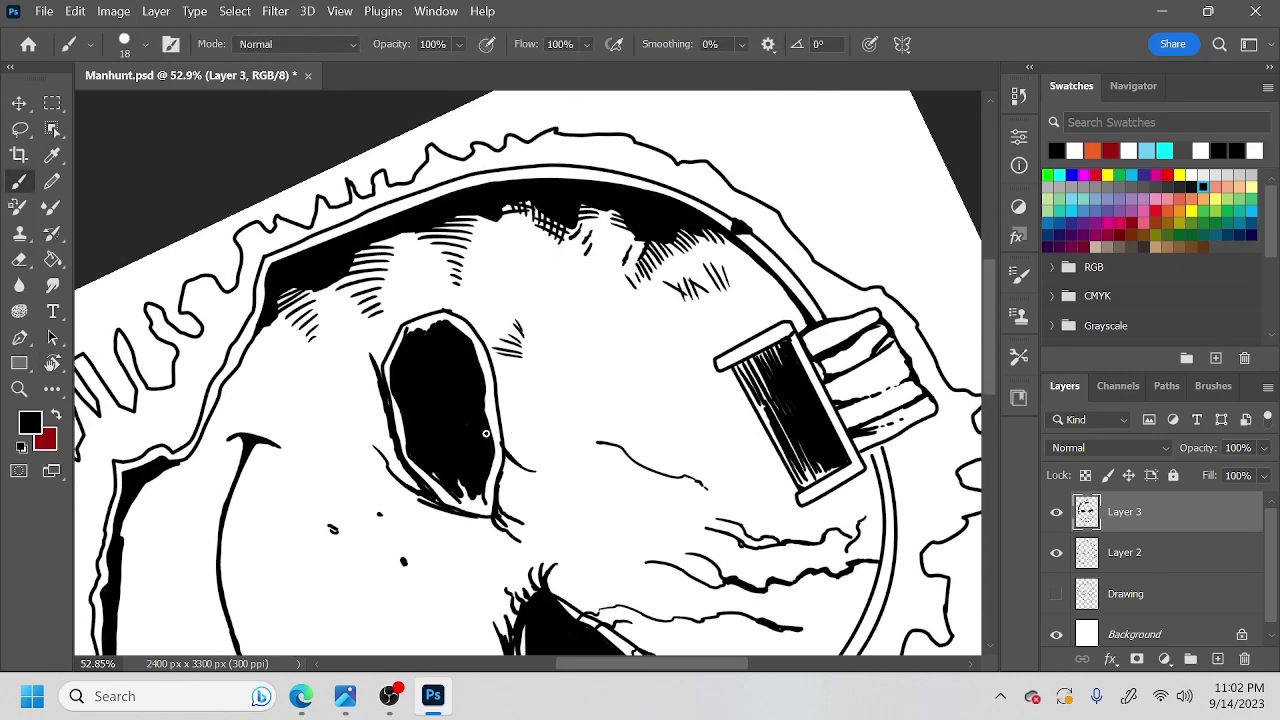
{"action": "mouse_move", "coordinate": [471, 478]}
{"action": "left_mouse_down"}
{"action": "mouse_move", "coordinate": [455, 483]}
{"action": "mouse_move", "coordinate": [467, 501]}
{"action": "mouse_move", "coordinate": [447, 489]}
{"action": "left_mouse_up"}
{"action": "left_click_drag", "start_coordinate": [374, 407], "coordinate": [404, 470]}
{"action": "left_click_drag", "start_coordinate": [372, 366], "coordinate": [386, 422]}
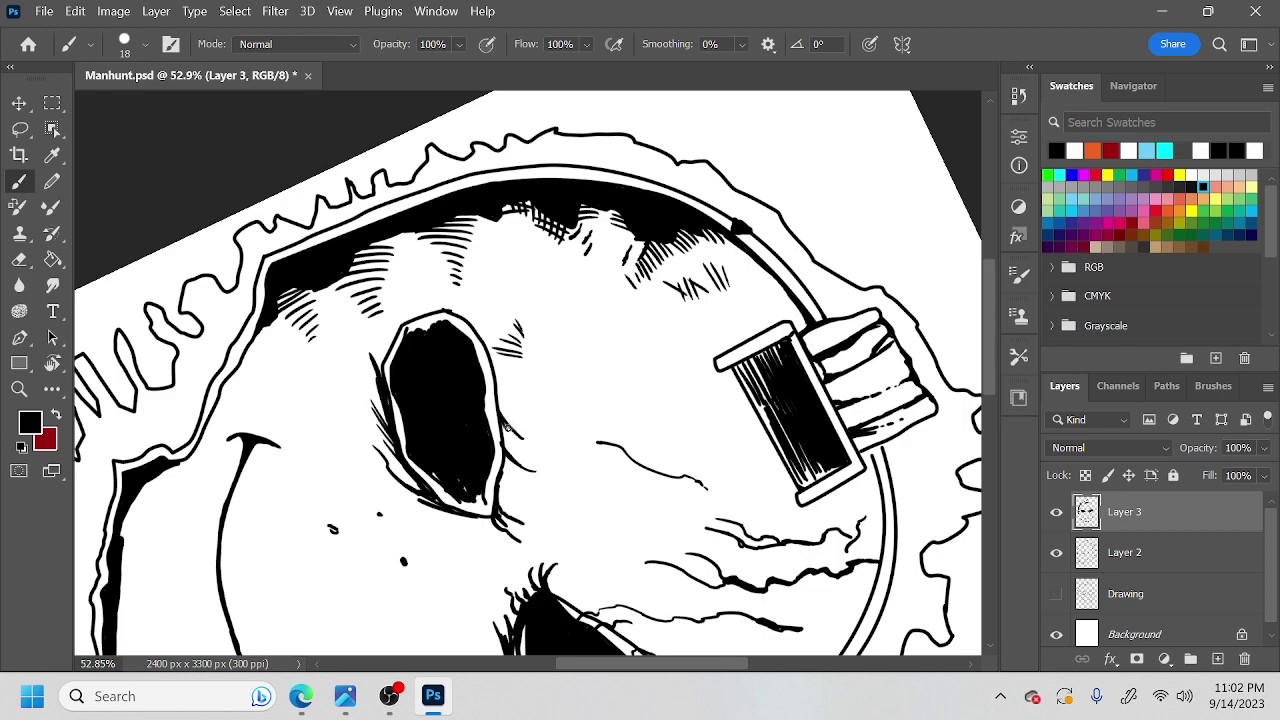
Draw a thin crease curving down beside the left eye's inner corner.
{"action": "key", "text": "r"}
{"action": "mouse_move", "coordinate": [673, 541]}
{"action": "left_mouse_down"}
{"action": "mouse_move", "coordinate": [656, 346]}
{"action": "mouse_move", "coordinate": [580, 255]}
{"action": "left_mouse_up"}
{"action": "key", "text": "b"}
{"action": "left_click_drag", "start_coordinate": [671, 394], "coordinate": [677, 467]}
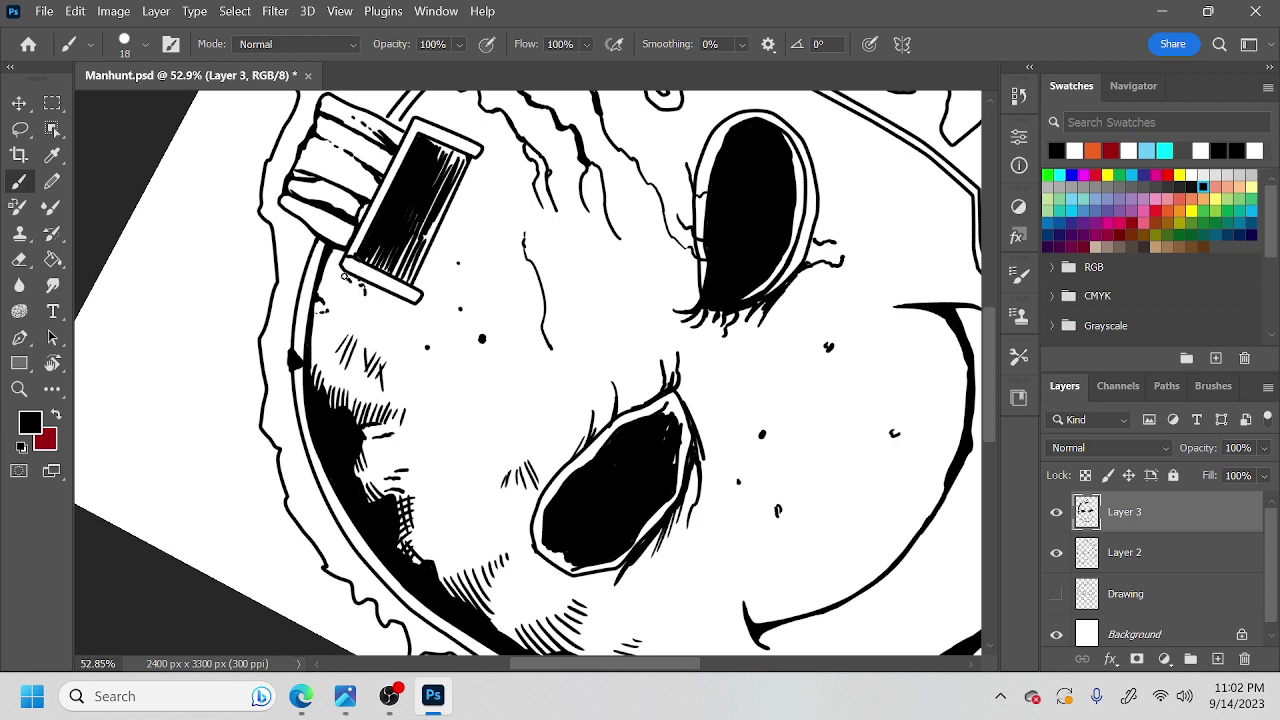
Draw small ring-shaped pits and dots on the chin between the smile and the lower rim.
{"action": "left_click_drag", "start_coordinate": [622, 394], "coordinate": [490, 328]}
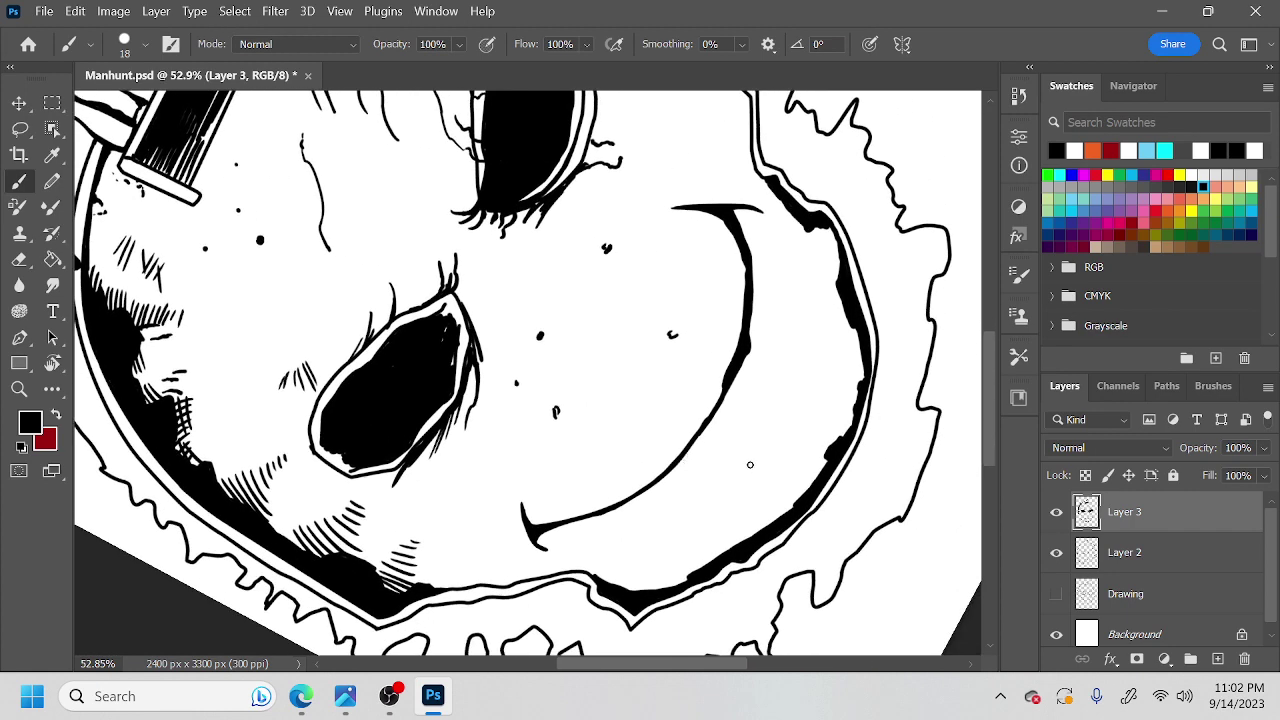
{"action": "left_click_drag", "start_coordinate": [758, 447], "coordinate": [762, 443]}
{"action": "left_click_drag", "start_coordinate": [848, 347], "coordinate": [857, 332]}
{"action": "mouse_move", "coordinate": [853, 356]}
{"action": "left_mouse_down"}
{"action": "mouse_move", "coordinate": [856, 338]}
{"action": "mouse_move", "coordinate": [835, 423]}
{"action": "mouse_move", "coordinate": [660, 610]}
{"action": "mouse_move", "coordinate": [290, 400]}
{"action": "mouse_move", "coordinate": [279, 327]}
{"action": "left_mouse_up"}
{"action": "key", "text": "r"}
{"action": "key", "text": "b"}
Hatch short strokes off the chin rim's shadow and add two small ticks above the smile.
{"action": "left_click_drag", "start_coordinate": [264, 383], "coordinate": [266, 360]}
{"action": "left_click_drag", "start_coordinate": [262, 388], "coordinate": [254, 364]}
{"action": "left_click_drag", "start_coordinate": [252, 390], "coordinate": [249, 374]}
{"action": "mouse_move", "coordinate": [300, 306]}
{"action": "left_mouse_down"}
{"action": "mouse_move", "coordinate": [314, 280]}
{"action": "mouse_move", "coordinate": [302, 276]}
{"action": "left_mouse_up"}
{"action": "left_click_drag", "start_coordinate": [252, 478], "coordinate": [244, 460]}
{"action": "left_click_drag", "start_coordinate": [252, 522], "coordinate": [254, 506]}
{"action": "left_click_drag", "start_coordinate": [246, 524], "coordinate": [242, 510]}
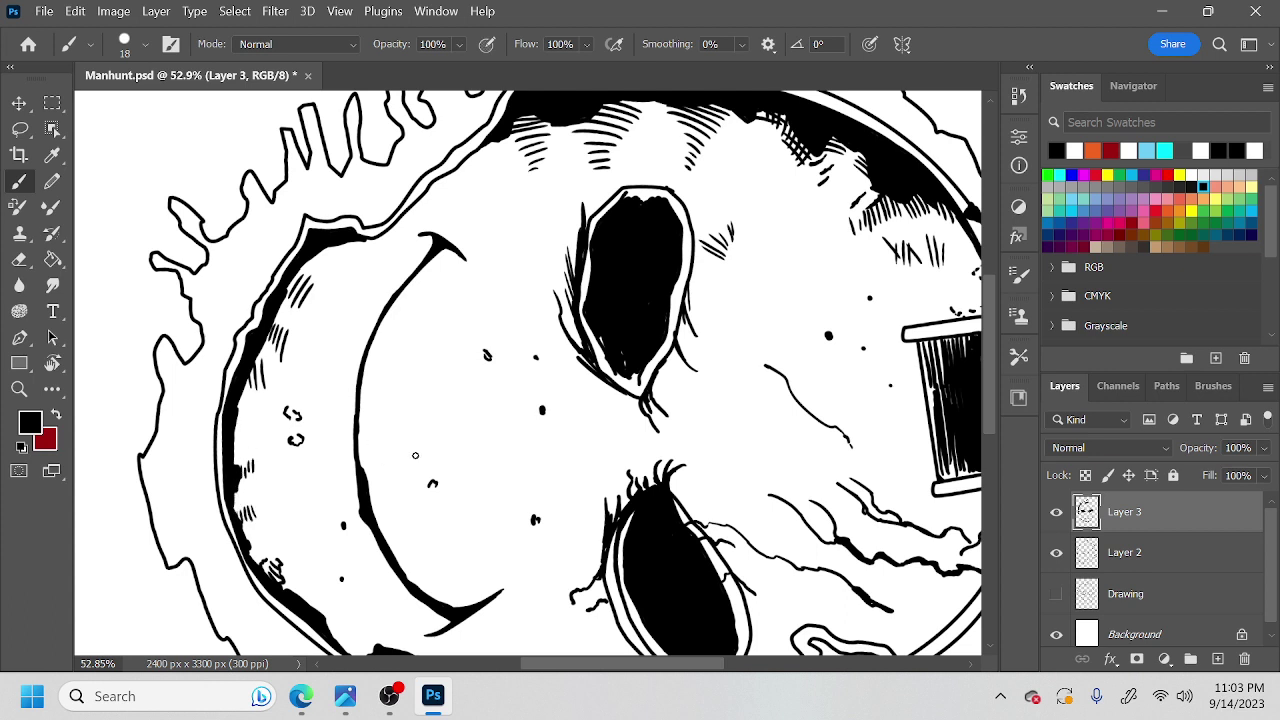
{"action": "left_click_drag", "start_coordinate": [428, 386], "coordinate": [423, 395]}
Add thin curved strokes around the right eye's outer end, following its outline.
{"action": "key", "text": "r"}
{"action": "mouse_move", "coordinate": [708, 508]}
{"action": "left_mouse_down"}
{"action": "mouse_move", "coordinate": [766, 286]}
{"action": "mouse_move", "coordinate": [595, 150]}
{"action": "mouse_move", "coordinate": [566, 150]}
{"action": "left_mouse_up"}
{"action": "left_click_drag", "start_coordinate": [645, 366], "coordinate": [641, 553]}
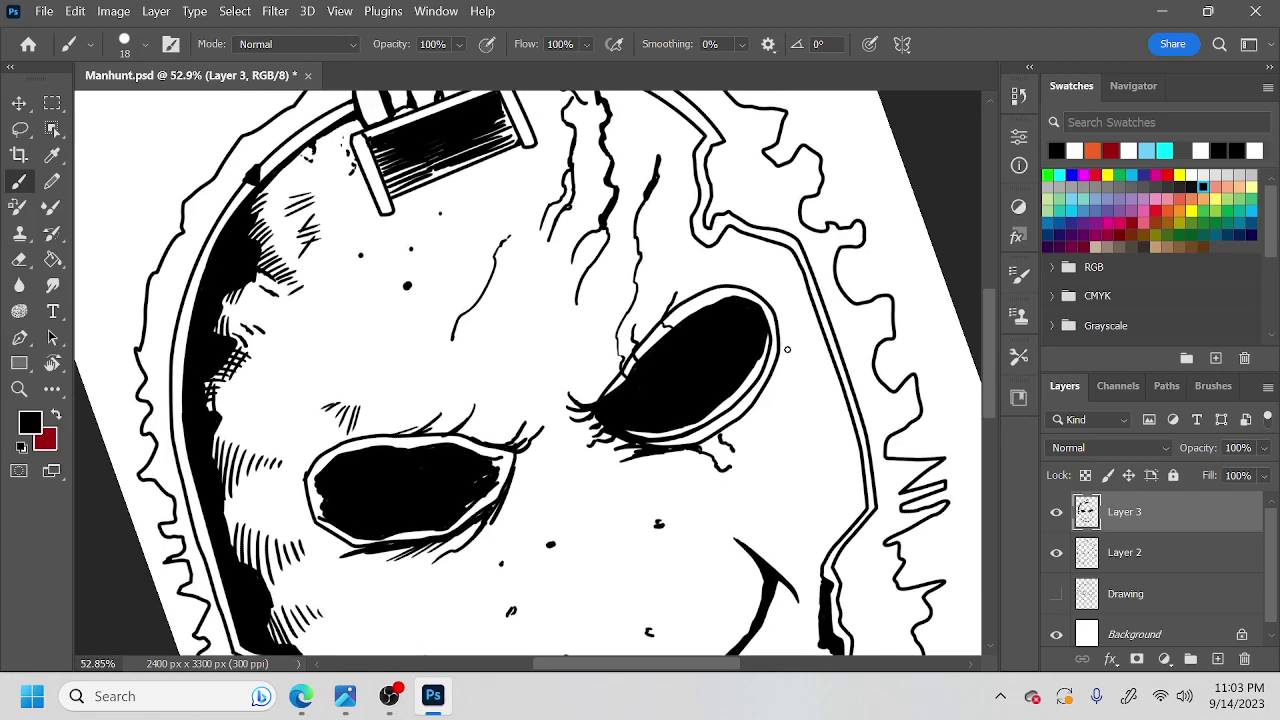
{"action": "left_click_drag", "start_coordinate": [786, 328], "coordinate": [774, 388]}
{"action": "mouse_move", "coordinate": [318, 529]}
{"action": "left_mouse_down"}
{"action": "mouse_move", "coordinate": [347, 552]}
{"action": "mouse_move", "coordinate": [316, 518]}
{"action": "left_mouse_up"}
{"action": "mouse_move", "coordinate": [785, 323]}
{"action": "left_mouse_down"}
{"action": "mouse_move", "coordinate": [774, 299]}
{"action": "mouse_move", "coordinate": [803, 260]}
{"action": "mouse_move", "coordinate": [629, 137]}
{"action": "left_mouse_up"}
{"action": "key", "text": "r"}
{"action": "left_click_drag", "start_coordinate": [677, 284], "coordinate": [704, 401]}
{"action": "left_click_drag", "start_coordinate": [588, 270], "coordinate": [582, 326]}
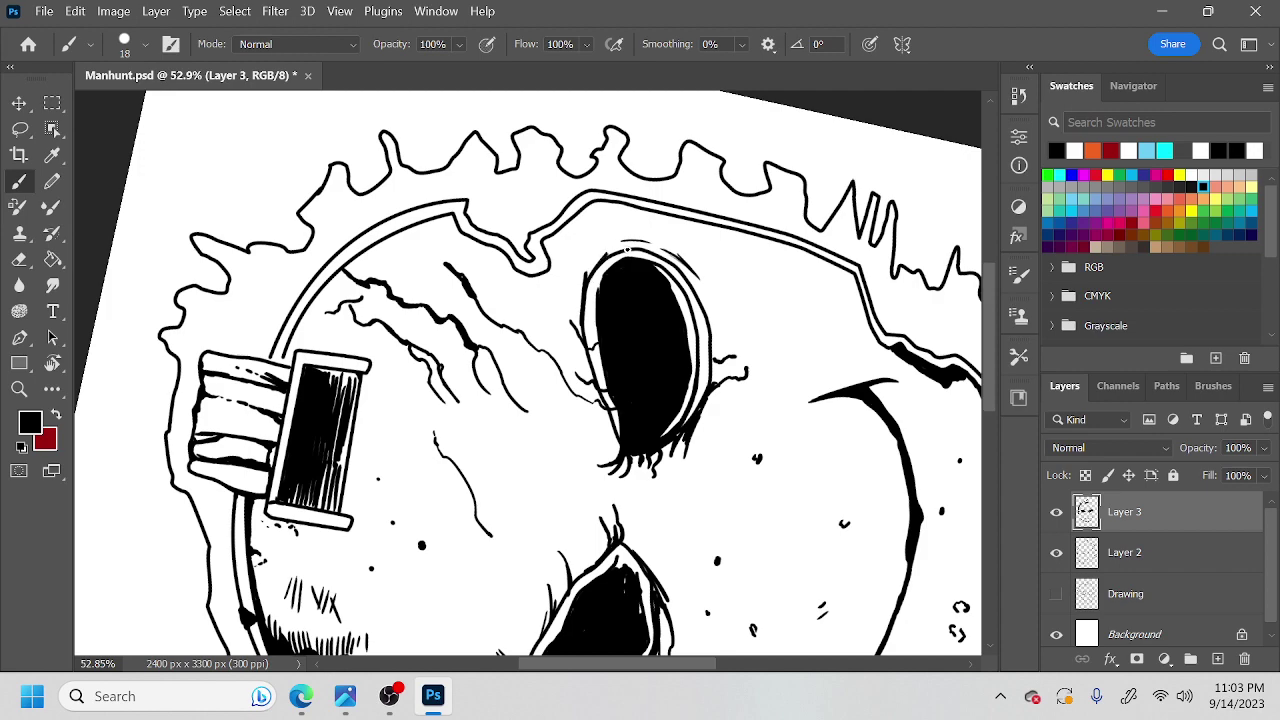
Ink black shadow and hatching inside the forehead's upper right rim, between the cracks and the rim's corner.
{"action": "key", "text": "r"}
{"action": "mouse_move", "coordinate": [604, 280]}
{"action": "left_mouse_down"}
{"action": "mouse_move", "coordinate": [668, 480]}
{"action": "mouse_move", "coordinate": [523, 550]}
{"action": "left_mouse_up"}
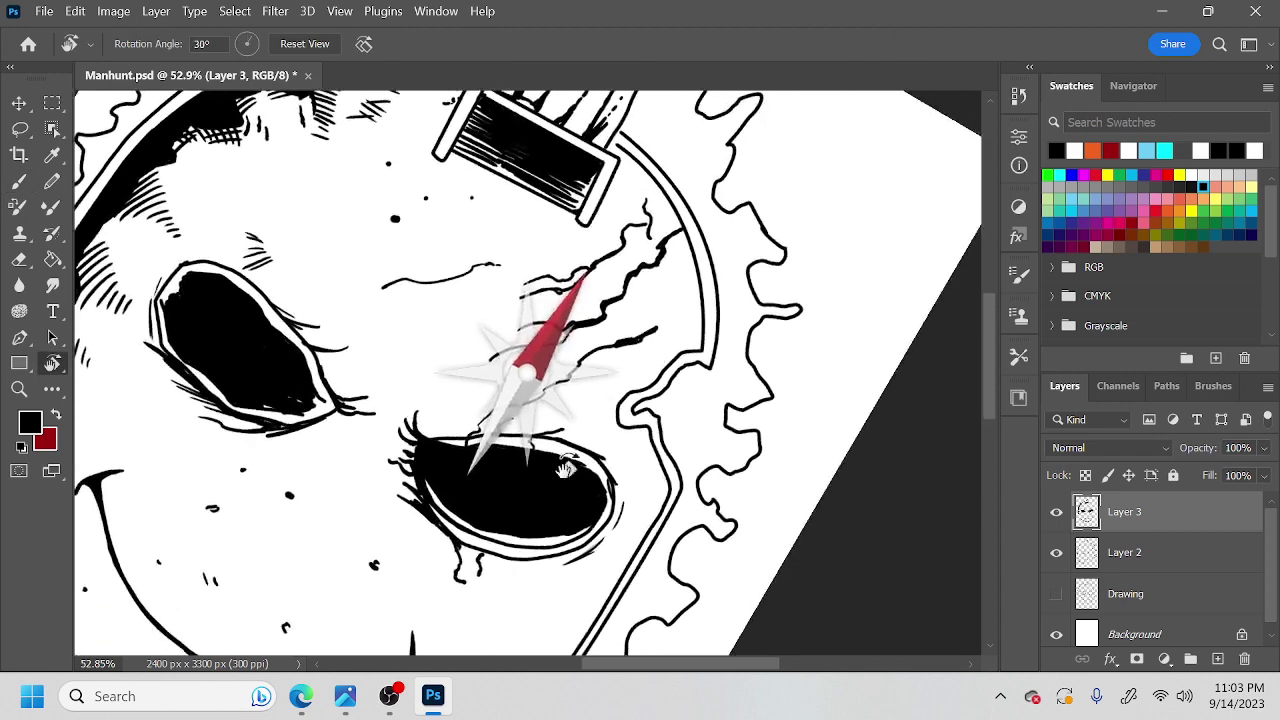
{"action": "key", "text": "b"}
{"action": "key", "text": "z"}
{"action": "mouse_move", "coordinate": [698, 341]}
{"action": "left_mouse_down"}
{"action": "mouse_move", "coordinate": [738, 324]}
{"action": "mouse_move", "coordinate": [698, 330]}
{"action": "mouse_move", "coordinate": [697, 348]}
{"action": "mouse_move", "coordinate": [688, 327]}
{"action": "mouse_move", "coordinate": [658, 336]}
{"action": "left_mouse_up"}
{"action": "key", "text": "b"}
{"action": "mouse_move", "coordinate": [695, 258]}
{"action": "left_mouse_down"}
{"action": "mouse_move", "coordinate": [699, 290]}
{"action": "mouse_move", "coordinate": [645, 267]}
{"action": "mouse_move", "coordinate": [683, 219]}
{"action": "mouse_move", "coordinate": [684, 246]}
{"action": "mouse_move", "coordinate": [668, 244]}
{"action": "left_mouse_up"}
Ink a solid black shadow inside the notch in the upper right rim, above the right eye.
{"action": "key", "text": "r"}
{"action": "mouse_move", "coordinate": [757, 359]}
{"action": "left_mouse_down"}
{"action": "mouse_move", "coordinate": [506, 535]}
{"action": "mouse_move", "coordinate": [450, 514]}
{"action": "left_mouse_up"}
{"action": "key", "text": "space"}
{"action": "left_click_drag", "start_coordinate": [586, 403], "coordinate": [650, 376]}
{"action": "key", "text": "ctrl+space"}
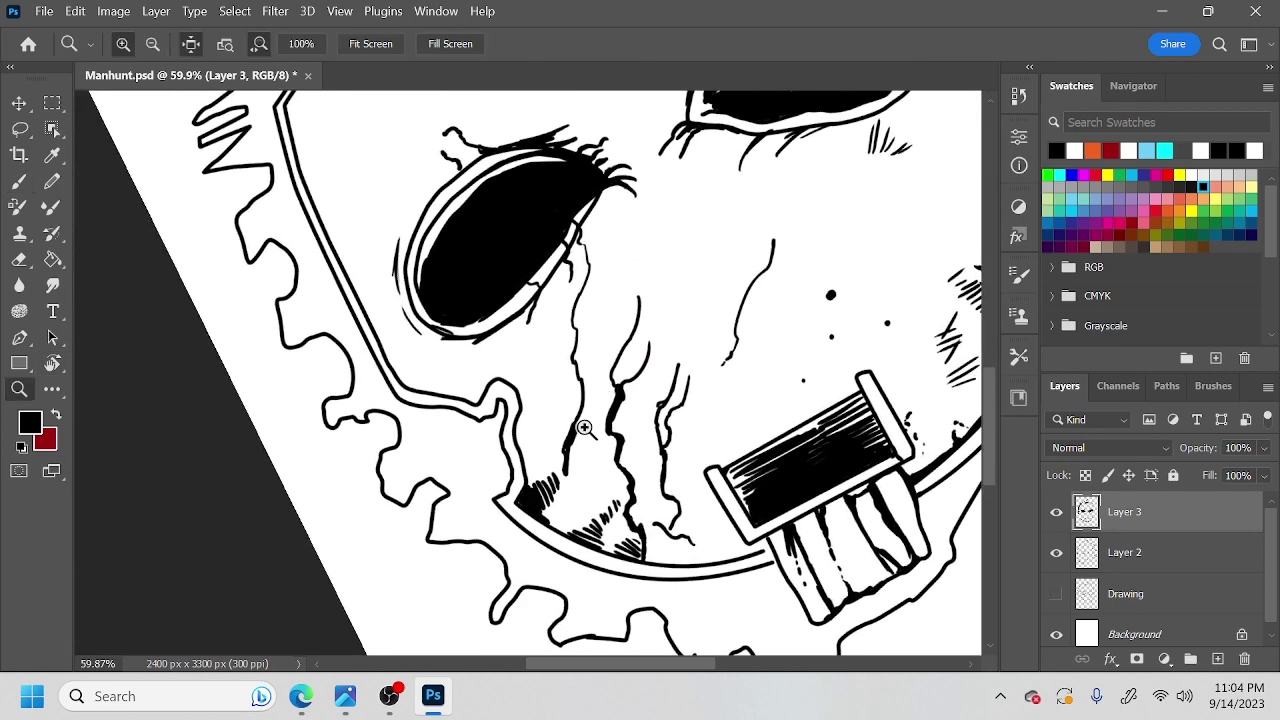
{"action": "left_click_drag", "start_coordinate": [584, 427], "coordinate": [612, 422]}
{"action": "mouse_move", "coordinate": [516, 416]}
{"action": "left_mouse_down"}
{"action": "mouse_move", "coordinate": [516, 440]}
{"action": "mouse_move", "coordinate": [508, 410]}
{"action": "mouse_move", "coordinate": [500, 442]}
{"action": "mouse_move", "coordinate": [500, 377]}
{"action": "left_mouse_up"}
Hatch strokes off the notch's shadow and add short marks between the cracks near the rim's corner.
{"action": "key", "text": "r"}
{"action": "mouse_move", "coordinate": [584, 405]}
{"action": "left_mouse_down"}
{"action": "mouse_move", "coordinate": [737, 280]}
{"action": "mouse_move", "coordinate": [434, 163]}
{"action": "mouse_move", "coordinate": [652, 455]}
{"action": "mouse_move", "coordinate": [708, 373]}
{"action": "mouse_move", "coordinate": [784, 345]}
{"action": "left_mouse_up"}
{"action": "key", "text": "b"}
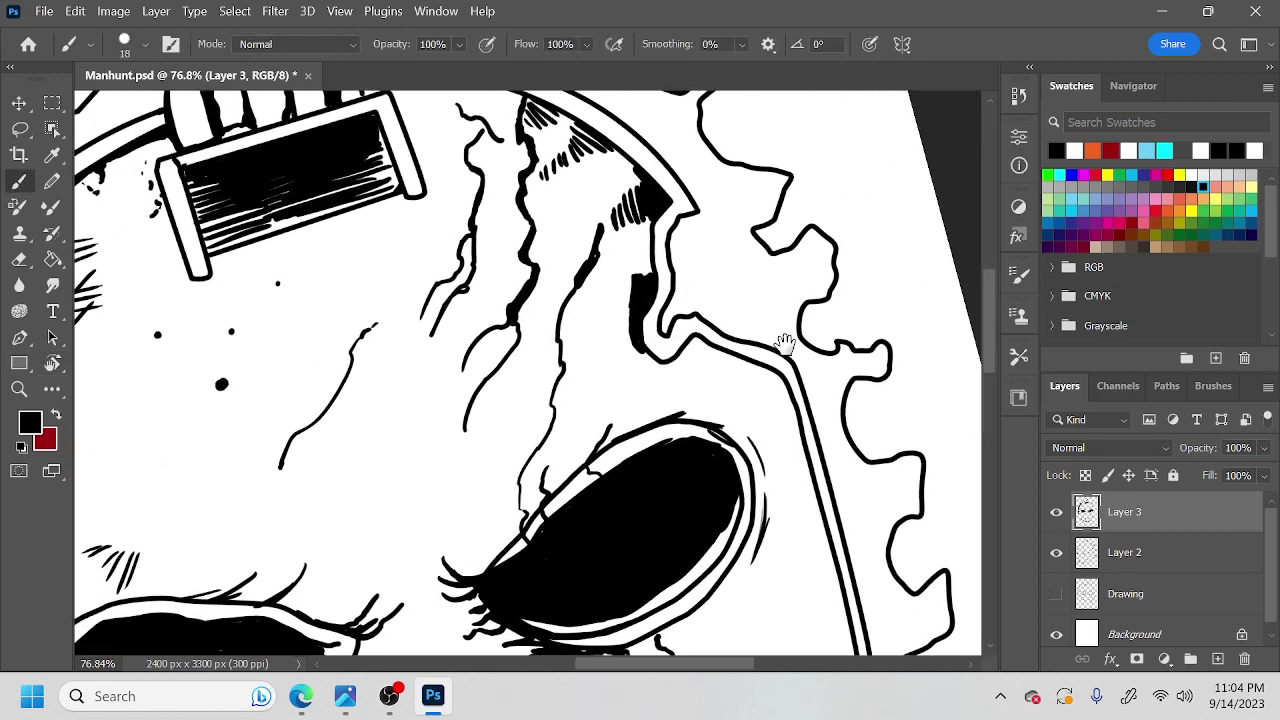
{"action": "mouse_move", "coordinate": [629, 313]}
{"action": "left_mouse_down"}
{"action": "mouse_move", "coordinate": [611, 355]}
{"action": "mouse_move", "coordinate": [592, 328]}
{"action": "mouse_move", "coordinate": [586, 370]}
{"action": "left_mouse_up"}
{"action": "left_click_drag", "start_coordinate": [664, 358], "coordinate": [642, 384]}
{"action": "mouse_move", "coordinate": [646, 376]}
{"action": "left_mouse_down"}
{"action": "mouse_move", "coordinate": [640, 390]}
{"action": "mouse_move", "coordinate": [660, 364]}
{"action": "left_mouse_up"}
{"action": "left_click_drag", "start_coordinate": [626, 273], "coordinate": [604, 290]}
{"action": "key", "text": "ctrl+z"}
{"action": "left_click_drag", "start_coordinate": [603, 270], "coordinate": [598, 293]}
{"action": "left_click_drag", "start_coordinate": [608, 193], "coordinate": [617, 181]}
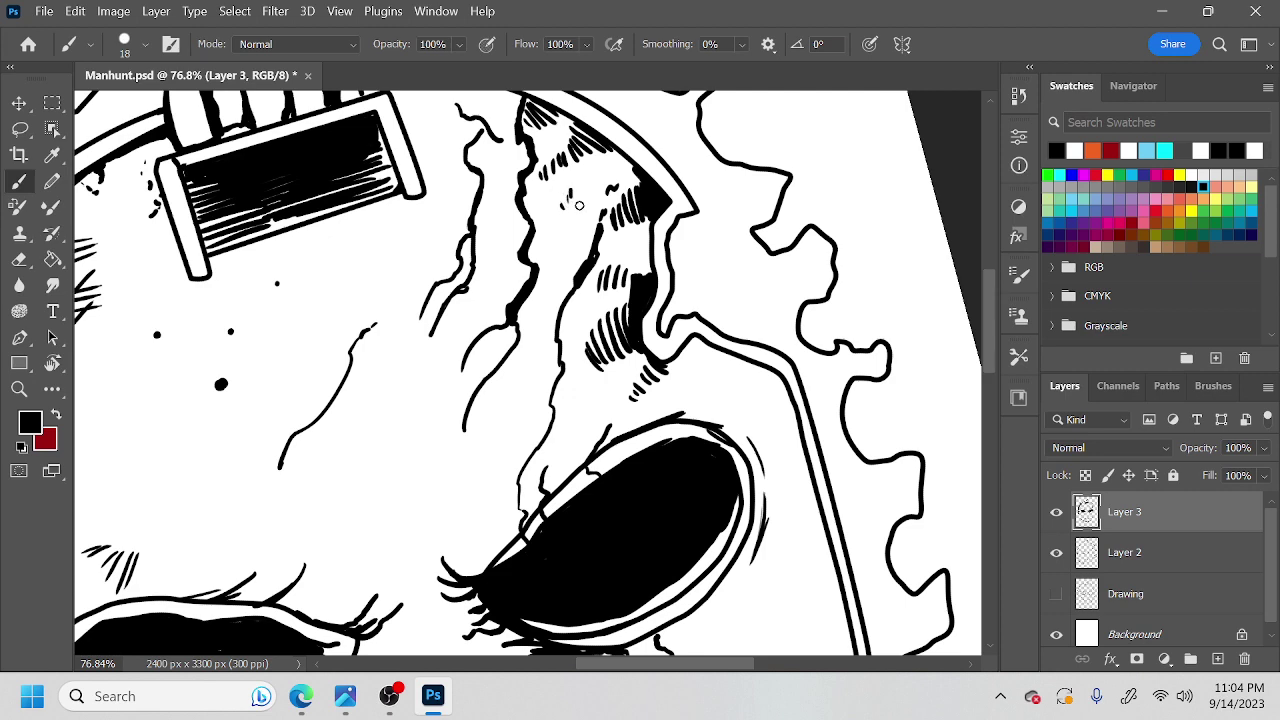
Ink a black shadow along the rim just below the notch and hatch its lower end toward the right eye.
{"action": "key", "text": "r"}
{"action": "left_click_drag", "start_coordinate": [745, 447], "coordinate": [638, 544]}
{"action": "key", "text": "space"}
{"action": "mouse_move", "coordinate": [707, 478]}
{"action": "left_mouse_down"}
{"action": "mouse_move", "coordinate": [695, 430]}
{"action": "mouse_move", "coordinate": [699, 509]}
{"action": "mouse_move", "coordinate": [694, 522]}
{"action": "mouse_move", "coordinate": [690, 496]}
{"action": "mouse_move", "coordinate": [684, 527]}
{"action": "mouse_move", "coordinate": [677, 486]}
{"action": "mouse_move", "coordinate": [668, 521]}
{"action": "left_mouse_up"}
{"action": "mouse_move", "coordinate": [660, 469]}
{"action": "left_mouse_down"}
{"action": "mouse_move", "coordinate": [665, 520]}
{"action": "mouse_move", "coordinate": [652, 466]}
{"action": "mouse_move", "coordinate": [656, 507]}
{"action": "left_mouse_up"}
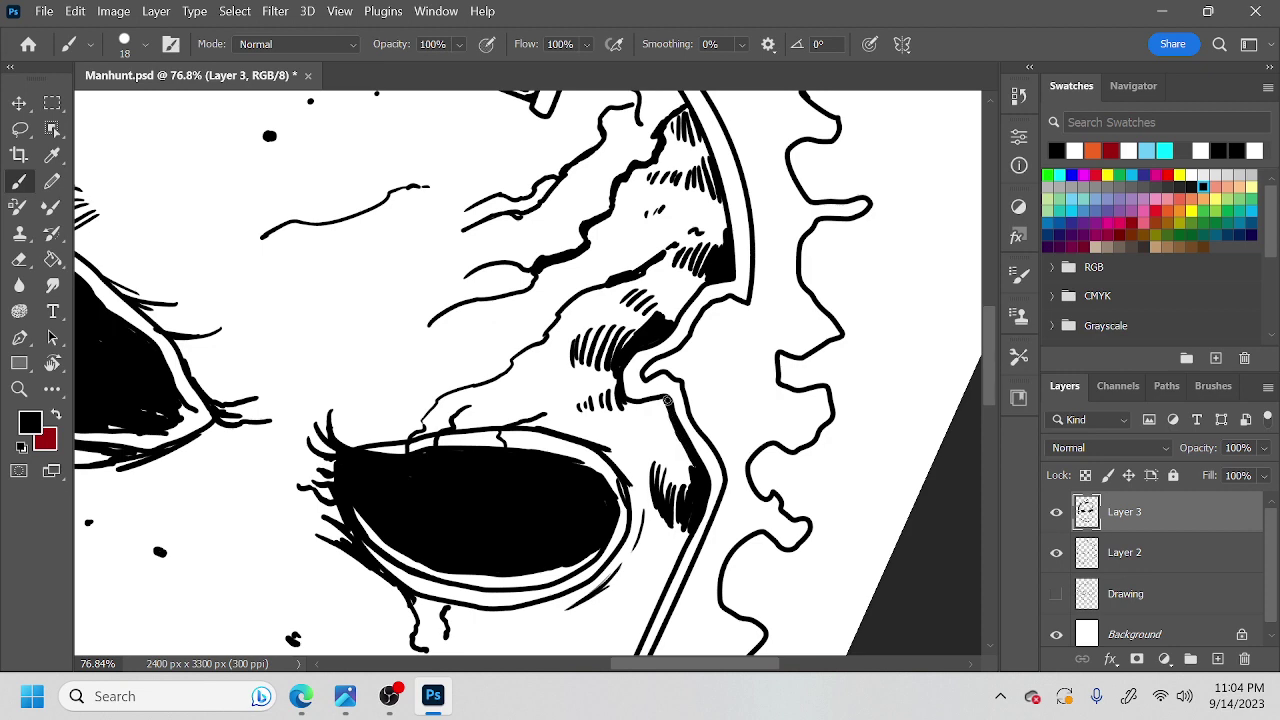
Hatch a few more strokes along the shadow between the notch and the right eye's outer end.
{"action": "key", "text": "r"}
{"action": "left_click_drag", "start_coordinate": [704, 417], "coordinate": [690, 513]}
{"action": "key", "text": "Escape"}
{"action": "key", "text": "b"}
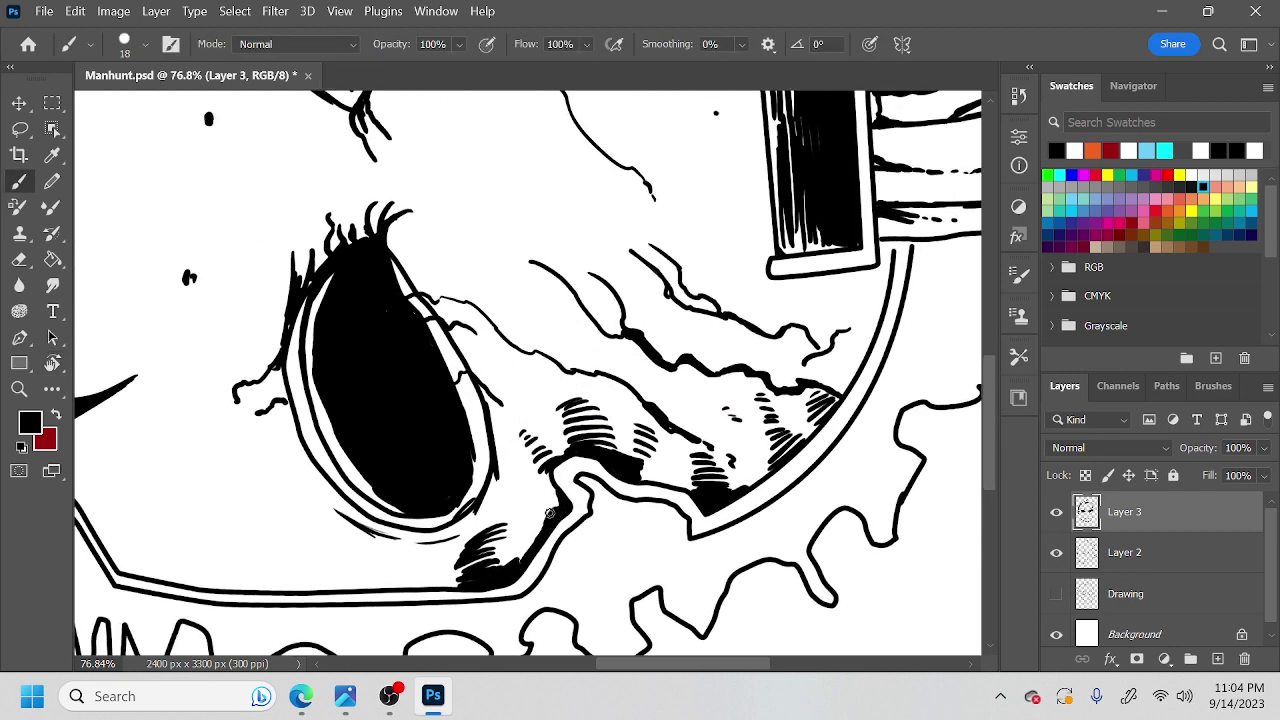
{"action": "mouse_move", "coordinate": [546, 513]}
{"action": "left_mouse_down"}
{"action": "mouse_move", "coordinate": [530, 485]}
{"action": "mouse_move", "coordinate": [525, 505]}
{"action": "mouse_move", "coordinate": [523, 473]}
{"action": "left_mouse_up"}
Outline a jagged shadow shape with the Lasso along the right cheek's rim, fill it with black and deselect.
{"action": "key", "text": "ctrl+space"}
{"action": "mouse_move", "coordinate": [671, 485]}
{"action": "left_mouse_down"}
{"action": "mouse_move", "coordinate": [640, 502]}
{"action": "mouse_move", "coordinate": [651, 494]}
{"action": "left_mouse_up"}
{"action": "key", "text": "r"}
{"action": "left_click_drag", "start_coordinate": [717, 517], "coordinate": [718, 418]}
{"action": "key", "text": "b"}
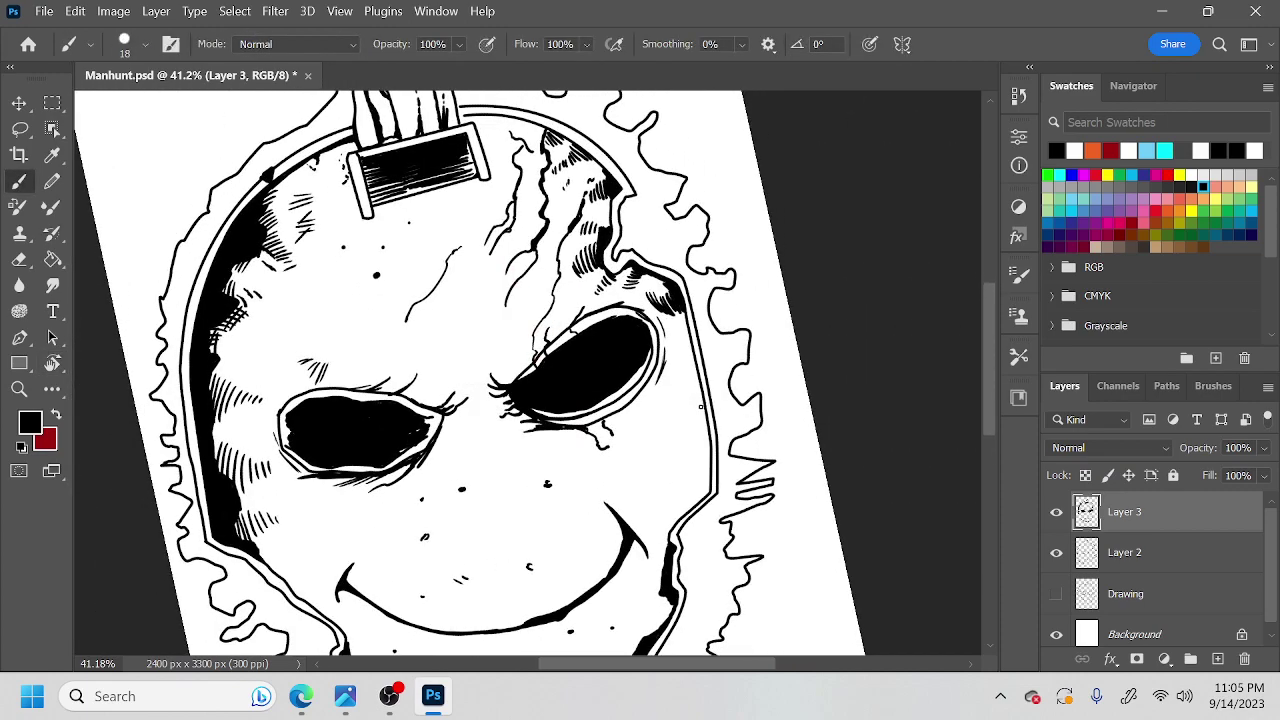
{"action": "key", "text": "z"}
{"action": "mouse_move", "coordinate": [686, 419]}
{"action": "left_mouse_down"}
{"action": "mouse_move", "coordinate": [734, 388]}
{"action": "mouse_move", "coordinate": [727, 376]}
{"action": "left_mouse_up"}
{"action": "key", "text": "l"}
{"action": "mouse_move", "coordinate": [684, 214]}
{"action": "left_mouse_down"}
{"action": "mouse_move", "coordinate": [699, 343]}
{"action": "mouse_move", "coordinate": [678, 366]}
{"action": "mouse_move", "coordinate": [688, 391]}
{"action": "mouse_move", "coordinate": [661, 396]}
{"action": "mouse_move", "coordinate": [684, 424]}
{"action": "mouse_move", "coordinate": [658, 450]}
{"action": "mouse_move", "coordinate": [686, 464]}
{"action": "mouse_move", "coordinate": [691, 488]}
{"action": "mouse_move", "coordinate": [642, 511]}
{"action": "mouse_move", "coordinate": [657, 543]}
{"action": "mouse_move", "coordinate": [642, 570]}
{"action": "mouse_move", "coordinate": [649, 598]}
{"action": "mouse_move", "coordinate": [719, 512]}
{"action": "mouse_move", "coordinate": [704, 322]}
{"action": "left_mouse_up"}
{"action": "key", "text": "g"}
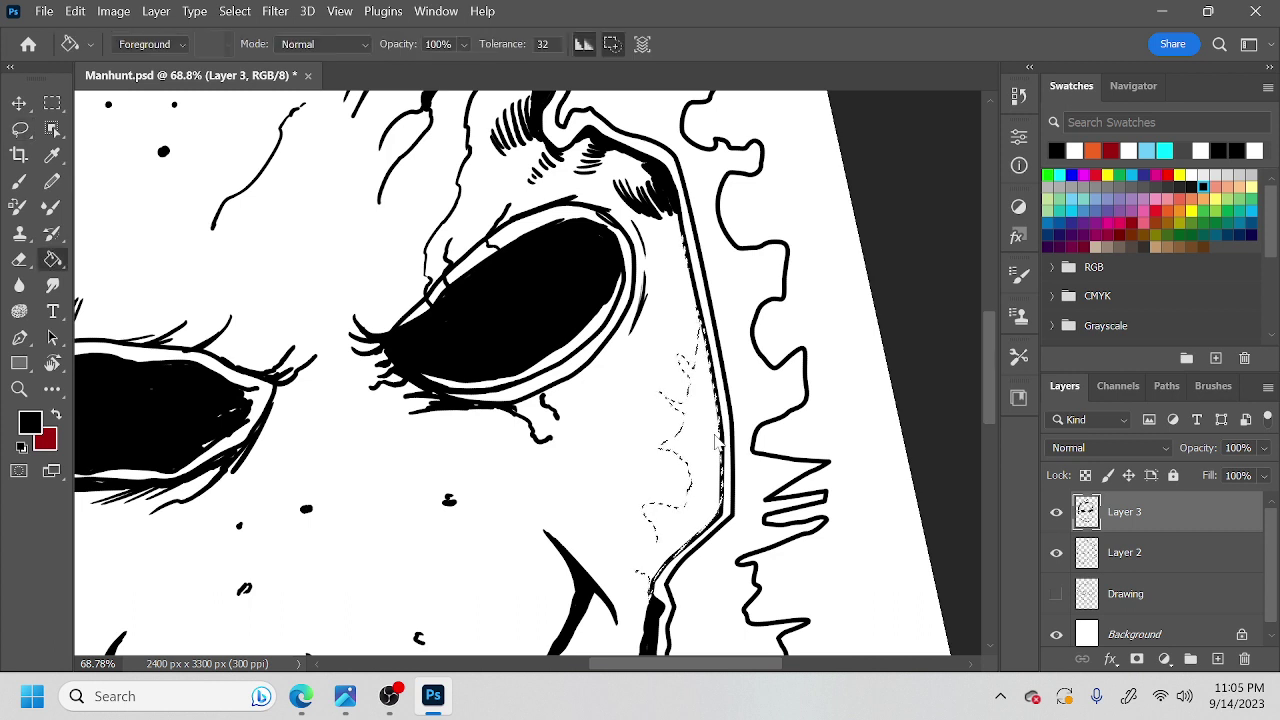
{"action": "left_click", "coordinate": [714, 438]}
{"action": "key", "text": "ctrl+d"}
{"action": "key", "text": "l"}
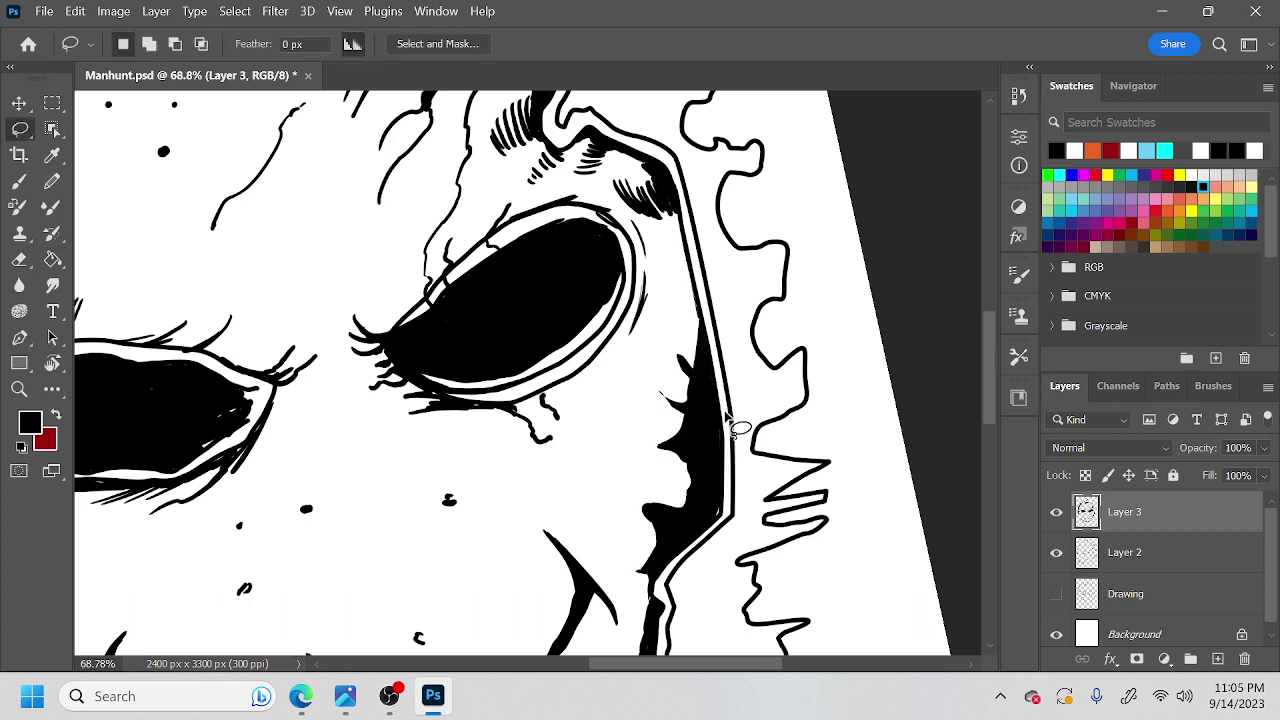
Hatch short strokes off the jagged points and upper end of the right cheek's shadow.
{"action": "key", "text": "b"}
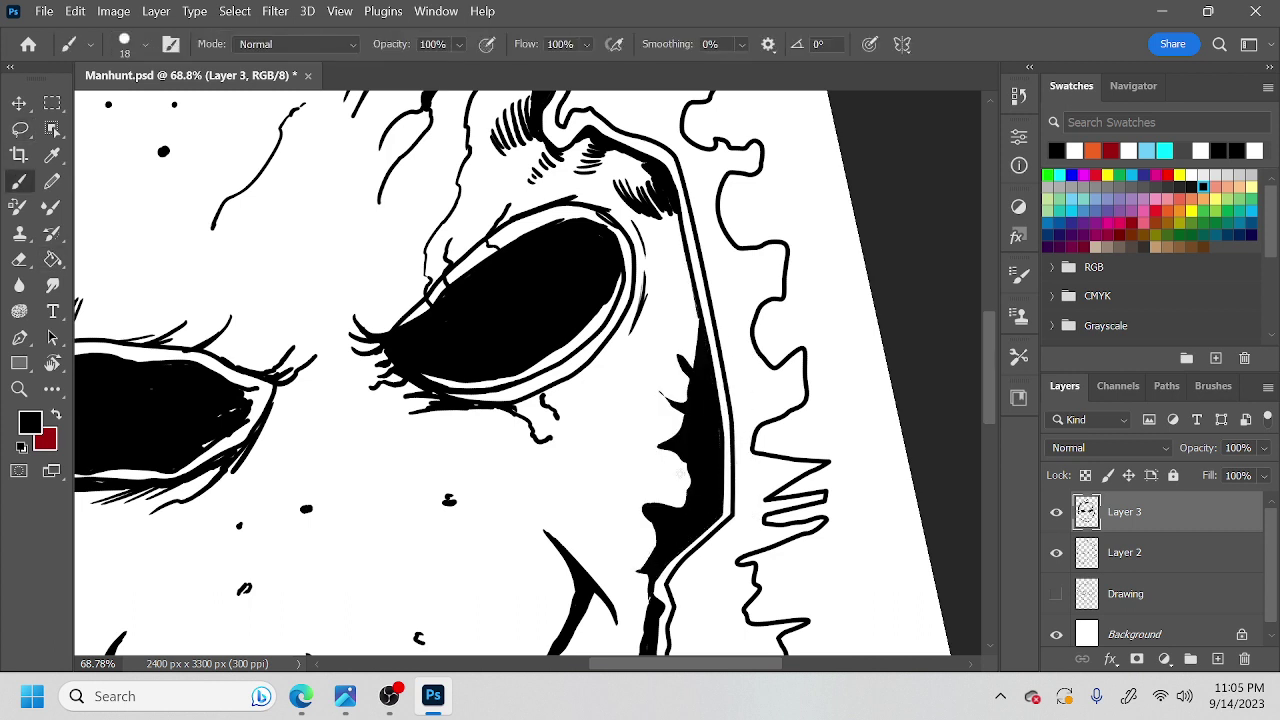
{"action": "mouse_move", "coordinate": [656, 389]}
{"action": "left_mouse_down"}
{"action": "mouse_move", "coordinate": [676, 405]}
{"action": "mouse_move", "coordinate": [655, 446]}
{"action": "mouse_move", "coordinate": [652, 433]}
{"action": "left_mouse_up"}
{"action": "left_click_drag", "start_coordinate": [682, 497], "coordinate": [651, 515]}
{"action": "left_click_drag", "start_coordinate": [653, 513], "coordinate": [659, 494]}
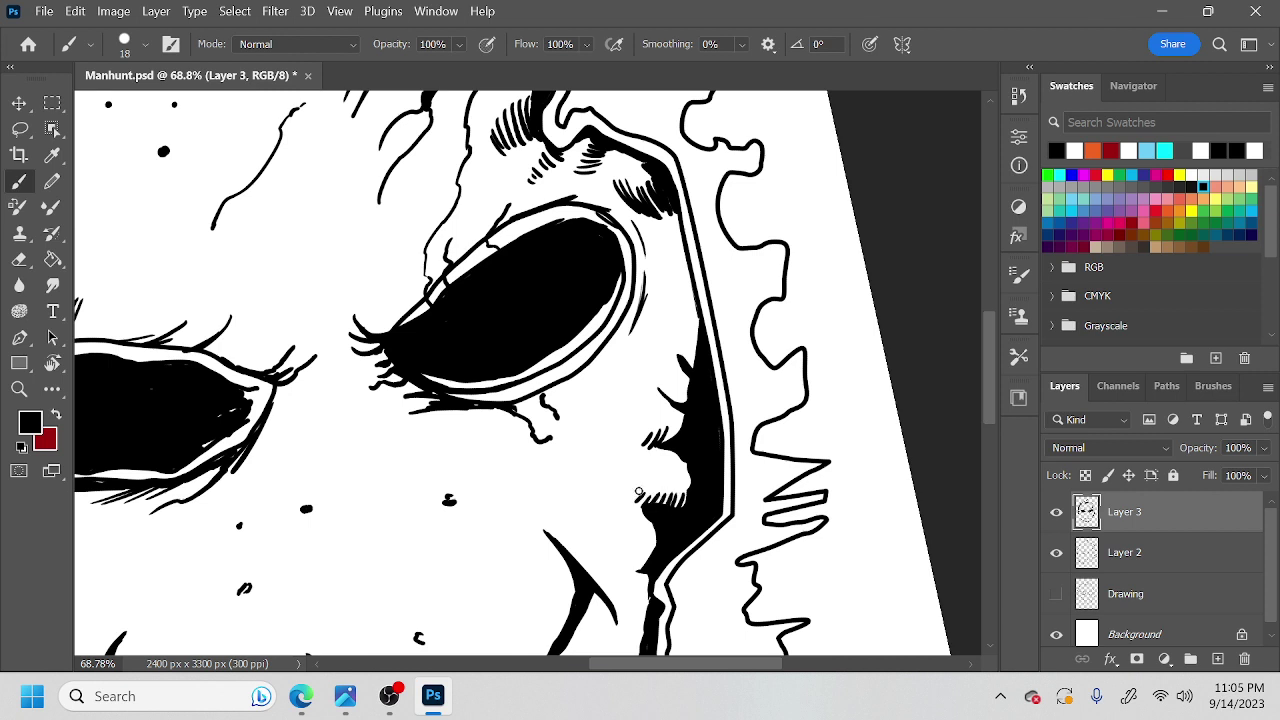
{"action": "mouse_move", "coordinate": [651, 548]}
{"action": "left_mouse_down"}
{"action": "mouse_move", "coordinate": [640, 572]}
{"action": "mouse_move", "coordinate": [608, 549]}
{"action": "left_mouse_up"}
{"action": "mouse_move", "coordinate": [700, 306]}
{"action": "left_mouse_down"}
{"action": "mouse_move", "coordinate": [689, 366]}
{"action": "mouse_move", "coordinate": [684, 339]}
{"action": "left_mouse_up"}
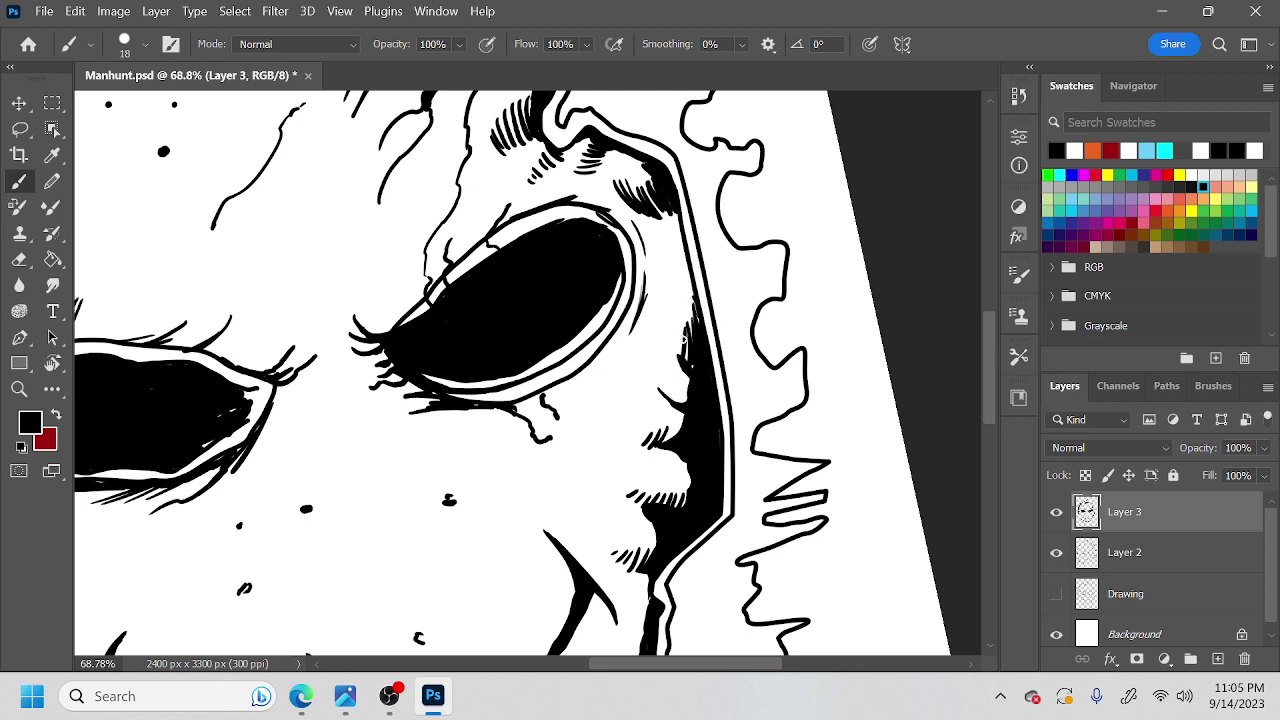
{"action": "left_click_drag", "start_coordinate": [688, 390], "coordinate": [655, 380]}
Hatch diagonal strokes below the right eye's outer lower lid and touch up its inner corner.
{"action": "left_click_drag", "start_coordinate": [578, 366], "coordinate": [623, 348]}
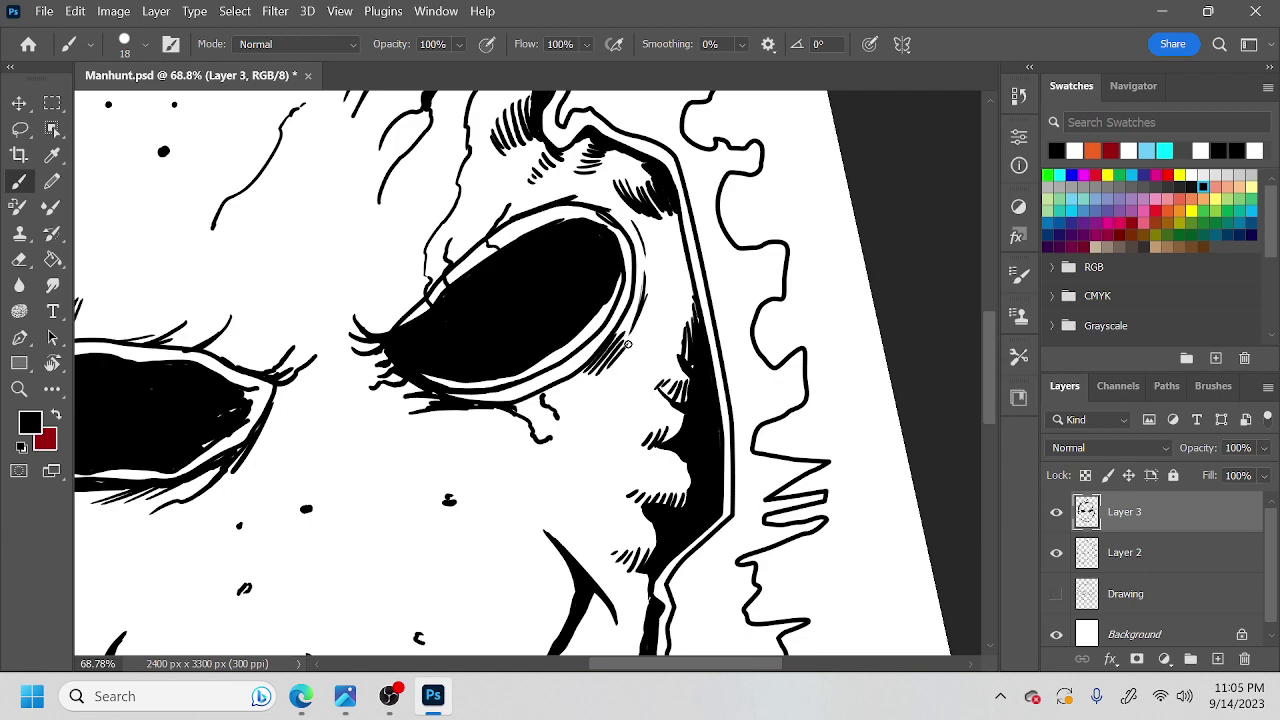
{"action": "mouse_move", "coordinate": [390, 358]}
{"action": "left_mouse_down"}
{"action": "mouse_move", "coordinate": [412, 388]}
{"action": "mouse_move", "coordinate": [429, 381]}
{"action": "left_mouse_up"}
{"action": "mouse_move", "coordinate": [510, 431]}
{"action": "left_mouse_down"}
{"action": "mouse_move", "coordinate": [647, 450]}
{"action": "mouse_move", "coordinate": [711, 373]}
{"action": "mouse_move", "coordinate": [603, 270]}
{"action": "left_mouse_up"}
{"action": "key", "text": "r"}
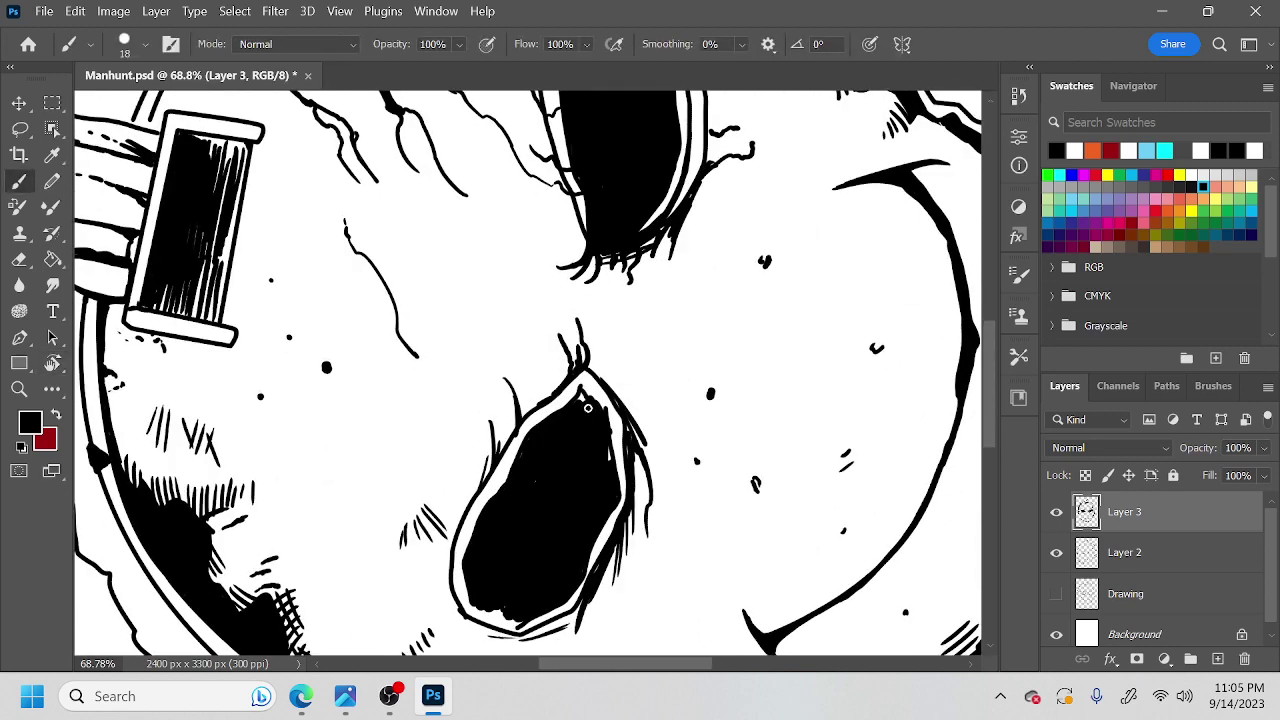
{"action": "mouse_move", "coordinate": [514, 617]}
{"action": "left_mouse_down"}
{"action": "mouse_move", "coordinate": [608, 486]}
{"action": "mouse_move", "coordinate": [709, 463]}
{"action": "mouse_move", "coordinate": [568, 437]}
{"action": "left_mouse_up"}
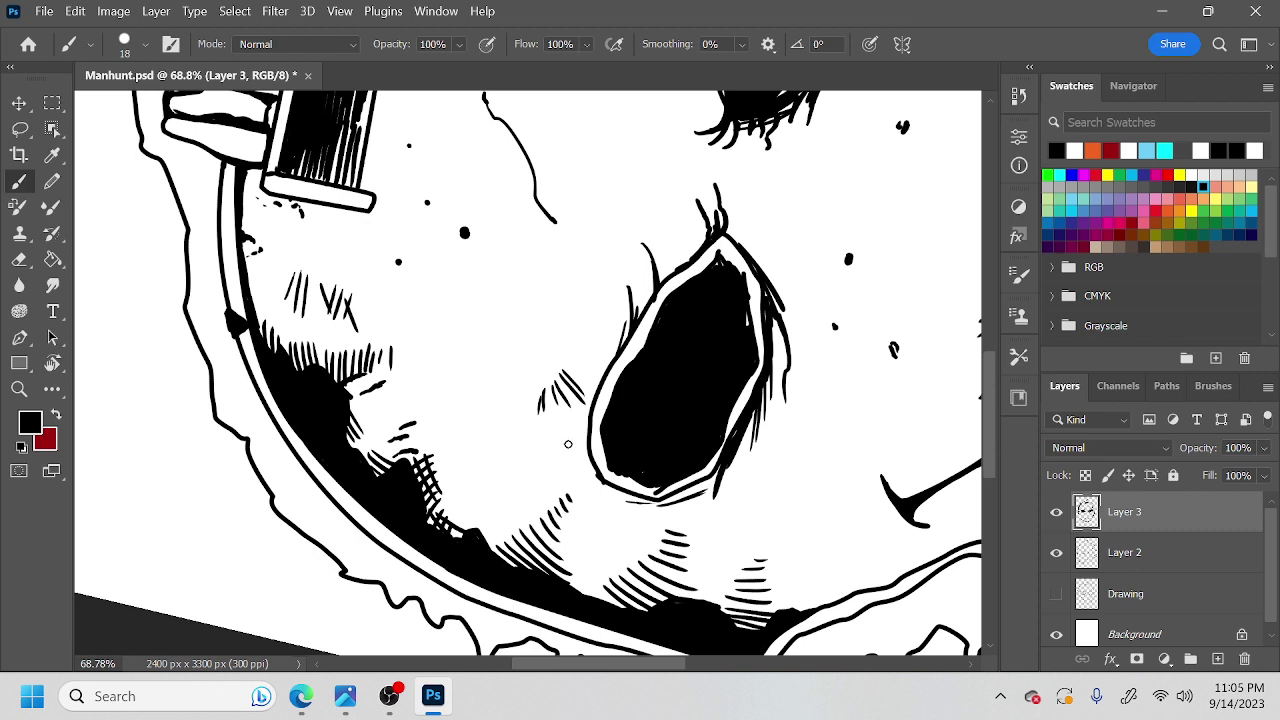
{"action": "mouse_move", "coordinate": [451, 472]}
{"action": "left_mouse_down"}
{"action": "mouse_move", "coordinate": [448, 447]}
{"action": "mouse_move", "coordinate": [482, 437]}
{"action": "left_mouse_up"}
{"action": "key", "text": "ctrl+z"}
Thicken the mask's inner contour line with black along the left cheek, from the shaded corner down to the jaw notch.
{"action": "key", "text": "z"}
{"action": "left_click_drag", "start_coordinate": [688, 311], "coordinate": [640, 336]}
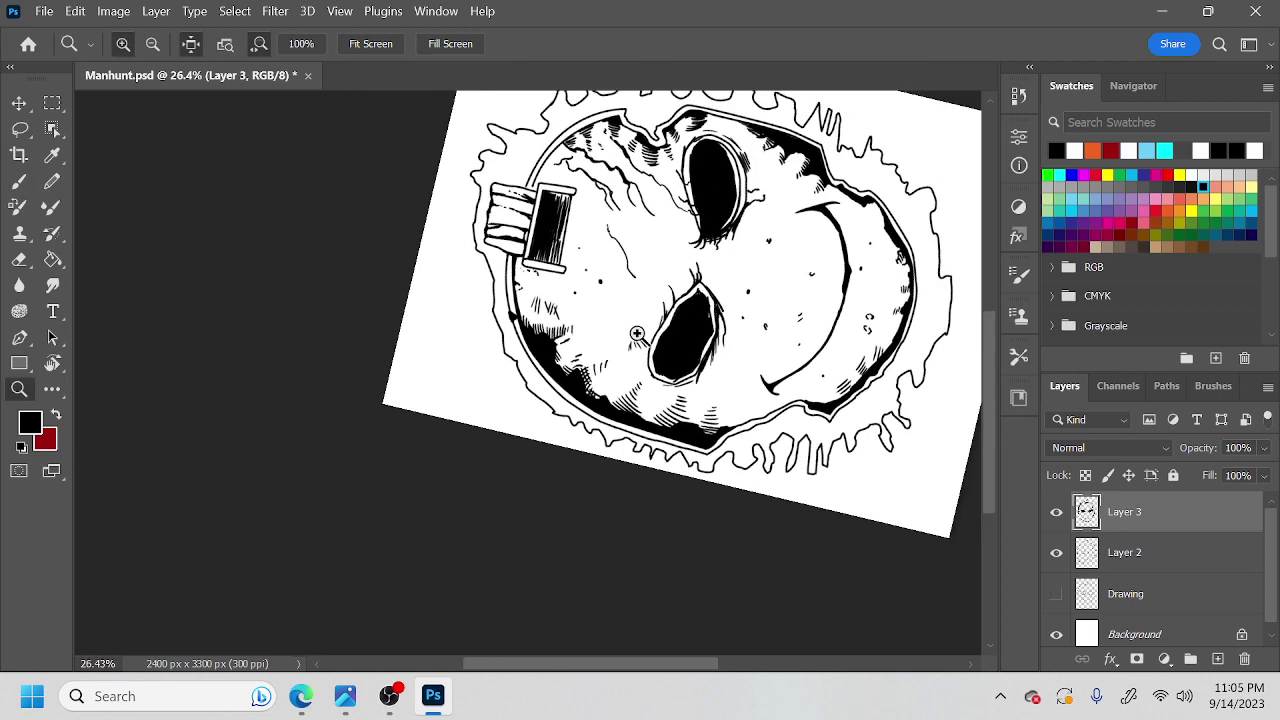
{"action": "key", "text": "b"}
{"action": "left_click_drag", "start_coordinate": [865, 368], "coordinate": [726, 467]}
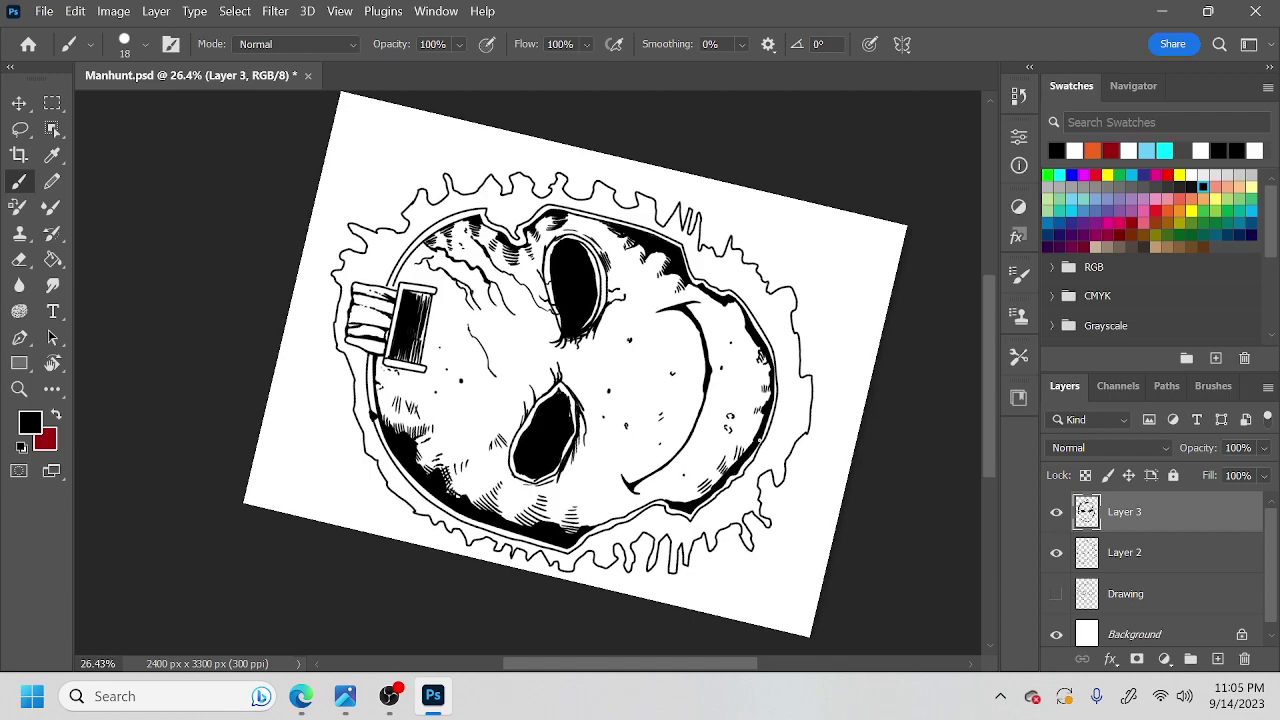
{"action": "key", "text": "z"}
{"action": "scroll", "coordinate": [800, 420], "scroll_direction": "up", "scroll_amount": 6}
{"action": "scroll", "coordinate": [771, 443], "scroll_direction": "down", "scroll_amount": 4}
{"action": "key", "text": "b"}
{"action": "key", "text": "r"}
{"action": "mouse_move", "coordinate": [745, 484]}
{"action": "left_mouse_down"}
{"action": "mouse_move", "coordinate": [703, 550]}
{"action": "mouse_move", "coordinate": [414, 560]}
{"action": "mouse_move", "coordinate": [396, 545]}
{"action": "left_mouse_up"}
{"action": "key", "text": "b"}
{"action": "key", "text": "z"}
{"action": "left_click_drag", "start_coordinate": [448, 450], "coordinate": [563, 473]}
{"action": "key", "text": "z"}
{"action": "left_click_drag", "start_coordinate": [389, 450], "coordinate": [421, 429]}
{"action": "scroll", "coordinate": [421, 429], "scroll_direction": "up", "scroll_amount": 1}
{"action": "key", "text": "b"}
{"action": "left_click_drag", "start_coordinate": [346, 274], "coordinate": [358, 484]}
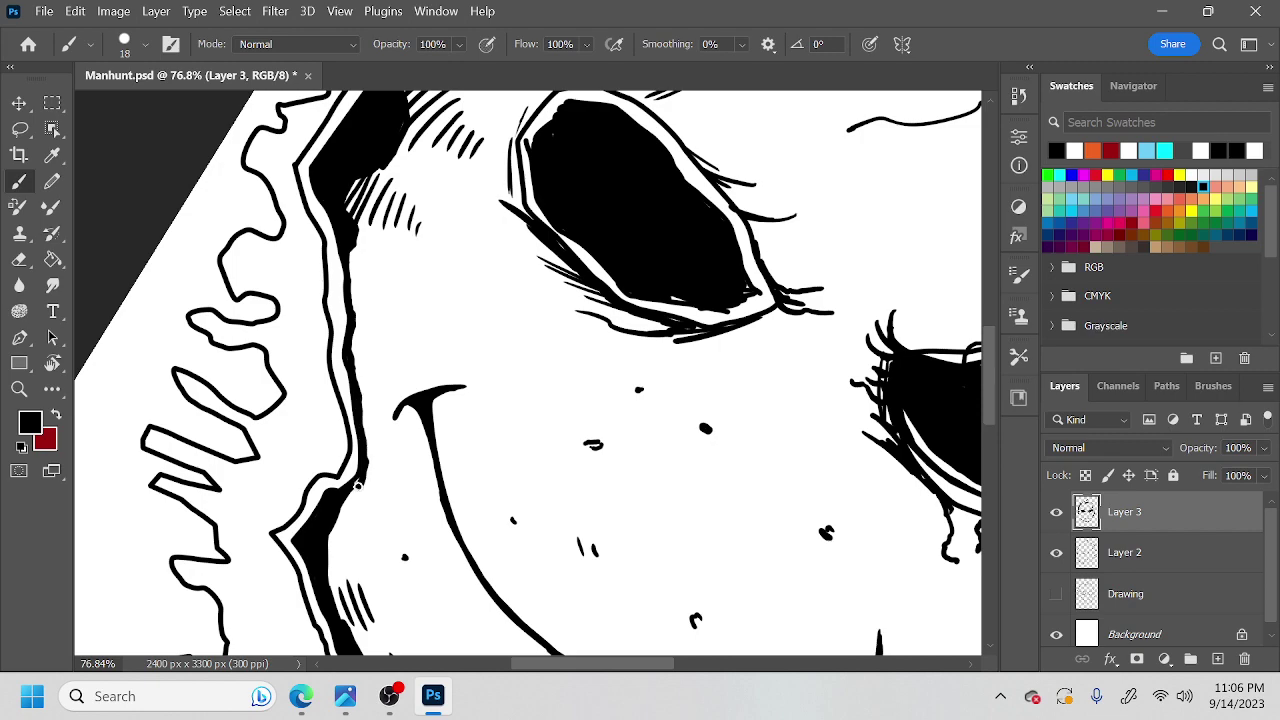
Ink small hatch marks beneath the right eye's outer corner and a short V-shaped crease between the eyes.
{"action": "key", "text": "z"}
{"action": "left_click_drag", "start_coordinate": [563, 395], "coordinate": [497, 429]}
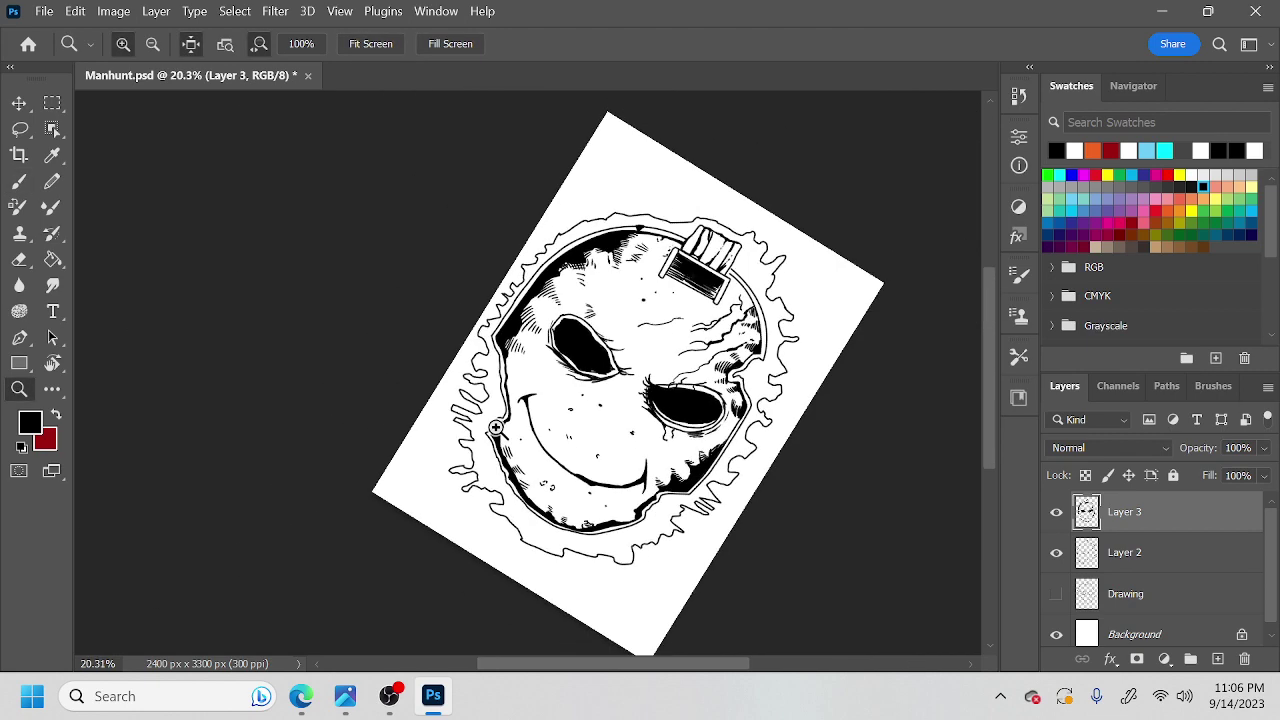
{"action": "left_click_drag", "start_coordinate": [694, 477], "coordinate": [737, 464]}
{"action": "scroll", "coordinate": [737, 465], "scroll_direction": "up", "scroll_amount": 1}
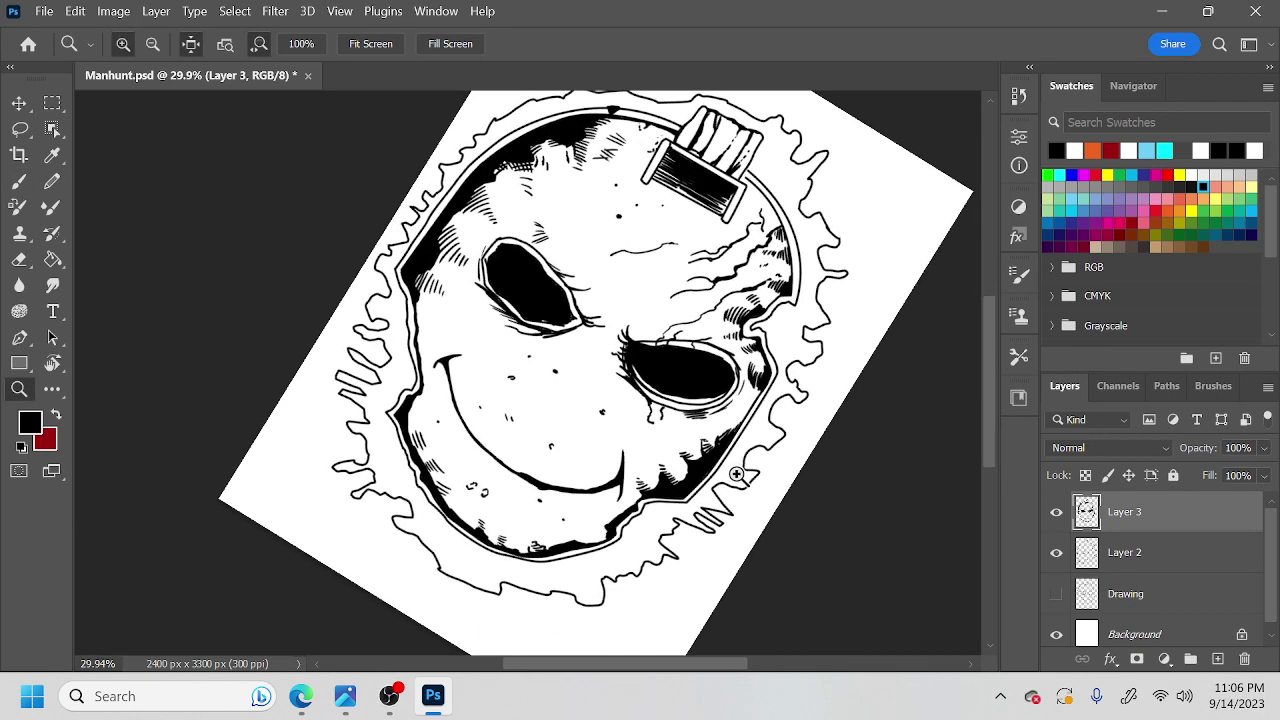
{"action": "key", "text": "b"}
{"action": "key", "text": "z"}
{"action": "mouse_move", "coordinate": [684, 459]}
{"action": "left_mouse_down"}
{"action": "mouse_move", "coordinate": [757, 463]}
{"action": "mouse_move", "coordinate": [748, 255]}
{"action": "mouse_move", "coordinate": [612, 297]}
{"action": "left_mouse_up"}
{"action": "key", "text": "r"}
{"action": "key", "text": "b"}
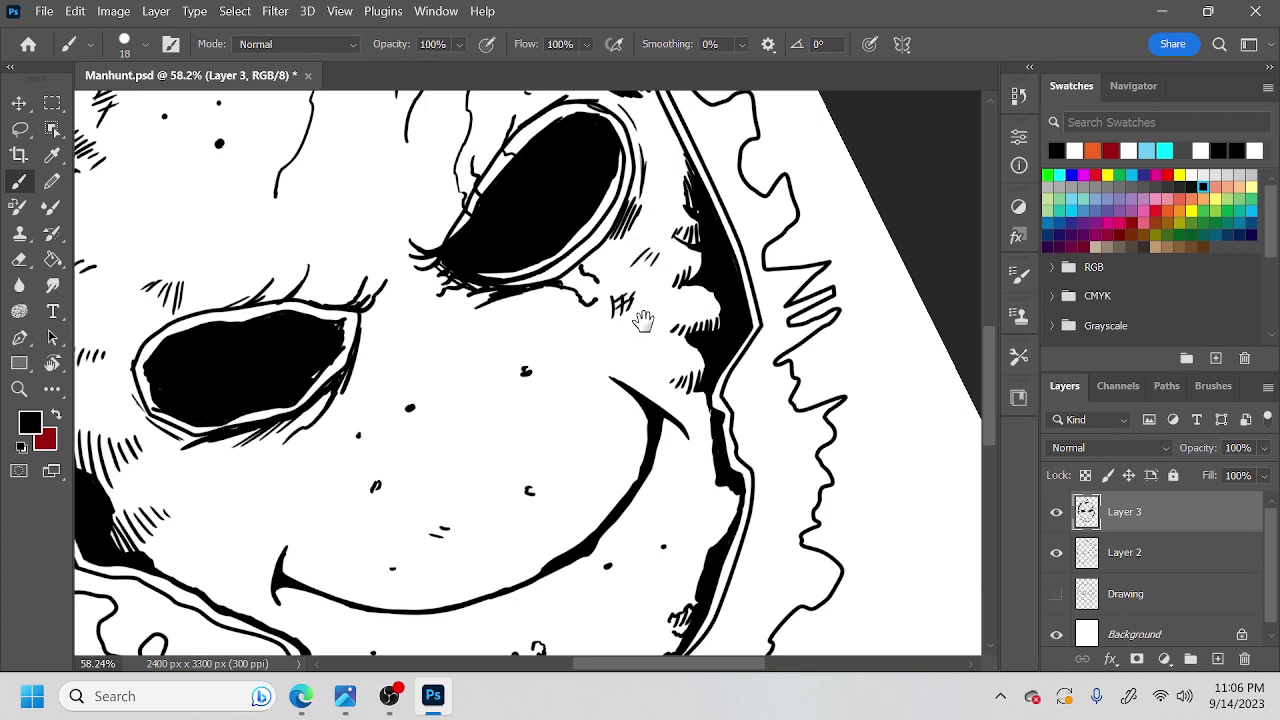
{"action": "left_click_drag", "start_coordinate": [634, 309], "coordinate": [778, 296]}
{"action": "mouse_move", "coordinate": [584, 306]}
{"action": "left_mouse_down"}
{"action": "mouse_move", "coordinate": [587, 338]}
{"action": "mouse_move", "coordinate": [578, 309]}
{"action": "left_mouse_up"}
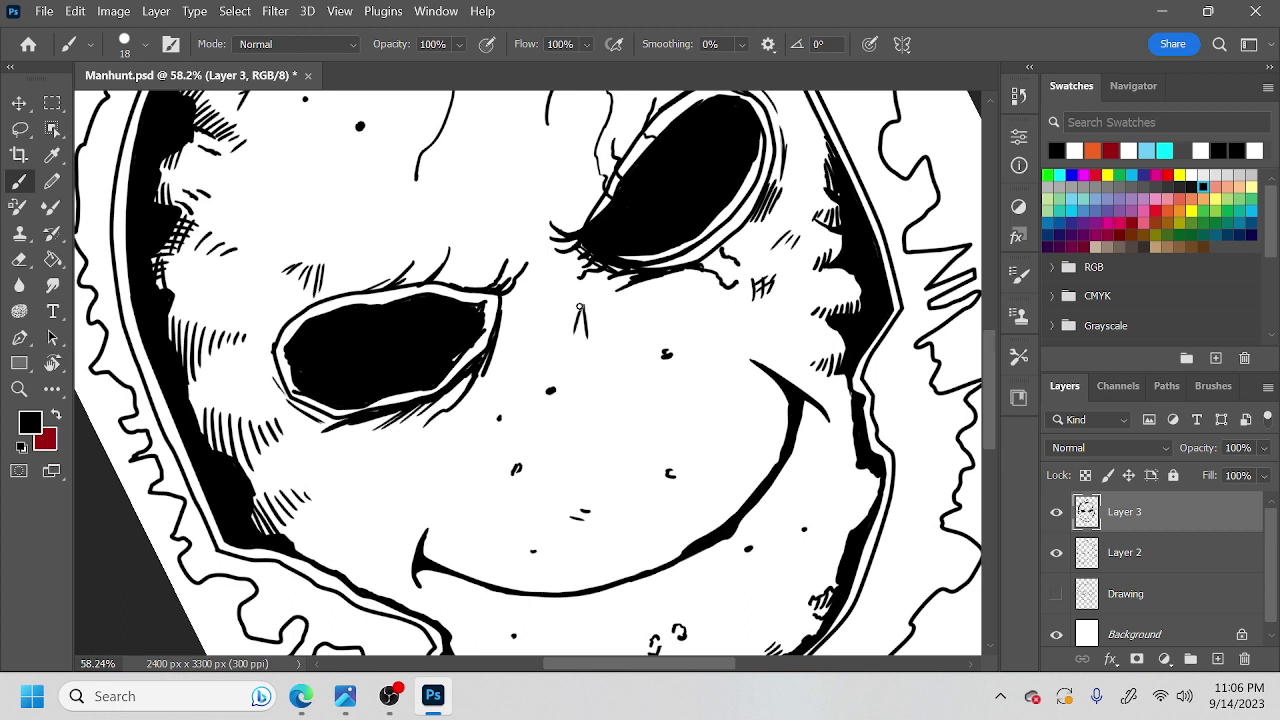
Add thin crease strokes at the right eye's inner corner, above the left eye and at the left eye's outer corner.
{"action": "left_click_drag", "start_coordinate": [543, 183], "coordinate": [590, 218]}
{"action": "left_click_drag", "start_coordinate": [470, 237], "coordinate": [458, 281]}
{"action": "left_click_drag", "start_coordinate": [281, 327], "coordinate": [261, 313]}
Darken and hatch the left eye's outer corner, and ink a thin crack on the forehead above that eye.
{"action": "mouse_move", "coordinate": [760, 478]}
{"action": "left_mouse_down"}
{"action": "mouse_move", "coordinate": [771, 429]}
{"action": "mouse_move", "coordinate": [820, 403]}
{"action": "mouse_move", "coordinate": [833, 533]}
{"action": "mouse_move", "coordinate": [814, 400]}
{"action": "mouse_move", "coordinate": [729, 223]}
{"action": "mouse_move", "coordinate": [726, 245]}
{"action": "left_mouse_up"}
{"action": "key", "text": "r"}
{"action": "key", "text": "b"}
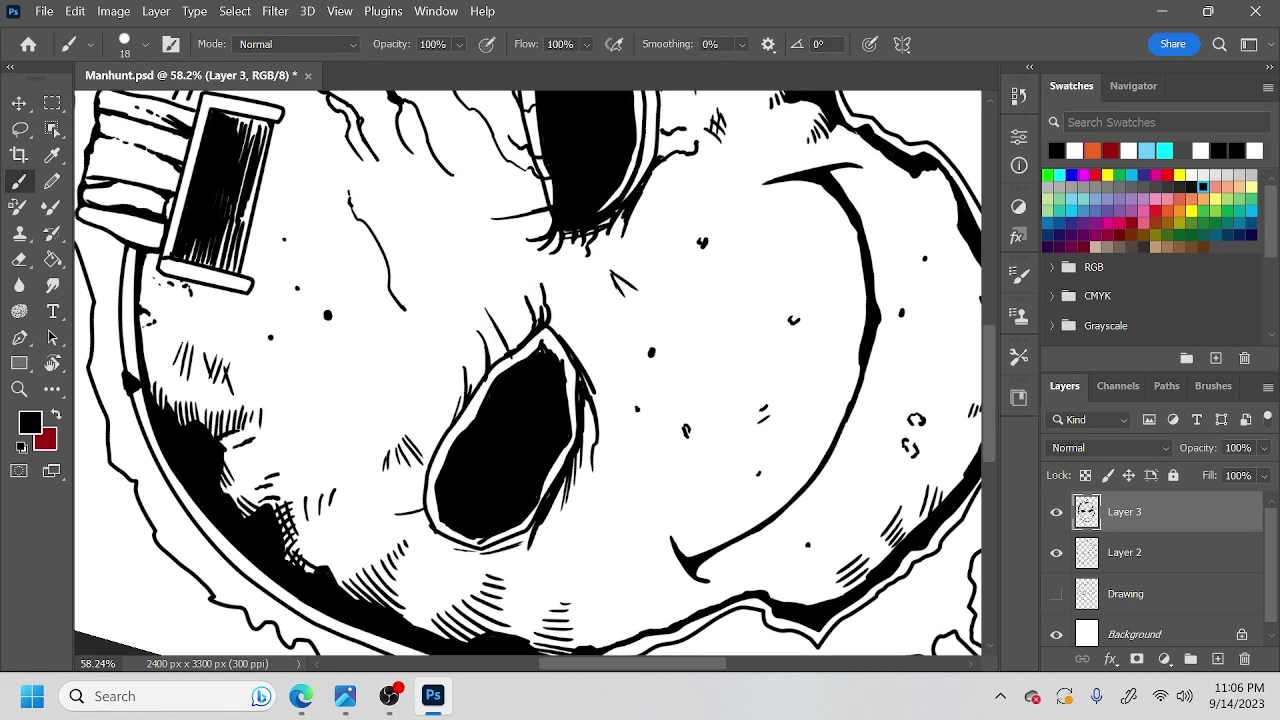
{"action": "mouse_move", "coordinate": [430, 518]}
{"action": "left_mouse_down"}
{"action": "mouse_move", "coordinate": [434, 547]}
{"action": "mouse_move", "coordinate": [484, 548]}
{"action": "left_mouse_up"}
{"action": "left_click_drag", "start_coordinate": [419, 503], "coordinate": [422, 493]}
{"action": "left_click_drag", "start_coordinate": [413, 510], "coordinate": [402, 516]}
{"action": "left_click_drag", "start_coordinate": [558, 443], "coordinate": [595, 500]}
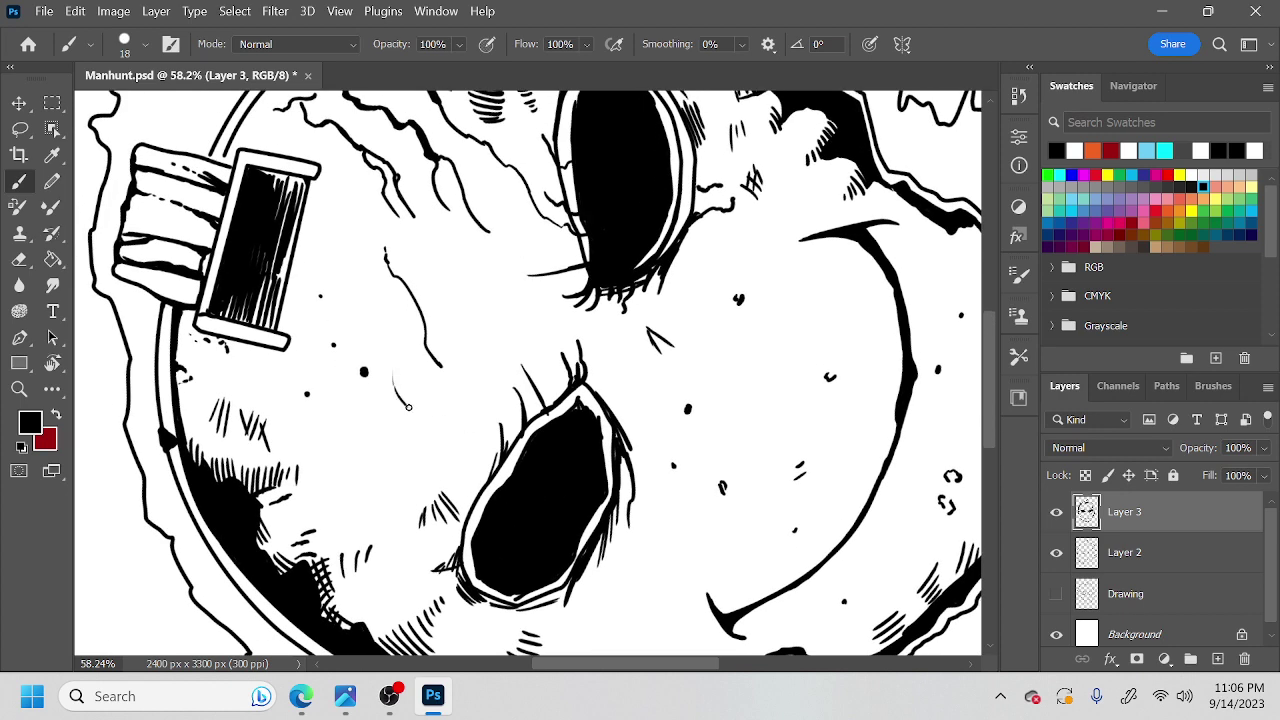
{"action": "left_click_drag", "start_coordinate": [425, 436], "coordinate": [467, 483]}
Draw thin cracks running from the smile line across the chin, with a short branch above the lip.
{"action": "key", "text": "z"}
{"action": "mouse_move", "coordinate": [745, 465]}
{"action": "left_mouse_down"}
{"action": "mouse_move", "coordinate": [702, 462]}
{"action": "mouse_move", "coordinate": [723, 460]}
{"action": "left_mouse_up"}
{"action": "scroll", "coordinate": [835, 441], "scroll_direction": "up", "scroll_amount": 1}
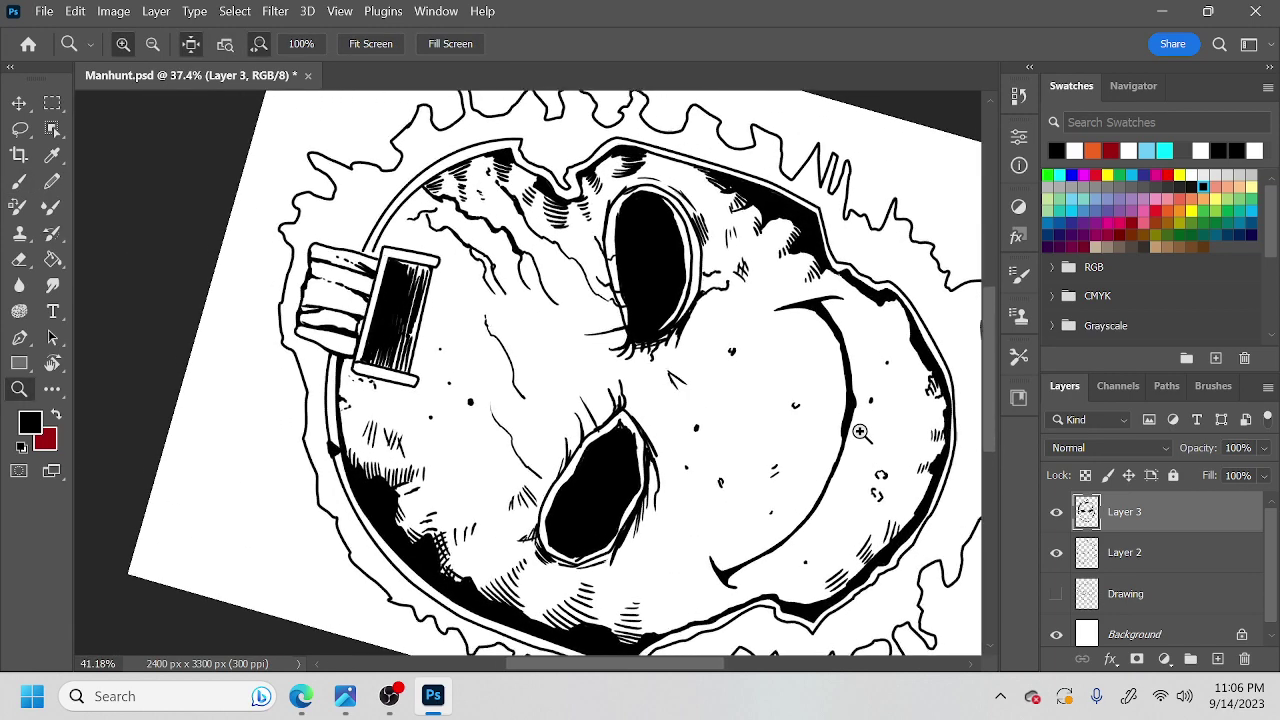
{"action": "key", "text": "b"}
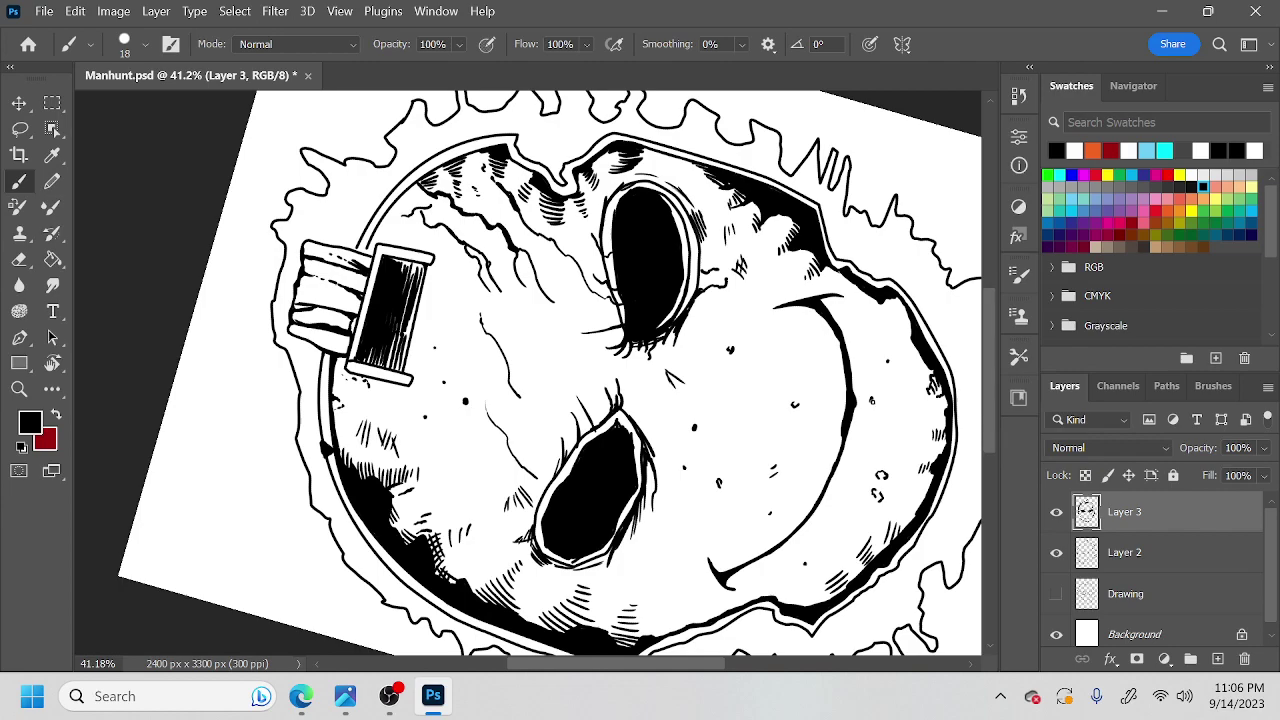
{"action": "key", "text": "r"}
{"action": "left_click_drag", "start_coordinate": [880, 415], "coordinate": [681, 599]}
{"action": "mouse_move", "coordinate": [741, 505]}
{"action": "left_mouse_down"}
{"action": "mouse_move", "coordinate": [703, 401]}
{"action": "mouse_move", "coordinate": [772, 440]}
{"action": "mouse_move", "coordinate": [771, 348]}
{"action": "left_mouse_up"}
{"action": "key", "text": "z"}
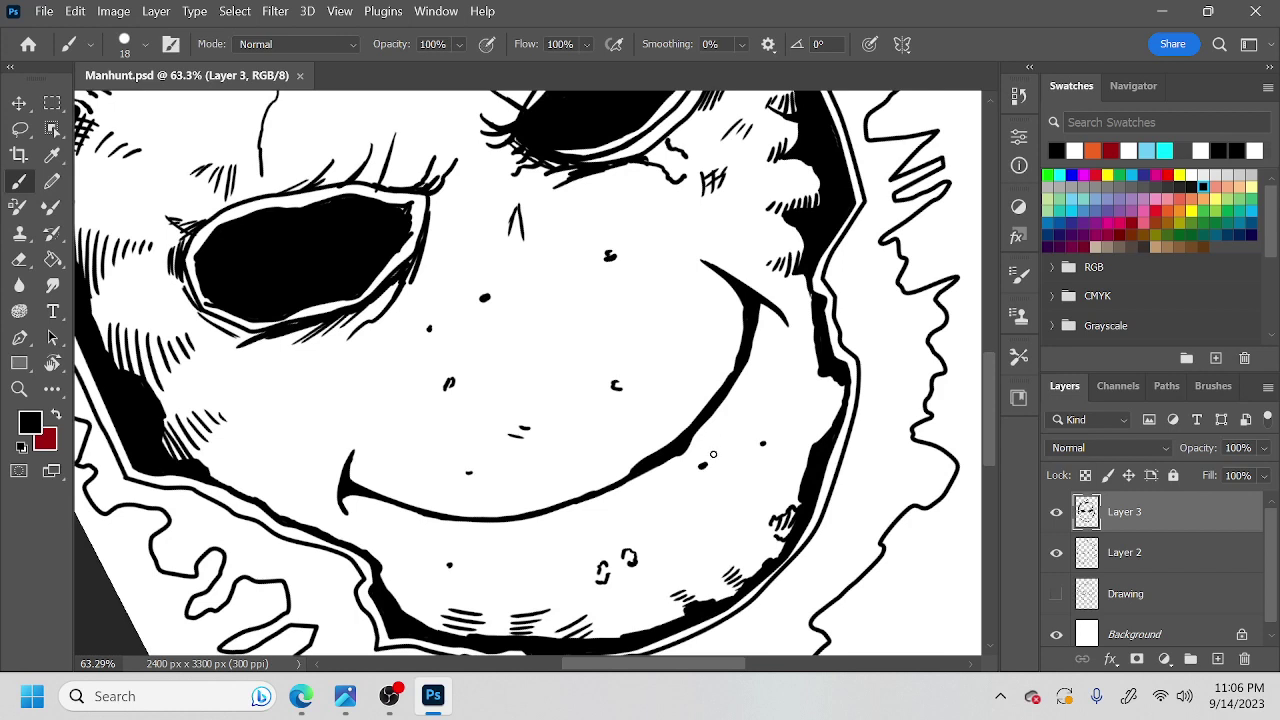
{"action": "mouse_move", "coordinate": [716, 436]}
{"action": "left_mouse_down"}
{"action": "mouse_move", "coordinate": [728, 484]}
{"action": "mouse_move", "coordinate": [705, 518]}
{"action": "mouse_move", "coordinate": [698, 585]}
{"action": "left_mouse_up"}
{"action": "left_click_drag", "start_coordinate": [636, 434], "coordinate": [611, 481]}
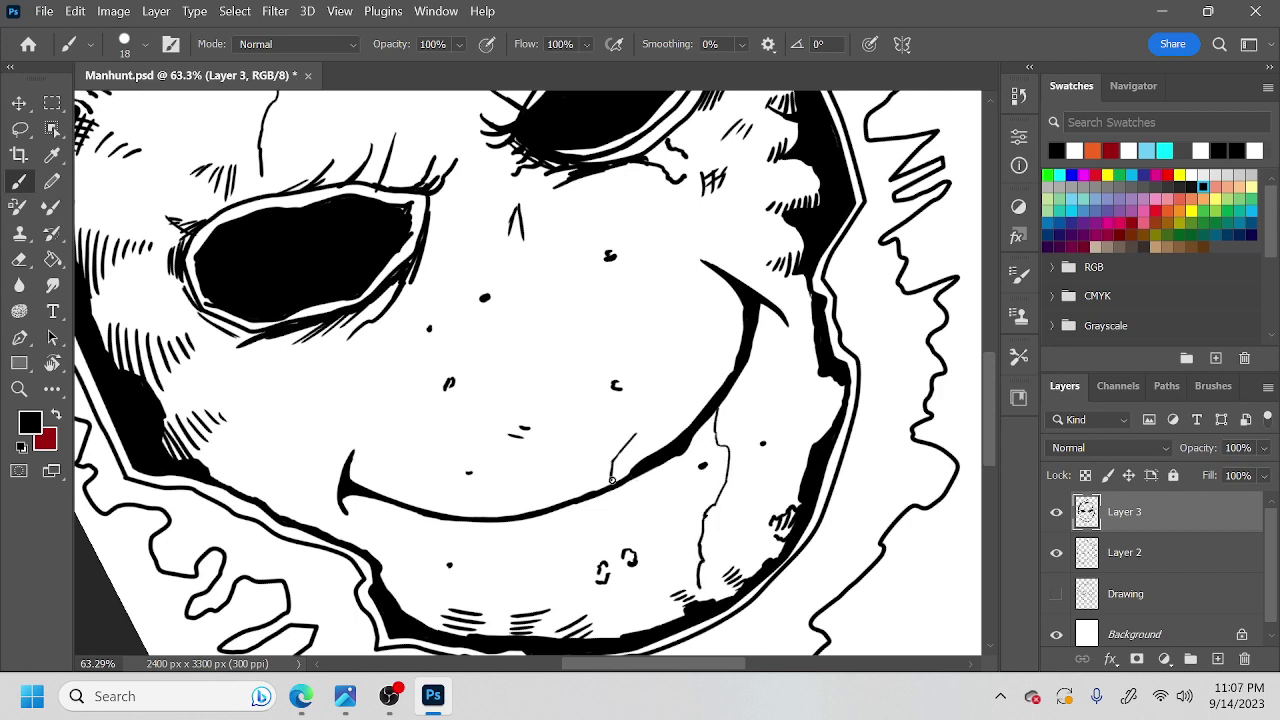
{"action": "left_click_drag", "start_coordinate": [576, 553], "coordinate": [566, 612]}
Draw thin, jagged cracks below the left eye and on the left cheek beside the mouth corner.
{"action": "key", "text": "r"}
{"action": "left_click_drag", "start_coordinate": [718, 462], "coordinate": [595, 563]}
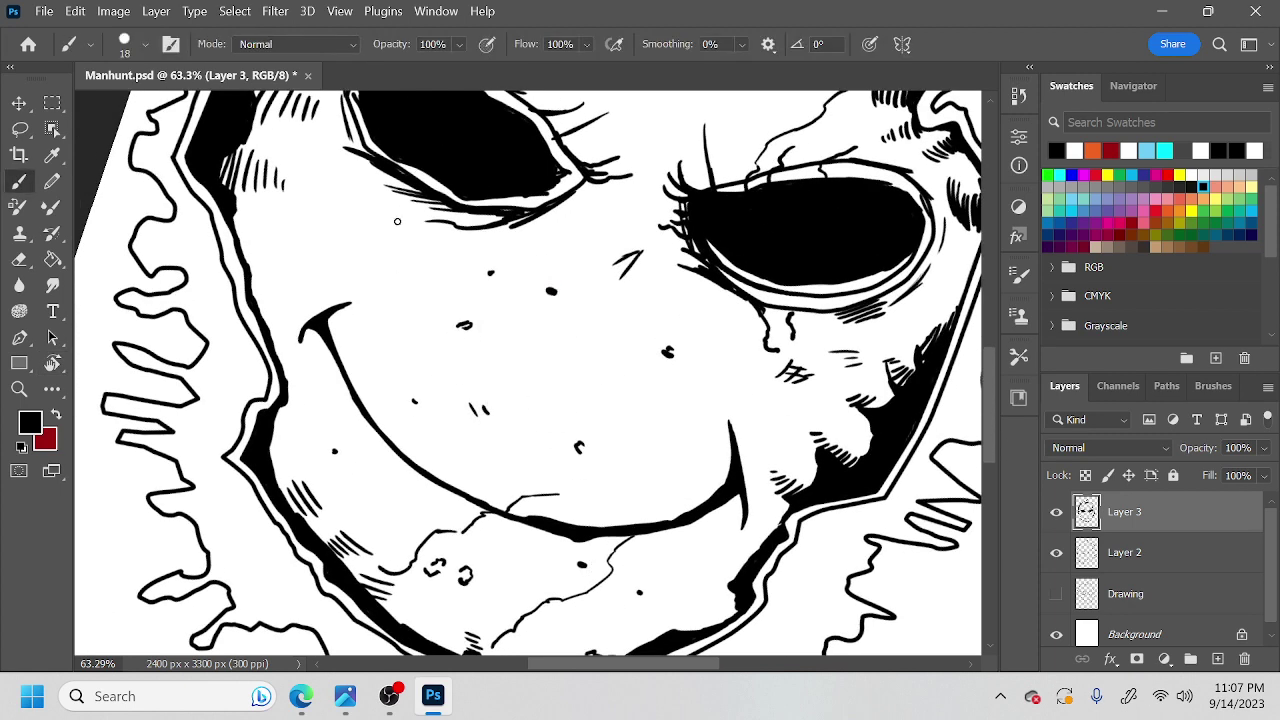
{"action": "left_click_drag", "start_coordinate": [415, 204], "coordinate": [373, 247]}
{"action": "left_click_drag", "start_coordinate": [298, 262], "coordinate": [265, 325]}
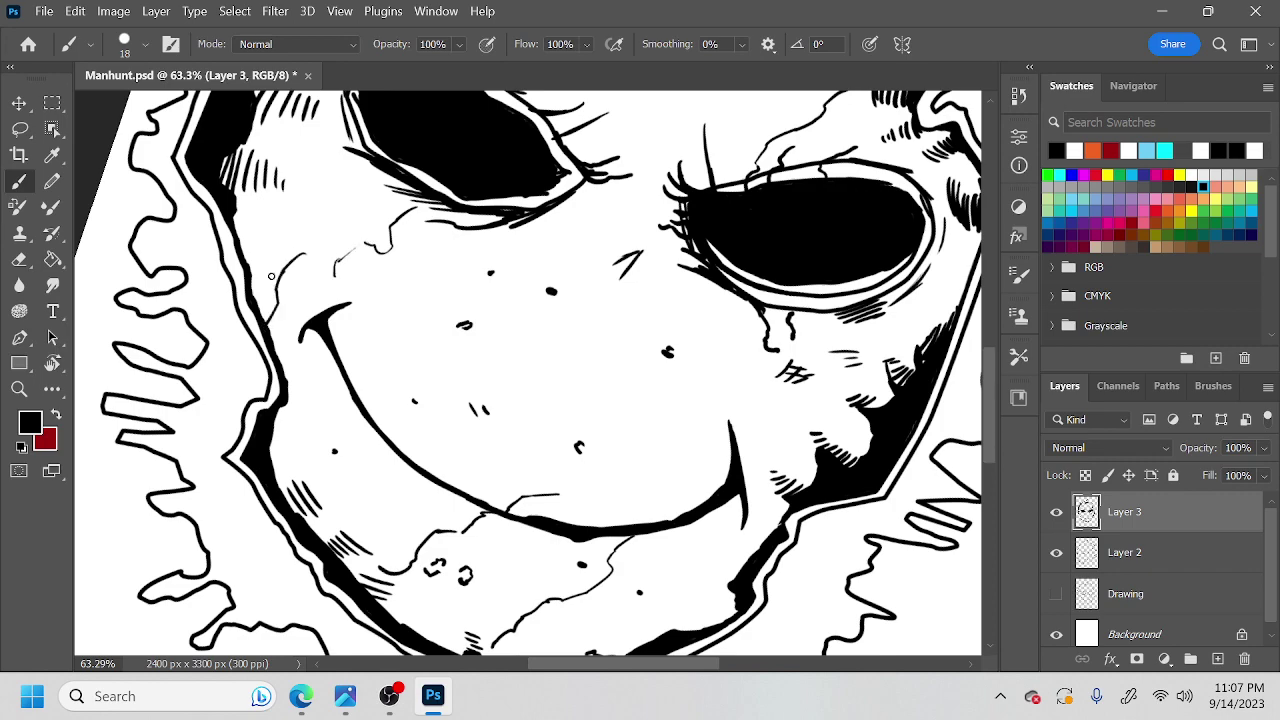
{"action": "left_click_drag", "start_coordinate": [256, 240], "coordinate": [310, 200]}
Ink a curved wrinkle above the left eye's inner corner.
{"action": "key", "text": "r"}
{"action": "mouse_move", "coordinate": [626, 397]}
{"action": "left_mouse_down"}
{"action": "mouse_move", "coordinate": [590, 300]}
{"action": "mouse_move", "coordinate": [549, 253]}
{"action": "mouse_move", "coordinate": [700, 346]}
{"action": "left_mouse_up"}
{"action": "key", "text": "b"}
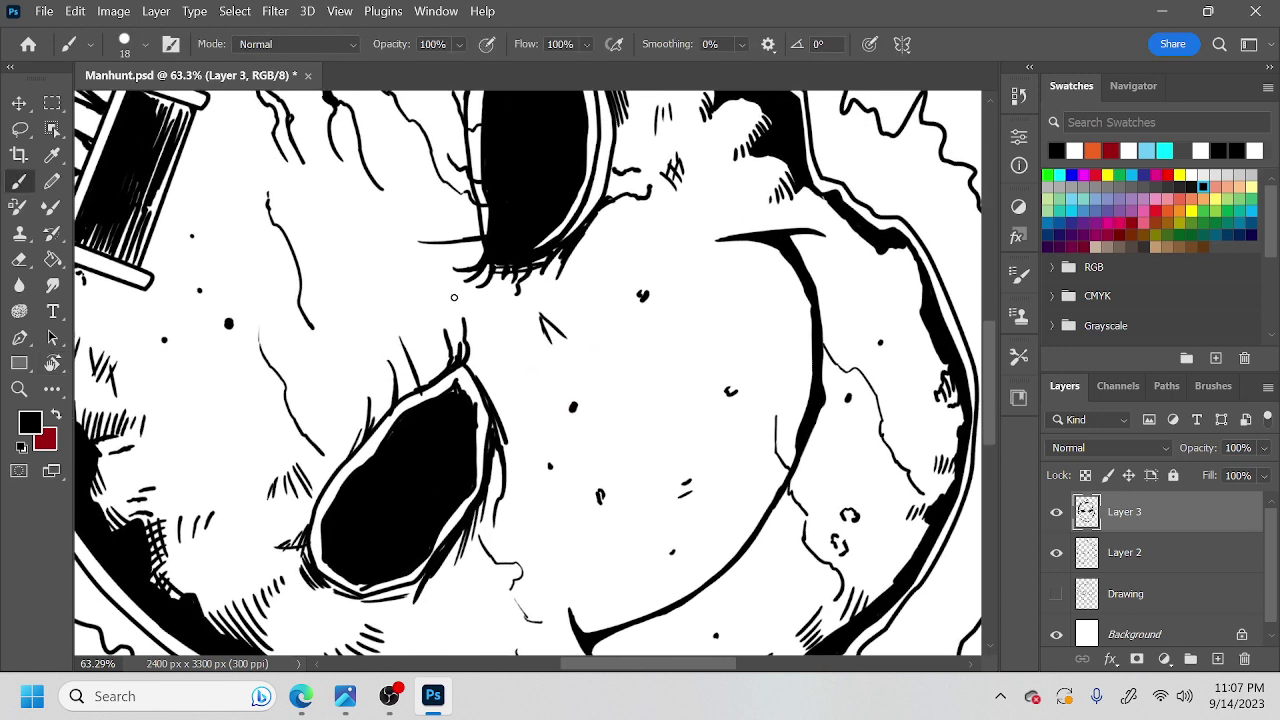
{"action": "left_click_drag", "start_coordinate": [453, 303], "coordinate": [466, 330]}
Thicken the cracks on the right side of the forehead and add small branching lines to them.
{"action": "left_click_drag", "start_coordinate": [553, 350], "coordinate": [649, 570]}
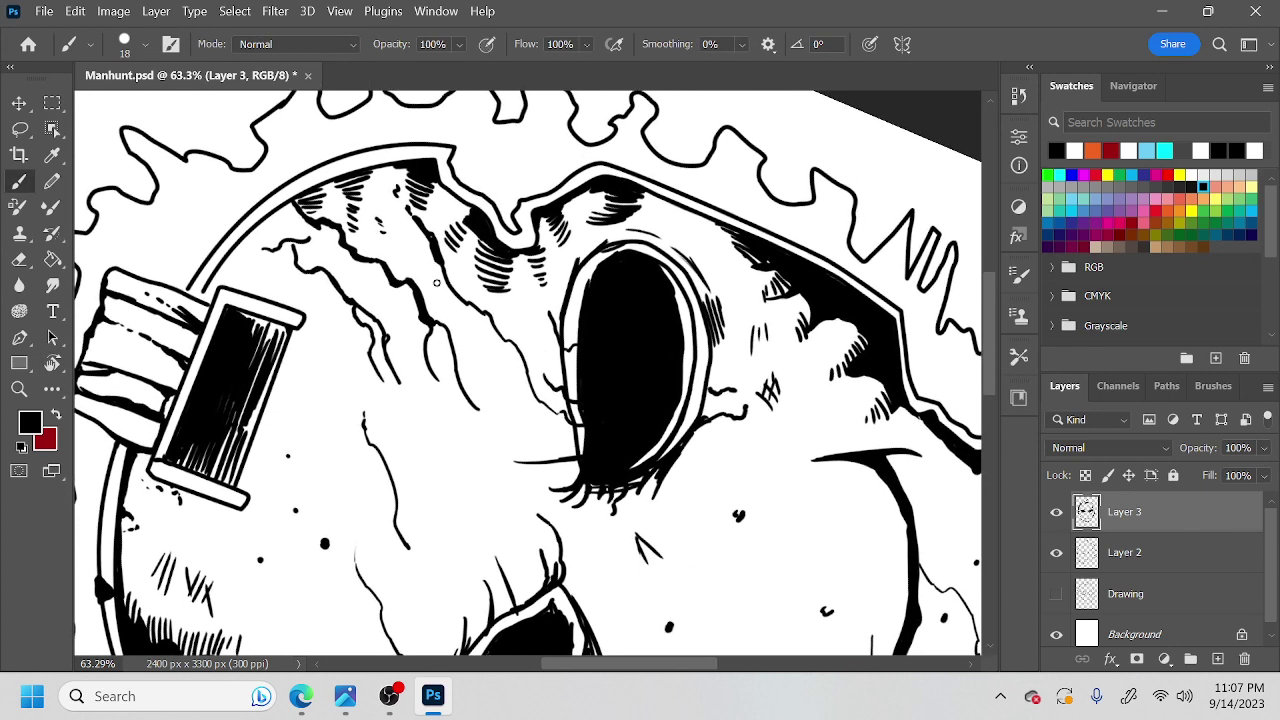
{"action": "left_click_drag", "start_coordinate": [401, 290], "coordinate": [413, 312]}
{"action": "left_click_drag", "start_coordinate": [475, 302], "coordinate": [576, 360]}
{"action": "left_click_drag", "start_coordinate": [379, 277], "coordinate": [381, 291]}
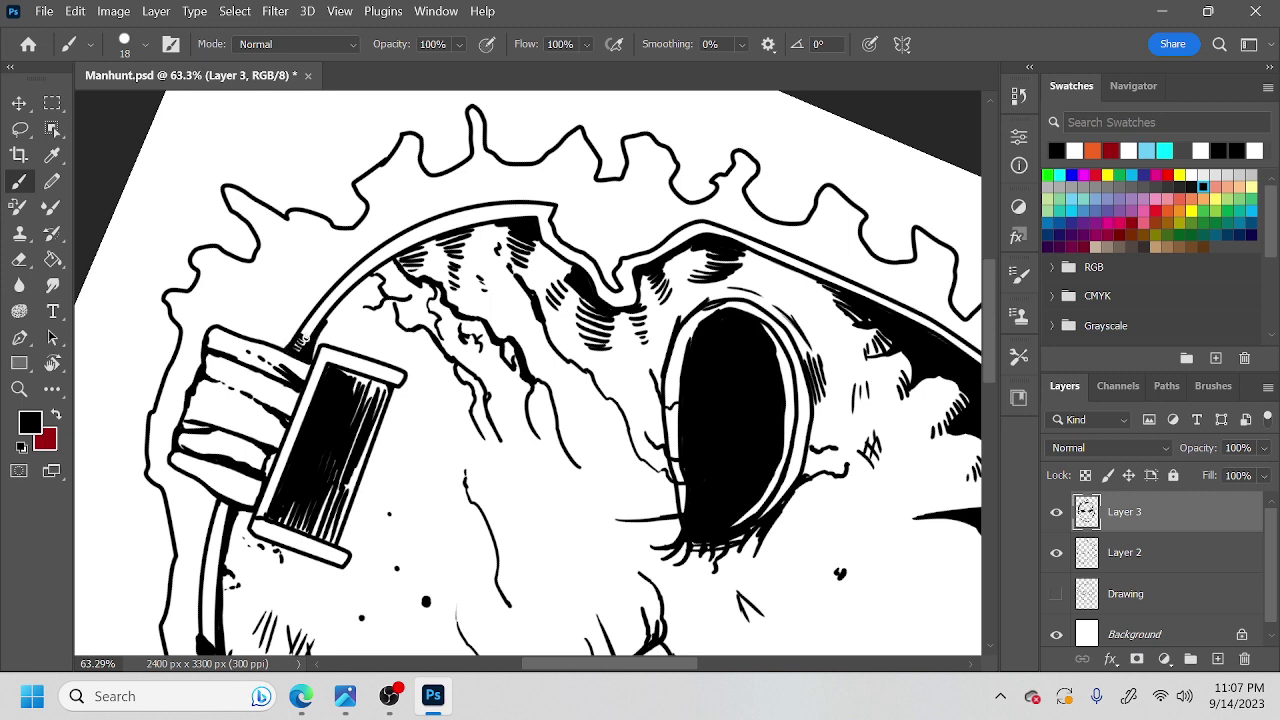
Shade the mask's rim in black where it meets both sides of the top strap.
{"action": "left_click_drag", "start_coordinate": [370, 352], "coordinate": [484, 282]}
{"action": "key", "text": "r"}
{"action": "mouse_move", "coordinate": [571, 323]}
{"action": "left_mouse_down"}
{"action": "mouse_move", "coordinate": [543, 400]}
{"action": "mouse_move", "coordinate": [560, 385]}
{"action": "mouse_move", "coordinate": [535, 330]}
{"action": "left_mouse_up"}
{"action": "key", "text": "b"}
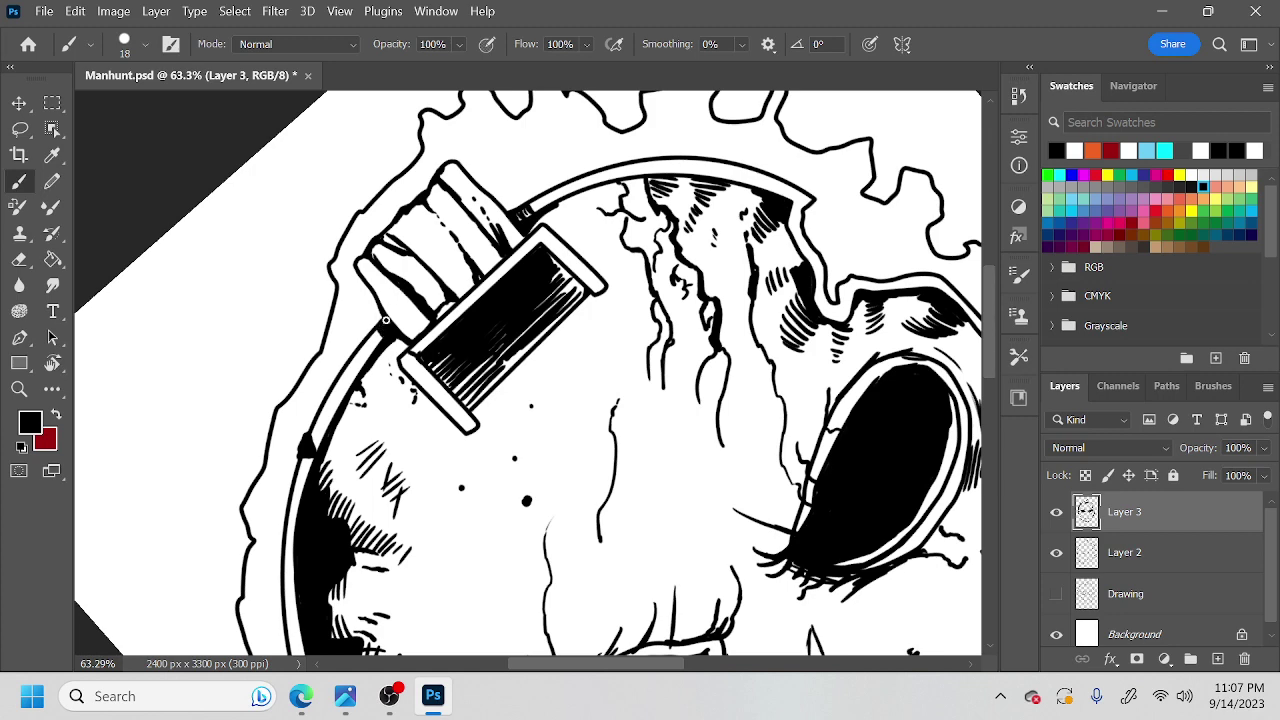
Fill the white gap between the black shadow and the outer contour at the right cheek corner.
{"action": "left_click_drag", "start_coordinate": [766, 431], "coordinate": [651, 471]}
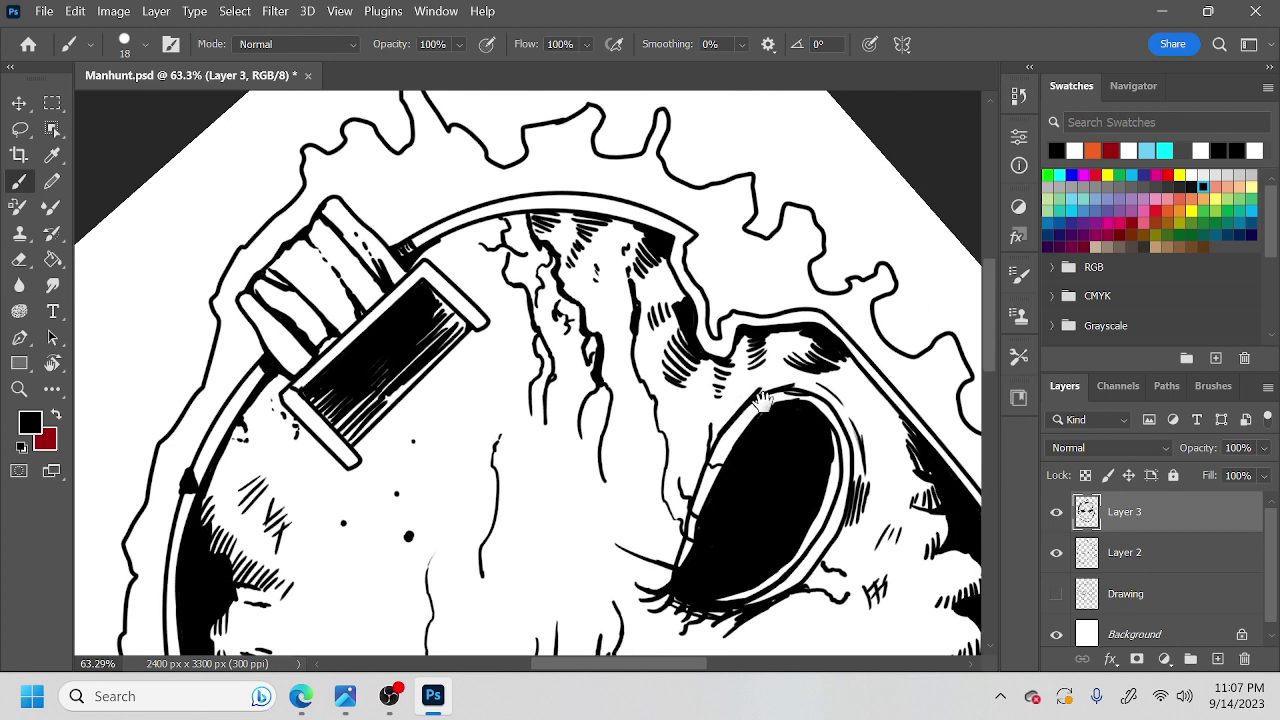
{"action": "mouse_move", "coordinate": [788, 440]}
{"action": "left_mouse_down"}
{"action": "mouse_move", "coordinate": [742, 397]}
{"action": "mouse_move", "coordinate": [776, 380]}
{"action": "mouse_move", "coordinate": [764, 409]}
{"action": "mouse_move", "coordinate": [755, 390]}
{"action": "mouse_move", "coordinate": [757, 429]}
{"action": "mouse_move", "coordinate": [768, 428]}
{"action": "left_mouse_up"}
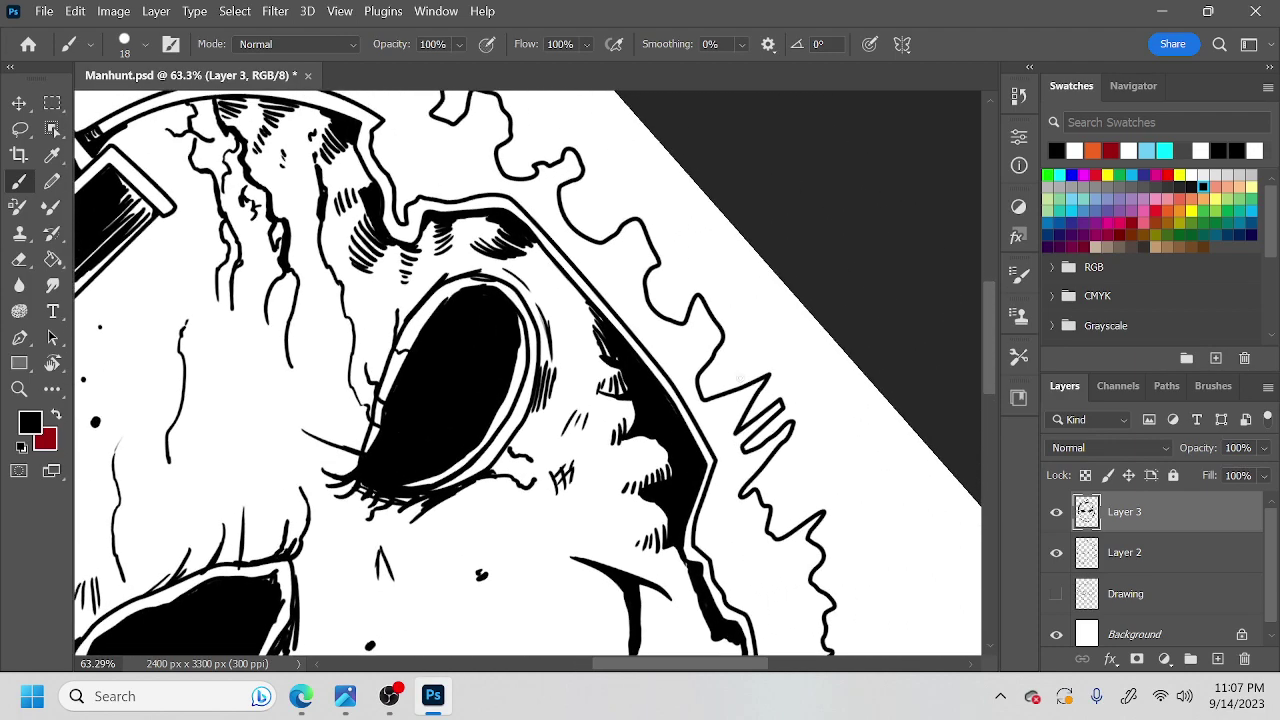
{"action": "scroll", "coordinate": [722, 457], "scroll_direction": "down", "scroll_amount": 5}
{"action": "left_click_drag", "start_coordinate": [727, 473], "coordinate": [671, 394]}
{"action": "key", "text": "z"}
{"action": "left_click_drag", "start_coordinate": [725, 457], "coordinate": [803, 429]}
{"action": "key", "text": "b"}
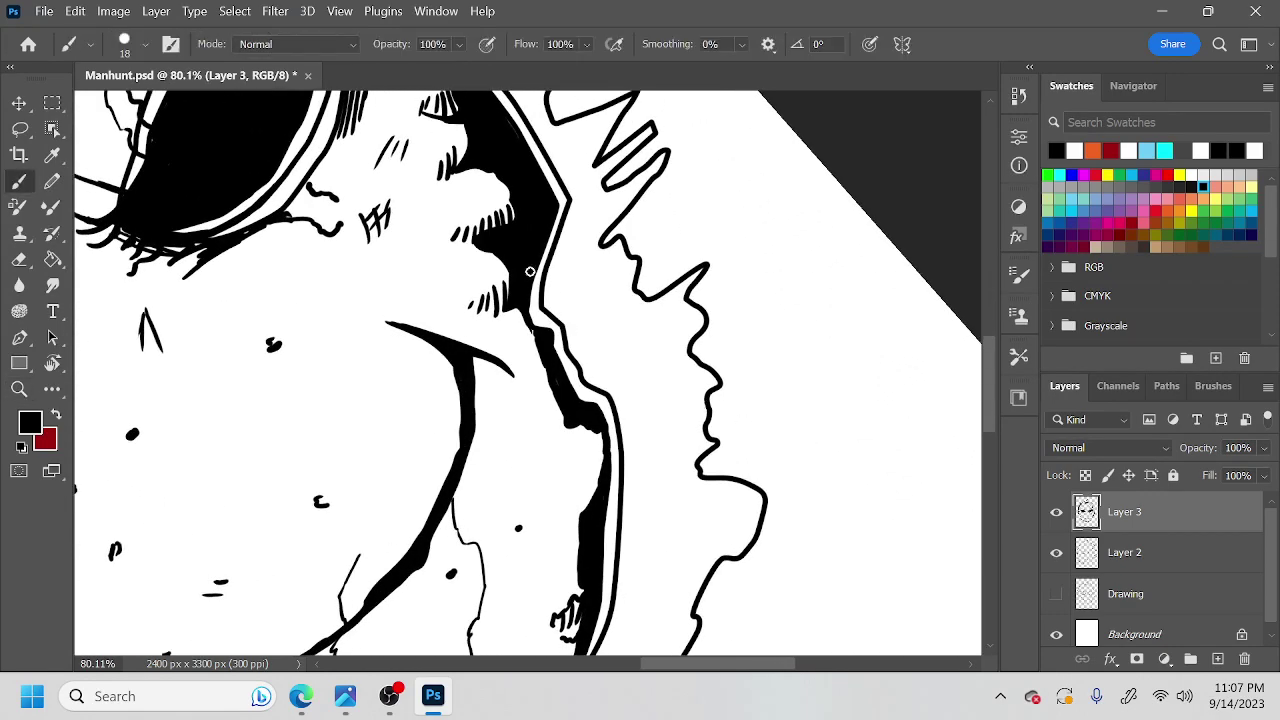
{"action": "mouse_move", "coordinate": [532, 333]}
{"action": "left_mouse_down"}
{"action": "mouse_move", "coordinate": [526, 286]}
{"action": "mouse_move", "coordinate": [546, 249]}
{"action": "mouse_move", "coordinate": [537, 283]}
{"action": "mouse_move", "coordinate": [577, 383]}
{"action": "mouse_move", "coordinate": [571, 403]}
{"action": "left_mouse_up"}
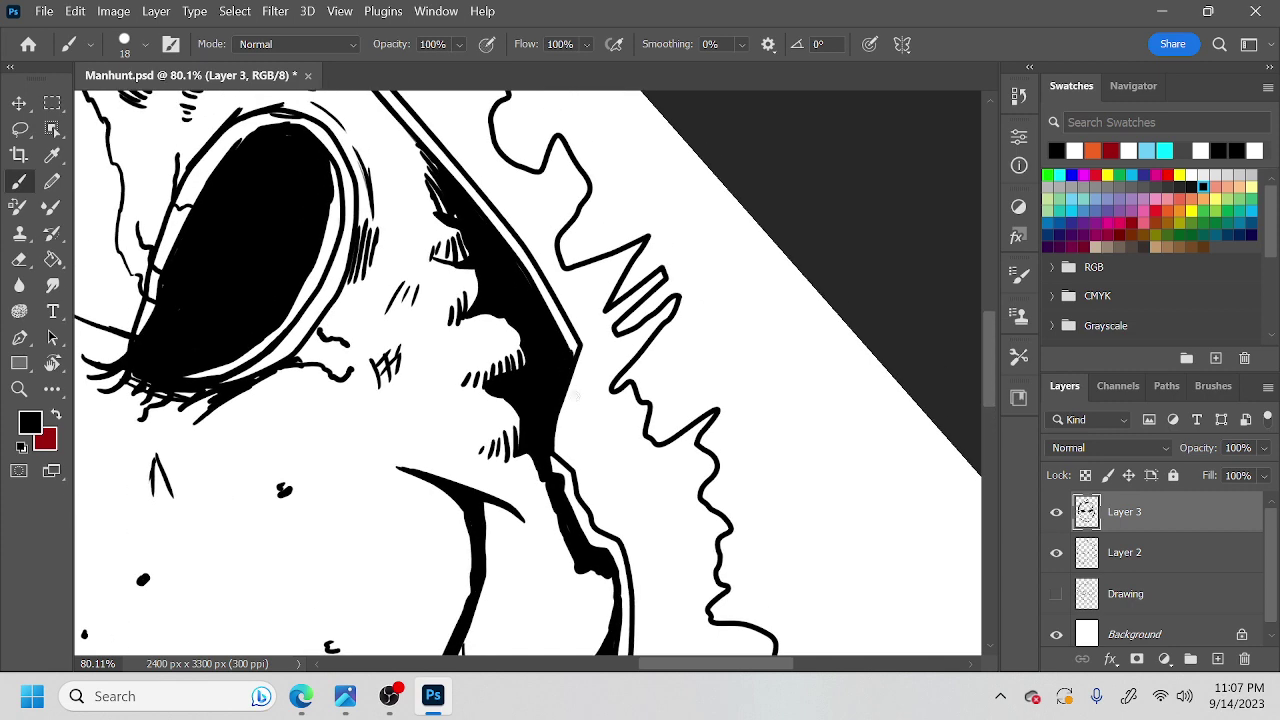
{"action": "key", "text": "r"}
{"action": "mouse_move", "coordinate": [643, 457]}
{"action": "left_mouse_down"}
{"action": "mouse_move", "coordinate": [509, 163]}
{"action": "mouse_move", "coordinate": [528, 349]}
{"action": "left_mouse_up"}
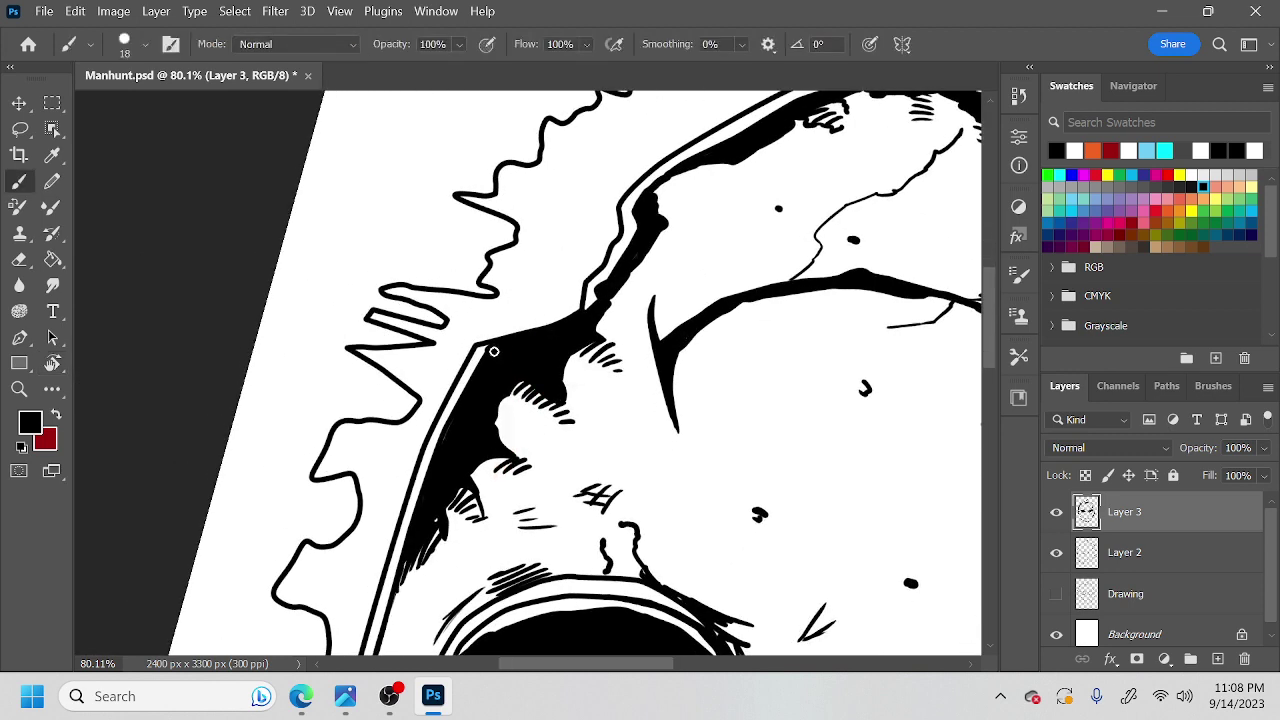
{"action": "mouse_move", "coordinate": [483, 353]}
{"action": "left_mouse_down"}
{"action": "mouse_move", "coordinate": [443, 444]}
{"action": "mouse_move", "coordinate": [489, 347]}
{"action": "mouse_move", "coordinate": [463, 392]}
{"action": "left_mouse_up"}
Extend the black shadow outward along the mask's left inner rim, down to the cheek corner.
{"action": "key", "text": "z"}
{"action": "mouse_move", "coordinate": [707, 303]}
{"action": "left_mouse_down"}
{"action": "mouse_move", "coordinate": [674, 329]}
{"action": "mouse_move", "coordinate": [575, 340]}
{"action": "left_mouse_up"}
{"action": "key", "text": "r"}
{"action": "mouse_move", "coordinate": [805, 328]}
{"action": "left_mouse_down"}
{"action": "mouse_move", "coordinate": [551, 617]}
{"action": "mouse_move", "coordinate": [463, 511]}
{"action": "mouse_move", "coordinate": [695, 448]}
{"action": "mouse_move", "coordinate": [802, 457]}
{"action": "left_mouse_up"}
{"action": "key", "text": "space"}
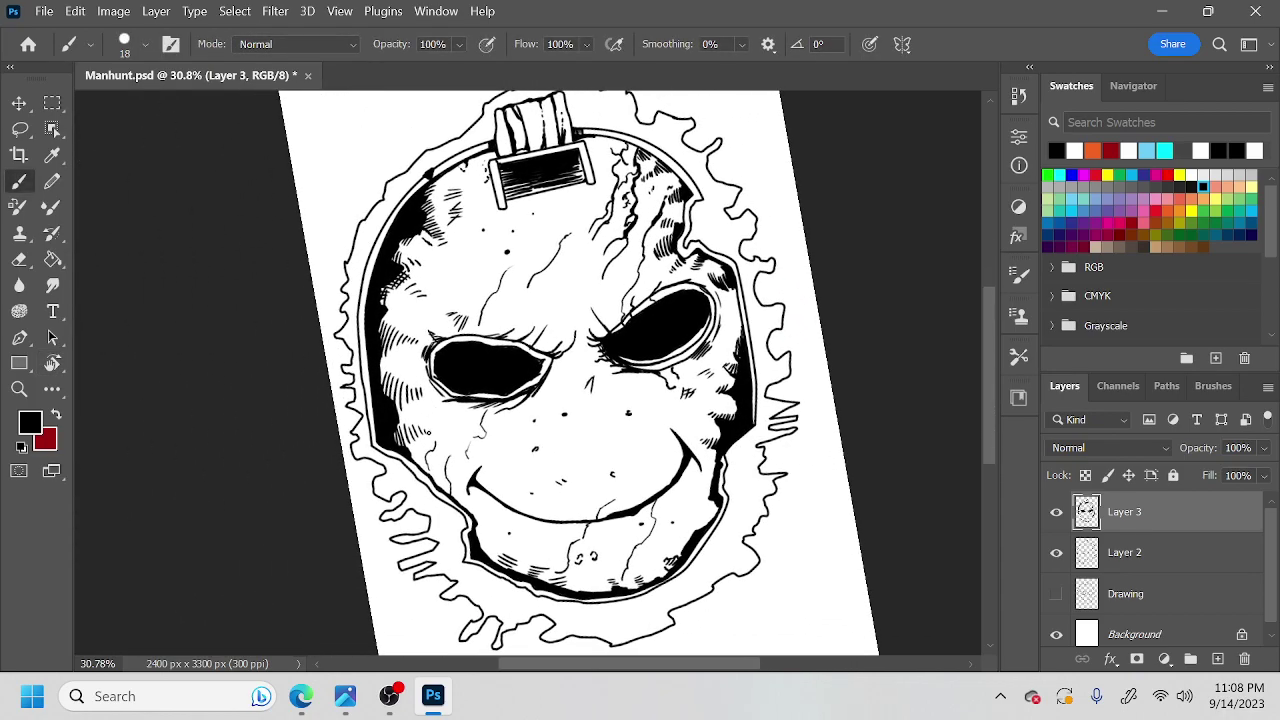
{"action": "key", "text": "z"}
{"action": "left_click_drag", "start_coordinate": [429, 439], "coordinate": [503, 406]}
{"action": "key", "text": "space"}
{"action": "mouse_move", "coordinate": [495, 412]}
{"action": "left_mouse_down"}
{"action": "mouse_move", "coordinate": [551, 423]}
{"action": "mouse_move", "coordinate": [640, 543]}
{"action": "left_mouse_up"}
{"action": "left_click_drag", "start_coordinate": [438, 389], "coordinate": [450, 500]}
{"action": "left_click_drag", "start_coordinate": [434, 347], "coordinate": [437, 407]}
{"action": "left_click_drag", "start_coordinate": [429, 309], "coordinate": [434, 381]}
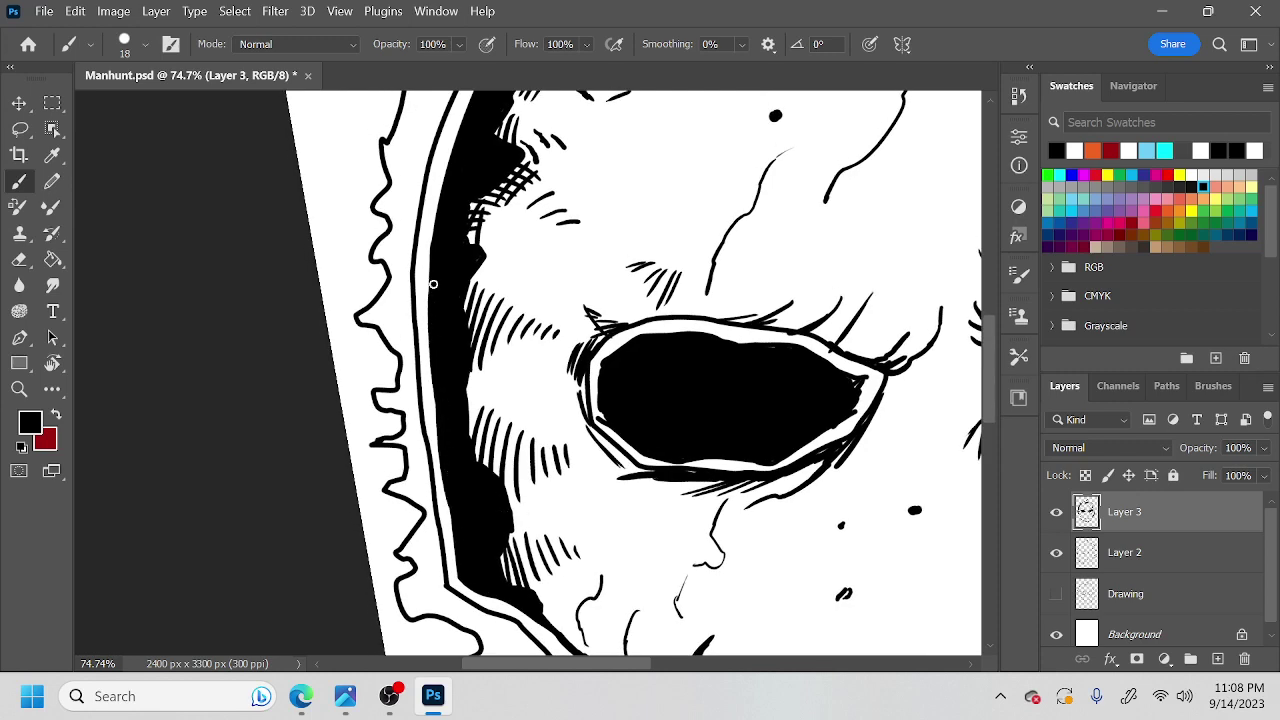
{"action": "left_click_drag", "start_coordinate": [439, 223], "coordinate": [433, 343]}
{"action": "left_click_drag", "start_coordinate": [430, 268], "coordinate": [432, 342]}
{"action": "mouse_move", "coordinate": [455, 541]}
{"action": "left_mouse_down"}
{"action": "mouse_move", "coordinate": [458, 572]}
{"action": "mouse_move", "coordinate": [449, 466]}
{"action": "mouse_move", "coordinate": [457, 573]}
{"action": "left_mouse_up"}
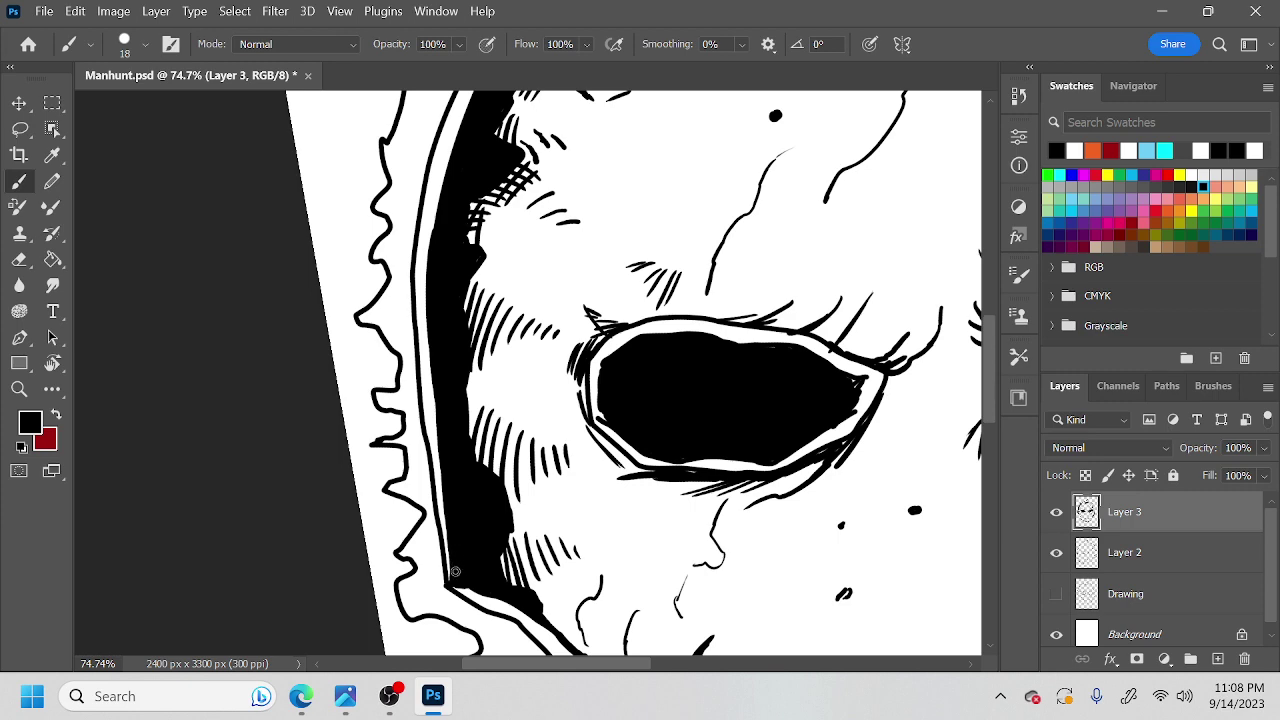
Hatch the area beneath the left eye and ink branching details on the cracks above it.
{"action": "key", "text": "r"}
{"action": "mouse_move", "coordinate": [582, 486]}
{"action": "left_mouse_down"}
{"action": "mouse_move", "coordinate": [477, 609]}
{"action": "mouse_move", "coordinate": [474, 449]}
{"action": "left_mouse_up"}
{"action": "key", "text": "b"}
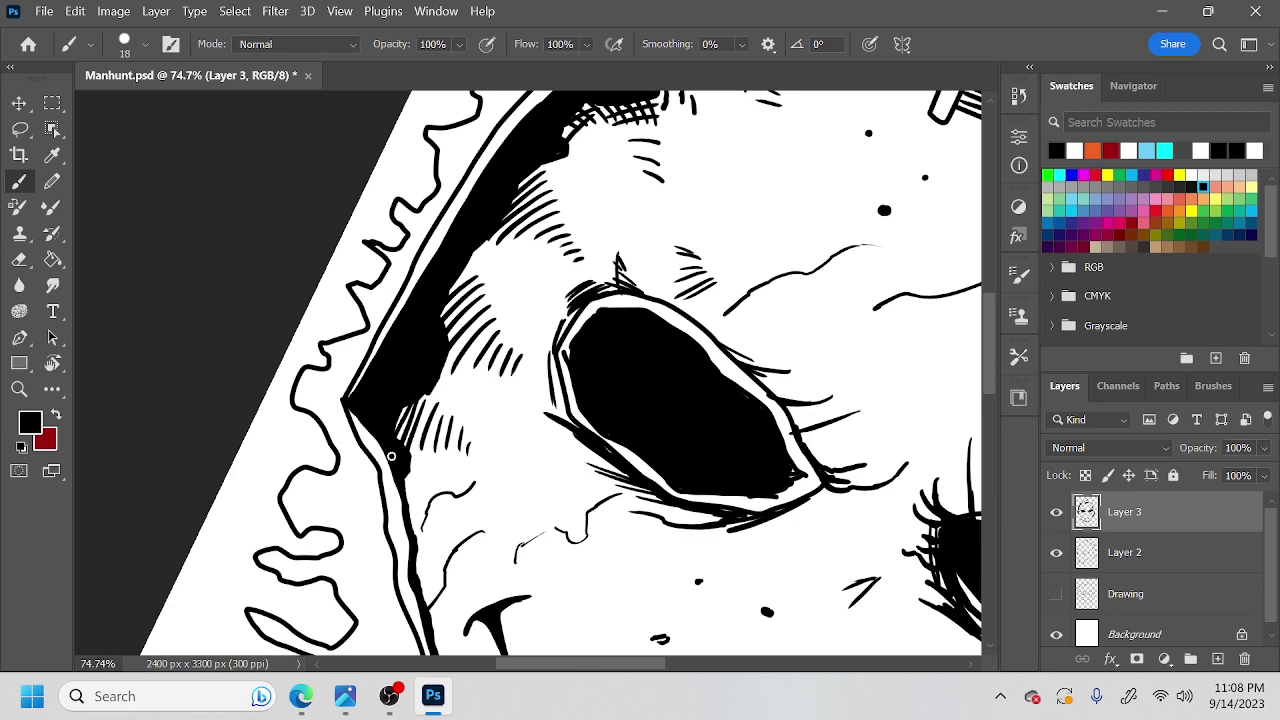
{"action": "key", "text": "r"}
{"action": "mouse_move", "coordinate": [706, 402]}
{"action": "left_mouse_down"}
{"action": "mouse_move", "coordinate": [714, 346]}
{"action": "mouse_move", "coordinate": [668, 306]}
{"action": "left_mouse_up"}
{"action": "key", "text": "b"}
{"action": "mouse_move", "coordinate": [602, 434]}
{"action": "left_mouse_down"}
{"action": "mouse_move", "coordinate": [626, 408]}
{"action": "mouse_move", "coordinate": [591, 436]}
{"action": "mouse_move", "coordinate": [619, 392]}
{"action": "mouse_move", "coordinate": [650, 393]}
{"action": "mouse_move", "coordinate": [670, 473]}
{"action": "left_mouse_up"}
{"action": "key", "text": "space"}
{"action": "mouse_move", "coordinate": [651, 266]}
{"action": "left_mouse_down"}
{"action": "mouse_move", "coordinate": [645, 322]}
{"action": "mouse_move", "coordinate": [647, 284]}
{"action": "mouse_move", "coordinate": [605, 366]}
{"action": "left_mouse_up"}
{"action": "key", "text": "space"}
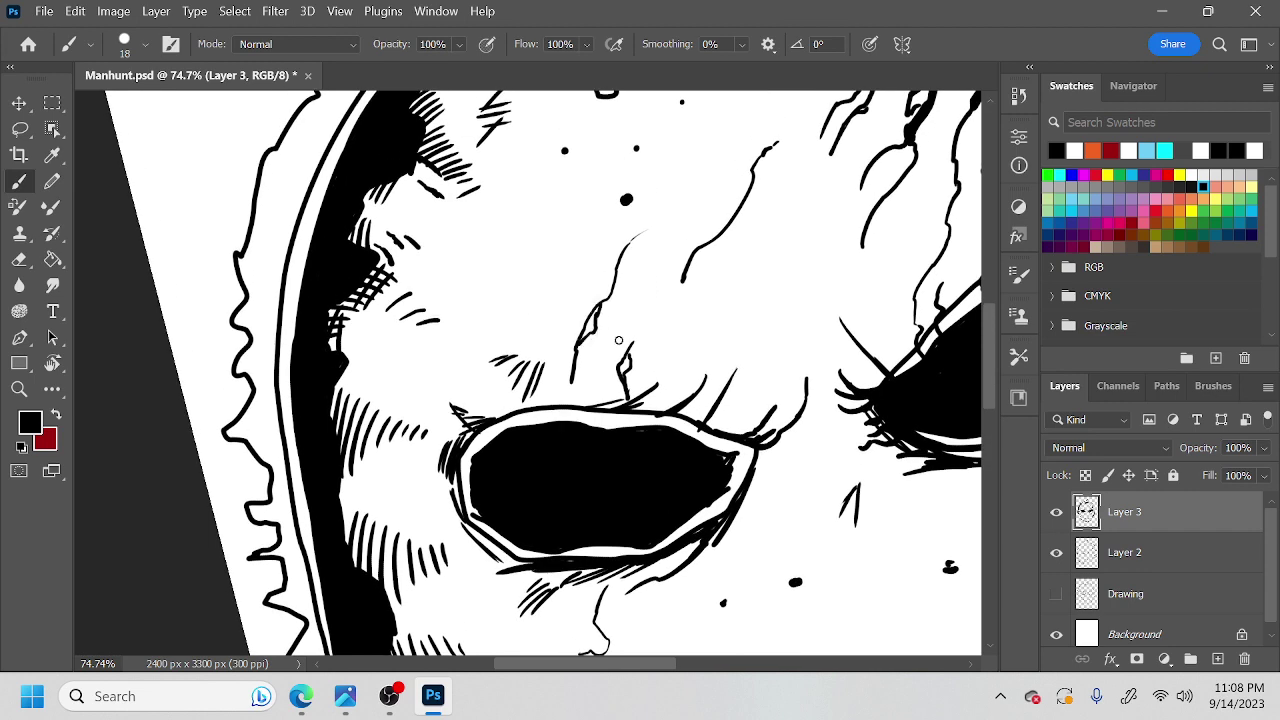
Crosshatch the edge of the black shadow on the left side of the forehead.
{"action": "scroll", "coordinate": [497, 386], "scroll_direction": "up", "scroll_amount": 3}
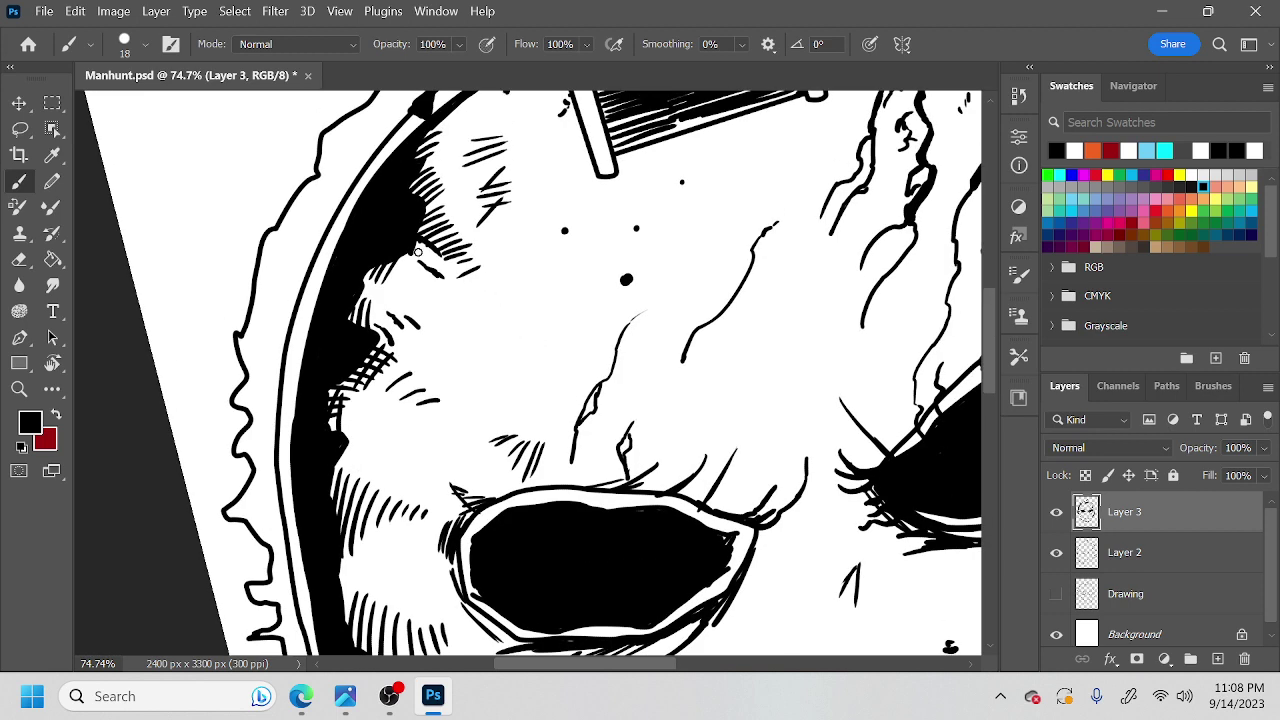
{"action": "mouse_move", "coordinate": [425, 243]}
{"action": "left_mouse_down"}
{"action": "mouse_move", "coordinate": [404, 267]}
{"action": "mouse_move", "coordinate": [414, 225]}
{"action": "left_mouse_up"}
{"action": "mouse_move", "coordinate": [440, 295]}
{"action": "left_mouse_down"}
{"action": "mouse_move", "coordinate": [409, 215]}
{"action": "mouse_move", "coordinate": [426, 289]}
{"action": "mouse_move", "coordinate": [387, 225]}
{"action": "left_mouse_up"}
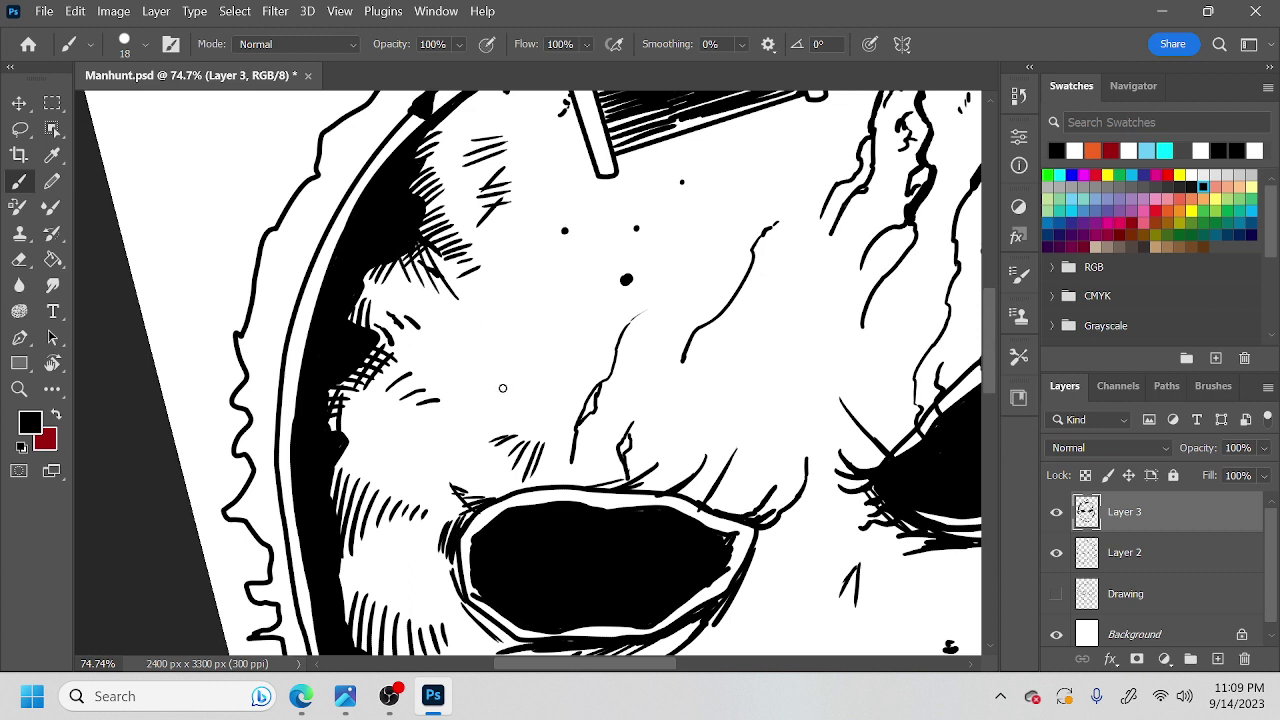
Add a new layer above the line art on Layer 3.
{"action": "key", "text": "ctrl+space"}
{"action": "left_click_drag", "start_coordinate": [488, 361], "coordinate": [432, 392]}
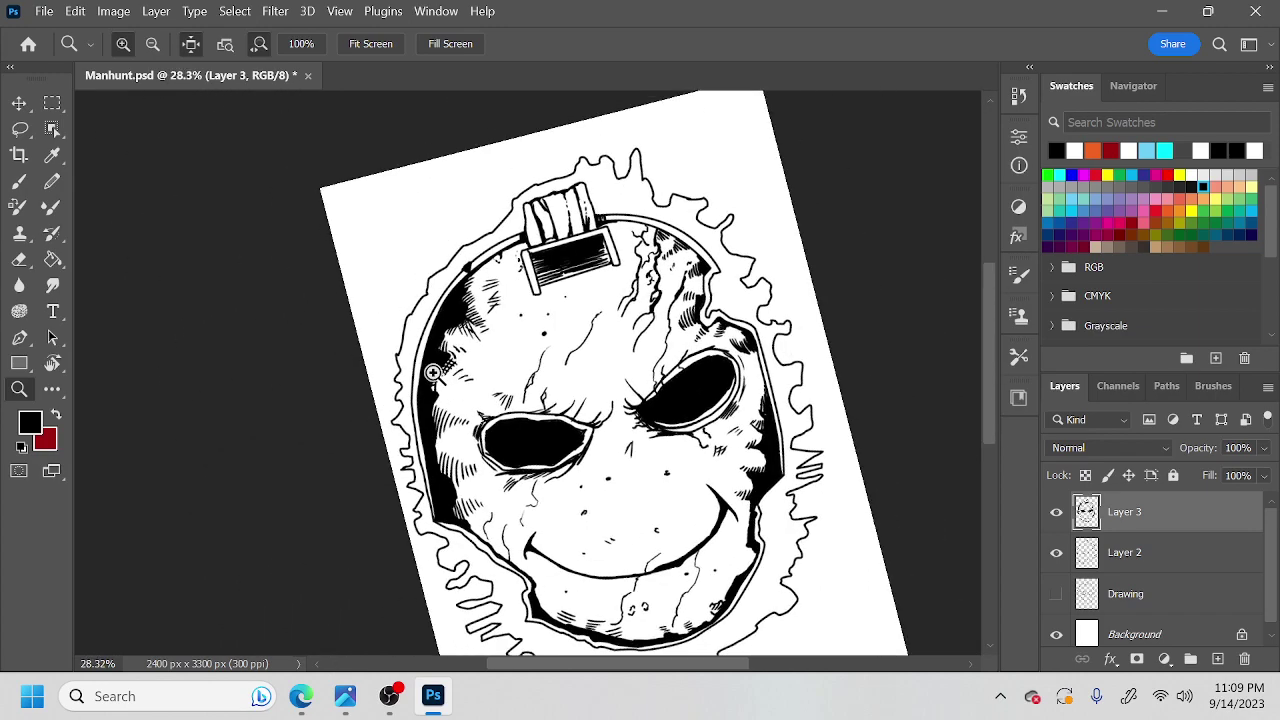
{"action": "left_click", "coordinate": [1217, 659]}
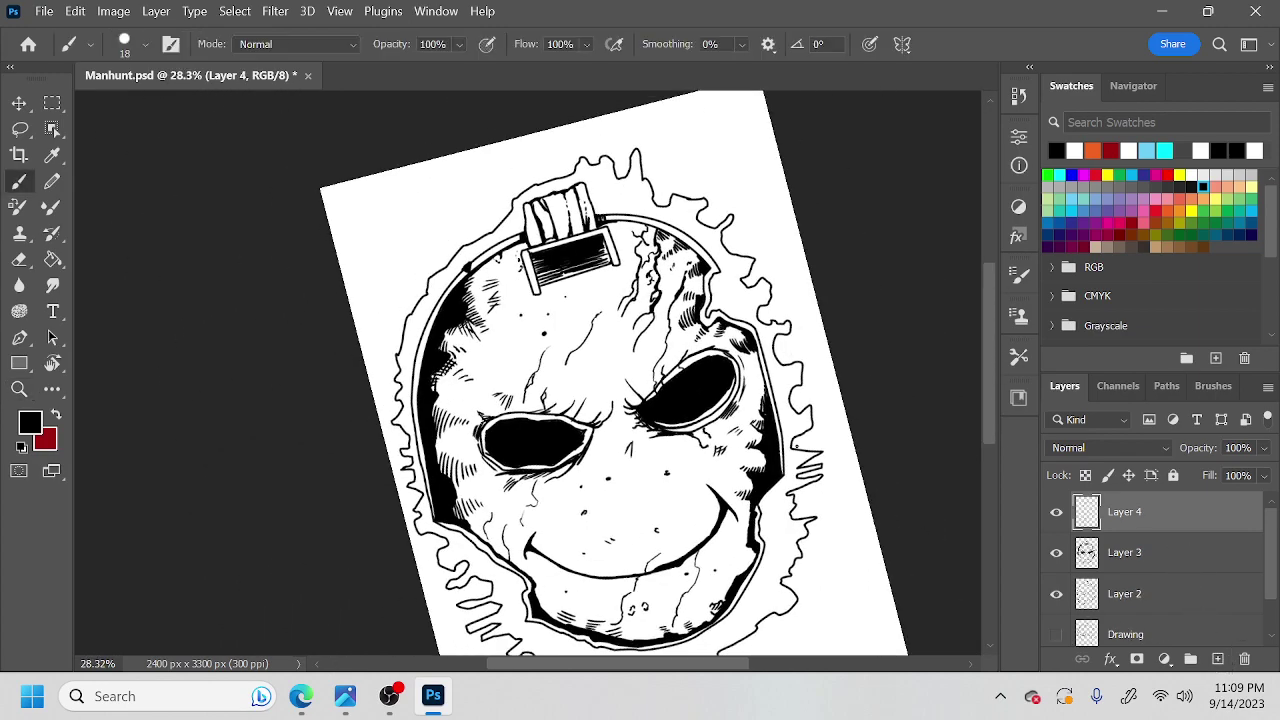
Lasso the outer border area along the upper left rim up to the strap and fill it with black on Layer 4.
{"action": "key", "text": "ctrl+space"}
{"action": "mouse_move", "coordinate": [522, 336]}
{"action": "left_mouse_down"}
{"action": "mouse_move", "coordinate": [543, 323]}
{"action": "mouse_move", "coordinate": [620, 351]}
{"action": "mouse_move", "coordinate": [660, 343]}
{"action": "mouse_move", "coordinate": [614, 450]}
{"action": "left_mouse_up"}
{"action": "key", "text": "space"}
{"action": "key", "text": "l"}
{"action": "mouse_move", "coordinate": [652, 215]}
{"action": "left_mouse_down"}
{"action": "mouse_move", "coordinate": [507, 298]}
{"action": "mouse_move", "coordinate": [380, 470]}
{"action": "mouse_move", "coordinate": [388, 423]}
{"action": "mouse_move", "coordinate": [433, 352]}
{"action": "mouse_move", "coordinate": [488, 284]}
{"action": "mouse_move", "coordinate": [632, 171]}
{"action": "mouse_move", "coordinate": [660, 148]}
{"action": "left_mouse_up"}
{"action": "key", "text": "g"}
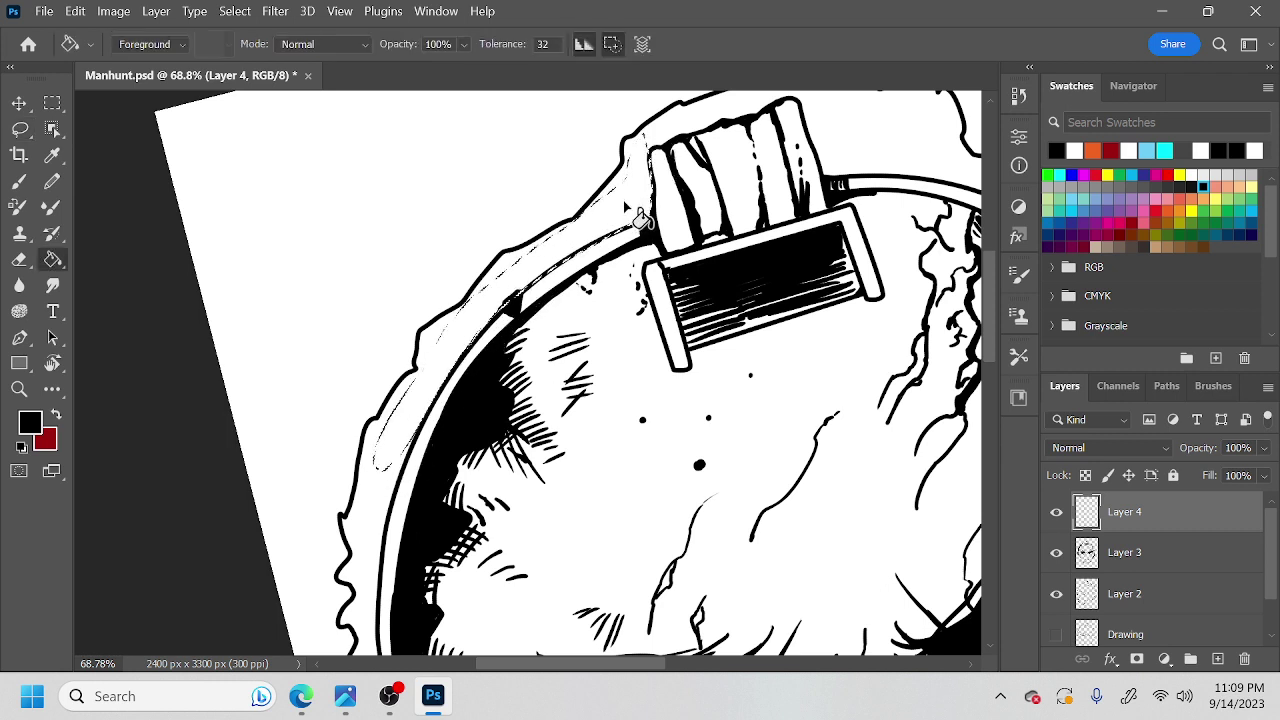
{"action": "left_click", "coordinate": [640, 218]}
{"action": "key", "text": "l"}
{"action": "left_click_drag", "start_coordinate": [608, 354], "coordinate": [645, 278]}
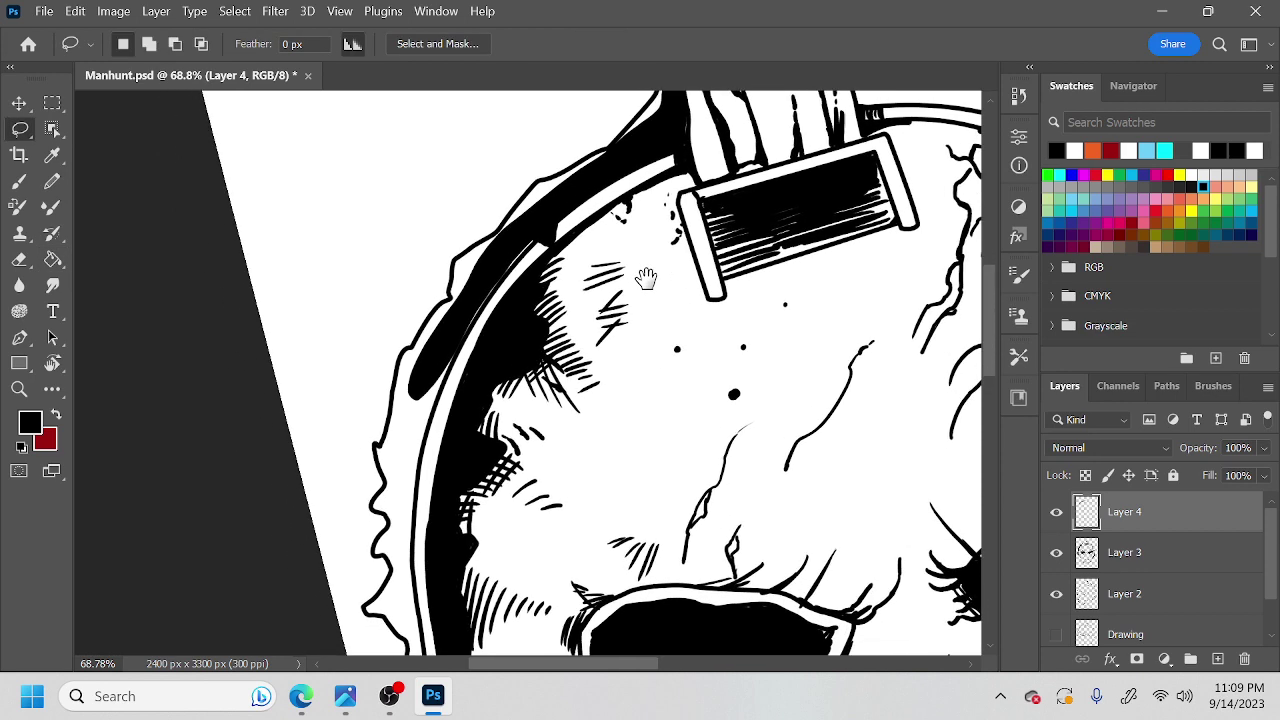
Brush black over the white gaps around the filled upper left border, out to its outline and up to the strap.
{"action": "key", "text": "b"}
{"action": "mouse_move", "coordinate": [538, 236]}
{"action": "left_mouse_down"}
{"action": "mouse_move", "coordinate": [467, 329]}
{"action": "mouse_move", "coordinate": [484, 289]}
{"action": "mouse_move", "coordinate": [469, 286]}
{"action": "mouse_move", "coordinate": [460, 305]}
{"action": "mouse_move", "coordinate": [456, 275]}
{"action": "mouse_move", "coordinate": [612, 192]}
{"action": "mouse_move", "coordinate": [572, 222]}
{"action": "mouse_move", "coordinate": [608, 397]}
{"action": "mouse_move", "coordinate": [484, 382]}
{"action": "mouse_move", "coordinate": [510, 331]}
{"action": "left_mouse_up"}
{"action": "key", "text": "r"}
{"action": "left_click_drag", "start_coordinate": [538, 260], "coordinate": [530, 278]}
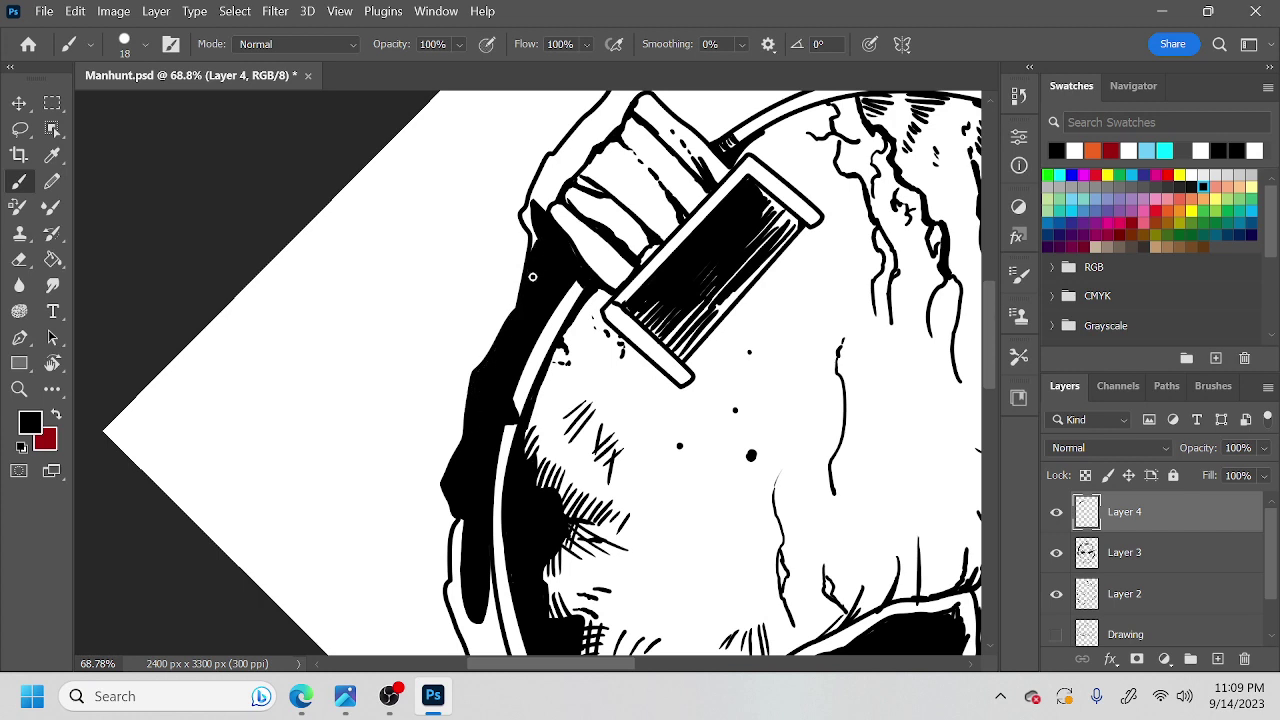
{"action": "mouse_move", "coordinate": [526, 211]}
{"action": "left_mouse_down"}
{"action": "mouse_move", "coordinate": [536, 197]}
{"action": "mouse_move", "coordinate": [549, 206]}
{"action": "mouse_move", "coordinate": [549, 414]}
{"action": "mouse_move", "coordinate": [562, 333]}
{"action": "left_mouse_up"}
{"action": "key", "text": "space"}
{"action": "key", "text": "r"}
{"action": "key", "text": "b"}
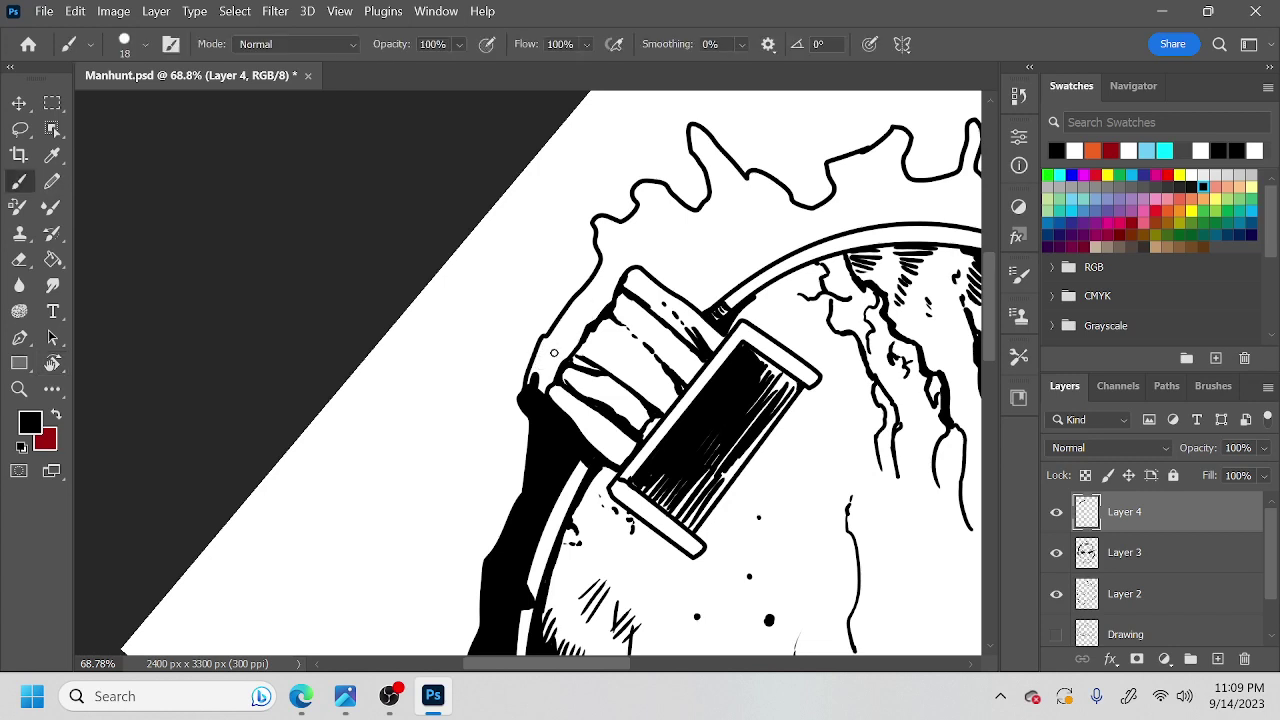
Paint the border strip above the strap solid black, up to the first drip on its right side.
{"action": "mouse_move", "coordinate": [545, 385]}
{"action": "left_mouse_down"}
{"action": "mouse_move", "coordinate": [552, 368]}
{"action": "mouse_move", "coordinate": [537, 364]}
{"action": "mouse_move", "coordinate": [555, 338]}
{"action": "mouse_move", "coordinate": [567, 354]}
{"action": "mouse_move", "coordinate": [580, 322]}
{"action": "mouse_move", "coordinate": [547, 343]}
{"action": "mouse_move", "coordinate": [570, 312]}
{"action": "mouse_move", "coordinate": [604, 300]}
{"action": "mouse_move", "coordinate": [615, 266]}
{"action": "mouse_move", "coordinate": [591, 283]}
{"action": "left_mouse_up"}
{"action": "key", "text": "r"}
{"action": "mouse_move", "coordinate": [717, 290]}
{"action": "left_mouse_down"}
{"action": "mouse_move", "coordinate": [698, 379]}
{"action": "mouse_move", "coordinate": [669, 423]}
{"action": "left_mouse_up"}
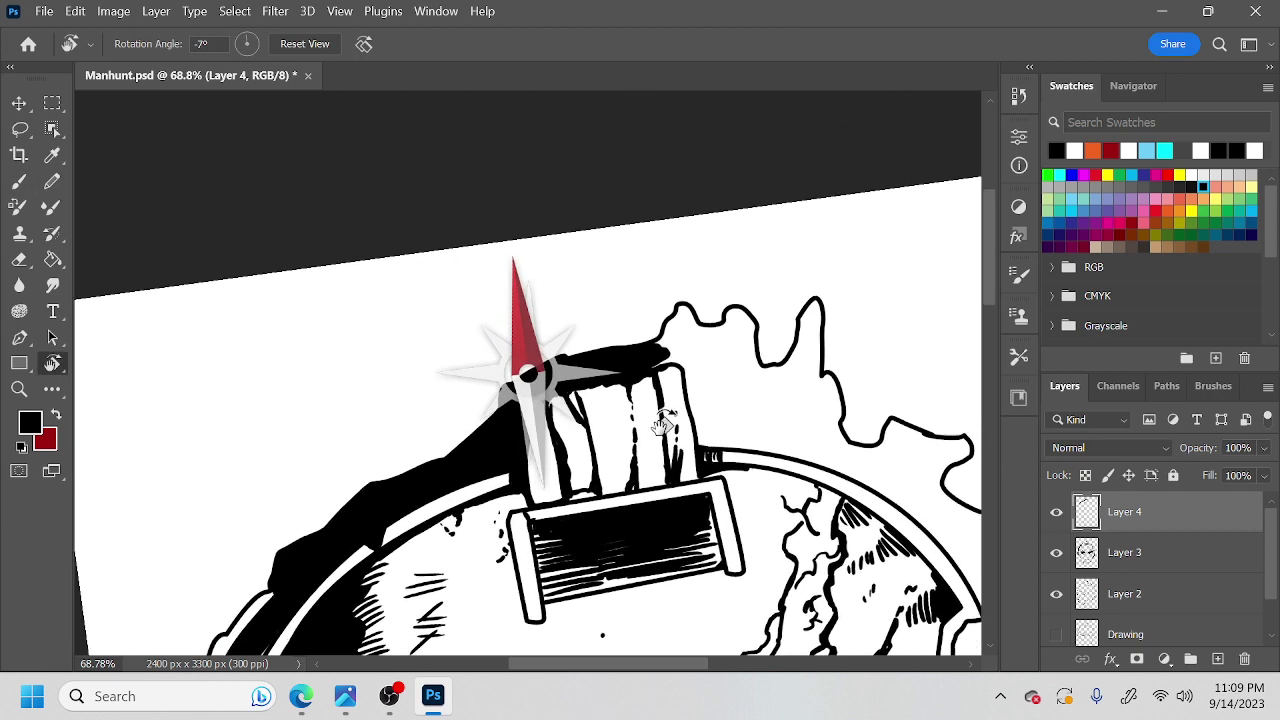
{"action": "mouse_move", "coordinate": [655, 346]}
{"action": "left_mouse_down"}
{"action": "mouse_move", "coordinate": [679, 311]}
{"action": "mouse_move", "coordinate": [668, 343]}
{"action": "left_mouse_up"}
{"action": "key", "text": "r"}
{"action": "left_click_drag", "start_coordinate": [698, 408], "coordinate": [597, 526]}
{"action": "key", "text": "space"}
{"action": "mouse_move", "coordinate": [668, 474]}
{"action": "left_mouse_down"}
{"action": "mouse_move", "coordinate": [604, 321]}
{"action": "mouse_move", "coordinate": [615, 321]}
{"action": "mouse_move", "coordinate": [597, 263]}
{"action": "left_mouse_up"}
{"action": "key", "text": "space"}
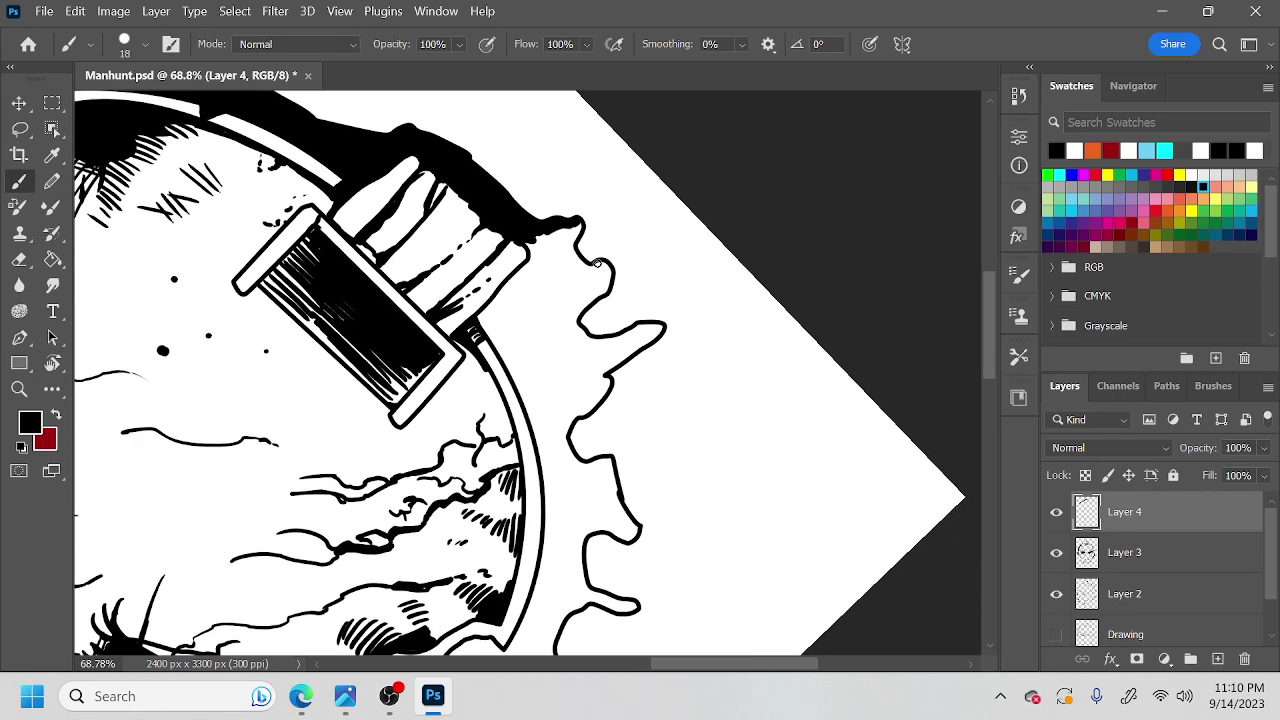
Lasso the dripping border area right of the strap along the upper right rim, fill it with black and deselect.
{"action": "key", "text": "l"}
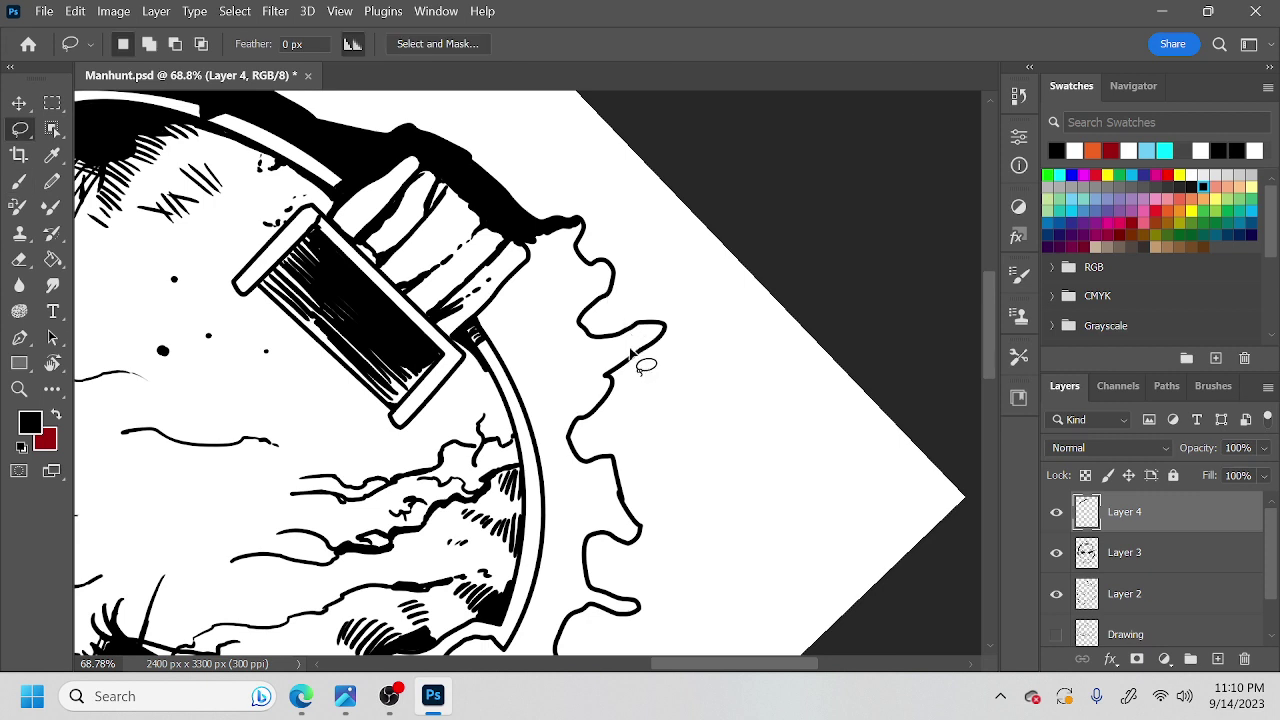
{"action": "mouse_move", "coordinate": [648, 345]}
{"action": "left_mouse_down"}
{"action": "mouse_move", "coordinate": [609, 345]}
{"action": "mouse_move", "coordinate": [598, 292]}
{"action": "mouse_move", "coordinate": [545, 240]}
{"action": "mouse_move", "coordinate": [495, 300]}
{"action": "mouse_move", "coordinate": [562, 512]}
{"action": "mouse_move", "coordinate": [544, 642]}
{"action": "mouse_move", "coordinate": [584, 600]}
{"action": "mouse_move", "coordinate": [592, 528]}
{"action": "mouse_move", "coordinate": [632, 536]}
{"action": "mouse_move", "coordinate": [586, 428]}
{"action": "mouse_move", "coordinate": [622, 360]}
{"action": "mouse_move", "coordinate": [614, 392]}
{"action": "left_mouse_up"}
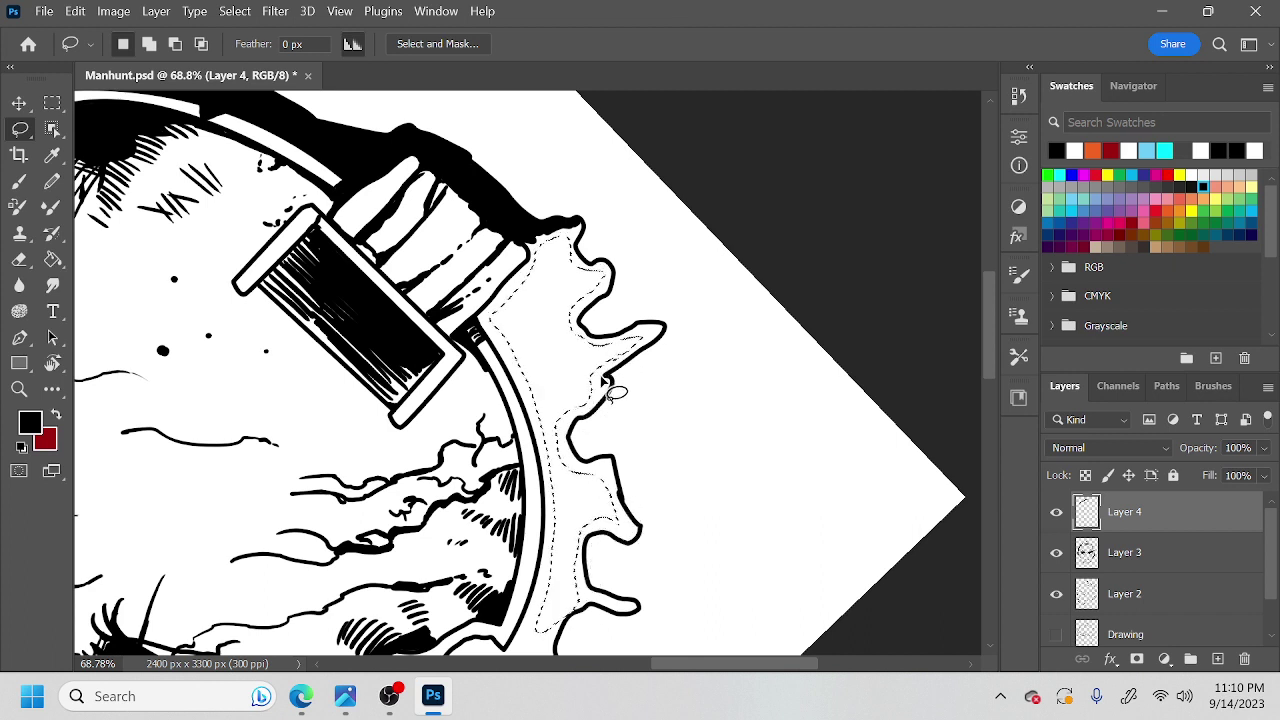
{"action": "key", "text": "g"}
{"action": "left_click", "coordinate": [598, 376]}
{"action": "key", "text": "l"}
{"action": "key", "text": "ctrl+d"}
Brush black into the gaps beside the strap and out to the outlines of the first drips to its right.
{"action": "key", "text": "b"}
{"action": "mouse_move", "coordinate": [513, 350]}
{"action": "left_mouse_down"}
{"action": "mouse_move", "coordinate": [516, 378]}
{"action": "mouse_move", "coordinate": [489, 327]}
{"action": "mouse_move", "coordinate": [531, 261]}
{"action": "left_mouse_up"}
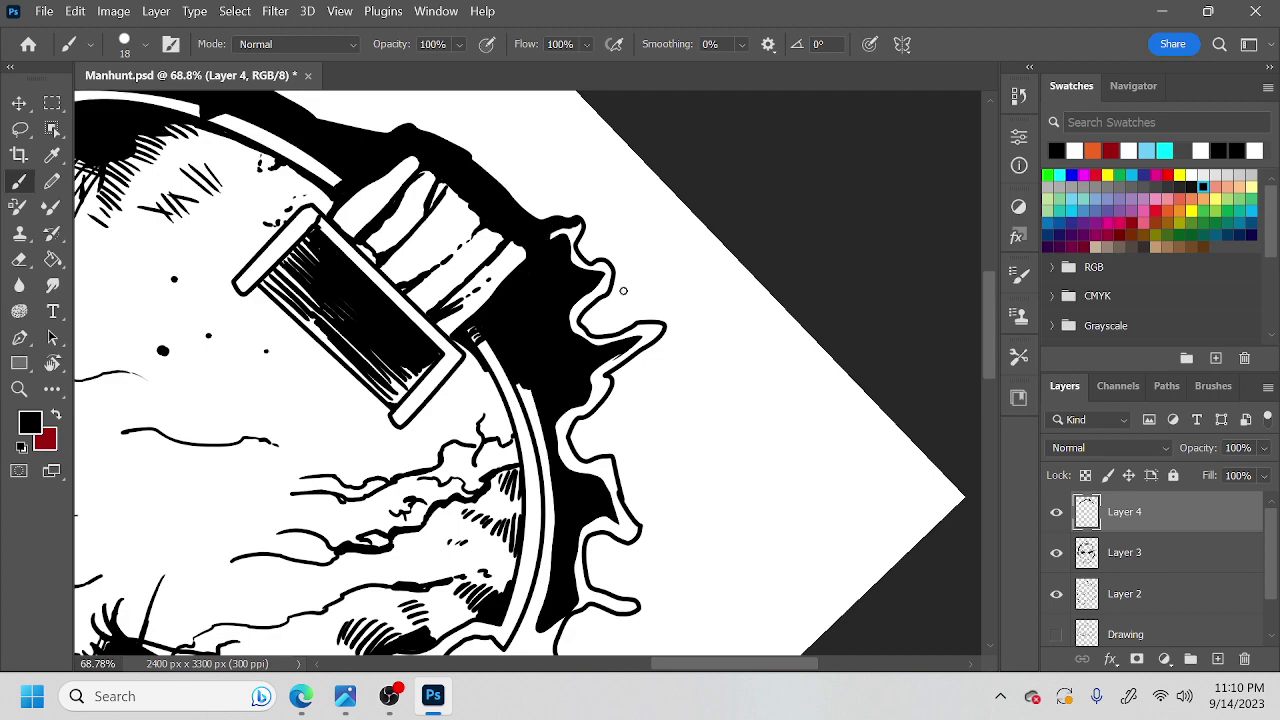
{"action": "key", "text": "r"}
{"action": "mouse_move", "coordinate": [645, 330]}
{"action": "left_mouse_down"}
{"action": "mouse_move", "coordinate": [491, 491]}
{"action": "mouse_move", "coordinate": [641, 416]}
{"action": "mouse_move", "coordinate": [676, 420]}
{"action": "mouse_move", "coordinate": [688, 380]}
{"action": "left_mouse_up"}
{"action": "key", "text": "ctrl+space"}
{"action": "key", "text": "space"}
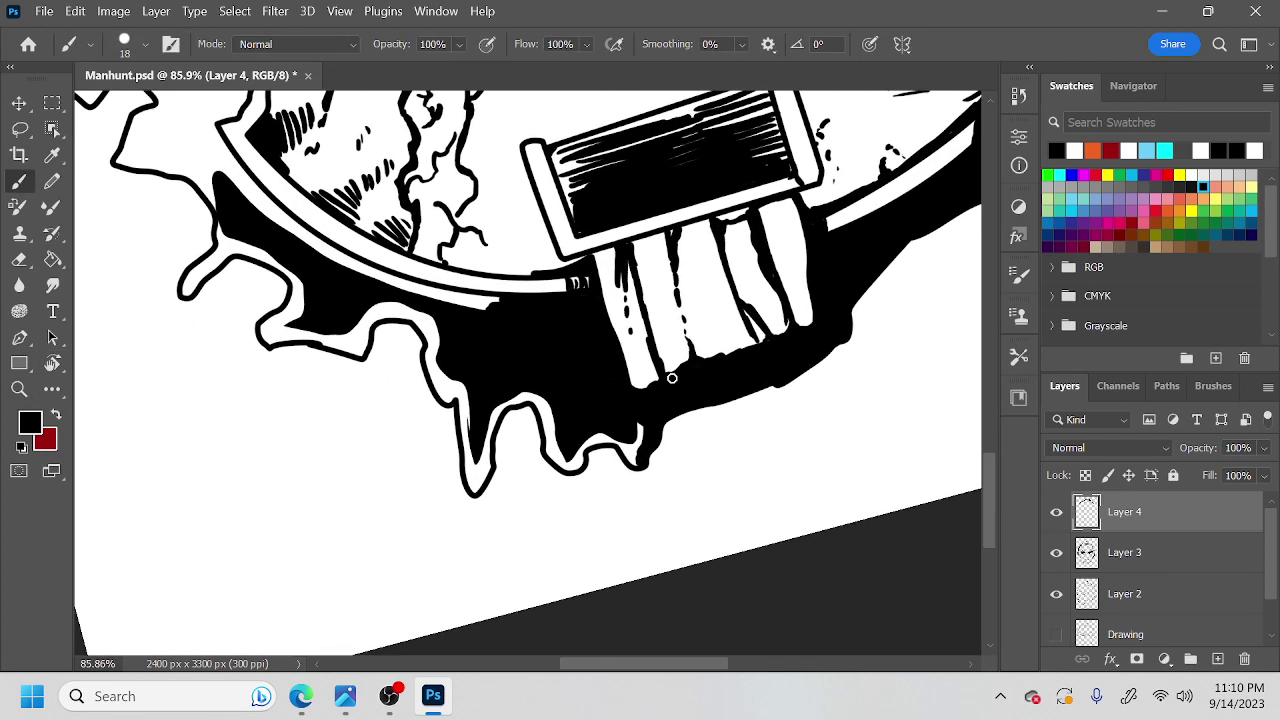
{"action": "mouse_move", "coordinate": [637, 432]}
{"action": "left_mouse_down"}
{"action": "mouse_move", "coordinate": [631, 449]}
{"action": "mouse_move", "coordinate": [618, 444]}
{"action": "mouse_move", "coordinate": [631, 453]}
{"action": "mouse_move", "coordinate": [600, 440]}
{"action": "mouse_move", "coordinate": [558, 462]}
{"action": "mouse_move", "coordinate": [543, 398]}
{"action": "mouse_move", "coordinate": [508, 400]}
{"action": "mouse_move", "coordinate": [485, 428]}
{"action": "mouse_move", "coordinate": [496, 386]}
{"action": "mouse_move", "coordinate": [473, 485]}
{"action": "left_mouse_up"}
{"action": "left_click_drag", "start_coordinate": [465, 428], "coordinate": [463, 398]}
Extend the black to the outline of the middle drips along the upper right border.
{"action": "key", "text": "space"}
{"action": "left_click_drag", "start_coordinate": [500, 366], "coordinate": [594, 380]}
{"action": "key", "text": "r"}
{"action": "left_click_drag", "start_coordinate": [688, 352], "coordinate": [511, 413]}
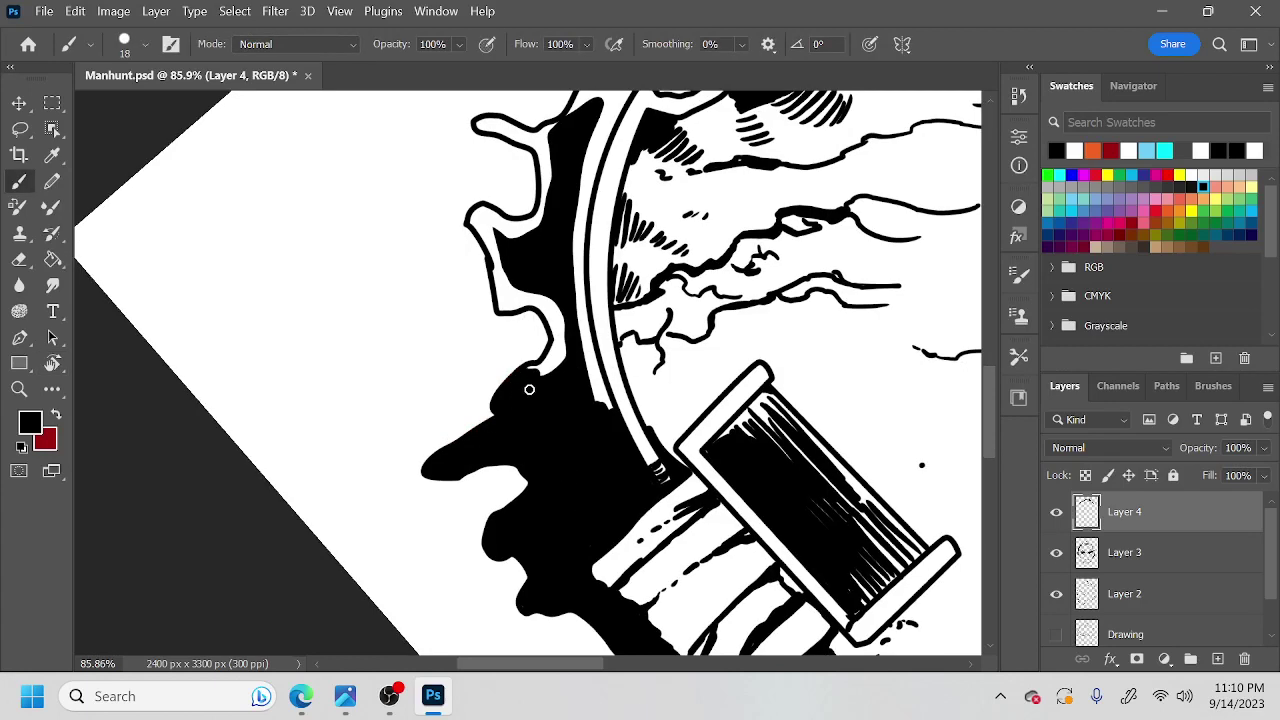
{"action": "mouse_move", "coordinate": [543, 368]}
{"action": "left_mouse_down"}
{"action": "mouse_move", "coordinate": [556, 326]}
{"action": "mouse_move", "coordinate": [607, 410]}
{"action": "mouse_move", "coordinate": [587, 332]}
{"action": "mouse_move", "coordinate": [571, 320]}
{"action": "mouse_move", "coordinate": [552, 362]}
{"action": "mouse_move", "coordinate": [548, 306]}
{"action": "left_mouse_up"}
{"action": "left_click_drag", "start_coordinate": [577, 340], "coordinate": [596, 434]}
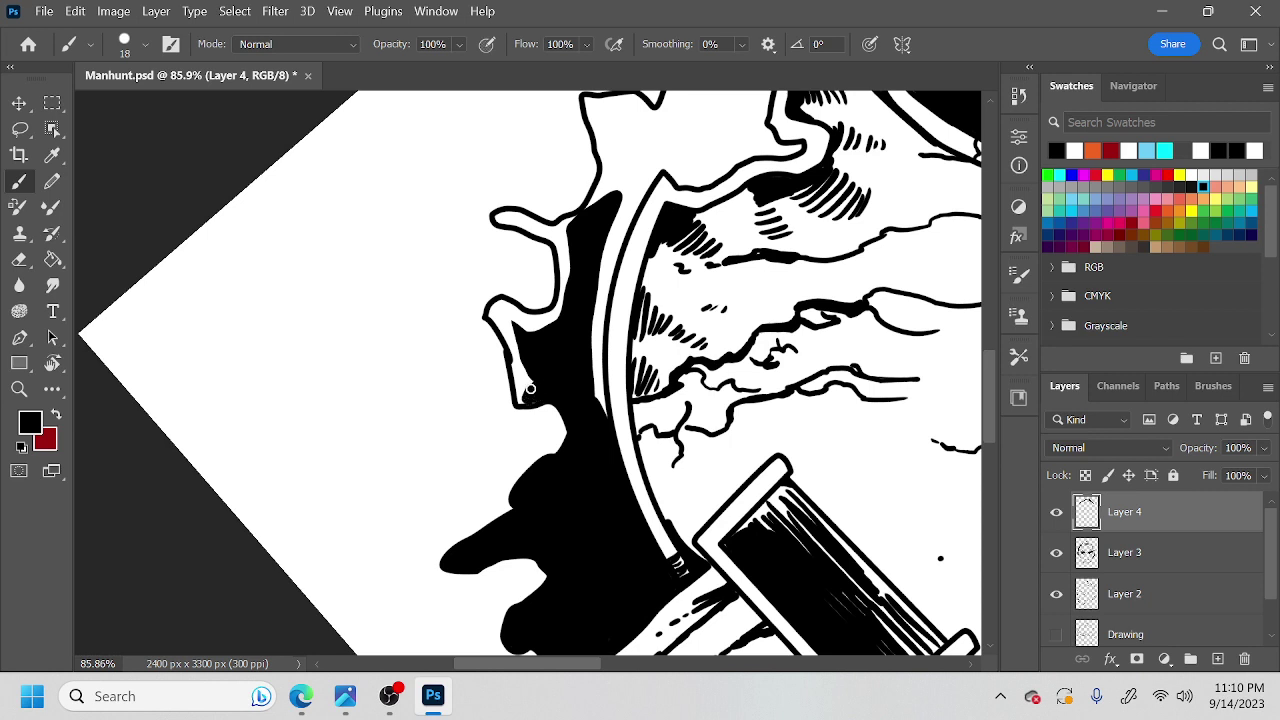
{"action": "left_click_drag", "start_coordinate": [521, 368], "coordinate": [506, 323]}
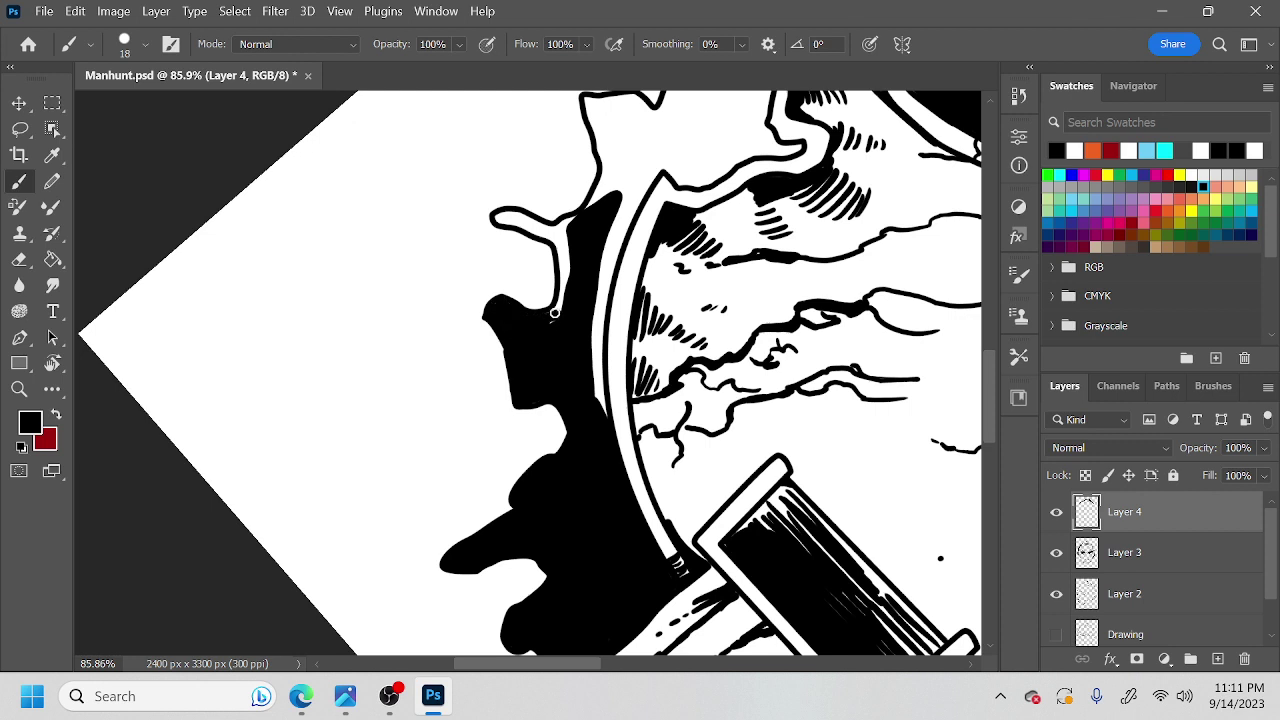
Blacken the rim-side gap, the thin prong and the angular drip at the end of the upper right border.
{"action": "mouse_move", "coordinate": [593, 423]}
{"action": "left_mouse_down"}
{"action": "mouse_move", "coordinate": [595, 284]}
{"action": "mouse_move", "coordinate": [665, 148]}
{"action": "left_mouse_up"}
{"action": "scroll", "coordinate": [614, 314], "scroll_direction": "up", "scroll_amount": 3}
{"action": "left_click_drag", "start_coordinate": [558, 325], "coordinate": [562, 369]}
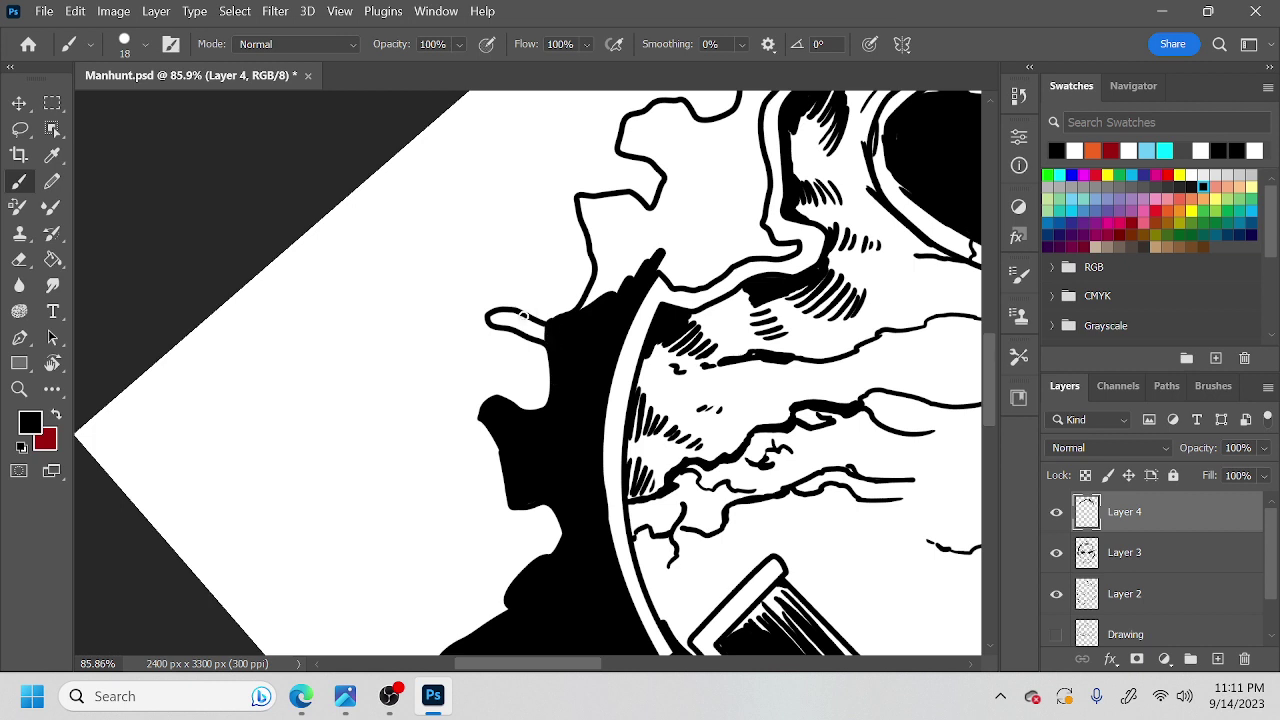
{"action": "left_click_drag", "start_coordinate": [497, 320], "coordinate": [520, 322]}
{"action": "left_click_drag", "start_coordinate": [592, 318], "coordinate": [606, 256]}
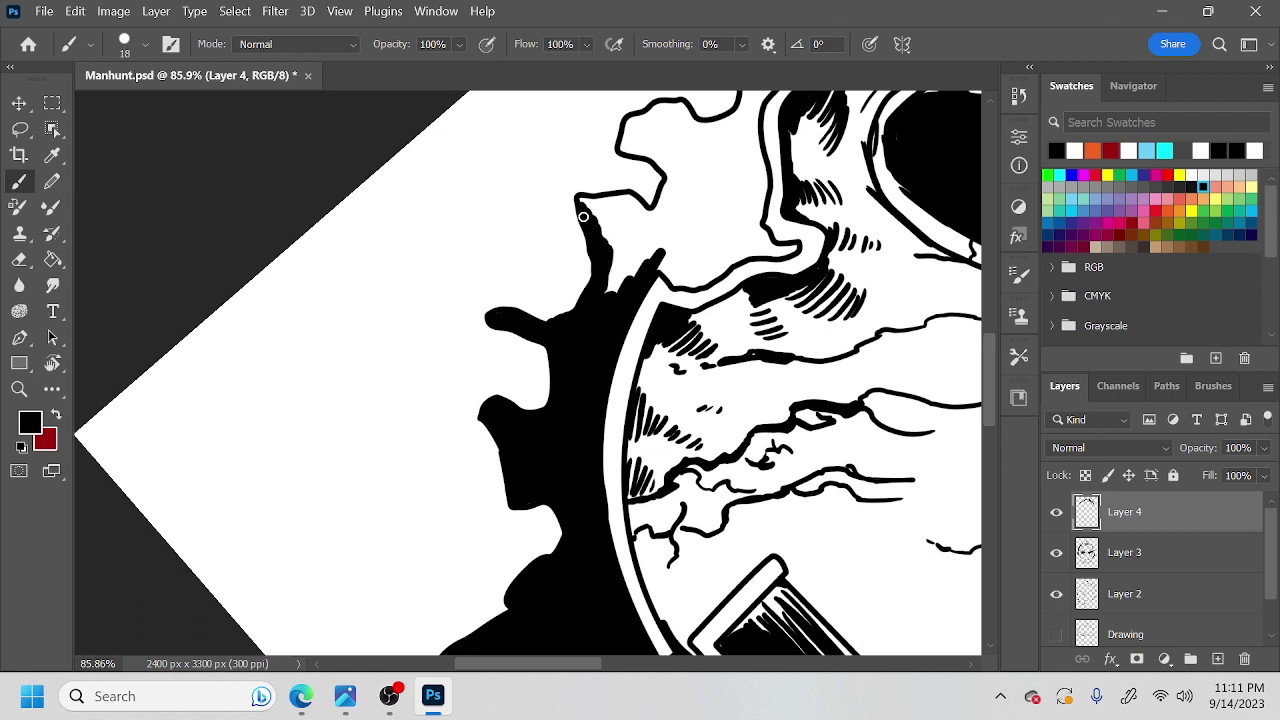
{"action": "mouse_move", "coordinate": [613, 197]}
{"action": "left_mouse_down"}
{"action": "mouse_move", "coordinate": [595, 457]}
{"action": "mouse_move", "coordinate": [649, 266]}
{"action": "left_mouse_up"}
{"action": "key", "text": "r"}
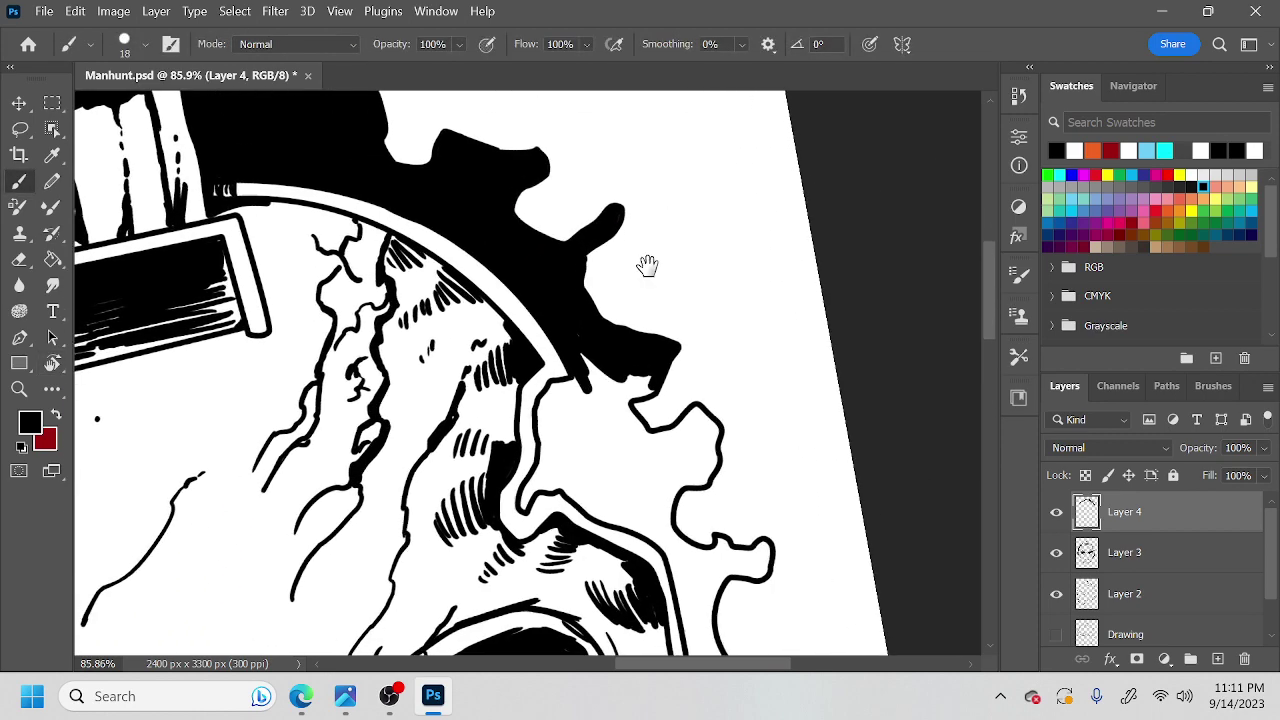
Paint the border around the broken notch in the right forehead rim solid black, continuing down beside the eye.
{"action": "mouse_move", "coordinate": [580, 326]}
{"action": "left_mouse_down"}
{"action": "mouse_move", "coordinate": [584, 389]}
{"action": "mouse_move", "coordinate": [572, 402]}
{"action": "mouse_move", "coordinate": [575, 384]}
{"action": "mouse_move", "coordinate": [551, 397]}
{"action": "mouse_move", "coordinate": [553, 386]}
{"action": "mouse_move", "coordinate": [538, 421]}
{"action": "left_mouse_up"}
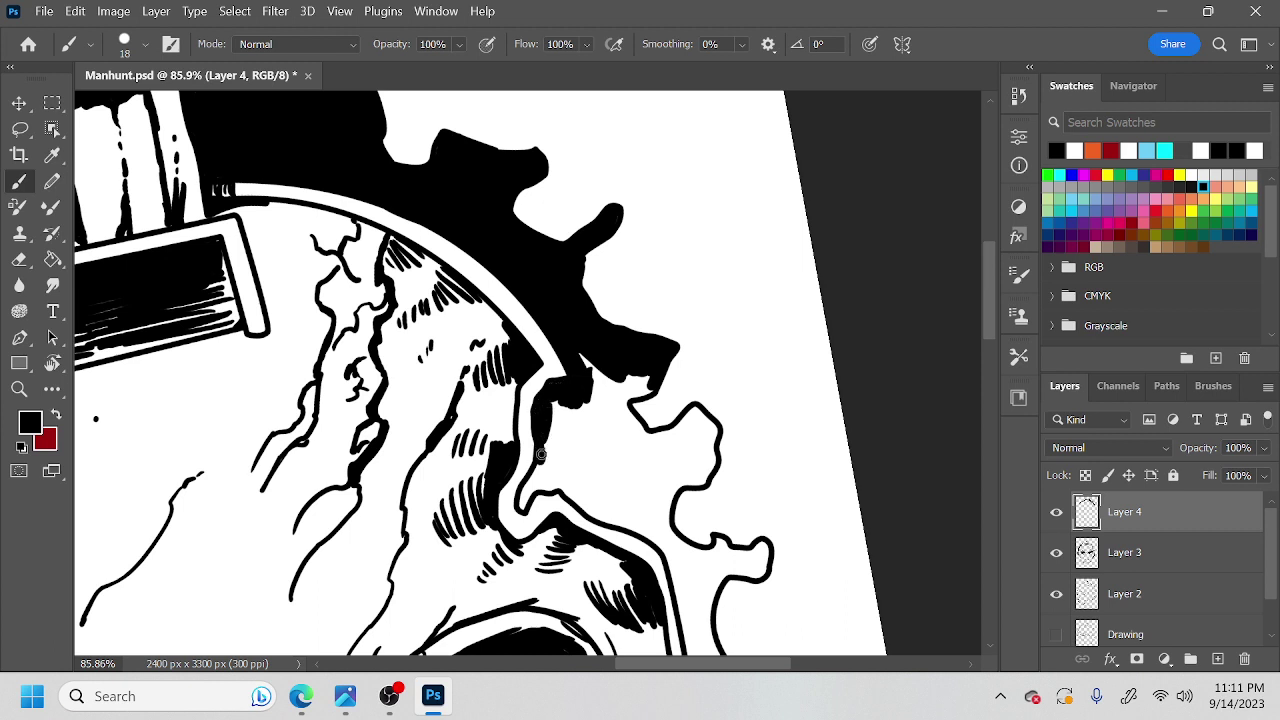
{"action": "mouse_move", "coordinate": [527, 489]}
{"action": "left_mouse_down"}
{"action": "mouse_move", "coordinate": [549, 458]}
{"action": "mouse_move", "coordinate": [557, 399]}
{"action": "left_mouse_up"}
{"action": "left_click_drag", "start_coordinate": [555, 482], "coordinate": [565, 418]}
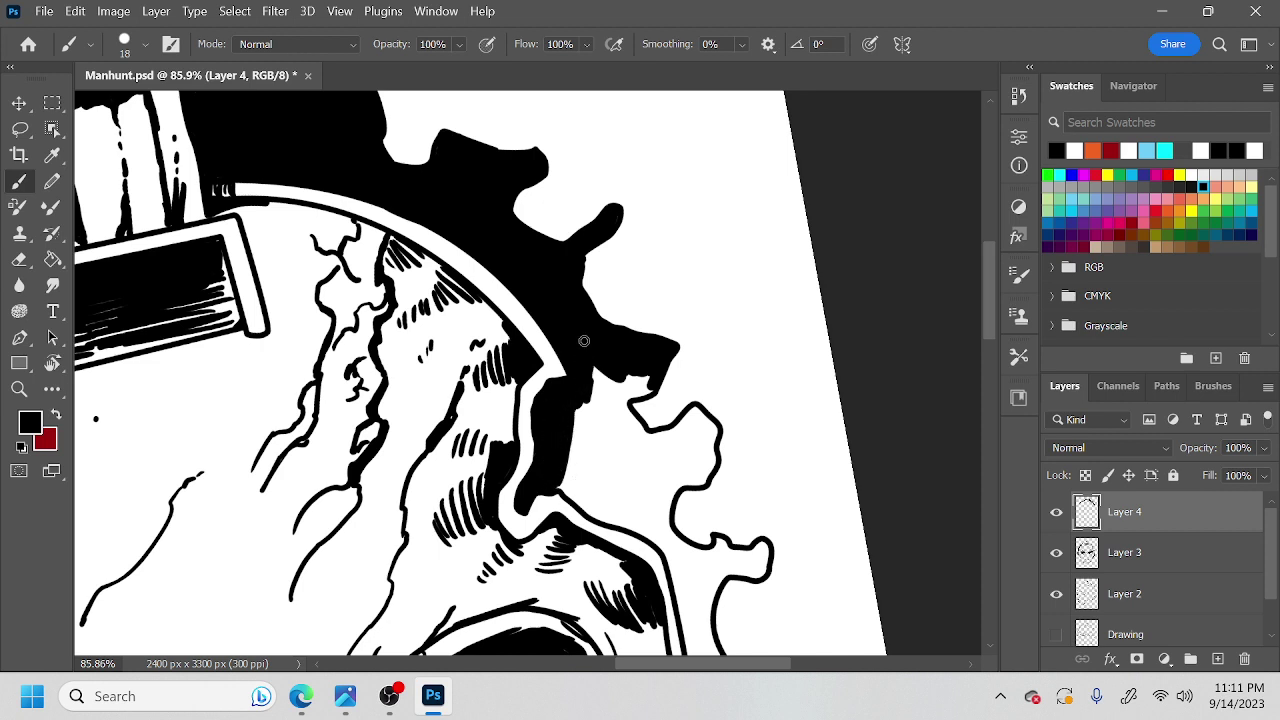
{"action": "mouse_move", "coordinate": [636, 396]}
{"action": "left_mouse_down"}
{"action": "mouse_move", "coordinate": [602, 418]}
{"action": "mouse_move", "coordinate": [596, 370]}
{"action": "mouse_move", "coordinate": [568, 456]}
{"action": "mouse_move", "coordinate": [583, 441]}
{"action": "mouse_move", "coordinate": [560, 474]}
{"action": "mouse_move", "coordinate": [589, 512]}
{"action": "mouse_move", "coordinate": [577, 443]}
{"action": "mouse_move", "coordinate": [604, 407]}
{"action": "mouse_move", "coordinate": [607, 450]}
{"action": "mouse_move", "coordinate": [624, 466]}
{"action": "mouse_move", "coordinate": [633, 455]}
{"action": "mouse_move", "coordinate": [621, 401]}
{"action": "mouse_move", "coordinate": [650, 391]}
{"action": "mouse_move", "coordinate": [677, 271]}
{"action": "mouse_move", "coordinate": [731, 331]}
{"action": "mouse_move", "coordinate": [647, 434]}
{"action": "mouse_move", "coordinate": [660, 483]}
{"action": "mouse_move", "coordinate": [618, 510]}
{"action": "left_mouse_up"}
{"action": "key", "text": "r"}
{"action": "left_click_drag", "start_coordinate": [647, 357], "coordinate": [632, 390]}
{"action": "mouse_move", "coordinate": [612, 328]}
{"action": "left_mouse_down"}
{"action": "mouse_move", "coordinate": [620, 390]}
{"action": "mouse_move", "coordinate": [596, 332]}
{"action": "mouse_move", "coordinate": [581, 385]}
{"action": "mouse_move", "coordinate": [569, 371]}
{"action": "mouse_move", "coordinate": [583, 400]}
{"action": "mouse_move", "coordinate": [615, 375]}
{"action": "mouse_move", "coordinate": [627, 417]}
{"action": "mouse_move", "coordinate": [590, 429]}
{"action": "left_mouse_up"}
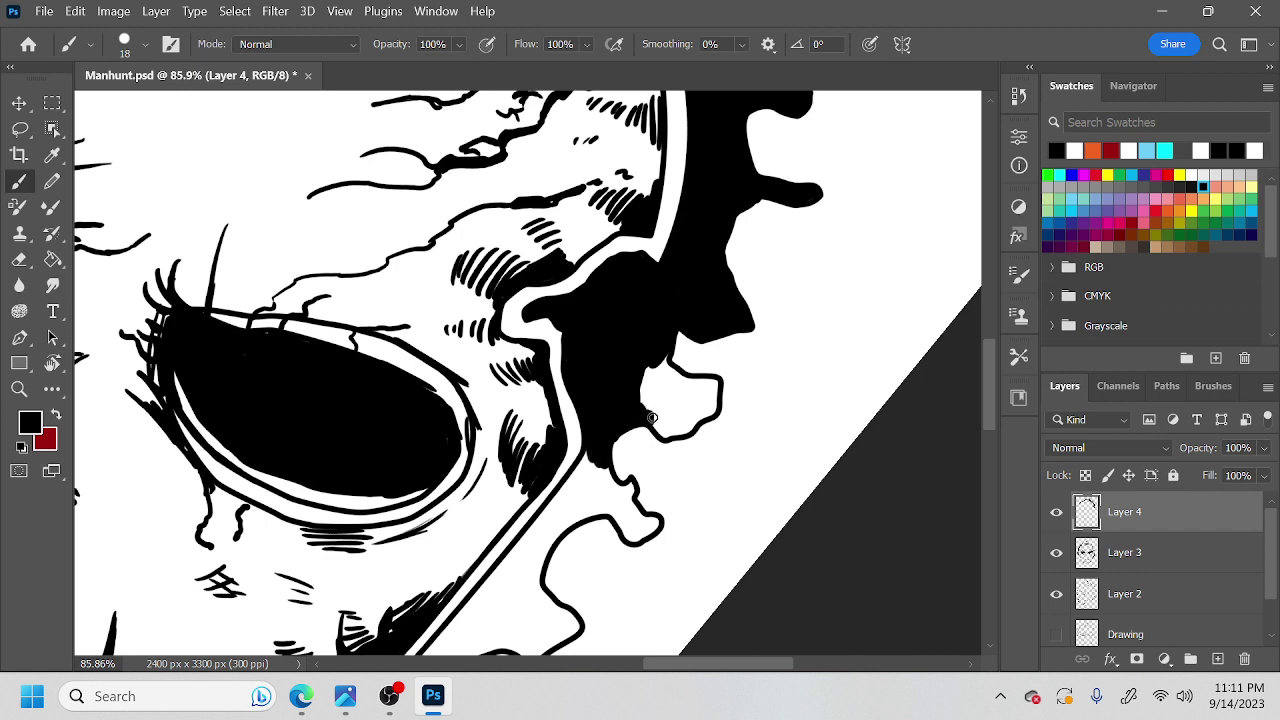
Fill the rounded drip beside the right eye with black and extend the shadow down along the straight rim.
{"action": "mouse_move", "coordinate": [659, 414]}
{"action": "left_mouse_down"}
{"action": "mouse_move", "coordinate": [693, 424]}
{"action": "mouse_move", "coordinate": [705, 400]}
{"action": "left_mouse_up"}
{"action": "mouse_move", "coordinate": [665, 351]}
{"action": "left_mouse_down"}
{"action": "mouse_move", "coordinate": [700, 384]}
{"action": "mouse_move", "coordinate": [680, 376]}
{"action": "mouse_move", "coordinate": [665, 406]}
{"action": "mouse_move", "coordinate": [669, 387]}
{"action": "mouse_move", "coordinate": [641, 374]}
{"action": "mouse_move", "coordinate": [647, 401]}
{"action": "mouse_move", "coordinate": [806, 169]}
{"action": "left_mouse_up"}
{"action": "mouse_move", "coordinate": [697, 288]}
{"action": "left_mouse_down"}
{"action": "mouse_move", "coordinate": [672, 320]}
{"action": "mouse_move", "coordinate": [717, 248]}
{"action": "mouse_move", "coordinate": [641, 384]}
{"action": "mouse_move", "coordinate": [670, 353]}
{"action": "mouse_move", "coordinate": [686, 330]}
{"action": "mouse_move", "coordinate": [613, 396]}
{"action": "mouse_move", "coordinate": [655, 338]}
{"action": "left_mouse_up"}
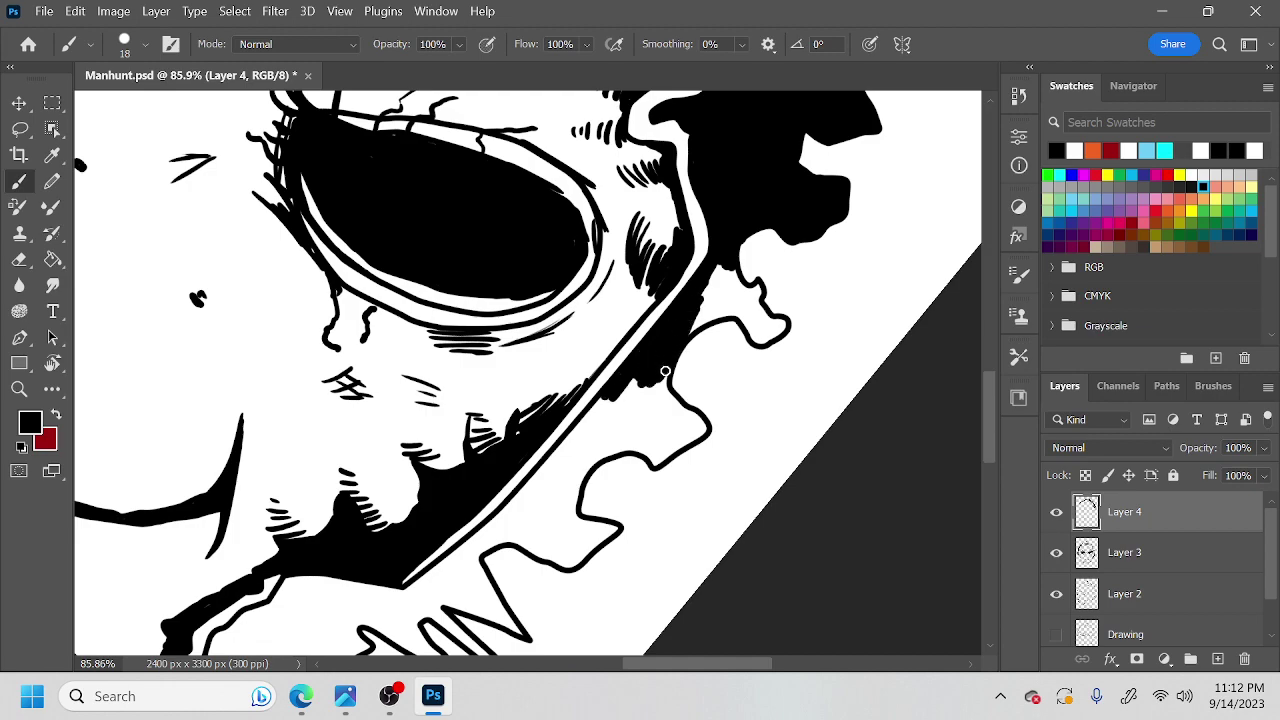
{"action": "key", "text": "r"}
{"action": "mouse_move", "coordinate": [718, 388]}
{"action": "left_mouse_down"}
{"action": "mouse_move", "coordinate": [754, 251]}
{"action": "mouse_move", "coordinate": [420, 163]}
{"action": "mouse_move", "coordinate": [402, 178]}
{"action": "left_mouse_up"}
{"action": "key", "text": "space"}
{"action": "left_click_drag", "start_coordinate": [594, 398], "coordinate": [709, 467]}
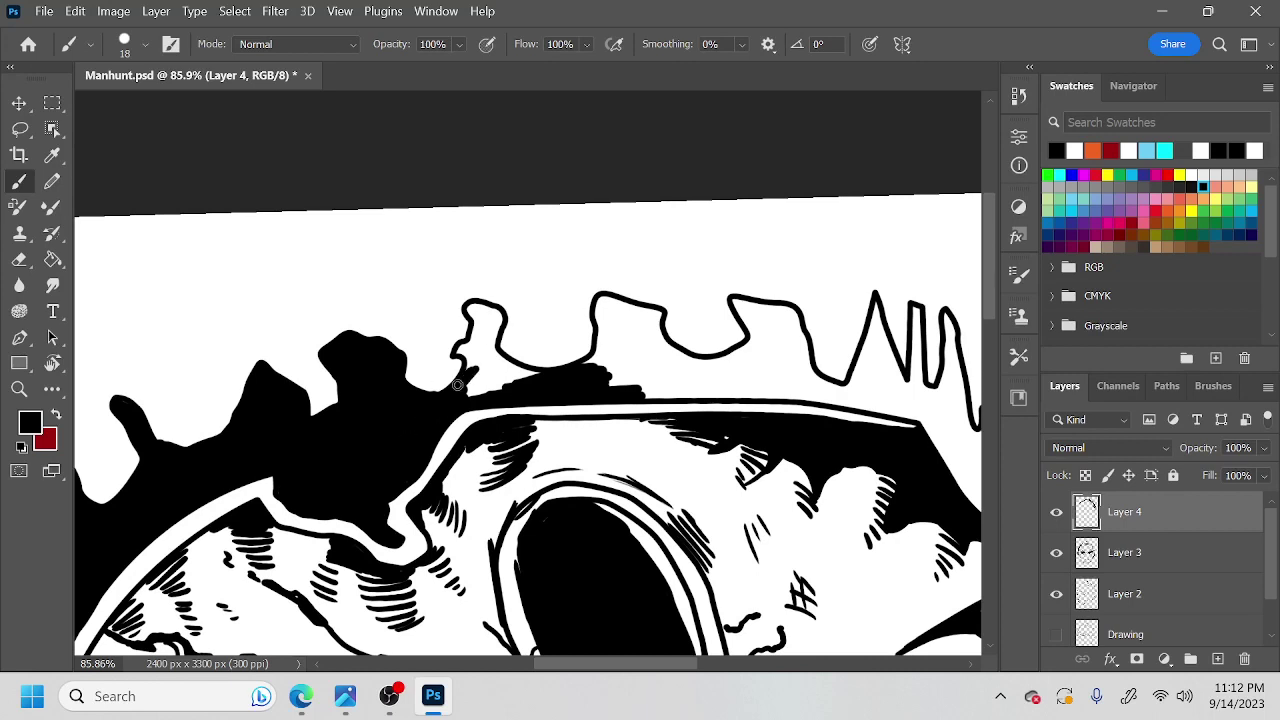
Blacken the narrow drip and the following wavy drips along the border beside the right cheek.
{"action": "left_click_drag", "start_coordinate": [461, 347], "coordinate": [486, 392]}
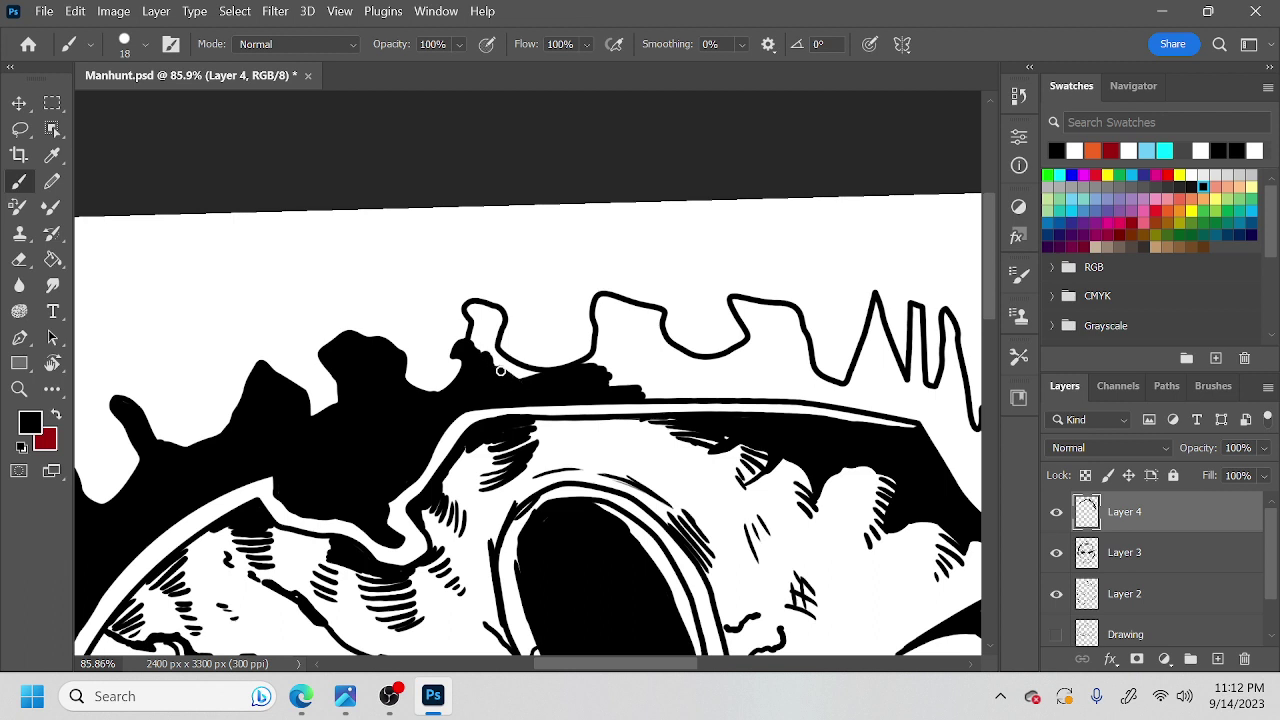
{"action": "mouse_move", "coordinate": [511, 368]}
{"action": "left_mouse_down"}
{"action": "mouse_move", "coordinate": [476, 334]}
{"action": "mouse_move", "coordinate": [548, 299]}
{"action": "mouse_move", "coordinate": [590, 330]}
{"action": "left_mouse_up"}
{"action": "key", "text": "r"}
{"action": "key", "text": "space"}
{"action": "mouse_move", "coordinate": [583, 383]}
{"action": "left_mouse_down"}
{"action": "mouse_move", "coordinate": [579, 344]}
{"action": "mouse_move", "coordinate": [584, 411]}
{"action": "mouse_move", "coordinate": [588, 387]}
{"action": "mouse_move", "coordinate": [565, 365]}
{"action": "mouse_move", "coordinate": [570, 401]}
{"action": "mouse_move", "coordinate": [548, 373]}
{"action": "mouse_move", "coordinate": [549, 398]}
{"action": "mouse_move", "coordinate": [536, 328]}
{"action": "mouse_move", "coordinate": [562, 357]}
{"action": "mouse_move", "coordinate": [552, 317]}
{"action": "mouse_move", "coordinate": [610, 299]}
{"action": "mouse_move", "coordinate": [623, 356]}
{"action": "mouse_move", "coordinate": [597, 372]}
{"action": "left_mouse_up"}
{"action": "mouse_move", "coordinate": [610, 327]}
{"action": "left_mouse_down"}
{"action": "mouse_move", "coordinate": [595, 363]}
{"action": "mouse_move", "coordinate": [607, 352]}
{"action": "mouse_move", "coordinate": [596, 306]}
{"action": "mouse_move", "coordinate": [568, 338]}
{"action": "mouse_move", "coordinate": [565, 326]}
{"action": "mouse_move", "coordinate": [579, 370]}
{"action": "mouse_move", "coordinate": [648, 341]}
{"action": "mouse_move", "coordinate": [635, 320]}
{"action": "mouse_move", "coordinate": [626, 329]}
{"action": "mouse_move", "coordinate": [631, 307]}
{"action": "mouse_move", "coordinate": [611, 342]}
{"action": "mouse_move", "coordinate": [564, 295]}
{"action": "mouse_move", "coordinate": [574, 338]}
{"action": "mouse_move", "coordinate": [530, 280]}
{"action": "mouse_move", "coordinate": [600, 417]}
{"action": "mouse_move", "coordinate": [586, 428]}
{"action": "mouse_move", "coordinate": [580, 395]}
{"action": "mouse_move", "coordinate": [596, 447]}
{"action": "mouse_move", "coordinate": [585, 334]}
{"action": "mouse_move", "coordinate": [596, 410]}
{"action": "mouse_move", "coordinate": [624, 355]}
{"action": "mouse_move", "coordinate": [627, 374]}
{"action": "mouse_move", "coordinate": [652, 351]}
{"action": "mouse_move", "coordinate": [637, 297]}
{"action": "mouse_move", "coordinate": [623, 363]}
{"action": "mouse_move", "coordinate": [610, 336]}
{"action": "mouse_move", "coordinate": [593, 364]}
{"action": "left_mouse_up"}
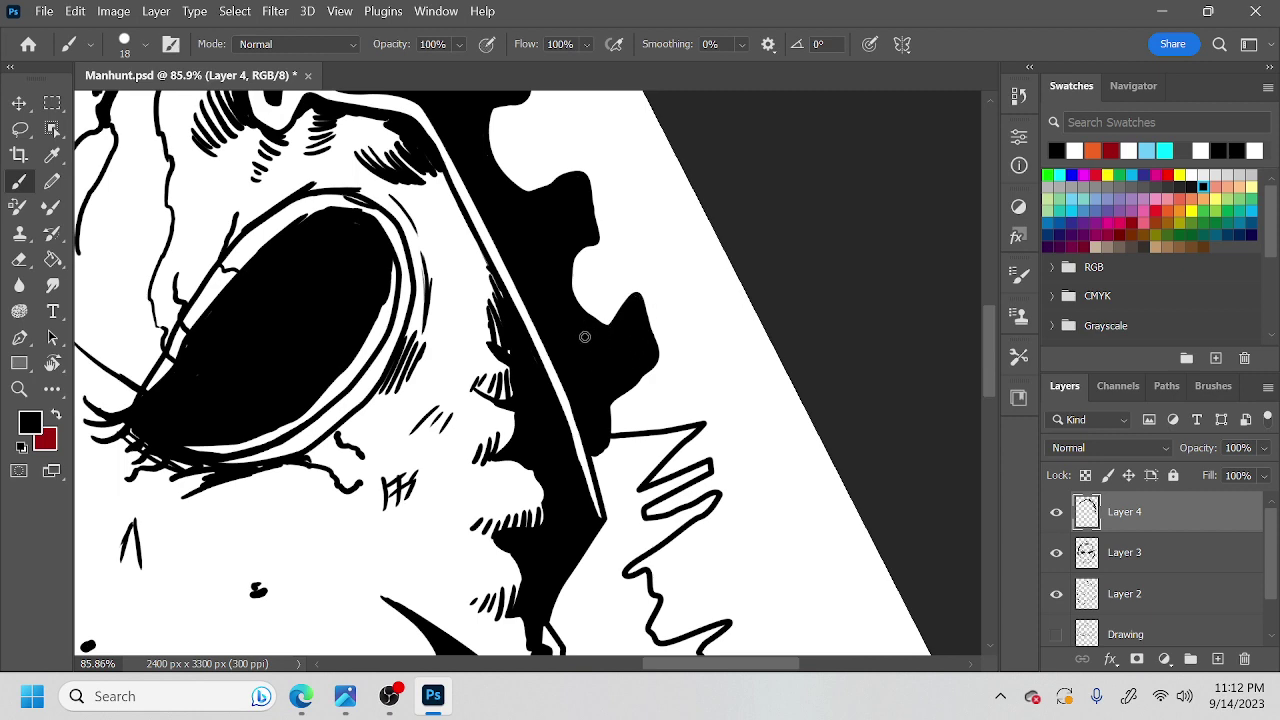
Fill the first pointed spikes of the border near the right cheek corner with black.
{"action": "scroll", "coordinate": [582, 328], "scroll_direction": "down", "scroll_amount": 4}
{"action": "mouse_move", "coordinate": [610, 320]}
{"action": "left_mouse_down"}
{"action": "mouse_move", "coordinate": [610, 359]}
{"action": "mouse_move", "coordinate": [597, 326]}
{"action": "mouse_move", "coordinate": [613, 411]}
{"action": "left_mouse_up"}
{"action": "left_click_drag", "start_coordinate": [611, 328], "coordinate": [618, 374]}
{"action": "key", "text": "r"}
{"action": "mouse_move", "coordinate": [709, 362]}
{"action": "left_mouse_down"}
{"action": "mouse_move", "coordinate": [603, 149]}
{"action": "mouse_move", "coordinate": [560, 152]}
{"action": "left_mouse_up"}
{"action": "key", "text": "space"}
{"action": "left_click_drag", "start_coordinate": [618, 258], "coordinate": [679, 345]}
{"action": "mouse_move", "coordinate": [580, 284]}
{"action": "left_mouse_down"}
{"action": "mouse_move", "coordinate": [597, 340]}
{"action": "mouse_move", "coordinate": [568, 290]}
{"action": "mouse_move", "coordinate": [557, 340]}
{"action": "mouse_move", "coordinate": [603, 340]}
{"action": "mouse_move", "coordinate": [612, 360]}
{"action": "mouse_move", "coordinate": [603, 272]}
{"action": "mouse_move", "coordinate": [615, 344]}
{"action": "mouse_move", "coordinate": [637, 357]}
{"action": "left_mouse_up"}
{"action": "key", "text": "r"}
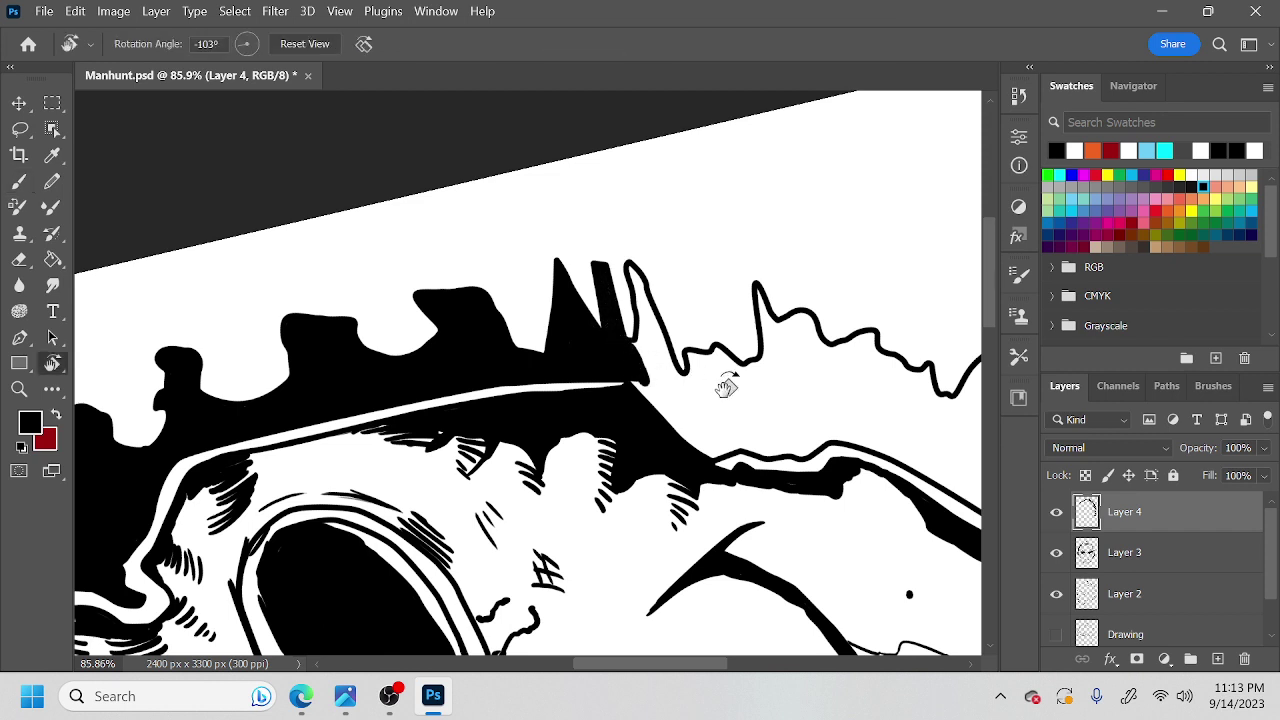
Paint the last long spike and the border area just past the right cheek corner black.
{"action": "key", "text": "b"}
{"action": "mouse_move", "coordinate": [658, 402]}
{"action": "left_mouse_down"}
{"action": "mouse_move", "coordinate": [631, 372]}
{"action": "mouse_move", "coordinate": [676, 432]}
{"action": "mouse_move", "coordinate": [642, 373]}
{"action": "left_mouse_up"}
{"action": "mouse_move", "coordinate": [645, 322]}
{"action": "left_mouse_down"}
{"action": "mouse_move", "coordinate": [630, 268]}
{"action": "mouse_move", "coordinate": [660, 360]}
{"action": "mouse_move", "coordinate": [652, 380]}
{"action": "mouse_move", "coordinate": [668, 368]}
{"action": "mouse_move", "coordinate": [666, 398]}
{"action": "mouse_move", "coordinate": [694, 442]}
{"action": "left_mouse_up"}
{"action": "key", "text": "r"}
{"action": "mouse_move", "coordinate": [752, 404]}
{"action": "left_mouse_down"}
{"action": "mouse_move", "coordinate": [757, 446]}
{"action": "mouse_move", "coordinate": [684, 555]}
{"action": "left_mouse_up"}
{"action": "key", "text": "space"}
Lasso the border area alongside the lower right jaw, fill it with black and deselect.
{"action": "mouse_move", "coordinate": [694, 482]}
{"action": "left_mouse_down"}
{"action": "mouse_move", "coordinate": [640, 363]}
{"action": "mouse_move", "coordinate": [634, 260]}
{"action": "left_mouse_up"}
{"action": "key", "text": "ctrl+space"}
{"action": "left_click_drag", "start_coordinate": [728, 361], "coordinate": [706, 289]}
{"action": "key", "text": "space"}
{"action": "key", "text": "ctrl+space"}
{"action": "key", "text": "k"}
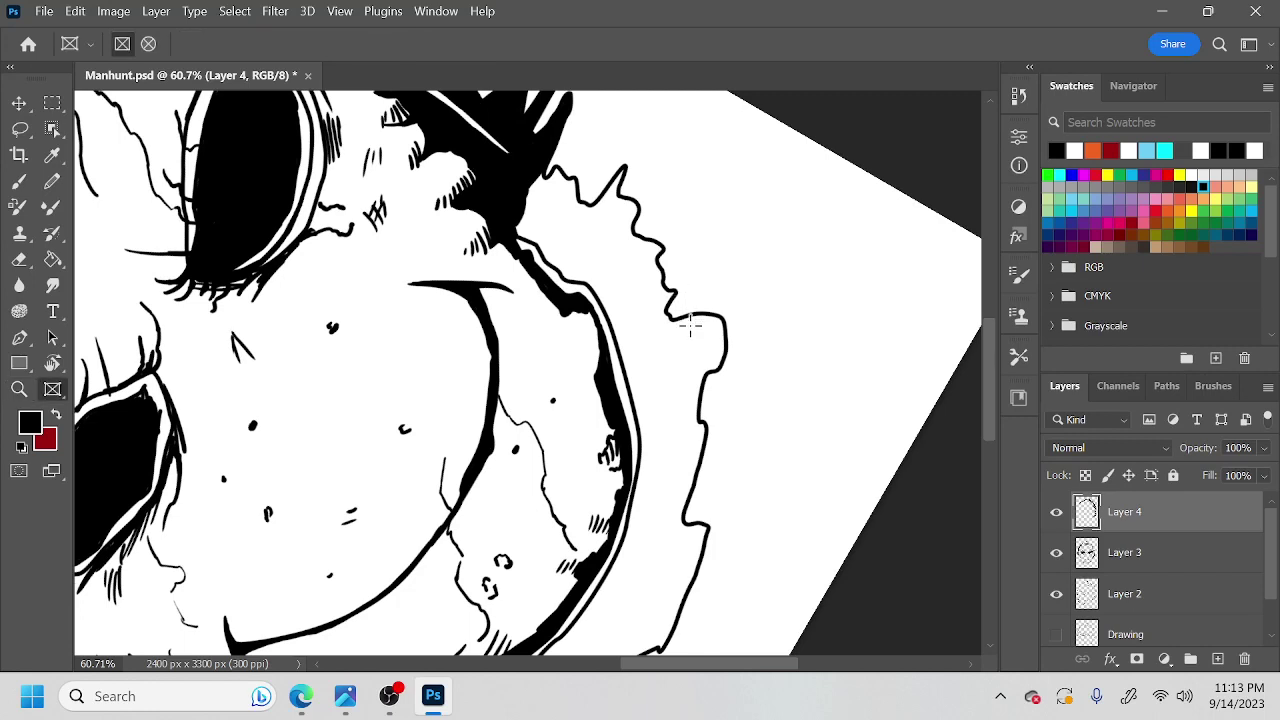
{"action": "key", "text": "l"}
{"action": "mouse_move", "coordinate": [520, 224]}
{"action": "left_mouse_down"}
{"action": "mouse_move", "coordinate": [611, 303]}
{"action": "mouse_move", "coordinate": [651, 425]}
{"action": "mouse_move", "coordinate": [644, 510]}
{"action": "mouse_move", "coordinate": [582, 650]}
{"action": "mouse_move", "coordinate": [658, 642]}
{"action": "mouse_move", "coordinate": [692, 556]}
{"action": "mouse_move", "coordinate": [684, 508]}
{"action": "mouse_move", "coordinate": [710, 345]}
{"action": "mouse_move", "coordinate": [659, 304]}
{"action": "mouse_move", "coordinate": [630, 228]}
{"action": "mouse_move", "coordinate": [540, 192]}
{"action": "left_mouse_up"}
{"action": "key", "text": "g"}
{"action": "left_click", "coordinate": [623, 264]}
{"action": "key", "text": "l"}
{"action": "key", "text": "ctrl+d"}
Brush black over the gap between the jaw border fill, the rim and the cheek spikes.
{"action": "key", "text": "z"}
{"action": "left_click_drag", "start_coordinate": [588, 246], "coordinate": [632, 256]}
{"action": "key", "text": "space"}
{"action": "left_click_drag", "start_coordinate": [632, 258], "coordinate": [636, 306]}
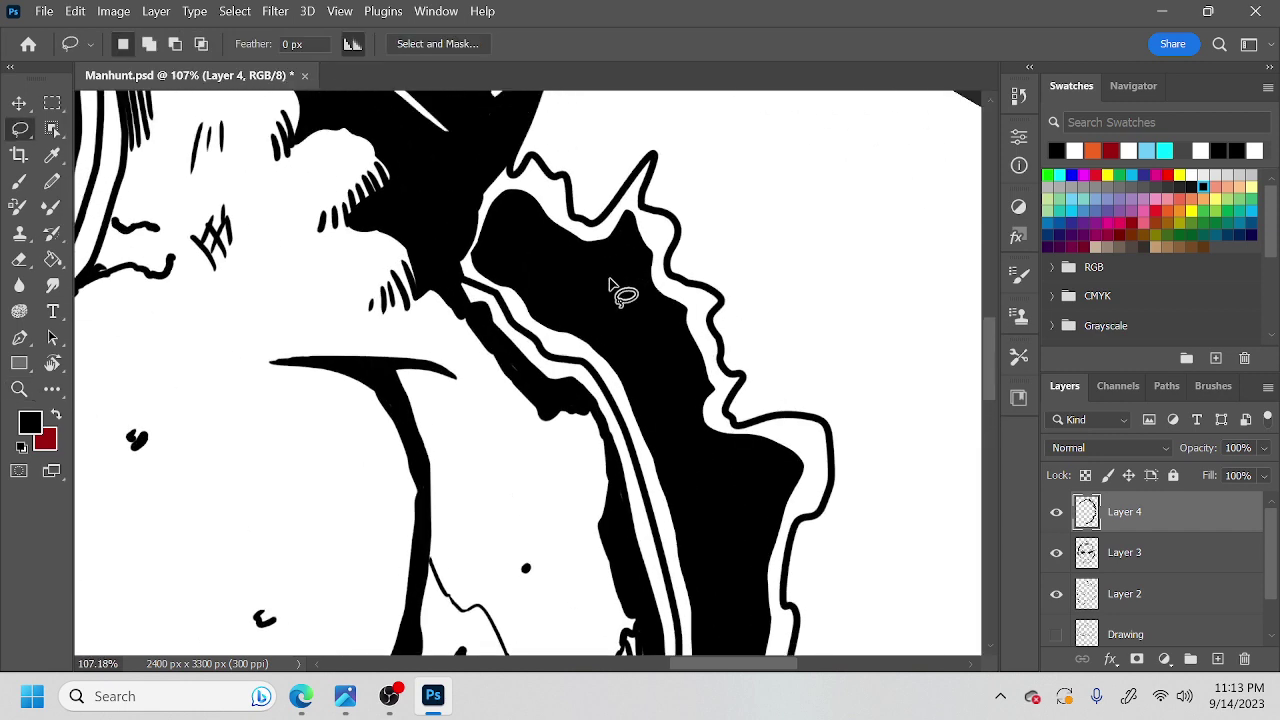
{"action": "key", "text": "b"}
{"action": "mouse_move", "coordinate": [476, 240]}
{"action": "left_mouse_down"}
{"action": "mouse_move", "coordinate": [466, 271]}
{"action": "mouse_move", "coordinate": [489, 269]}
{"action": "mouse_move", "coordinate": [520, 322]}
{"action": "left_mouse_up"}
{"action": "mouse_move", "coordinate": [507, 271]}
{"action": "left_mouse_down"}
{"action": "mouse_move", "coordinate": [486, 217]}
{"action": "mouse_move", "coordinate": [503, 163]}
{"action": "mouse_move", "coordinate": [503, 180]}
{"action": "left_mouse_up"}
{"action": "key", "text": "r"}
{"action": "left_click_drag", "start_coordinate": [645, 325], "coordinate": [429, 266]}
Extend the jaw border's black to its jagged outline below the cheek spikes and into the thin pointed spike.
{"action": "key", "text": "b"}
{"action": "mouse_move", "coordinate": [440, 517]}
{"action": "left_mouse_down"}
{"action": "mouse_move", "coordinate": [563, 526]}
{"action": "mouse_move", "coordinate": [602, 546]}
{"action": "left_mouse_up"}
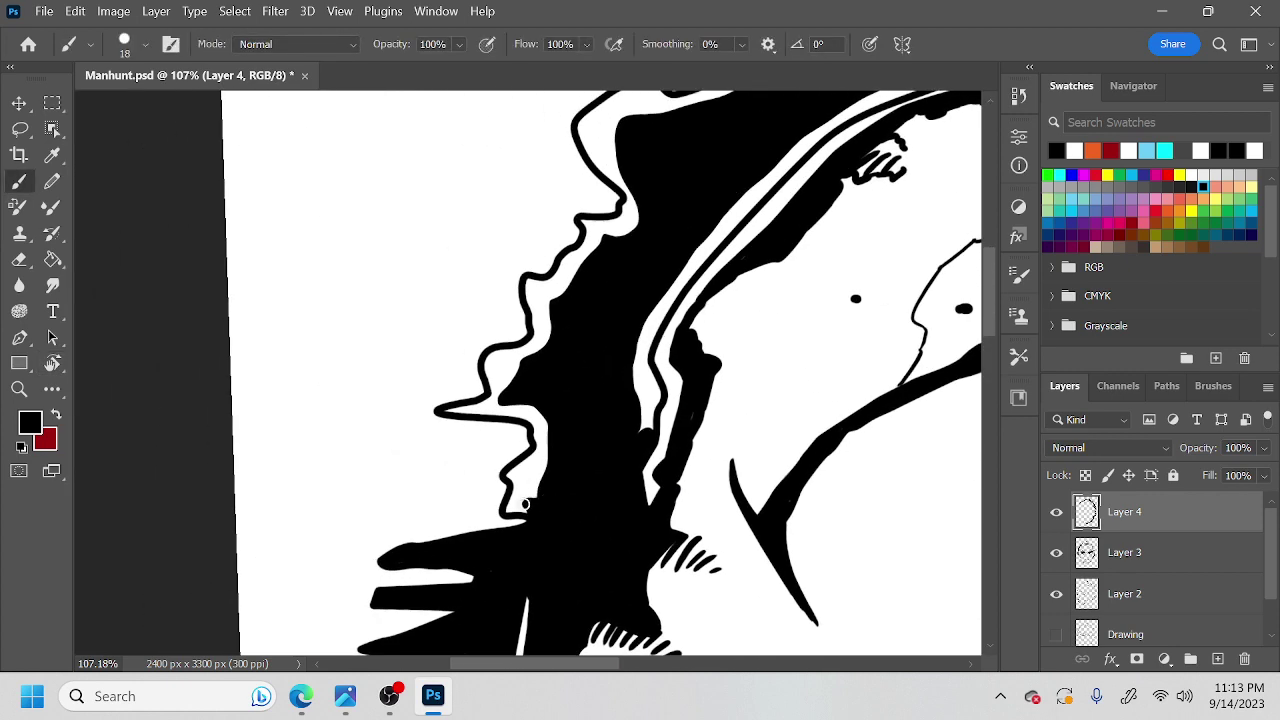
{"action": "left_click_drag", "start_coordinate": [523, 509], "coordinate": [544, 414]}
{"action": "key", "text": "r"}
{"action": "mouse_move", "coordinate": [616, 475]}
{"action": "left_mouse_down"}
{"action": "mouse_move", "coordinate": [608, 277]}
{"action": "mouse_move", "coordinate": [561, 335]}
{"action": "left_mouse_up"}
{"action": "key", "text": "b"}
{"action": "left_click_drag", "start_coordinate": [595, 415], "coordinate": [568, 372]}
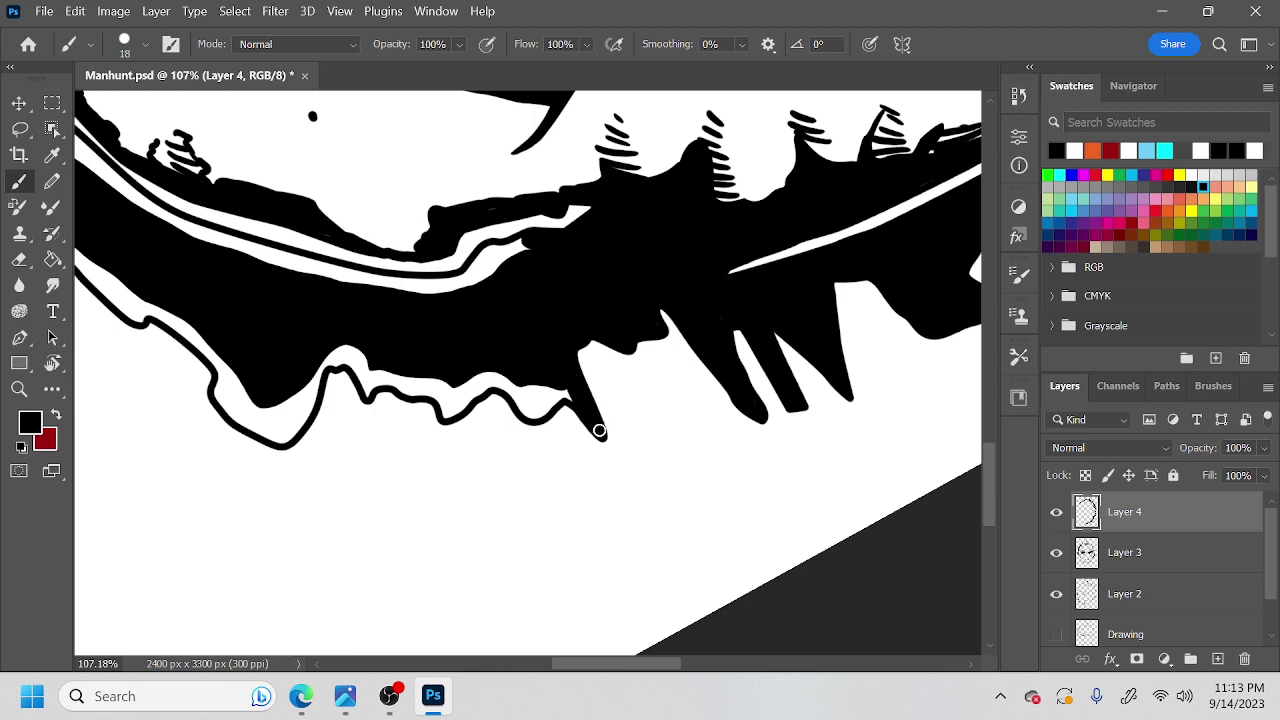
Blacken the remaining white edge inside the wavy outline from the thin spike to the large rounded bulge.
{"action": "key", "text": "r"}
{"action": "left_click_drag", "start_coordinate": [640, 400], "coordinate": [562, 474]}
{"action": "key", "text": "b"}
{"action": "mouse_move", "coordinate": [514, 383]}
{"action": "left_mouse_down"}
{"action": "mouse_move", "coordinate": [493, 404]}
{"action": "mouse_move", "coordinate": [503, 394]}
{"action": "mouse_move", "coordinate": [520, 417]}
{"action": "mouse_move", "coordinate": [508, 340]}
{"action": "mouse_move", "coordinate": [563, 437]}
{"action": "mouse_move", "coordinate": [621, 341]}
{"action": "left_mouse_up"}
{"action": "key", "text": "r"}
{"action": "key", "text": "b"}
{"action": "left_click_drag", "start_coordinate": [615, 336], "coordinate": [637, 421]}
{"action": "left_click_drag", "start_coordinate": [519, 383], "coordinate": [501, 389]}
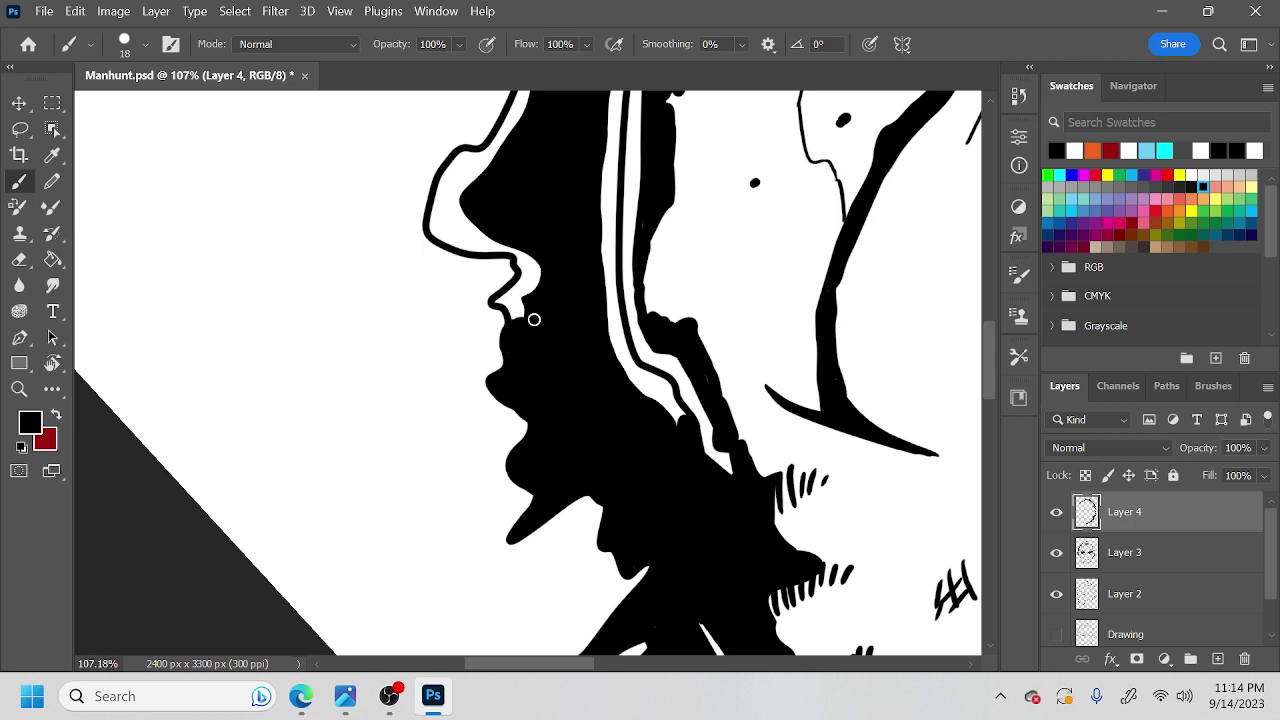
{"action": "left_click_drag", "start_coordinate": [507, 295], "coordinate": [523, 302]}
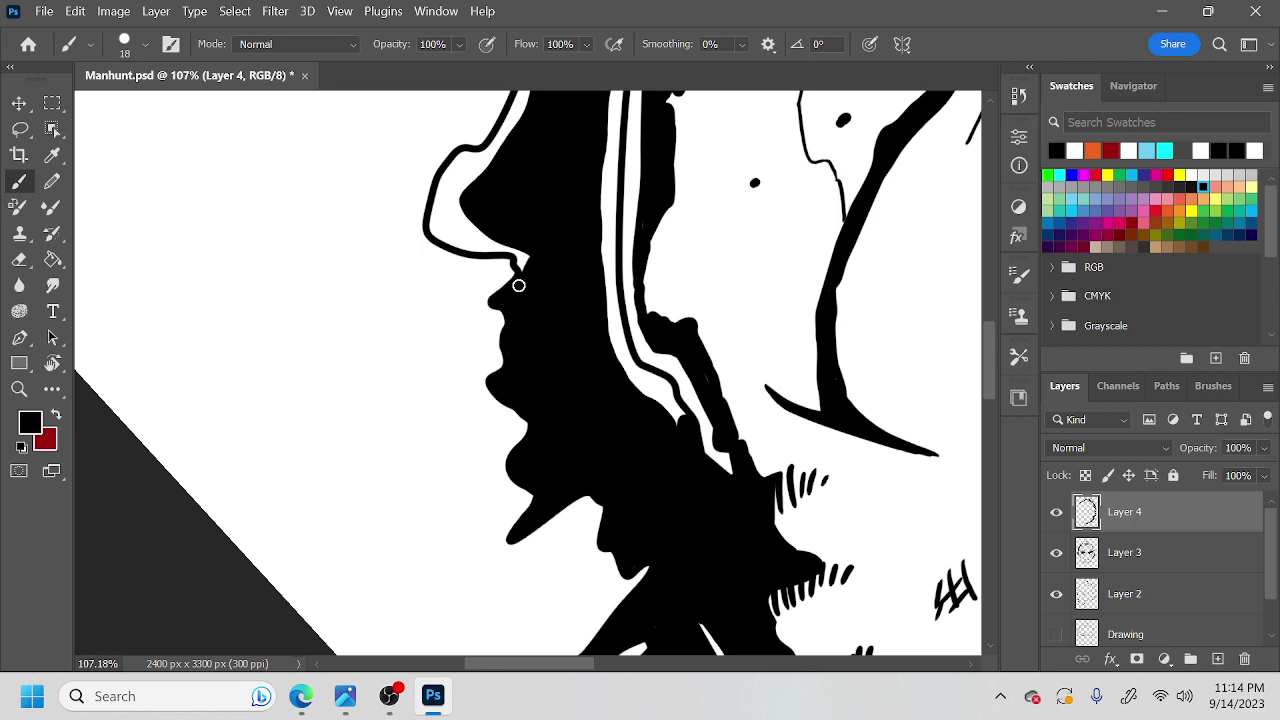
Fill the gap along the jaw rim, the large rounded bulge and the outline strip beyond it with black.
{"action": "left_click_drag", "start_coordinate": [591, 258], "coordinate": [616, 370]}
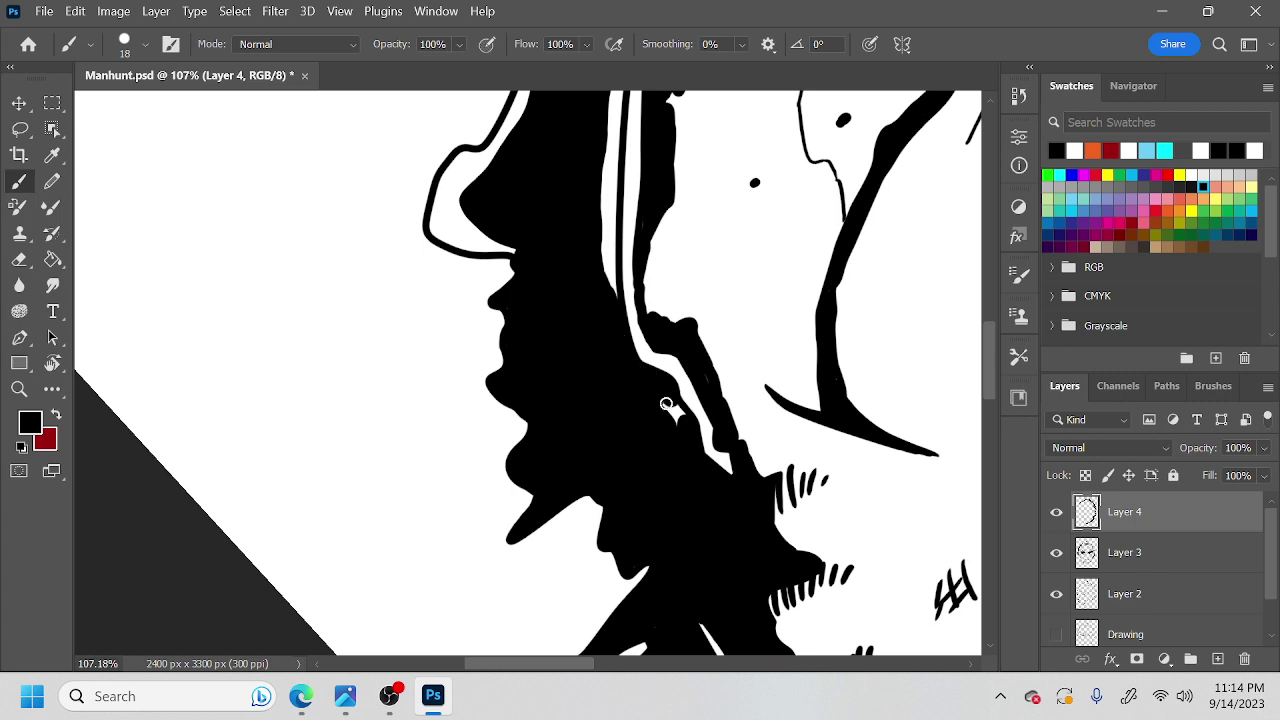
{"action": "mouse_move", "coordinate": [636, 288]}
{"action": "left_mouse_down"}
{"action": "mouse_move", "coordinate": [608, 491]}
{"action": "mouse_move", "coordinate": [510, 375]}
{"action": "left_mouse_up"}
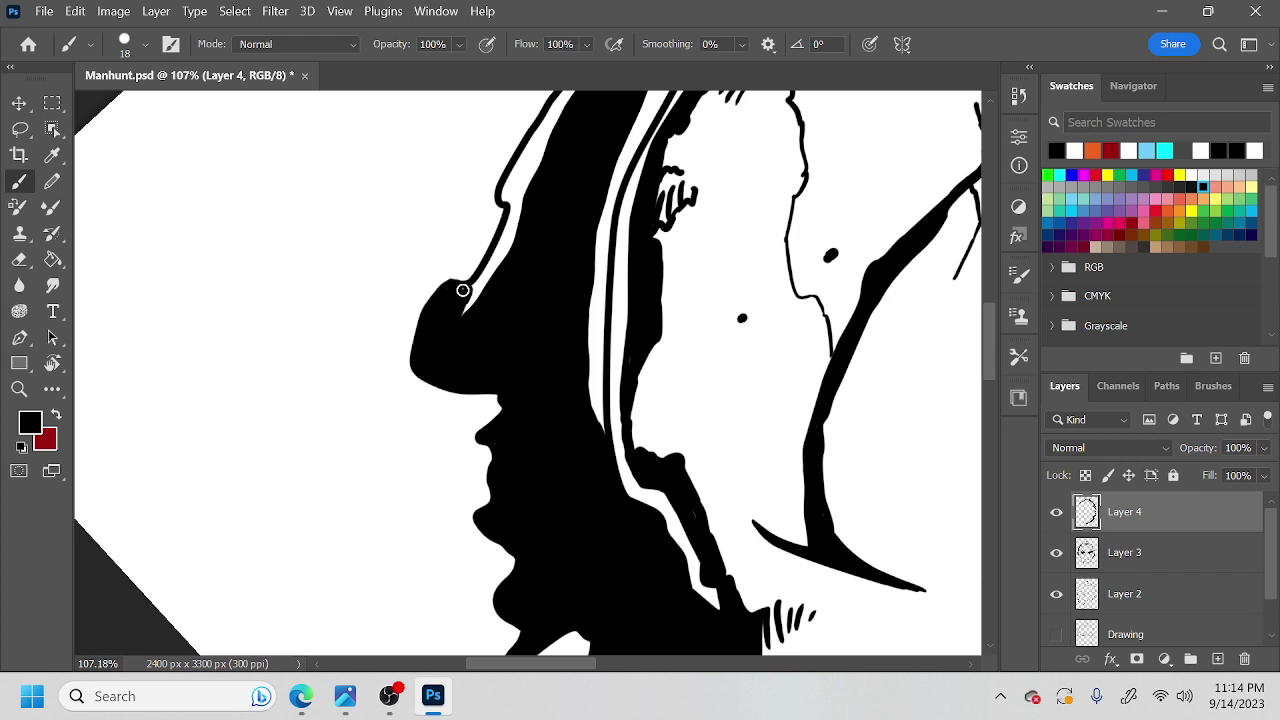
{"action": "mouse_move", "coordinate": [508, 214]}
{"action": "left_mouse_down"}
{"action": "mouse_move", "coordinate": [486, 386]}
{"action": "mouse_move", "coordinate": [485, 372]}
{"action": "left_mouse_up"}
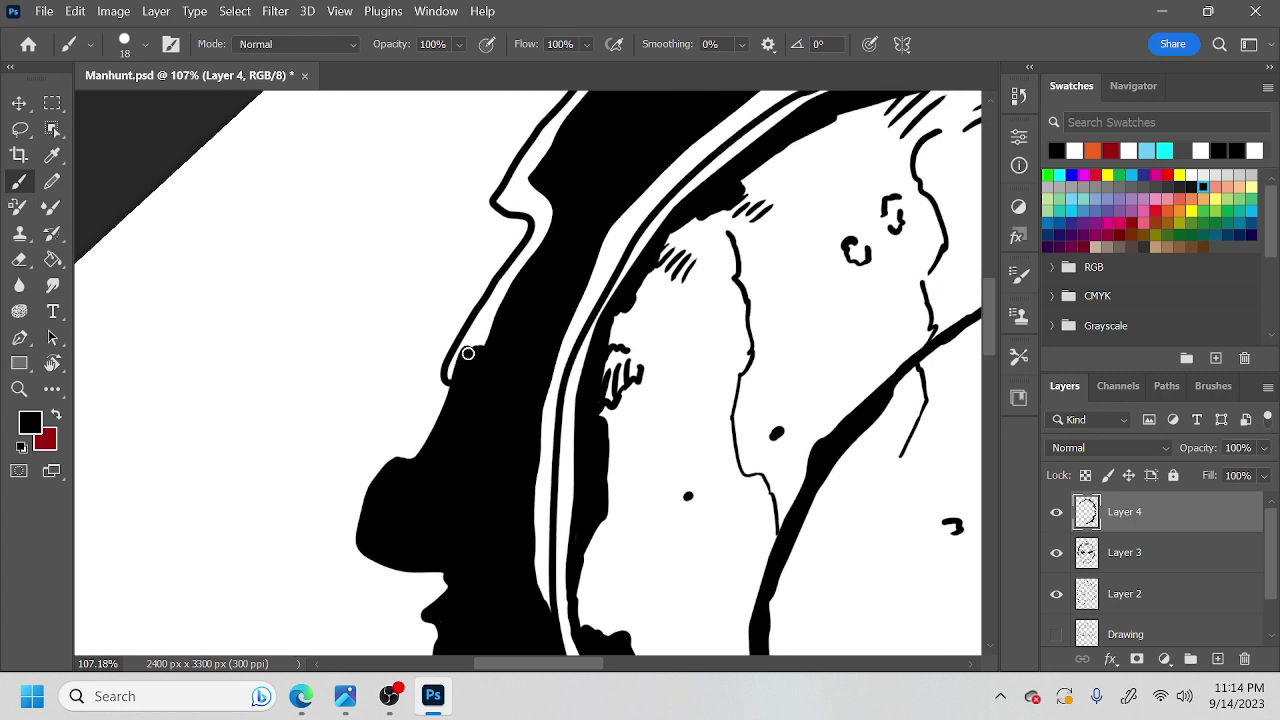
{"action": "mouse_move", "coordinate": [470, 345]}
{"action": "left_mouse_down"}
{"action": "mouse_move", "coordinate": [520, 274]}
{"action": "mouse_move", "coordinate": [496, 297]}
{"action": "left_mouse_up"}
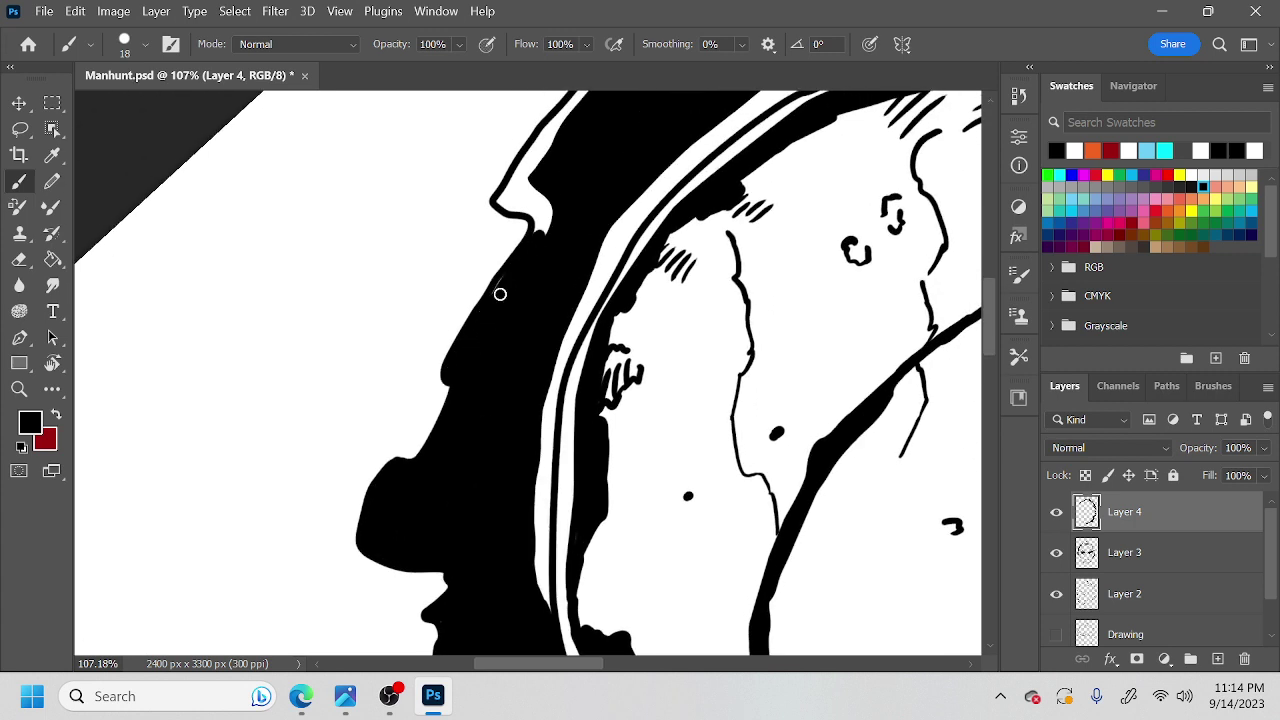
{"action": "left_click_drag", "start_coordinate": [524, 251], "coordinate": [491, 394]}
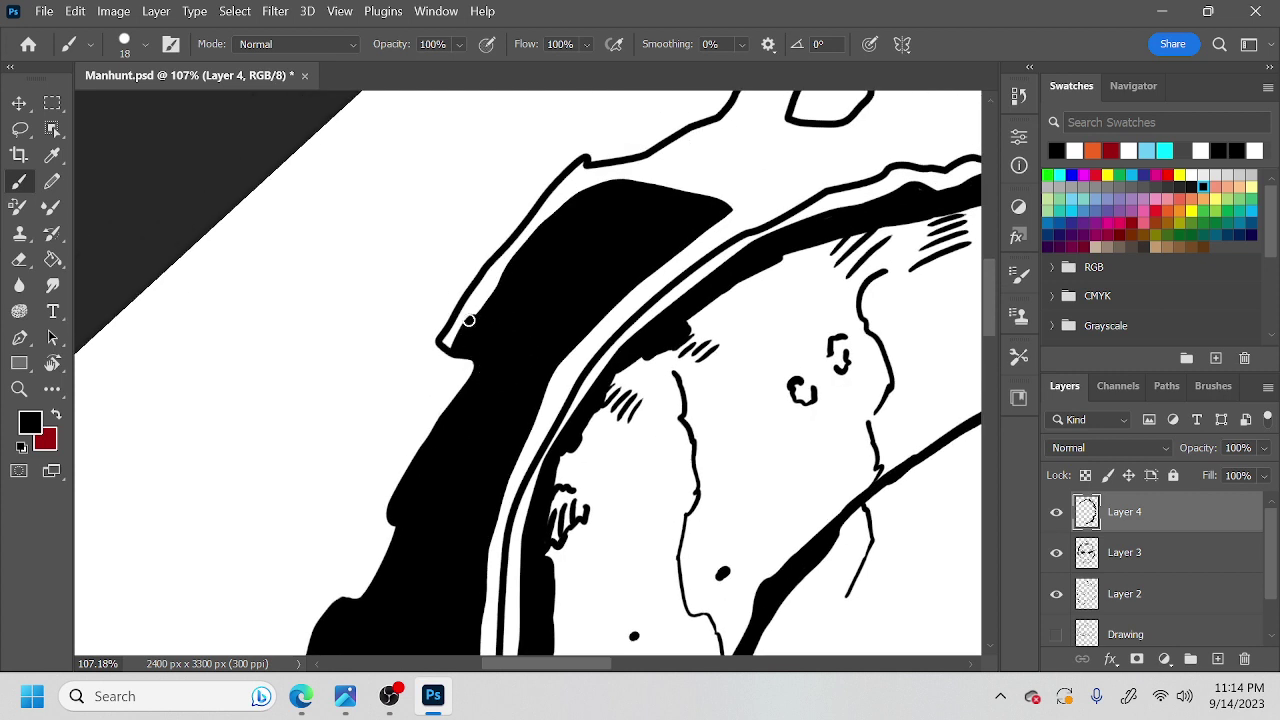
Fill the white edge inside the border's outer outline and the narrow gap along the jaw rim with black.
{"action": "left_click_drag", "start_coordinate": [449, 336], "coordinate": [552, 200]}
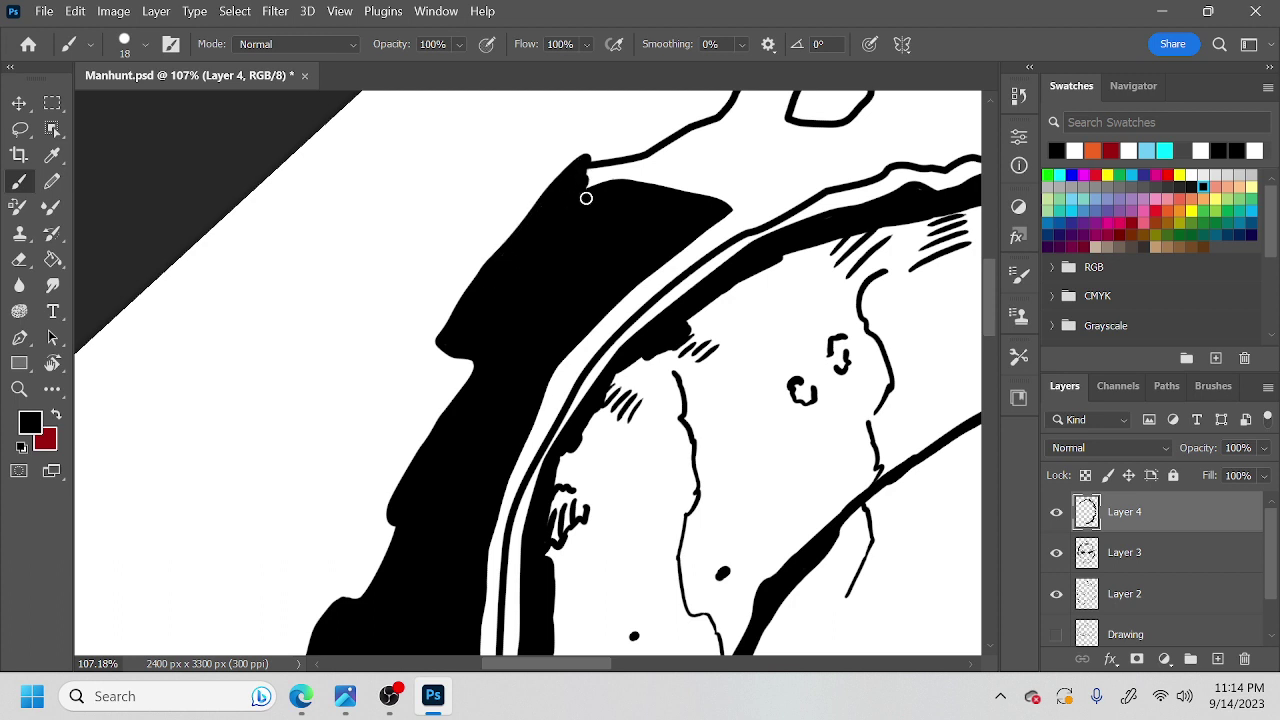
{"action": "mouse_move", "coordinate": [518, 428]}
{"action": "left_mouse_down"}
{"action": "mouse_move", "coordinate": [586, 349]}
{"action": "mouse_move", "coordinate": [516, 462]}
{"action": "mouse_move", "coordinate": [647, 244]}
{"action": "mouse_move", "coordinate": [627, 276]}
{"action": "left_mouse_up"}
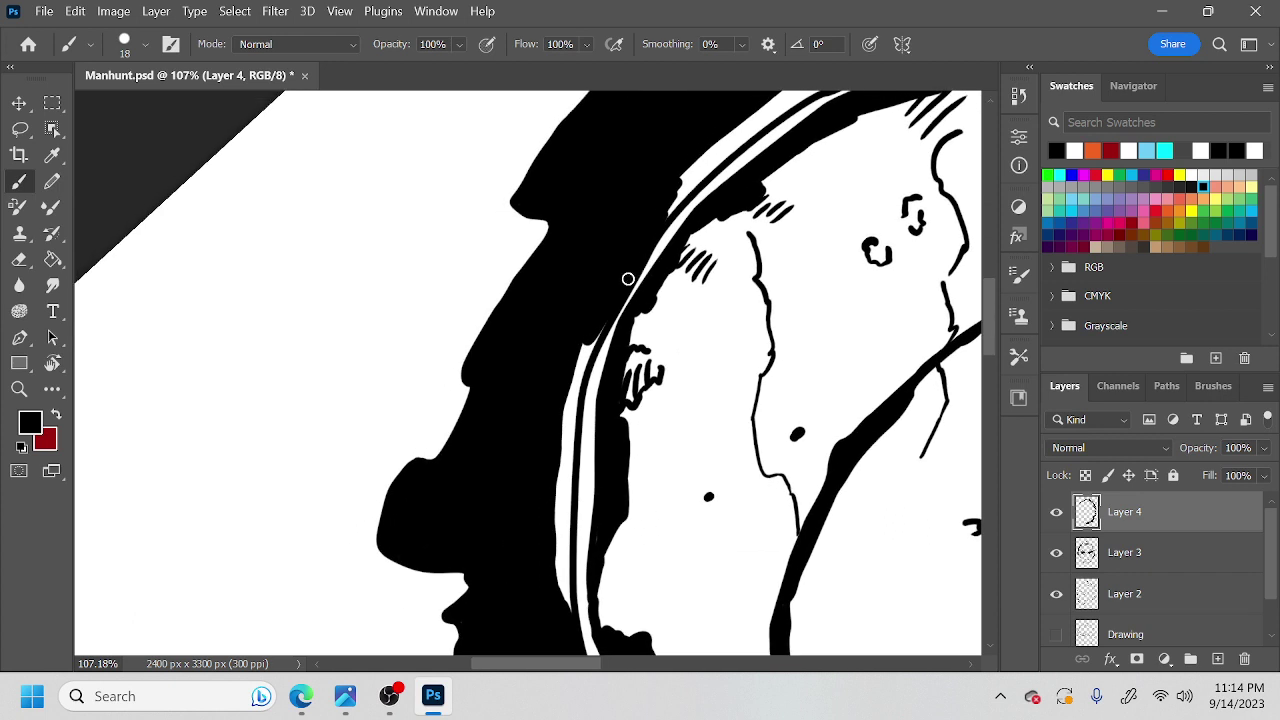
{"action": "left_click_drag", "start_coordinate": [596, 335], "coordinate": [560, 421]}
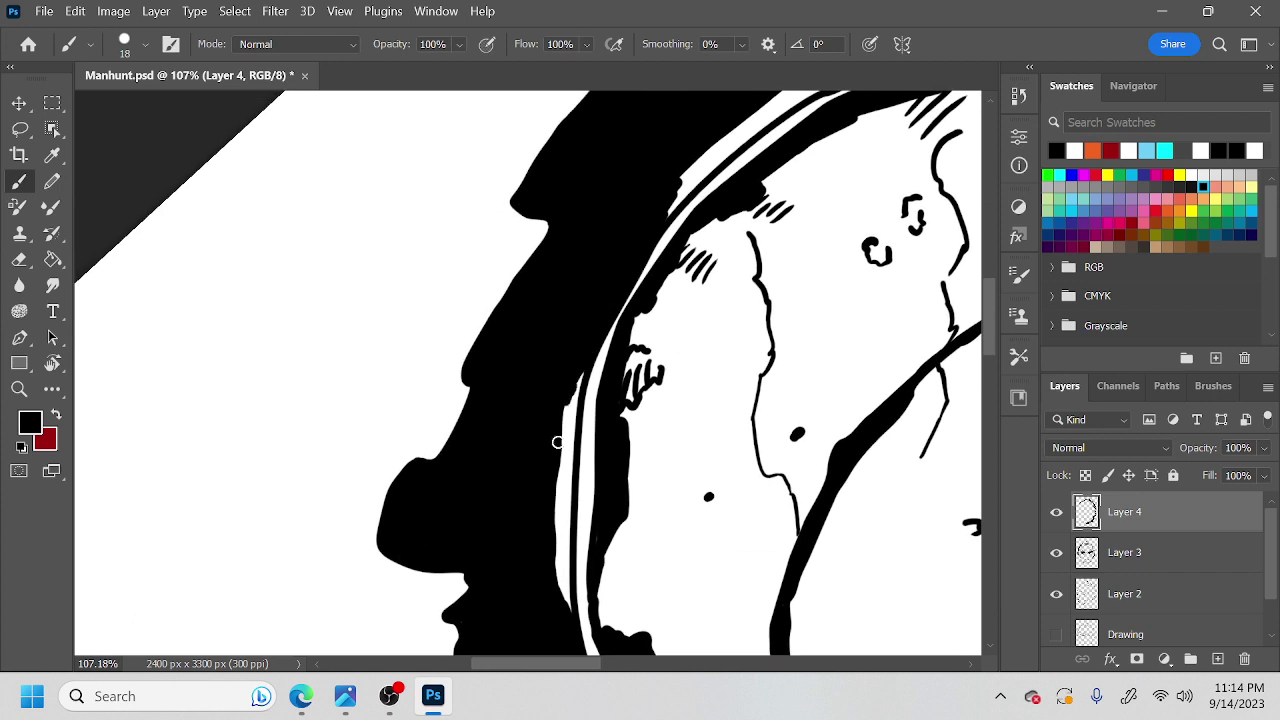
{"action": "left_click_drag", "start_coordinate": [590, 325], "coordinate": [617, 251]}
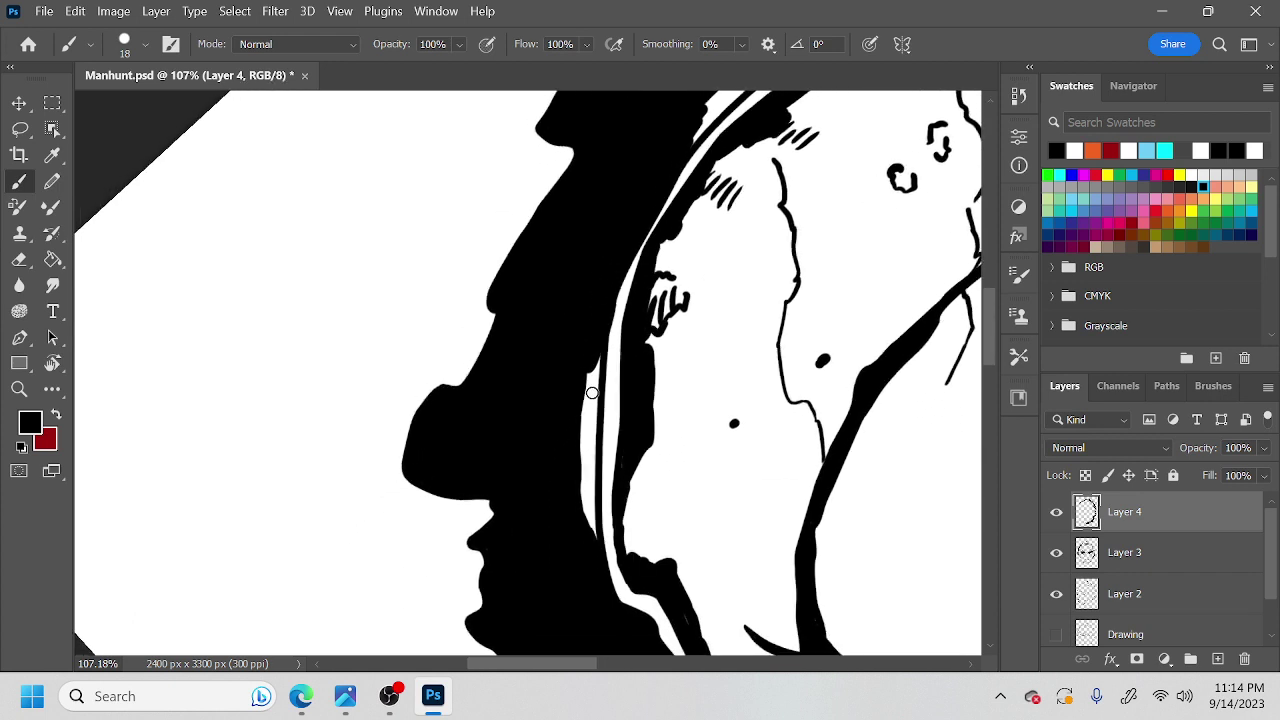
{"action": "mouse_move", "coordinate": [597, 360]}
{"action": "left_mouse_down"}
{"action": "mouse_move", "coordinate": [584, 431]}
{"action": "mouse_move", "coordinate": [591, 549]}
{"action": "left_mouse_up"}
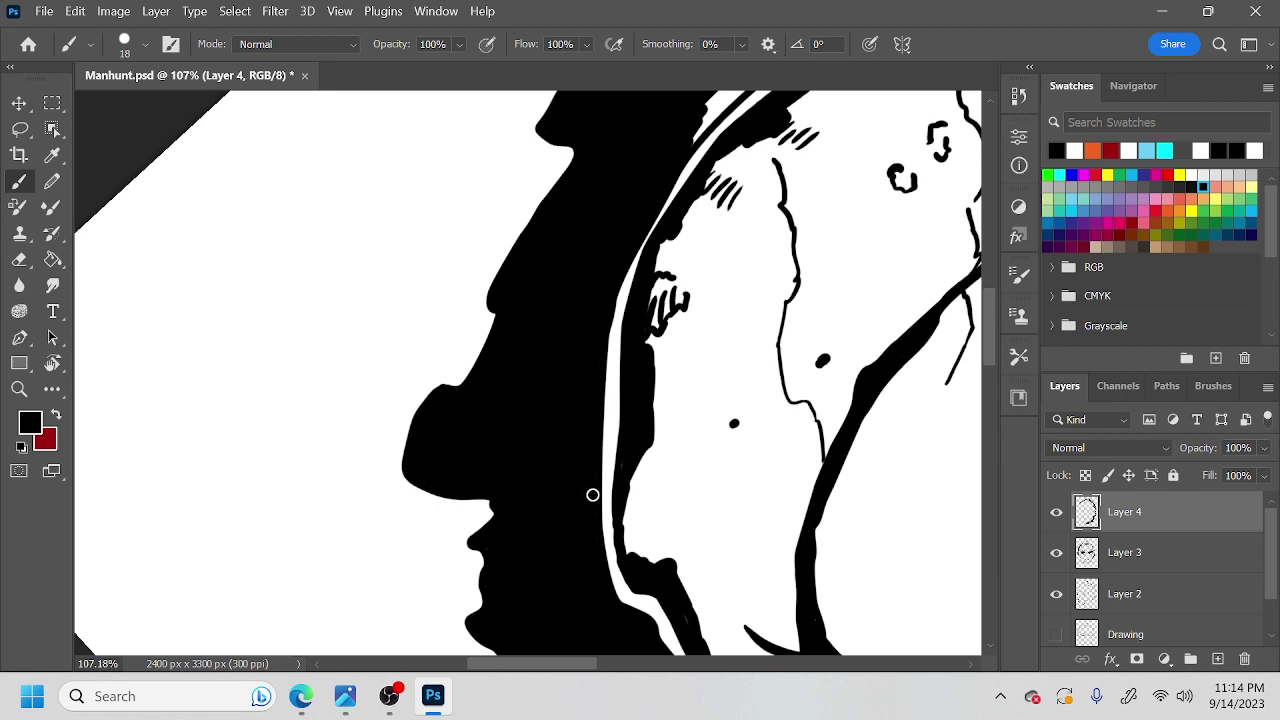
Extend the border's black from the finished jaw side down into the large rounded drip by the chin.
{"action": "left_click_drag", "start_coordinate": [739, 416], "coordinate": [680, 417]}
{"action": "left_click_drag", "start_coordinate": [832, 429], "coordinate": [562, 341]}
{"action": "key", "text": "r"}
{"action": "mouse_move", "coordinate": [430, 371]}
{"action": "left_mouse_down"}
{"action": "mouse_move", "coordinate": [462, 441]}
{"action": "mouse_move", "coordinate": [576, 447]}
{"action": "mouse_move", "coordinate": [567, 328]}
{"action": "left_mouse_up"}
{"action": "left_click_drag", "start_coordinate": [637, 375], "coordinate": [627, 316]}
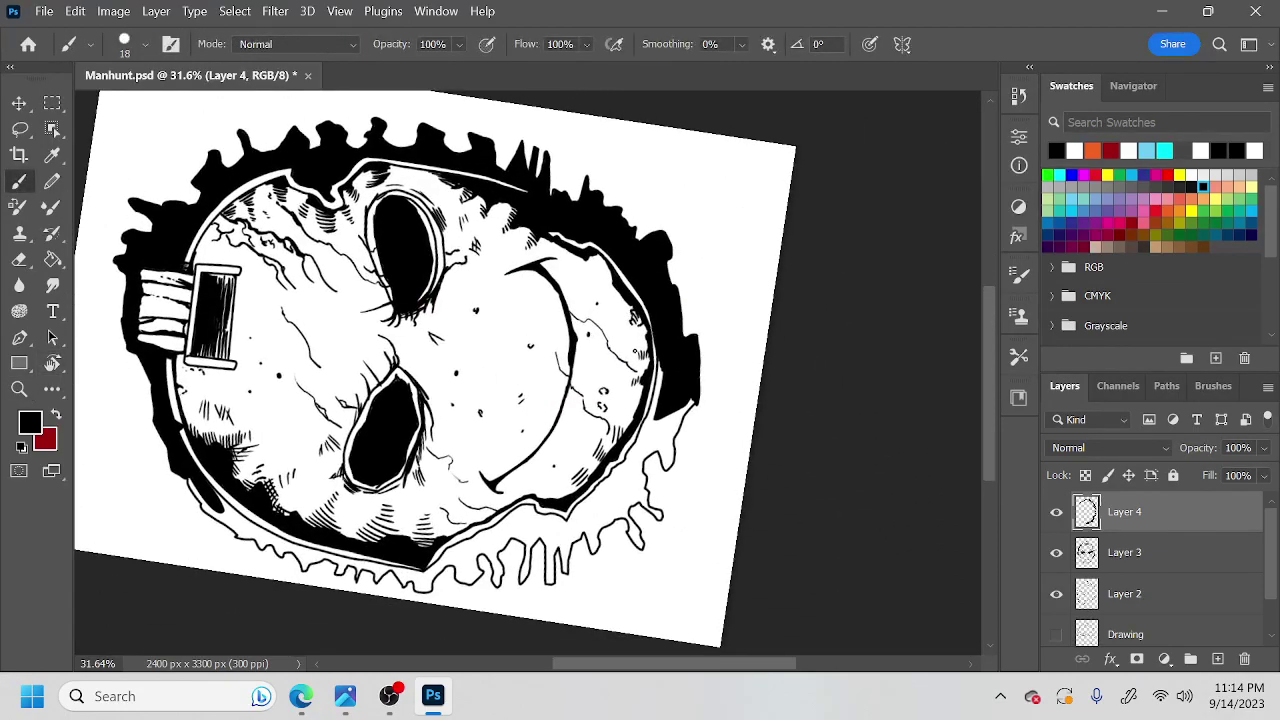
{"action": "key", "text": "z"}
{"action": "mouse_move", "coordinate": [632, 383]}
{"action": "left_mouse_down"}
{"action": "mouse_move", "coordinate": [720, 376]}
{"action": "mouse_move", "coordinate": [731, 400]}
{"action": "mouse_move", "coordinate": [698, 318]}
{"action": "mouse_move", "coordinate": [692, 328]}
{"action": "mouse_move", "coordinate": [735, 293]}
{"action": "mouse_move", "coordinate": [732, 245]}
{"action": "mouse_move", "coordinate": [712, 279]}
{"action": "mouse_move", "coordinate": [722, 234]}
{"action": "left_mouse_up"}
{"action": "key", "text": "b"}
{"action": "mouse_move", "coordinate": [714, 278]}
{"action": "left_mouse_down"}
{"action": "mouse_move", "coordinate": [705, 352]}
{"action": "mouse_move", "coordinate": [726, 308]}
{"action": "mouse_move", "coordinate": [706, 386]}
{"action": "mouse_move", "coordinate": [644, 526]}
{"action": "mouse_move", "coordinate": [656, 575]}
{"action": "mouse_move", "coordinate": [707, 436]}
{"action": "mouse_move", "coordinate": [761, 412]}
{"action": "mouse_move", "coordinate": [700, 549]}
{"action": "mouse_move", "coordinate": [715, 570]}
{"action": "mouse_move", "coordinate": [769, 443]}
{"action": "mouse_move", "coordinate": [747, 487]}
{"action": "mouse_move", "coordinate": [745, 568]}
{"action": "mouse_move", "coordinate": [863, 396]}
{"action": "mouse_move", "coordinate": [824, 473]}
{"action": "mouse_move", "coordinate": [903, 206]}
{"action": "left_mouse_up"}
{"action": "mouse_move", "coordinate": [838, 358]}
{"action": "left_mouse_down"}
{"action": "mouse_move", "coordinate": [855, 303]}
{"action": "mouse_move", "coordinate": [814, 388]}
{"action": "mouse_move", "coordinate": [841, 437]}
{"action": "mouse_move", "coordinate": [863, 387]}
{"action": "left_mouse_up"}
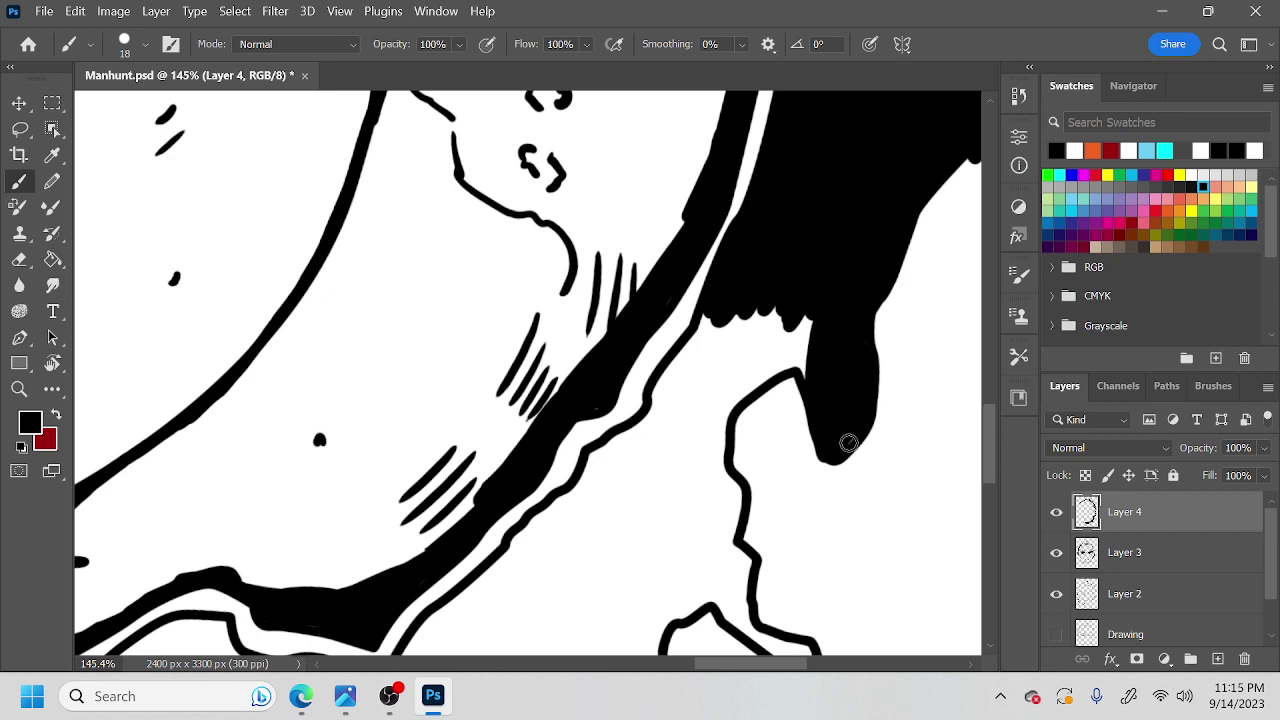
Clean up the rounded drip's tip with the Eraser and brush black along the chin rim beyond it.
{"action": "key", "text": "e"}
{"action": "left_click_drag", "start_coordinate": [817, 468], "coordinate": [803, 511]}
{"action": "key", "text": "b"}
{"action": "mouse_move", "coordinate": [850, 419]}
{"action": "left_mouse_down"}
{"action": "mouse_move", "coordinate": [819, 399]}
{"action": "mouse_move", "coordinate": [817, 421]}
{"action": "mouse_move", "coordinate": [814, 320]}
{"action": "left_mouse_up"}
{"action": "mouse_move", "coordinate": [688, 362]}
{"action": "left_mouse_down"}
{"action": "mouse_move", "coordinate": [666, 397]}
{"action": "mouse_move", "coordinate": [697, 322]}
{"action": "mouse_move", "coordinate": [690, 379]}
{"action": "mouse_move", "coordinate": [775, 302]}
{"action": "mouse_move", "coordinate": [788, 303]}
{"action": "mouse_move", "coordinate": [738, 393]}
{"action": "mouse_move", "coordinate": [805, 353]}
{"action": "left_mouse_up"}
{"action": "mouse_move", "coordinate": [723, 413]}
{"action": "left_mouse_down"}
{"action": "mouse_move", "coordinate": [670, 502]}
{"action": "mouse_move", "coordinate": [692, 455]}
{"action": "left_mouse_up"}
{"action": "left_click_drag", "start_coordinate": [695, 453], "coordinate": [786, 351]}
{"action": "mouse_move", "coordinate": [814, 303]}
{"action": "left_mouse_down"}
{"action": "mouse_move", "coordinate": [735, 377]}
{"action": "mouse_move", "coordinate": [773, 291]}
{"action": "mouse_move", "coordinate": [740, 327]}
{"action": "mouse_move", "coordinate": [748, 296]}
{"action": "mouse_move", "coordinate": [741, 323]}
{"action": "mouse_move", "coordinate": [692, 350]}
{"action": "mouse_move", "coordinate": [608, 440]}
{"action": "mouse_move", "coordinate": [660, 415]}
{"action": "mouse_move", "coordinate": [616, 458]}
{"action": "mouse_move", "coordinate": [724, 340]}
{"action": "mouse_move", "coordinate": [723, 375]}
{"action": "mouse_move", "coordinate": [688, 297]}
{"action": "left_mouse_up"}
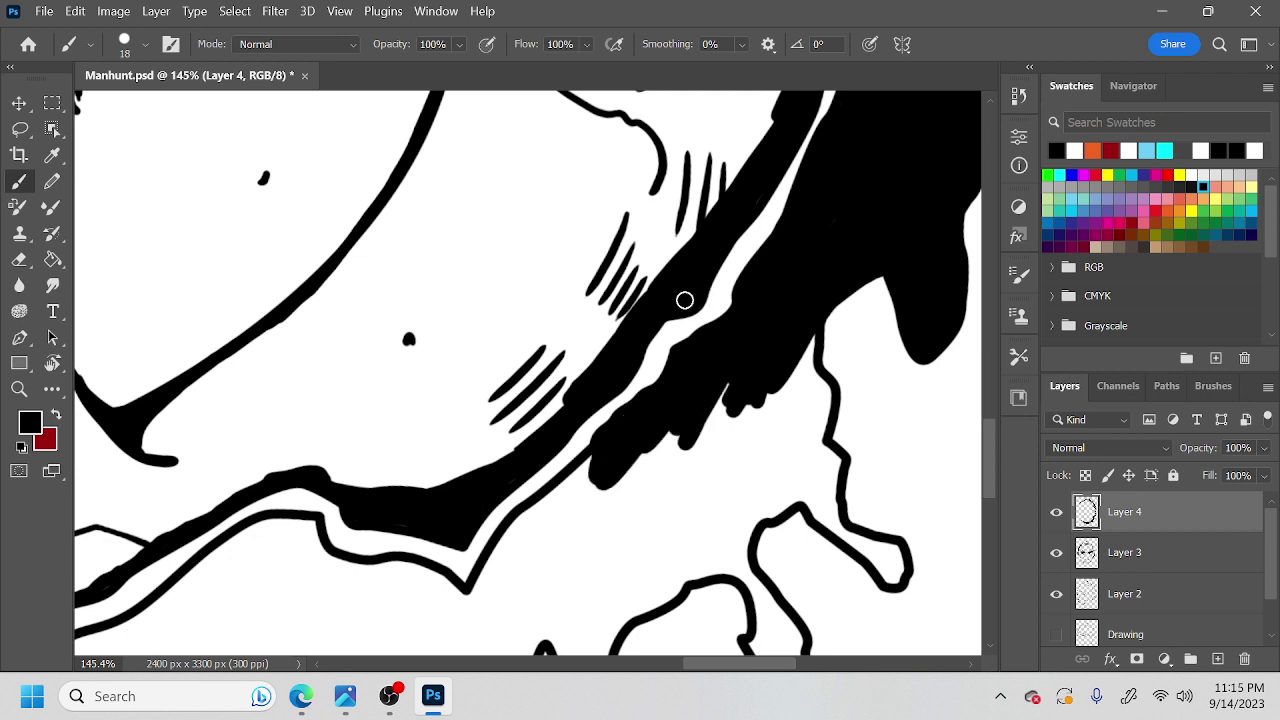
Fill the angled, blunt-ended drip and the wavy outline strip leading to it with black.
{"action": "left_click_drag", "start_coordinate": [758, 432], "coordinate": [774, 347]}
{"action": "mouse_move", "coordinate": [734, 300]}
{"action": "left_mouse_down"}
{"action": "mouse_move", "coordinate": [724, 343]}
{"action": "mouse_move", "coordinate": [677, 416]}
{"action": "mouse_move", "coordinate": [712, 391]}
{"action": "mouse_move", "coordinate": [766, 299]}
{"action": "mouse_move", "coordinate": [745, 424]}
{"action": "mouse_move", "coordinate": [760, 426]}
{"action": "mouse_move", "coordinate": [771, 341]}
{"action": "mouse_move", "coordinate": [761, 350]}
{"action": "mouse_move", "coordinate": [774, 428]}
{"action": "mouse_move", "coordinate": [807, 367]}
{"action": "left_mouse_up"}
{"action": "mouse_move", "coordinate": [904, 479]}
{"action": "left_mouse_down"}
{"action": "mouse_move", "coordinate": [811, 414]}
{"action": "mouse_move", "coordinate": [825, 397]}
{"action": "mouse_move", "coordinate": [846, 437]}
{"action": "left_mouse_up"}
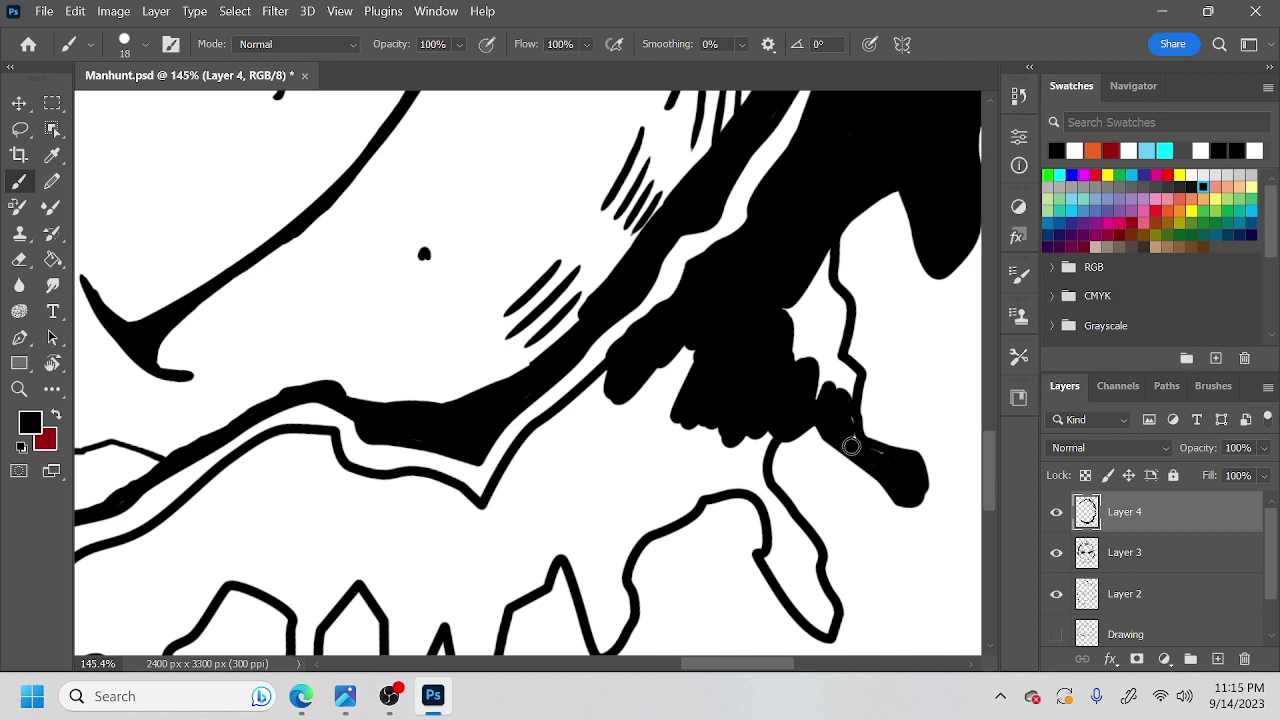
{"action": "mouse_move", "coordinate": [853, 387]}
{"action": "left_mouse_down"}
{"action": "mouse_move", "coordinate": [832, 413]}
{"action": "mouse_move", "coordinate": [836, 351]}
{"action": "mouse_move", "coordinate": [809, 357]}
{"action": "mouse_move", "coordinate": [800, 378]}
{"action": "mouse_move", "coordinate": [804, 265]}
{"action": "mouse_move", "coordinate": [806, 308]}
{"action": "left_mouse_up"}
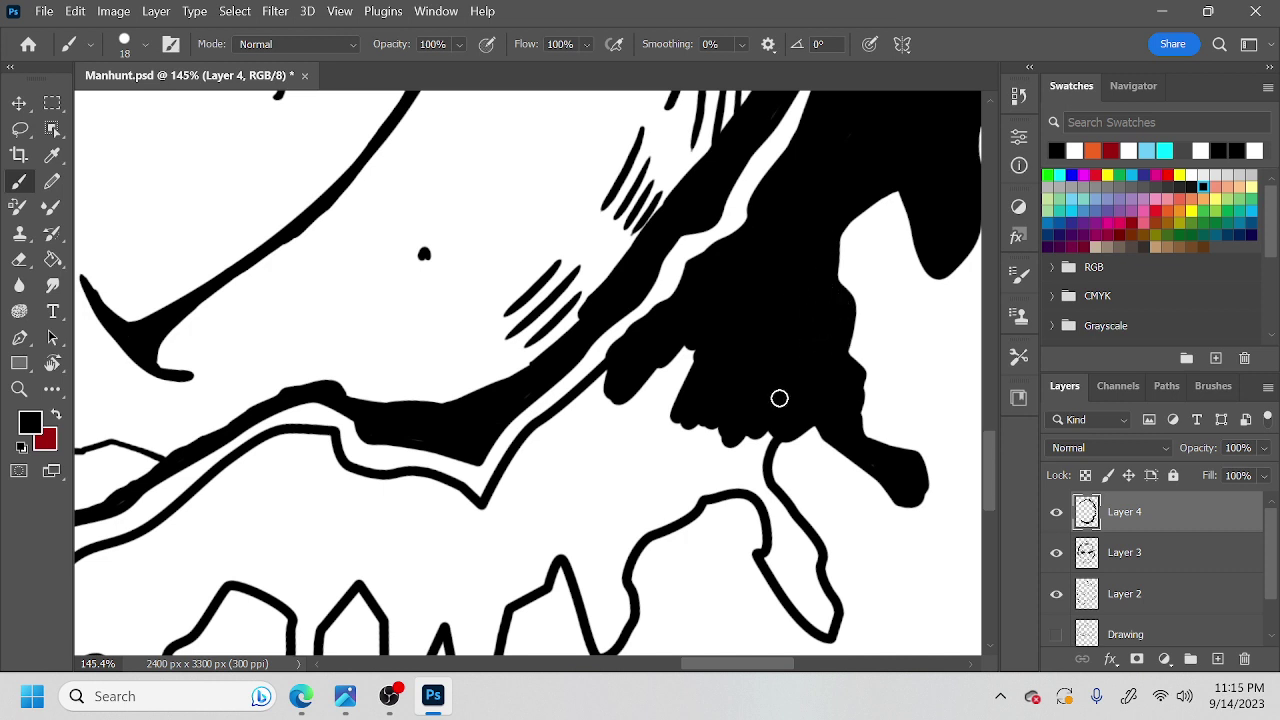
Brush black down to the rim's pointed notch and fill the short drip and remaining gap beside it.
{"action": "mouse_move", "coordinate": [798, 541]}
{"action": "left_mouse_down"}
{"action": "mouse_move", "coordinate": [820, 630]}
{"action": "mouse_move", "coordinate": [818, 594]}
{"action": "mouse_move", "coordinate": [802, 595]}
{"action": "mouse_move", "coordinate": [810, 547]}
{"action": "mouse_move", "coordinate": [787, 563]}
{"action": "mouse_move", "coordinate": [770, 501]}
{"action": "mouse_move", "coordinate": [786, 515]}
{"action": "mouse_move", "coordinate": [774, 555]}
{"action": "mouse_move", "coordinate": [767, 434]}
{"action": "mouse_move", "coordinate": [589, 454]}
{"action": "left_mouse_up"}
{"action": "mouse_move", "coordinate": [695, 417]}
{"action": "left_mouse_down"}
{"action": "mouse_move", "coordinate": [791, 346]}
{"action": "mouse_move", "coordinate": [834, 336]}
{"action": "mouse_move", "coordinate": [669, 390]}
{"action": "mouse_move", "coordinate": [677, 371]}
{"action": "mouse_move", "coordinate": [658, 373]}
{"action": "mouse_move", "coordinate": [655, 505]}
{"action": "mouse_move", "coordinate": [700, 436]}
{"action": "left_mouse_up"}
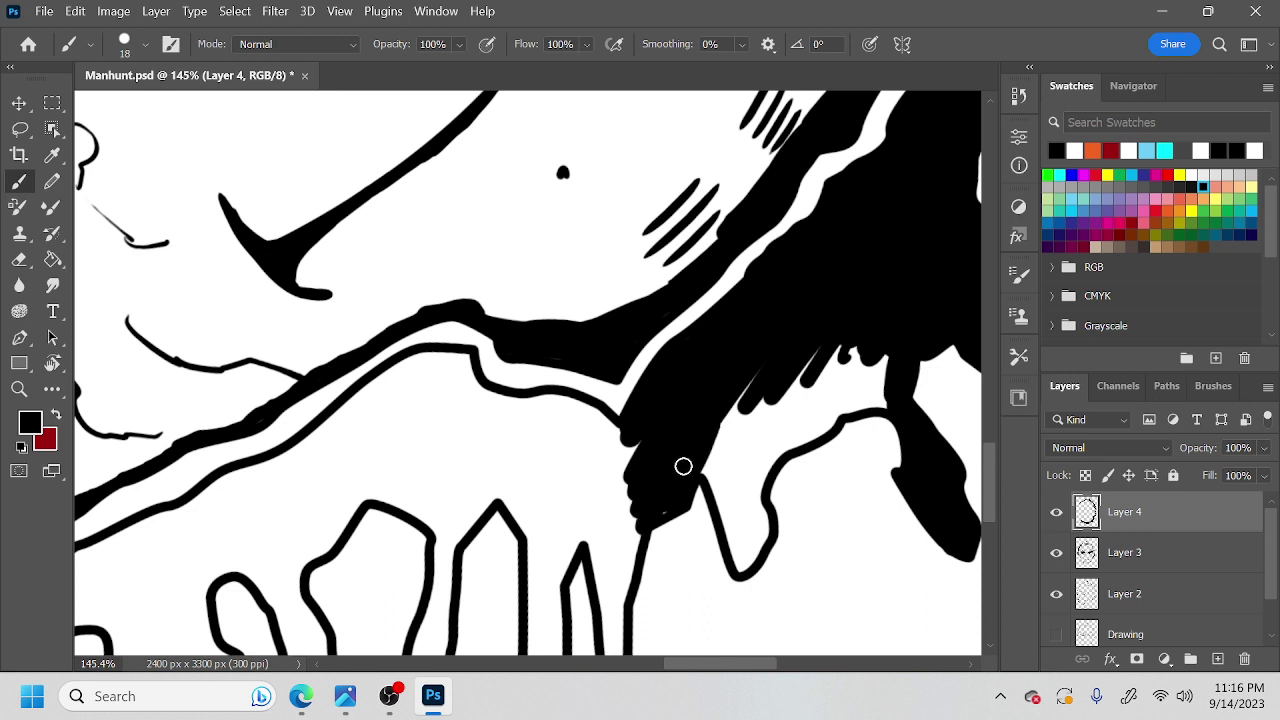
{"action": "left_click_drag", "start_coordinate": [680, 486], "coordinate": [706, 454]}
{"action": "mouse_move", "coordinate": [722, 503]}
{"action": "left_mouse_down"}
{"action": "mouse_move", "coordinate": [745, 568]}
{"action": "mouse_move", "coordinate": [762, 524]}
{"action": "mouse_move", "coordinate": [759, 510]}
{"action": "mouse_move", "coordinate": [735, 534]}
{"action": "mouse_move", "coordinate": [735, 383]}
{"action": "mouse_move", "coordinate": [743, 514]}
{"action": "mouse_move", "coordinate": [774, 341]}
{"action": "mouse_move", "coordinate": [761, 472]}
{"action": "mouse_move", "coordinate": [834, 343]}
{"action": "mouse_move", "coordinate": [806, 439]}
{"action": "mouse_move", "coordinate": [881, 349]}
{"action": "left_mouse_up"}
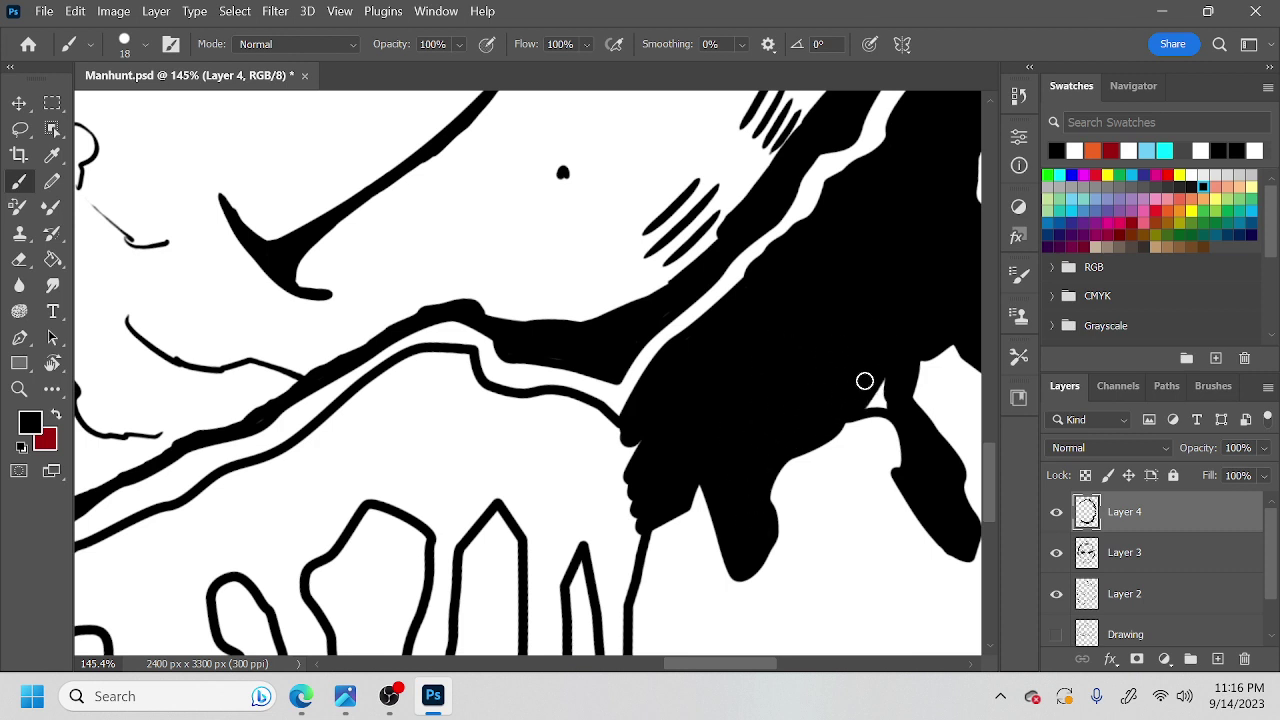
{"action": "left_click_drag", "start_coordinate": [765, 417], "coordinate": [856, 316]}
Save the document and fill the two blunt bar-shaped drips and the leaf-shaped drip beyond the rim's notch with black.
{"action": "mouse_move", "coordinate": [745, 540]}
{"action": "left_mouse_down"}
{"action": "mouse_move", "coordinate": [726, 466]}
{"action": "mouse_move", "coordinate": [708, 453]}
{"action": "mouse_move", "coordinate": [754, 380]}
{"action": "mouse_move", "coordinate": [740, 340]}
{"action": "mouse_move", "coordinate": [654, 446]}
{"action": "mouse_move", "coordinate": [689, 409]}
{"action": "mouse_move", "coordinate": [652, 469]}
{"action": "mouse_move", "coordinate": [652, 585]}
{"action": "mouse_move", "coordinate": [654, 509]}
{"action": "mouse_move", "coordinate": [669, 482]}
{"action": "left_mouse_up"}
{"action": "key", "text": "r"}
{"action": "mouse_move", "coordinate": [775, 394]}
{"action": "left_mouse_down"}
{"action": "mouse_move", "coordinate": [811, 449]}
{"action": "mouse_move", "coordinate": [560, 563]}
{"action": "mouse_move", "coordinate": [447, 493]}
{"action": "left_mouse_up"}
{"action": "key", "text": "b"}
{"action": "key", "text": "ctrl+s"}
{"action": "left_click_drag", "start_coordinate": [568, 430], "coordinate": [567, 374]}
{"action": "mouse_move", "coordinate": [478, 490]}
{"action": "left_mouse_down"}
{"action": "mouse_move", "coordinate": [514, 418]}
{"action": "mouse_move", "coordinate": [482, 472]}
{"action": "mouse_move", "coordinate": [475, 405]}
{"action": "mouse_move", "coordinate": [426, 425]}
{"action": "left_mouse_up"}
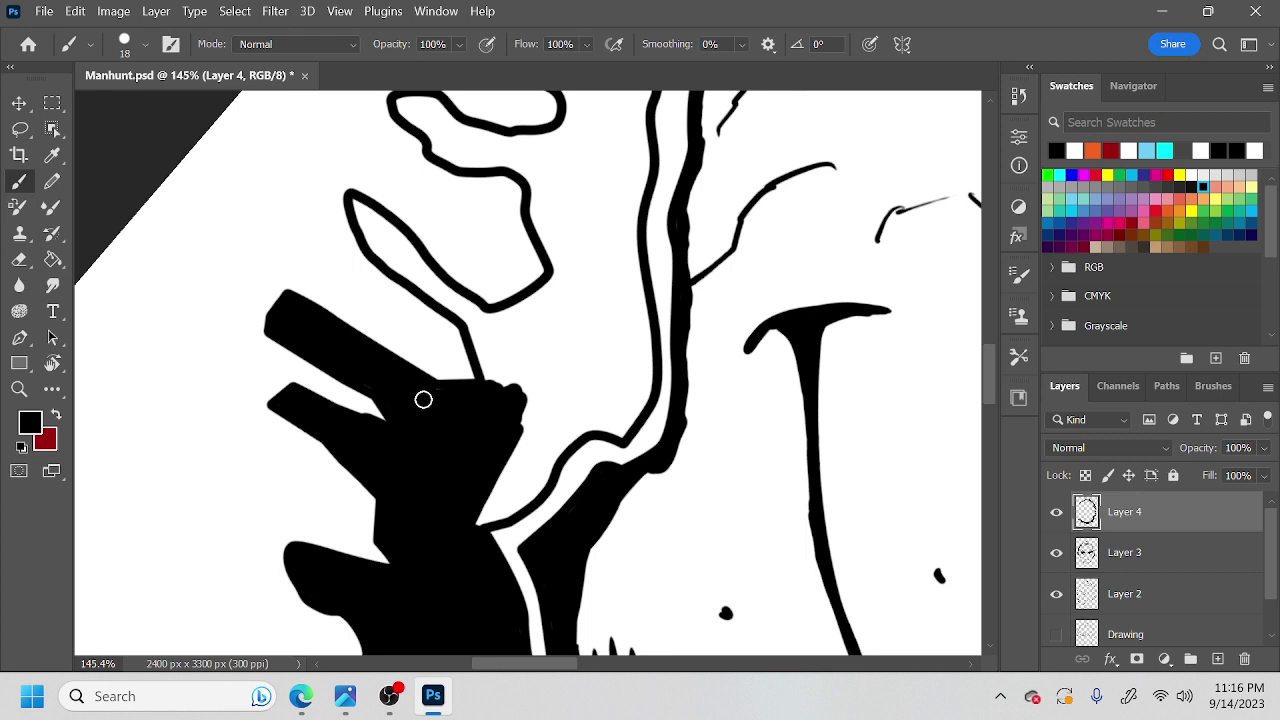
{"action": "left_click_drag", "start_coordinate": [481, 344], "coordinate": [485, 371]}
{"action": "mouse_move", "coordinate": [372, 222]}
{"action": "left_mouse_down"}
{"action": "mouse_move", "coordinate": [352, 202]}
{"action": "mouse_move", "coordinate": [371, 206]}
{"action": "mouse_move", "coordinate": [410, 262]}
{"action": "mouse_move", "coordinate": [380, 249]}
{"action": "mouse_move", "coordinate": [469, 317]}
{"action": "left_mouse_up"}
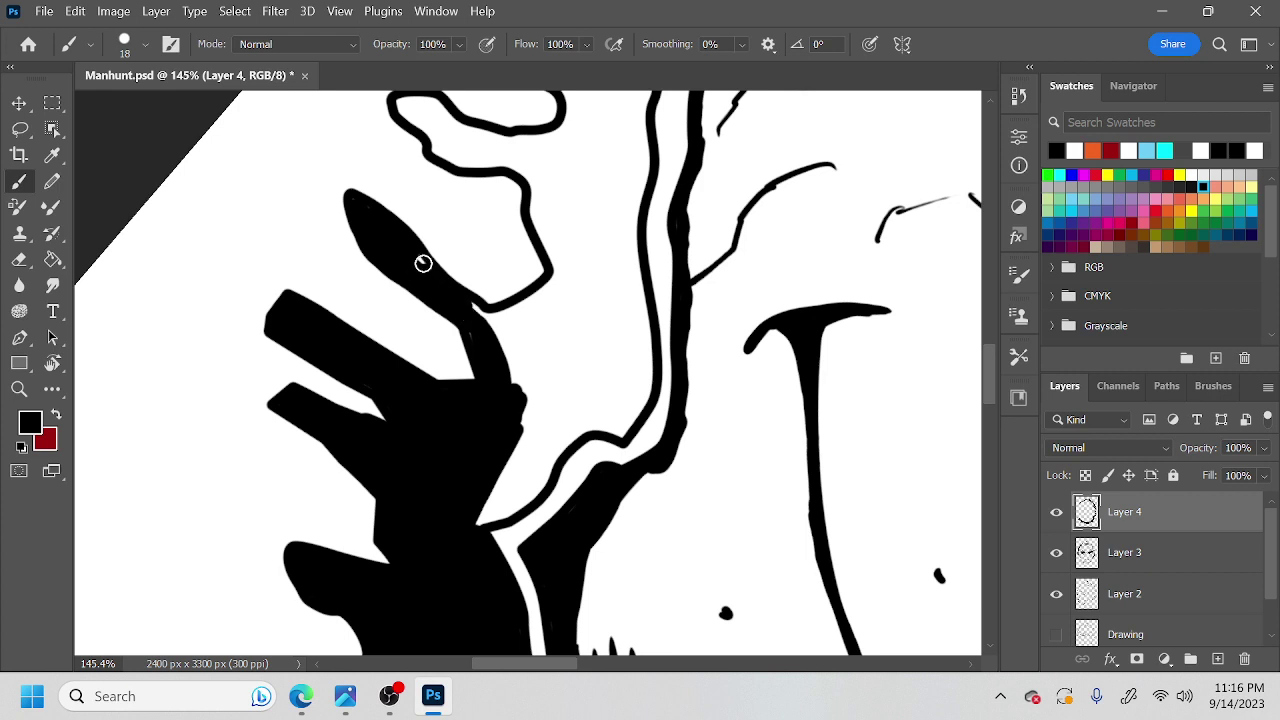
Extend the black along the rim past the leaf-shaped drip, covering the gap between rim and drips.
{"action": "mouse_move", "coordinate": [512, 468]}
{"action": "left_mouse_down"}
{"action": "mouse_move", "coordinate": [466, 523]}
{"action": "mouse_move", "coordinate": [526, 451]}
{"action": "mouse_move", "coordinate": [515, 511]}
{"action": "mouse_move", "coordinate": [571, 417]}
{"action": "mouse_move", "coordinate": [546, 451]}
{"action": "mouse_move", "coordinate": [566, 388]}
{"action": "mouse_move", "coordinate": [551, 364]}
{"action": "mouse_move", "coordinate": [523, 383]}
{"action": "mouse_move", "coordinate": [554, 309]}
{"action": "mouse_move", "coordinate": [514, 337]}
{"action": "mouse_move", "coordinate": [513, 309]}
{"action": "mouse_move", "coordinate": [551, 286]}
{"action": "mouse_move", "coordinate": [560, 311]}
{"action": "mouse_move", "coordinate": [560, 194]}
{"action": "mouse_move", "coordinate": [557, 245]}
{"action": "mouse_move", "coordinate": [543, 206]}
{"action": "mouse_move", "coordinate": [606, 309]}
{"action": "mouse_move", "coordinate": [634, 277]}
{"action": "mouse_move", "coordinate": [636, 327]}
{"action": "left_mouse_up"}
{"action": "key", "text": "r"}
{"action": "mouse_move", "coordinate": [688, 446]}
{"action": "left_mouse_down"}
{"action": "mouse_move", "coordinate": [480, 560]}
{"action": "mouse_move", "coordinate": [374, 326]}
{"action": "left_mouse_up"}
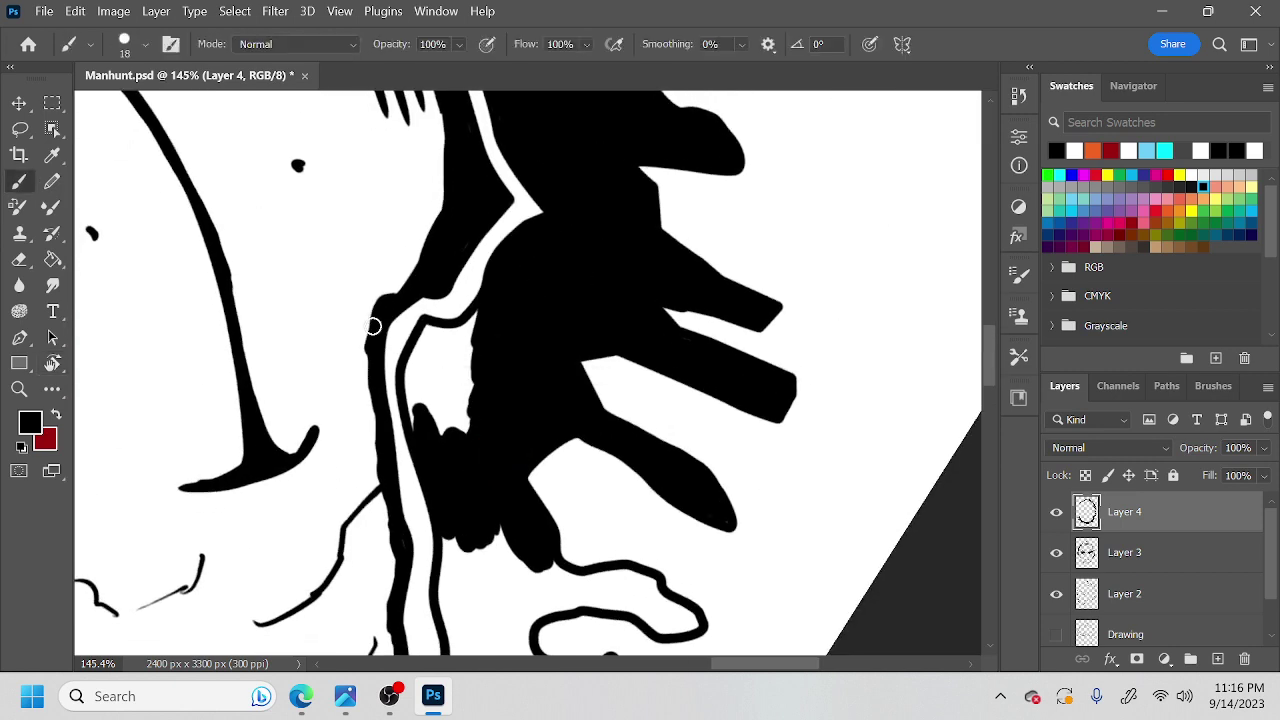
{"action": "mouse_move", "coordinate": [470, 384]}
{"action": "left_mouse_down"}
{"action": "mouse_move", "coordinate": [474, 318]}
{"action": "mouse_move", "coordinate": [414, 423]}
{"action": "mouse_move", "coordinate": [420, 349]}
{"action": "mouse_move", "coordinate": [437, 420]}
{"action": "mouse_move", "coordinate": [452, 420]}
{"action": "left_mouse_up"}
{"action": "left_click_drag", "start_coordinate": [514, 458], "coordinate": [562, 196]}
{"action": "mouse_move", "coordinate": [555, 290]}
{"action": "left_mouse_down"}
{"action": "mouse_move", "coordinate": [549, 303]}
{"action": "mouse_move", "coordinate": [515, 280]}
{"action": "mouse_move", "coordinate": [503, 331]}
{"action": "mouse_move", "coordinate": [494, 305]}
{"action": "left_mouse_up"}
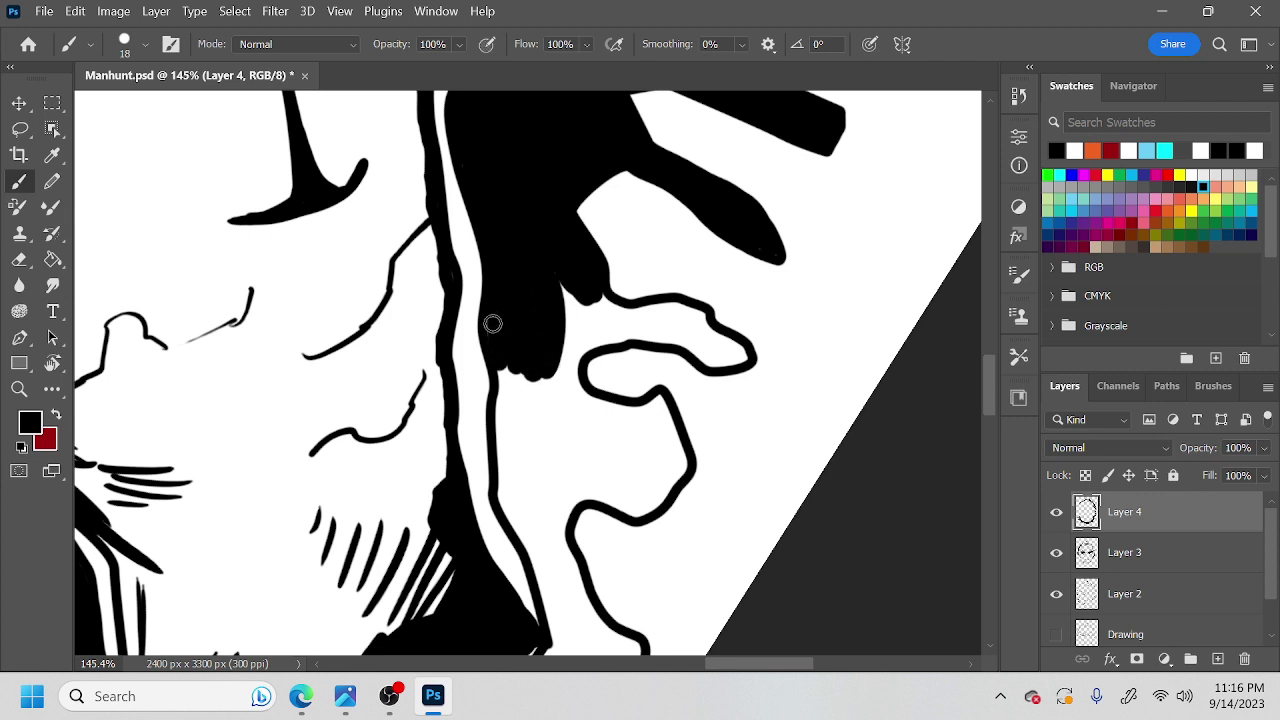
Fill the curled drip and the border area between it and the rim with black.
{"action": "mouse_move", "coordinate": [509, 387]}
{"action": "left_mouse_down"}
{"action": "mouse_move", "coordinate": [503, 517]}
{"action": "mouse_move", "coordinate": [529, 395]}
{"action": "mouse_move", "coordinate": [552, 480]}
{"action": "left_mouse_up"}
{"action": "key", "text": "r"}
{"action": "mouse_move", "coordinate": [552, 480]}
{"action": "left_mouse_down"}
{"action": "mouse_move", "coordinate": [623, 417]}
{"action": "mouse_move", "coordinate": [434, 186]}
{"action": "mouse_move", "coordinate": [593, 535]}
{"action": "mouse_move", "coordinate": [508, 357]}
{"action": "mouse_move", "coordinate": [531, 371]}
{"action": "mouse_move", "coordinate": [560, 520]}
{"action": "left_mouse_up"}
{"action": "key", "text": "b"}
{"action": "mouse_move", "coordinate": [575, 540]}
{"action": "left_mouse_down"}
{"action": "mouse_move", "coordinate": [549, 554]}
{"action": "mouse_move", "coordinate": [591, 514]}
{"action": "mouse_move", "coordinate": [566, 508]}
{"action": "mouse_move", "coordinate": [603, 437]}
{"action": "mouse_move", "coordinate": [590, 395]}
{"action": "left_mouse_up"}
{"action": "key", "text": "r"}
{"action": "mouse_move", "coordinate": [697, 392]}
{"action": "left_mouse_down"}
{"action": "mouse_move", "coordinate": [620, 520]}
{"action": "mouse_move", "coordinate": [545, 480]}
{"action": "left_mouse_up"}
{"action": "key", "text": "b"}
{"action": "left_click_drag", "start_coordinate": [515, 476], "coordinate": [510, 395]}
Continue the black through the rounded bulges and past the rim's sharp corner into the small jagged lobe.
{"action": "key", "text": "r"}
{"action": "key", "text": "b"}
{"action": "mouse_move", "coordinate": [586, 408]}
{"action": "left_mouse_down"}
{"action": "mouse_move", "coordinate": [530, 330]}
{"action": "mouse_move", "coordinate": [480, 400]}
{"action": "mouse_move", "coordinate": [493, 349]}
{"action": "mouse_move", "coordinate": [471, 303]}
{"action": "mouse_move", "coordinate": [466, 340]}
{"action": "mouse_move", "coordinate": [449, 289]}
{"action": "mouse_move", "coordinate": [428, 313]}
{"action": "mouse_move", "coordinate": [411, 283]}
{"action": "mouse_move", "coordinate": [390, 287]}
{"action": "mouse_move", "coordinate": [411, 246]}
{"action": "mouse_move", "coordinate": [426, 286]}
{"action": "mouse_move", "coordinate": [449, 283]}
{"action": "mouse_move", "coordinate": [445, 232]}
{"action": "mouse_move", "coordinate": [477, 300]}
{"action": "mouse_move", "coordinate": [461, 251]}
{"action": "mouse_move", "coordinate": [481, 252]}
{"action": "left_mouse_up"}
{"action": "mouse_move", "coordinate": [522, 289]}
{"action": "left_mouse_down"}
{"action": "mouse_move", "coordinate": [526, 246]}
{"action": "mouse_move", "coordinate": [477, 263]}
{"action": "mouse_move", "coordinate": [525, 383]}
{"action": "left_mouse_up"}
{"action": "mouse_move", "coordinate": [532, 408]}
{"action": "left_mouse_down"}
{"action": "mouse_move", "coordinate": [509, 323]}
{"action": "mouse_move", "coordinate": [516, 389]}
{"action": "mouse_move", "coordinate": [530, 395]}
{"action": "mouse_move", "coordinate": [508, 366]}
{"action": "mouse_move", "coordinate": [490, 398]}
{"action": "mouse_move", "coordinate": [499, 366]}
{"action": "mouse_move", "coordinate": [482, 304]}
{"action": "mouse_move", "coordinate": [485, 368]}
{"action": "mouse_move", "coordinate": [465, 271]}
{"action": "mouse_move", "coordinate": [441, 258]}
{"action": "mouse_move", "coordinate": [434, 278]}
{"action": "mouse_move", "coordinate": [453, 234]}
{"action": "left_mouse_up"}
{"action": "mouse_move", "coordinate": [471, 292]}
{"action": "left_mouse_down"}
{"action": "mouse_move", "coordinate": [491, 277]}
{"action": "mouse_move", "coordinate": [477, 240]}
{"action": "mouse_move", "coordinate": [500, 280]}
{"action": "mouse_move", "coordinate": [511, 182]}
{"action": "left_mouse_up"}
{"action": "left_click_drag", "start_coordinate": [508, 269], "coordinate": [526, 266]}
{"action": "left_click_drag", "start_coordinate": [554, 349], "coordinate": [539, 443]}
{"action": "mouse_move", "coordinate": [523, 334]}
{"action": "left_mouse_down"}
{"action": "mouse_move", "coordinate": [543, 326]}
{"action": "mouse_move", "coordinate": [528, 300]}
{"action": "left_mouse_up"}
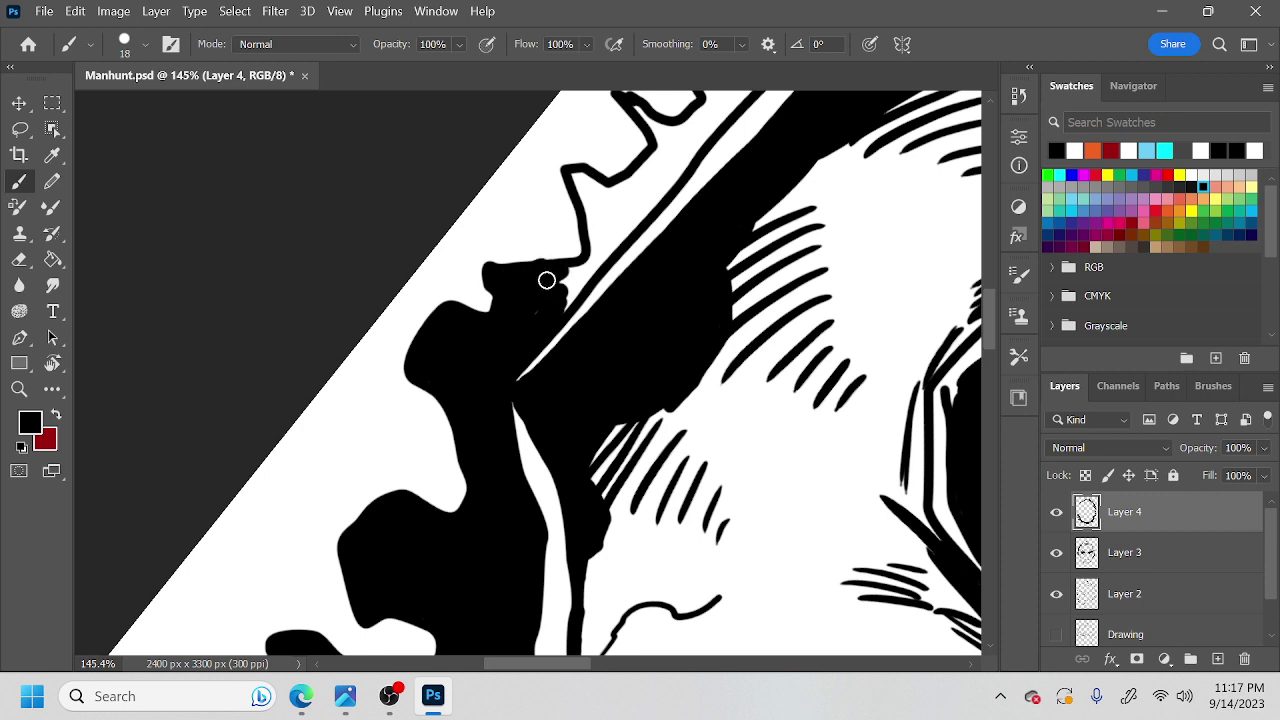
Fill the narrow jagged border with black along the hatched cheek edge up to the next wavy spikes.
{"action": "key", "text": "e"}
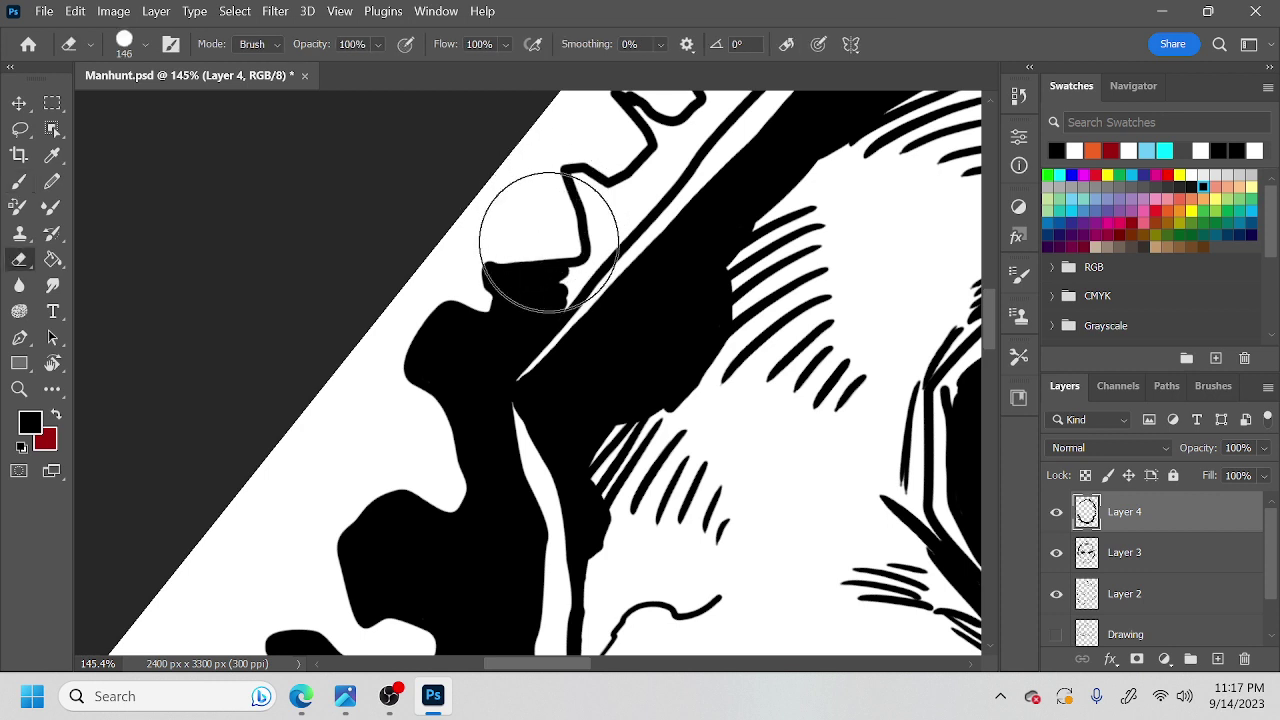
{"action": "key", "text": "b"}
{"action": "mouse_move", "coordinate": [570, 272]}
{"action": "left_mouse_down"}
{"action": "mouse_move", "coordinate": [546, 323]}
{"action": "mouse_move", "coordinate": [617, 239]}
{"action": "mouse_move", "coordinate": [605, 222]}
{"action": "left_mouse_up"}
{"action": "mouse_move", "coordinate": [576, 179]}
{"action": "left_mouse_down"}
{"action": "mouse_move", "coordinate": [590, 248]}
{"action": "mouse_move", "coordinate": [588, 182]}
{"action": "mouse_move", "coordinate": [606, 218]}
{"action": "mouse_move", "coordinate": [601, 185]}
{"action": "mouse_move", "coordinate": [608, 216]}
{"action": "mouse_move", "coordinate": [670, 155]}
{"action": "mouse_move", "coordinate": [579, 345]}
{"action": "mouse_move", "coordinate": [557, 287]}
{"action": "mouse_move", "coordinate": [581, 305]}
{"action": "mouse_move", "coordinate": [623, 272]}
{"action": "mouse_move", "coordinate": [617, 220]}
{"action": "mouse_move", "coordinate": [596, 219]}
{"action": "mouse_move", "coordinate": [598, 208]}
{"action": "mouse_move", "coordinate": [645, 212]}
{"action": "mouse_move", "coordinate": [637, 225]}
{"action": "mouse_move", "coordinate": [687, 197]}
{"action": "mouse_move", "coordinate": [676, 223]}
{"action": "mouse_move", "coordinate": [734, 165]}
{"action": "mouse_move", "coordinate": [582, 355]}
{"action": "mouse_move", "coordinate": [582, 320]}
{"action": "mouse_move", "coordinate": [553, 340]}
{"action": "mouse_move", "coordinate": [557, 315]}
{"action": "mouse_move", "coordinate": [538, 344]}
{"action": "mouse_move", "coordinate": [541, 265]}
{"action": "mouse_move", "coordinate": [555, 296]}
{"action": "mouse_move", "coordinate": [541, 343]}
{"action": "mouse_move", "coordinate": [548, 275]}
{"action": "mouse_move", "coordinate": [544, 379]}
{"action": "mouse_move", "coordinate": [618, 318]}
{"action": "mouse_move", "coordinate": [617, 296]}
{"action": "mouse_move", "coordinate": [563, 273]}
{"action": "mouse_move", "coordinate": [622, 268]}
{"action": "mouse_move", "coordinate": [680, 234]}
{"action": "mouse_move", "coordinate": [646, 289]}
{"action": "mouse_move", "coordinate": [660, 217]}
{"action": "mouse_move", "coordinate": [761, 182]}
{"action": "mouse_move", "coordinate": [725, 238]}
{"action": "left_mouse_up"}
{"action": "key", "text": "space"}
{"action": "left_click_drag", "start_coordinate": [711, 268], "coordinate": [566, 397]}
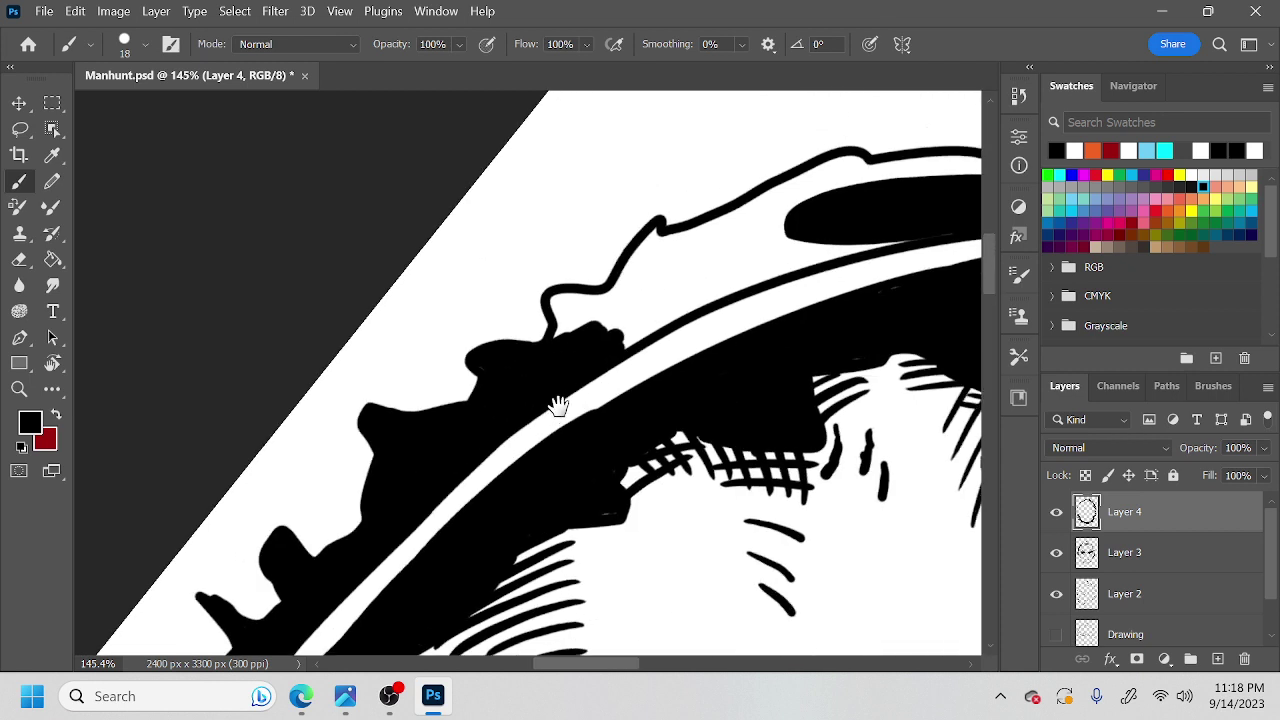
Fill the last unfilled border strip between the wavy outline and the rim beside the forehead with black.
{"action": "key", "text": "r"}
{"action": "mouse_move", "coordinate": [637, 441]}
{"action": "left_mouse_down"}
{"action": "mouse_move", "coordinate": [663, 263]}
{"action": "mouse_move", "coordinate": [525, 360]}
{"action": "mouse_move", "coordinate": [568, 371]}
{"action": "mouse_move", "coordinate": [574, 428]}
{"action": "left_mouse_up"}
{"action": "left_click_drag", "start_coordinate": [580, 216], "coordinate": [613, 143]}
{"action": "left_click_drag", "start_coordinate": [591, 233], "coordinate": [506, 518]}
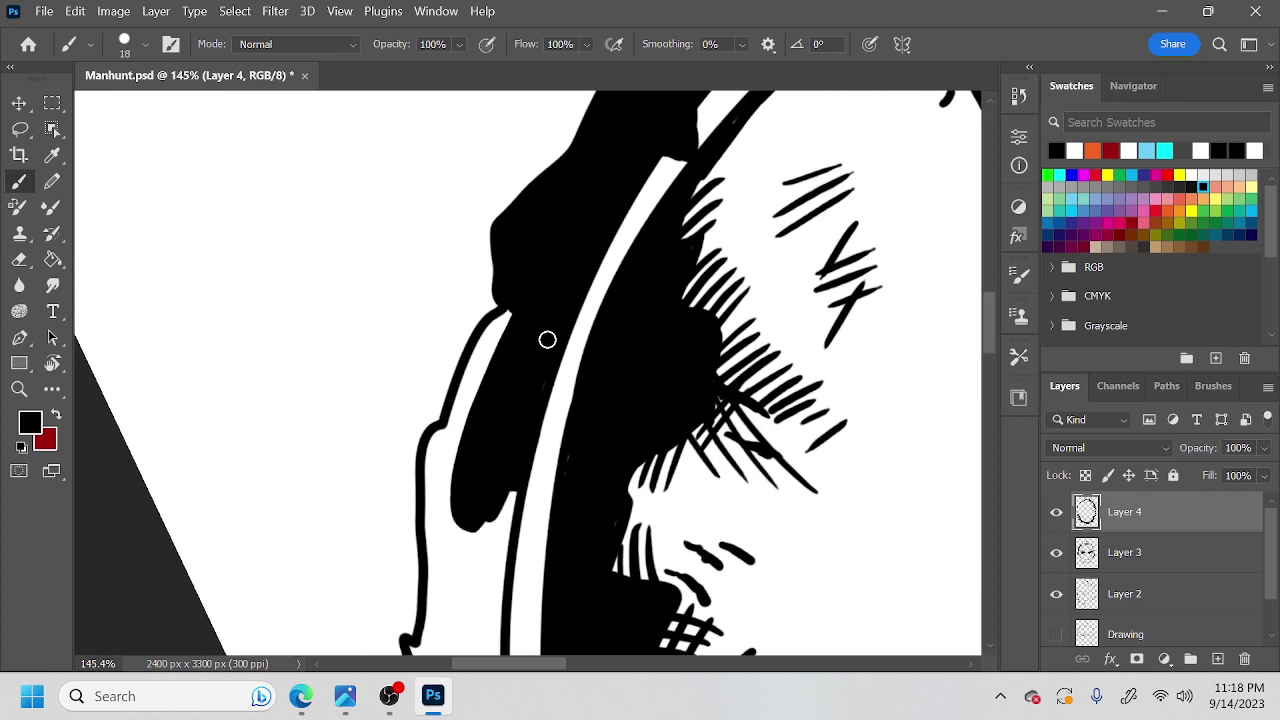
{"action": "left_click_drag", "start_coordinate": [558, 362], "coordinate": [540, 450]}
{"action": "key", "text": "ctrl+z"}
{"action": "mouse_move", "coordinate": [509, 322]}
{"action": "left_mouse_down"}
{"action": "mouse_move", "coordinate": [457, 459]}
{"action": "mouse_move", "coordinate": [461, 408]}
{"action": "mouse_move", "coordinate": [432, 473]}
{"action": "left_mouse_up"}
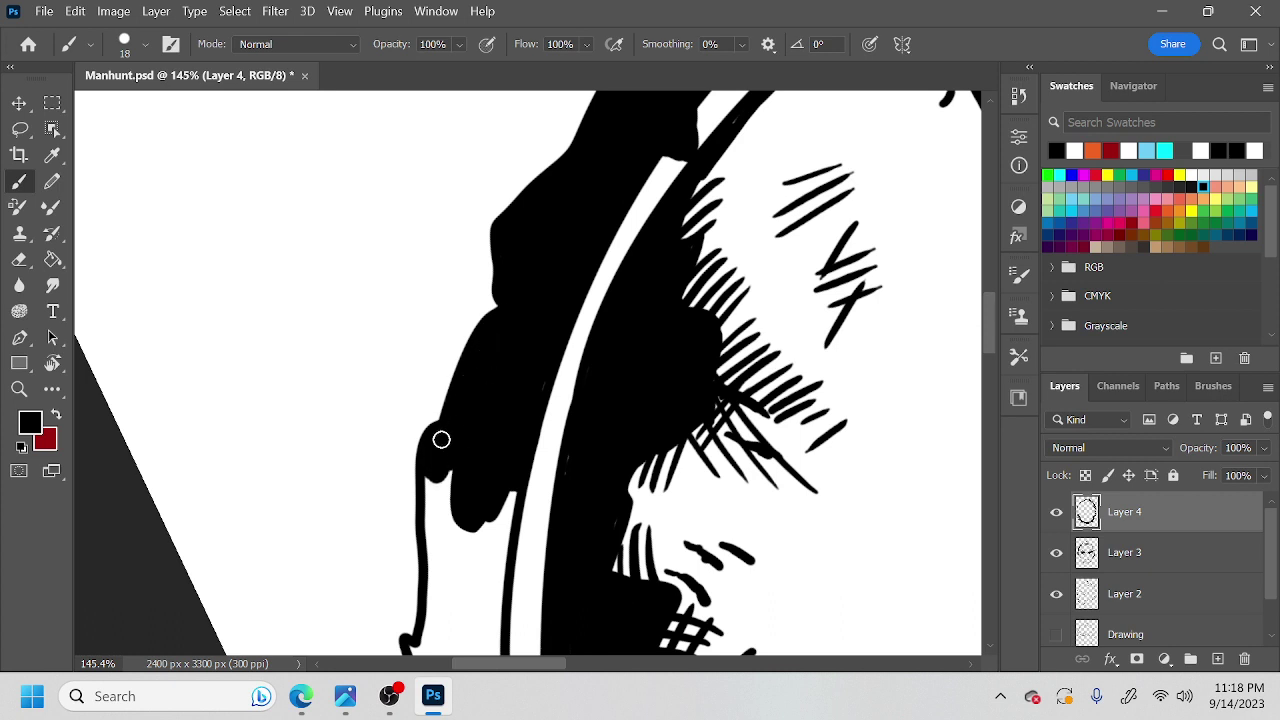
{"action": "mouse_move", "coordinate": [491, 394]}
{"action": "left_mouse_down"}
{"action": "mouse_move", "coordinate": [529, 278]}
{"action": "mouse_move", "coordinate": [510, 321]}
{"action": "mouse_move", "coordinate": [500, 298]}
{"action": "mouse_move", "coordinate": [485, 375]}
{"action": "mouse_move", "coordinate": [474, 310]}
{"action": "mouse_move", "coordinate": [472, 328]}
{"action": "mouse_move", "coordinate": [491, 315]}
{"action": "mouse_move", "coordinate": [493, 394]}
{"action": "mouse_move", "coordinate": [471, 375]}
{"action": "mouse_move", "coordinate": [469, 500]}
{"action": "mouse_move", "coordinate": [452, 483]}
{"action": "mouse_move", "coordinate": [492, 560]}
{"action": "mouse_move", "coordinate": [487, 483]}
{"action": "mouse_move", "coordinate": [528, 587]}
{"action": "mouse_move", "coordinate": [541, 538]}
{"action": "mouse_move", "coordinate": [547, 335]}
{"action": "left_mouse_up"}
{"action": "left_click_drag", "start_coordinate": [514, 483], "coordinate": [497, 372]}
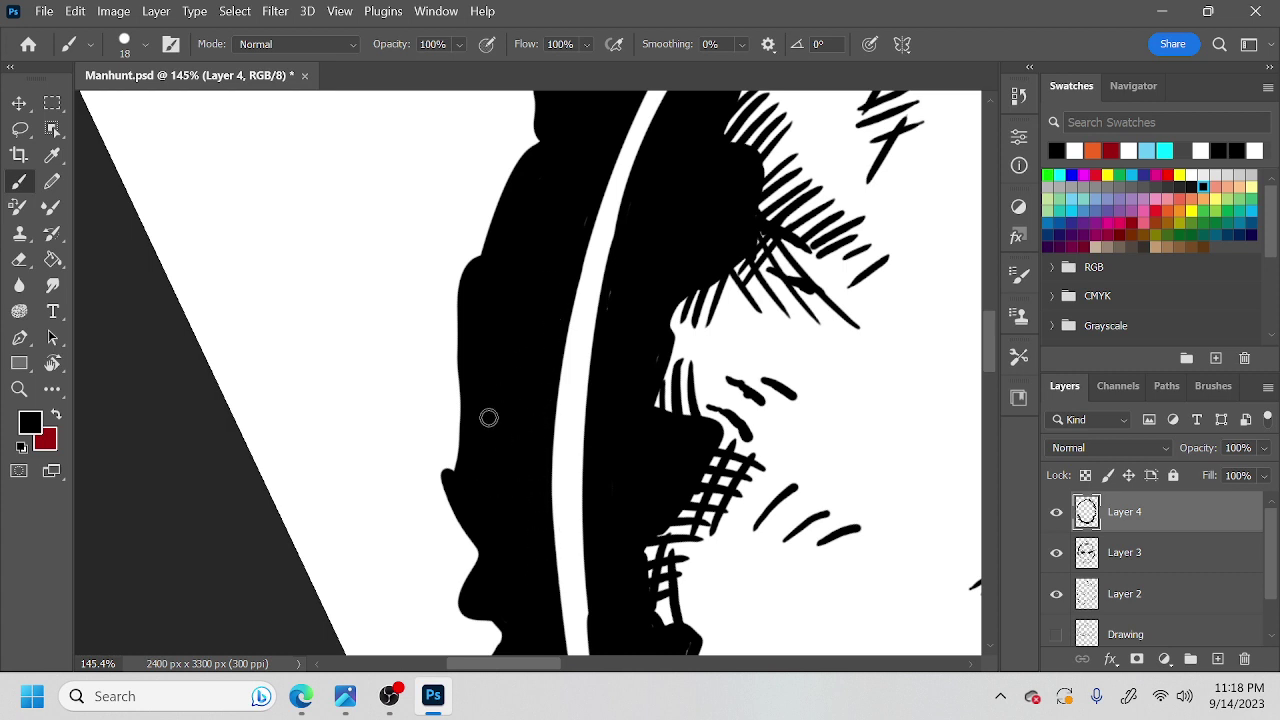
Save the document and make Layer 3 the active layer.
{"action": "key", "text": "z"}
{"action": "left_click_drag", "start_coordinate": [728, 370], "coordinate": [612, 363]}
{"action": "left_click_drag", "start_coordinate": [788, 340], "coordinate": [606, 293]}
{"action": "key", "text": "space"}
{"action": "key", "text": "z"}
{"action": "mouse_move", "coordinate": [682, 322]}
{"action": "left_mouse_down"}
{"action": "mouse_move", "coordinate": [657, 333]}
{"action": "mouse_move", "coordinate": [732, 318]}
{"action": "mouse_move", "coordinate": [688, 253]}
{"action": "left_mouse_up"}
{"action": "key", "text": "b"}
{"action": "key", "text": "space"}
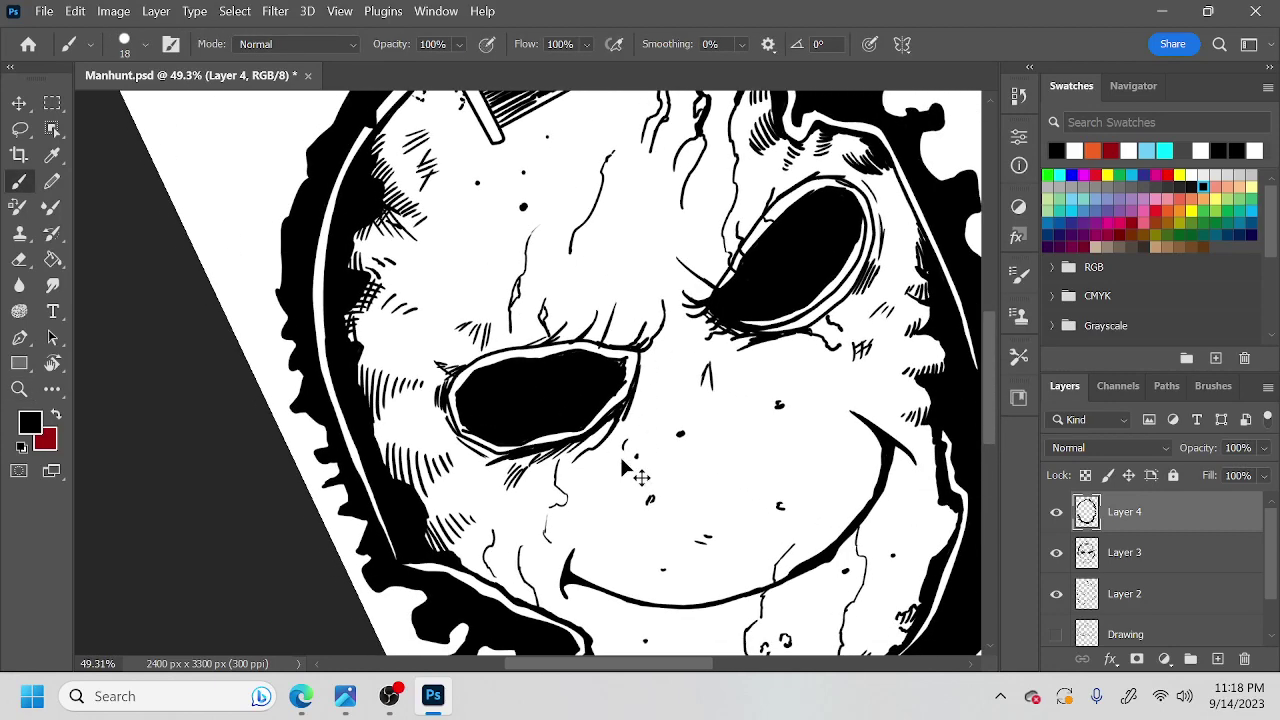
{"action": "left_click", "coordinate": [1090, 554]}
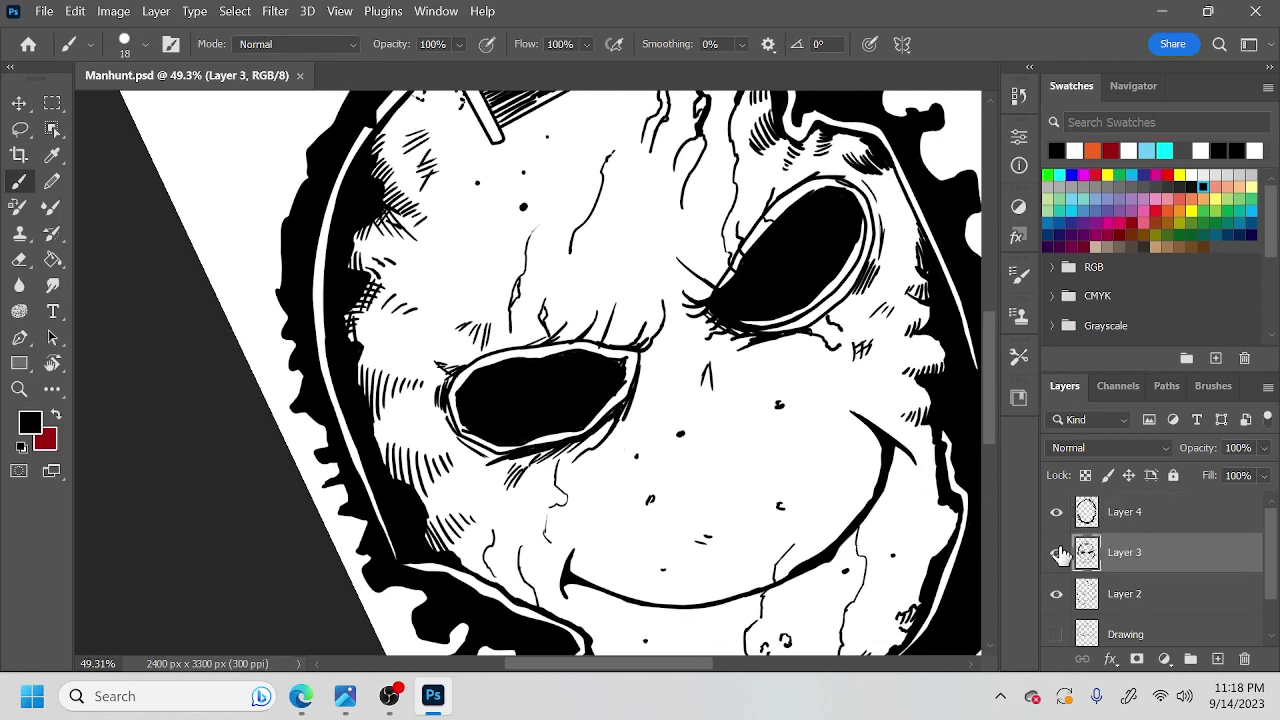
Lasso an irregular nose hole between the eyes and the smile, fill it with black and deselect.
{"action": "key", "text": "z"}
{"action": "left_click_drag", "start_coordinate": [853, 482], "coordinate": [778, 504]}
{"action": "key", "text": "b"}
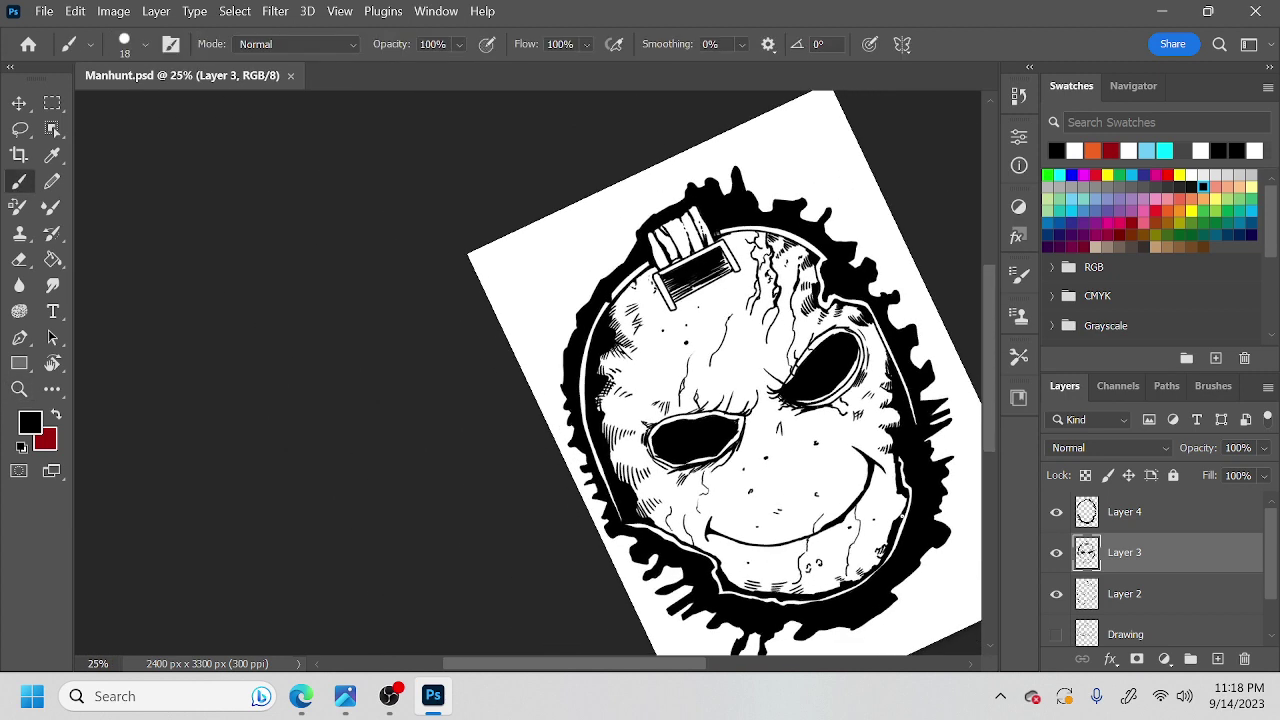
{"action": "key", "text": "r"}
{"action": "mouse_move", "coordinate": [890, 528]}
{"action": "left_mouse_down"}
{"action": "mouse_move", "coordinate": [882, 565]}
{"action": "mouse_move", "coordinate": [852, 567]}
{"action": "mouse_move", "coordinate": [866, 540]}
{"action": "mouse_move", "coordinate": [850, 545]}
{"action": "mouse_move", "coordinate": [762, 472]}
{"action": "mouse_move", "coordinate": [802, 457]}
{"action": "mouse_move", "coordinate": [762, 474]}
{"action": "mouse_move", "coordinate": [666, 563]}
{"action": "mouse_move", "coordinate": [709, 523]}
{"action": "mouse_move", "coordinate": [755, 425]}
{"action": "mouse_move", "coordinate": [751, 323]}
{"action": "mouse_move", "coordinate": [734, 366]}
{"action": "mouse_move", "coordinate": [766, 420]}
{"action": "left_mouse_up"}
{"action": "key", "text": "z"}
{"action": "key", "text": "space"}
{"action": "key", "text": "z"}
{"action": "scroll", "coordinate": [802, 457], "scroll_direction": "down", "scroll_amount": 5}
{"action": "key", "text": "r"}
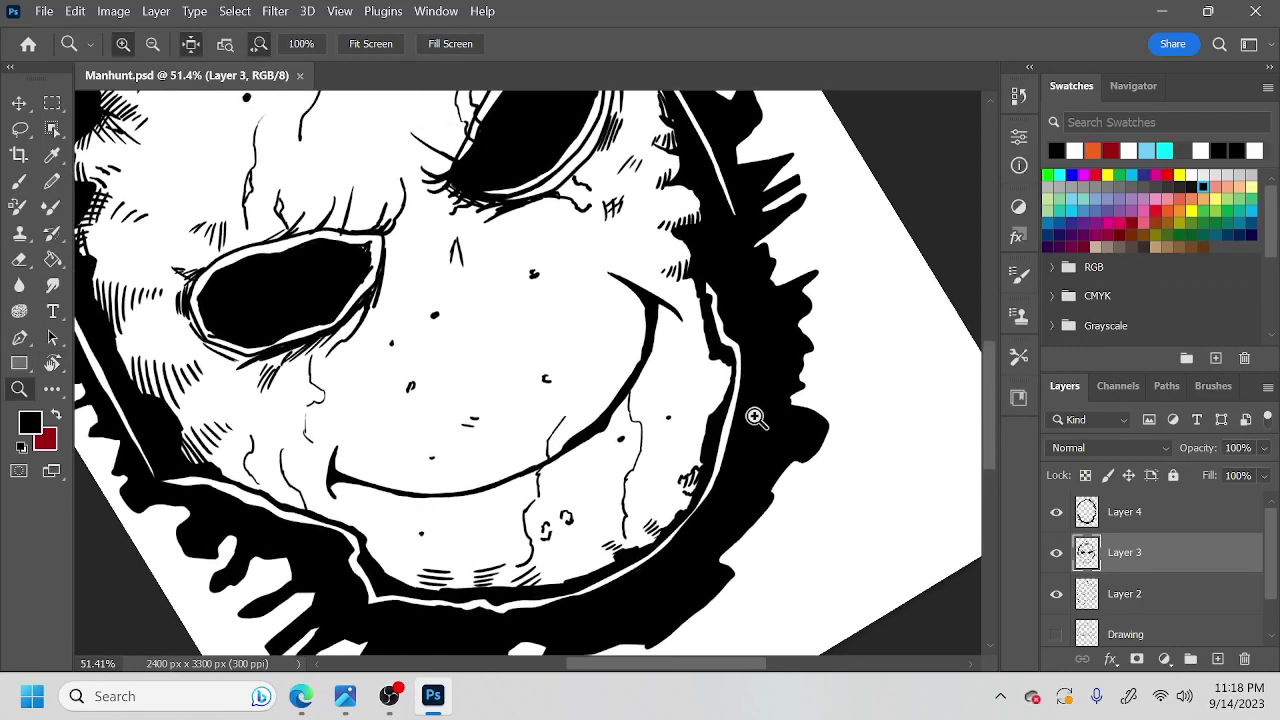
{"action": "key", "text": "b"}
{"action": "key", "text": "l"}
{"action": "left_click_drag", "start_coordinate": [471, 290], "coordinate": [465, 312]}
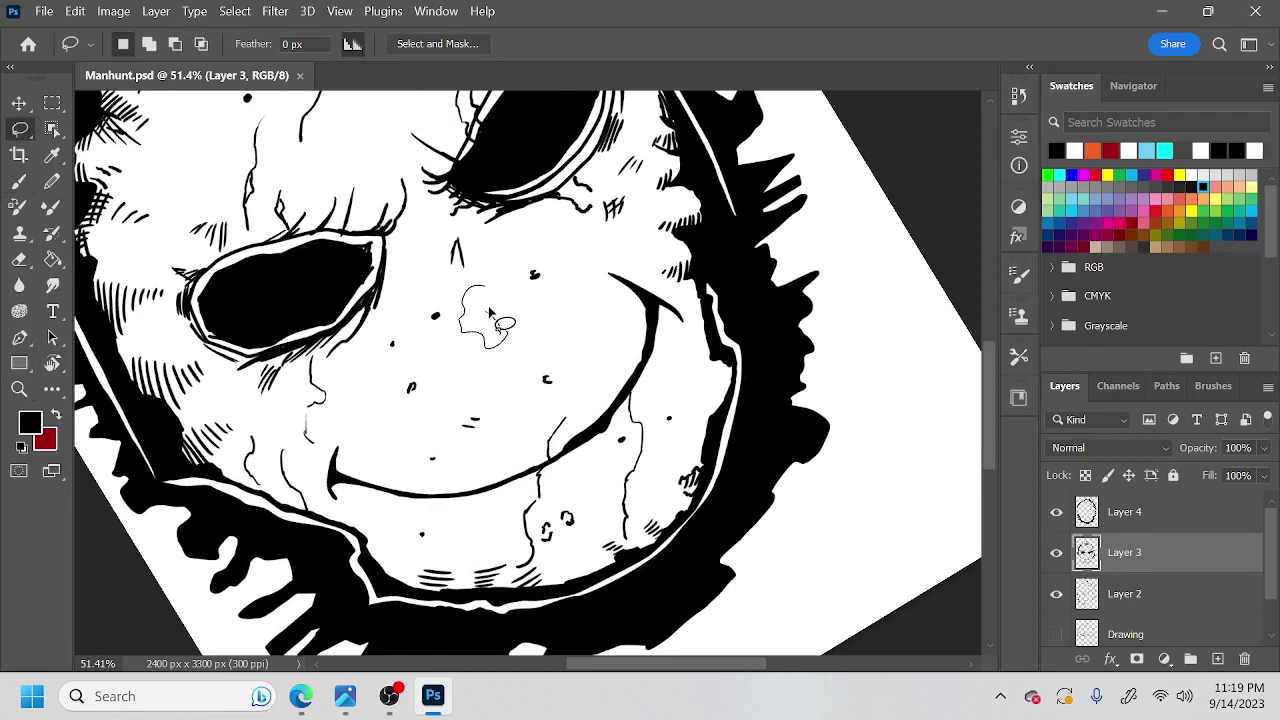
{"action": "key", "text": "g"}
{"action": "left_click", "coordinate": [484, 317]}
{"action": "key", "text": "ctrl+d"}
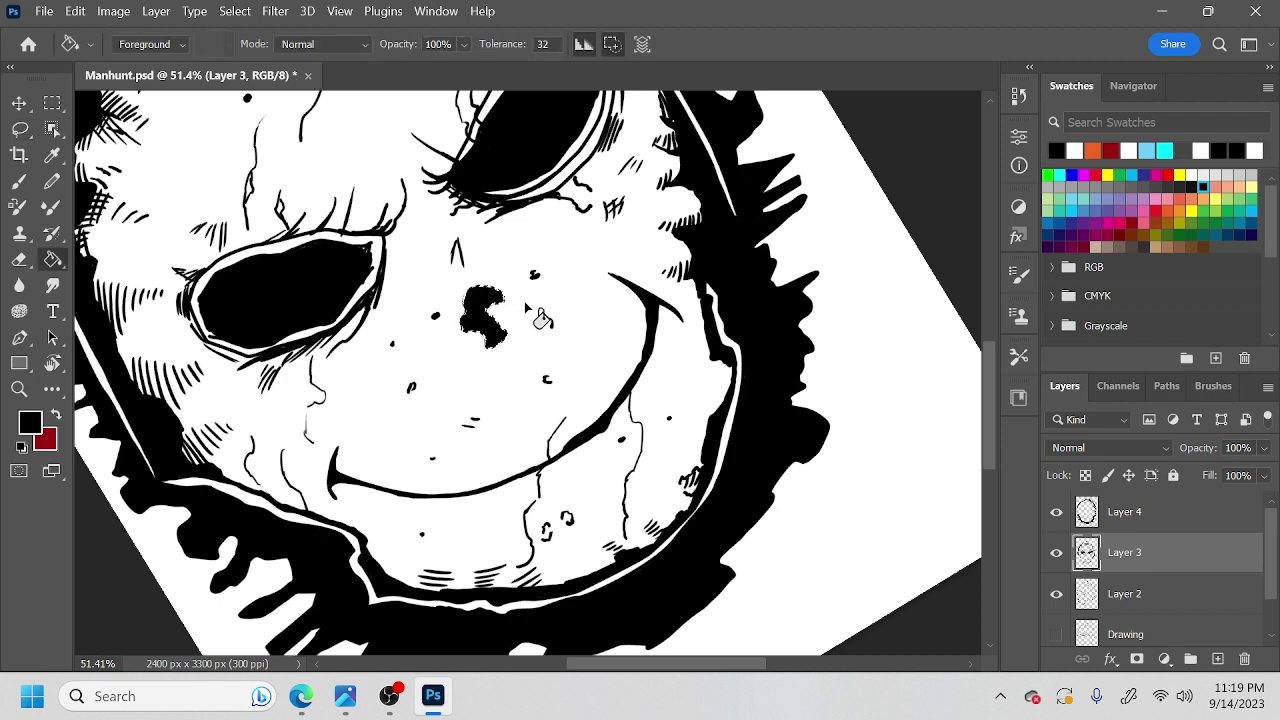
Hatch short strokes around the nose hole and draw a thin crack from below it across the smile to the chin.
{"action": "key", "text": "l"}
{"action": "key", "text": "b"}
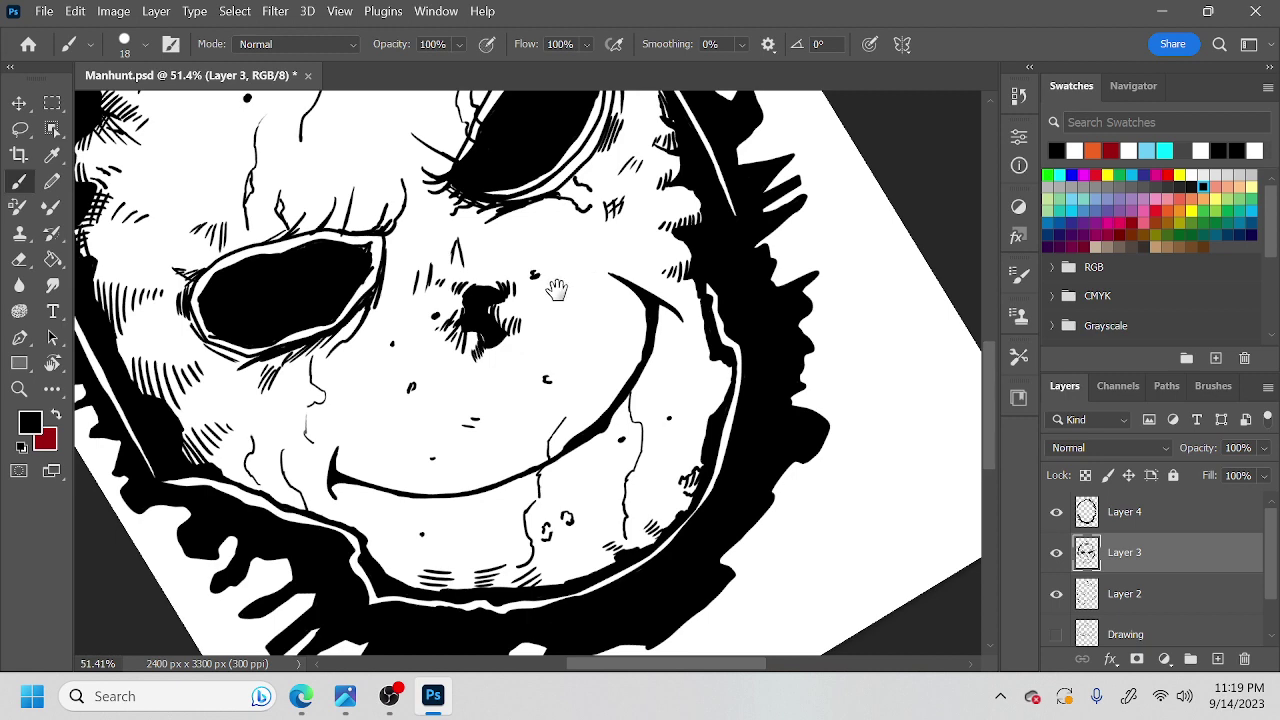
{"action": "left_click_drag", "start_coordinate": [520, 287], "coordinate": [551, 410]}
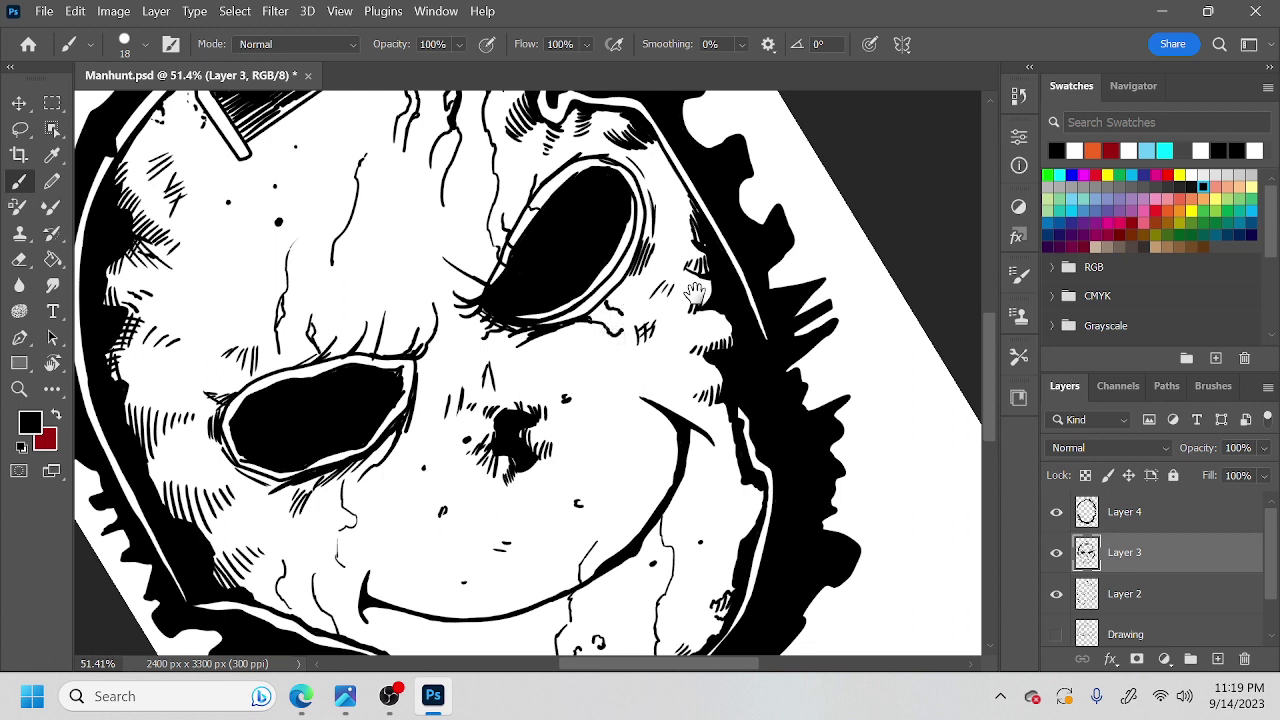
{"action": "left_click_drag", "start_coordinate": [690, 336], "coordinate": [660, 321]}
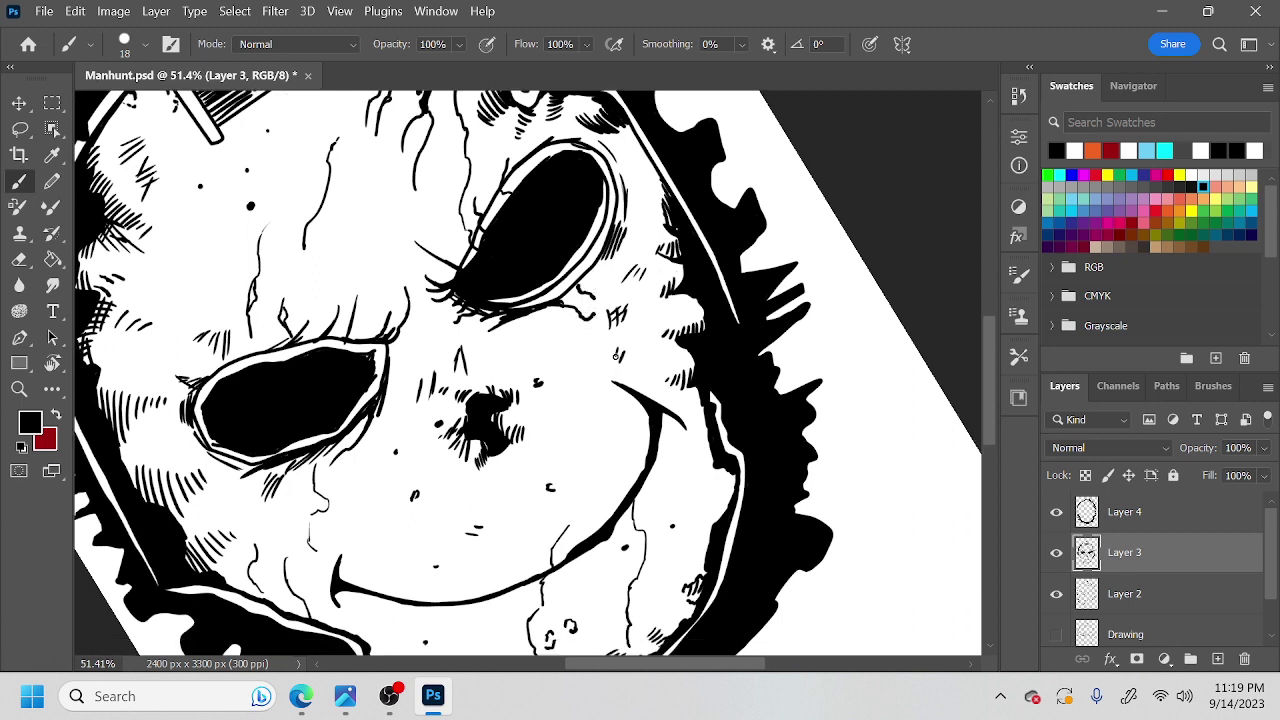
{"action": "left_click_drag", "start_coordinate": [725, 503], "coordinate": [778, 392]}
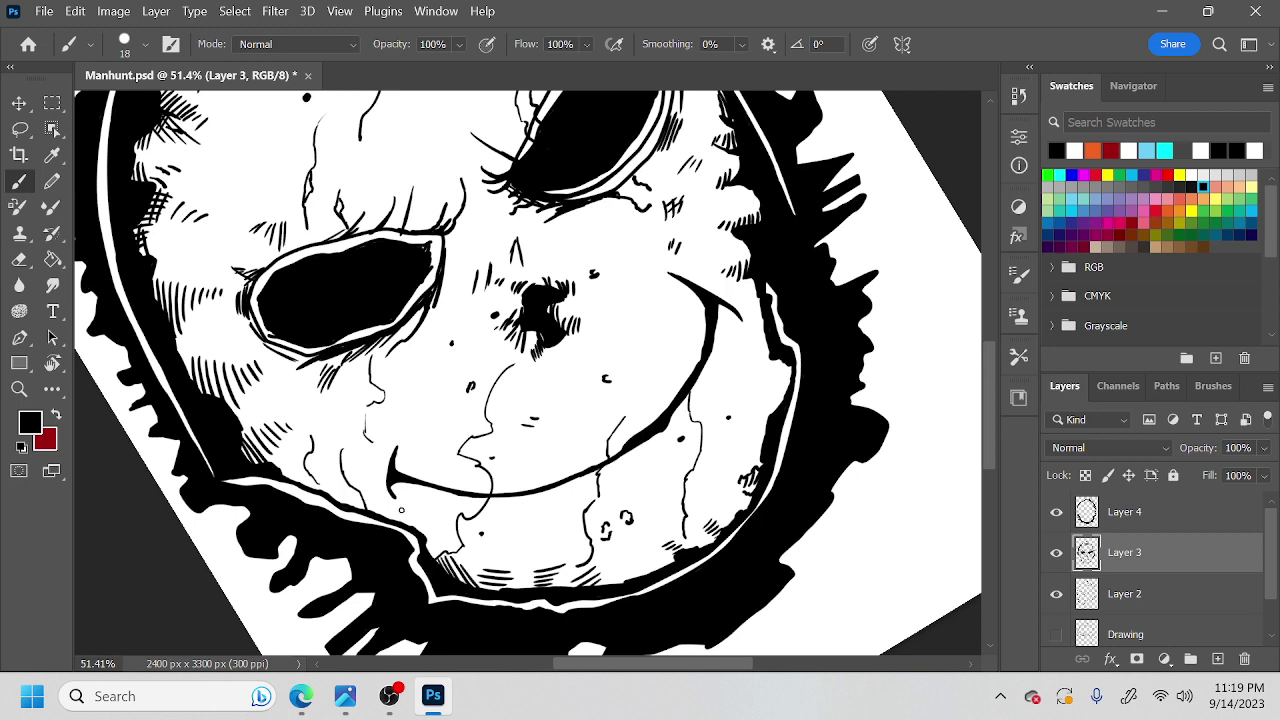
Add hatch strokes along both sides of the chin's inner edge and save the document.
{"action": "key", "text": "r"}
{"action": "left_click_drag", "start_coordinate": [413, 503], "coordinate": [333, 436]}
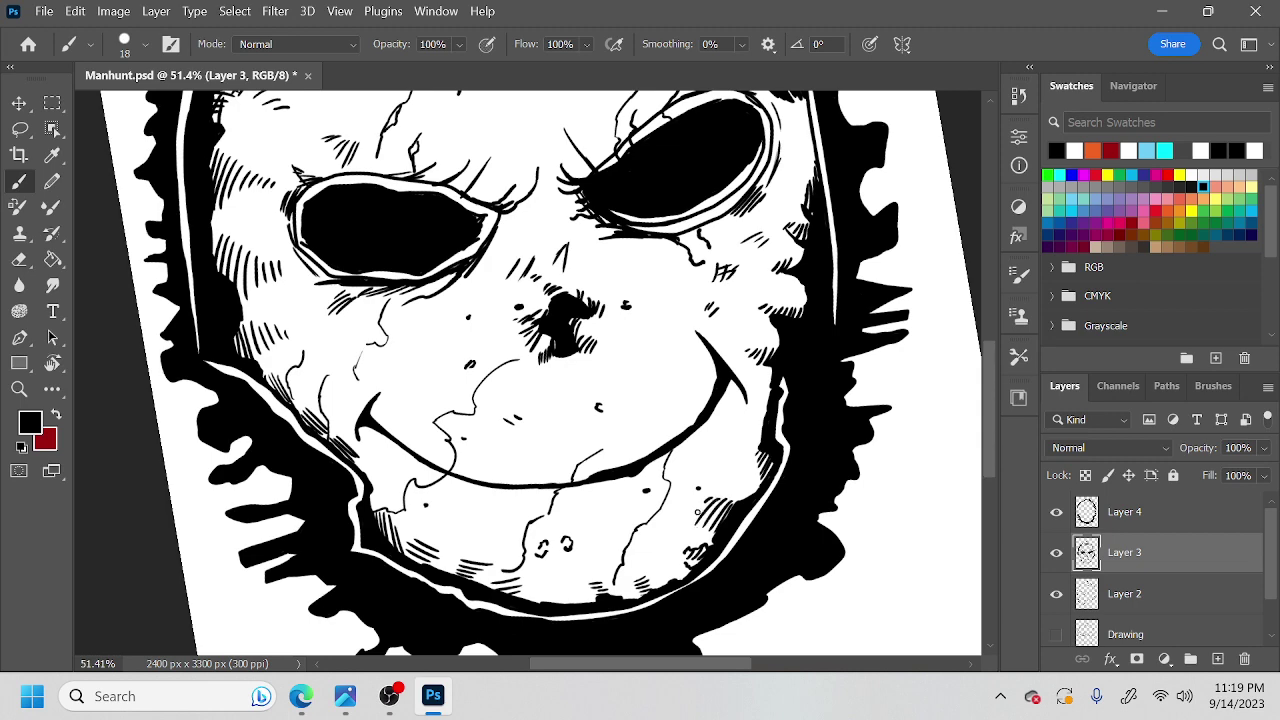
{"action": "mouse_move", "coordinate": [745, 499]}
{"action": "left_mouse_down"}
{"action": "mouse_move", "coordinate": [686, 516]}
{"action": "mouse_move", "coordinate": [711, 501]}
{"action": "mouse_move", "coordinate": [790, 525]}
{"action": "mouse_move", "coordinate": [800, 515]}
{"action": "left_mouse_up"}
{"action": "key", "text": "r"}
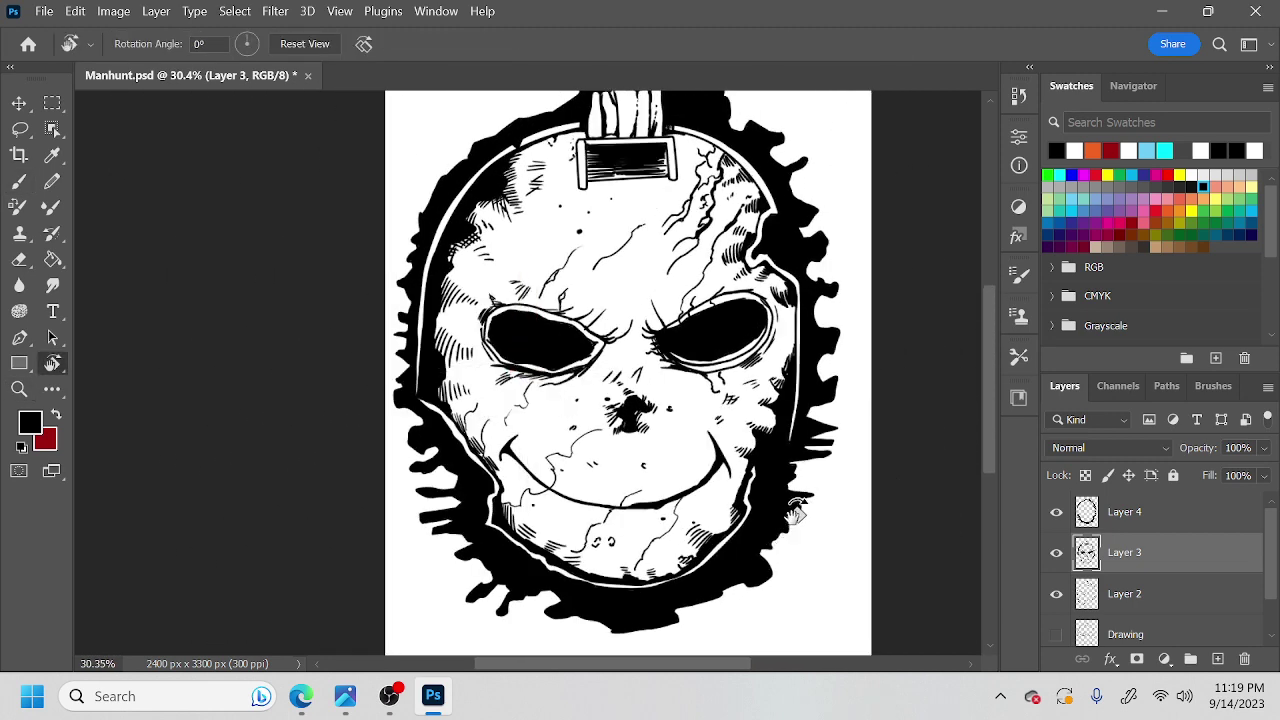
{"action": "key", "text": "ctrl+s"}
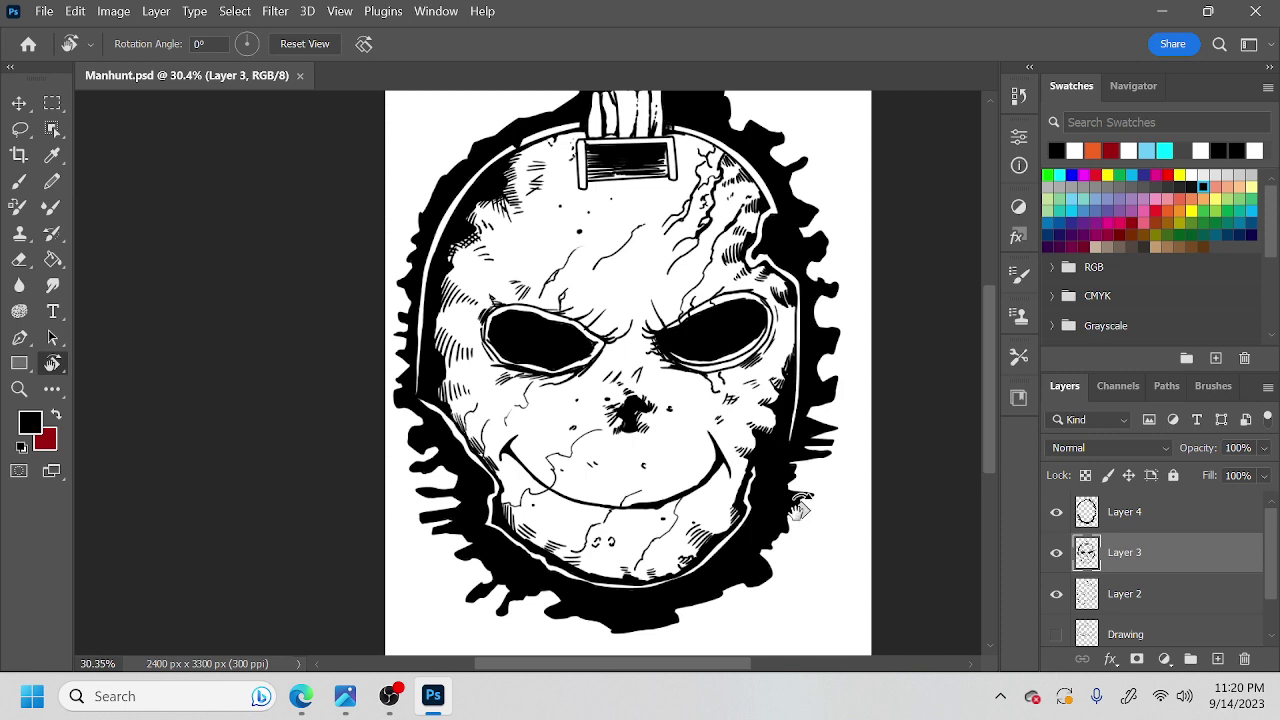
Activate Layer 4 and lasso small droplet shapes just outside the dripping border below the chin.
{"action": "left_click_drag", "start_coordinate": [674, 532], "coordinate": [690, 552]}
{"action": "left_click_drag", "start_coordinate": [701, 575], "coordinate": [822, 410]}
{"action": "scroll", "coordinate": [822, 410], "scroll_direction": "up", "scroll_amount": 2}
{"action": "key", "text": "r"}
{"action": "left_click", "coordinate": [1155, 515]}
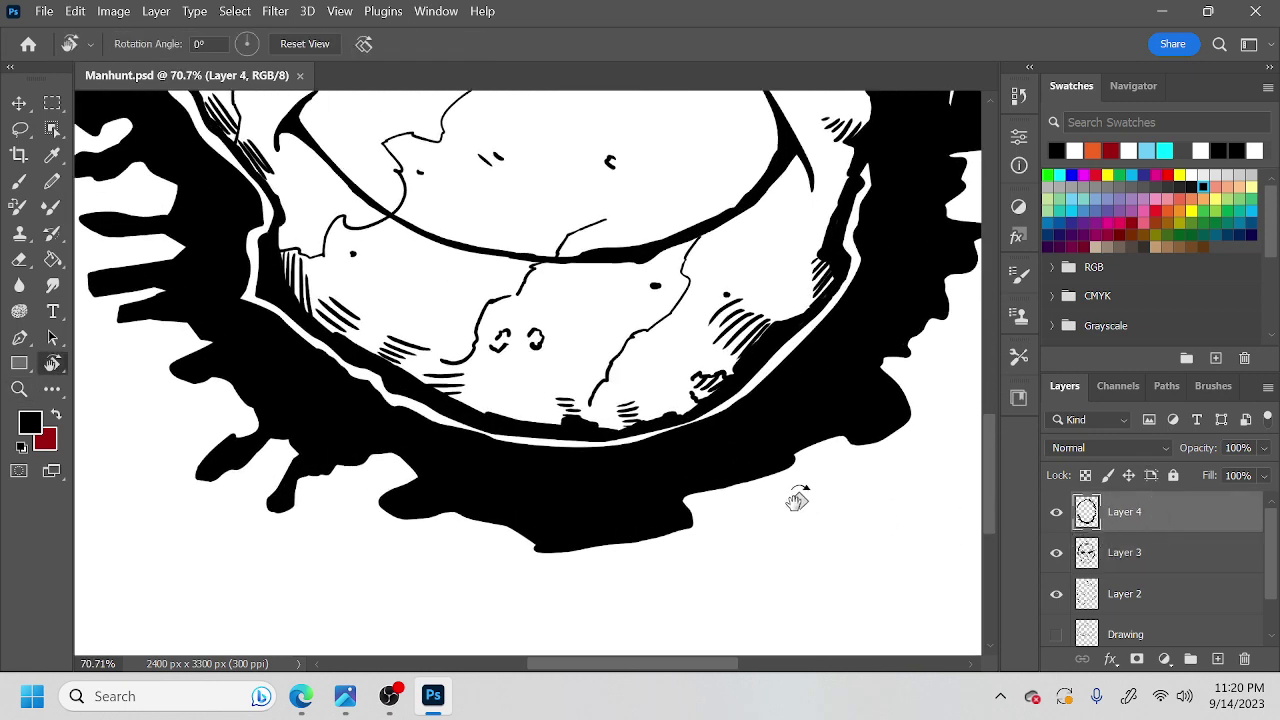
{"action": "key", "text": "l"}
{"action": "mouse_move", "coordinate": [472, 533]}
{"action": "left_mouse_down"}
{"action": "mouse_move", "coordinate": [450, 556]}
{"action": "mouse_move", "coordinate": [475, 533]}
{"action": "left_mouse_up"}
{"action": "mouse_move", "coordinate": [376, 543]}
{"action": "left_mouse_down"}
{"action": "mouse_move", "coordinate": [392, 547]}
{"action": "mouse_move", "coordinate": [375, 543]}
{"action": "left_mouse_up"}
{"action": "mouse_move", "coordinate": [334, 503]}
{"action": "left_mouse_down"}
{"action": "mouse_move", "coordinate": [302, 494]}
{"action": "mouse_move", "coordinate": [312, 490]}
{"action": "left_mouse_up"}
{"action": "left_click_drag", "start_coordinate": [597, 563], "coordinate": [648, 555]}
{"action": "left_click_drag", "start_coordinate": [717, 534], "coordinate": [719, 531]}
{"action": "mouse_move", "coordinate": [752, 488]}
{"action": "left_mouse_down"}
{"action": "mouse_move", "coordinate": [766, 503]}
{"action": "mouse_move", "coordinate": [750, 490]}
{"action": "mouse_move", "coordinate": [824, 482]}
{"action": "mouse_move", "coordinate": [822, 453]}
{"action": "left_mouse_up"}
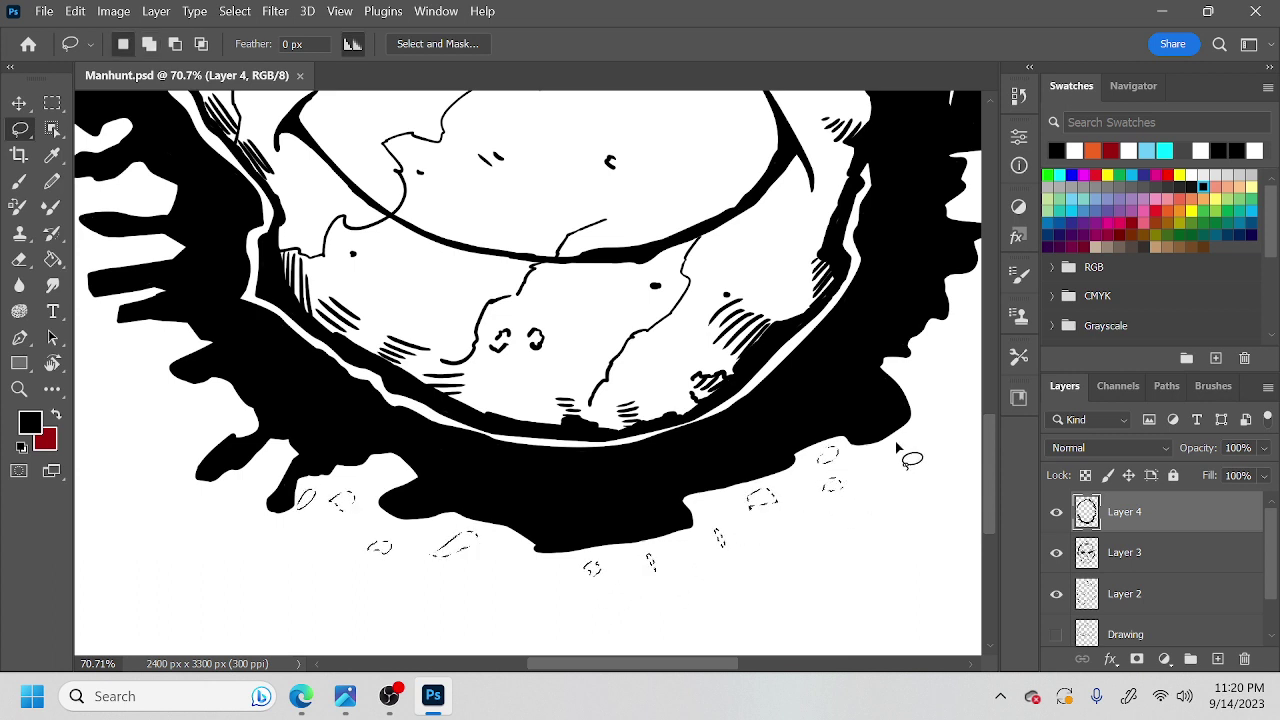
Add more lassoed droplets to the selection along the border's edge beside the mask's right cheek and eye.
{"action": "left_click_drag", "start_coordinate": [928, 443], "coordinate": [926, 445]}
{"action": "left_click_drag", "start_coordinate": [912, 471], "coordinate": [783, 545]}
{"action": "left_click_drag", "start_coordinate": [789, 444], "coordinate": [804, 421]}
{"action": "left_click_drag", "start_coordinate": [846, 366], "coordinate": [812, 415]}
{"action": "mouse_move", "coordinate": [806, 327]}
{"action": "left_mouse_down"}
{"action": "mouse_move", "coordinate": [848, 342]}
{"action": "mouse_move", "coordinate": [794, 338]}
{"action": "mouse_move", "coordinate": [802, 328]}
{"action": "left_mouse_up"}
{"action": "left_click_drag", "start_coordinate": [809, 371], "coordinate": [727, 477]}
{"action": "mouse_move", "coordinate": [774, 263]}
{"action": "left_mouse_down"}
{"action": "mouse_move", "coordinate": [791, 278]}
{"action": "mouse_move", "coordinate": [781, 261]}
{"action": "mouse_move", "coordinate": [717, 447]}
{"action": "left_mouse_up"}
{"action": "mouse_move", "coordinate": [689, 305]}
{"action": "left_mouse_down"}
{"action": "mouse_move", "coordinate": [718, 310]}
{"action": "mouse_move", "coordinate": [700, 302]}
{"action": "mouse_move", "coordinate": [744, 470]}
{"action": "mouse_move", "coordinate": [728, 332]}
{"action": "mouse_move", "coordinate": [714, 321]}
{"action": "mouse_move", "coordinate": [752, 360]}
{"action": "mouse_move", "coordinate": [743, 342]}
{"action": "left_mouse_up"}
{"action": "left_click_drag", "start_coordinate": [758, 268], "coordinate": [751, 267]}
{"action": "mouse_move", "coordinate": [749, 332]}
{"action": "left_mouse_down"}
{"action": "mouse_move", "coordinate": [717, 430]}
{"action": "mouse_move", "coordinate": [720, 484]}
{"action": "left_mouse_up"}
Extend the selection with lassoed droplets around the drips at the mask's upper right, towards the top strap.
{"action": "key", "text": "r"}
{"action": "left_click_drag", "start_coordinate": [731, 418], "coordinate": [684, 236]}
{"action": "left_click_drag", "start_coordinate": [693, 300], "coordinate": [843, 463]}
{"action": "left_click_drag", "start_coordinate": [538, 277], "coordinate": [538, 283]}
{"action": "mouse_move", "coordinate": [486, 250]}
{"action": "left_mouse_down"}
{"action": "mouse_move", "coordinate": [488, 276]}
{"action": "mouse_move", "coordinate": [487, 251]}
{"action": "mouse_move", "coordinate": [429, 293]}
{"action": "mouse_move", "coordinate": [422, 265]}
{"action": "left_mouse_up"}
{"action": "left_click_drag", "start_coordinate": [480, 300], "coordinate": [754, 277]}
{"action": "mouse_move", "coordinate": [680, 253]}
{"action": "left_mouse_down"}
{"action": "mouse_move", "coordinate": [672, 283]}
{"action": "mouse_move", "coordinate": [679, 254]}
{"action": "left_mouse_up"}
{"action": "mouse_move", "coordinate": [622, 223]}
{"action": "left_mouse_down"}
{"action": "mouse_move", "coordinate": [617, 246]}
{"action": "mouse_move", "coordinate": [619, 226]}
{"action": "mouse_move", "coordinate": [592, 211]}
{"action": "left_mouse_up"}
{"action": "left_click_drag", "start_coordinate": [595, 247], "coordinate": [600, 299]}
{"action": "key", "text": "space"}
{"action": "left_click_drag", "start_coordinate": [745, 235], "coordinate": [801, 211]}
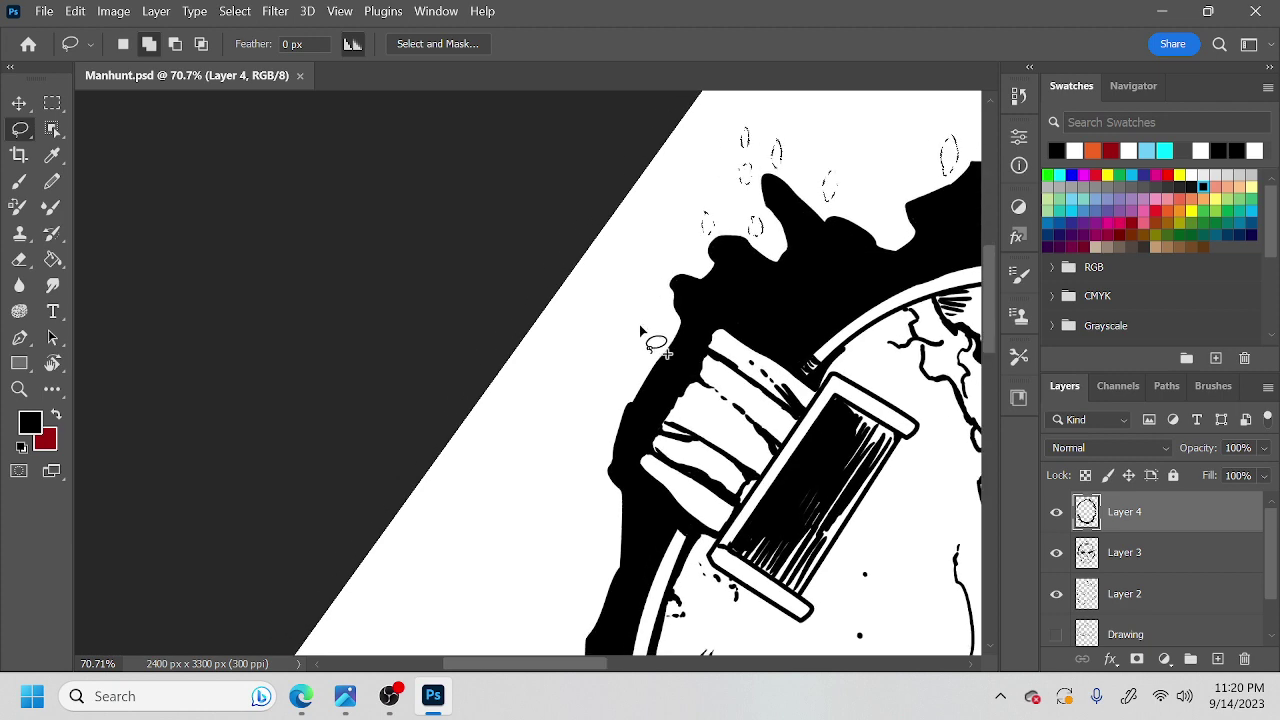
Add lassoed droplets outside the border around the top strap and along the forehead's upper left edge.
{"action": "left_click_drag", "start_coordinate": [664, 260], "coordinate": [665, 264]}
{"action": "left_click_drag", "start_coordinate": [625, 384], "coordinate": [649, 293]}
{"action": "mouse_move", "coordinate": [626, 339]}
{"action": "left_mouse_down"}
{"action": "mouse_move", "coordinate": [612, 350]}
{"action": "mouse_move", "coordinate": [625, 338]}
{"action": "left_mouse_up"}
{"action": "mouse_move", "coordinate": [620, 402]}
{"action": "left_mouse_down"}
{"action": "mouse_move", "coordinate": [611, 430]}
{"action": "mouse_move", "coordinate": [660, 420]}
{"action": "mouse_move", "coordinate": [749, 283]}
{"action": "mouse_move", "coordinate": [745, 350]}
{"action": "mouse_move", "coordinate": [747, 328]}
{"action": "left_mouse_up"}
{"action": "mouse_move", "coordinate": [710, 380]}
{"action": "left_mouse_down"}
{"action": "mouse_move", "coordinate": [687, 397]}
{"action": "mouse_move", "coordinate": [711, 381]}
{"action": "mouse_move", "coordinate": [687, 349]}
{"action": "mouse_move", "coordinate": [698, 346]}
{"action": "left_mouse_up"}
{"action": "mouse_move", "coordinate": [690, 433]}
{"action": "left_mouse_down"}
{"action": "mouse_move", "coordinate": [674, 449]}
{"action": "mouse_move", "coordinate": [690, 436]}
{"action": "left_mouse_up"}
{"action": "mouse_move", "coordinate": [700, 484]}
{"action": "left_mouse_down"}
{"action": "mouse_move", "coordinate": [682, 489]}
{"action": "mouse_move", "coordinate": [702, 486]}
{"action": "left_mouse_up"}
Continue adding small lassoed droplets between and beyond the drips along the mask's left side.
{"action": "mouse_move", "coordinate": [737, 447]}
{"action": "left_mouse_down"}
{"action": "mouse_move", "coordinate": [713, 399]}
{"action": "mouse_move", "coordinate": [647, 331]}
{"action": "left_mouse_up"}
{"action": "mouse_move", "coordinate": [612, 457]}
{"action": "left_mouse_down"}
{"action": "mouse_move", "coordinate": [640, 442]}
{"action": "mouse_move", "coordinate": [612, 458]}
{"action": "mouse_move", "coordinate": [580, 303]}
{"action": "mouse_move", "coordinate": [497, 126]}
{"action": "left_mouse_up"}
{"action": "mouse_move", "coordinate": [790, 480]}
{"action": "left_mouse_down"}
{"action": "mouse_move", "coordinate": [677, 363]}
{"action": "mouse_move", "coordinate": [561, 300]}
{"action": "left_mouse_up"}
{"action": "mouse_move", "coordinate": [738, 479]}
{"action": "left_mouse_down"}
{"action": "mouse_move", "coordinate": [729, 490]}
{"action": "mouse_move", "coordinate": [738, 480]}
{"action": "left_mouse_up"}
{"action": "mouse_move", "coordinate": [812, 505]}
{"action": "left_mouse_down"}
{"action": "mouse_move", "coordinate": [806, 528]}
{"action": "mouse_move", "coordinate": [794, 512]}
{"action": "left_mouse_up"}
{"action": "mouse_move", "coordinate": [655, 408]}
{"action": "left_mouse_down"}
{"action": "mouse_move", "coordinate": [646, 424]}
{"action": "mouse_move", "coordinate": [656, 411]}
{"action": "left_mouse_up"}
{"action": "left_click_drag", "start_coordinate": [547, 359], "coordinate": [546, 360]}
{"action": "mouse_move", "coordinate": [522, 349]}
{"action": "left_mouse_down"}
{"action": "mouse_move", "coordinate": [517, 358]}
{"action": "mouse_move", "coordinate": [495, 324]}
{"action": "left_mouse_up"}
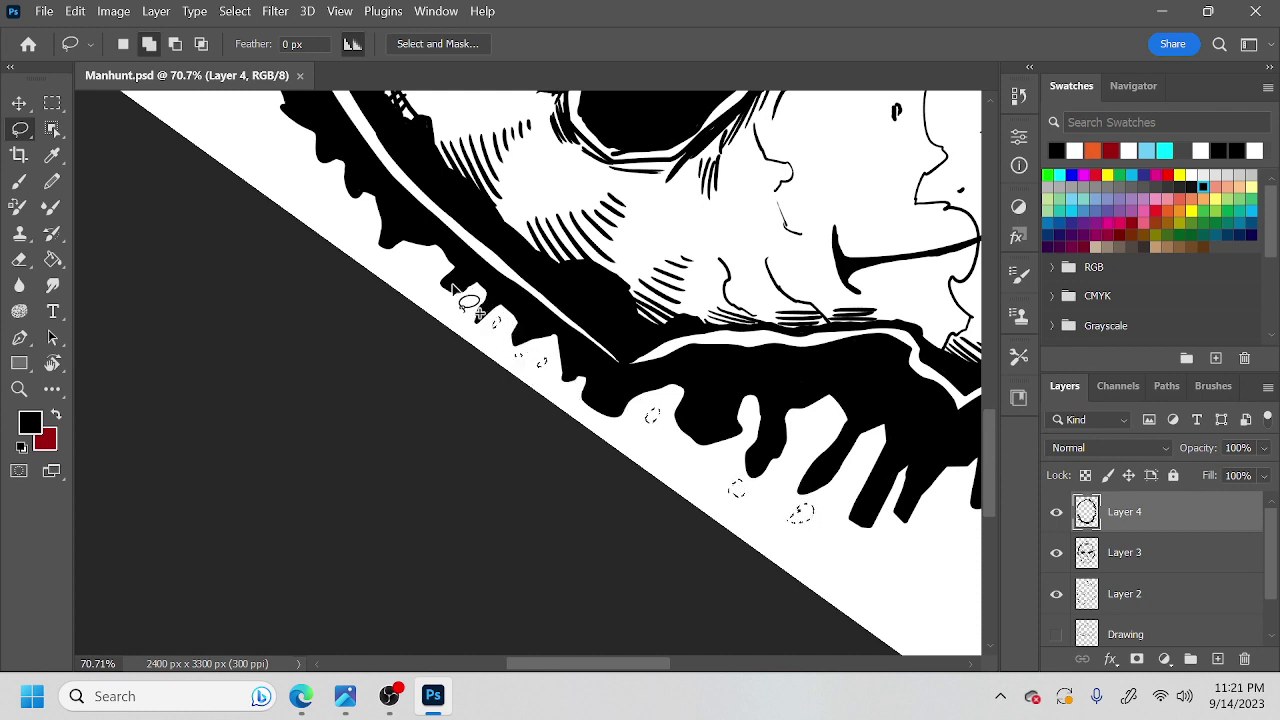
{"action": "left_click_drag", "start_coordinate": [430, 261], "coordinate": [422, 270]}
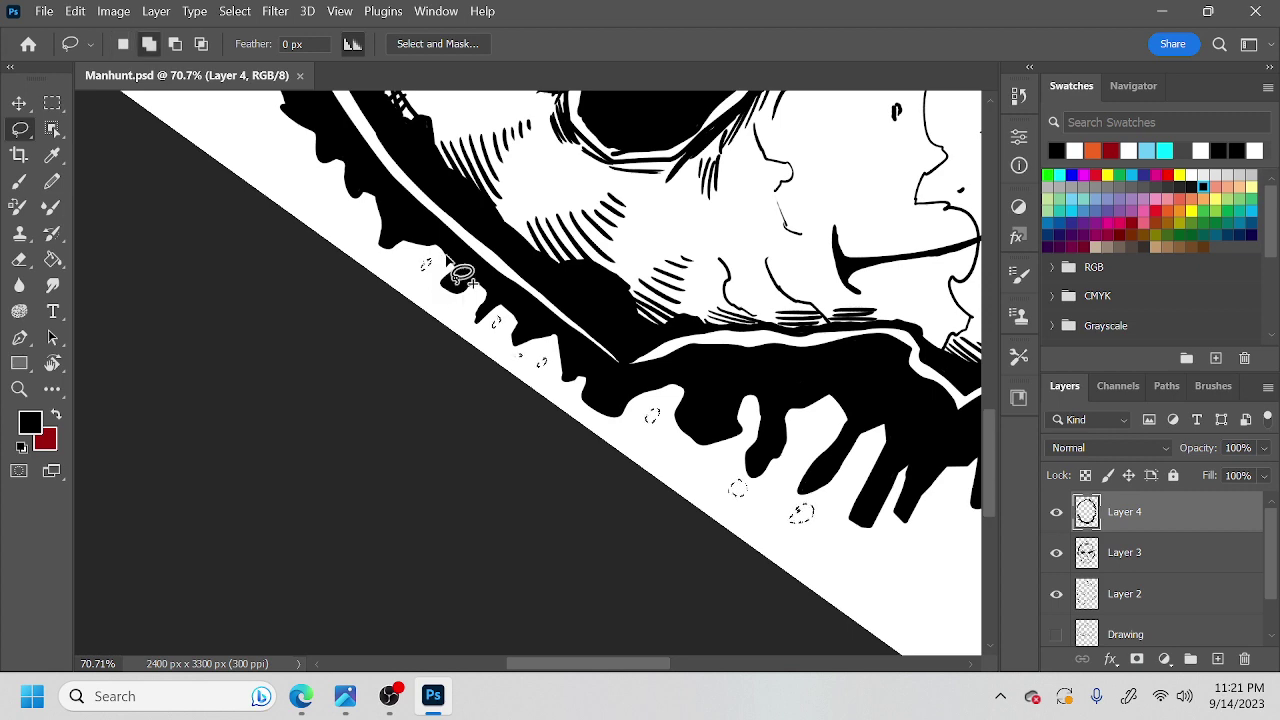
{"action": "mouse_move", "coordinate": [800, 435]}
{"action": "left_mouse_down"}
{"action": "mouse_move", "coordinate": [799, 446]}
{"action": "mouse_move", "coordinate": [827, 417]}
{"action": "left_mouse_up"}
{"action": "mouse_move", "coordinate": [857, 469]}
{"action": "left_mouse_down"}
{"action": "mouse_move", "coordinate": [853, 482]}
{"action": "mouse_move", "coordinate": [857, 472]}
{"action": "left_mouse_up"}
Complete the droplet selection with lassoed shapes around the long drips at the mask's lower left.
{"action": "key", "text": "space"}
{"action": "left_click_drag", "start_coordinate": [909, 542], "coordinate": [739, 528]}
{"action": "mouse_move", "coordinate": [771, 492]}
{"action": "left_mouse_down"}
{"action": "mouse_move", "coordinate": [764, 506]}
{"action": "mouse_move", "coordinate": [774, 494]}
{"action": "left_mouse_up"}
{"action": "mouse_move", "coordinate": [850, 487]}
{"action": "left_mouse_down"}
{"action": "mouse_move", "coordinate": [843, 507]}
{"action": "mouse_move", "coordinate": [851, 489]}
{"action": "left_mouse_up"}
{"action": "left_click_drag", "start_coordinate": [908, 548], "coordinate": [914, 562]}
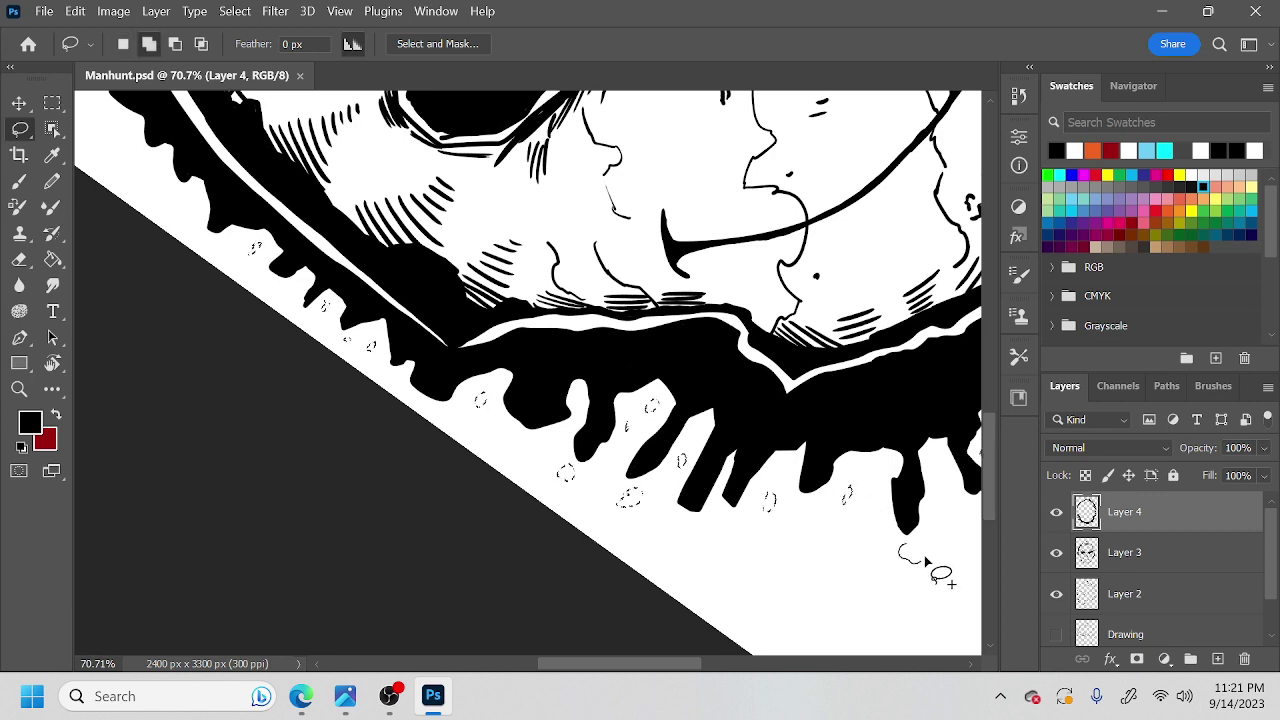
{"action": "mouse_move", "coordinate": [870, 520]}
{"action": "left_mouse_down"}
{"action": "mouse_move", "coordinate": [866, 534]}
{"action": "mouse_move", "coordinate": [757, 505]}
{"action": "mouse_move", "coordinate": [711, 511]}
{"action": "left_mouse_up"}
{"action": "mouse_move", "coordinate": [799, 525]}
{"action": "left_mouse_down"}
{"action": "mouse_move", "coordinate": [762, 548]}
{"action": "mouse_move", "coordinate": [797, 531]}
{"action": "left_mouse_up"}
Fill all the selected droplets with black using the Paint Bucket, then deselect.
{"action": "key", "text": "z"}
{"action": "key", "text": "g"}
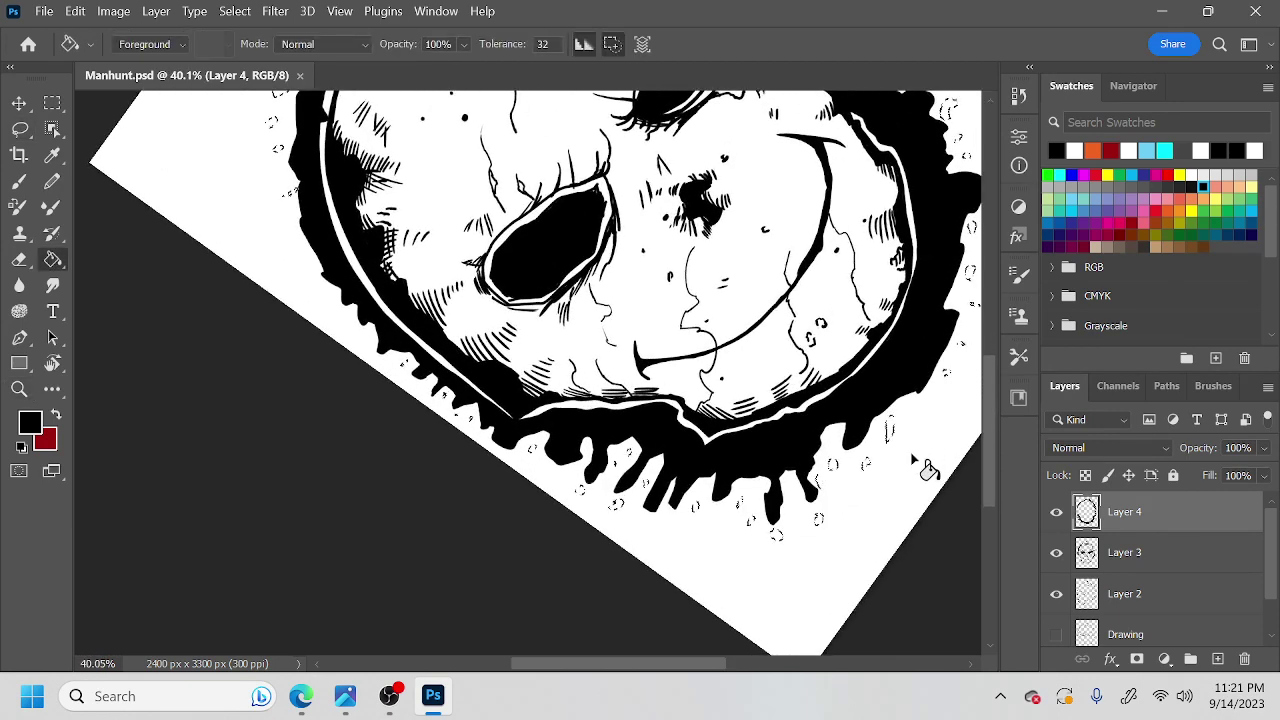
{"action": "left_click", "coordinate": [891, 430]}
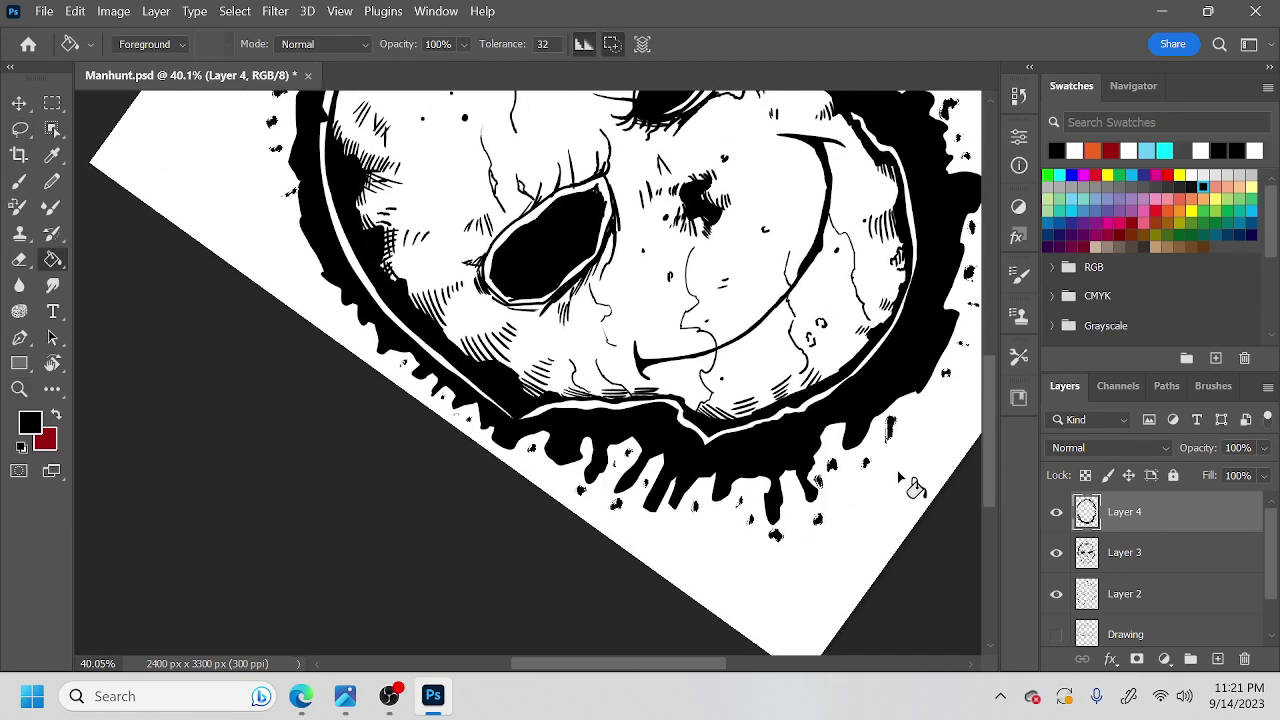
{"action": "key", "text": "l"}
{"action": "left_click", "coordinate": [888, 478]}
{"action": "left_click", "coordinate": [686, 287]}
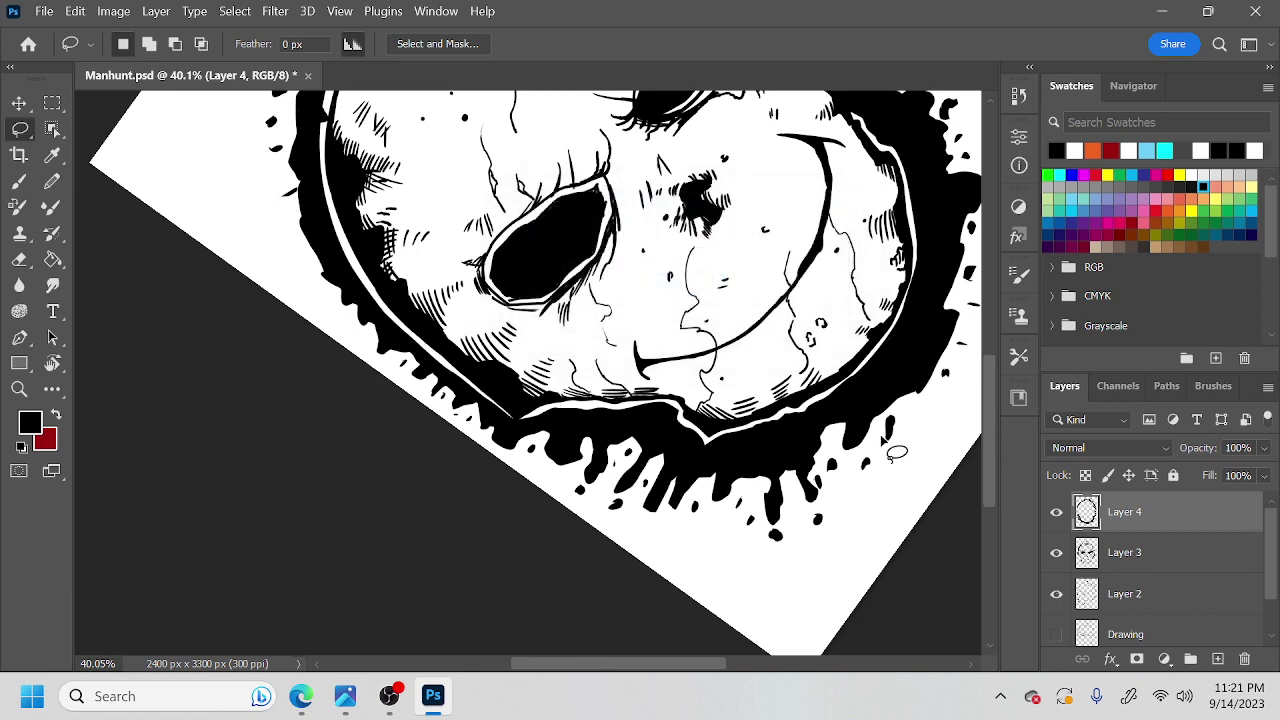
Return the canvas rotation to 0°, duplicate Layer 4 and hide the original layer.
{"action": "key", "text": "z"}
{"action": "mouse_move", "coordinate": [885, 510]}
{"action": "left_mouse_down"}
{"action": "mouse_move", "coordinate": [812, 510]}
{"action": "mouse_move", "coordinate": [875, 360]}
{"action": "mouse_move", "coordinate": [835, 215]}
{"action": "left_mouse_up"}
{"action": "key", "text": "r"}
{"action": "left_click_drag", "start_coordinate": [697, 615], "coordinate": [696, 600]}
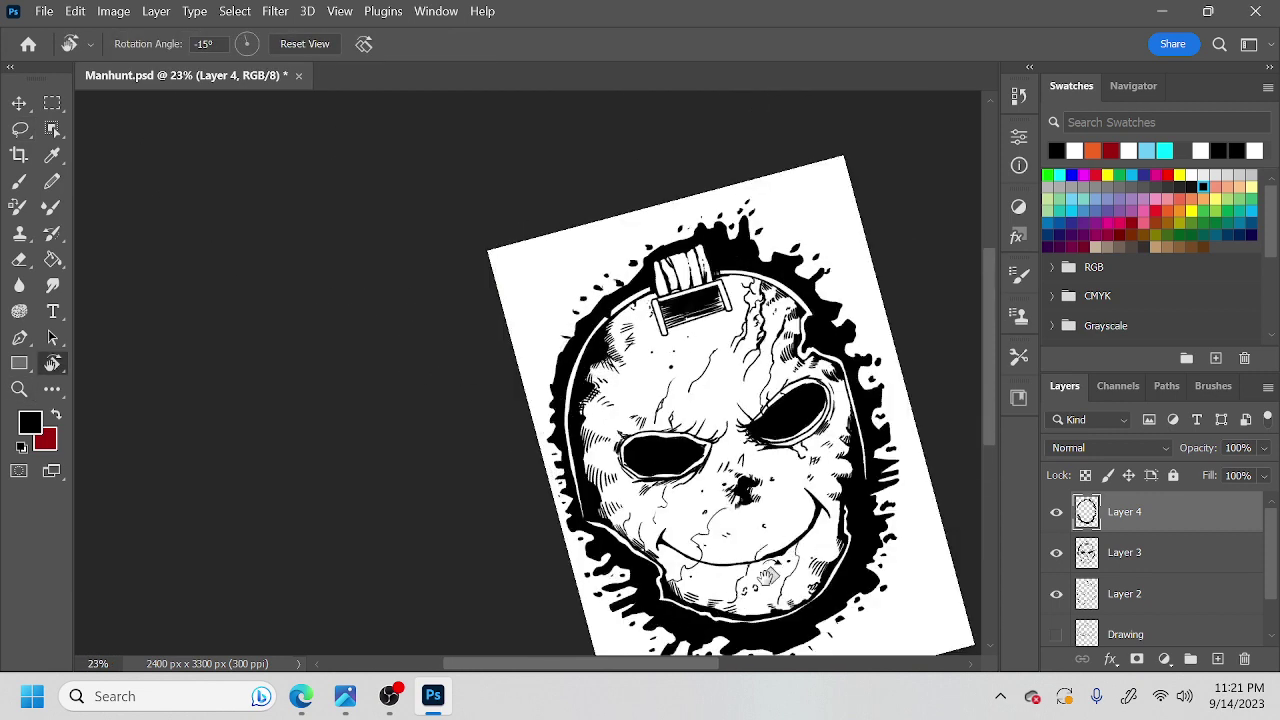
{"action": "left_click_drag", "start_coordinate": [786, 565], "coordinate": [740, 600]}
{"action": "left_click_drag", "start_coordinate": [865, 585], "coordinate": [824, 493]}
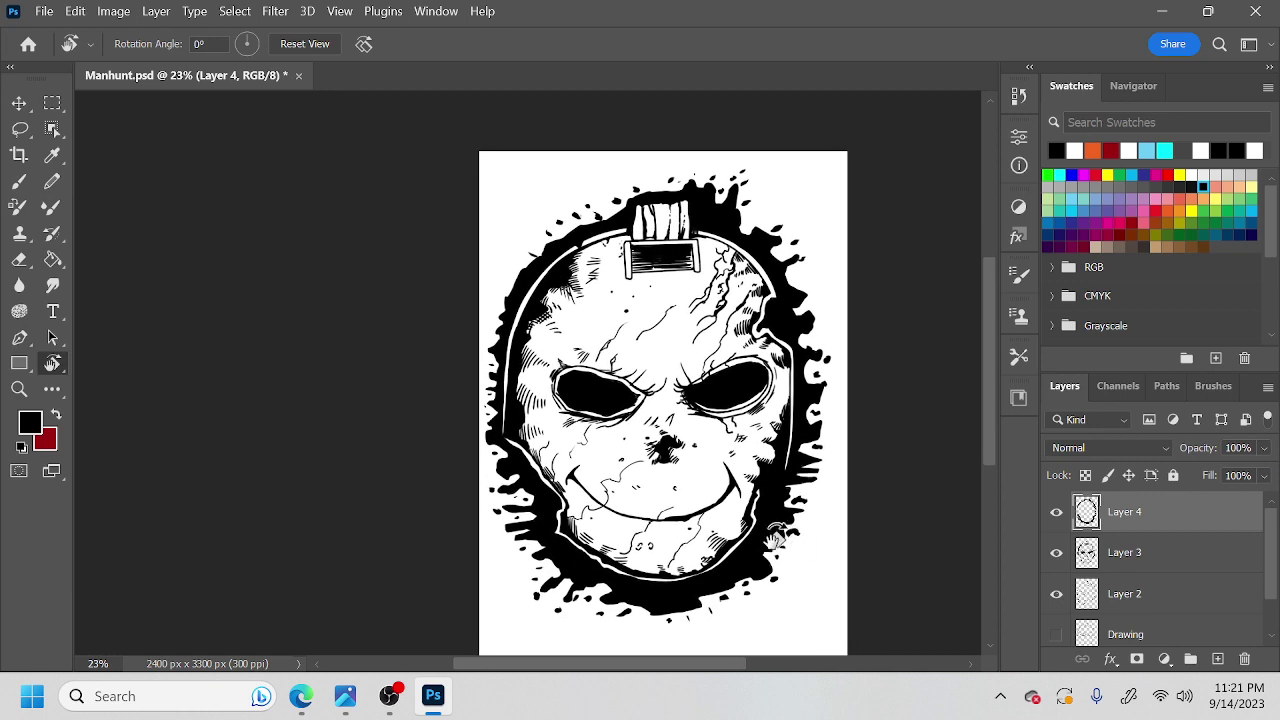
{"action": "key", "text": "z"}
{"action": "left_click_drag", "start_coordinate": [717, 532], "coordinate": [818, 522]}
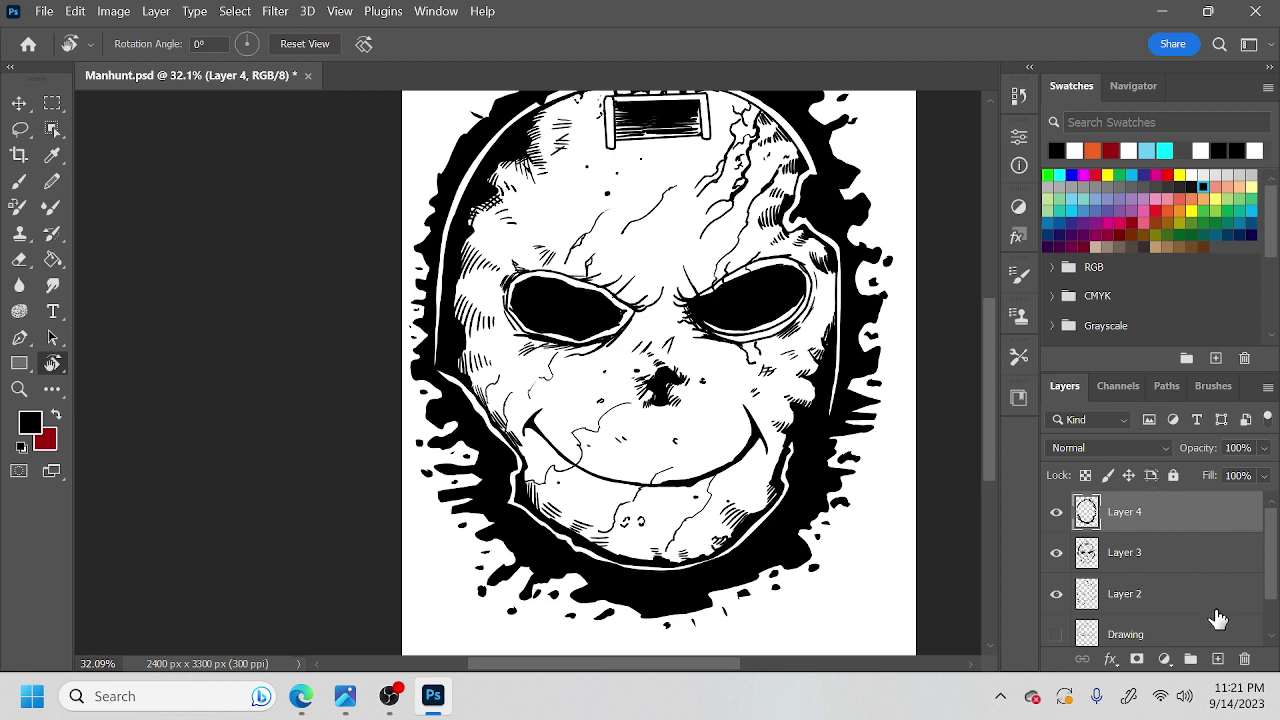
{"action": "left_click_drag", "start_coordinate": [1243, 540], "coordinate": [1215, 659]}
{"action": "left_click", "coordinate": [1056, 552]}
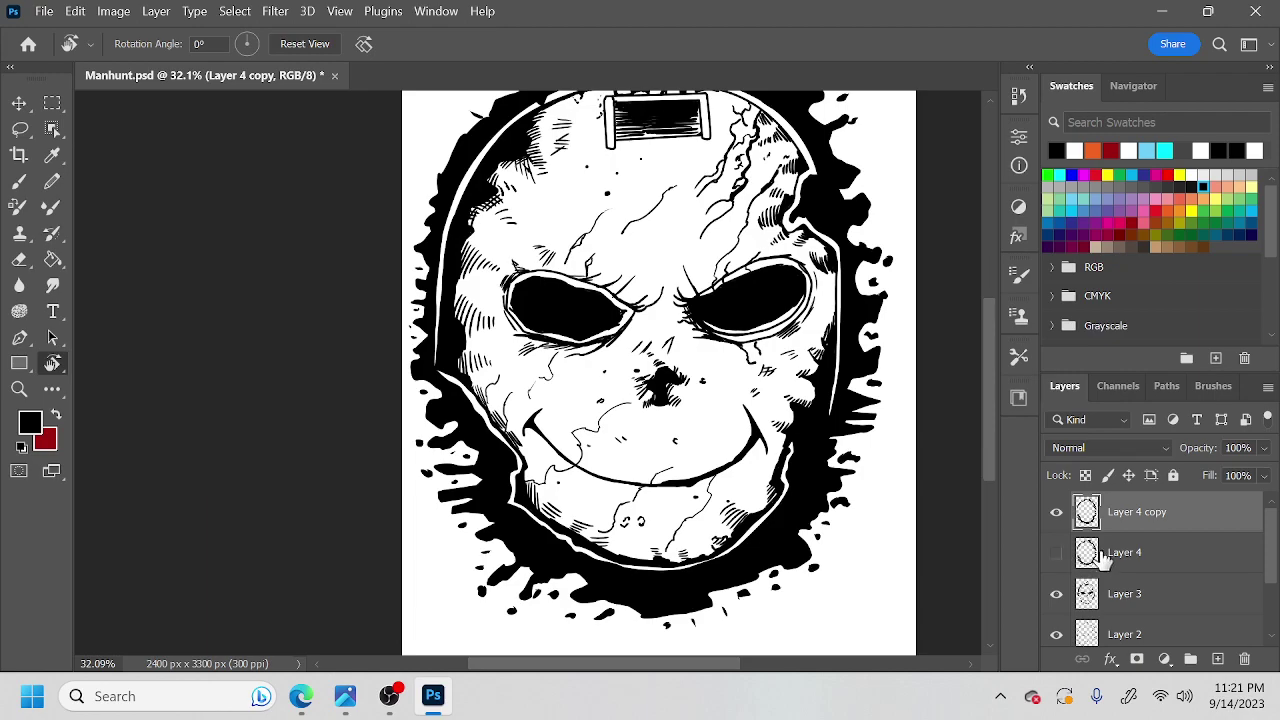
Set the Eraser to a Hard Round tip with a size of 12 px.
{"action": "left_click_drag", "start_coordinate": [746, 492], "coordinate": [772, 338]}
{"action": "left_click_drag", "start_coordinate": [817, 490], "coordinate": [707, 597]}
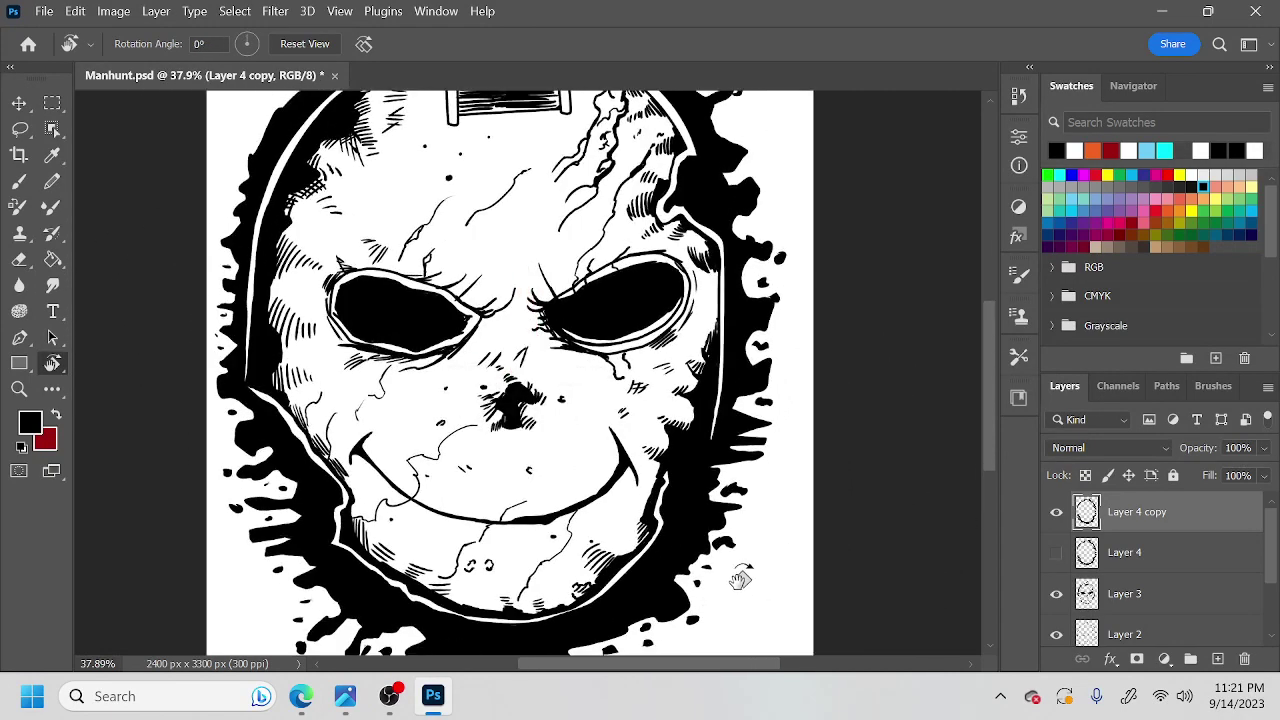
{"action": "key", "text": "b"}
{"action": "key", "text": "e"}
{"action": "right_click", "coordinate": [762, 513]}
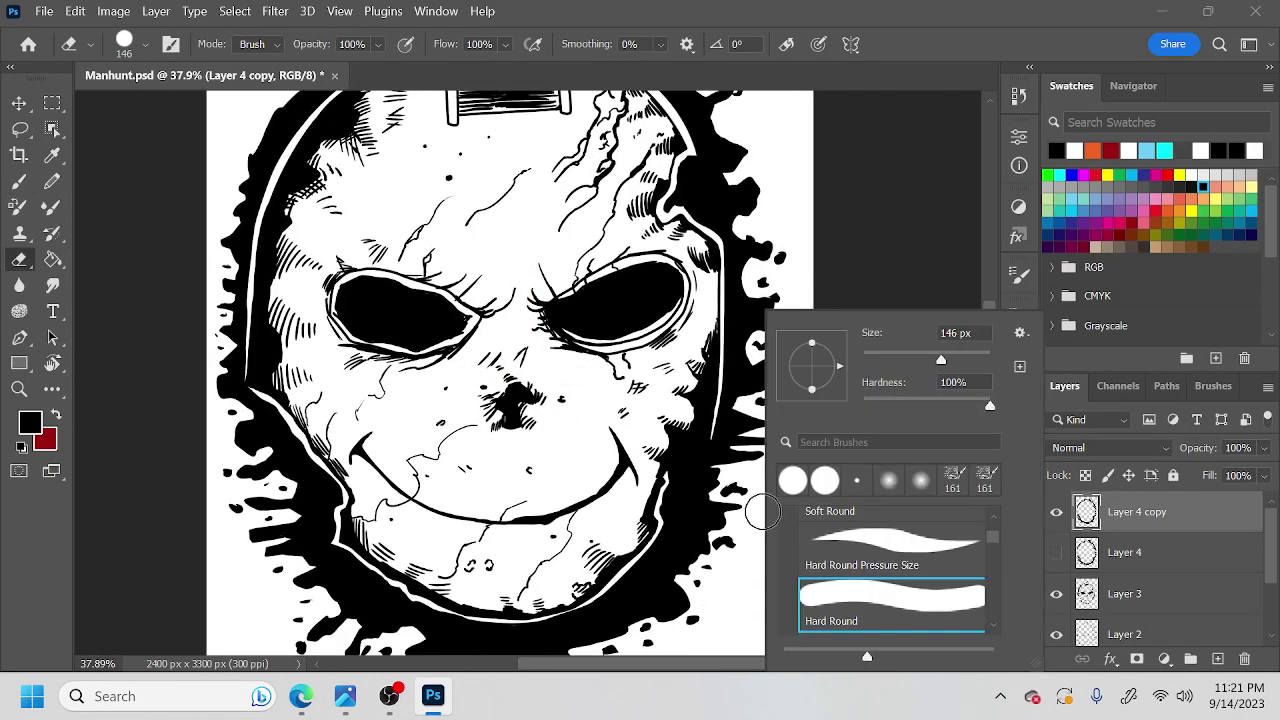
{"action": "left_click", "coordinate": [880, 355]}
{"action": "key", "text": "Return"}
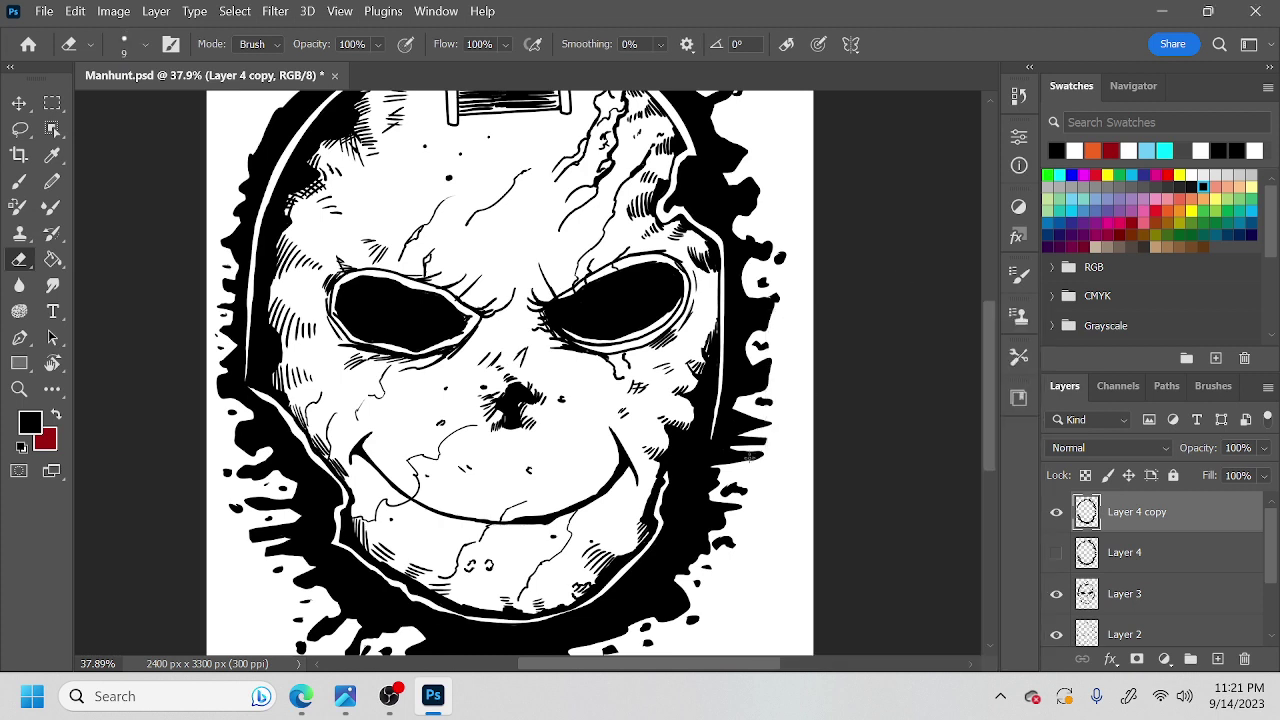
{"action": "right_click", "coordinate": [735, 489]}
{"action": "left_click", "coordinate": [845, 359]}
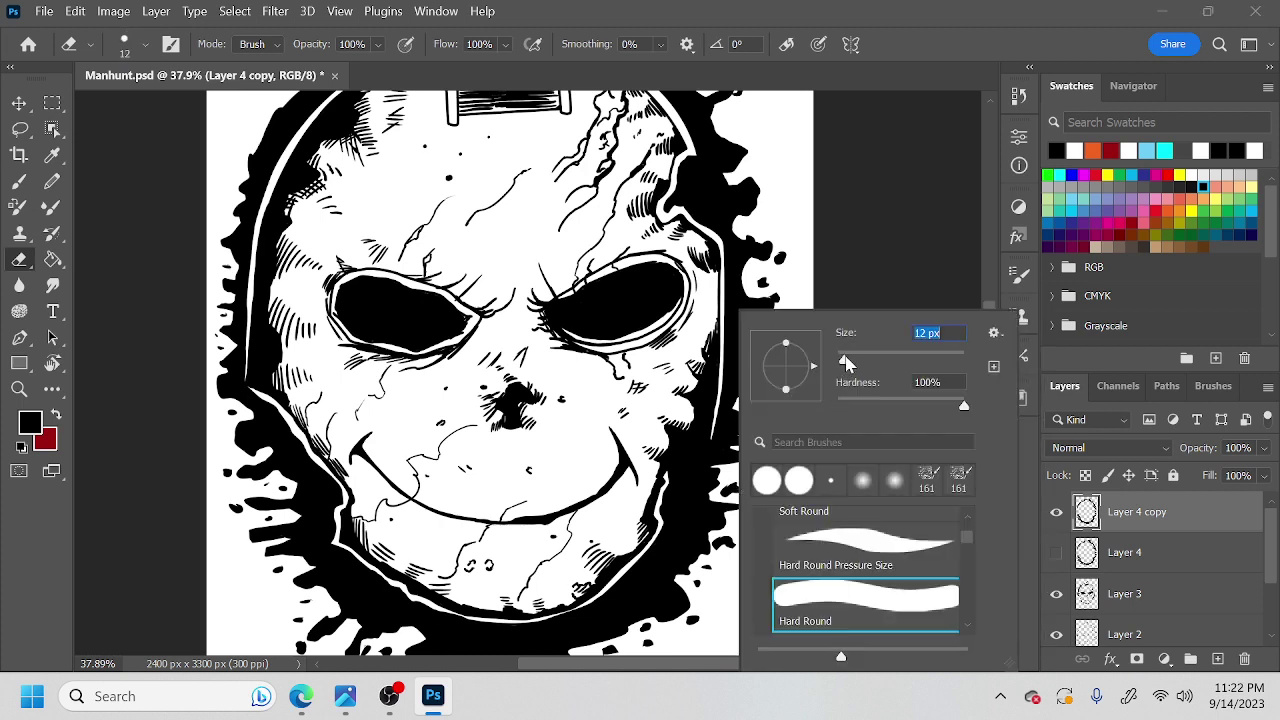
{"action": "left_click", "coordinate": [865, 284]}
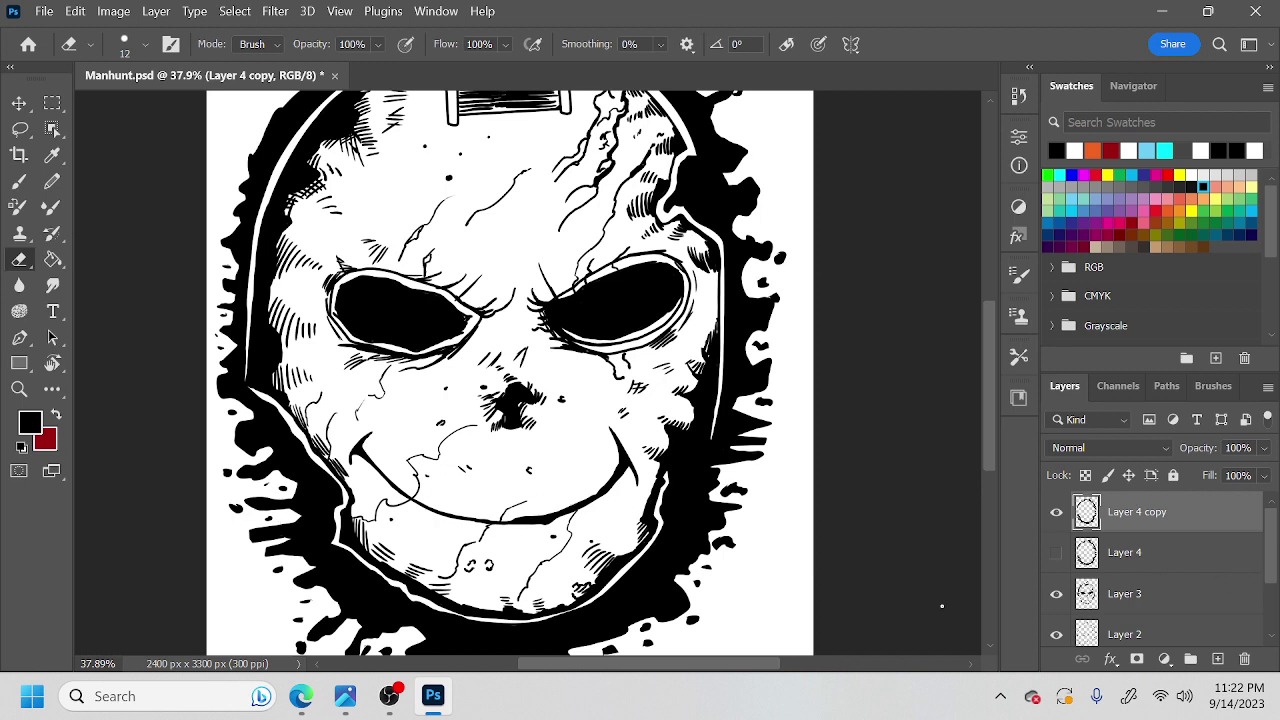
Try to erase straight horizontal streaks through the black border beside both ends of the smile.
{"action": "key", "text": "l"}
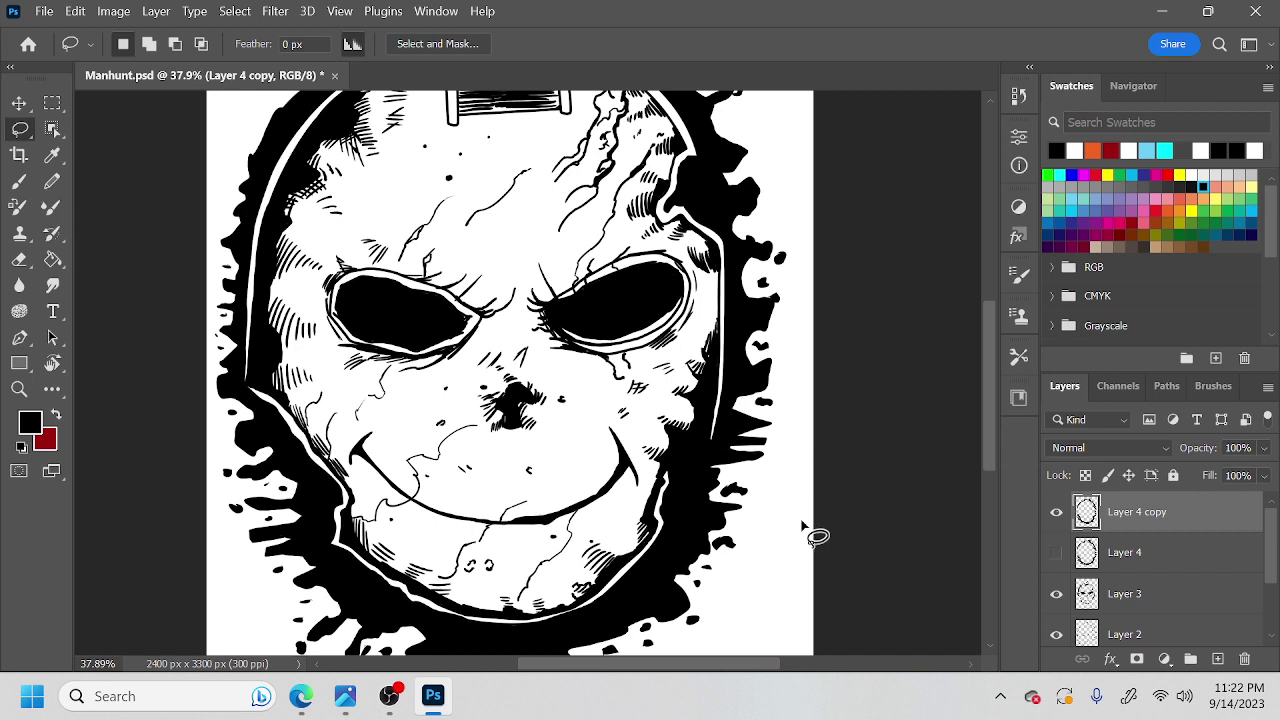
{"action": "key", "text": "b"}
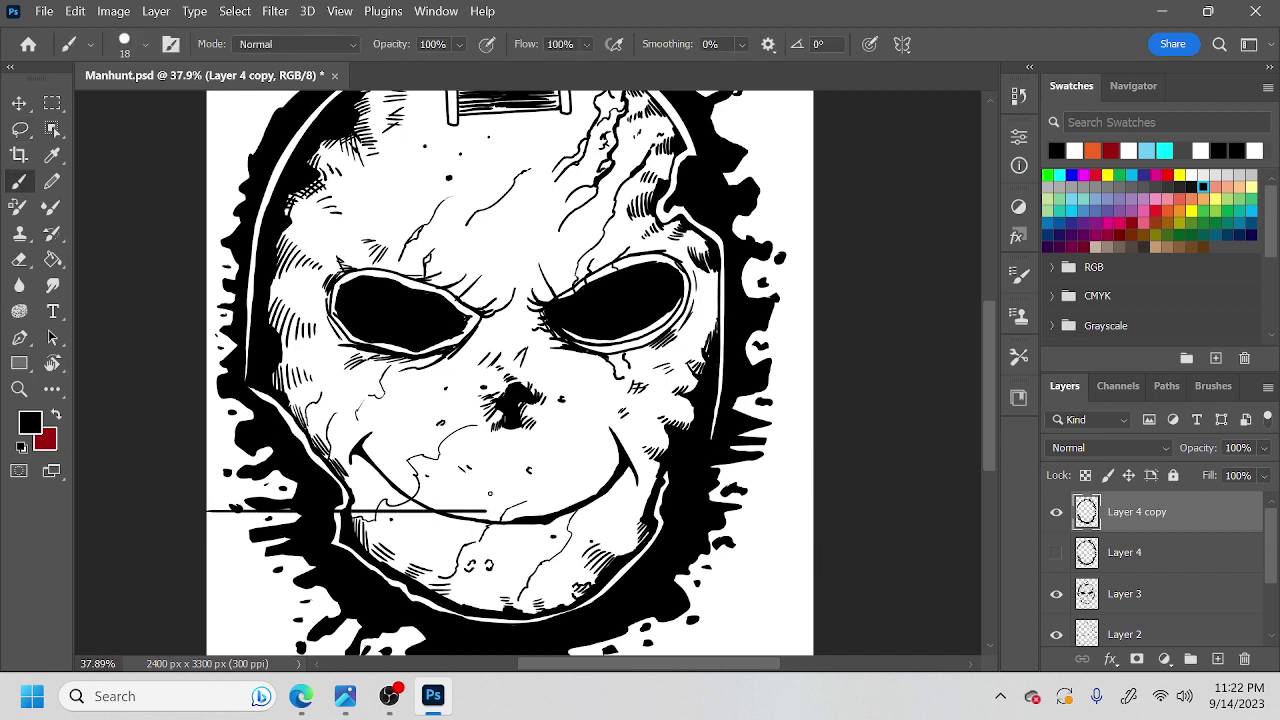
{"action": "key", "text": "e"}
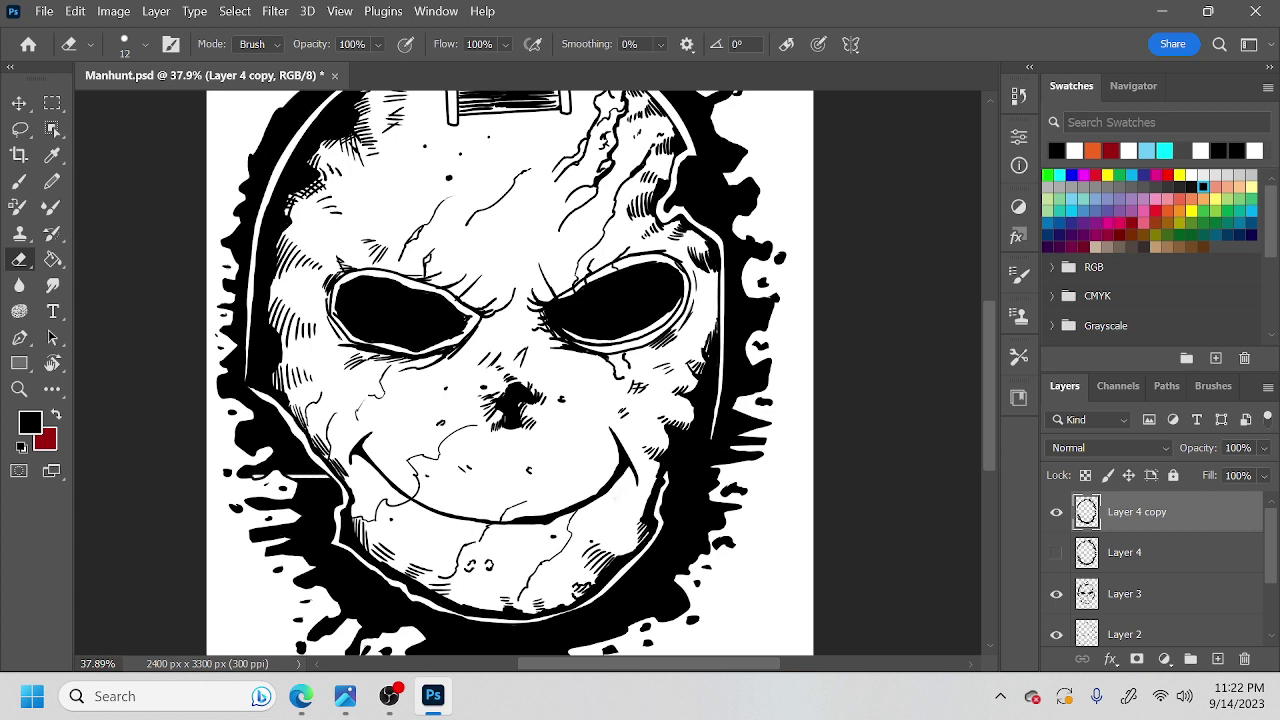
{"action": "left_click", "coordinate": [258, 507], "text": "shift"}
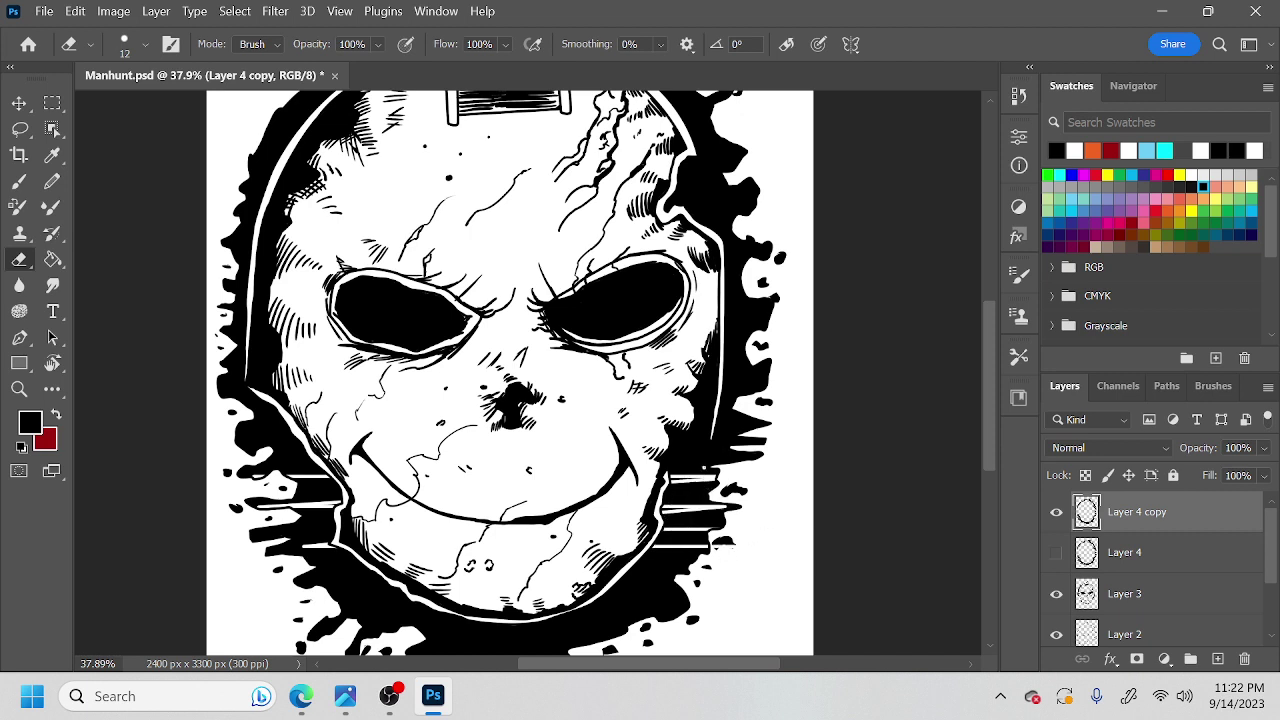
{"action": "key", "text": "ctrl+z"}
{"action": "key", "text": "ctrl+z"}
{"action": "key", "text": "ctrl+z"}
Try a Magic Wand selection on the streaked border of Layer 4 copy.
{"action": "key", "text": "w"}
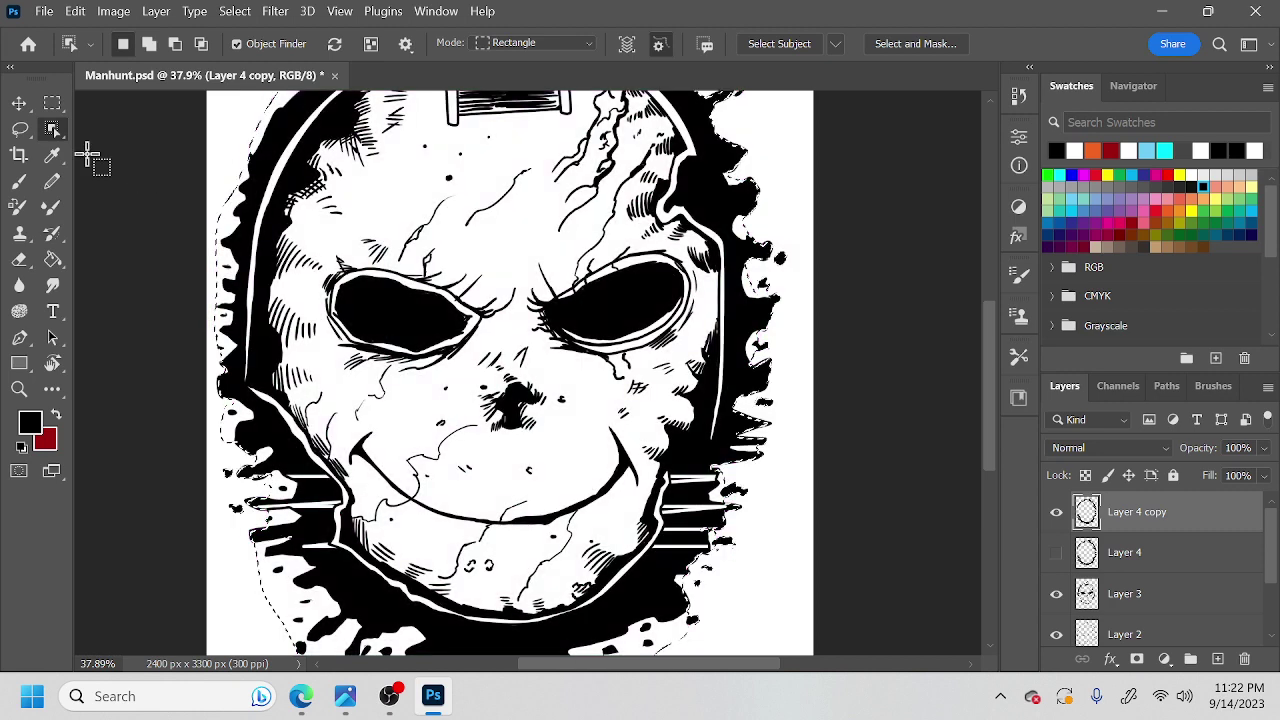
{"action": "right_click", "coordinate": [63, 134]}
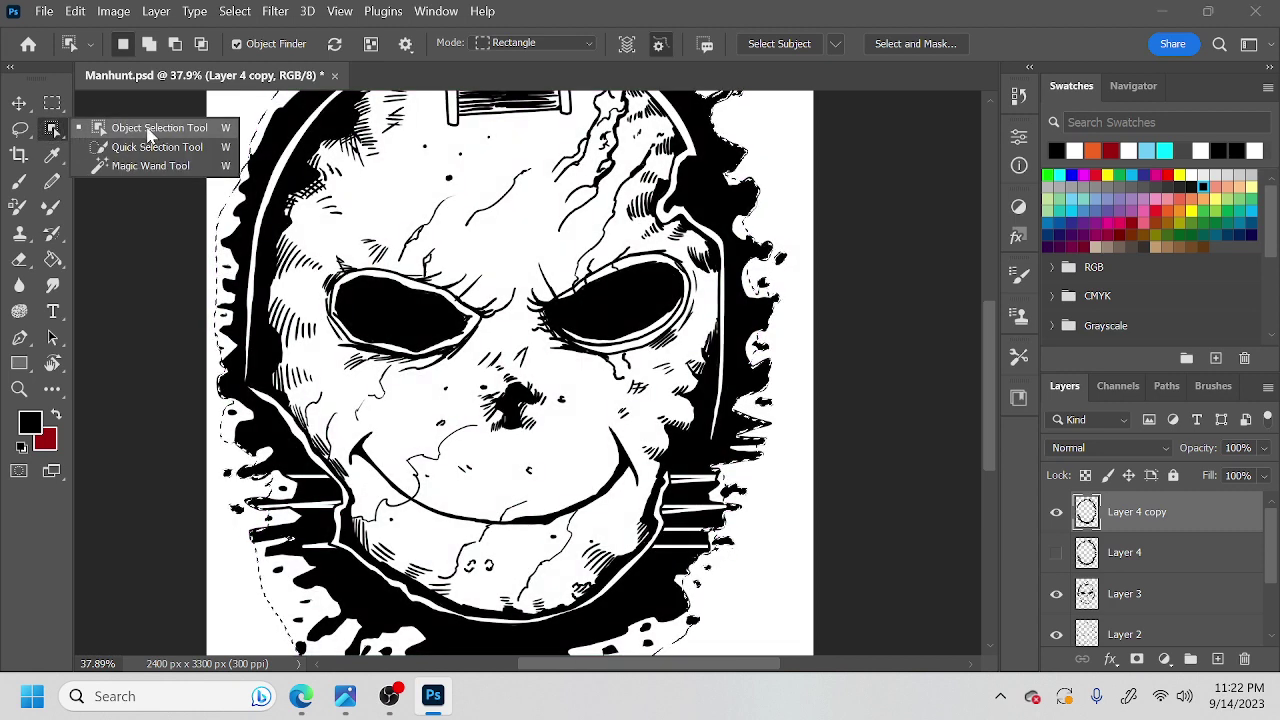
{"action": "left_click", "coordinate": [152, 166]}
{"action": "left_click", "coordinate": [697, 500]}
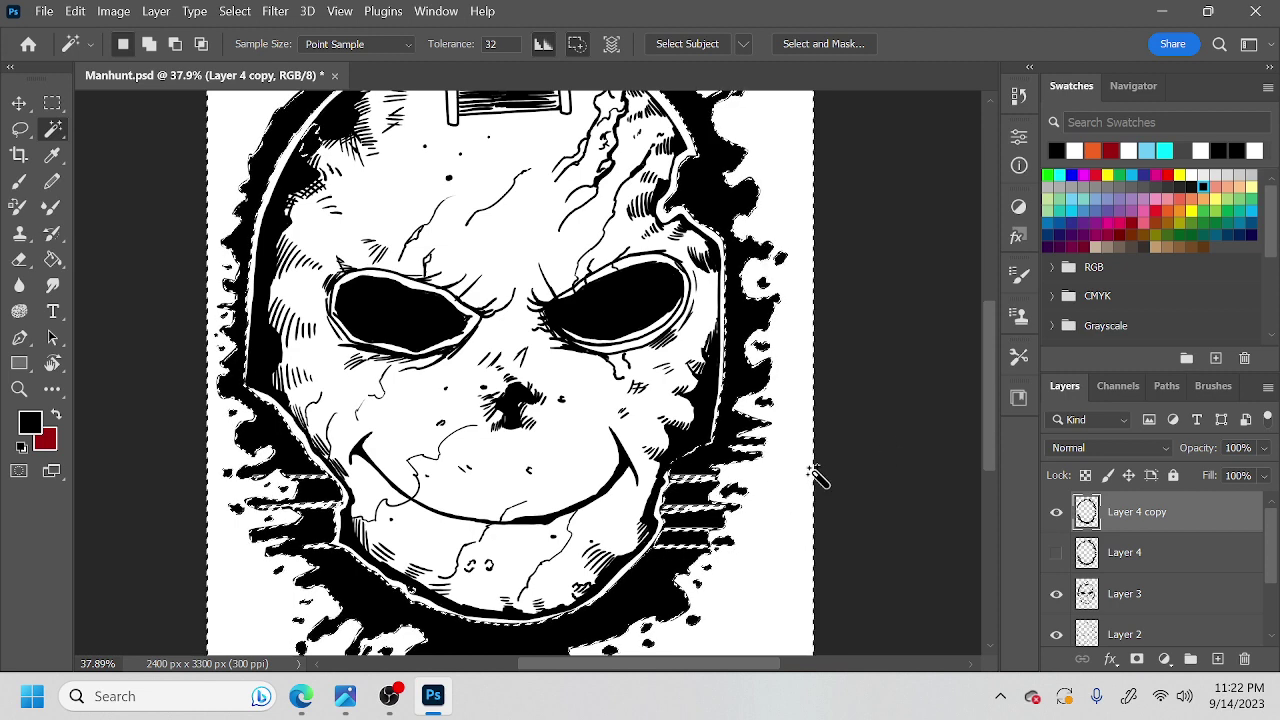
Delete the streaked Layer 4 copy, duplicate Layer 4 again and leave only the new copy visible.
{"action": "left_click_drag", "start_coordinate": [1186, 514], "coordinate": [1244, 658]}
{"action": "left_click_drag", "start_coordinate": [1198, 514], "coordinate": [1217, 658]}
{"action": "left_click", "coordinate": [1058, 553]}
{"action": "left_click", "coordinate": [1057, 512]}
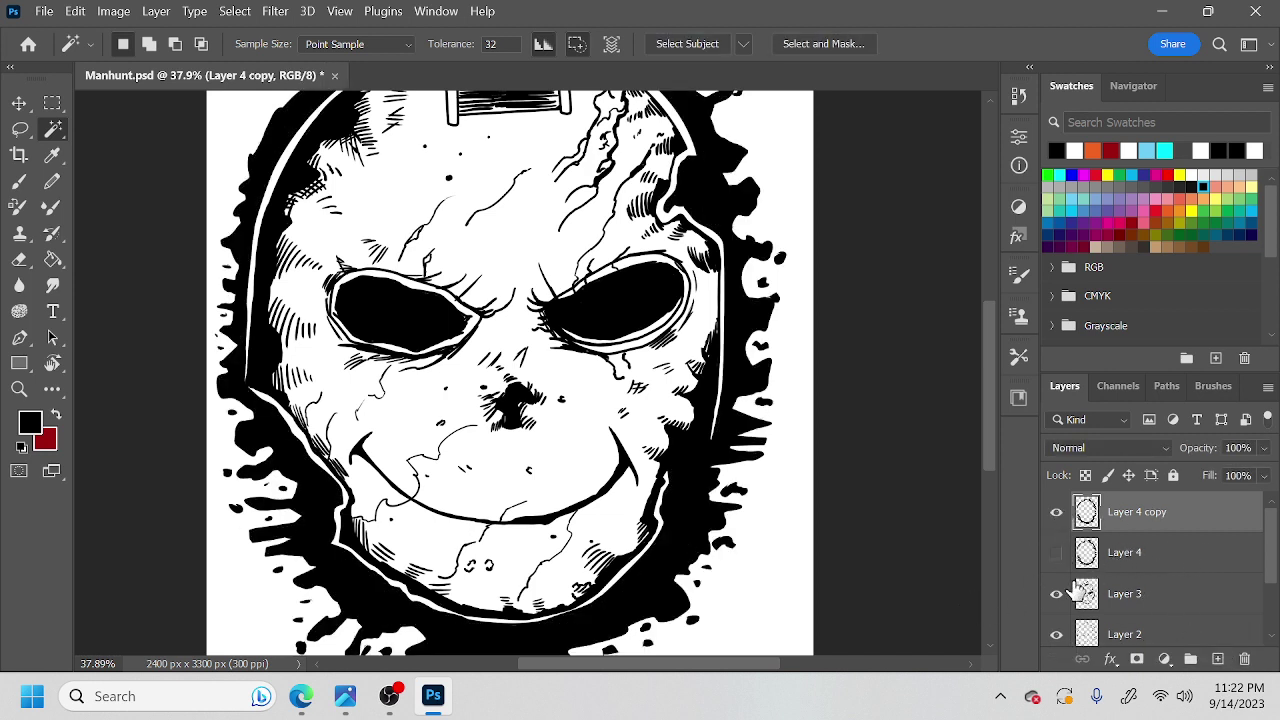
Select the solid black border on the fresh Layer 4 copy with the Magic Wand.
{"action": "key", "text": "shift+w"}
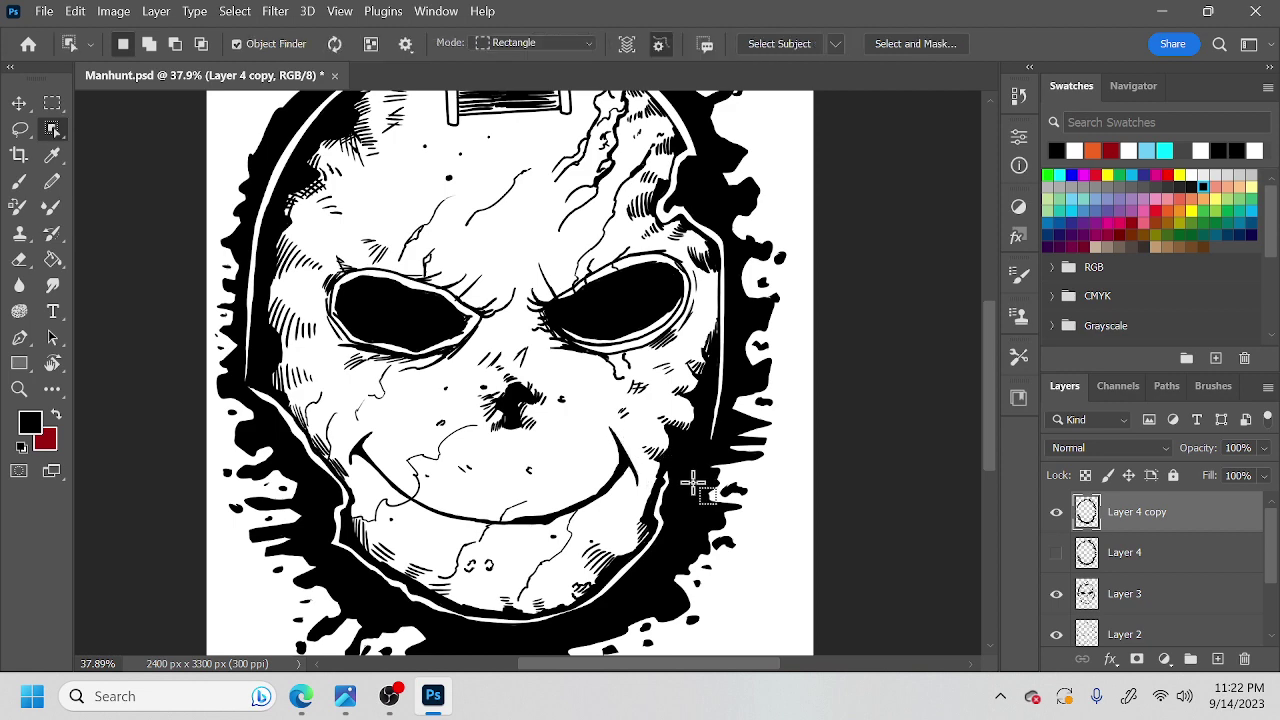
{"action": "right_click", "coordinate": [56, 131]}
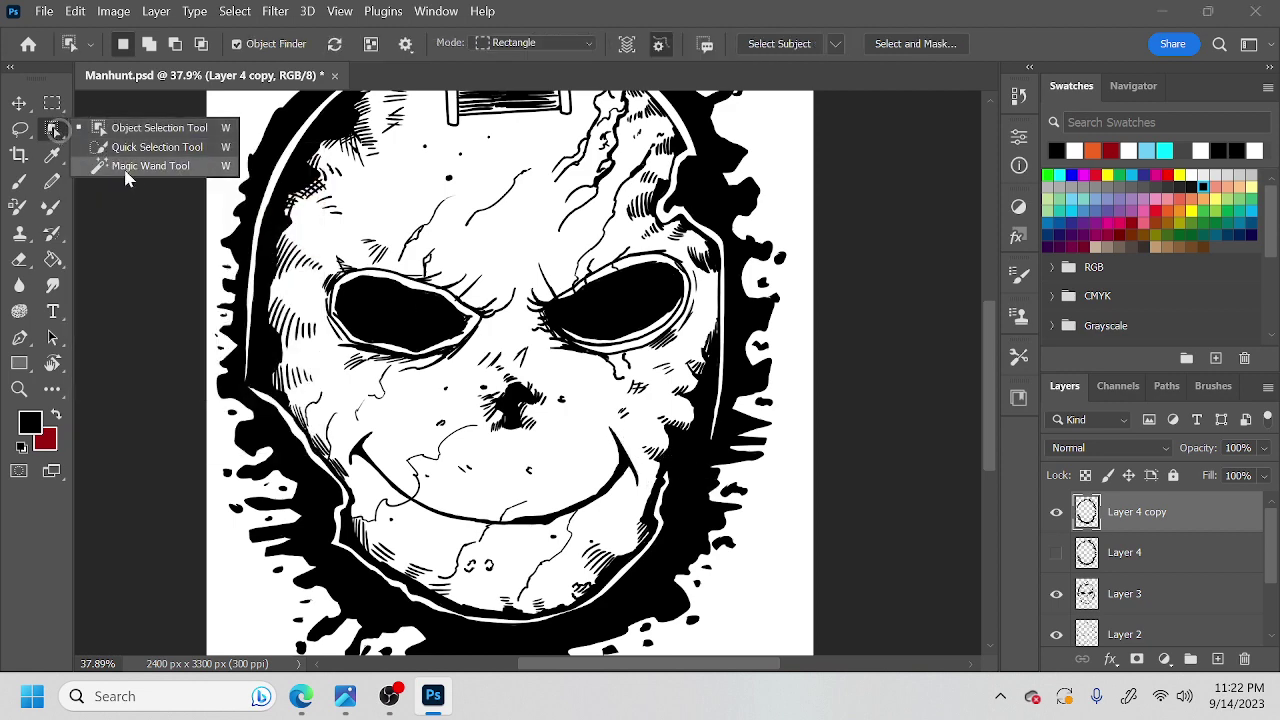
{"action": "left_click", "coordinate": [140, 164]}
{"action": "left_click", "coordinate": [696, 469]}
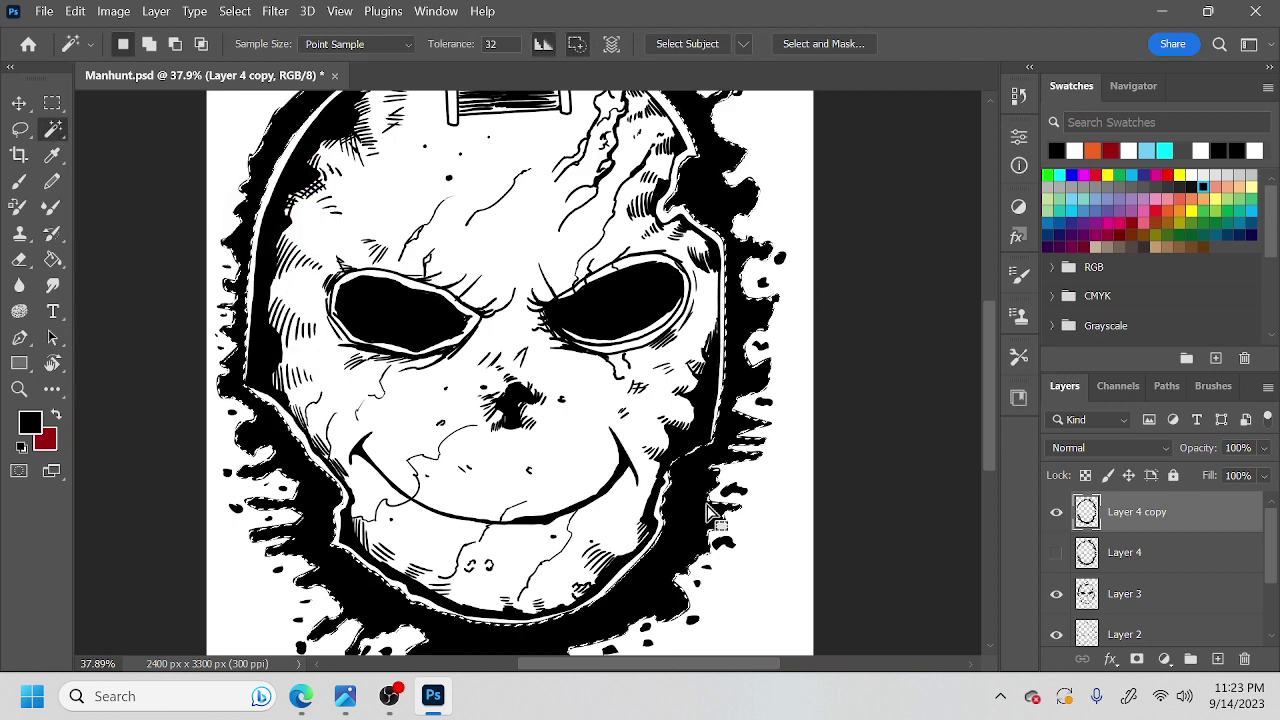
Erase straight horizontal streaks through the selected black border around the strap, upper forehead and chin on Layer 4 copy.
{"action": "left_click_drag", "start_coordinate": [754, 551], "coordinate": [704, 570]}
{"action": "left_click_drag", "start_coordinate": [728, 571], "coordinate": [733, 549]}
{"action": "key", "text": "b"}
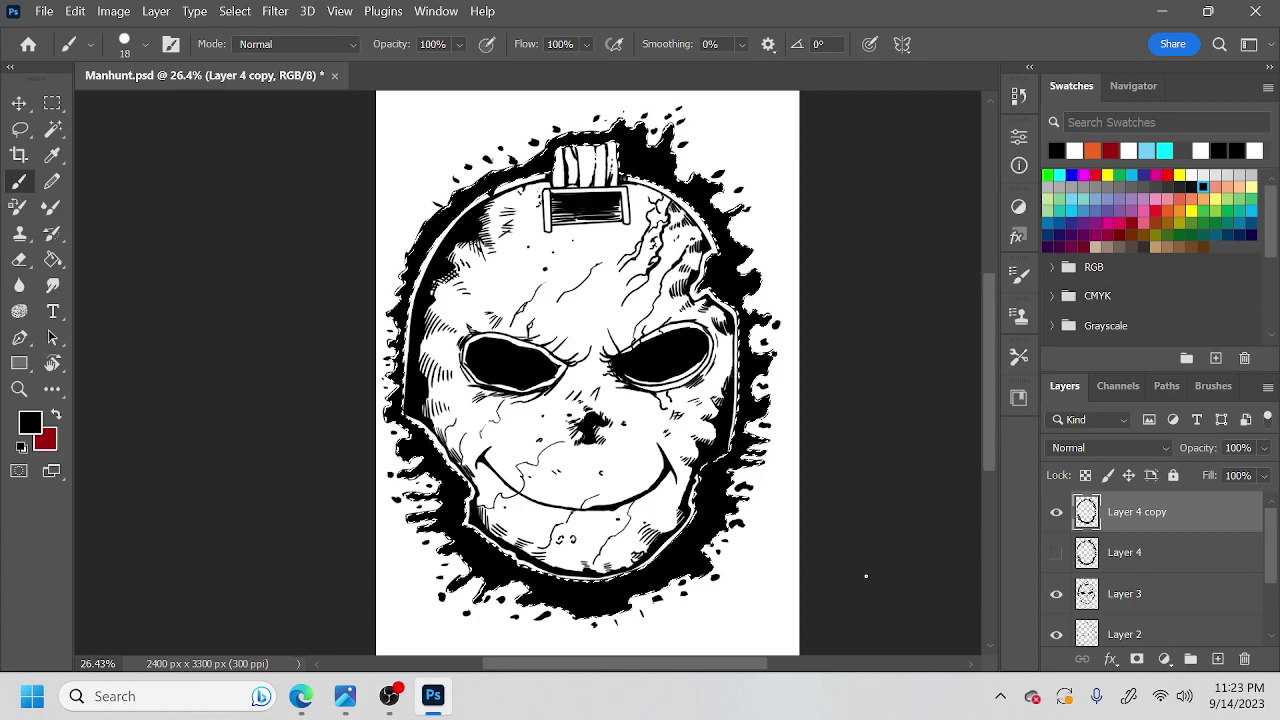
{"action": "key", "text": "r"}
{"action": "mouse_move", "coordinate": [738, 182]}
{"action": "left_mouse_down"}
{"action": "mouse_move", "coordinate": [804, 449]}
{"action": "mouse_move", "coordinate": [713, 587]}
{"action": "mouse_move", "coordinate": [728, 574]}
{"action": "left_mouse_up"}
{"action": "key", "text": "b"}
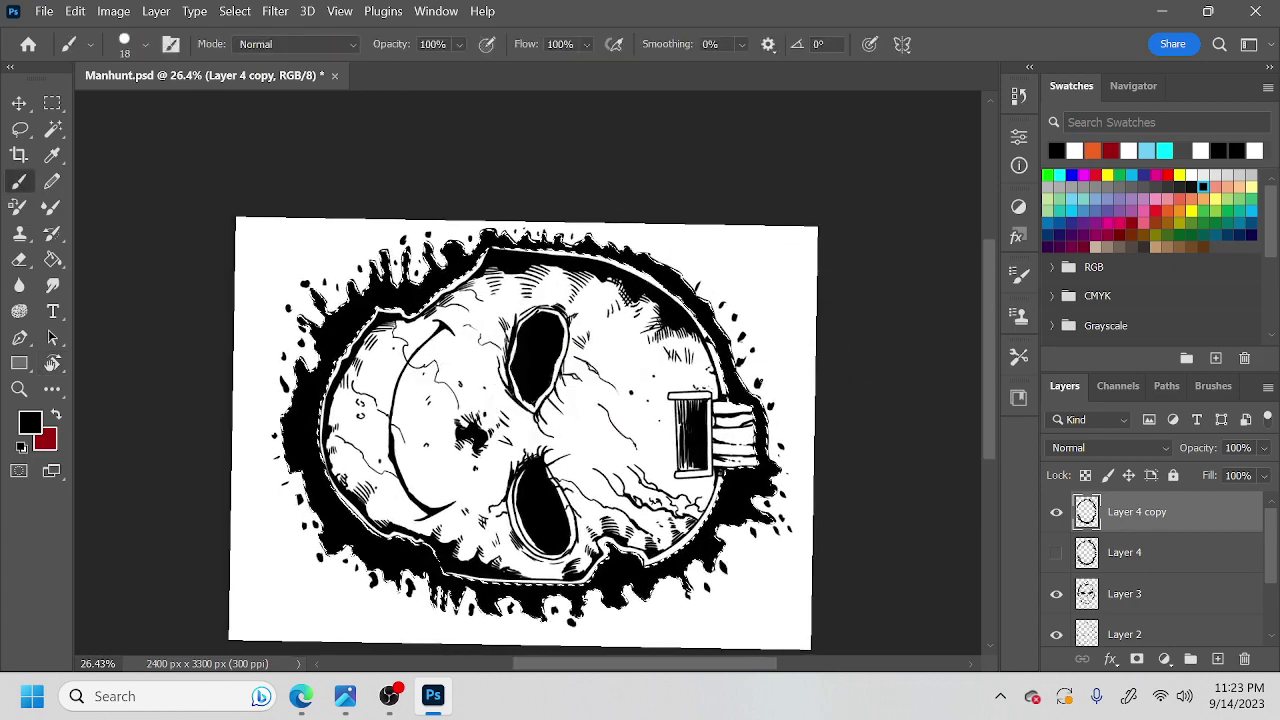
{"action": "key", "text": "r"}
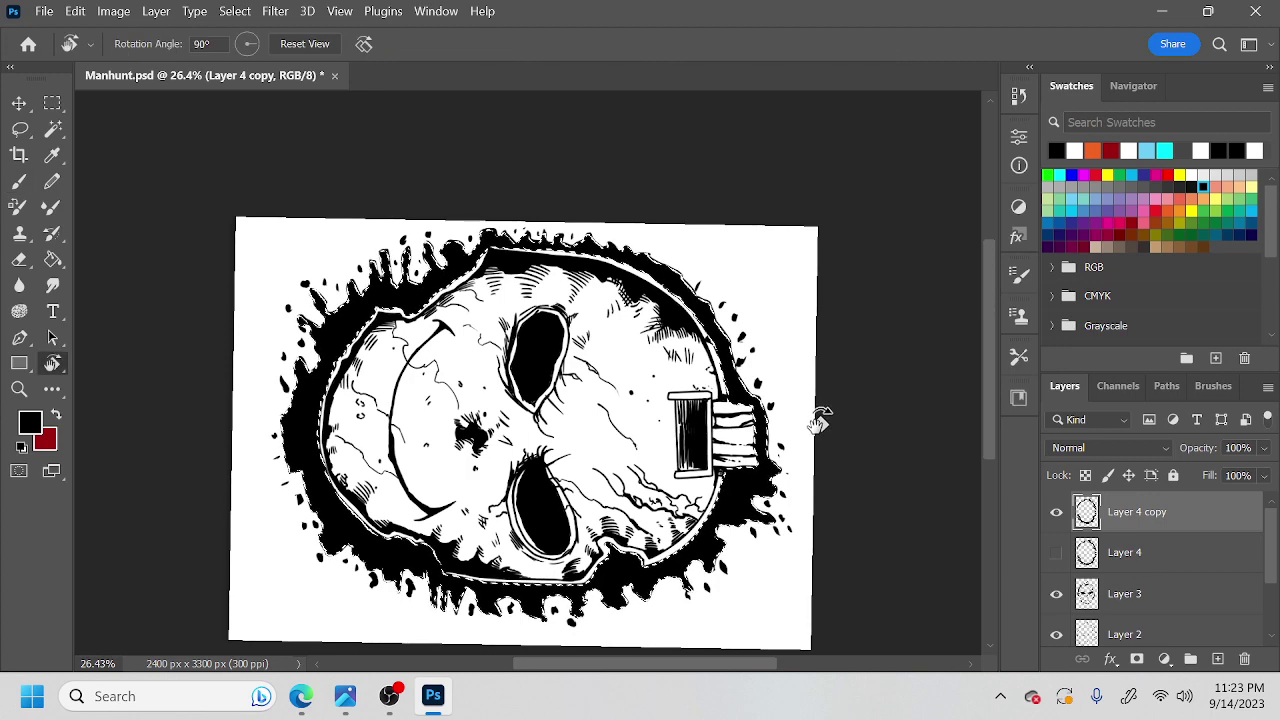
{"action": "left_click_drag", "start_coordinate": [817, 420], "coordinate": [831, 400]}
{"action": "key", "text": "b"}
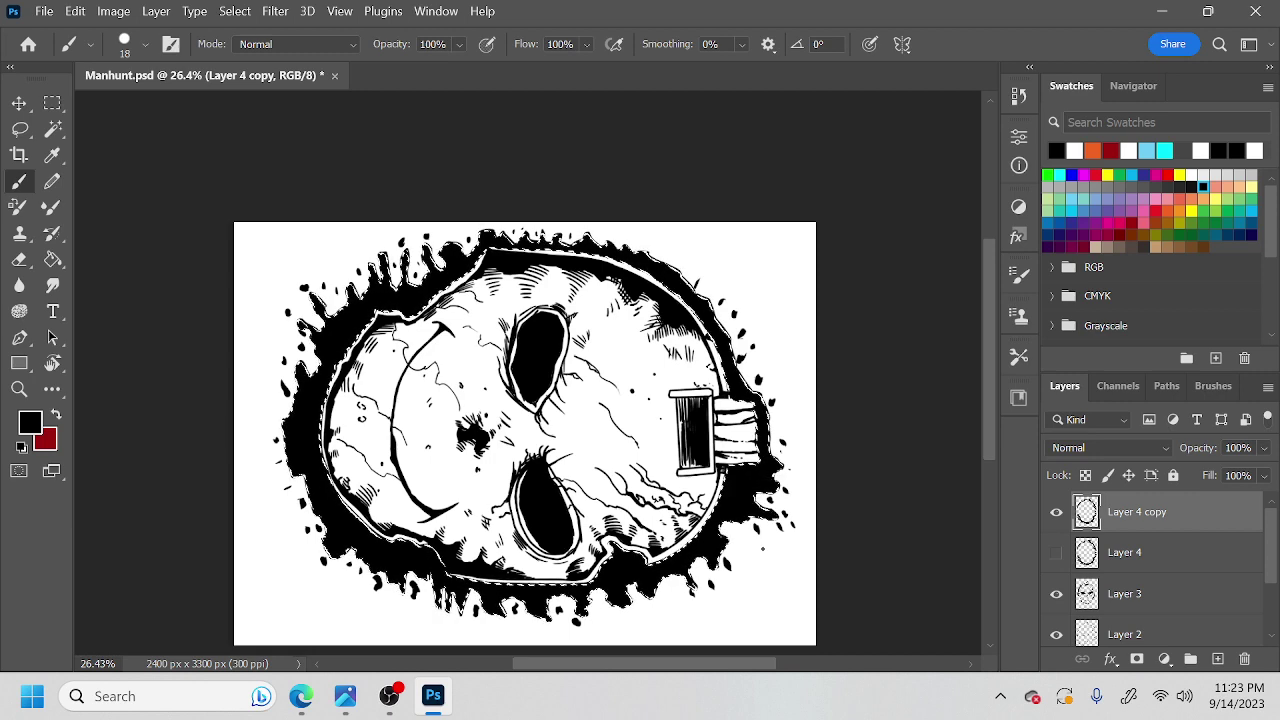
{"action": "key", "text": "e"}
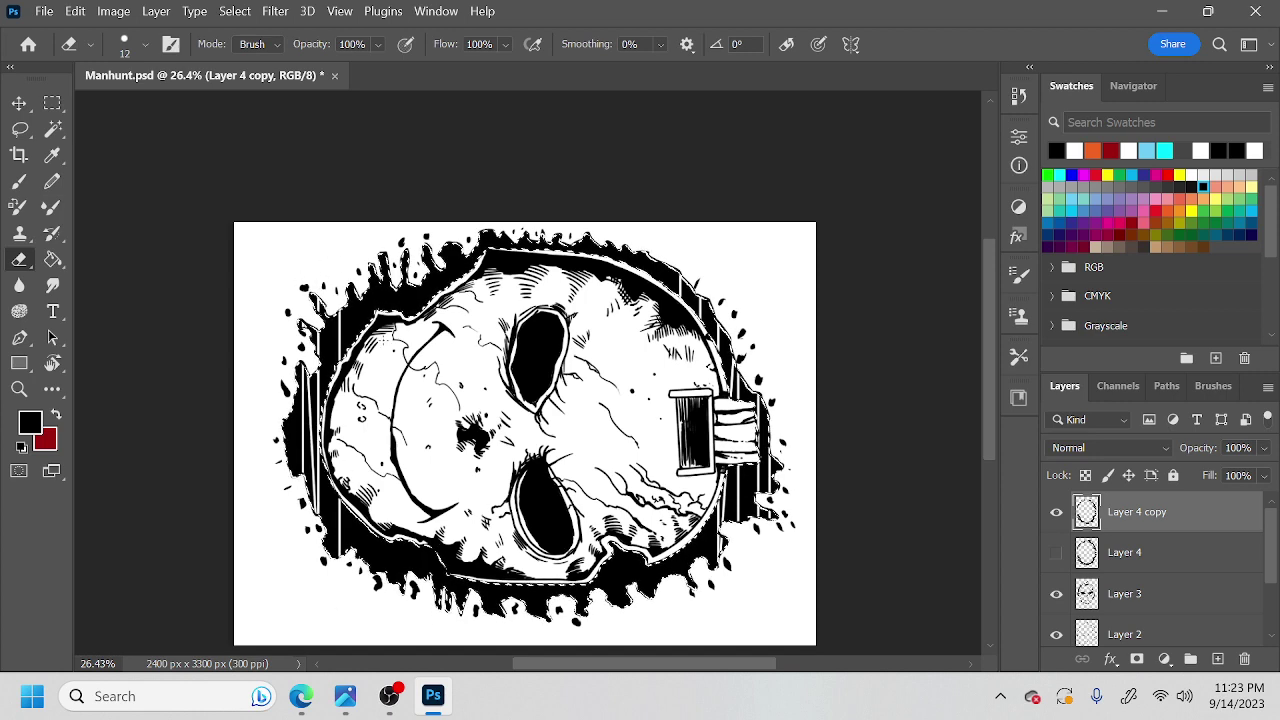
{"action": "left_click_drag", "start_coordinate": [358, 276], "coordinate": [381, 622]}
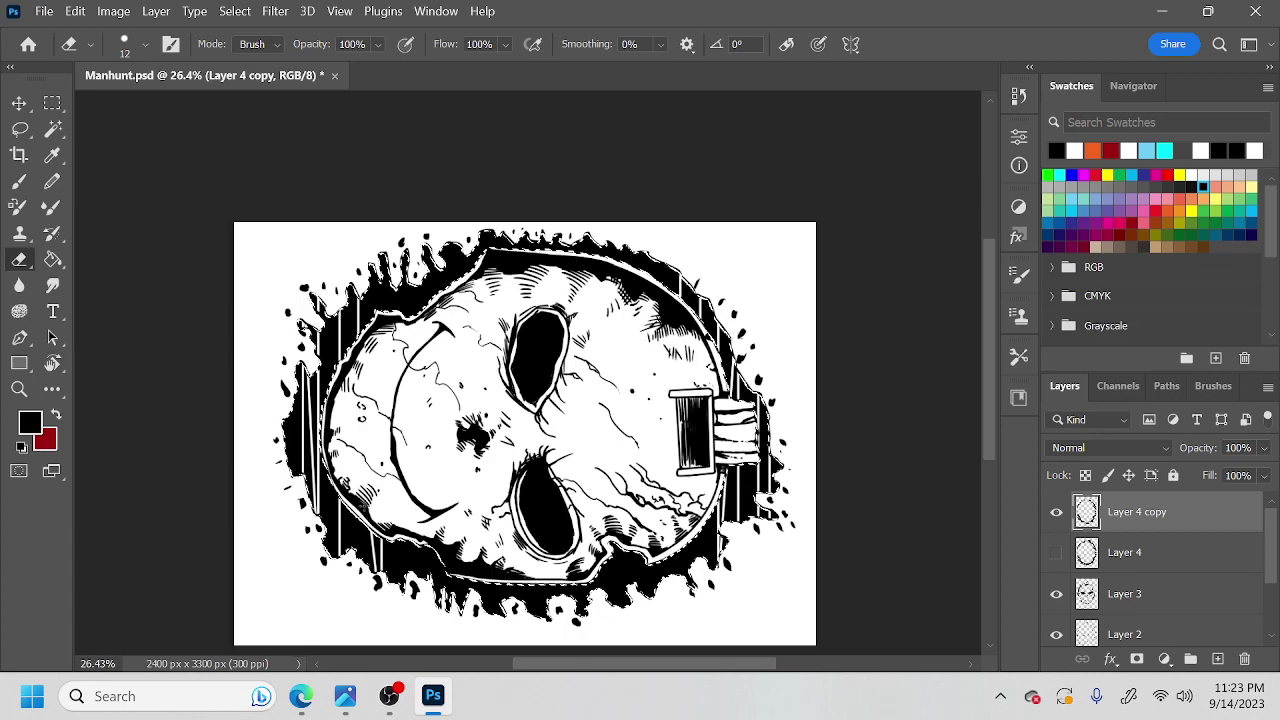
Erase additional thin streaks between the existing ones, making the hatching denser across the upper border and below the chin.
{"action": "key", "text": "r"}
{"action": "mouse_move", "coordinate": [702, 504]}
{"action": "left_mouse_down"}
{"action": "mouse_move", "coordinate": [735, 442]}
{"action": "mouse_move", "coordinate": [627, 180]}
{"action": "mouse_move", "coordinate": [602, 168]}
{"action": "left_mouse_up"}
{"action": "mouse_move", "coordinate": [794, 508]}
{"action": "left_mouse_down"}
{"action": "mouse_move", "coordinate": [763, 421]}
{"action": "mouse_move", "coordinate": [825, 520]}
{"action": "left_mouse_up"}
{"action": "key", "text": "e"}
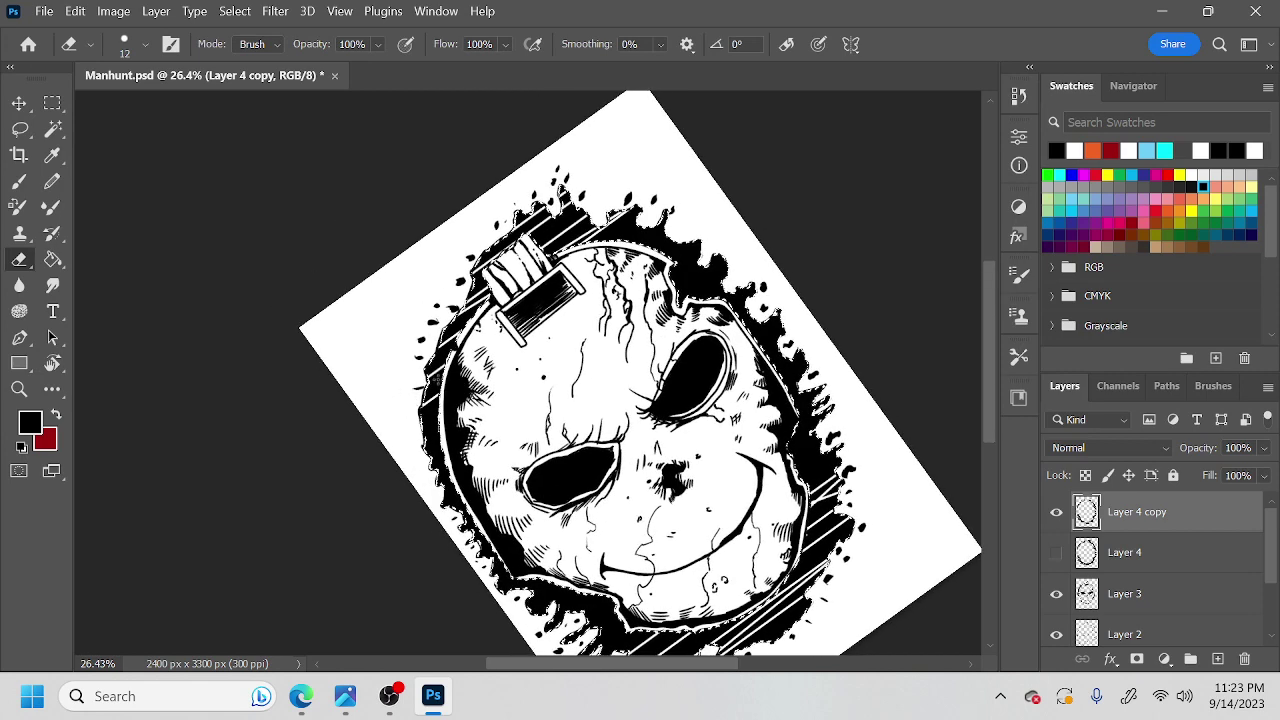
{"action": "key", "text": "r"}
{"action": "left_click_drag", "start_coordinate": [840, 485], "coordinate": [751, 508]}
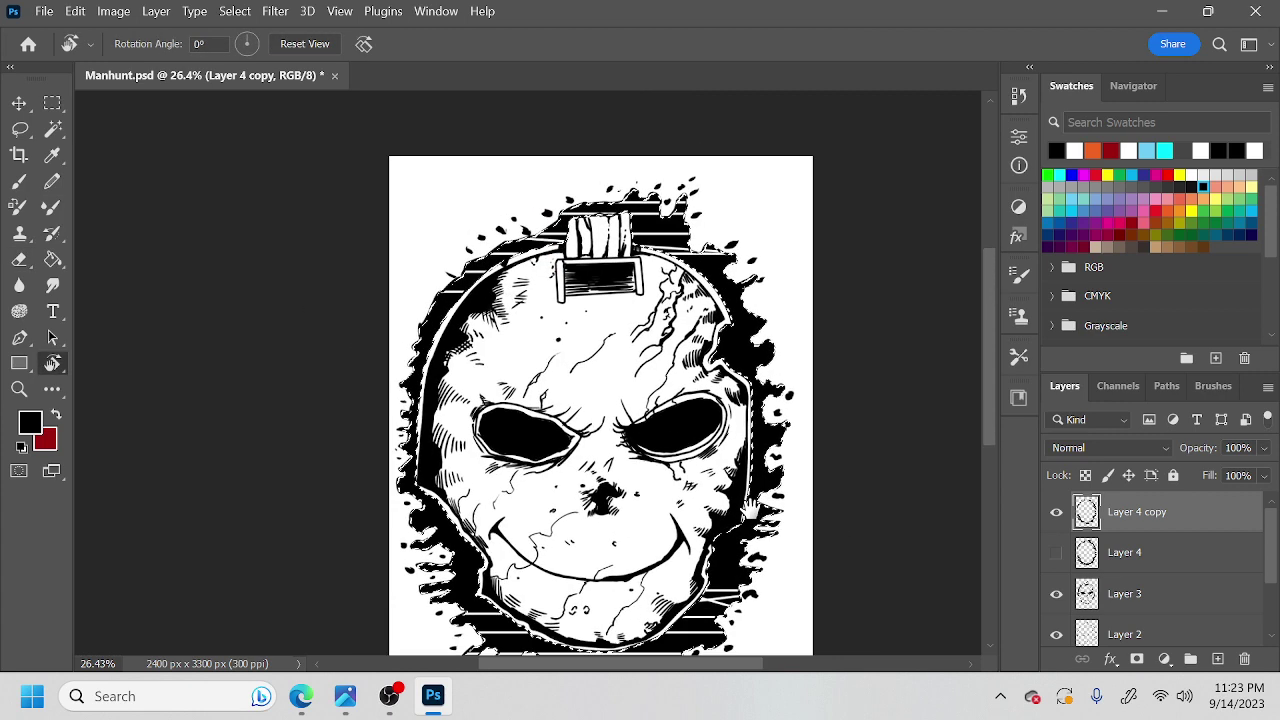
{"action": "key", "text": "b"}
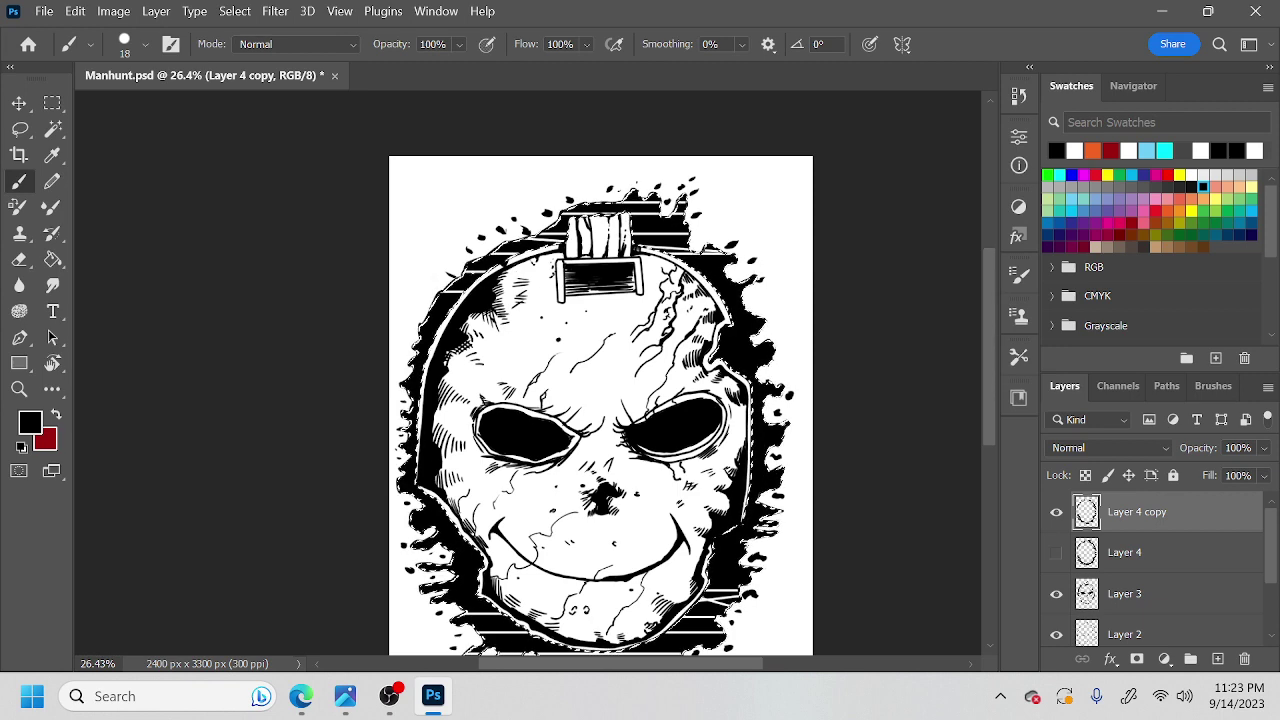
{"action": "key", "text": "e"}
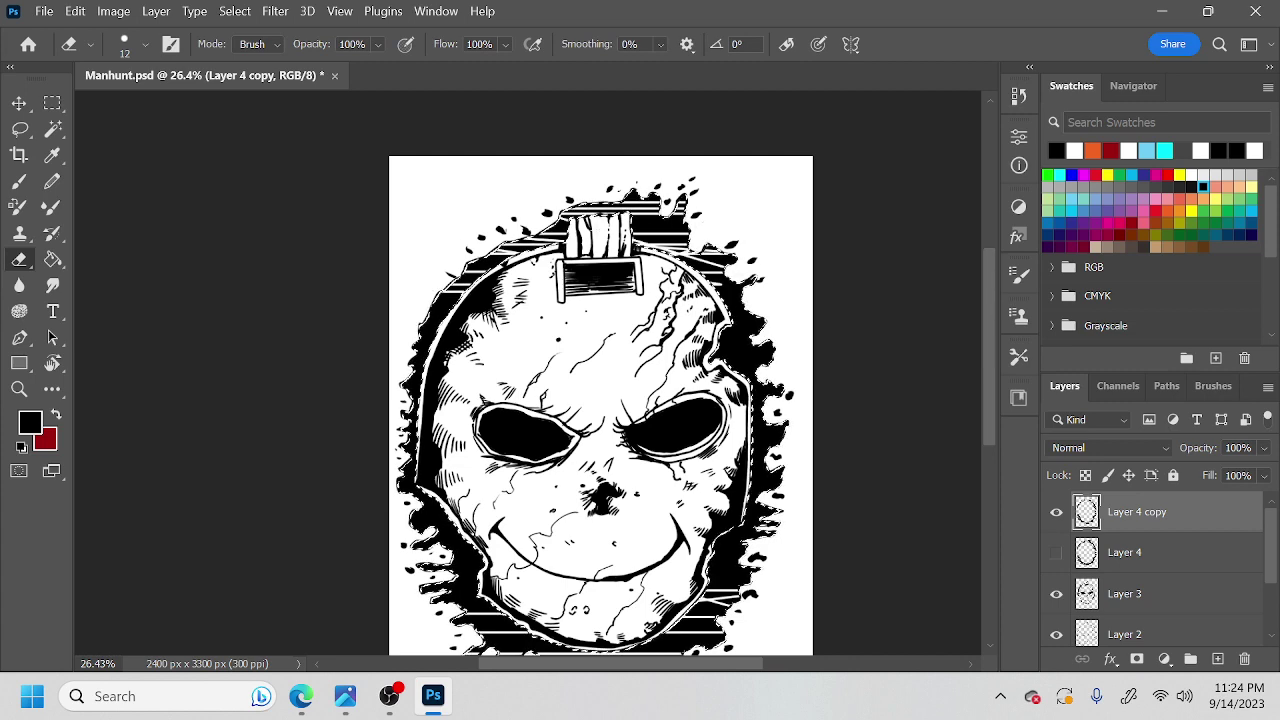
{"action": "left_click_drag", "start_coordinate": [728, 384], "coordinate": [718, 318]}
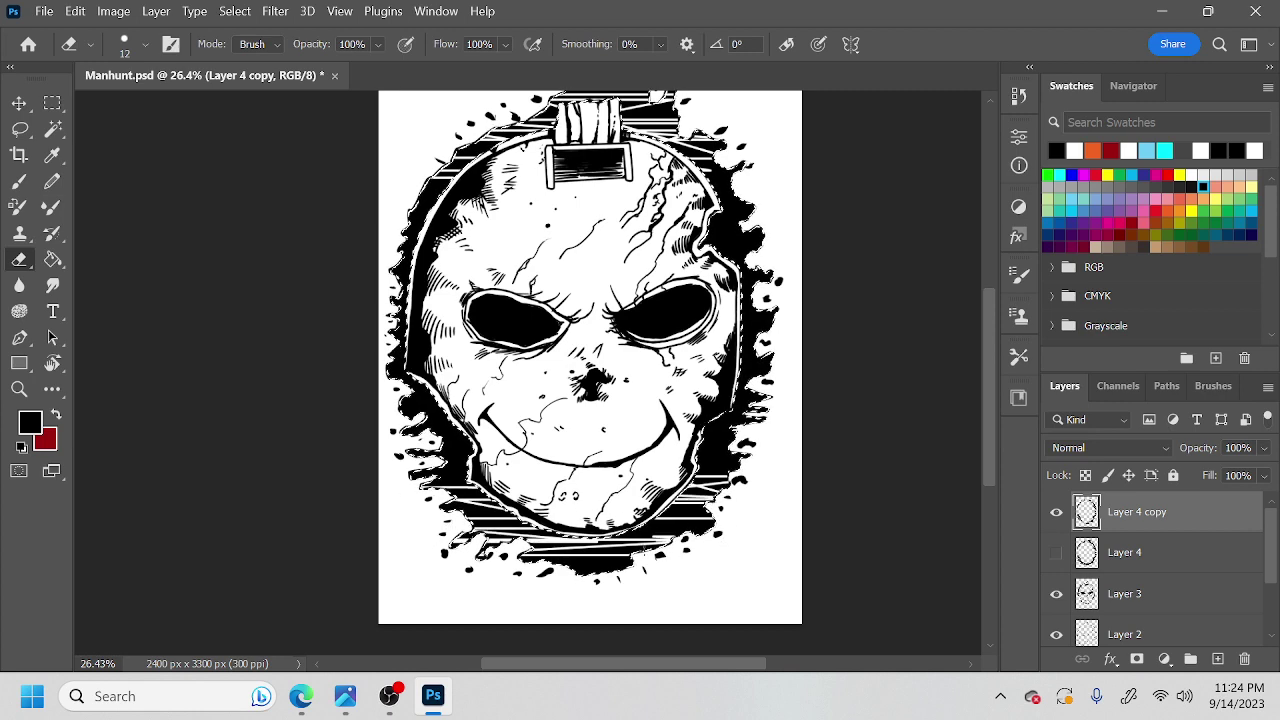
Break up the white streaks above the forehead and below the chin with thin black brush strokes and clear the selection.
{"action": "left_click_drag", "start_coordinate": [743, 519], "coordinate": [738, 579]}
{"action": "key", "text": "b"}
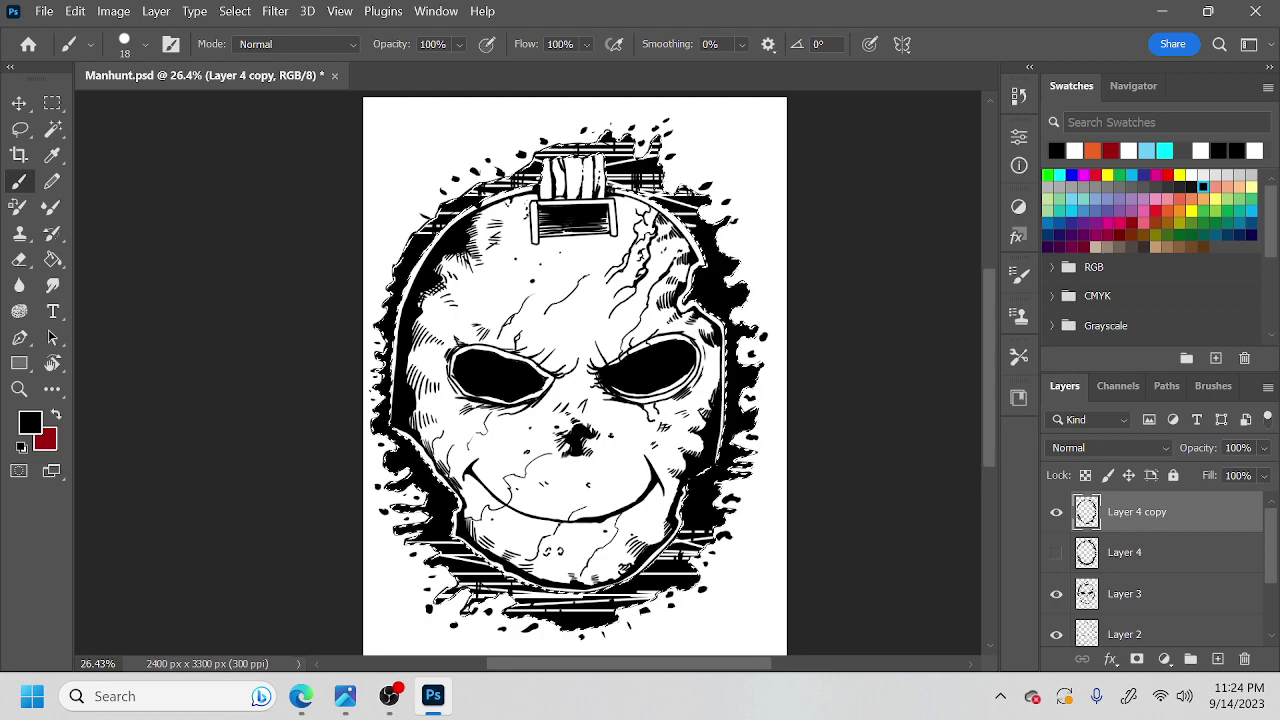
{"action": "right_click", "coordinate": [667, 205]}
{"action": "key", "text": "Escape"}
{"action": "key", "text": "r"}
{"action": "mouse_move", "coordinate": [640, 220]}
{"action": "left_mouse_down"}
{"action": "mouse_move", "coordinate": [710, 321]}
{"action": "mouse_move", "coordinate": [660, 507]}
{"action": "left_mouse_up"}
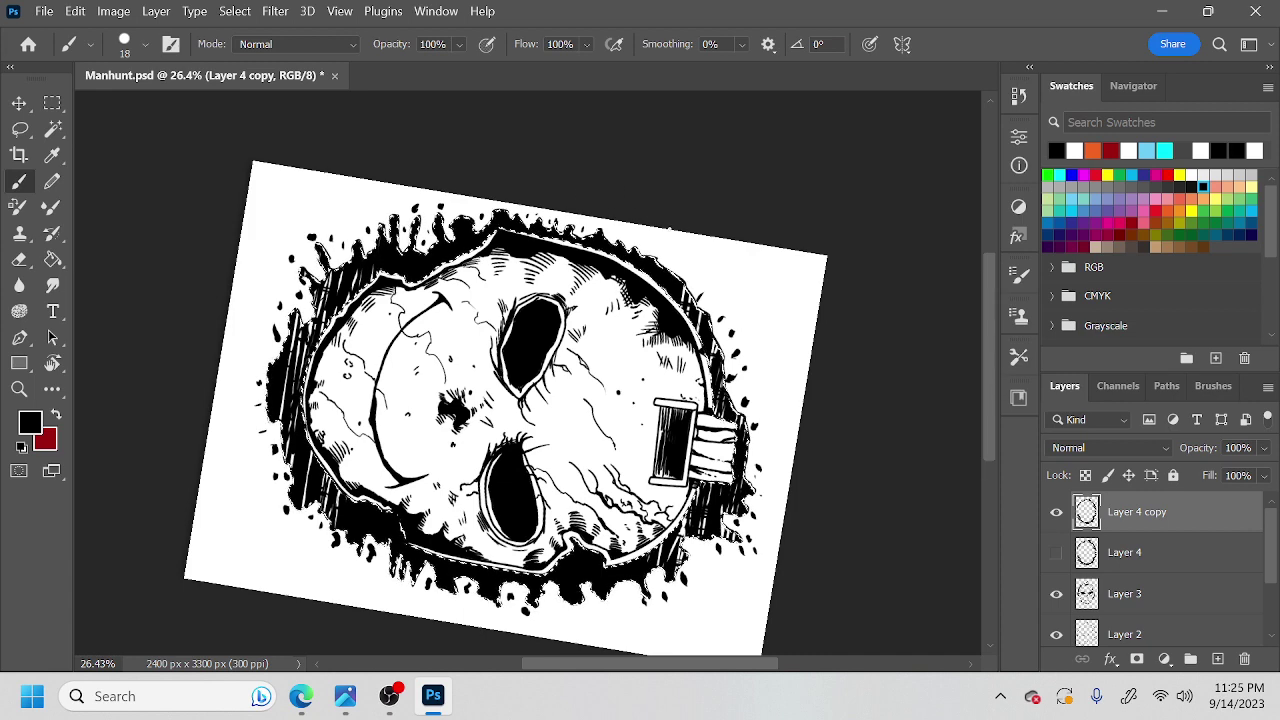
{"action": "key", "text": "l"}
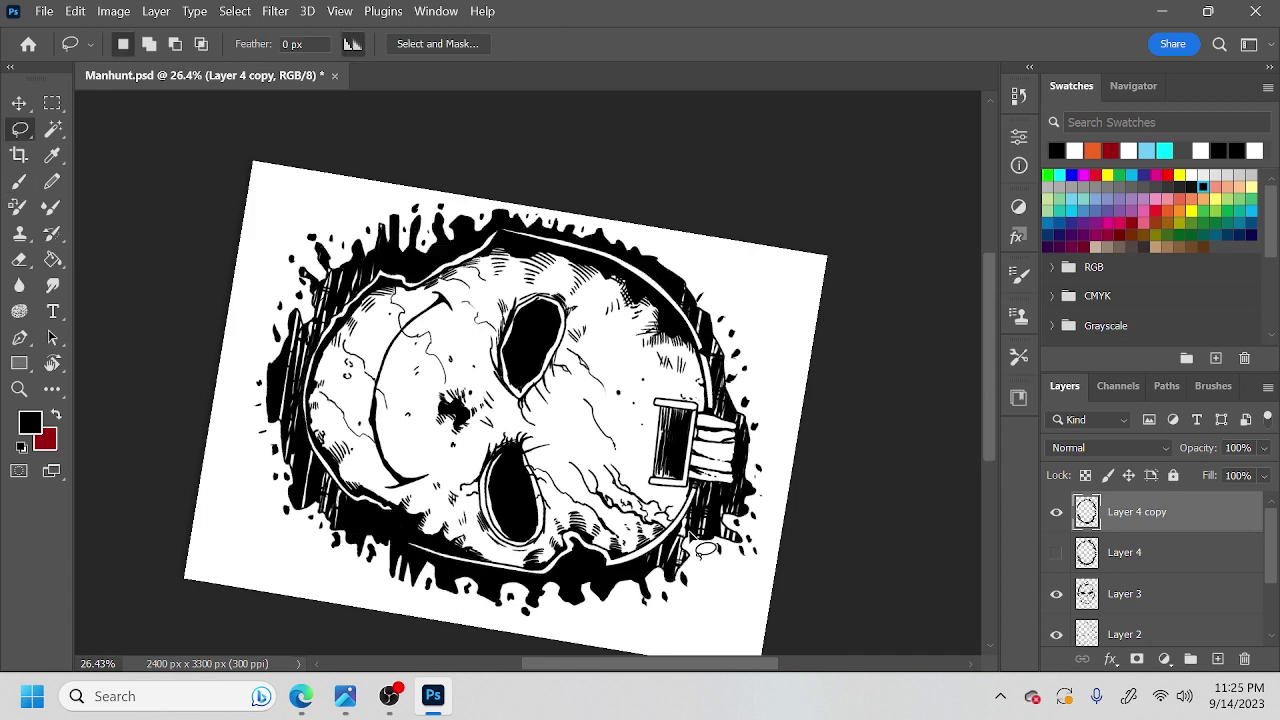
{"action": "key", "text": "r"}
{"action": "left_click_drag", "start_coordinate": [712, 540], "coordinate": [756, 364]}
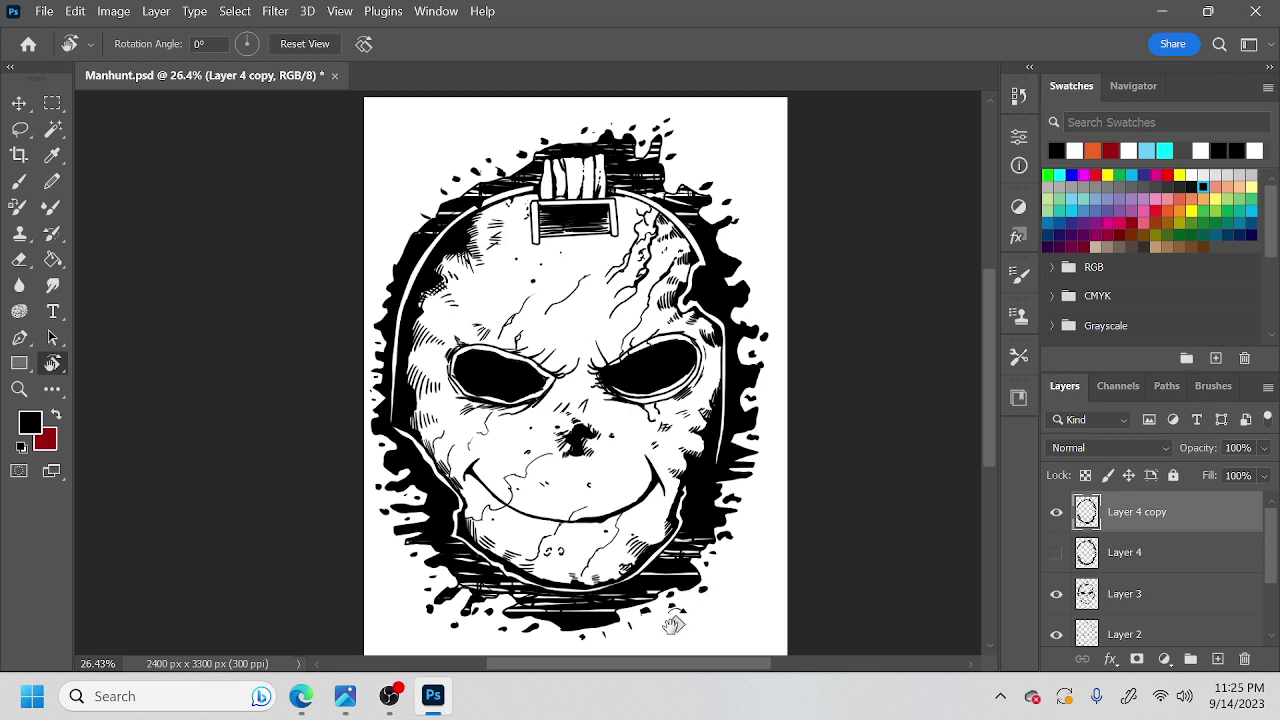
{"action": "key", "text": "b"}
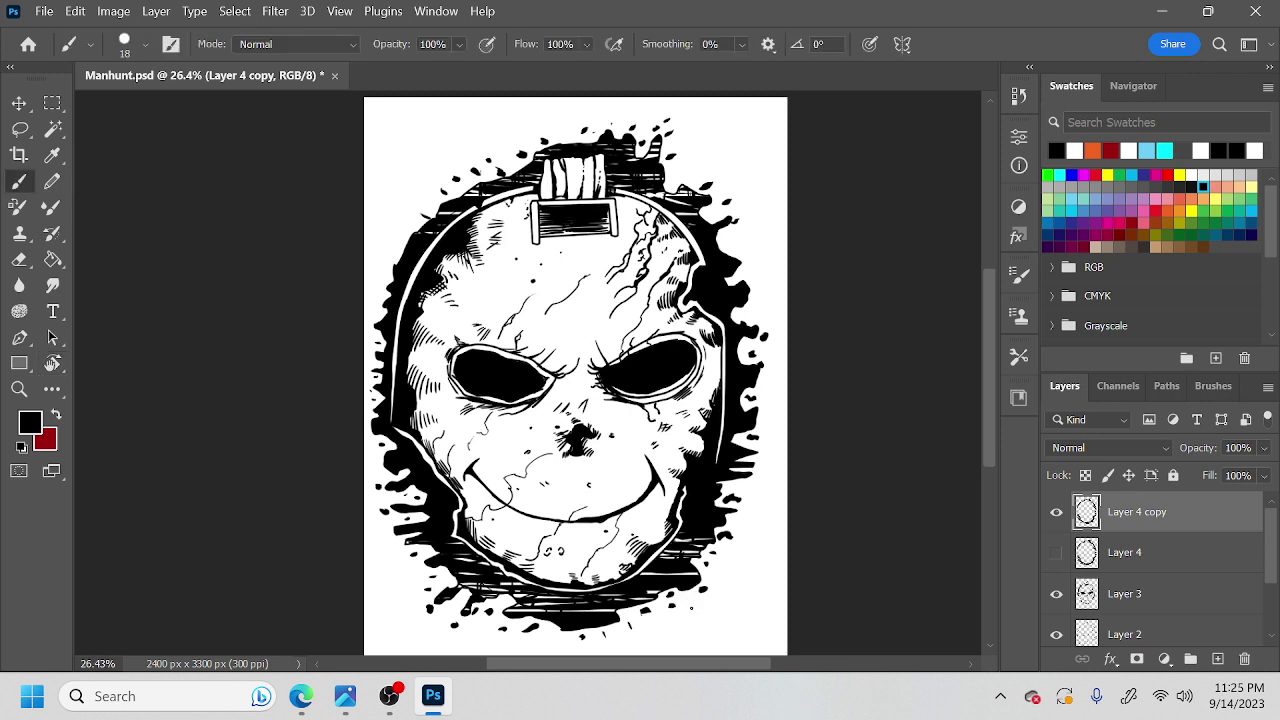
{"action": "key", "text": "e"}
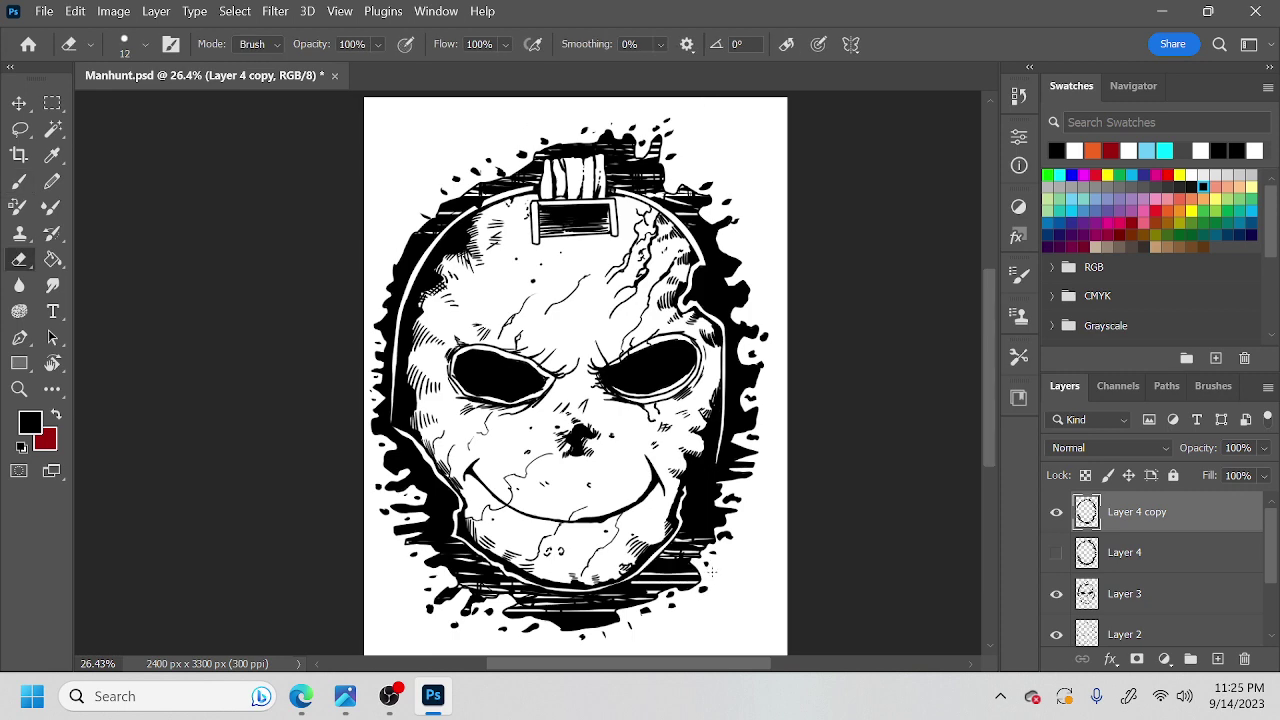
{"action": "left_click_drag", "start_coordinate": [714, 563], "coordinate": [745, 572]}
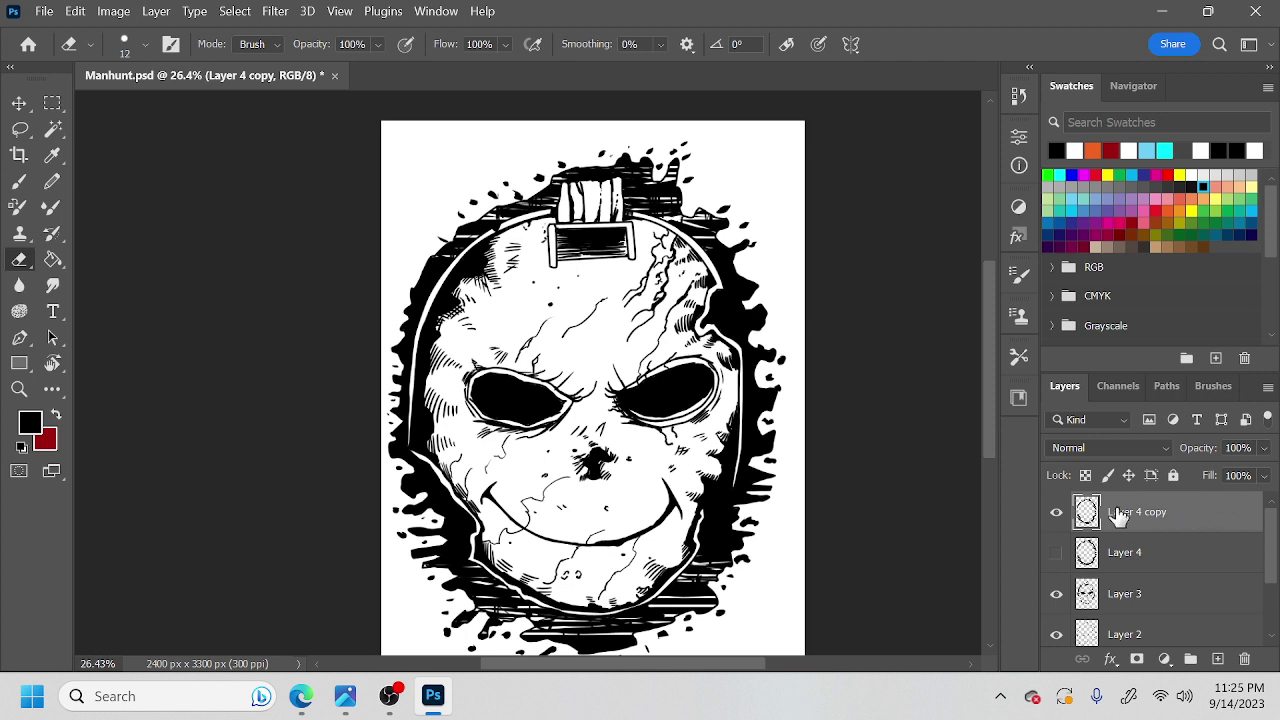
Make a Magic Wand selection of Layer 4's solid black border, leaving Layer 4 copy active and Layer 4 hidden.
{"action": "left_click", "coordinate": [1134, 557]}
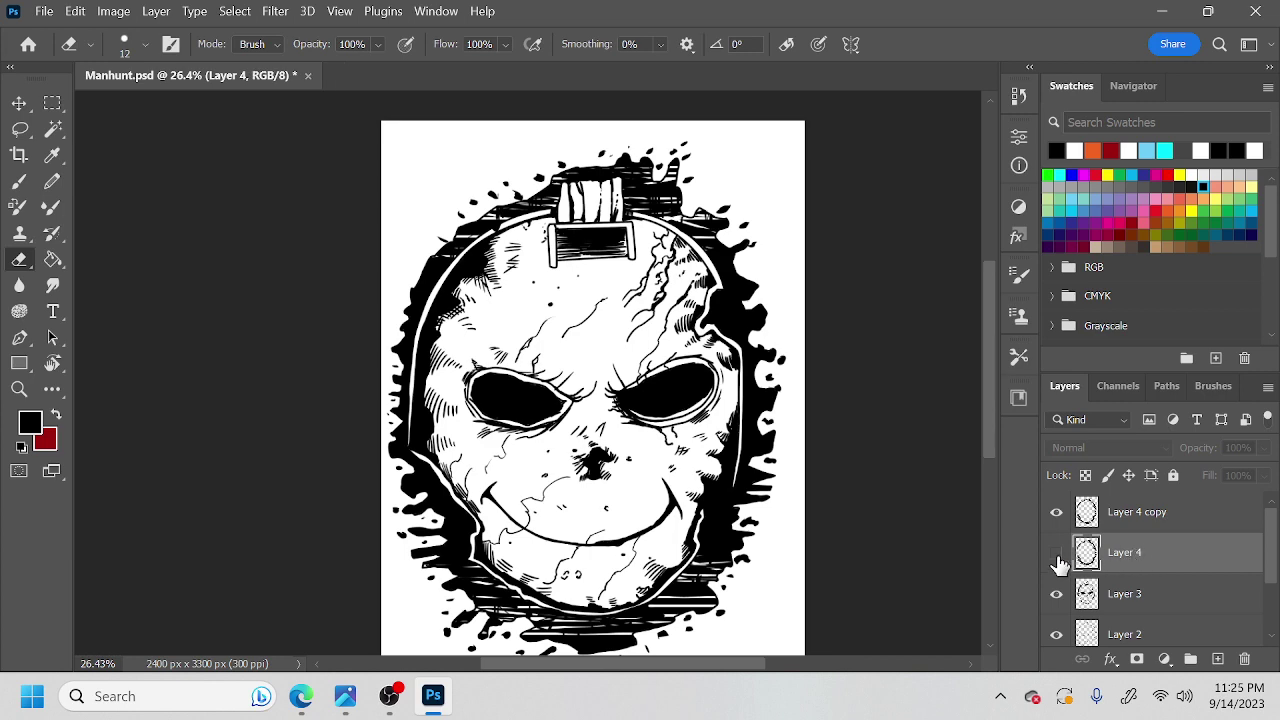
{"action": "left_click", "coordinate": [1057, 553]}
{"action": "key", "text": "w"}
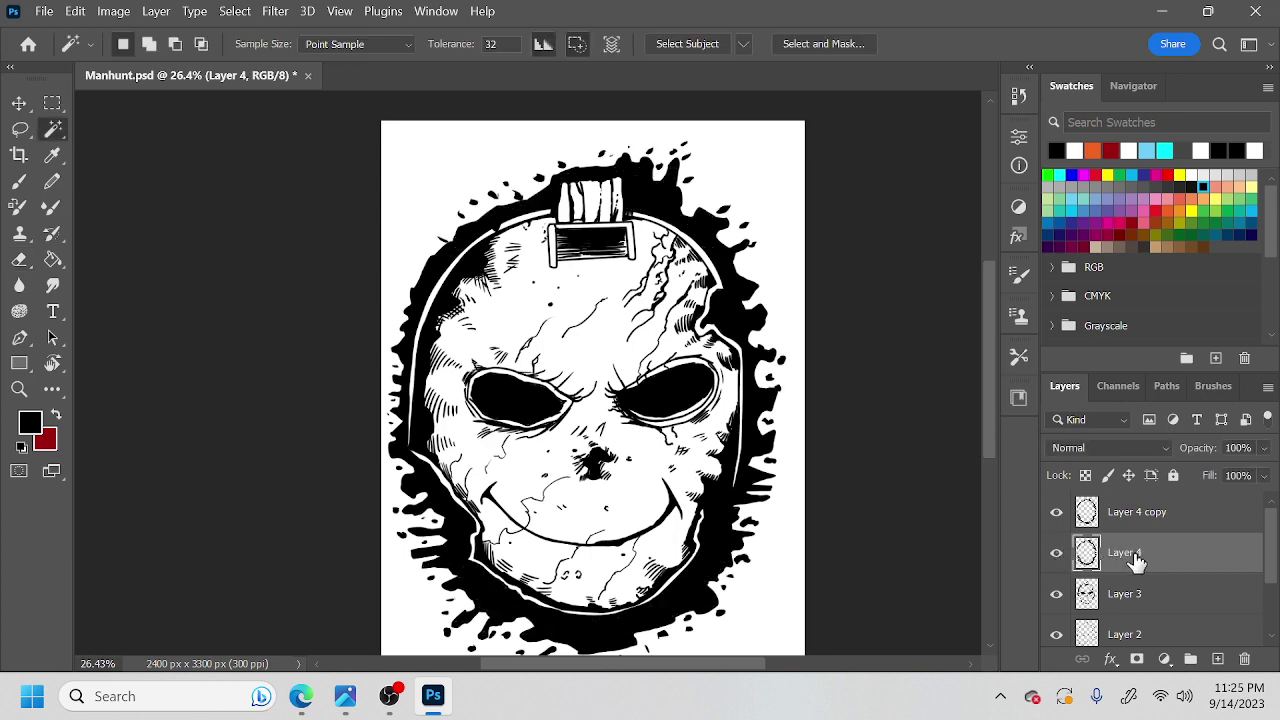
{"action": "left_click", "coordinate": [1145, 516]}
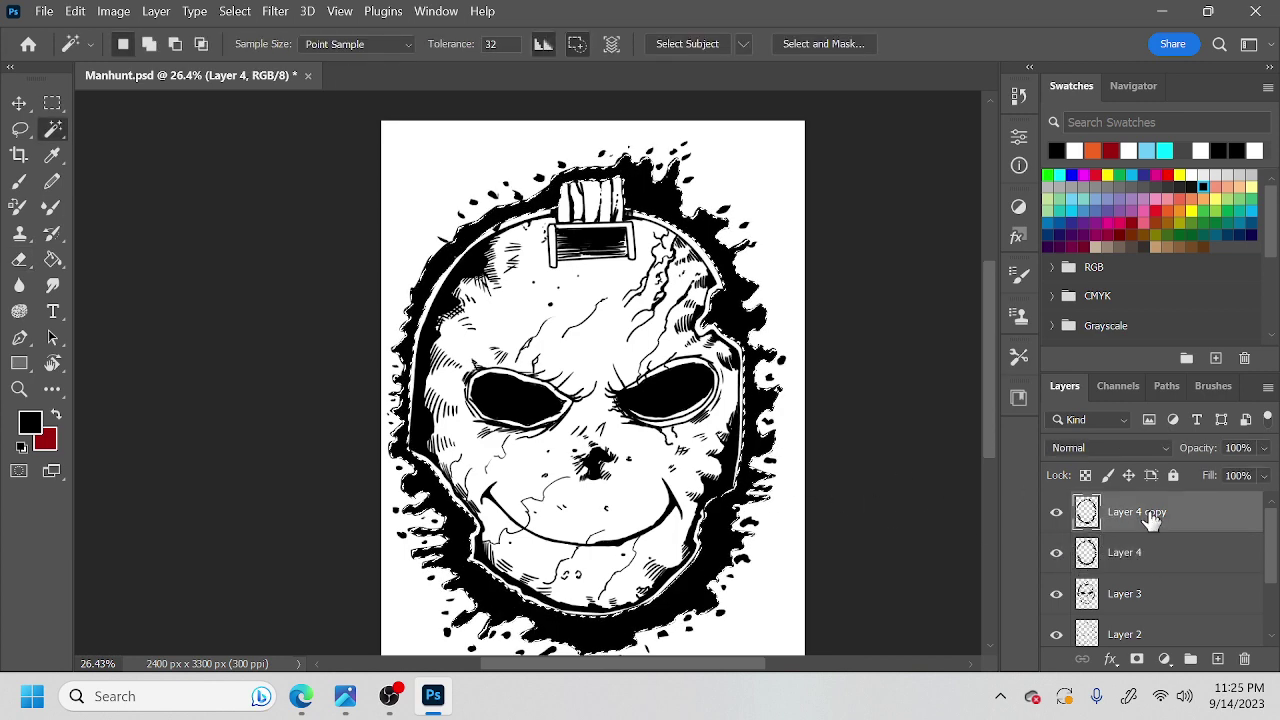
{"action": "left_click", "coordinate": [1057, 553]}
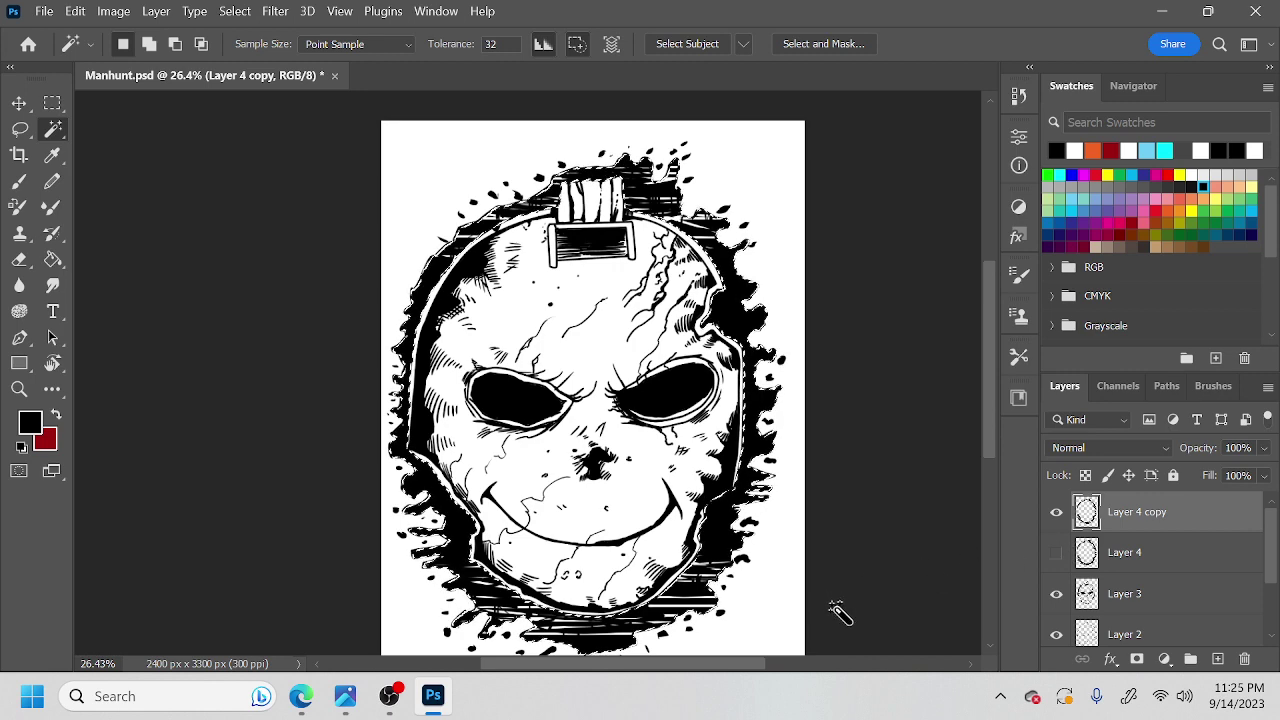
Add a new layer above Layer 4 copy and set up a 77 px hard round brush in dark red.
{"action": "left_click", "coordinate": [1217, 659]}
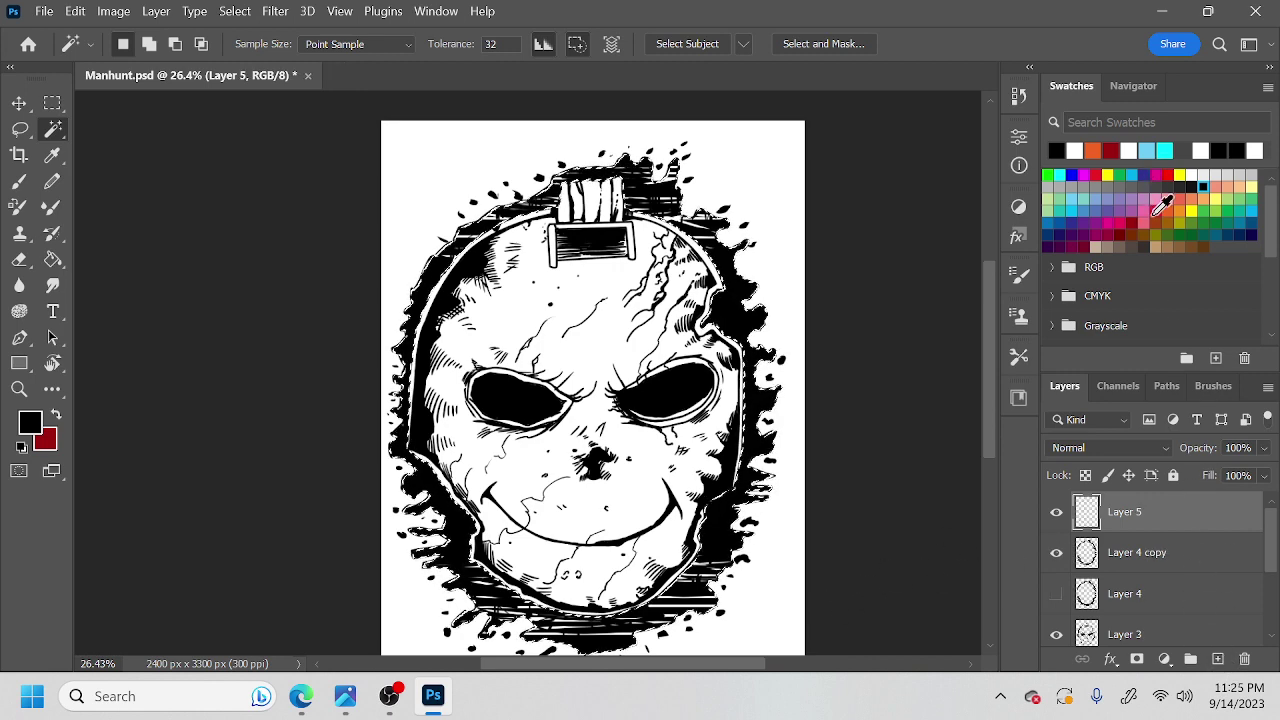
{"action": "left_click", "coordinate": [1131, 222]}
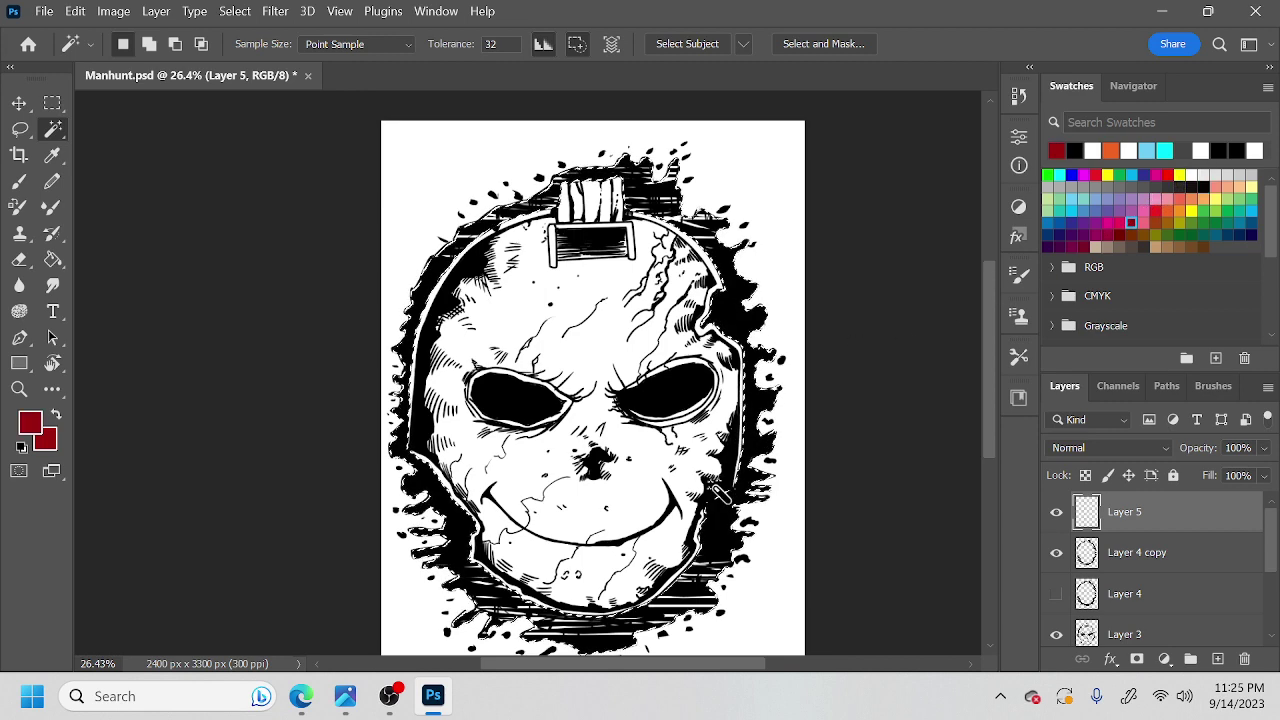
{"action": "key", "text": "b"}
{"action": "key", "text": "r"}
{"action": "mouse_move", "coordinate": [565, 505]}
{"action": "left_mouse_down"}
{"action": "mouse_move", "coordinate": [607, 485]}
{"action": "mouse_move", "coordinate": [657, 326]}
{"action": "mouse_move", "coordinate": [666, 395]}
{"action": "left_mouse_up"}
{"action": "right_click", "coordinate": [667, 390]}
{"action": "left_click_drag", "start_coordinate": [777, 359], "coordinate": [863, 359]}
{"action": "left_click", "coordinate": [881, 189]}
{"action": "right_click", "coordinate": [718, 312]}
{"action": "left_click", "coordinate": [903, 221]}
Paint dark red streaks into the selected border drips along both sides of the mask and clear the selection.
{"action": "mouse_move", "coordinate": [648, 547]}
{"action": "left_mouse_down"}
{"action": "mouse_move", "coordinate": [657, 527]}
{"action": "mouse_move", "coordinate": [633, 514]}
{"action": "mouse_move", "coordinate": [600, 538]}
{"action": "left_mouse_up"}
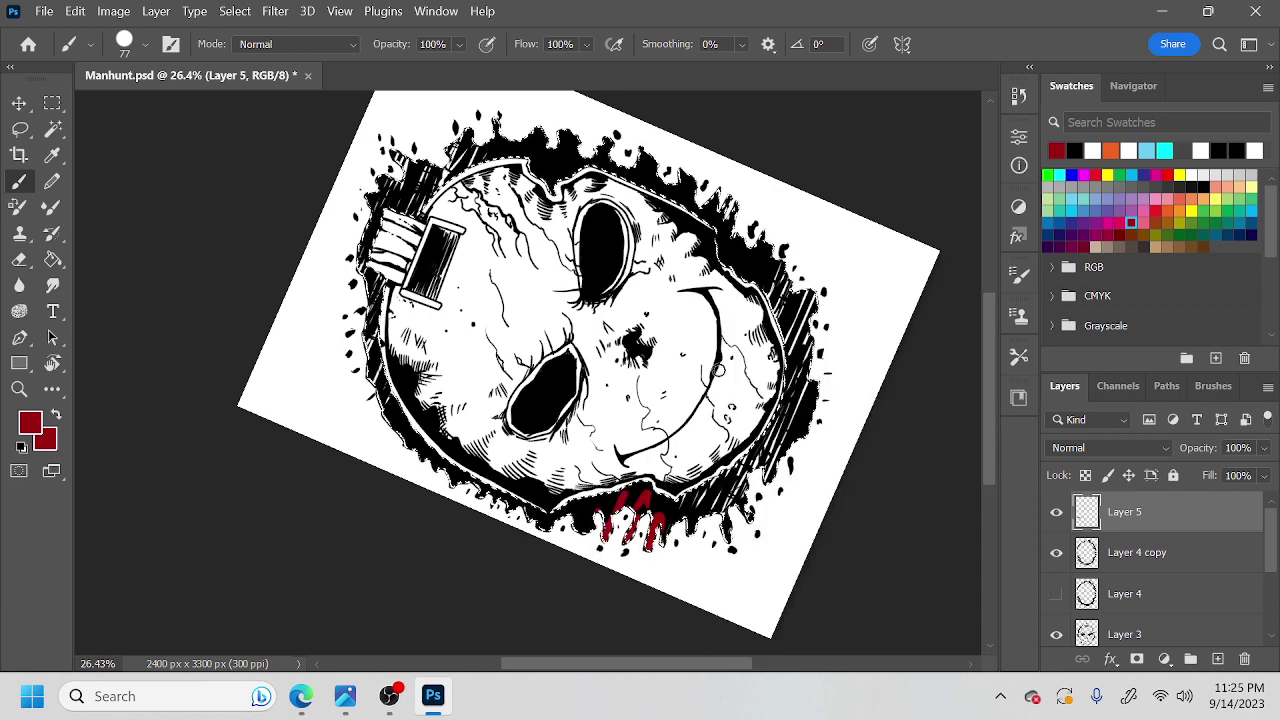
{"action": "left_click_drag", "start_coordinate": [768, 246], "coordinate": [749, 264]}
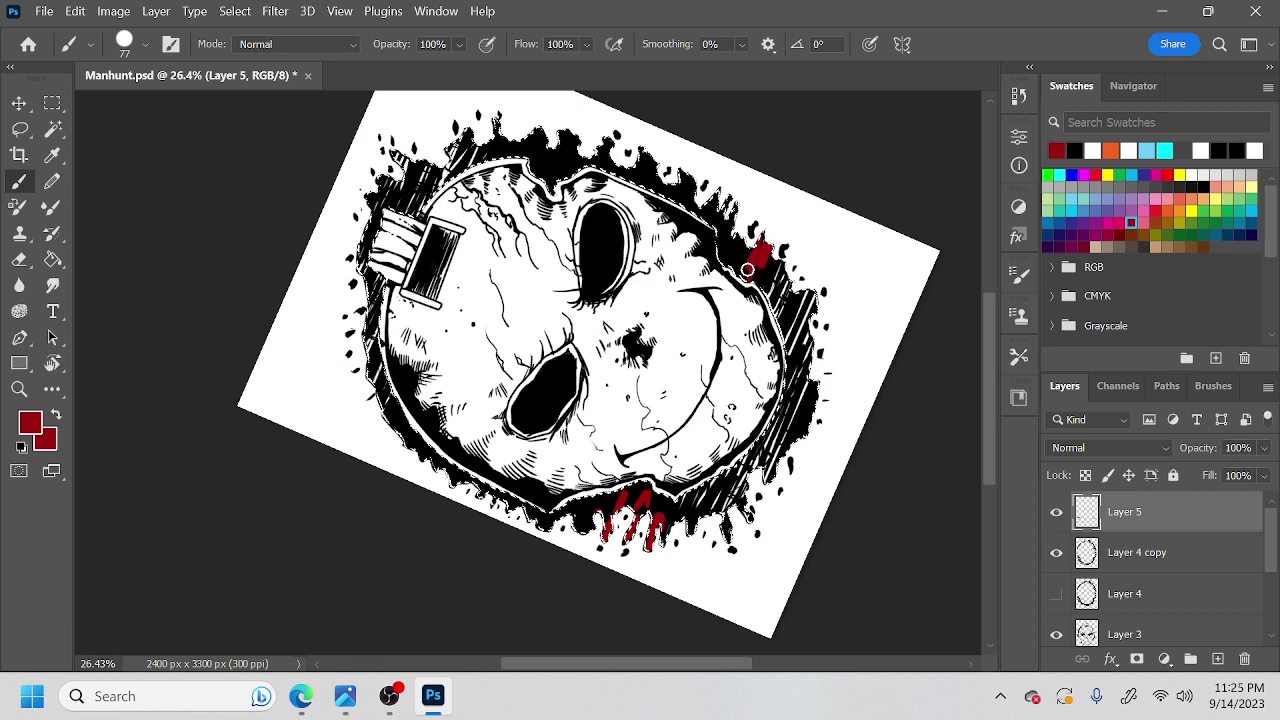
{"action": "left_click_drag", "start_coordinate": [729, 197], "coordinate": [725, 206]}
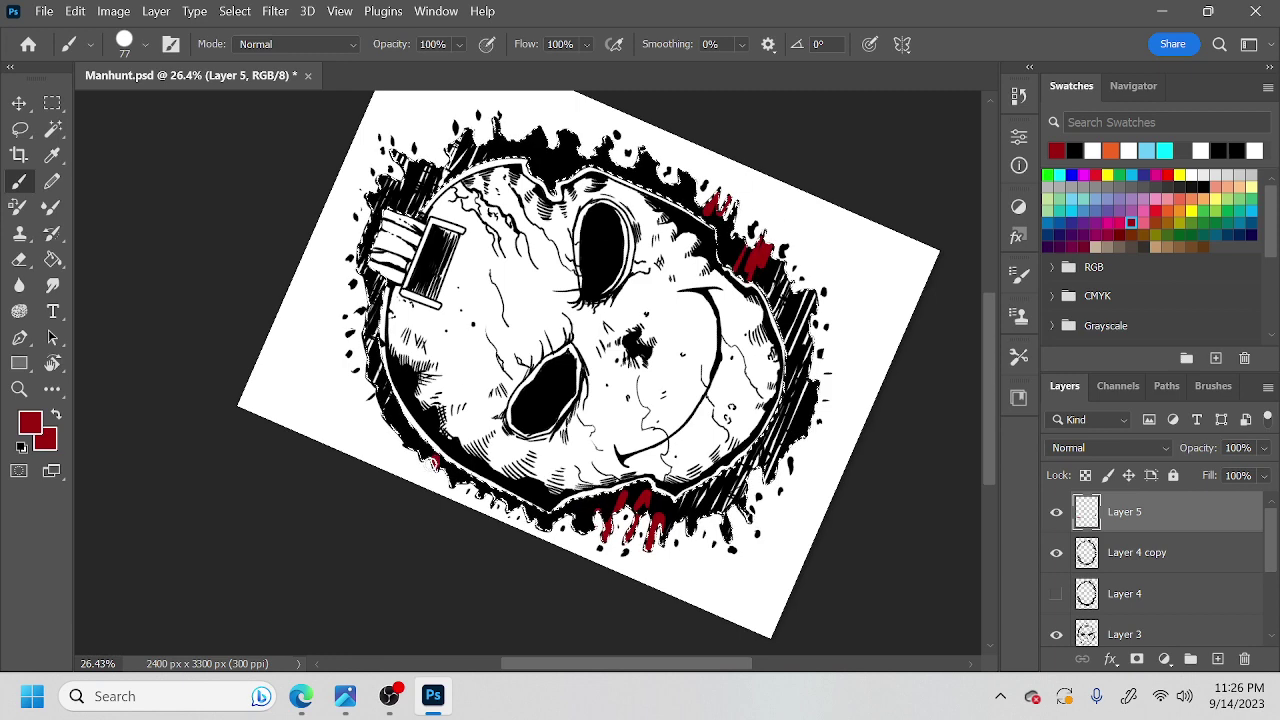
{"action": "left_click_drag", "start_coordinate": [442, 461], "coordinate": [420, 438]}
{"action": "left_click_drag", "start_coordinate": [638, 177], "coordinate": [643, 158]}
{"action": "mouse_move", "coordinate": [565, 138]}
{"action": "left_mouse_down"}
{"action": "mouse_move", "coordinate": [567, 125]}
{"action": "mouse_move", "coordinate": [552, 177]}
{"action": "mouse_move", "coordinate": [665, 245]}
{"action": "left_mouse_up"}
{"action": "key", "text": "r"}
{"action": "key", "text": "b"}
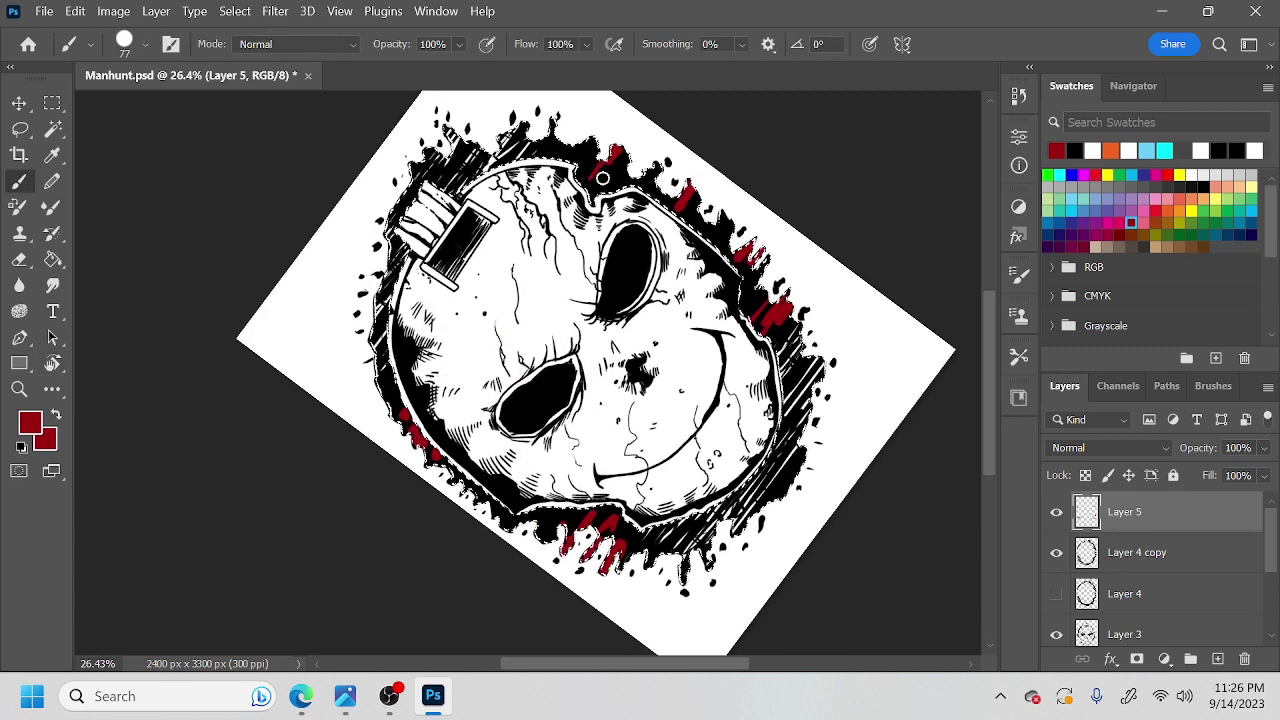
{"action": "left_click_drag", "start_coordinate": [603, 186], "coordinate": [628, 153]}
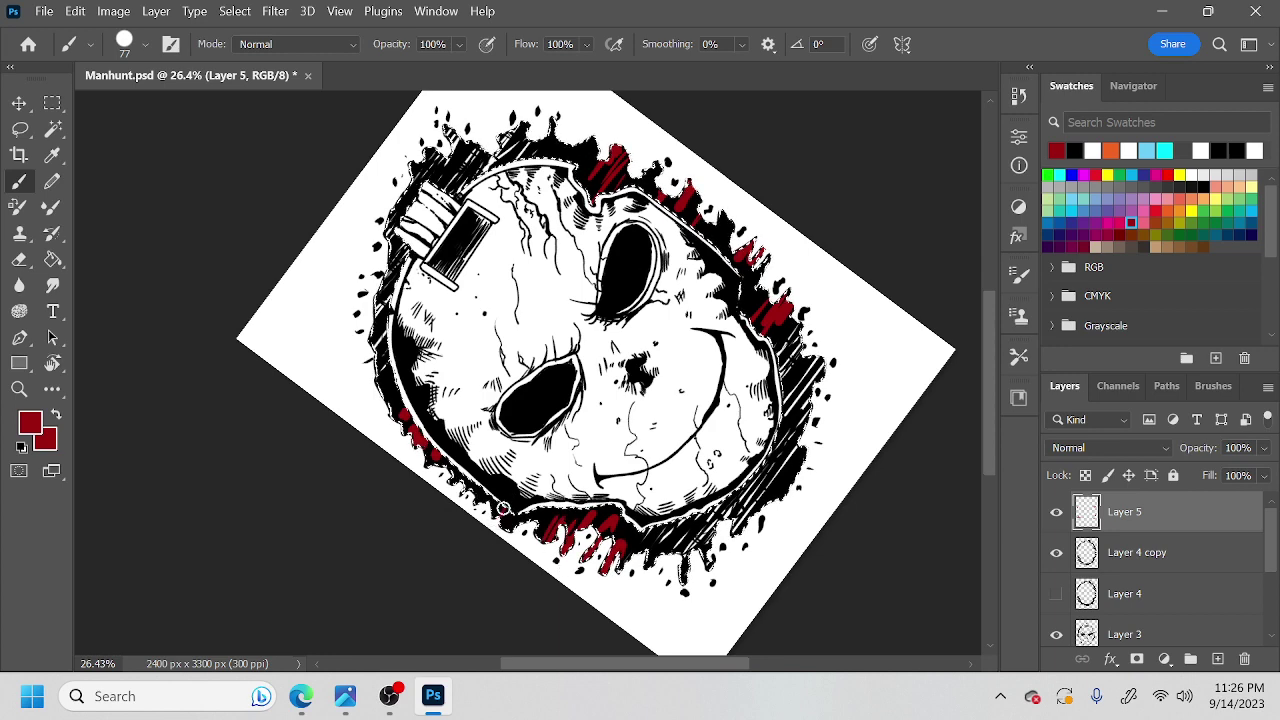
{"action": "key", "text": "l"}
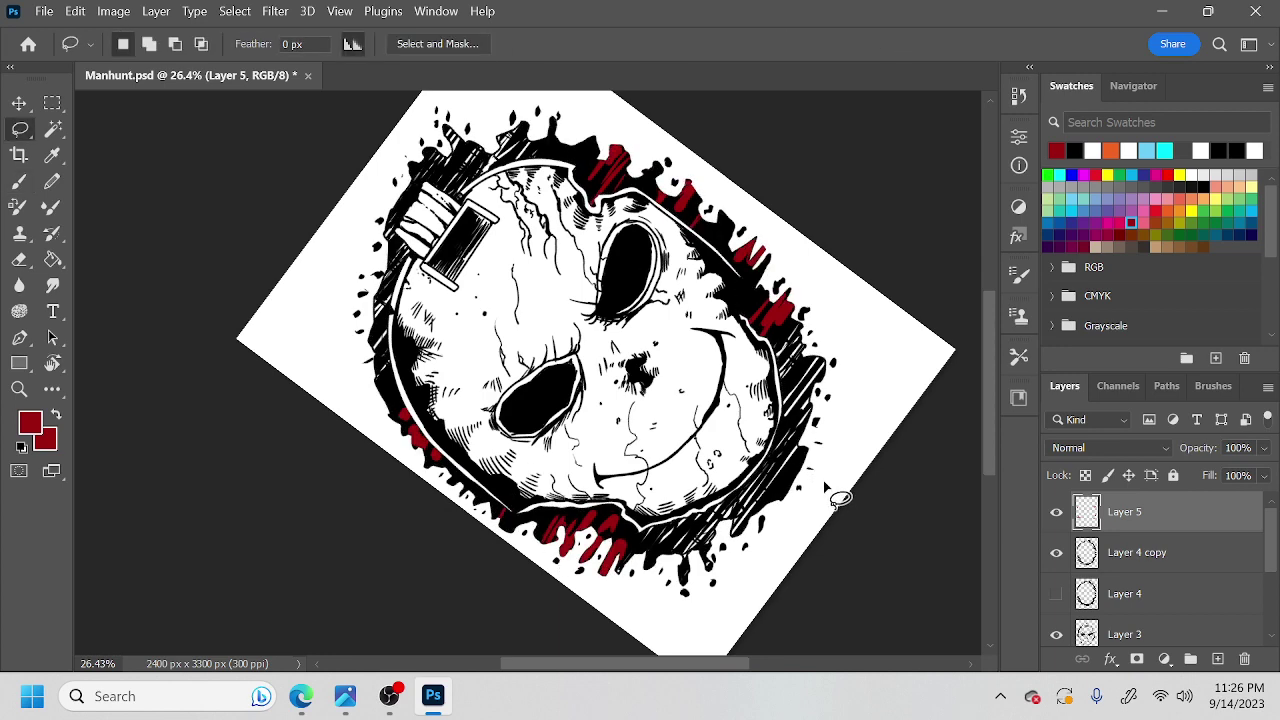
Reset the canvas rotation and add a new layer directly above the hidden Drawing layer.
{"action": "key", "text": "r"}
{"action": "left_click_drag", "start_coordinate": [827, 483], "coordinate": [749, 490]}
{"action": "scroll", "coordinate": [1270, 562], "scroll_direction": "down", "scroll_amount": 5}
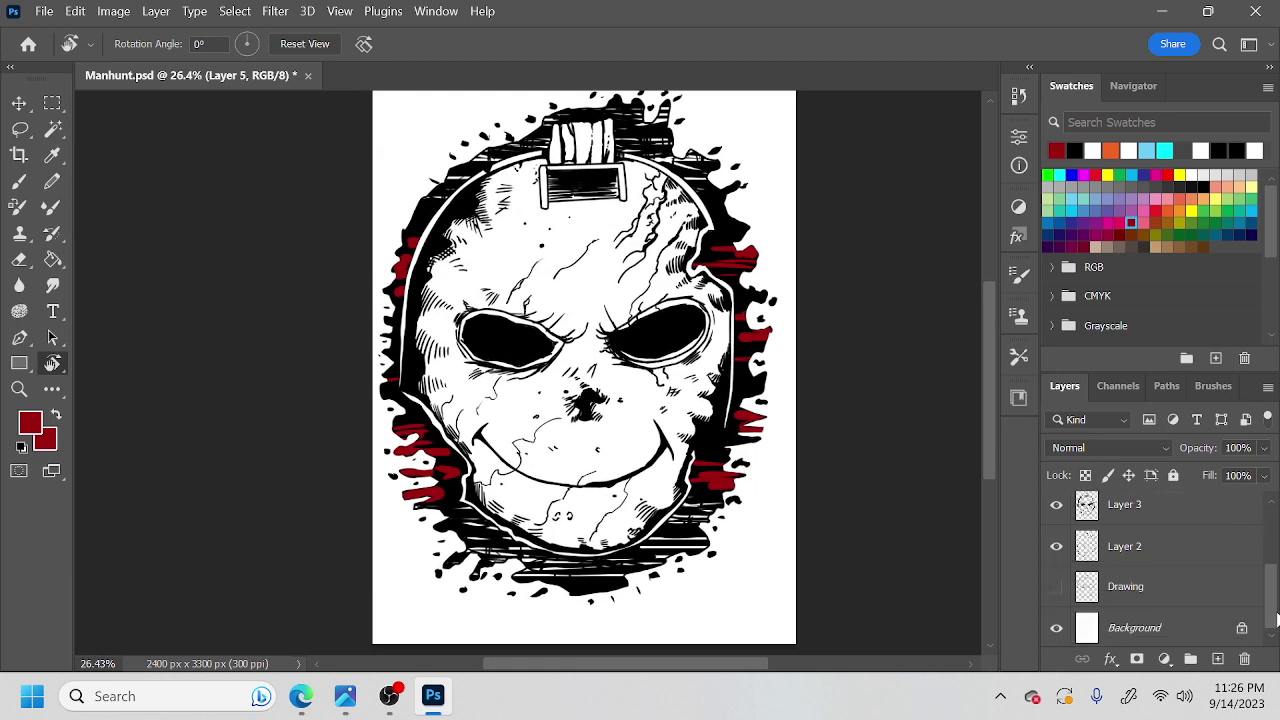
{"action": "left_click", "coordinate": [1225, 590]}
{"action": "left_click", "coordinate": [1058, 550]}
{"action": "left_click", "coordinate": [1058, 552]}
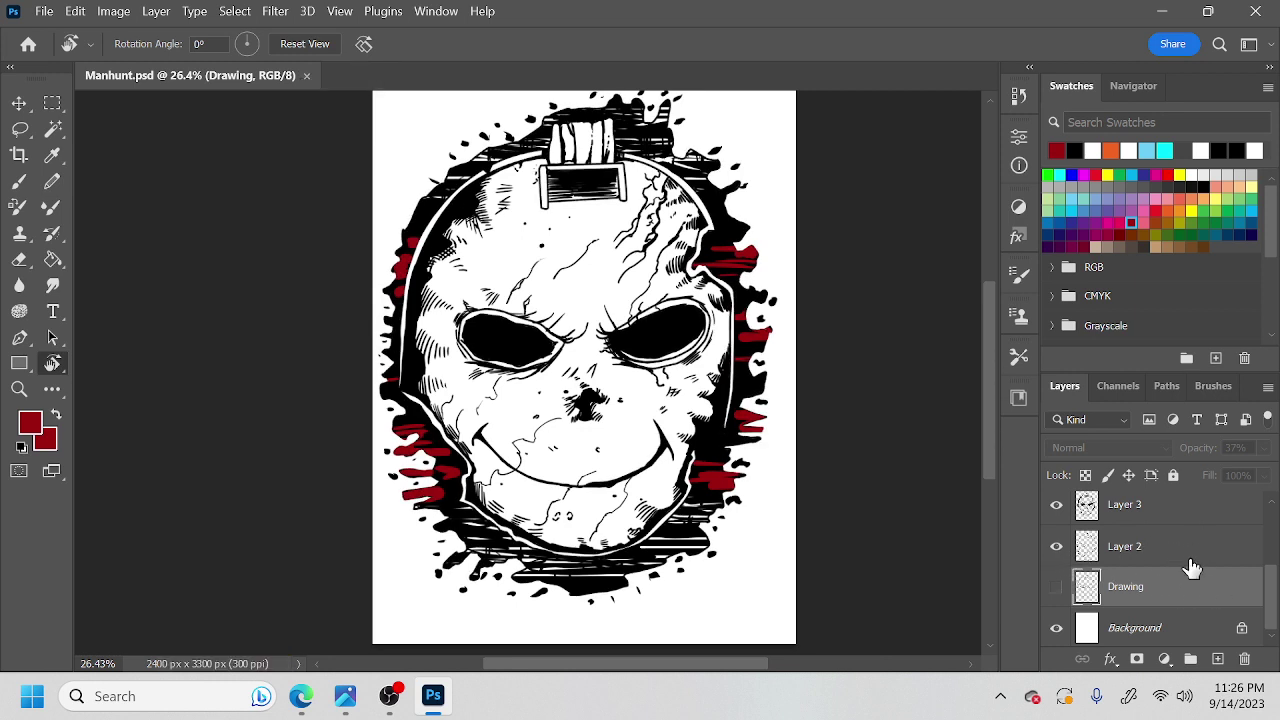
{"action": "left_click", "coordinate": [1217, 659]}
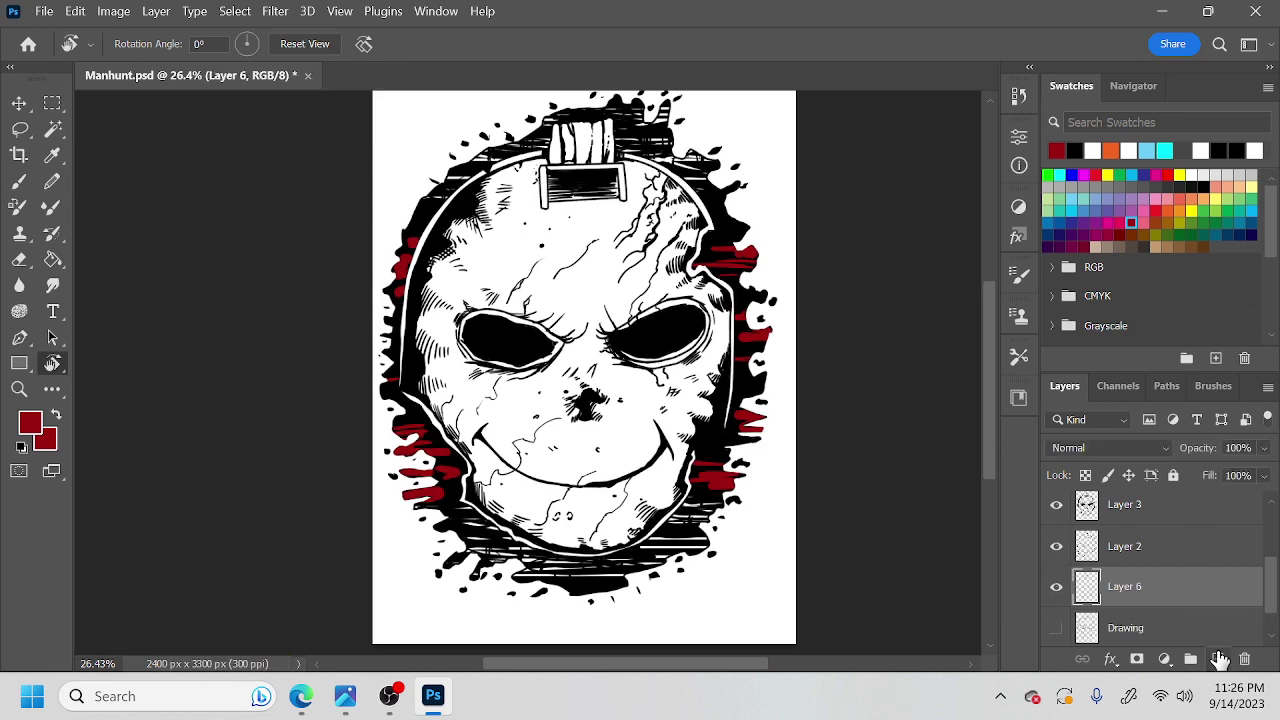
Outline the mask's inner edge in bright yellow on Layer 6 with a 168 px hard round brush and bucket-fill the enclosed face.
{"action": "left_click", "coordinate": [1191, 210]}
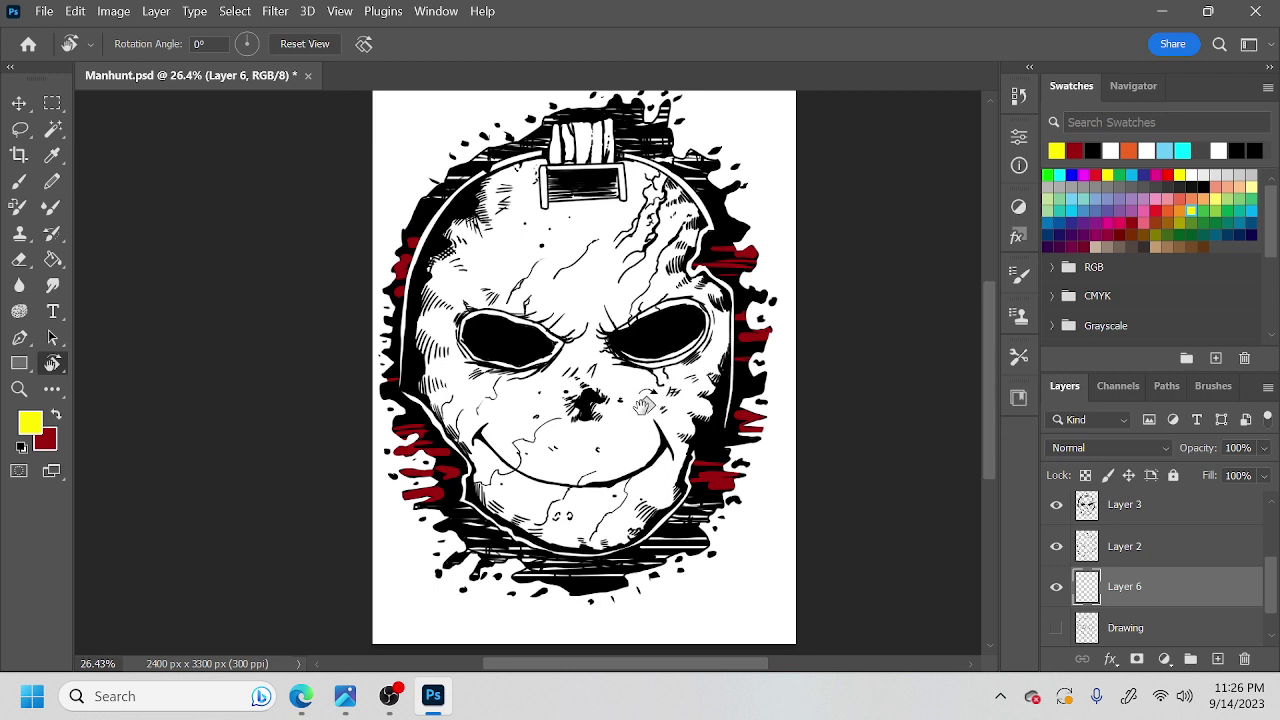
{"action": "key", "text": "b"}
{"action": "right_click", "coordinate": [651, 386]}
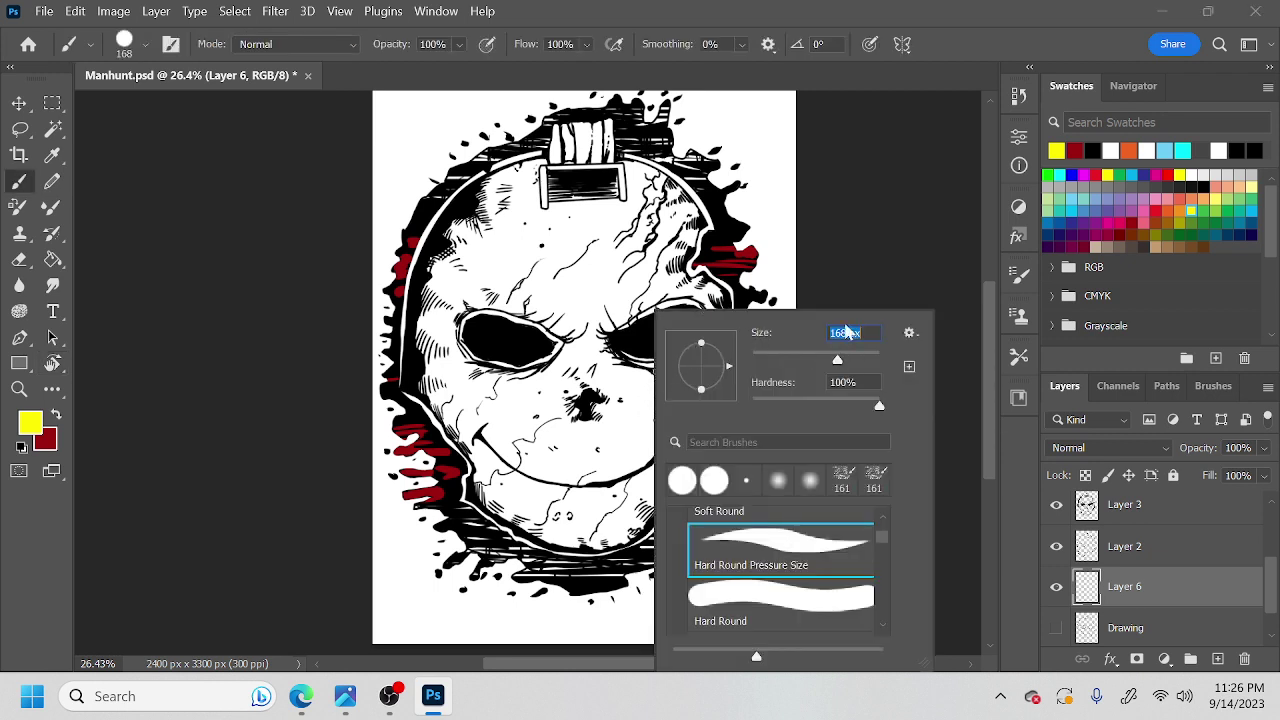
{"action": "mouse_move", "coordinate": [594, 338]}
{"action": "left_mouse_down"}
{"action": "mouse_move", "coordinate": [601, 226]}
{"action": "mouse_move", "coordinate": [535, 320]}
{"action": "mouse_move", "coordinate": [515, 185]}
{"action": "mouse_move", "coordinate": [544, 205]}
{"action": "left_mouse_up"}
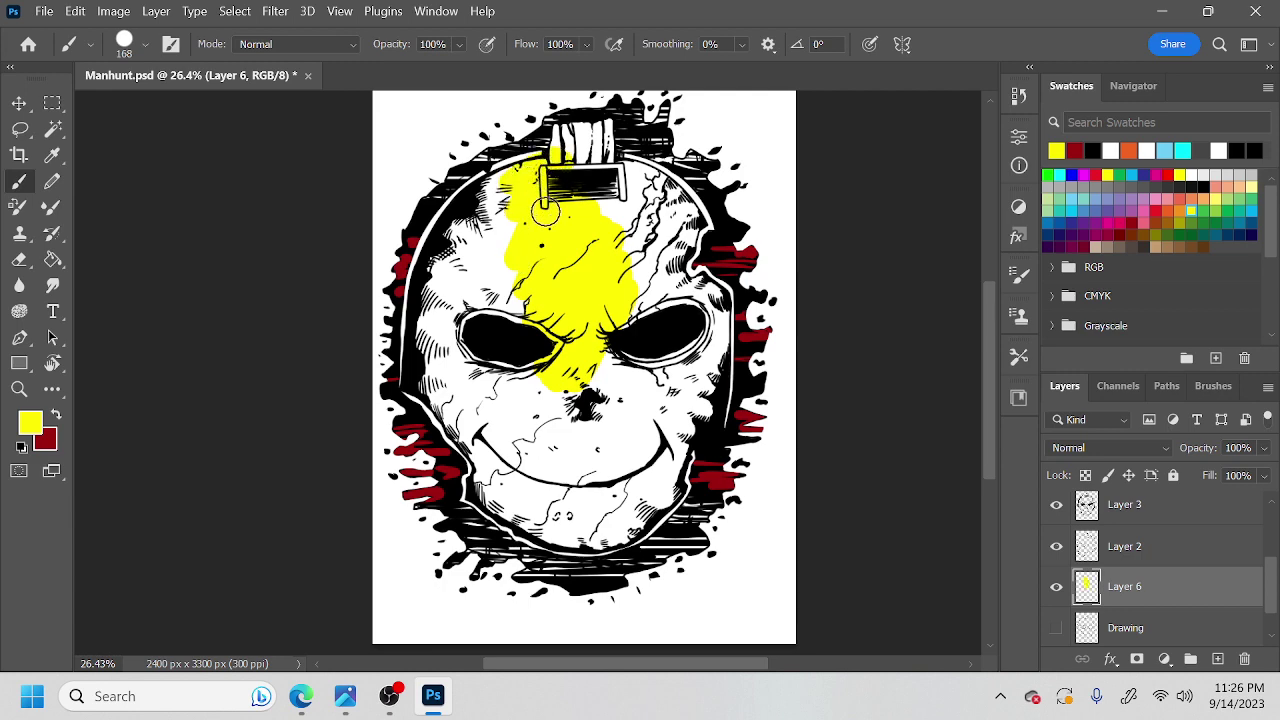
{"action": "key", "text": "ctrl+z"}
{"action": "key", "text": "z"}
{"action": "mouse_move", "coordinate": [525, 288]}
{"action": "left_mouse_down"}
{"action": "mouse_move", "coordinate": [567, 270]}
{"action": "mouse_move", "coordinate": [553, 363]}
{"action": "mouse_move", "coordinate": [526, 182]}
{"action": "mouse_move", "coordinate": [448, 211]}
{"action": "mouse_move", "coordinate": [393, 262]}
{"action": "mouse_move", "coordinate": [334, 381]}
{"action": "mouse_move", "coordinate": [333, 540]}
{"action": "mouse_move", "coordinate": [358, 397]}
{"action": "mouse_move", "coordinate": [330, 408]}
{"action": "mouse_move", "coordinate": [389, 493]}
{"action": "mouse_move", "coordinate": [408, 572]}
{"action": "mouse_move", "coordinate": [457, 608]}
{"action": "left_mouse_up"}
{"action": "mouse_move", "coordinate": [499, 560]}
{"action": "left_mouse_down"}
{"action": "mouse_move", "coordinate": [466, 425]}
{"action": "mouse_move", "coordinate": [449, 430]}
{"action": "mouse_move", "coordinate": [442, 500]}
{"action": "mouse_move", "coordinate": [508, 520]}
{"action": "mouse_move", "coordinate": [558, 515]}
{"action": "mouse_move", "coordinate": [658, 462]}
{"action": "mouse_move", "coordinate": [761, 285]}
{"action": "mouse_move", "coordinate": [741, 370]}
{"action": "mouse_move", "coordinate": [743, 250]}
{"action": "mouse_move", "coordinate": [682, 182]}
{"action": "left_mouse_up"}
{"action": "mouse_move", "coordinate": [682, 182]}
{"action": "left_mouse_down"}
{"action": "mouse_move", "coordinate": [688, 316]}
{"action": "mouse_move", "coordinate": [694, 219]}
{"action": "mouse_move", "coordinate": [600, 150]}
{"action": "mouse_move", "coordinate": [565, 165]}
{"action": "mouse_move", "coordinate": [485, 150]}
{"action": "left_mouse_up"}
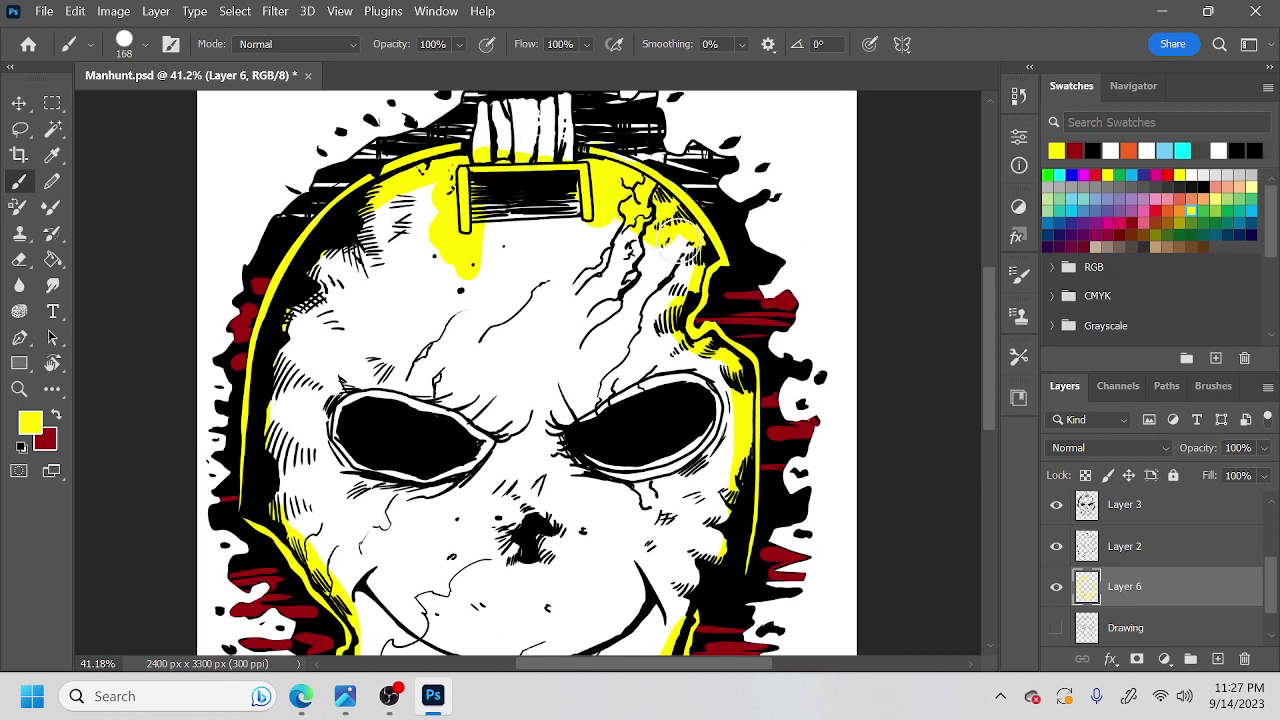
{"action": "key", "text": "g"}
{"action": "left_click", "coordinate": [605, 340]}
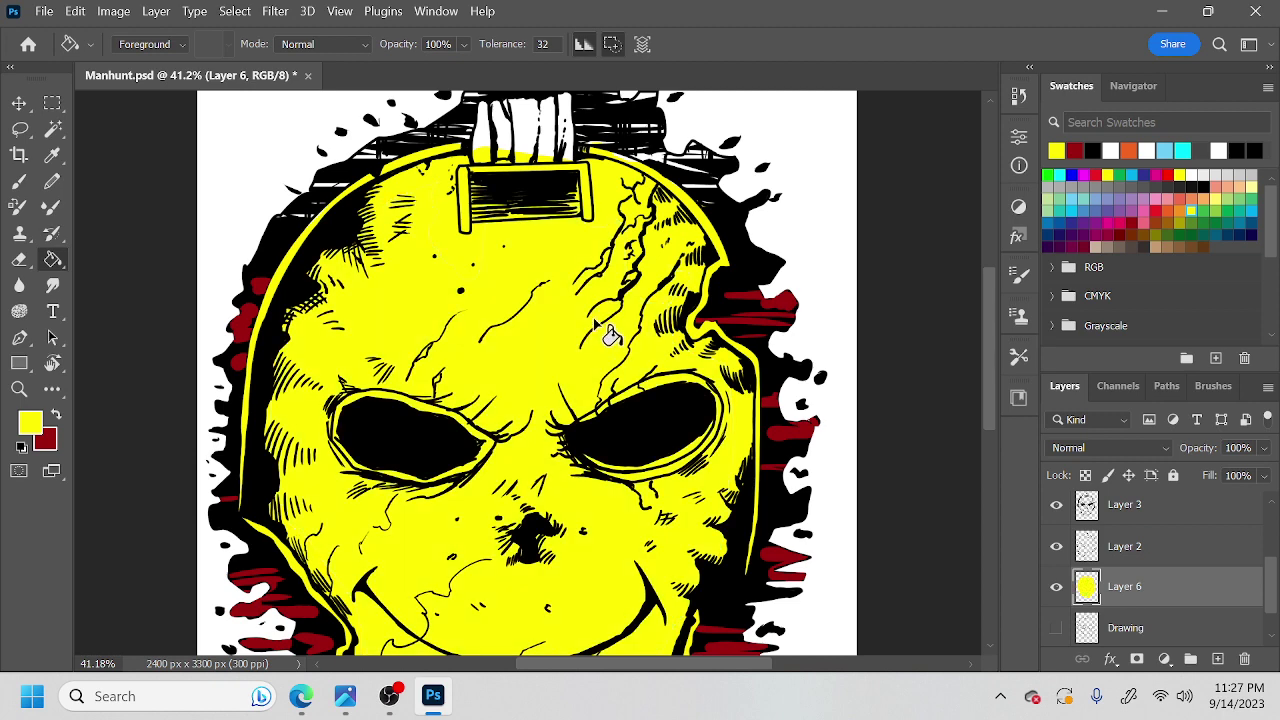
Erase the yellow spilling into the black streaks below and beside the chin with a 25 px eraser.
{"action": "scroll", "coordinate": [600, 290], "scroll_direction": "down", "scroll_amount": 5}
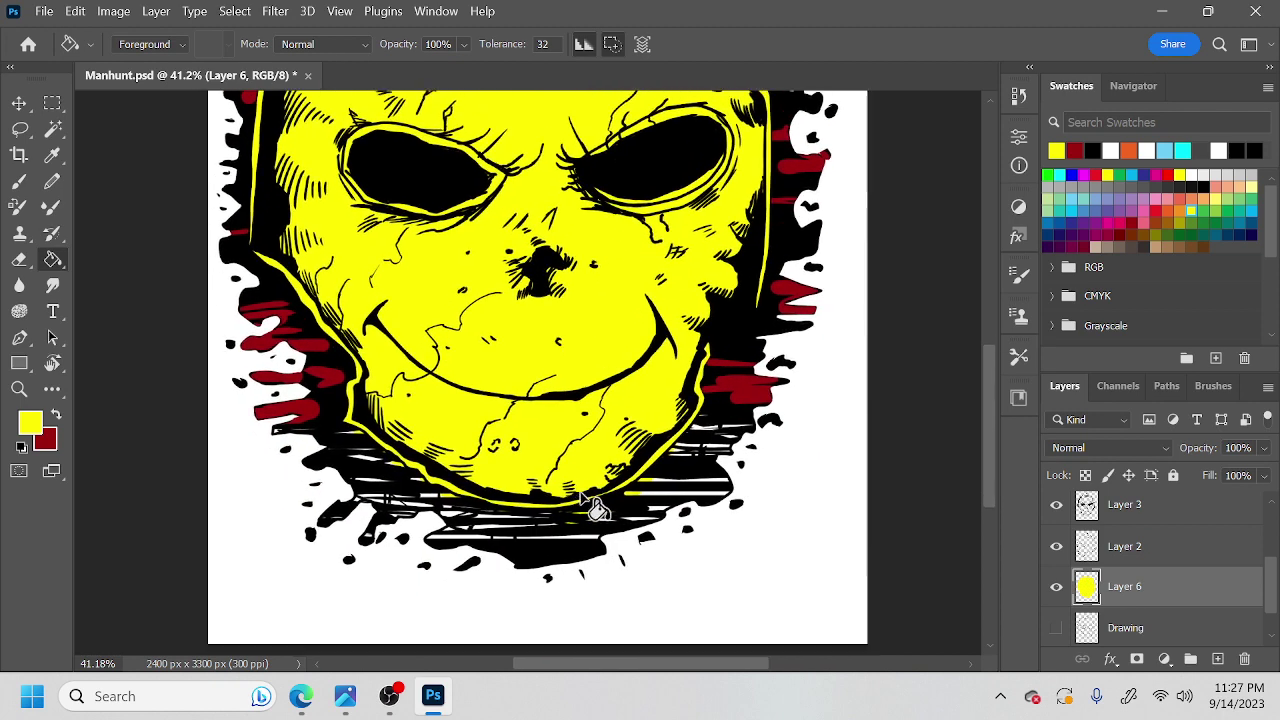
{"action": "key", "text": "e"}
{"action": "right_click", "coordinate": [605, 530]}
{"action": "left_click", "coordinate": [714, 357]}
{"action": "key", "text": "Return"}
{"action": "key", "text": "ctrl+space"}
{"action": "left_click_drag", "start_coordinate": [582, 520], "coordinate": [640, 519]}
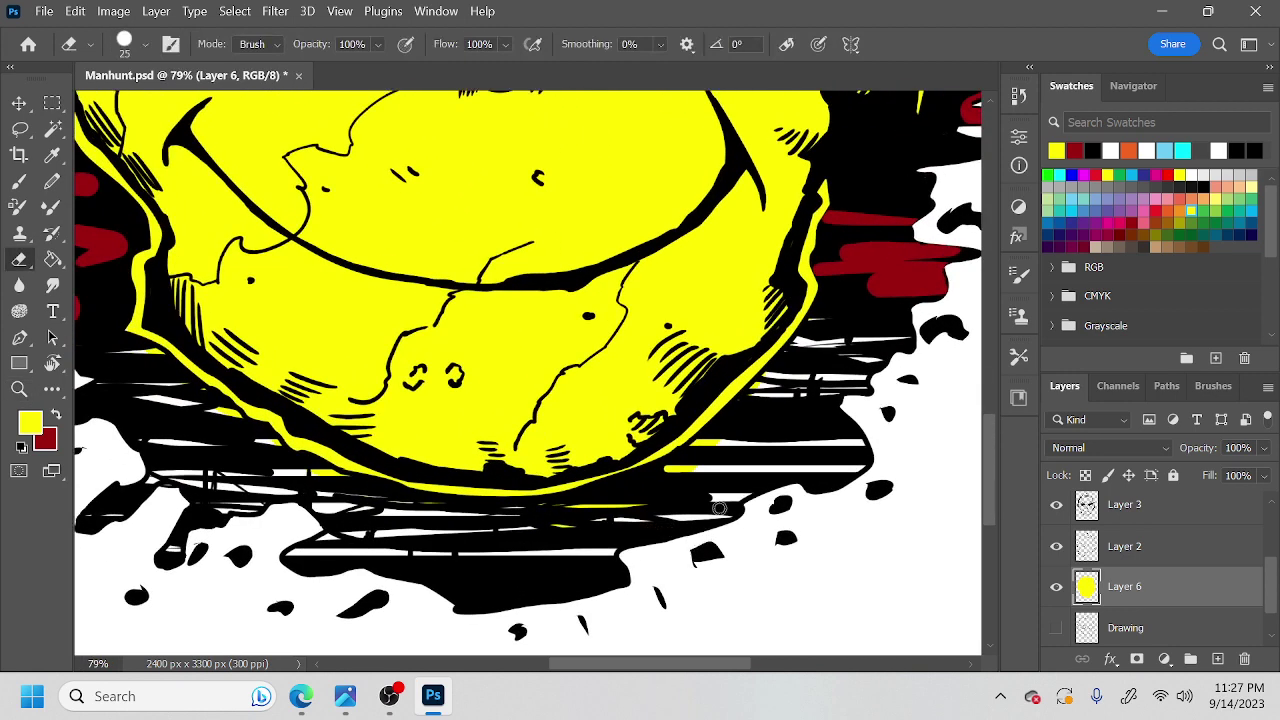
{"action": "mouse_move", "coordinate": [736, 433]}
{"action": "left_mouse_down"}
{"action": "mouse_move", "coordinate": [661, 477]}
{"action": "mouse_move", "coordinate": [797, 357]}
{"action": "mouse_move", "coordinate": [690, 457]}
{"action": "mouse_move", "coordinate": [529, 532]}
{"action": "left_mouse_up"}
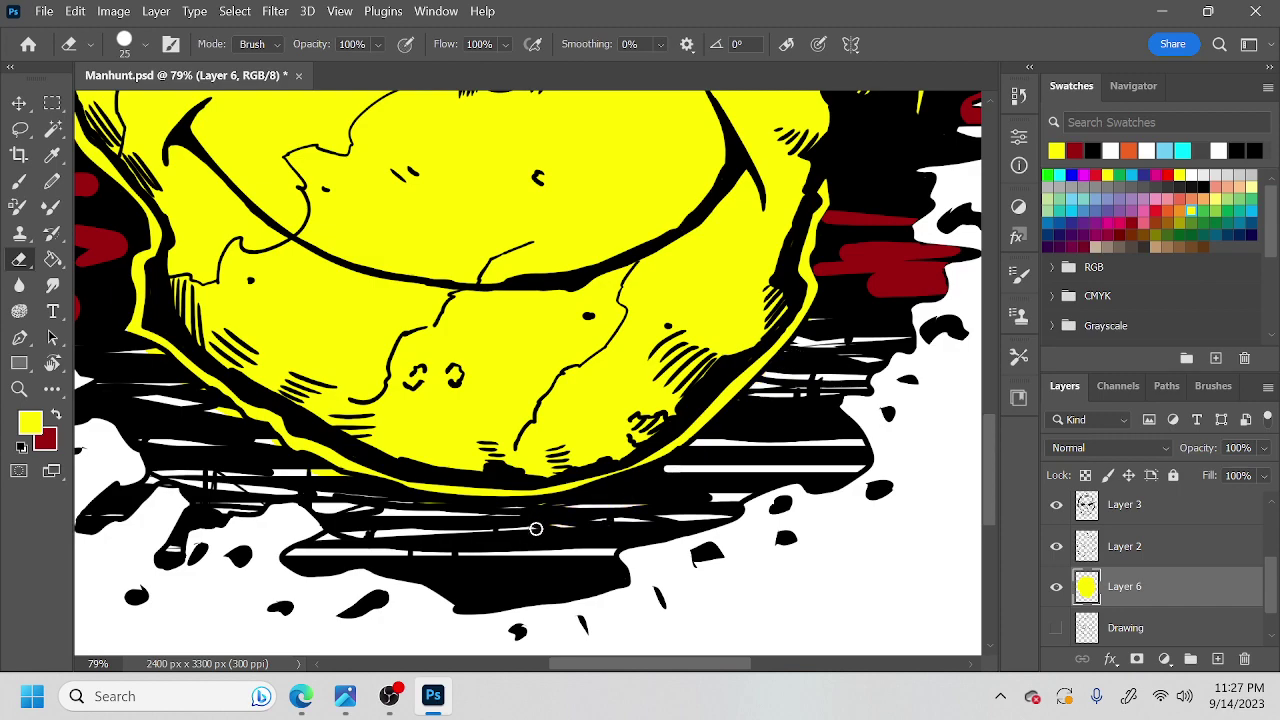
{"action": "key", "text": "r"}
{"action": "mouse_move", "coordinate": [800, 451]}
{"action": "left_mouse_down"}
{"action": "mouse_move", "coordinate": [580, 330]}
{"action": "mouse_move", "coordinate": [422, 479]}
{"action": "left_mouse_up"}
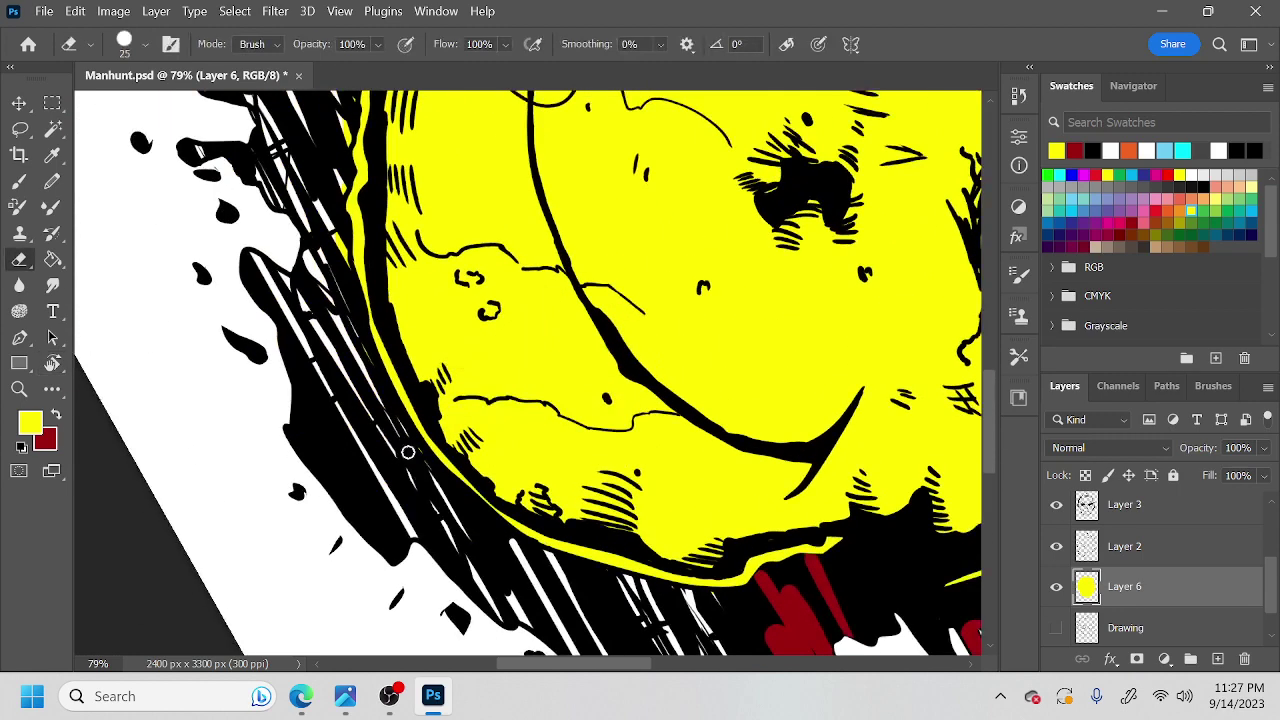
{"action": "left_click_drag", "start_coordinate": [341, 290], "coordinate": [397, 480]}
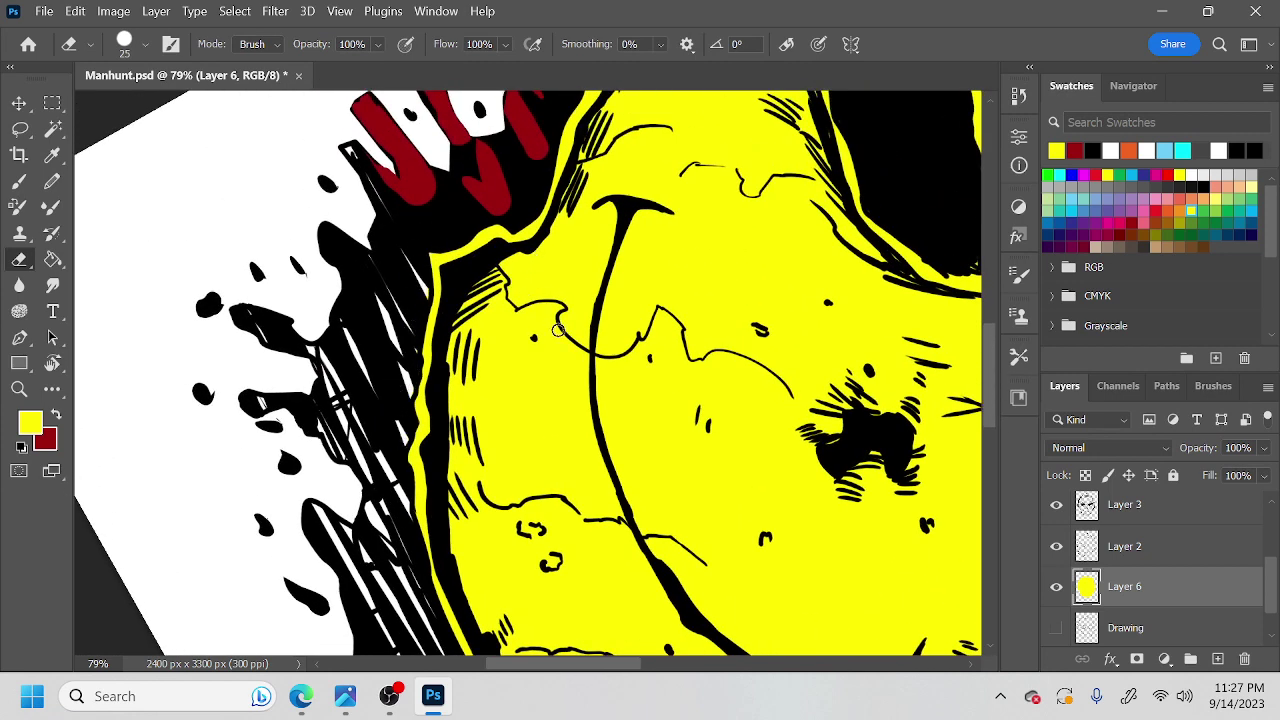
Set the canvas upright and dab a dark red swatch colour onto the strap above the mask.
{"action": "key", "text": "r"}
{"action": "left_click_drag", "start_coordinate": [786, 443], "coordinate": [649, 567]}
{"action": "key", "text": "ctrl+space"}
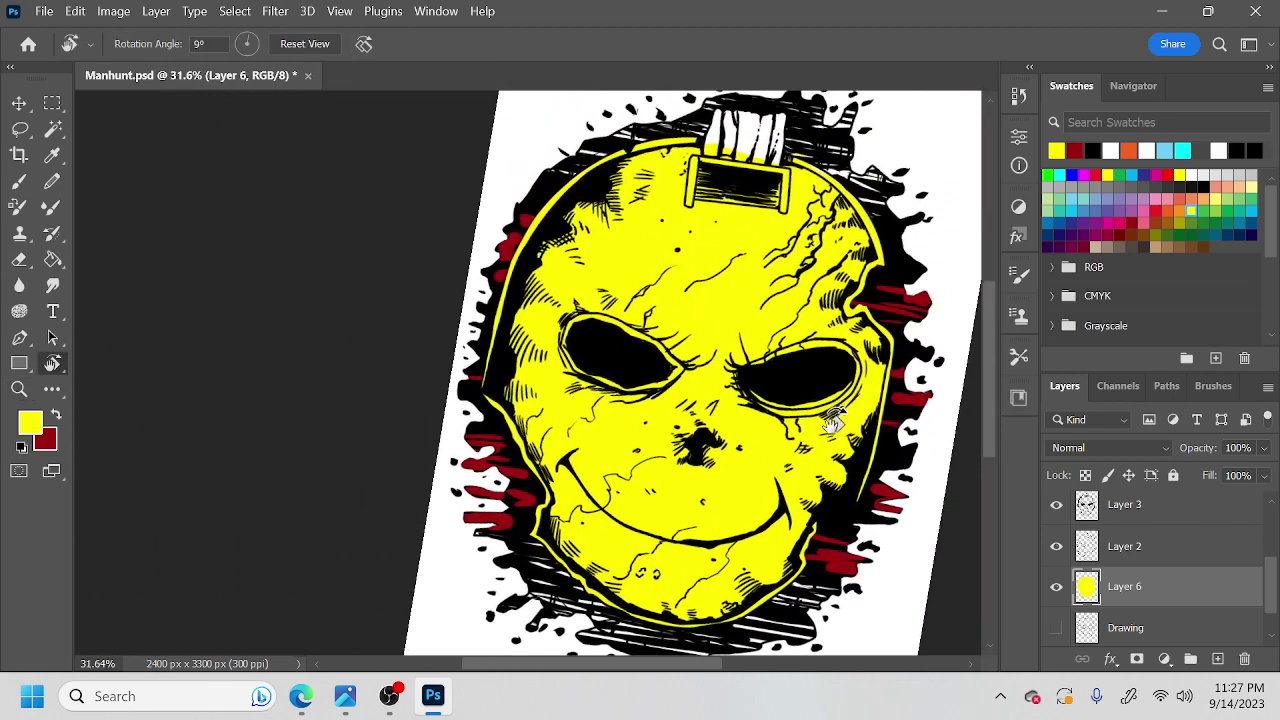
{"action": "left_click_drag", "start_coordinate": [854, 466], "coordinate": [732, 598]}
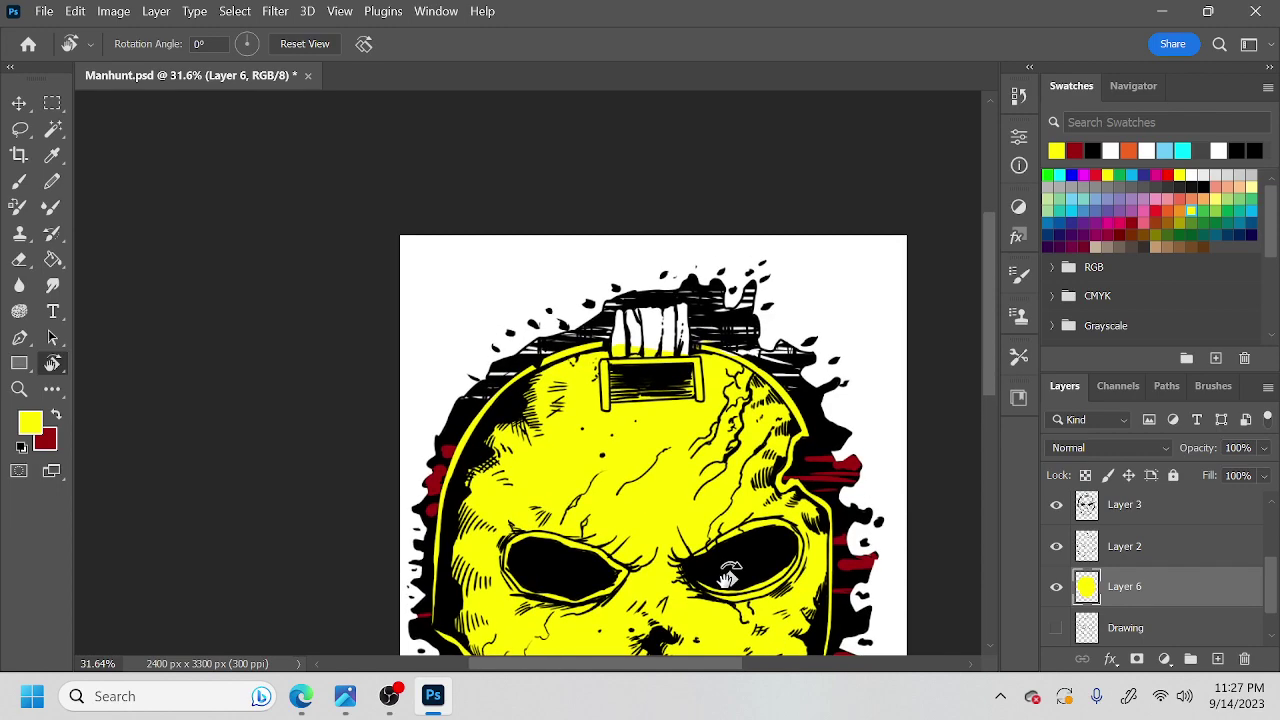
{"action": "left_click_drag", "start_coordinate": [593, 402], "coordinate": [610, 528]}
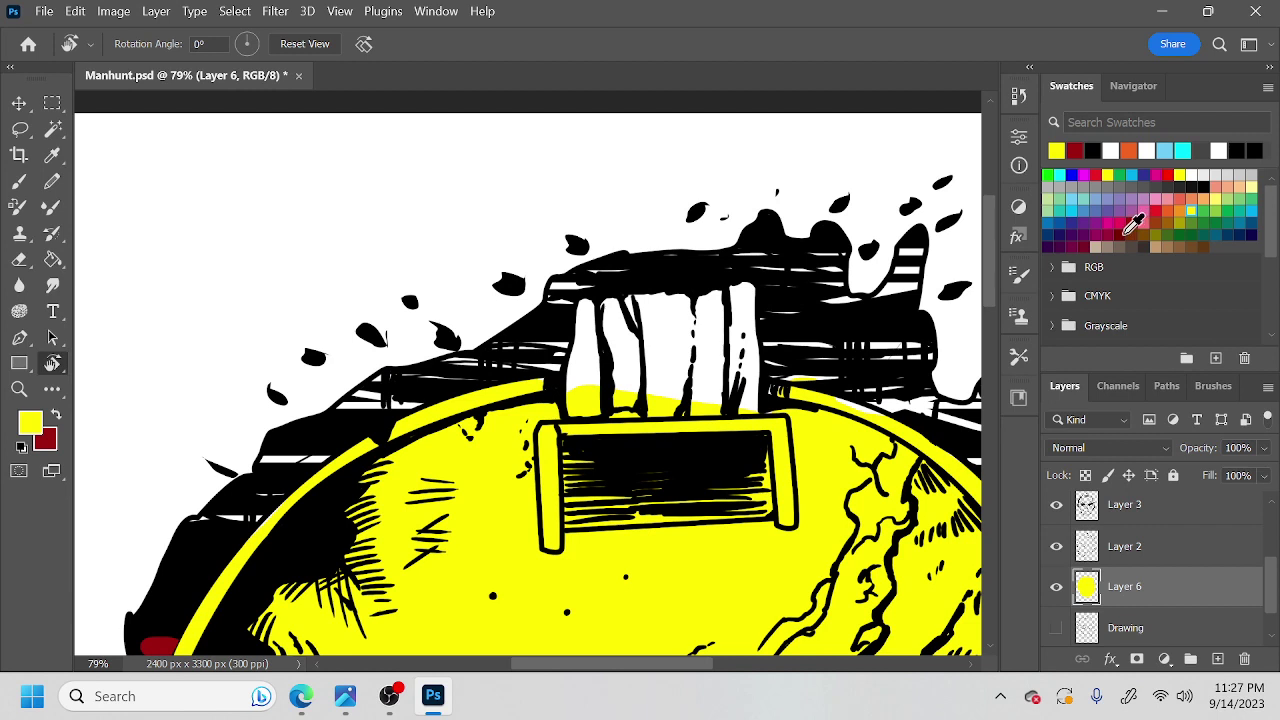
{"action": "left_click", "coordinate": [1122, 232]}
{"action": "key", "text": "b"}
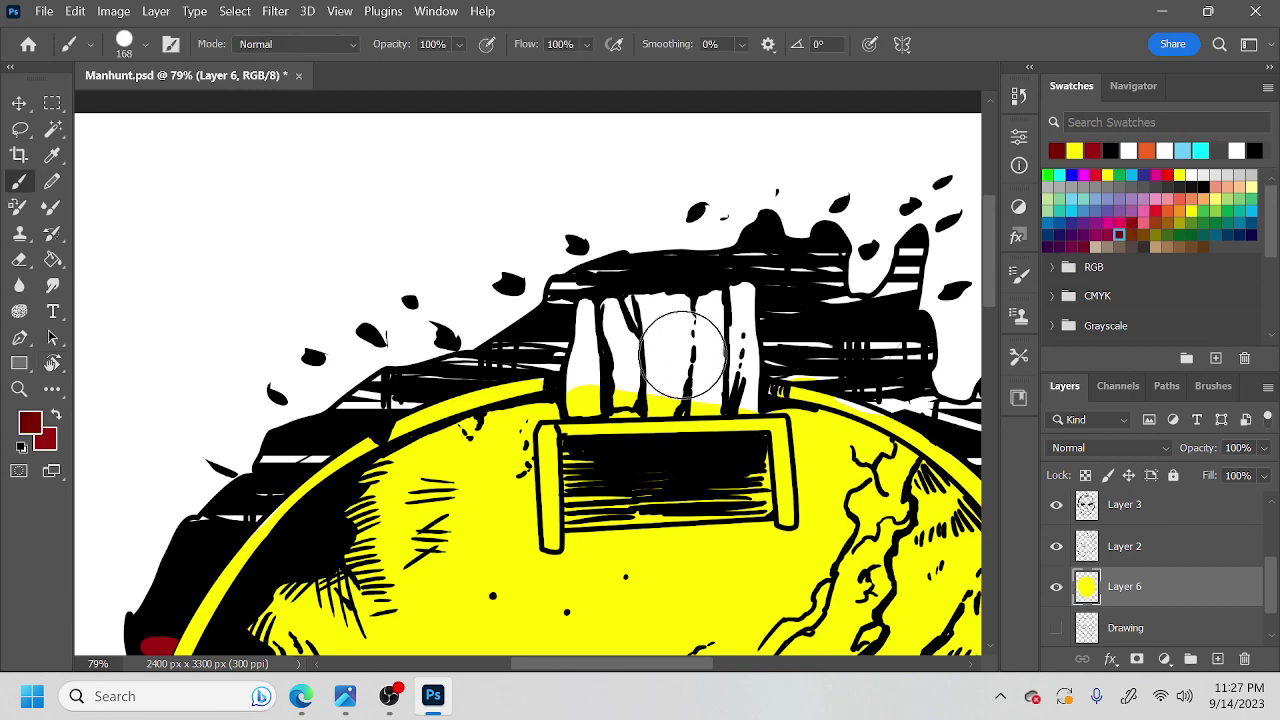
{"action": "left_click", "coordinate": [687, 332]}
{"action": "right_click", "coordinate": [690, 312]}
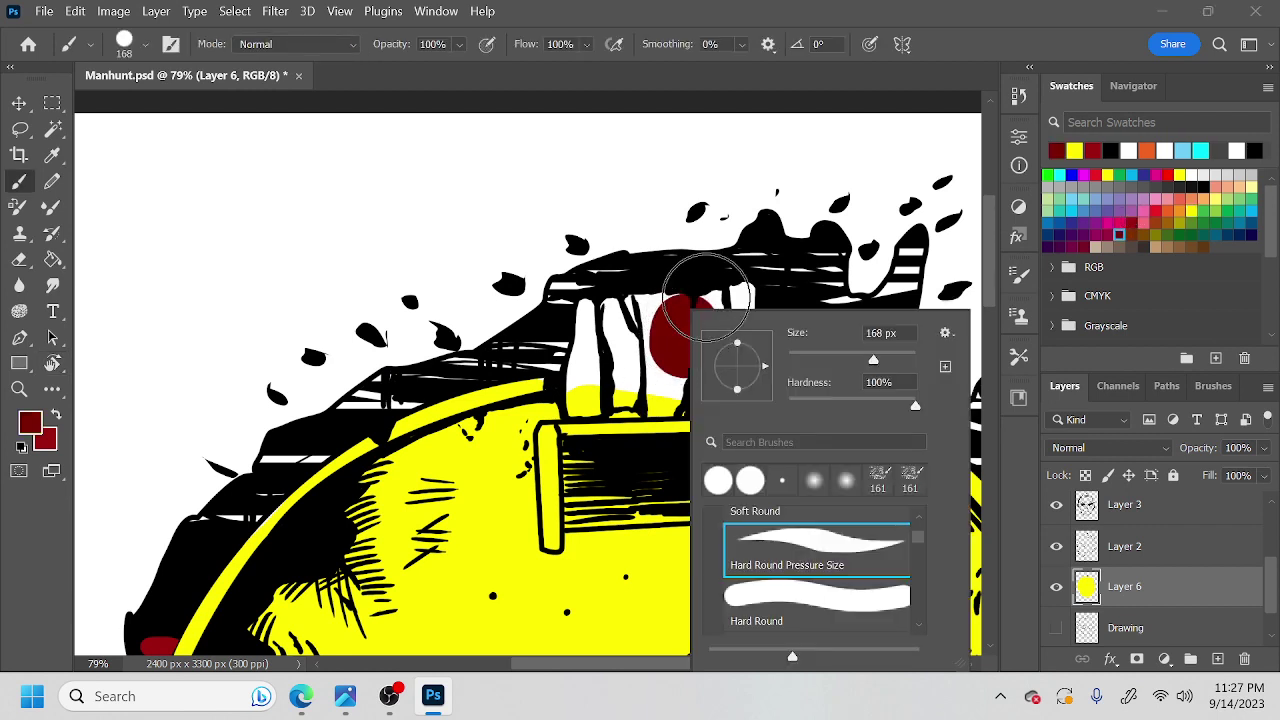
Darken the foreground colour to a deep maroon and reduce the brush size for the strap.
{"action": "key", "text": "i"}
{"action": "left_click", "coordinate": [30, 423]}
{"action": "left_click_drag", "start_coordinate": [615, 247], "coordinate": [600, 303]}
{"action": "left_click", "coordinate": [800, 112]}
{"action": "key", "text": "b"}
{"action": "right_click", "coordinate": [725, 280]}
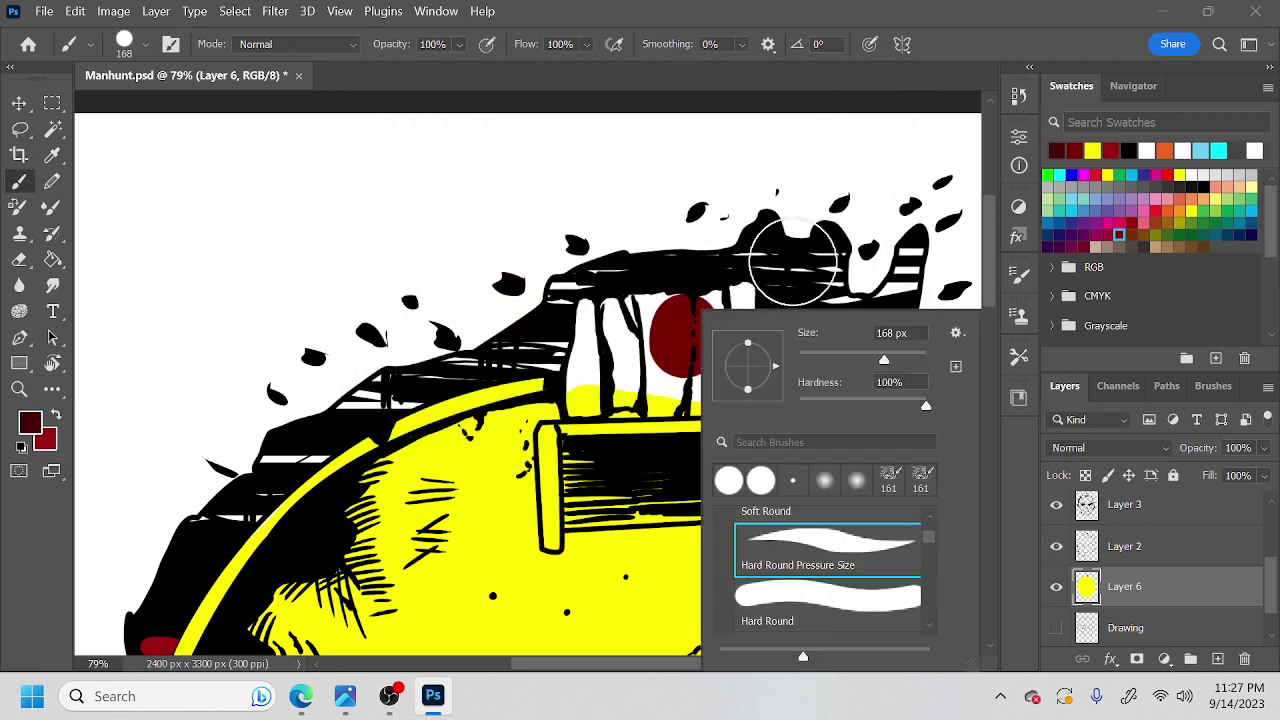
{"action": "left_click", "coordinate": [812, 357]}
Fill the whole strap above the buckle with deep maroon, using a 34 px brush for its remaining sections.
{"action": "mouse_move", "coordinate": [690, 333]}
{"action": "left_mouse_down"}
{"action": "mouse_move", "coordinate": [669, 301]}
{"action": "mouse_move", "coordinate": [640, 367]}
{"action": "mouse_move", "coordinate": [655, 325]}
{"action": "mouse_move", "coordinate": [620, 315]}
{"action": "mouse_move", "coordinate": [602, 329]}
{"action": "mouse_move", "coordinate": [589, 307]}
{"action": "mouse_move", "coordinate": [570, 409]}
{"action": "mouse_move", "coordinate": [593, 328]}
{"action": "mouse_move", "coordinate": [591, 369]}
{"action": "left_mouse_up"}
{"action": "right_click", "coordinate": [691, 297]}
{"action": "left_click", "coordinate": [784, 361]}
{"action": "key", "text": "r"}
{"action": "mouse_move", "coordinate": [811, 447]}
{"action": "left_mouse_down"}
{"action": "mouse_move", "coordinate": [463, 543]}
{"action": "mouse_move", "coordinate": [432, 526]}
{"action": "left_mouse_up"}
{"action": "mouse_move", "coordinate": [590, 479]}
{"action": "left_mouse_down"}
{"action": "mouse_move", "coordinate": [570, 488]}
{"action": "mouse_move", "coordinate": [577, 458]}
{"action": "mouse_move", "coordinate": [563, 454]}
{"action": "mouse_move", "coordinate": [551, 543]}
{"action": "mouse_move", "coordinate": [531, 457]}
{"action": "mouse_move", "coordinate": [508, 495]}
{"action": "mouse_move", "coordinate": [460, 466]}
{"action": "mouse_move", "coordinate": [431, 568]}
{"action": "left_mouse_up"}
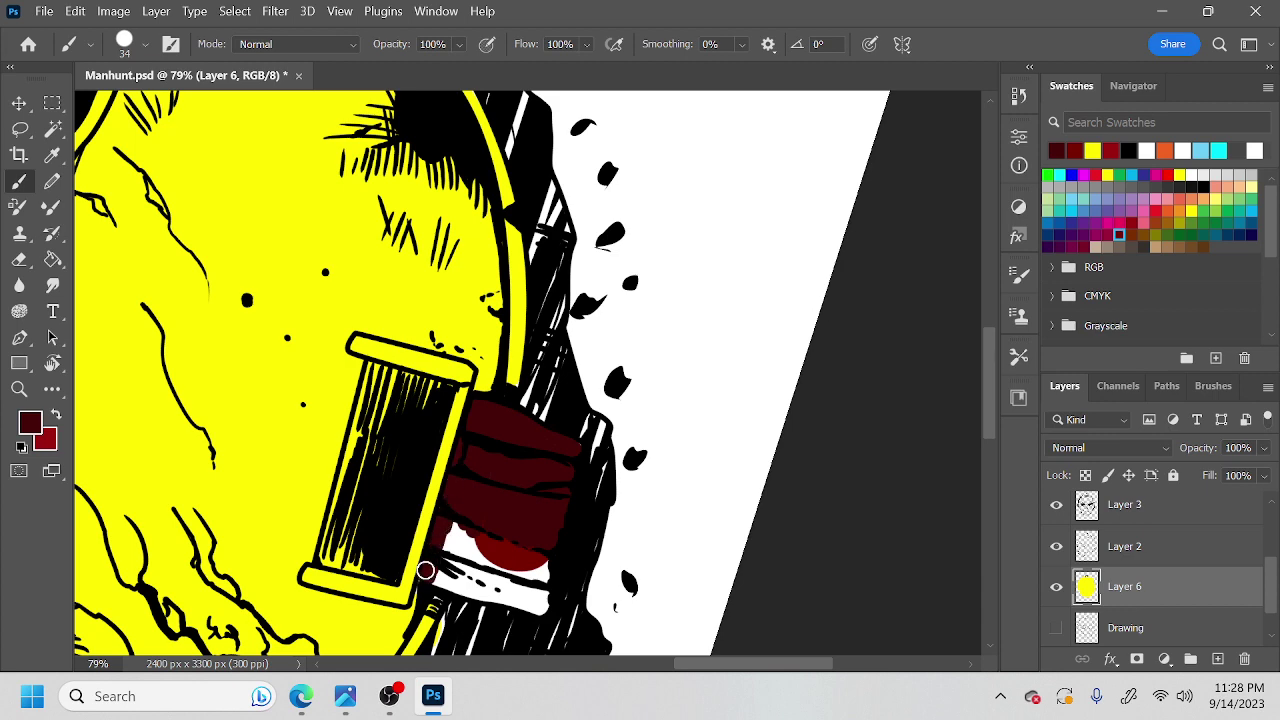
{"action": "key", "text": "space"}
{"action": "left_click_drag", "start_coordinate": [472, 517], "coordinate": [518, 416]}
{"action": "mouse_move", "coordinate": [595, 458]}
{"action": "left_mouse_down"}
{"action": "mouse_move", "coordinate": [587, 513]}
{"action": "mouse_move", "coordinate": [487, 483]}
{"action": "mouse_move", "coordinate": [517, 426]}
{"action": "mouse_move", "coordinate": [540, 480]}
{"action": "mouse_move", "coordinate": [546, 426]}
{"action": "mouse_move", "coordinate": [571, 491]}
{"action": "mouse_move", "coordinate": [548, 473]}
{"action": "left_mouse_up"}
{"action": "left_click_drag", "start_coordinate": [578, 400], "coordinate": [665, 325]}
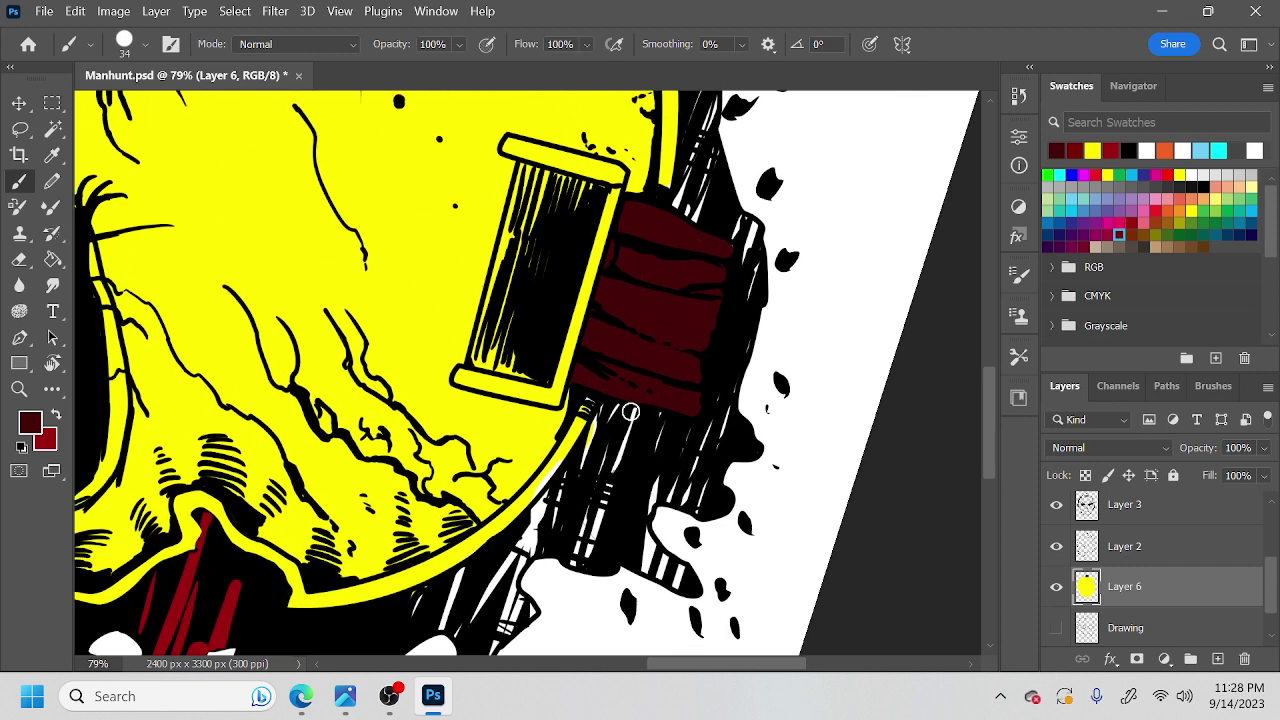
Clean up the colour where the strap base meets the mask rim and sample the mask's yellow.
{"action": "key", "text": "e"}
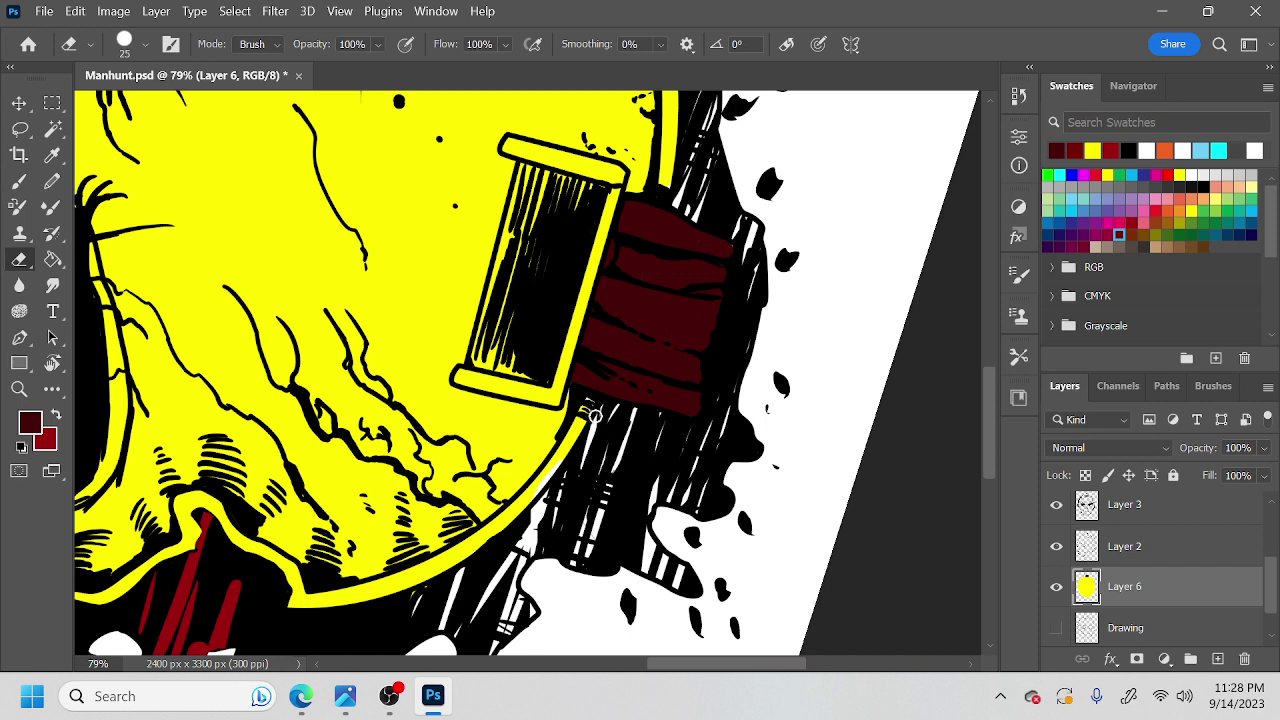
{"action": "key", "text": "b"}
{"action": "left_click", "coordinate": [540, 470], "text": "alt"}
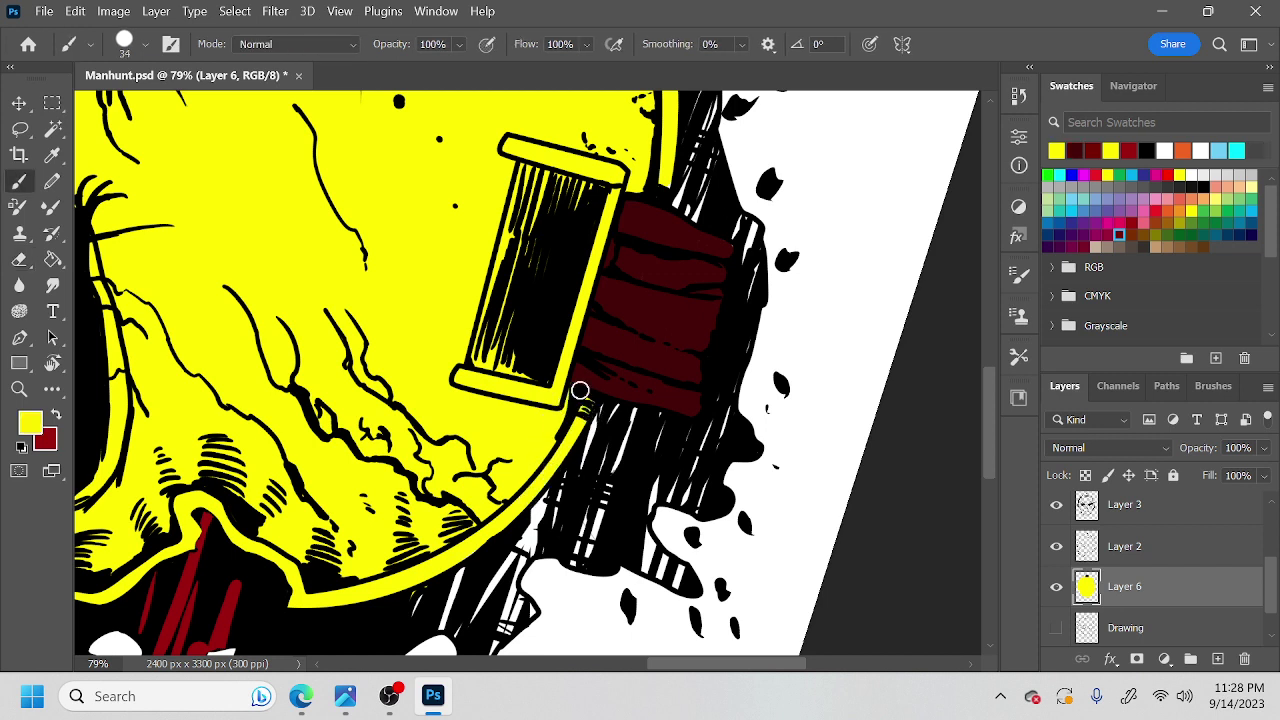
Paint the buckle's long bar and both end pieces beige with the 34 px brush.
{"action": "left_click", "coordinate": [1096, 246]}
{"action": "left_click_drag", "start_coordinate": [577, 323], "coordinate": [555, 392]}
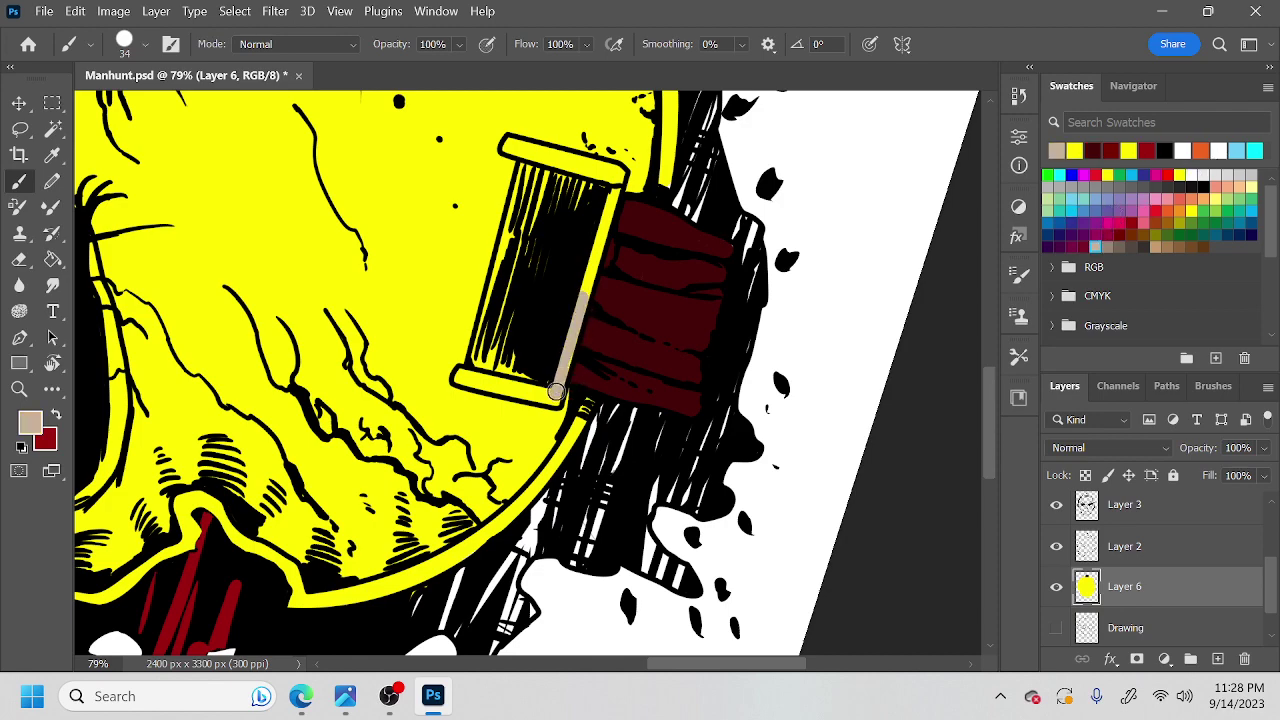
{"action": "key", "text": "r"}
{"action": "left_click_drag", "start_coordinate": [627, 338], "coordinate": [586, 463]}
{"action": "mouse_move", "coordinate": [506, 334]}
{"action": "left_mouse_down"}
{"action": "mouse_move", "coordinate": [511, 396]}
{"action": "mouse_move", "coordinate": [505, 310]}
{"action": "left_mouse_up"}
{"action": "key", "text": "r"}
{"action": "left_click_drag", "start_coordinate": [717, 438], "coordinate": [722, 328]}
{"action": "mouse_move", "coordinate": [665, 196]}
{"action": "left_mouse_down"}
{"action": "mouse_move", "coordinate": [704, 261]}
{"action": "mouse_move", "coordinate": [700, 244]}
{"action": "left_mouse_up"}
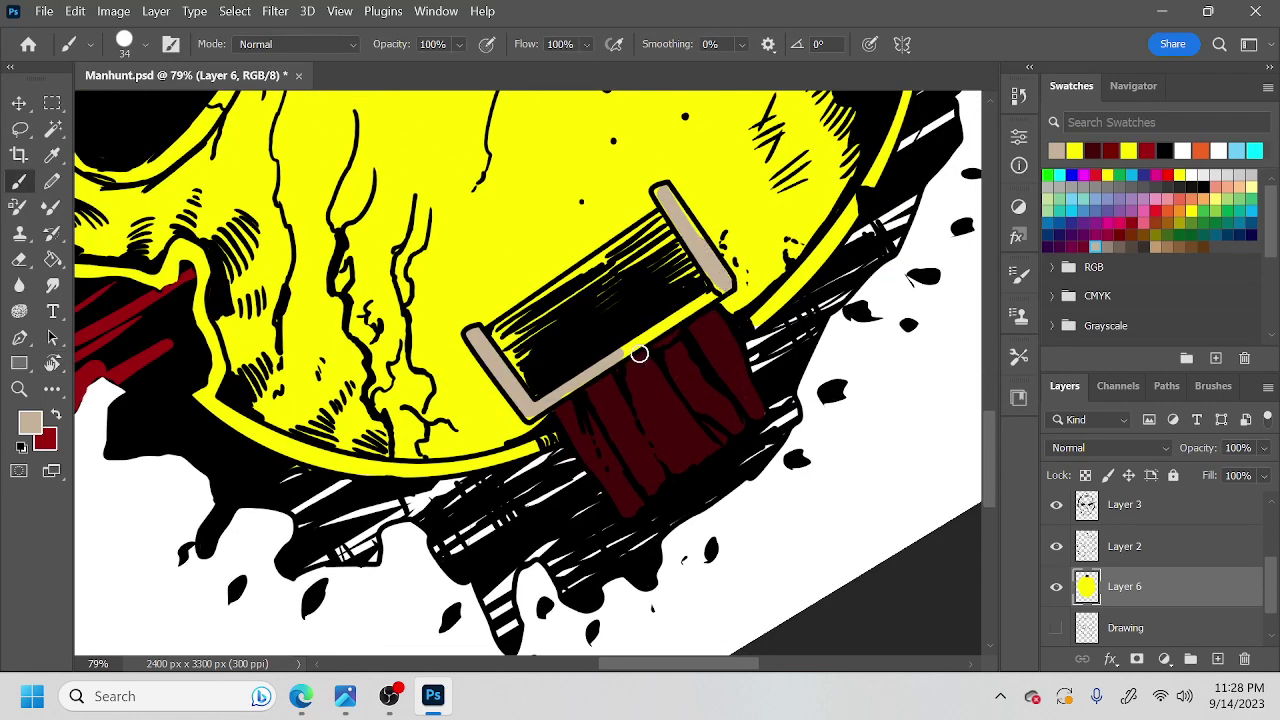
{"action": "left_click_drag", "start_coordinate": [640, 349], "coordinate": [712, 296]}
{"action": "left_click_drag", "start_coordinate": [686, 219], "coordinate": [661, 188]}
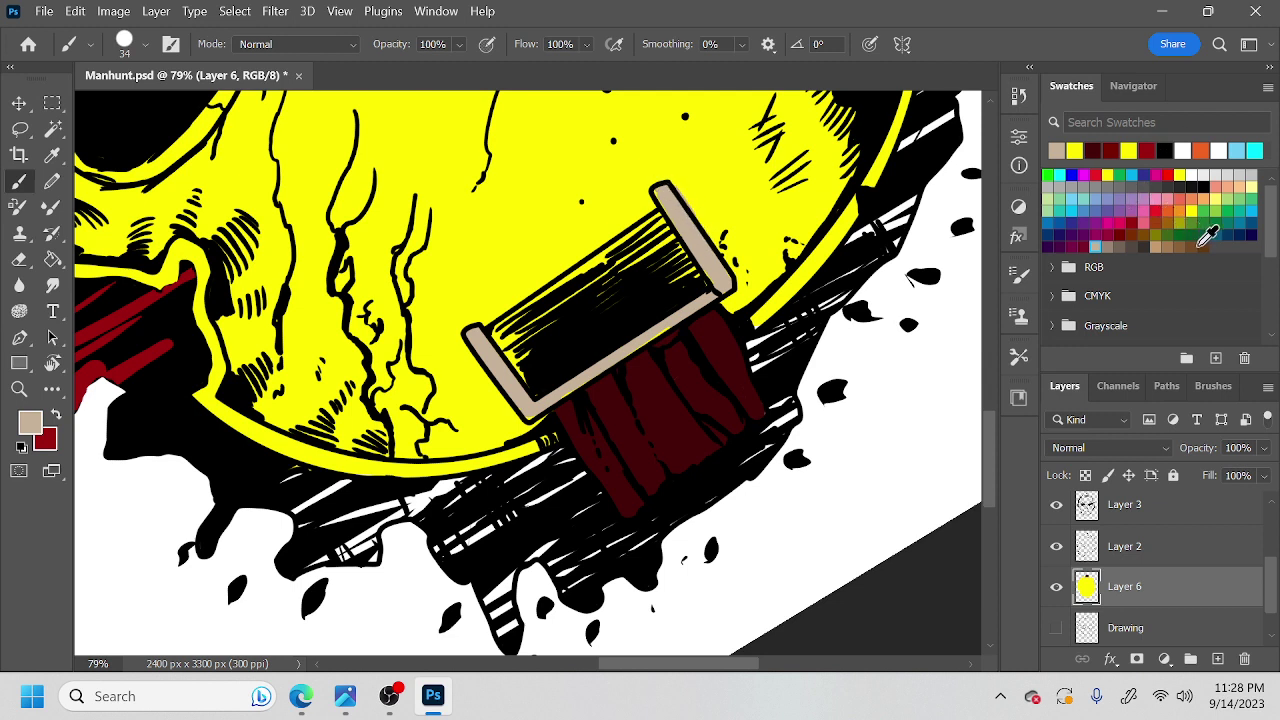
Paint the buckle's hatched inner panel dark grey-brown, covering the yellow between the ink lines.
{"action": "left_click", "coordinate": [1143, 246]}
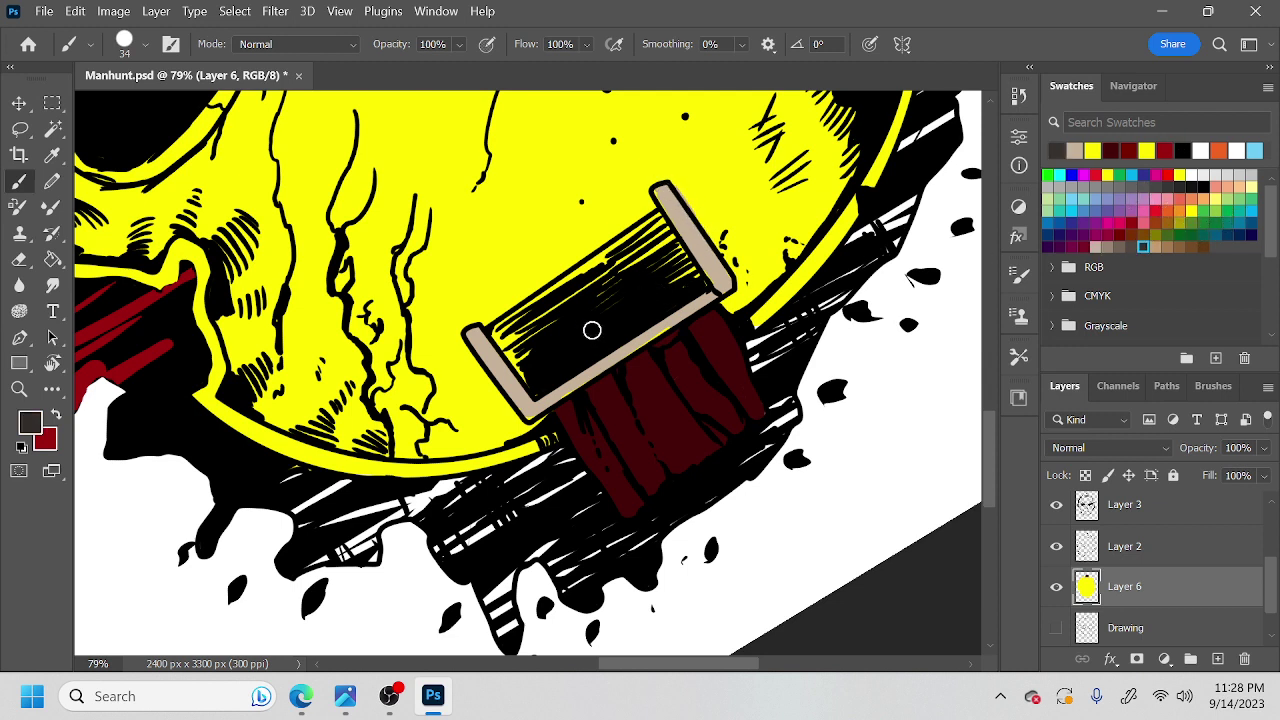
{"action": "left_click_drag", "start_coordinate": [640, 272], "coordinate": [610, 272]}
{"action": "mouse_move", "coordinate": [658, 227]}
{"action": "left_mouse_down"}
{"action": "mouse_move", "coordinate": [504, 328]}
{"action": "mouse_move", "coordinate": [507, 352]}
{"action": "mouse_move", "coordinate": [498, 326]}
{"action": "mouse_move", "coordinate": [602, 262]}
{"action": "mouse_move", "coordinate": [564, 294]}
{"action": "left_mouse_up"}
{"action": "mouse_move", "coordinate": [535, 346]}
{"action": "left_mouse_down"}
{"action": "mouse_move", "coordinate": [517, 346]}
{"action": "mouse_move", "coordinate": [530, 379]}
{"action": "left_mouse_up"}
{"action": "left_click_drag", "start_coordinate": [670, 236], "coordinate": [663, 229]}
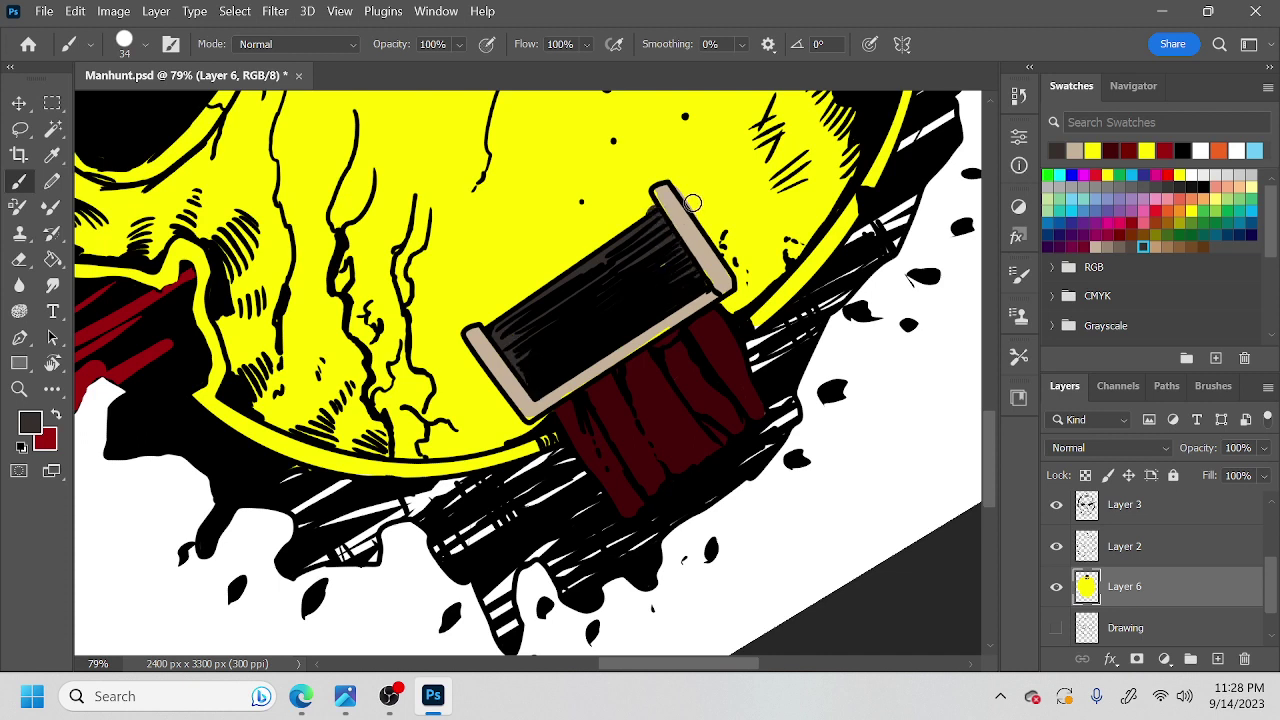
Touch up the buckle's edges by sampling the mask's yellow, the frame's beige and the panel's dark grey-brown.
{"action": "left_click", "coordinate": [637, 202], "text": "alt"}
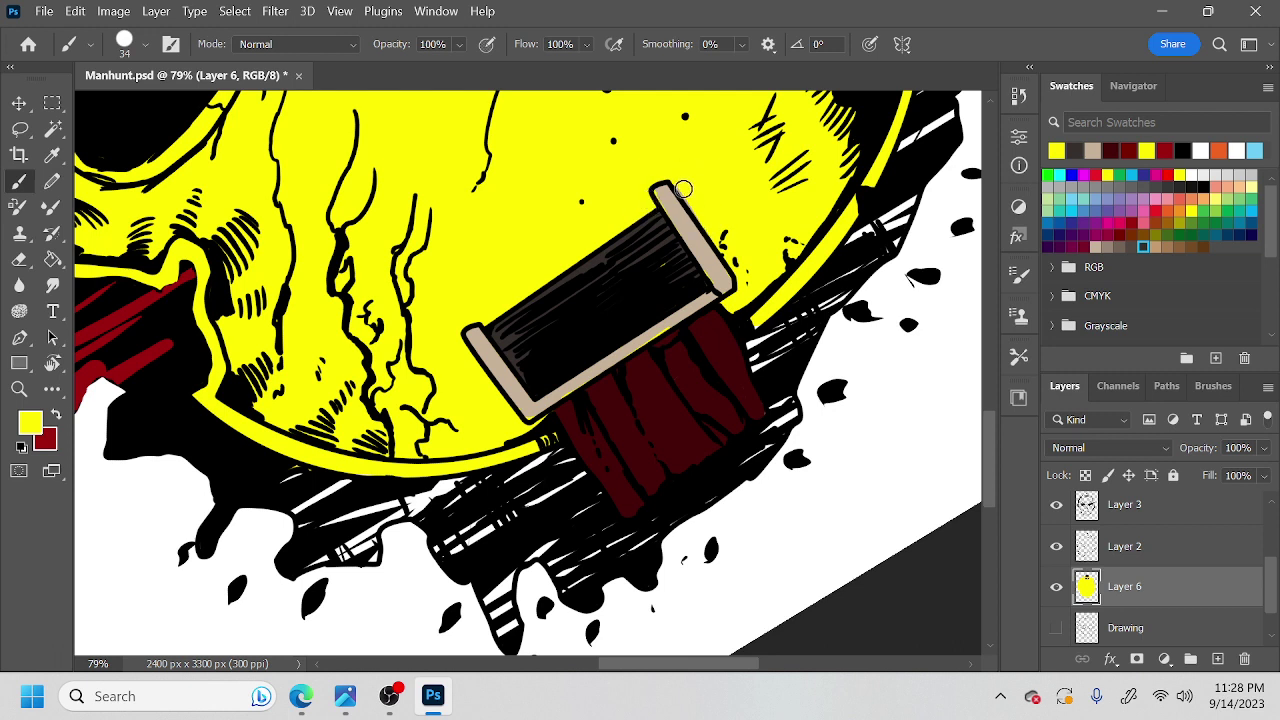
{"action": "left_click", "coordinate": [524, 408], "text": "alt"}
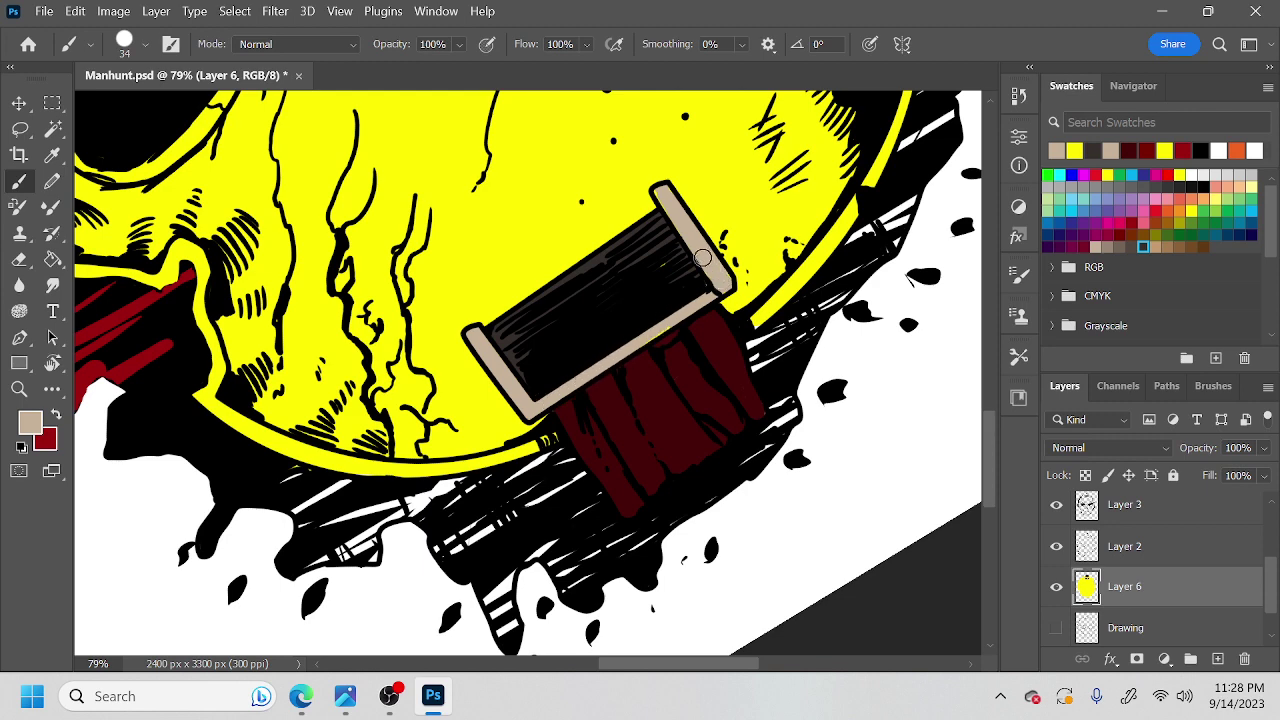
{"action": "left_click", "coordinate": [622, 248], "text": "alt"}
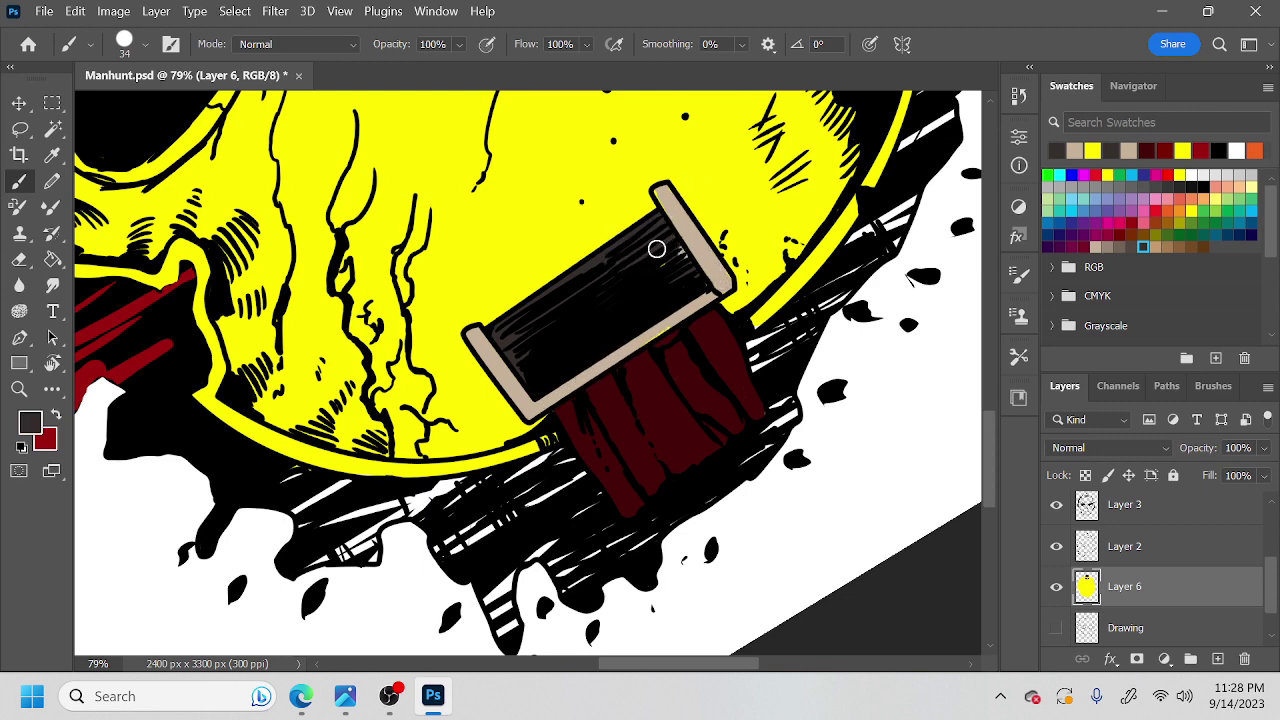
Examine the coloured mask as a whole with the canvas upright, and the strap and buckle up close.
{"action": "key", "text": "r"}
{"action": "mouse_move", "coordinate": [762, 399]}
{"action": "left_mouse_down"}
{"action": "mouse_move", "coordinate": [520, 500]}
{"action": "mouse_move", "coordinate": [363, 326]}
{"action": "left_mouse_up"}
{"action": "key", "text": "z"}
{"action": "left_click_drag", "start_coordinate": [617, 425], "coordinate": [541, 438]}
{"action": "key", "text": "space"}
{"action": "left_click_drag", "start_coordinate": [670, 424], "coordinate": [646, 328]}
{"action": "key", "text": "r"}
{"action": "left_click_drag", "start_coordinate": [700, 383], "coordinate": [781, 364]}
{"action": "key", "text": "space"}
{"action": "key", "text": "z"}
{"action": "key", "text": "space"}
{"action": "left_click_drag", "start_coordinate": [726, 413], "coordinate": [779, 434]}
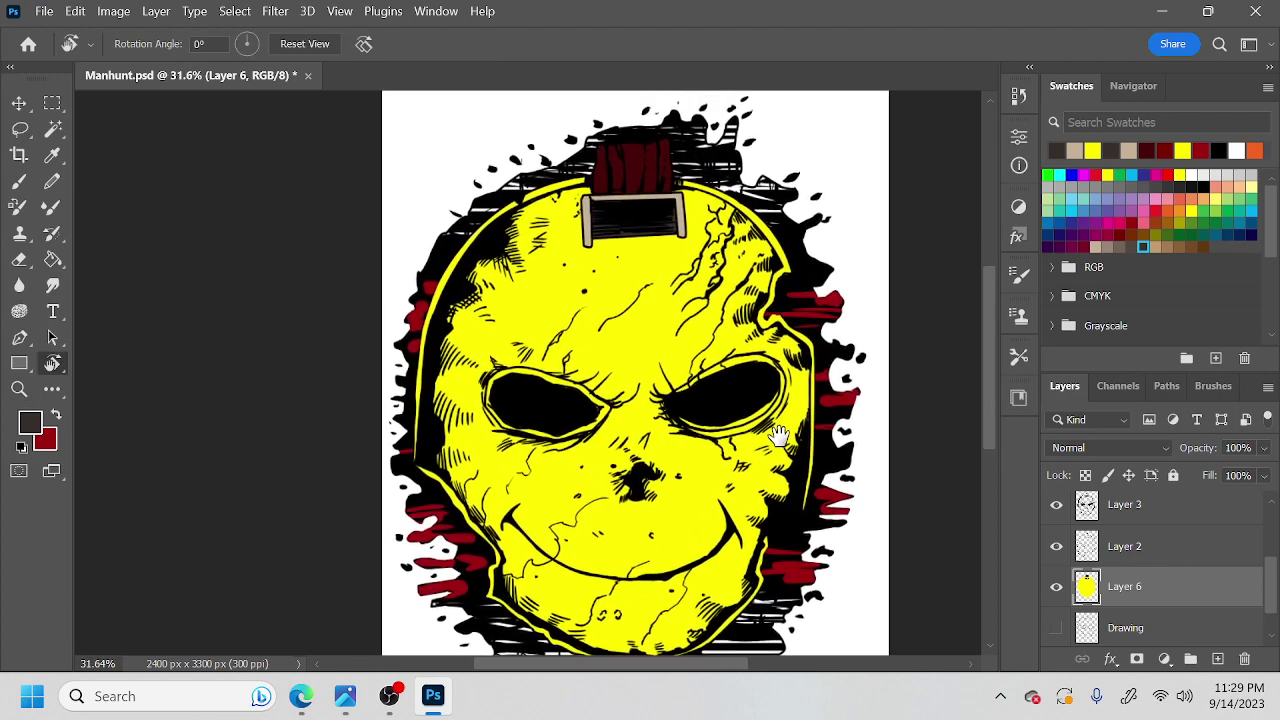
{"action": "key", "text": "z"}
{"action": "left_click_drag", "start_coordinate": [689, 351], "coordinate": [717, 436]}
{"action": "key", "text": "r"}
{"action": "scroll", "coordinate": [691, 534], "scroll_direction": "up", "scroll_amount": 4}
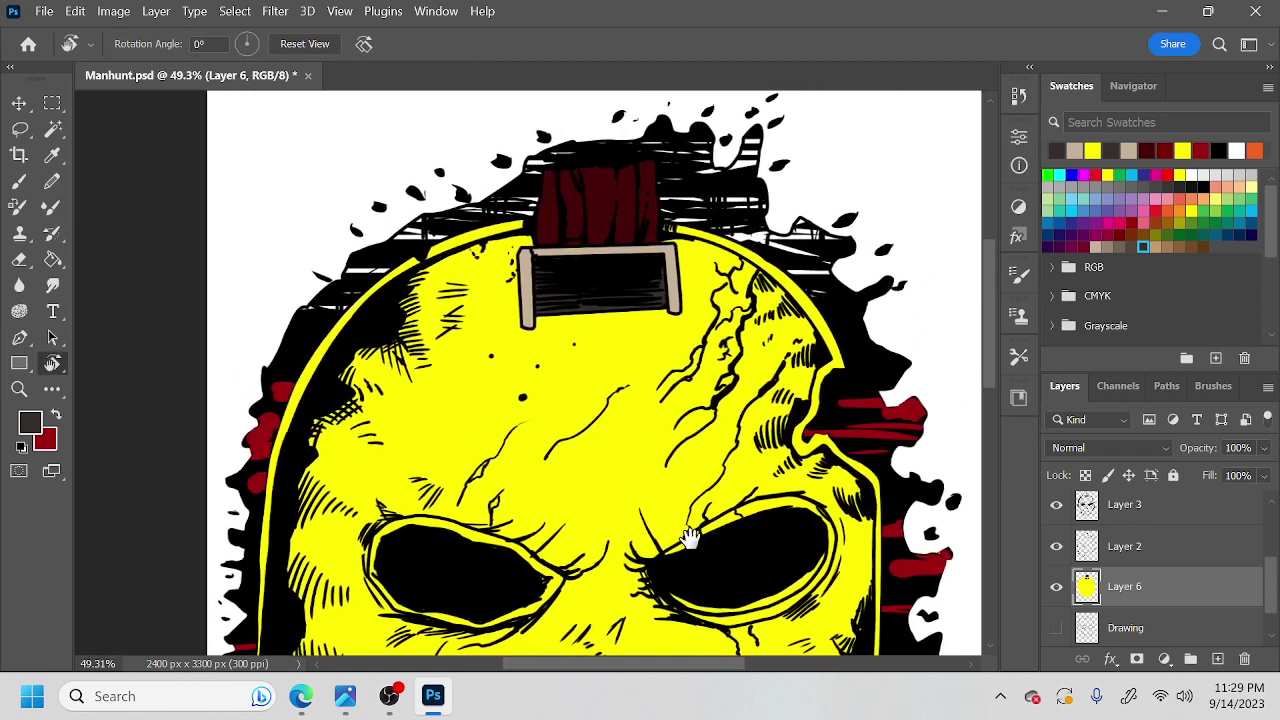
{"action": "key", "text": "z"}
{"action": "left_click_drag", "start_coordinate": [586, 419], "coordinate": [625, 517]}
{"action": "key", "text": "r"}
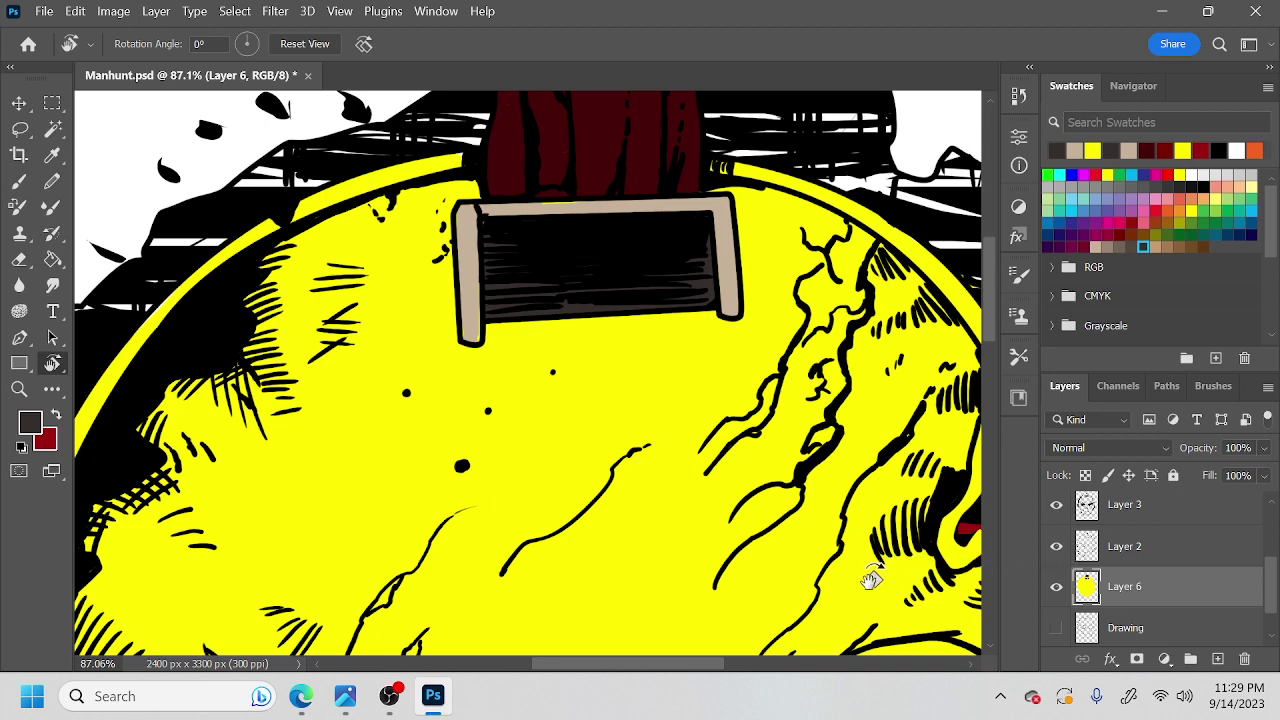
On Layer 3, ink a black shadow around the tip of the buckle's left end piece with a 14 px brush.
{"action": "left_click_drag", "start_coordinate": [765, 535], "coordinate": [803, 323]}
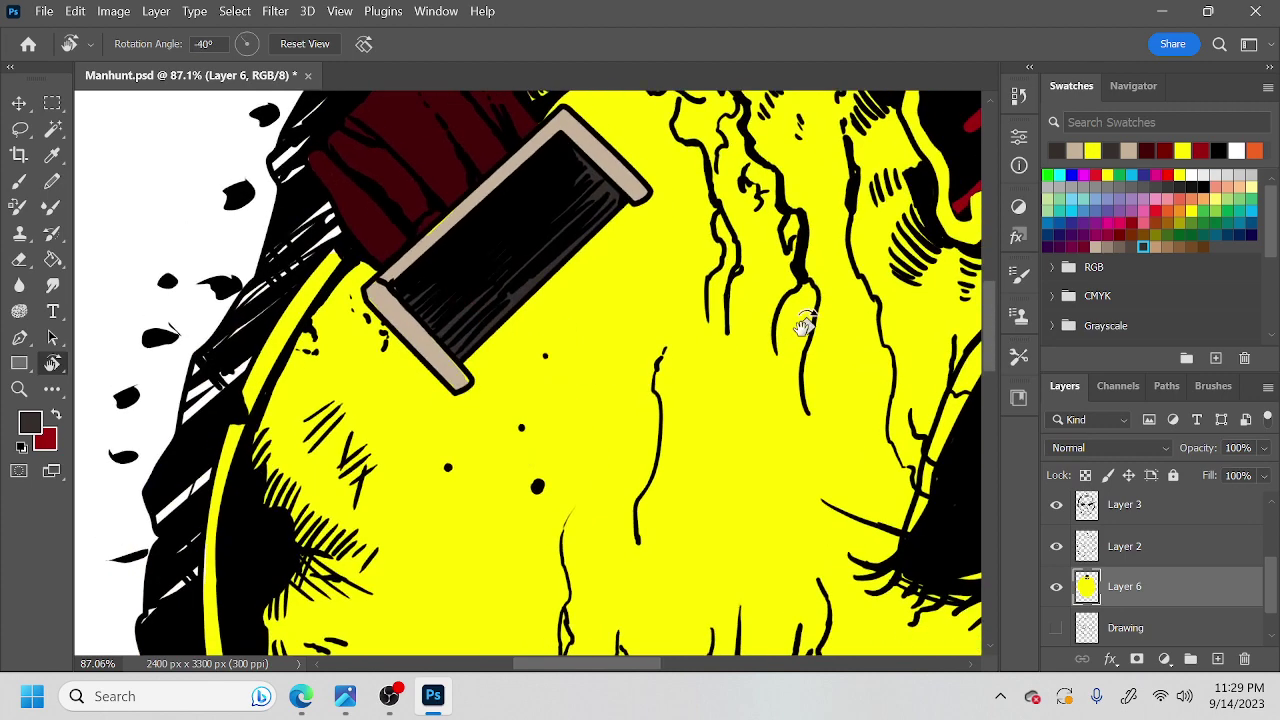
{"action": "scroll", "coordinate": [1273, 594], "scroll_direction": "up", "scroll_amount": 2}
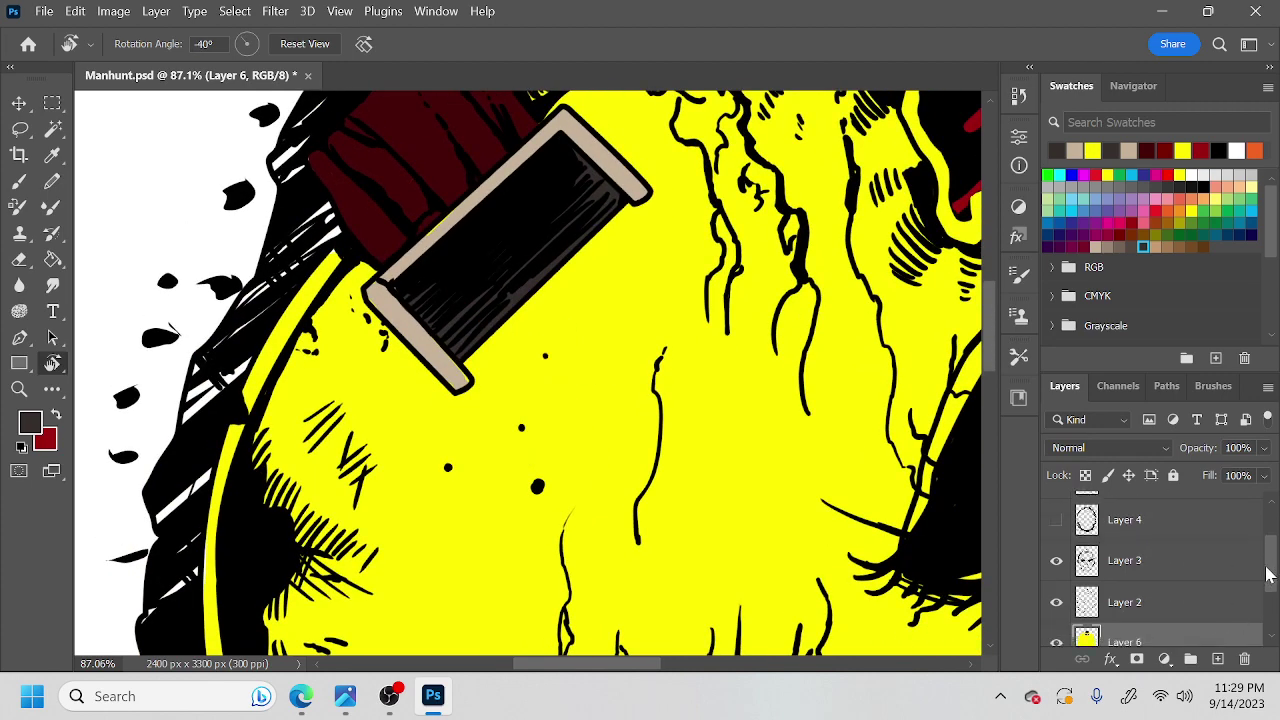
{"action": "left_click", "coordinate": [1140, 564]}
{"action": "key", "text": "z"}
{"action": "left_click", "coordinate": [597, 410]}
{"action": "key", "text": "space"}
{"action": "left_click_drag", "start_coordinate": [597, 410], "coordinate": [632, 457]}
{"action": "key", "text": "b"}
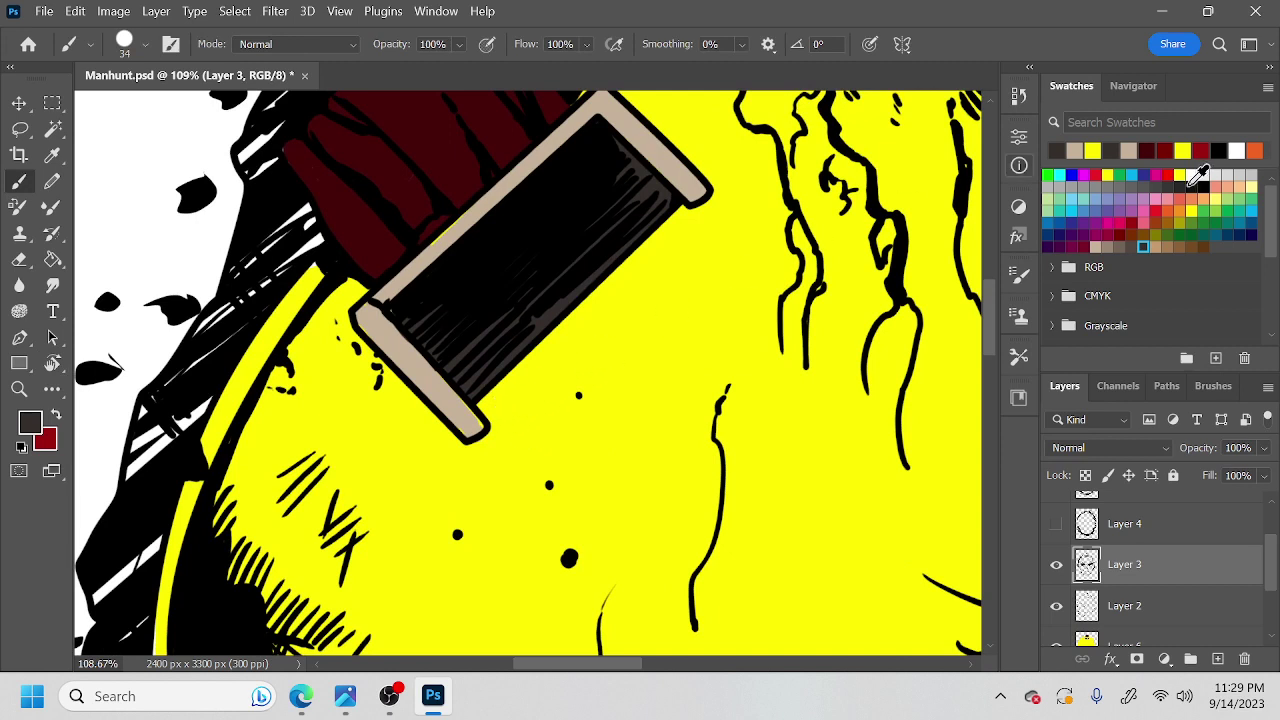
{"action": "right_click", "coordinate": [503, 408]}
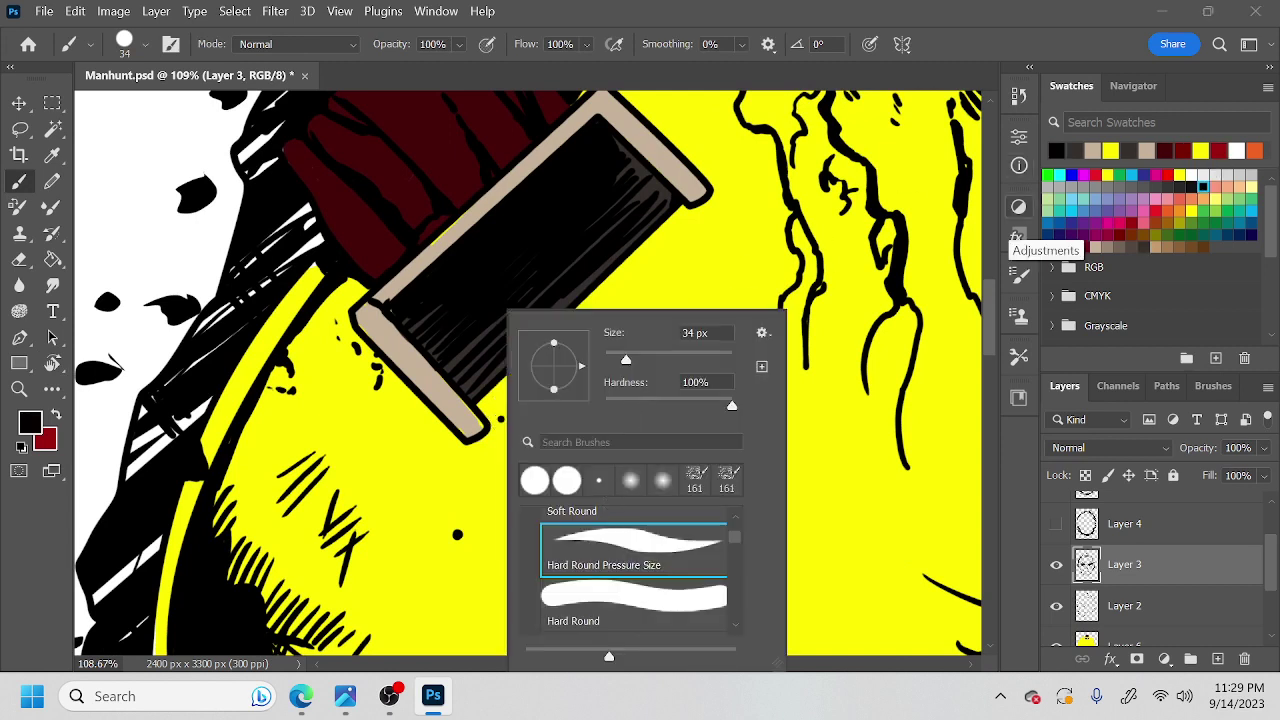
{"action": "left_click_drag", "start_coordinate": [620, 359], "coordinate": [612, 359]}
{"action": "left_click", "coordinate": [475, 407]}
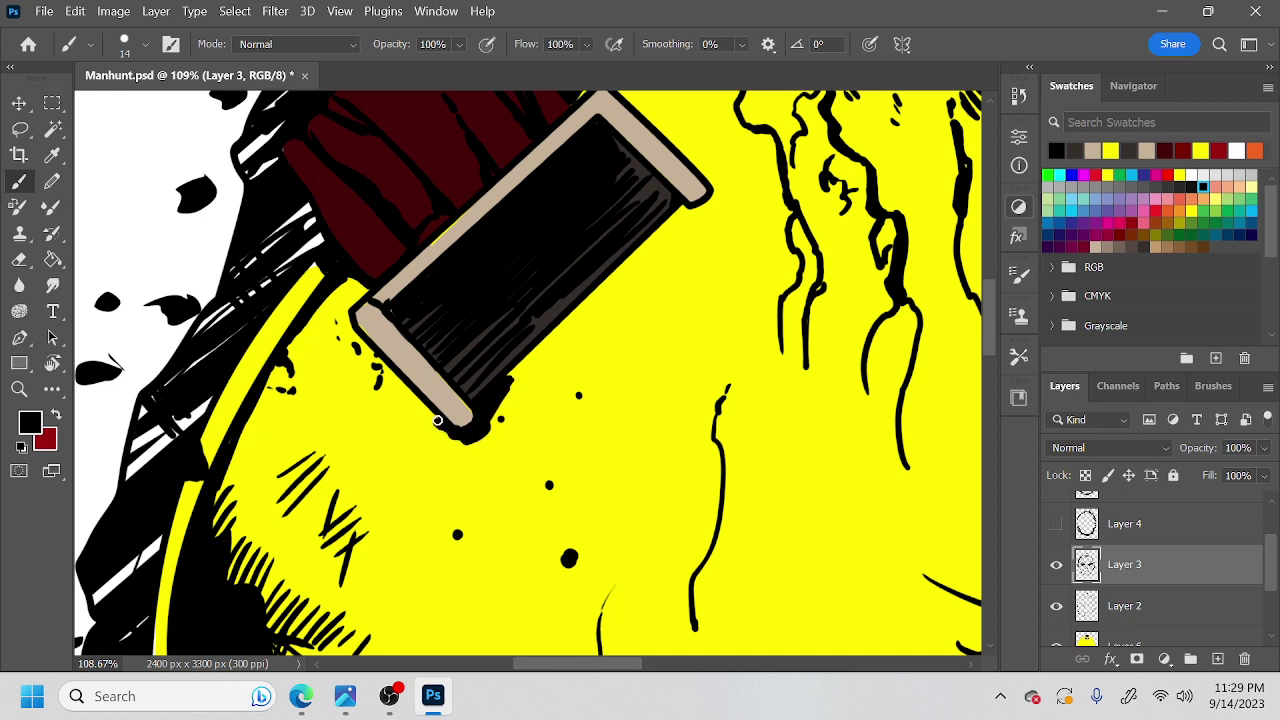
Extend the buckle's shadow with black hatching along its lower edge and draw a small jagged crack beneath the corner.
{"action": "left_click_drag", "start_coordinate": [428, 420], "coordinate": [455, 441]}
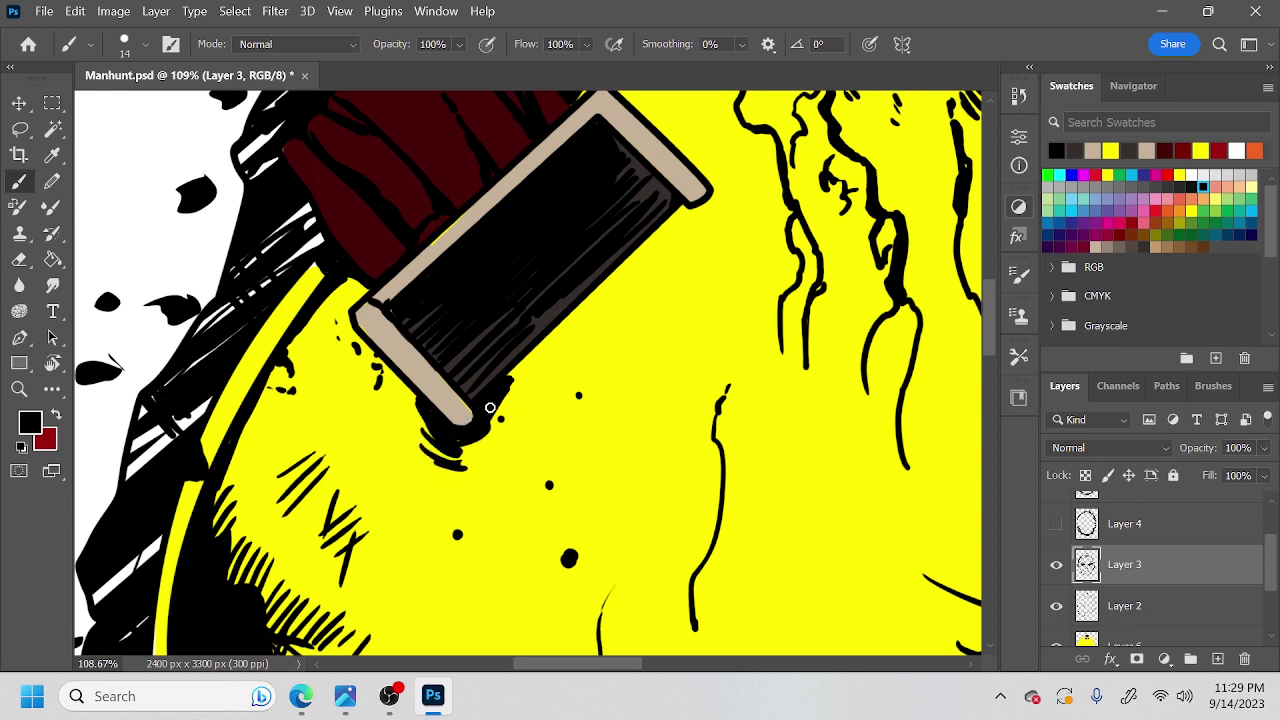
{"action": "left_click_drag", "start_coordinate": [514, 352], "coordinate": [512, 337]}
{"action": "left_click_drag", "start_coordinate": [486, 422], "coordinate": [538, 361]}
{"action": "left_click_drag", "start_coordinate": [508, 408], "coordinate": [478, 441]}
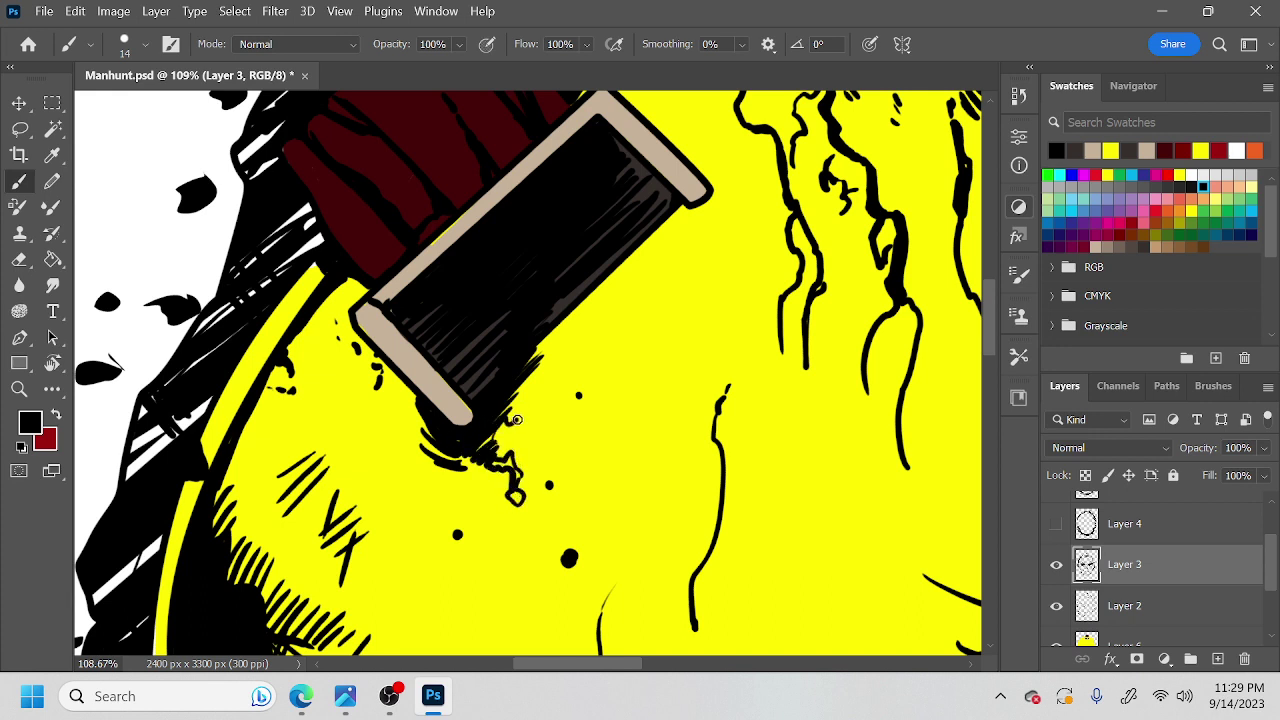
Cross-hatch the buckle's inner panel in black, deepening the shading from its lower left corner inward.
{"action": "key", "text": "r"}
{"action": "left_click_drag", "start_coordinate": [720, 471], "coordinate": [620, 526]}
{"action": "key", "text": "z"}
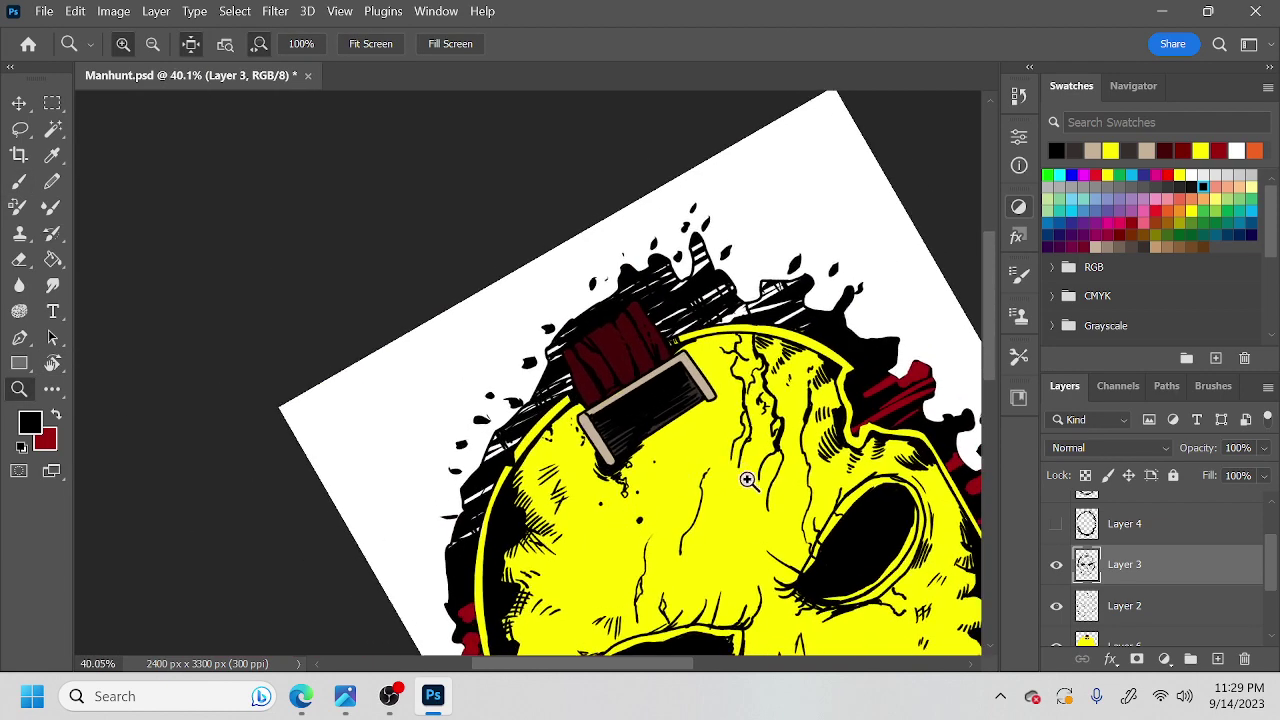
{"action": "key", "text": "r"}
{"action": "left_click_drag", "start_coordinate": [766, 491], "coordinate": [695, 545]}
{"action": "scroll", "coordinate": [695, 545], "scroll_direction": "up", "scroll_amount": 8}
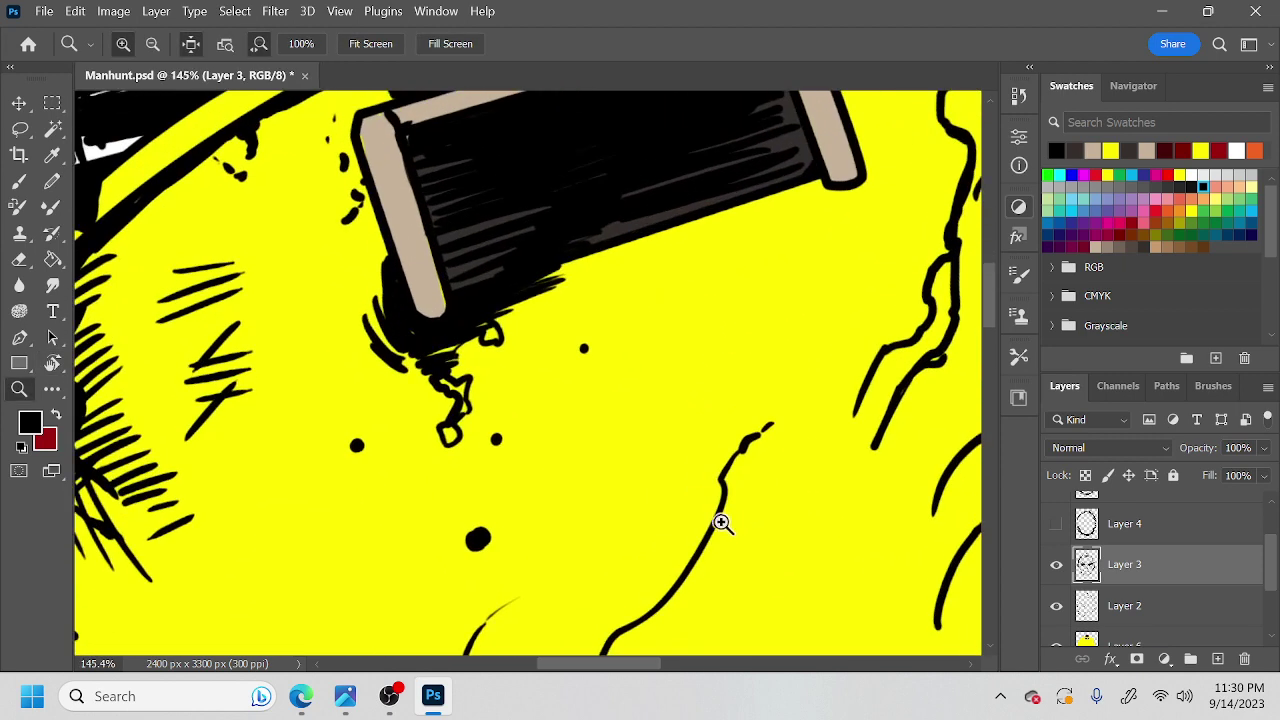
{"action": "key", "text": "b"}
{"action": "mouse_move", "coordinate": [518, 284]}
{"action": "left_mouse_down"}
{"action": "mouse_move", "coordinate": [501, 314]}
{"action": "mouse_move", "coordinate": [520, 268]}
{"action": "mouse_move", "coordinate": [499, 275]}
{"action": "mouse_move", "coordinate": [443, 357]}
{"action": "left_mouse_up"}
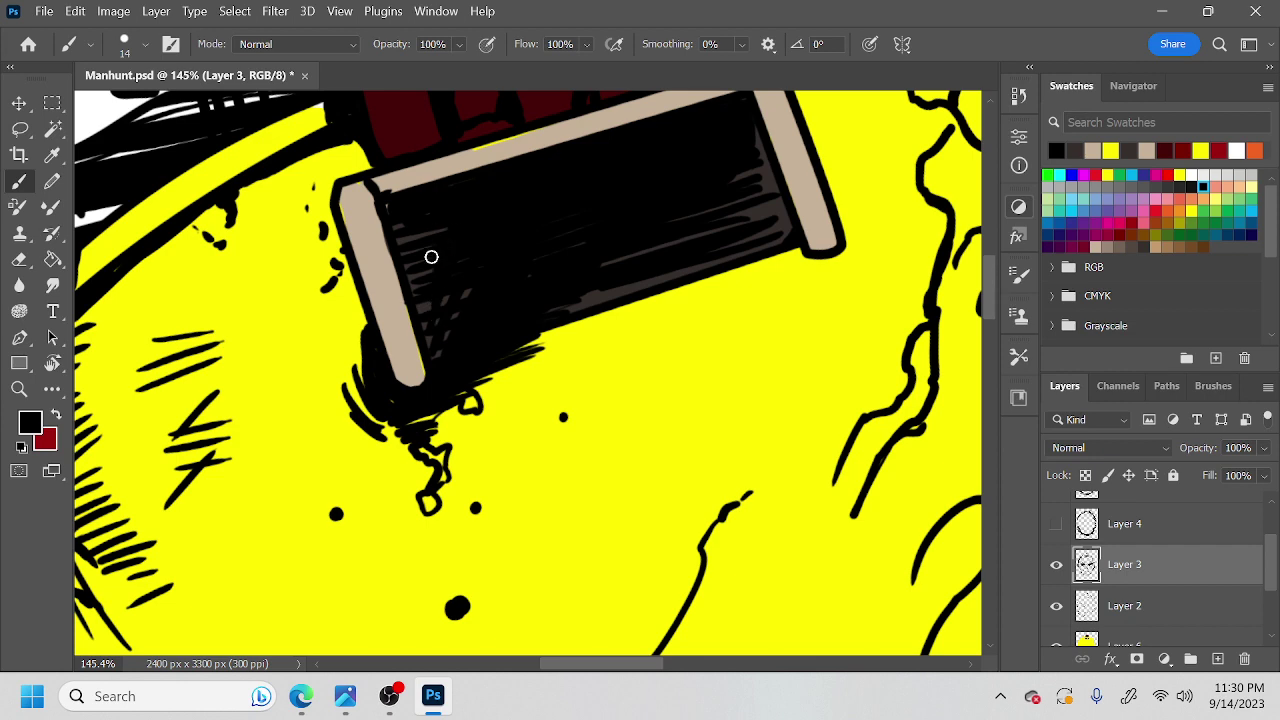
{"action": "left_click_drag", "start_coordinate": [575, 295], "coordinate": [597, 287]}
{"action": "key", "text": "r"}
{"action": "left_click_drag", "start_coordinate": [696, 386], "coordinate": [722, 275]}
{"action": "key", "text": "b"}
{"action": "left_click_drag", "start_coordinate": [610, 236], "coordinate": [520, 355]}
{"action": "mouse_move", "coordinate": [564, 301]}
{"action": "left_mouse_down"}
{"action": "mouse_move", "coordinate": [574, 229]}
{"action": "mouse_move", "coordinate": [537, 260]}
{"action": "mouse_move", "coordinate": [566, 252]}
{"action": "left_mouse_up"}
Examine the whole mask and its inked buckle shadow with the canvas upright.
{"action": "key", "text": "z"}
{"action": "left_click_drag", "start_coordinate": [709, 358], "coordinate": [578, 420]}
{"action": "key", "text": "b"}
{"action": "key", "text": "r"}
{"action": "left_click_drag", "start_coordinate": [766, 381], "coordinate": [670, 540]}
{"action": "key", "text": "z"}
{"action": "mouse_move", "coordinate": [779, 424]}
{"action": "left_mouse_down"}
{"action": "mouse_move", "coordinate": [763, 426]}
{"action": "mouse_move", "coordinate": [792, 441]}
{"action": "left_mouse_up"}
{"action": "key", "text": "z"}
{"action": "left_click_drag", "start_coordinate": [784, 446], "coordinate": [762, 325]}
{"action": "key", "text": "z"}
{"action": "scroll", "coordinate": [761, 329], "scroll_direction": "down", "scroll_amount": 2}
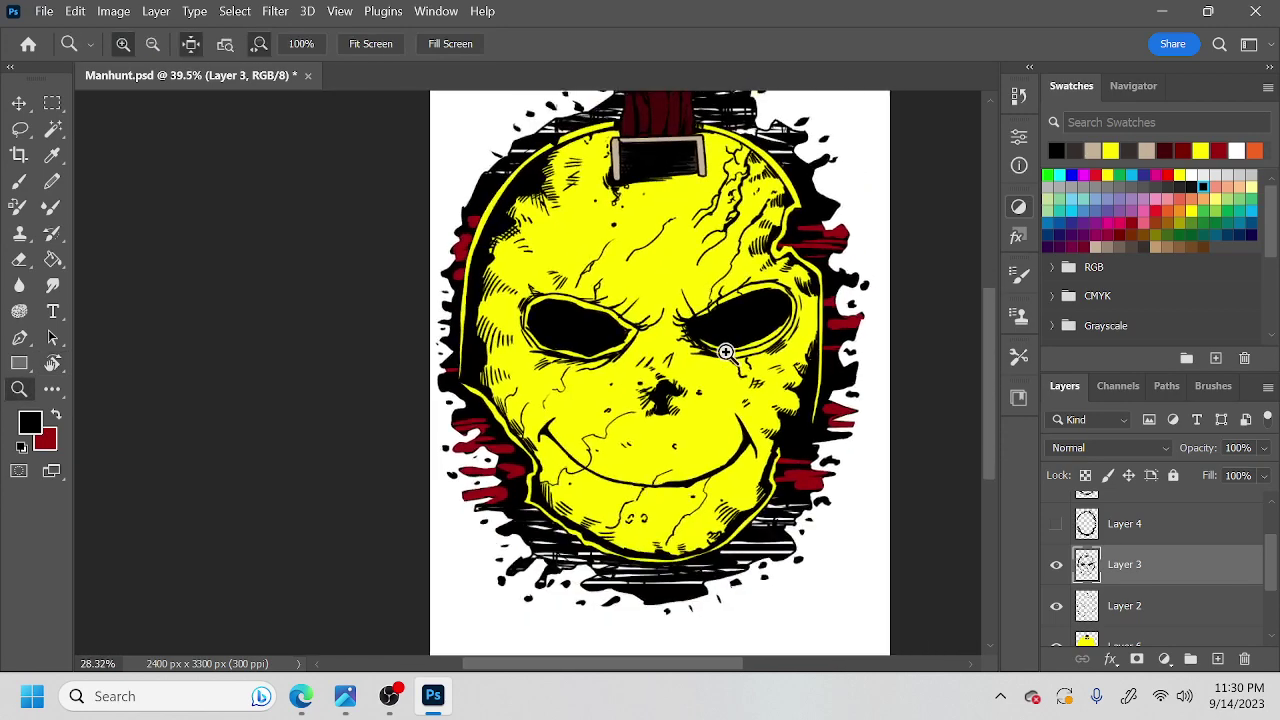
{"action": "key", "text": "r"}
Select the mask's yellow area on Layer 6 with the Magic Wand.
{"action": "scroll", "coordinate": [1273, 587], "scroll_direction": "down", "scroll_amount": 2}
{"action": "left_click", "coordinate": [1192, 589]}
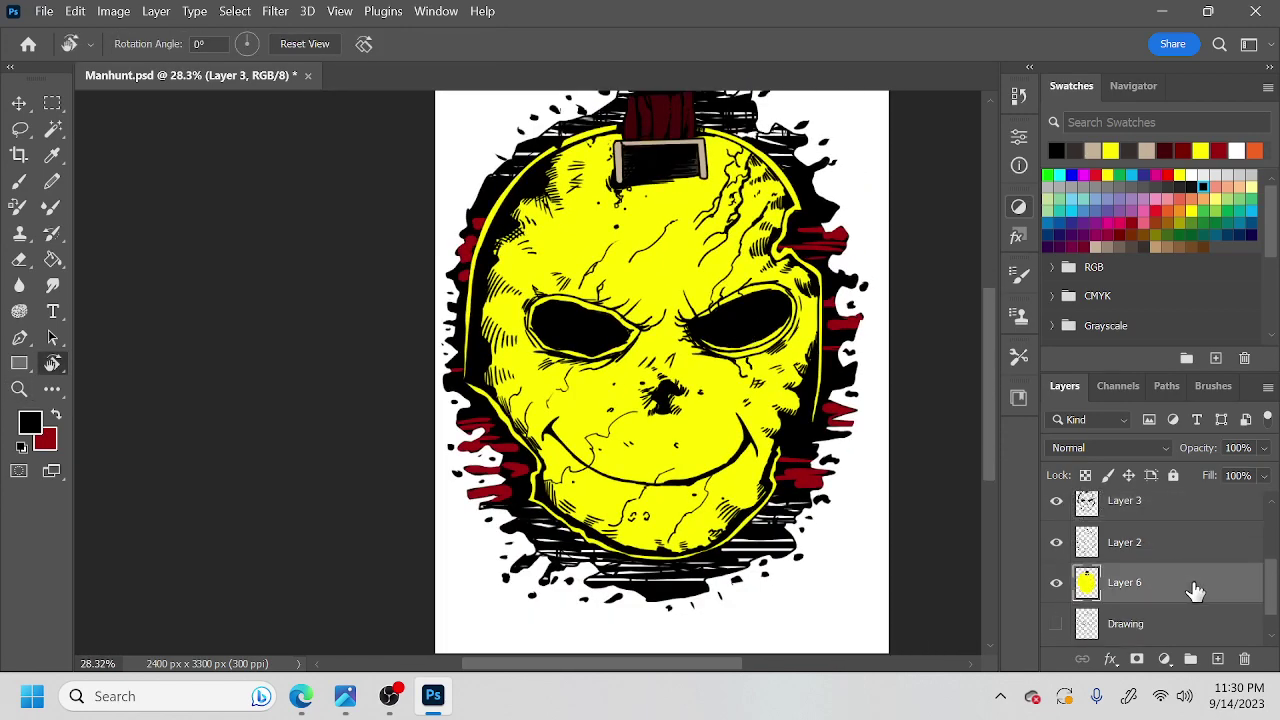
{"action": "key", "text": "w"}
{"action": "left_click", "coordinate": [730, 440]}
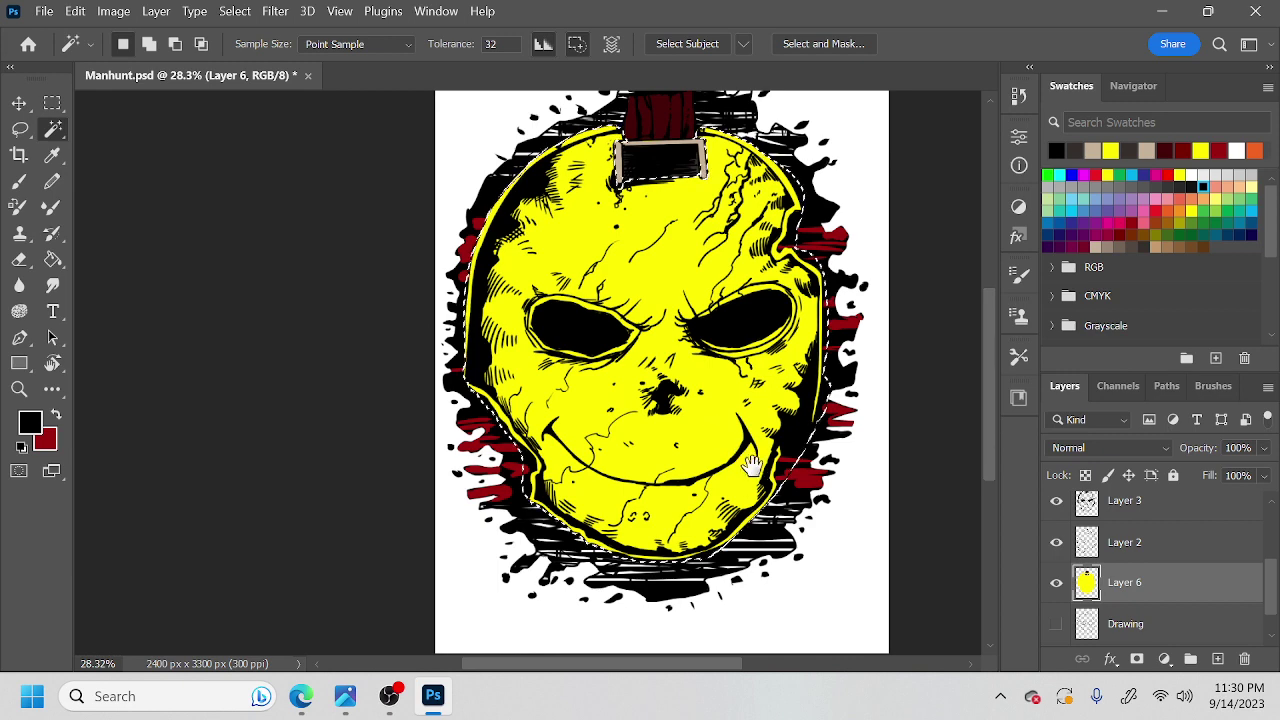
{"action": "left_click_drag", "start_coordinate": [749, 480], "coordinate": [735, 534]}
Lighten the forehead's centre on Layer 6 with pale yellow, using a 464 px Soft Round brush at 17% opacity.
{"action": "key", "text": "b"}
{"action": "right_click", "coordinate": [712, 384]}
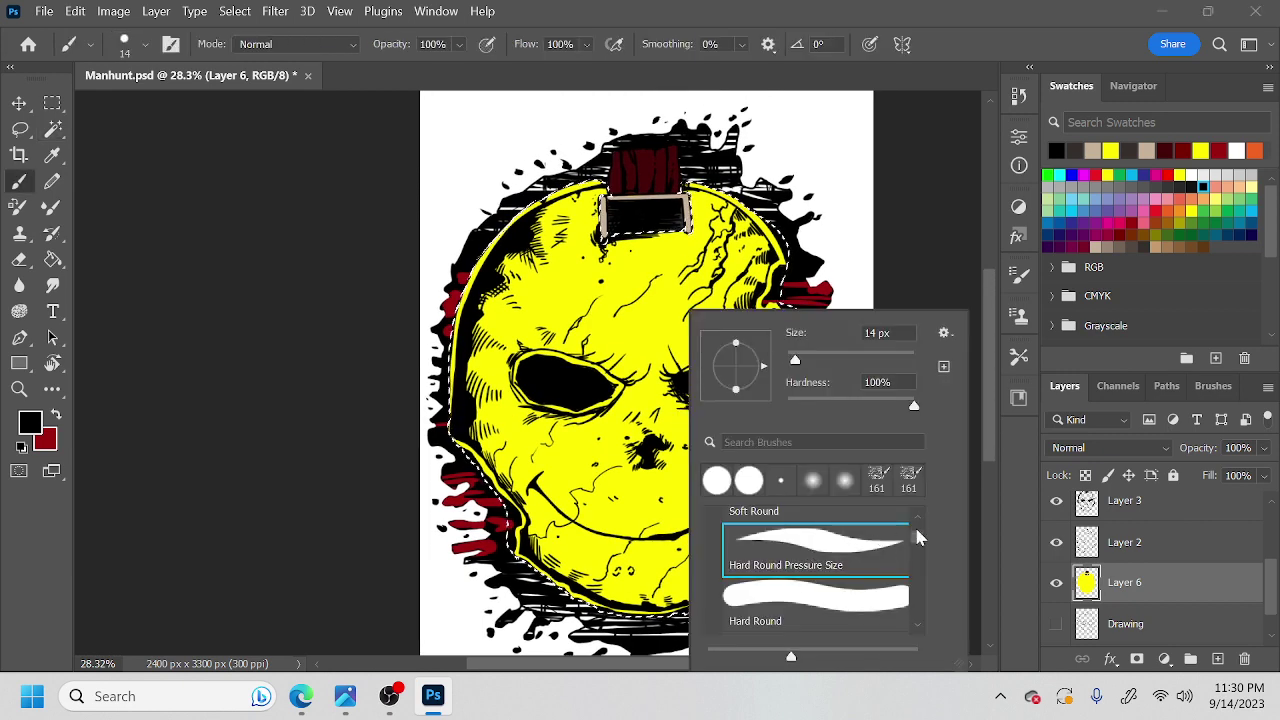
{"action": "scroll", "coordinate": [918, 535], "scroll_direction": "down", "scroll_amount": 3}
{"action": "scroll", "coordinate": [916, 535], "scroll_direction": "up", "scroll_amount": 3}
{"action": "left_click", "coordinate": [878, 540]}
{"action": "left_click_drag", "start_coordinate": [795, 359], "coordinate": [868, 362]}
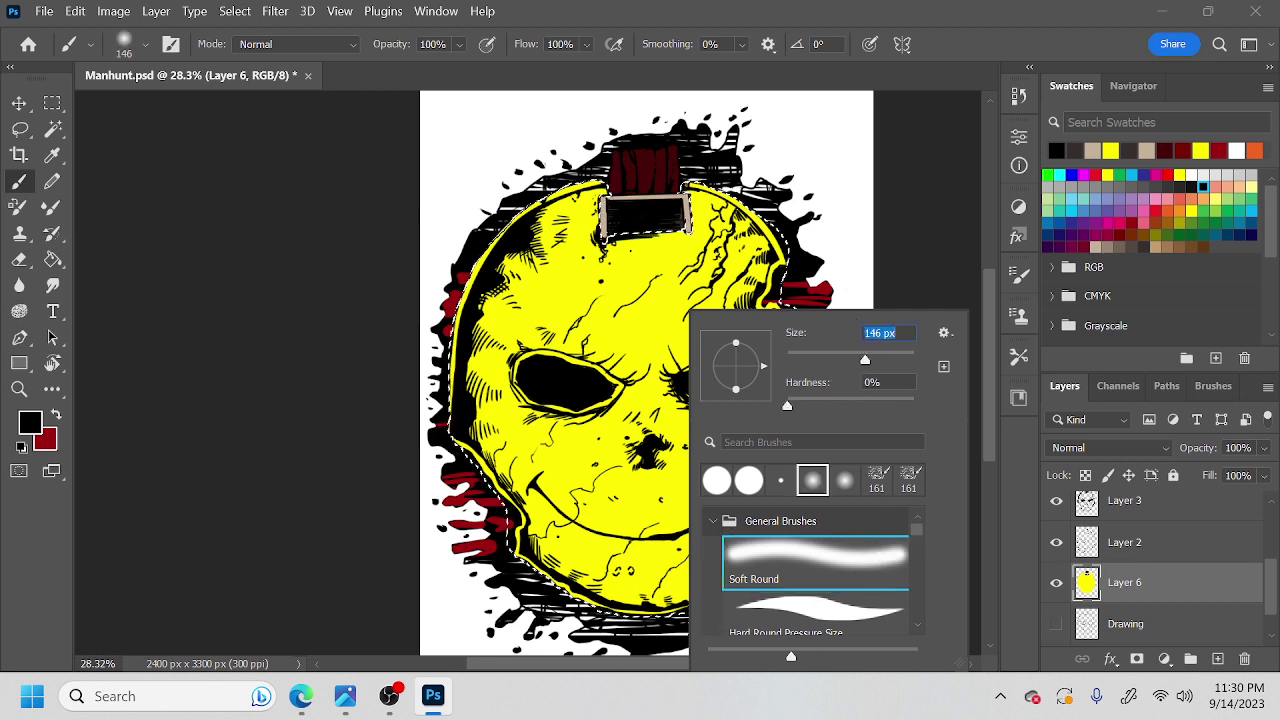
{"action": "left_click", "coordinate": [888, 360]}
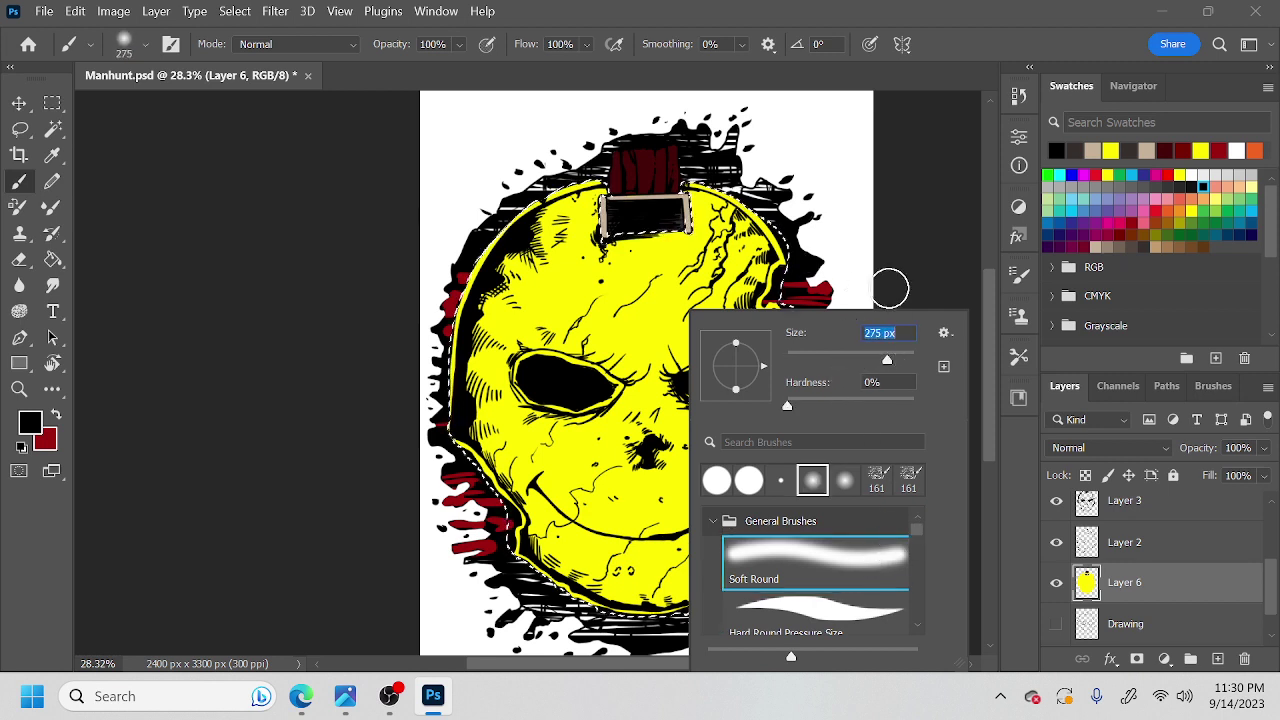
{"action": "left_click", "coordinate": [459, 44]}
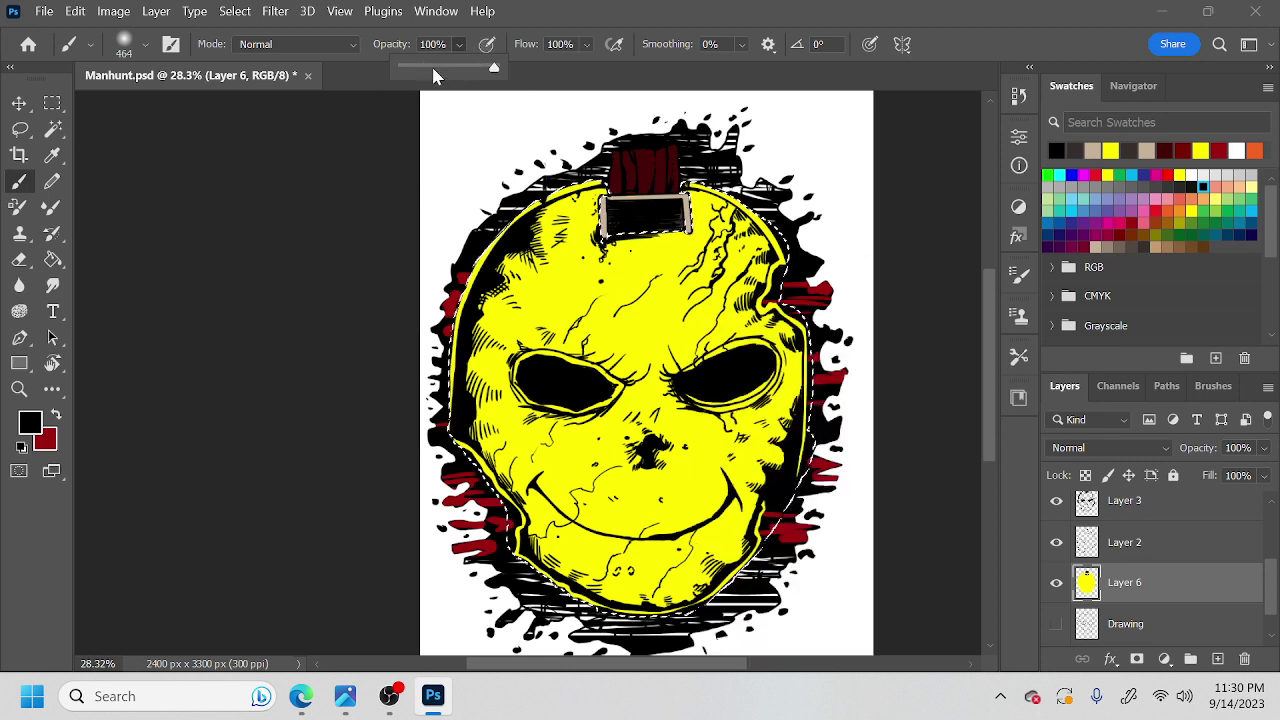
{"action": "left_click_drag", "start_coordinate": [428, 64], "coordinate": [418, 66]}
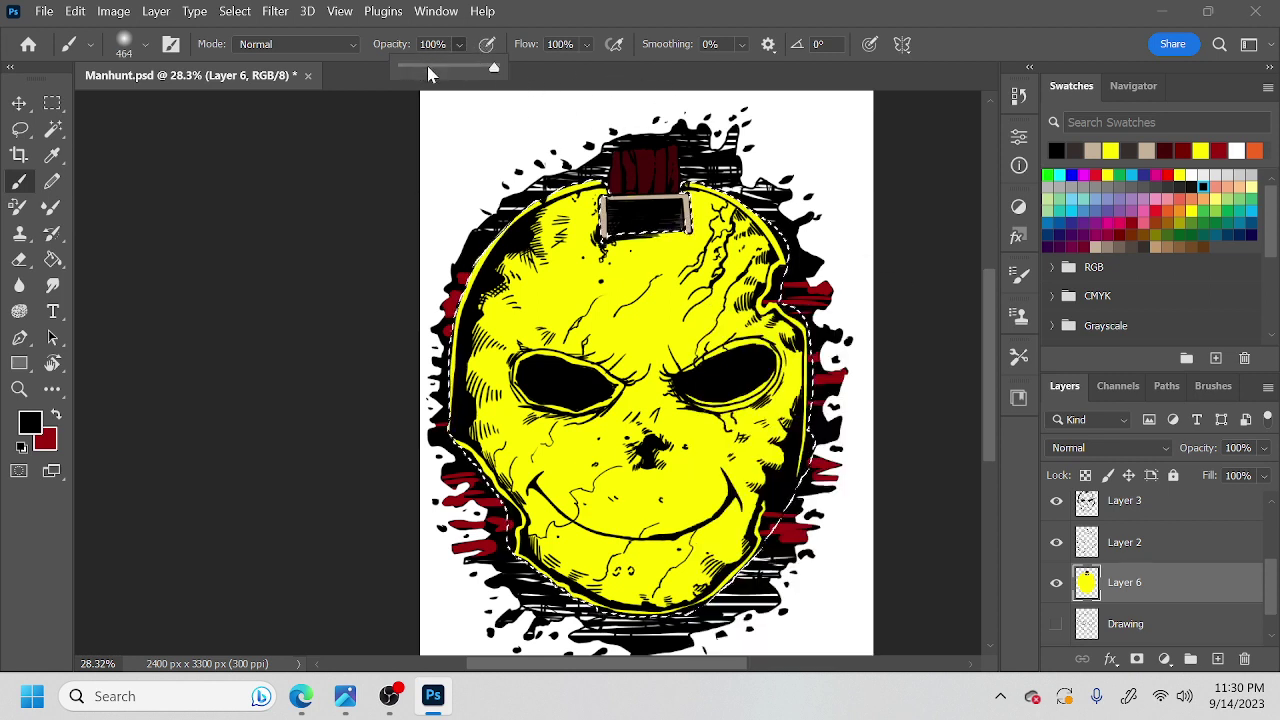
{"action": "left_click", "coordinate": [1250, 186]}
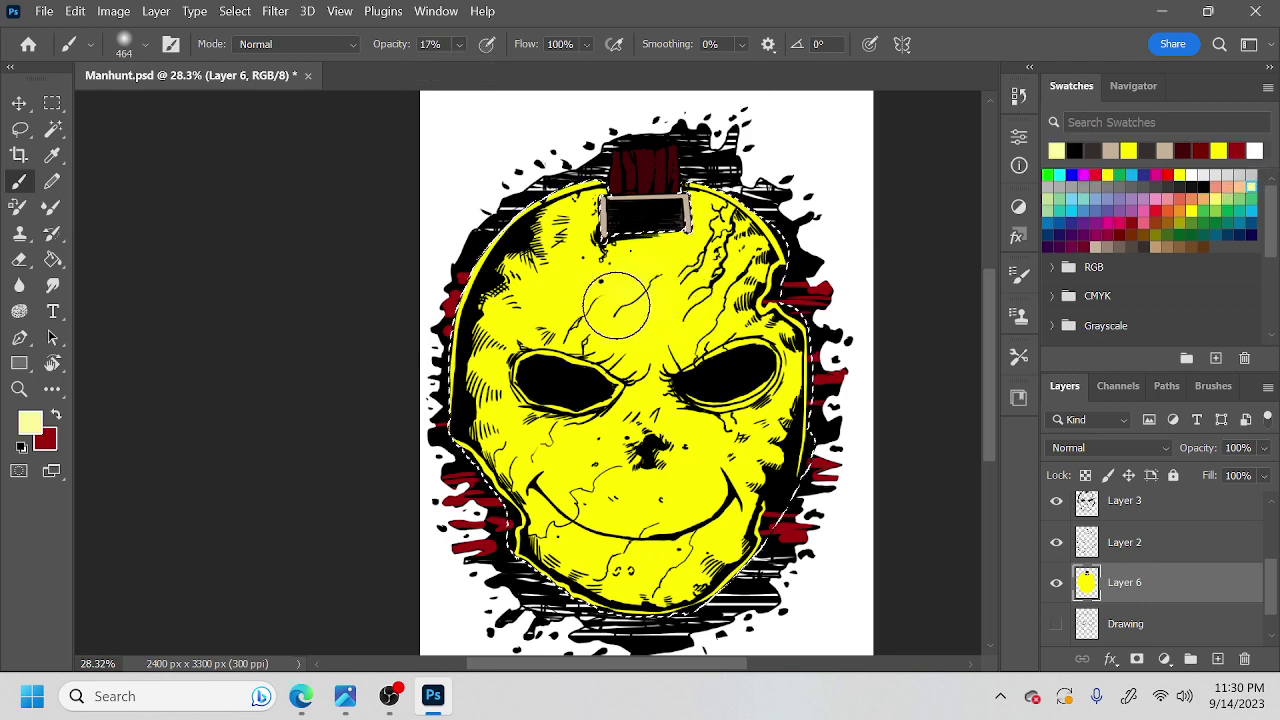
On a new layer above Layer 6, brush pale yellow over the centre of the face at 28% opacity.
{"action": "left_click", "coordinate": [459, 44]}
{"action": "left_click", "coordinate": [478, 67]}
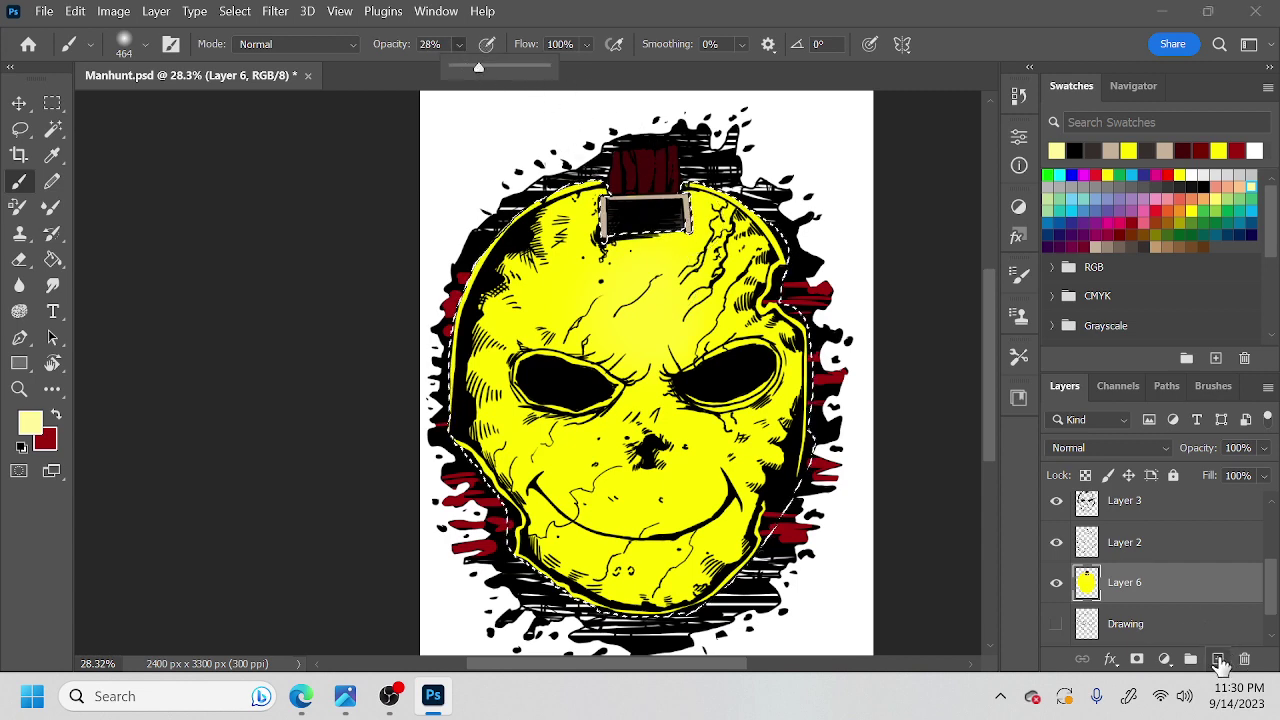
{"action": "left_click", "coordinate": [1218, 658]}
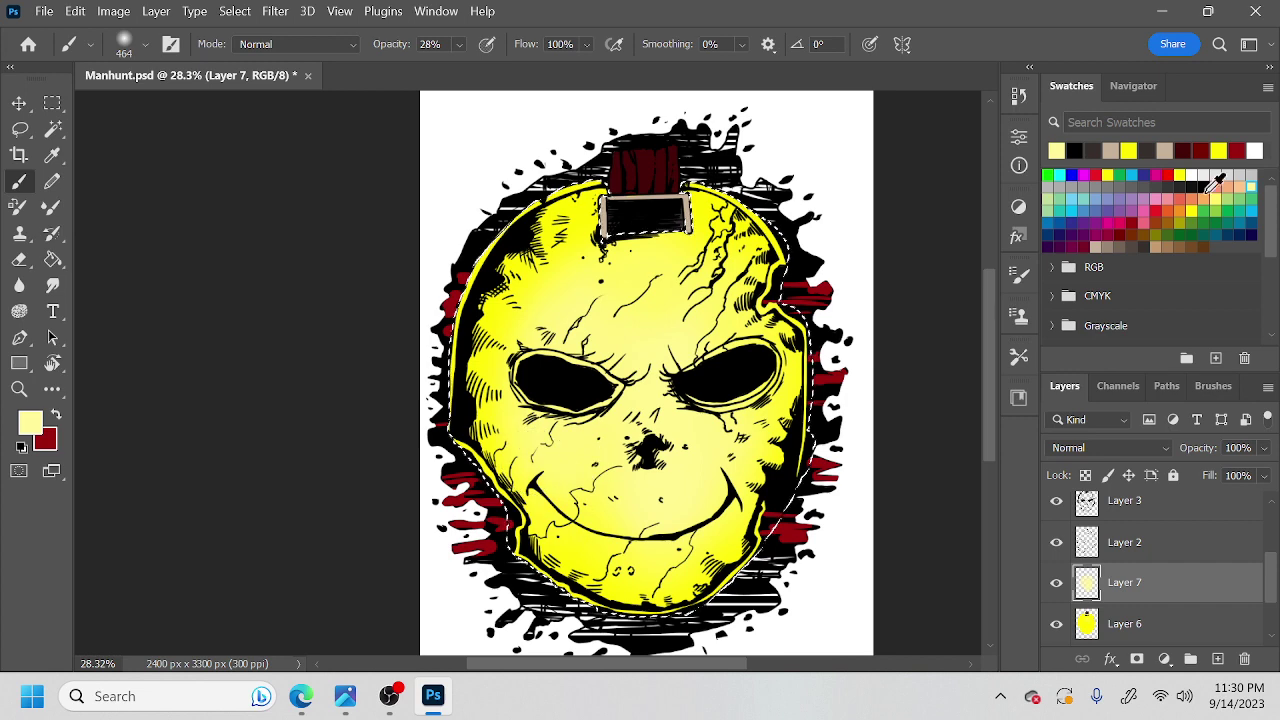
Shade the mask's outer areas with olive yellow and orange, carry the orange over the right cheek and chin, and clear the selection.
{"action": "left_click", "coordinate": [1192, 203]}
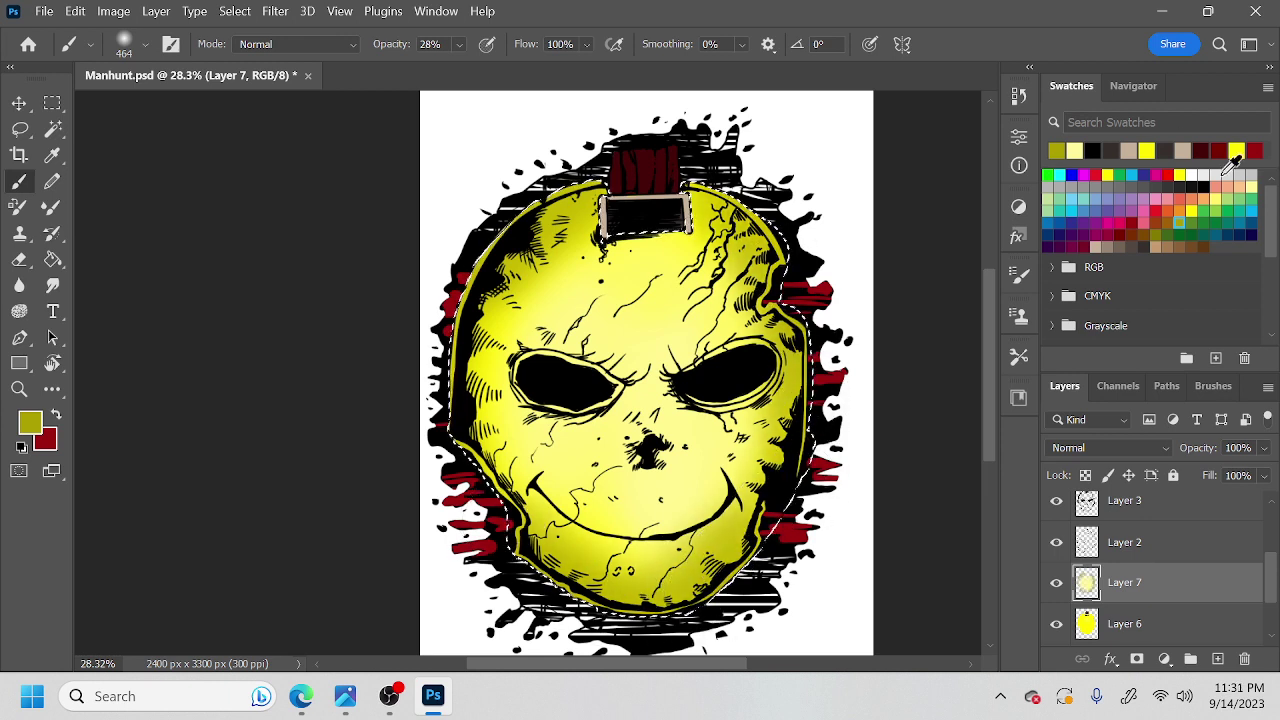
{"action": "left_click", "coordinate": [1188, 205]}
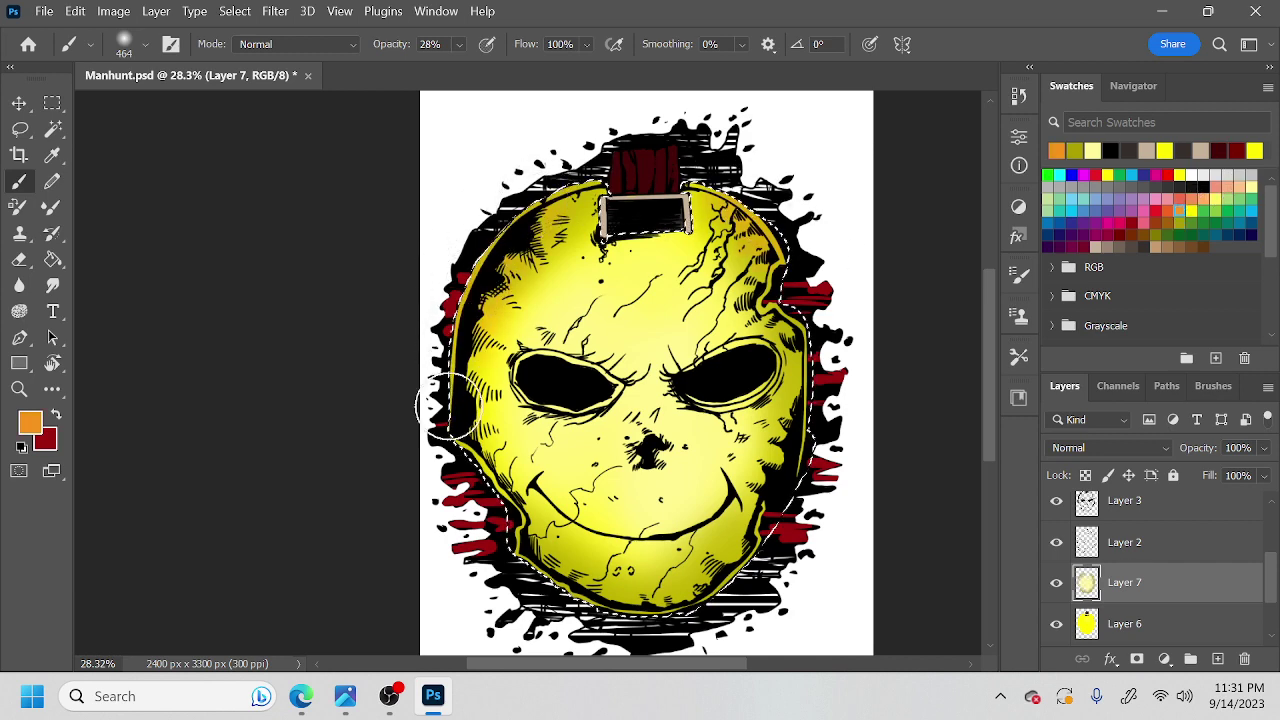
{"action": "right_click", "coordinate": [467, 440]}
{"action": "left_click", "coordinate": [478, 372]}
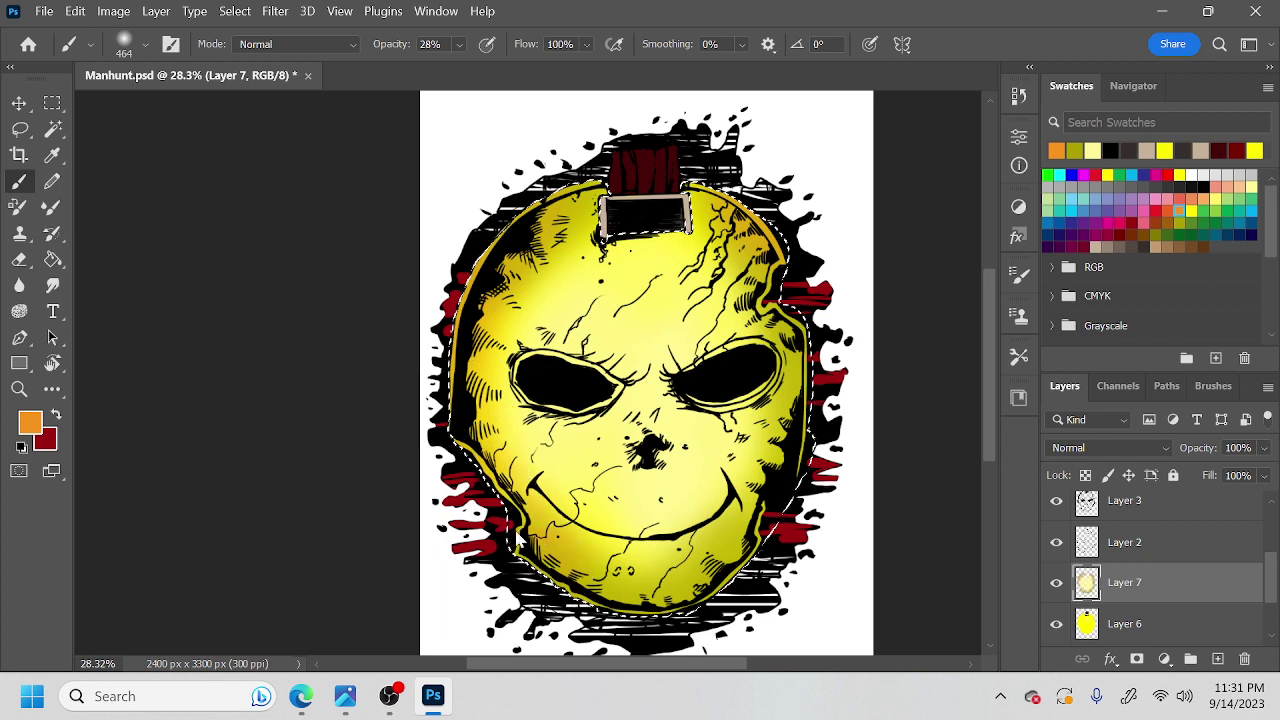
{"action": "left_click_drag", "start_coordinate": [769, 492], "coordinate": [651, 403]}
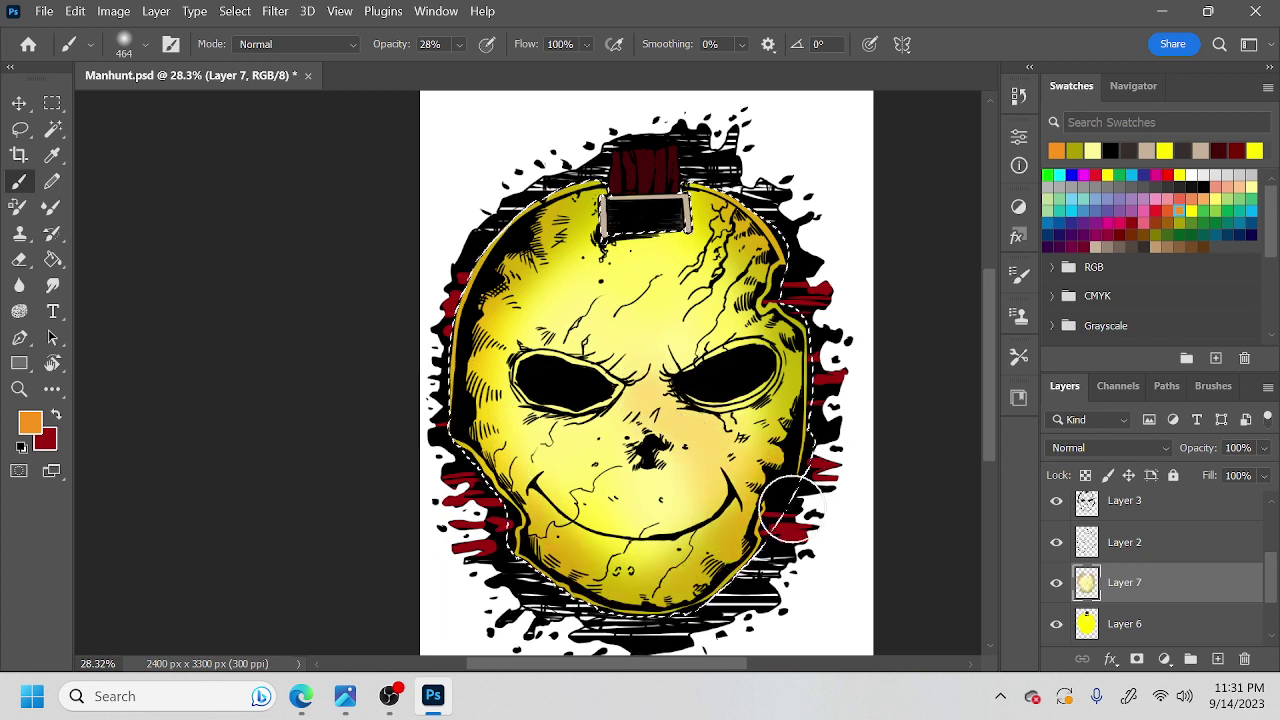
{"action": "mouse_move", "coordinate": [640, 615]}
{"action": "left_mouse_down"}
{"action": "mouse_move", "coordinate": [702, 585]}
{"action": "mouse_move", "coordinate": [797, 322]}
{"action": "mouse_move", "coordinate": [732, 189]}
{"action": "mouse_move", "coordinate": [765, 487]}
{"action": "mouse_move", "coordinate": [743, 447]}
{"action": "left_mouse_up"}
{"action": "left_click_drag", "start_coordinate": [705, 505], "coordinate": [690, 552]}
{"action": "key", "text": "l"}
{"action": "key", "text": "ctrl+d"}
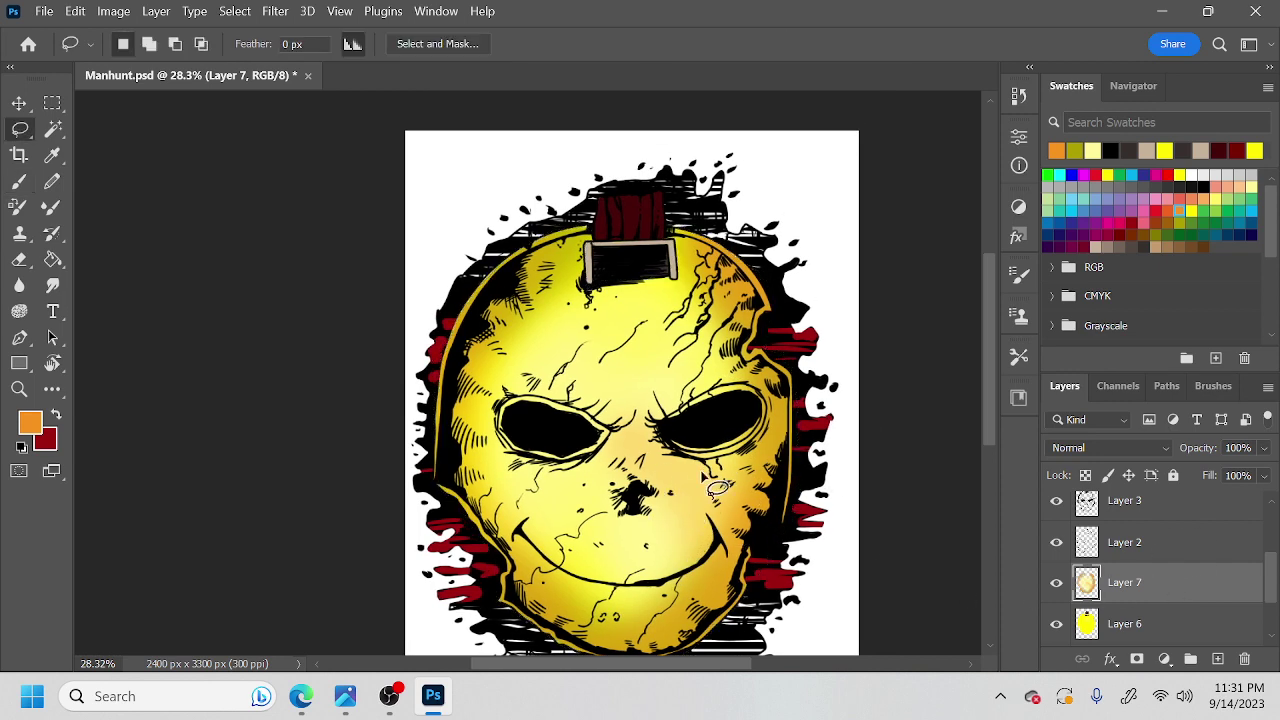
Highlight the mask's left rim on Layer 7 with soft white strokes, using a 25 px brush at 28% opacity.
{"action": "left_click_drag", "start_coordinate": [1274, 580], "coordinate": [1266, 532]}
{"action": "left_click_drag", "start_coordinate": [558, 471], "coordinate": [588, 446]}
{"action": "key", "text": "ctrl+space"}
{"action": "left_click_drag", "start_coordinate": [560, 354], "coordinate": [673, 423]}
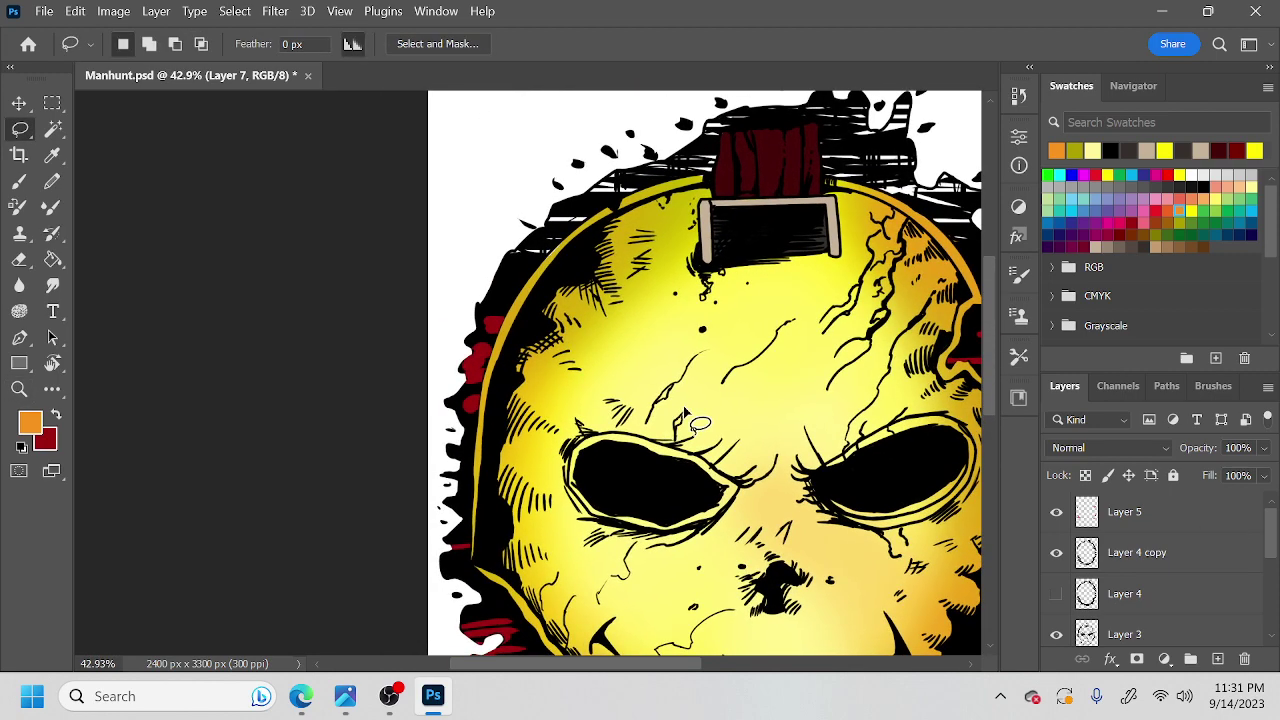
{"action": "scroll", "coordinate": [1266, 540], "scroll_direction": "down", "scroll_amount": 3}
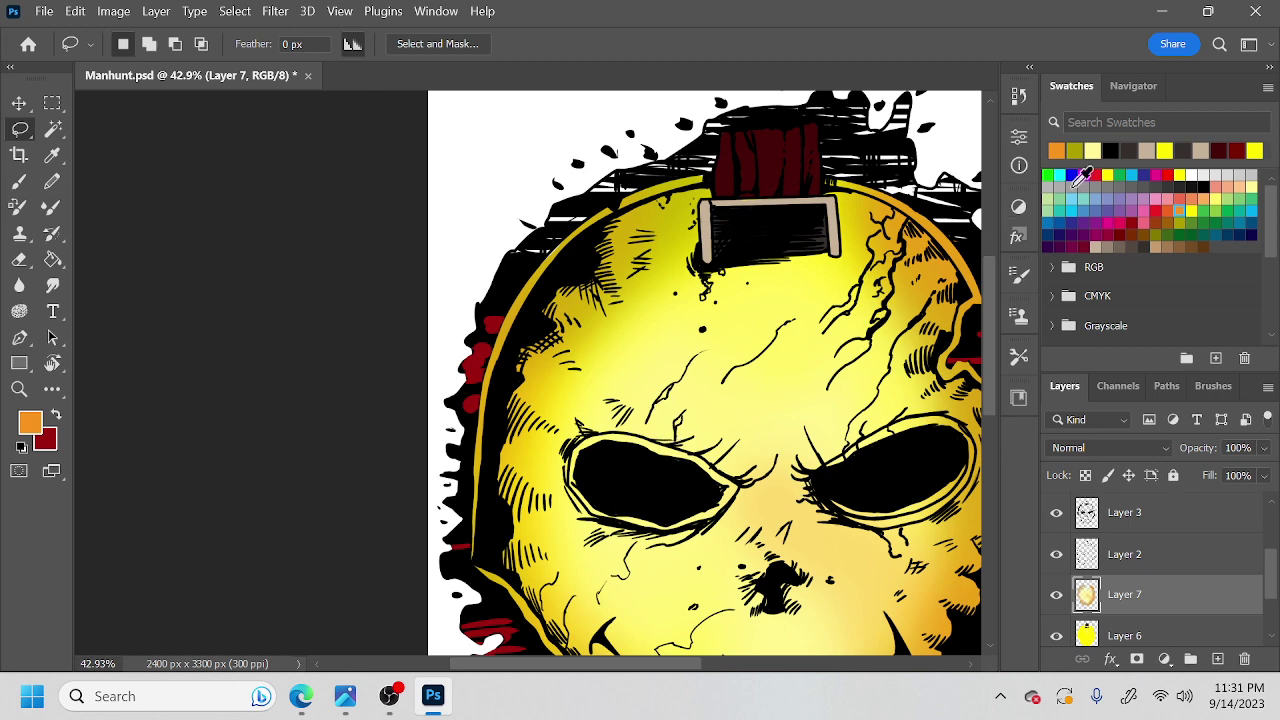
{"action": "left_click", "coordinate": [1193, 174]}
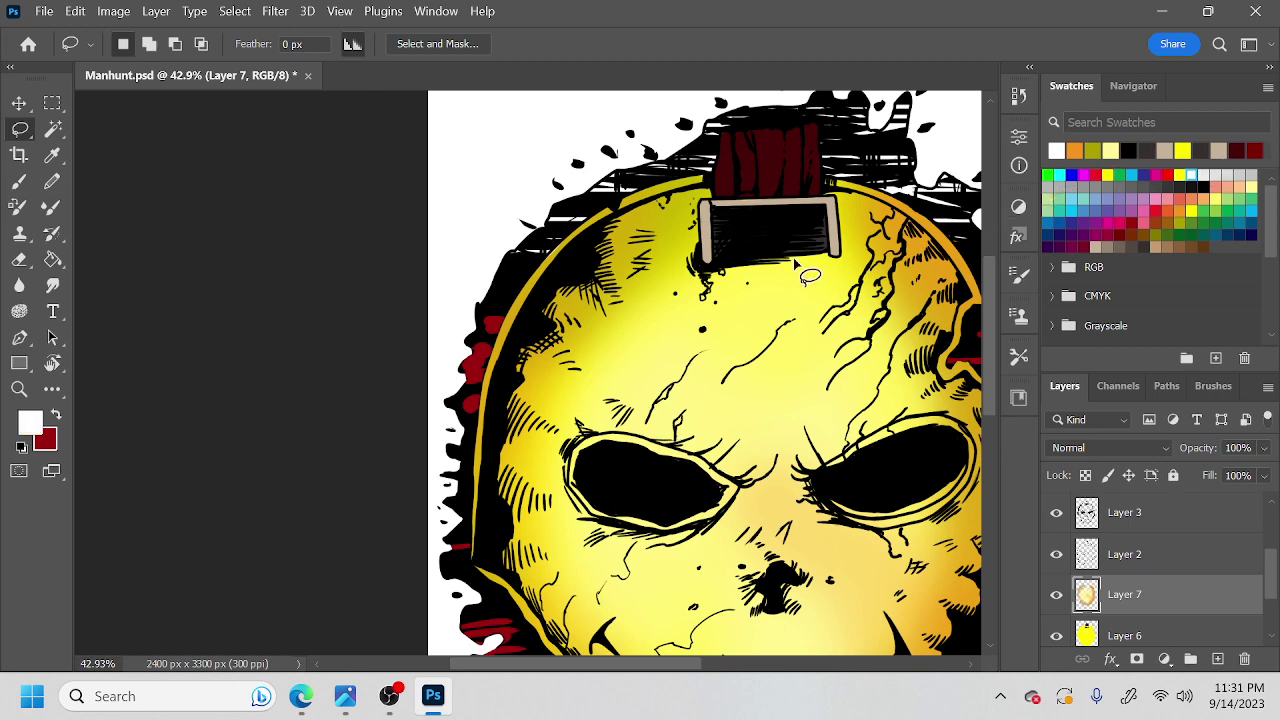
{"action": "right_click", "coordinate": [801, 270]}
{"action": "key", "text": "Escape"}
{"action": "key", "text": "b"}
{"action": "right_click", "coordinate": [775, 318]}
{"action": "left_click", "coordinate": [781, 359]}
{"action": "key", "text": "Return"}
{"action": "left_click_drag", "start_coordinate": [528, 293], "coordinate": [482, 404]}
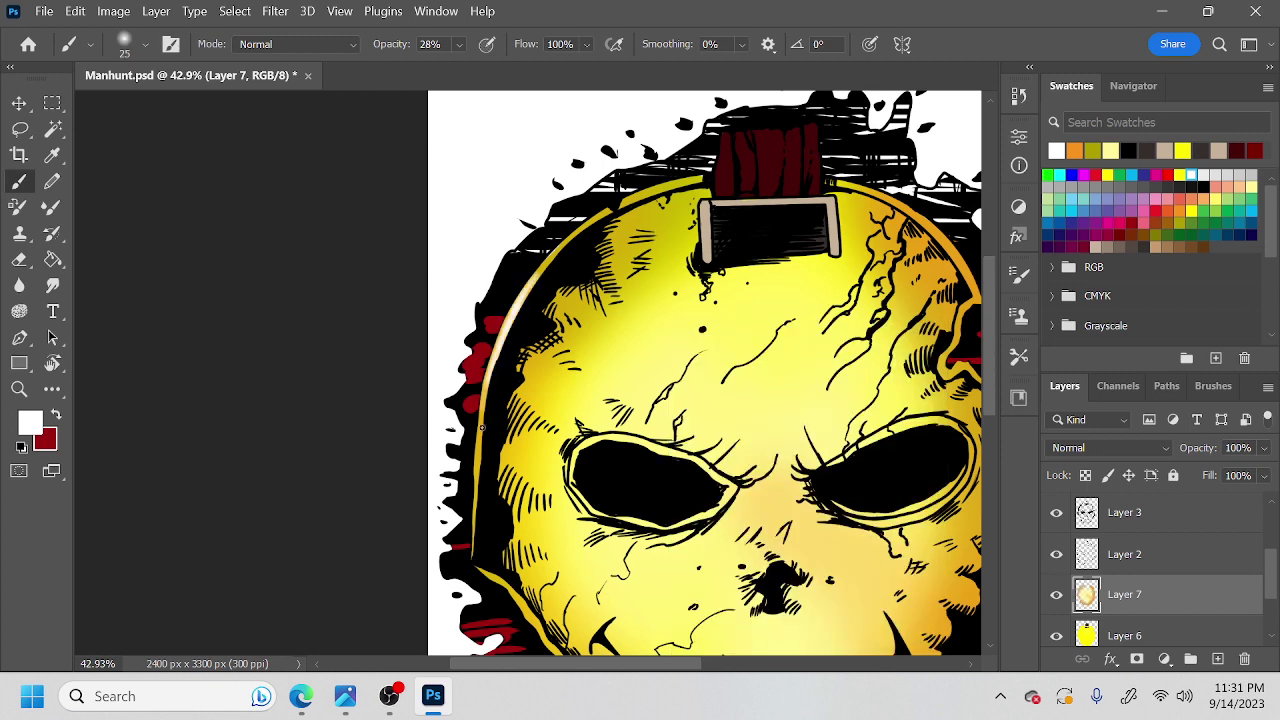
{"action": "mouse_move", "coordinate": [682, 406]}
{"action": "left_mouse_down"}
{"action": "mouse_move", "coordinate": [583, 406]}
{"action": "mouse_move", "coordinate": [536, 376]}
{"action": "mouse_move", "coordinate": [574, 286]}
{"action": "mouse_move", "coordinate": [553, 288]}
{"action": "left_mouse_up"}
{"action": "key", "text": "r"}
{"action": "left_click_drag", "start_coordinate": [529, 303], "coordinate": [560, 354]}
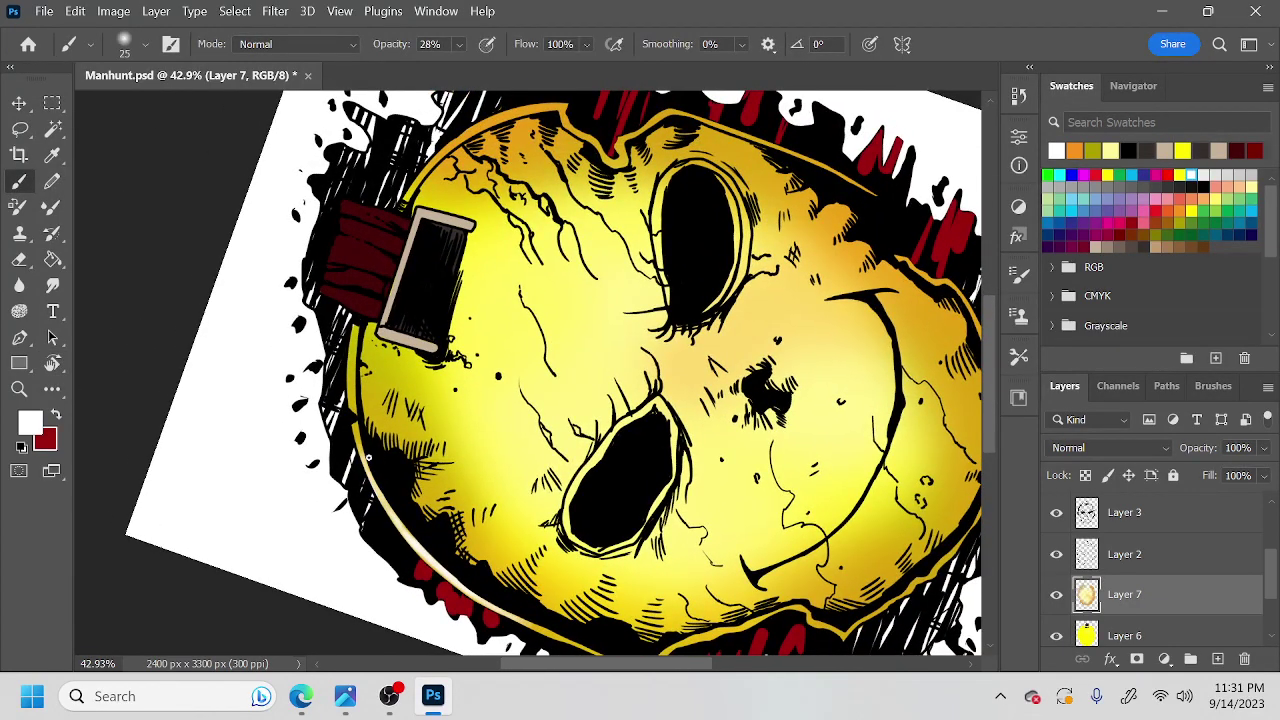
Select the mask's yellow area from Layer 6 with the Magic Wand and make Layer 7 active again.
{"action": "left_click", "coordinate": [1205, 636]}
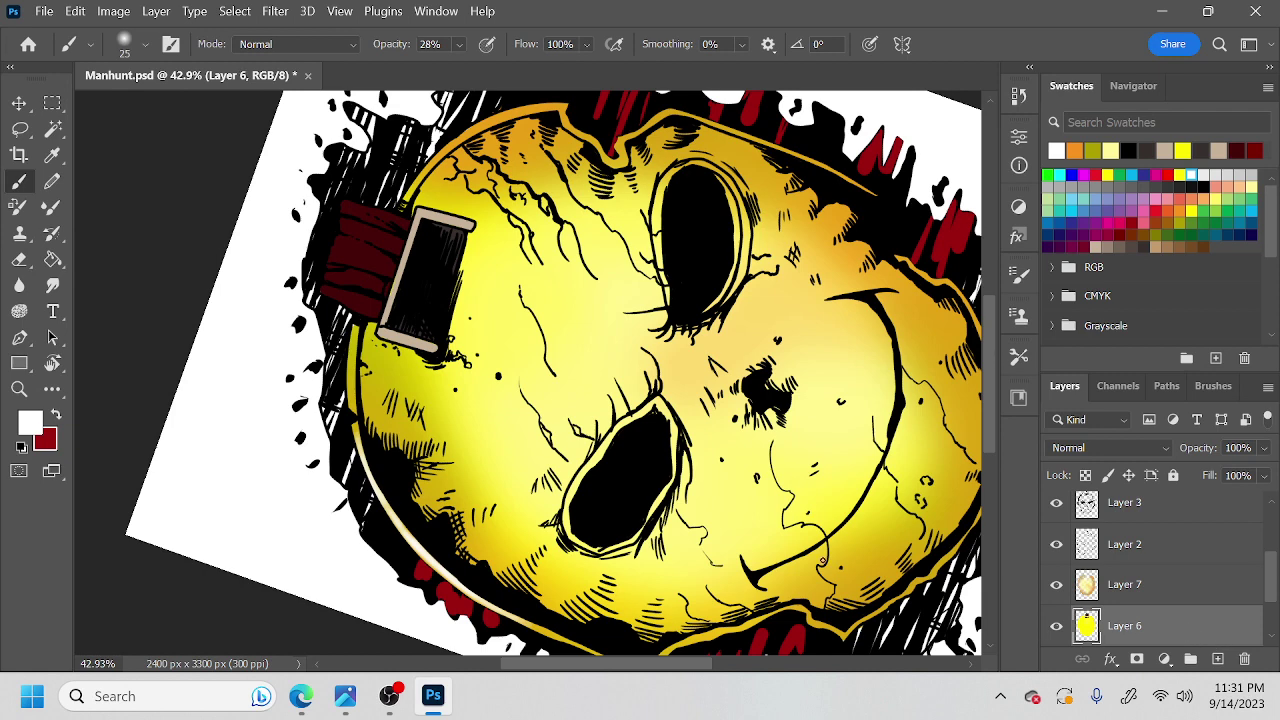
{"action": "key", "text": "w"}
{"action": "left_click", "coordinate": [838, 582]}
{"action": "left_click", "coordinate": [1124, 544]}
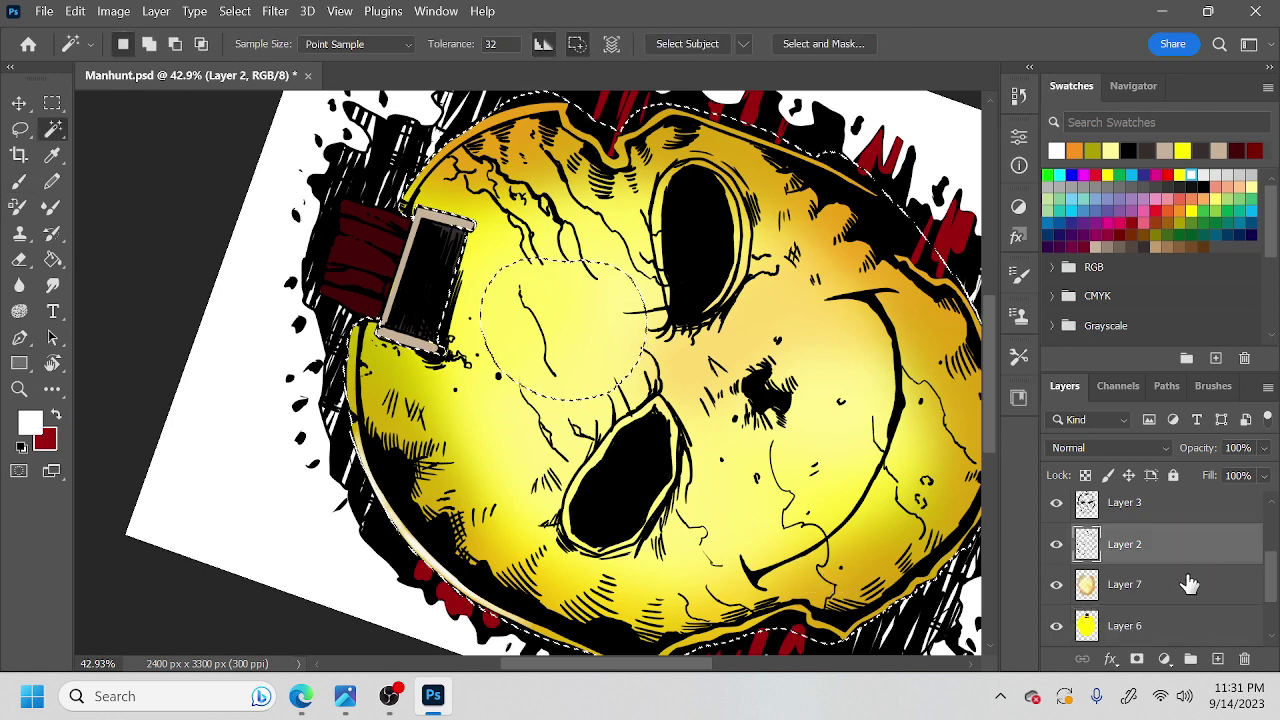
{"action": "left_click", "coordinate": [1124, 584]}
Brush soft white highlights along the mask's forehead rim on both sides of the buckle, on Layer 7 at 28% opacity.
{"action": "key", "text": "b"}
{"action": "mouse_move", "coordinate": [390, 522]}
{"action": "left_mouse_down"}
{"action": "mouse_move", "coordinate": [352, 400]}
{"action": "mouse_move", "coordinate": [354, 334]}
{"action": "mouse_move", "coordinate": [357, 442]}
{"action": "left_mouse_up"}
{"action": "key", "text": "r"}
{"action": "mouse_move", "coordinate": [650, 386]}
{"action": "left_mouse_down"}
{"action": "mouse_move", "coordinate": [563, 251]}
{"action": "mouse_move", "coordinate": [551, 327]}
{"action": "left_mouse_up"}
{"action": "key", "text": "space"}
{"action": "left_click_drag", "start_coordinate": [278, 436], "coordinate": [276, 398]}
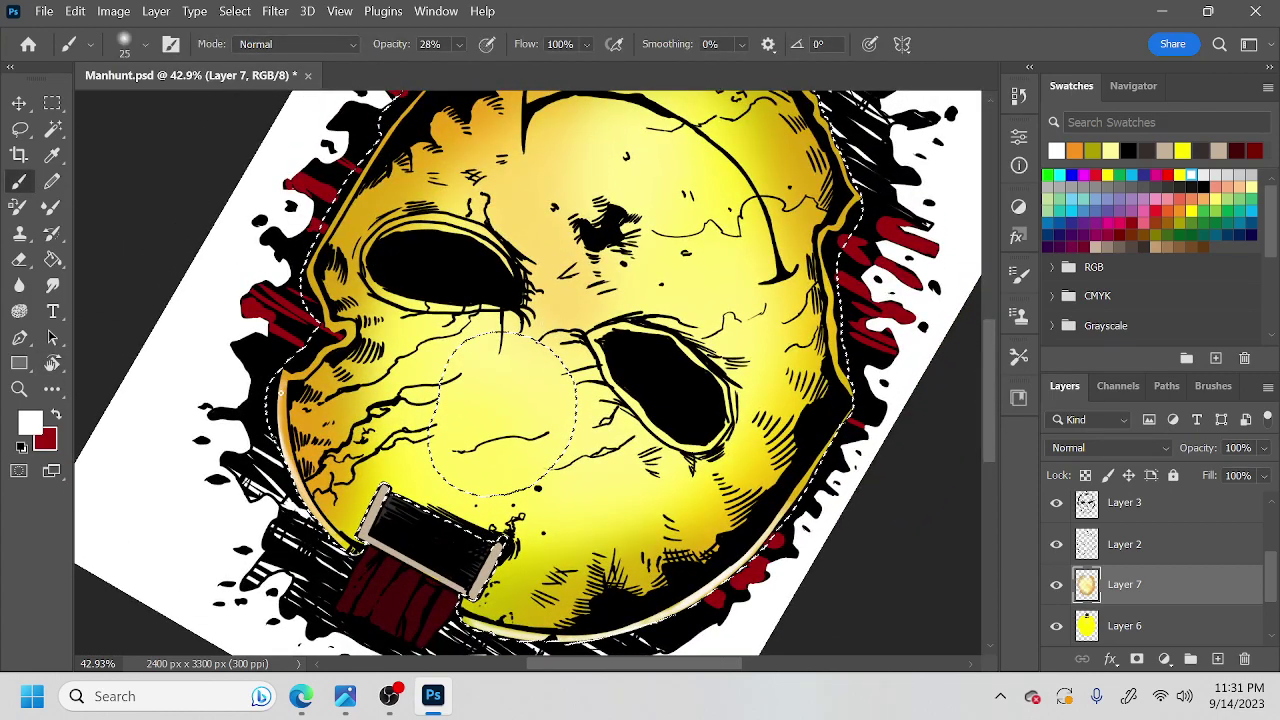
{"action": "mouse_move", "coordinate": [503, 415]}
{"action": "left_mouse_down"}
{"action": "mouse_move", "coordinate": [571, 400]}
{"action": "mouse_move", "coordinate": [543, 357]}
{"action": "mouse_move", "coordinate": [500, 329]}
{"action": "mouse_move", "coordinate": [520, 315]}
{"action": "left_mouse_up"}
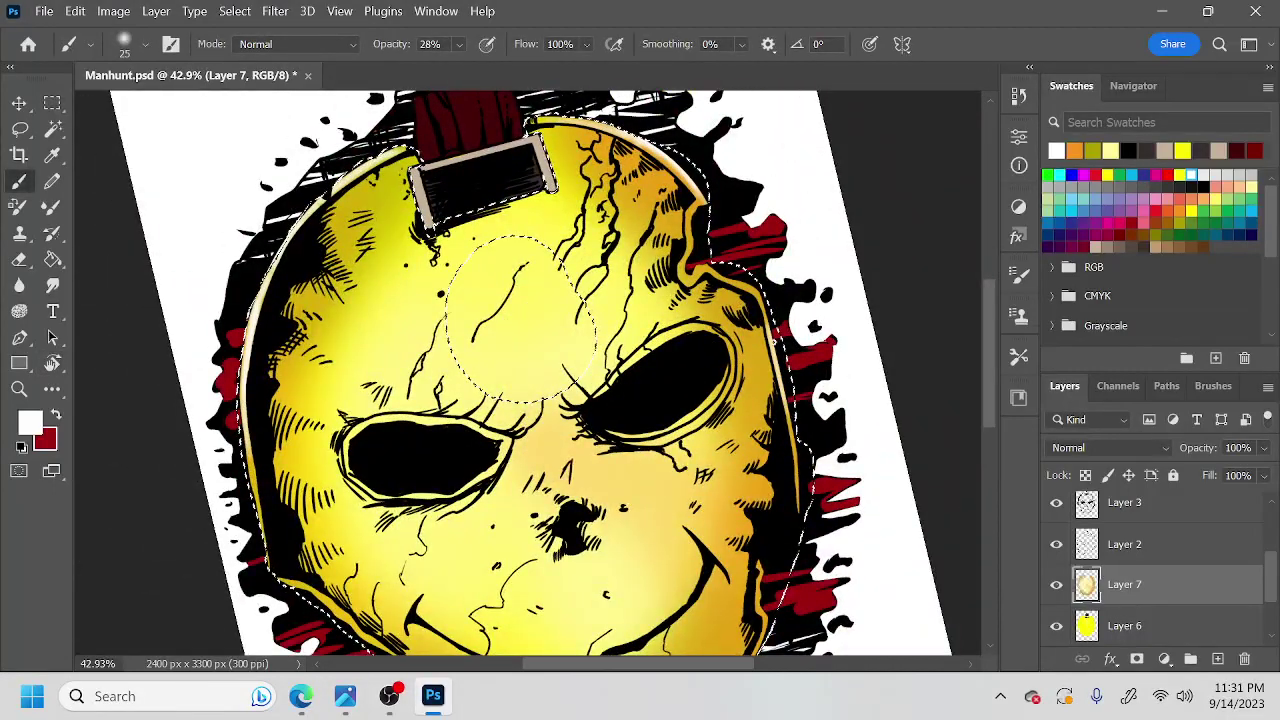
Carry the white highlights down the mask's right rim and jaw edges, clear the selection and return the canvas to 0° rotation.
{"action": "left_click_drag", "start_coordinate": [795, 552], "coordinate": [755, 422]}
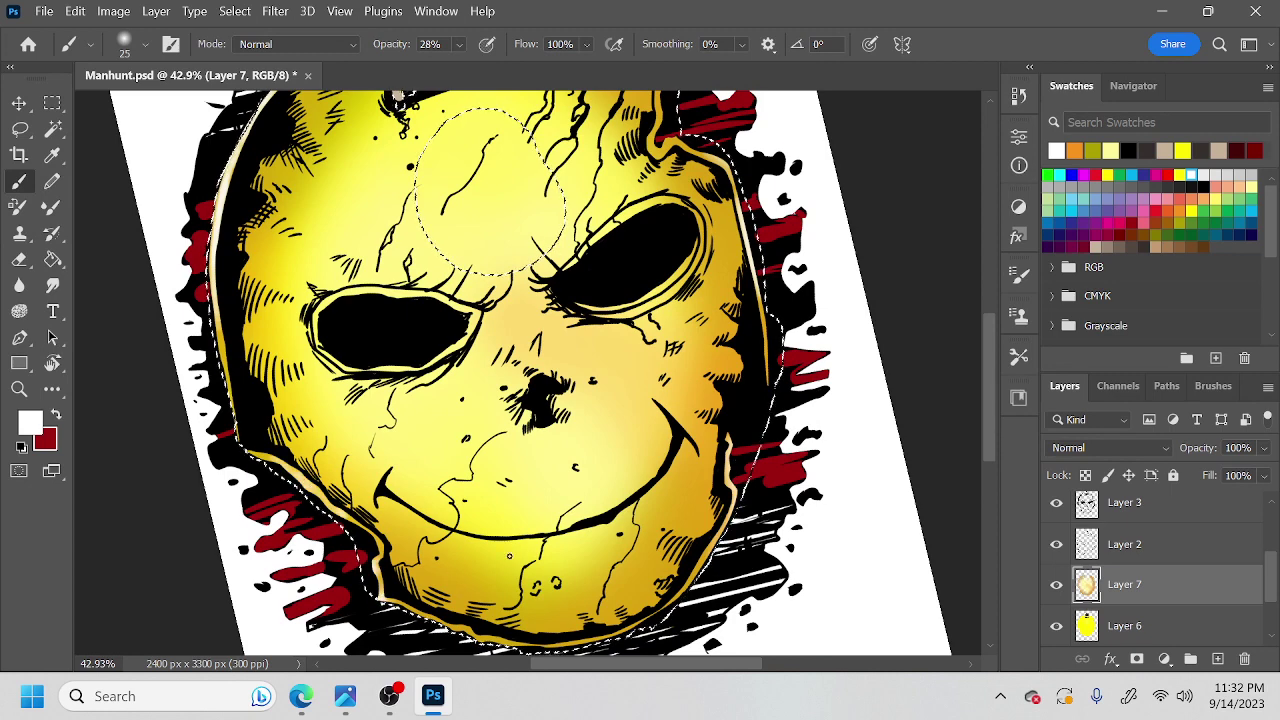
{"action": "key", "text": "l"}
{"action": "key", "text": "ctrl+d"}
{"action": "key", "text": "r"}
{"action": "left_click_drag", "start_coordinate": [735, 528], "coordinate": [727, 576]}
{"action": "left_click_drag", "start_coordinate": [722, 452], "coordinate": [689, 500]}
{"action": "key", "text": "z"}
{"action": "key", "text": "r"}
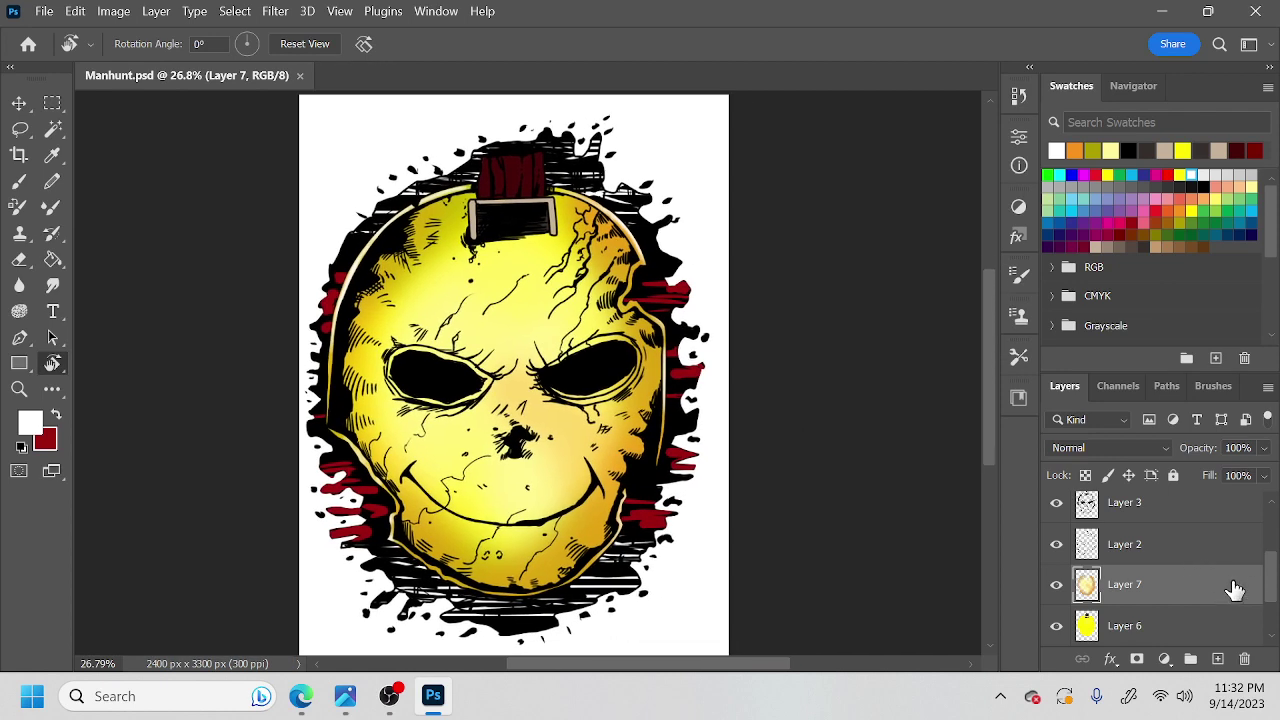
{"action": "scroll", "coordinate": [1222, 575], "scroll_direction": "up", "scroll_amount": 3}
{"action": "left_click", "coordinate": [1205, 514]}
{"action": "left_click", "coordinate": [1218, 659]}
{"action": "left_click_drag", "start_coordinate": [569, 443], "coordinate": [656, 488]}
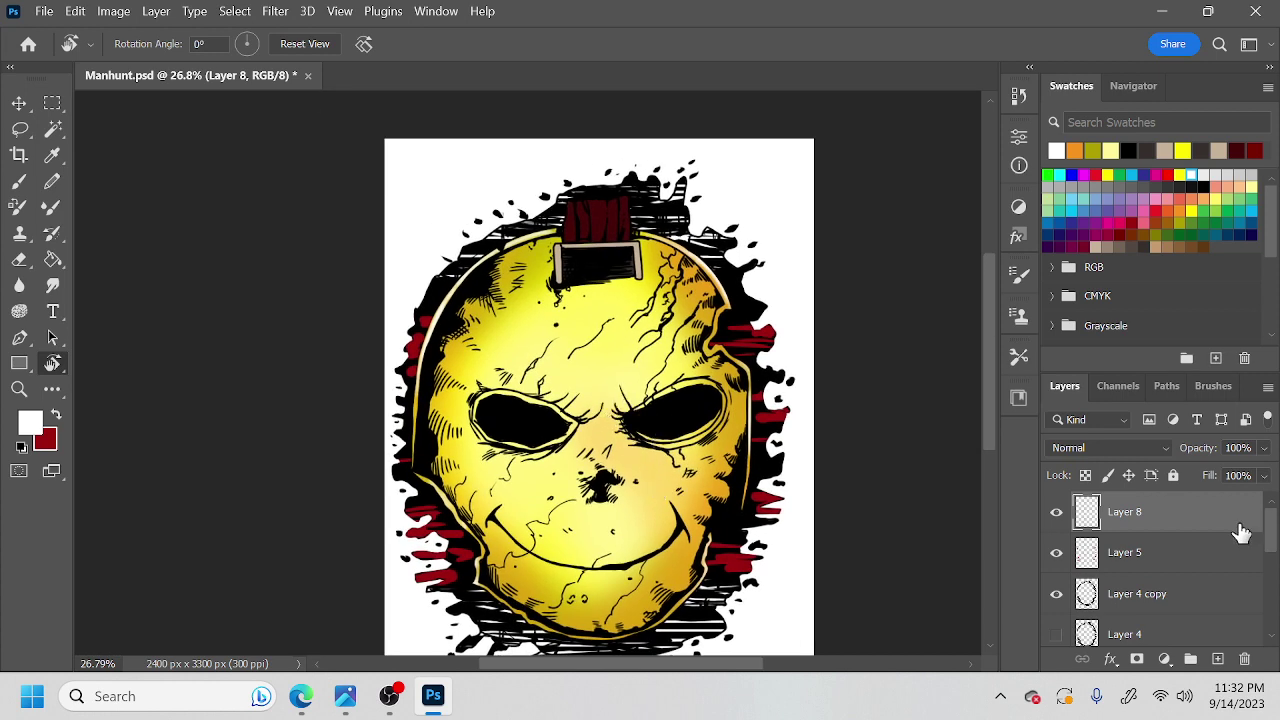
{"action": "left_click_drag", "start_coordinate": [1271, 525], "coordinate": [1245, 659]}
Add a new layer above Layer 2 and ready a dark red Hard Round Pressure Size brush at 100% opacity.
{"action": "left_click_drag", "start_coordinate": [1272, 535], "coordinate": [1272, 572]}
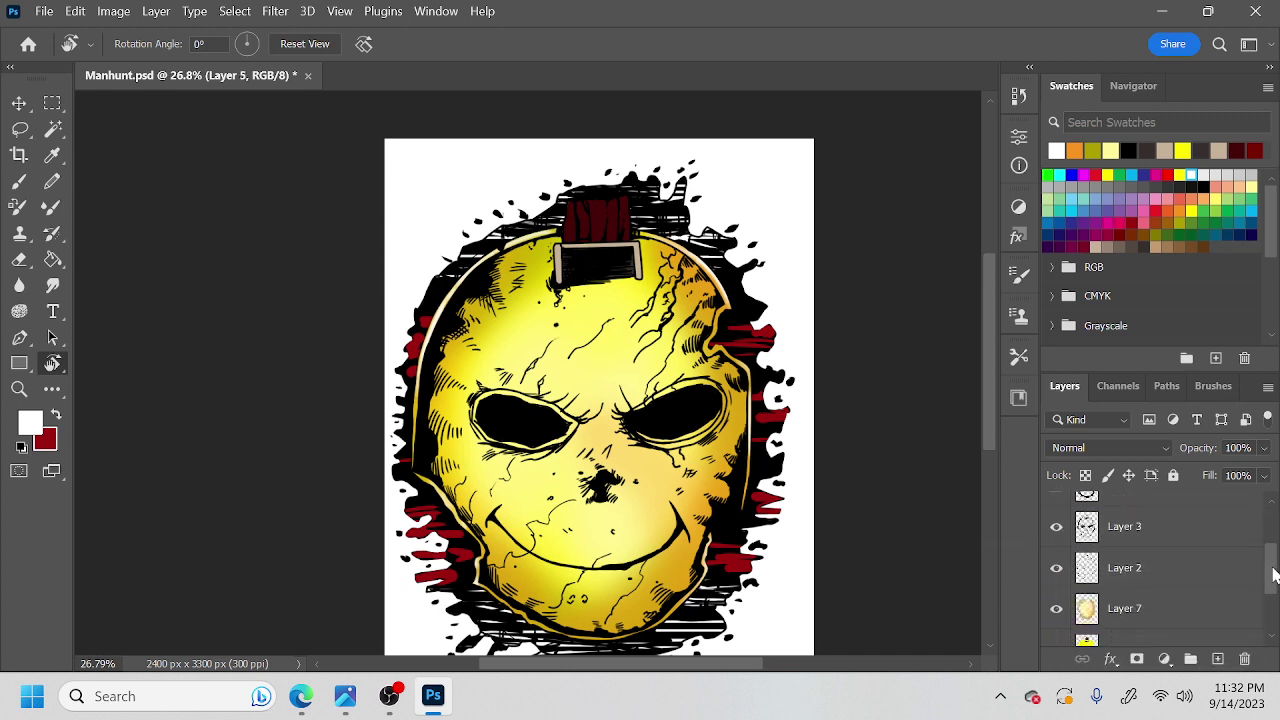
{"action": "left_click", "coordinate": [1222, 585]}
{"action": "left_click", "coordinate": [1218, 659]}
{"action": "left_click_drag", "start_coordinate": [503, 503], "coordinate": [605, 503]}
{"action": "key", "text": "b"}
{"action": "right_click", "coordinate": [610, 500]}
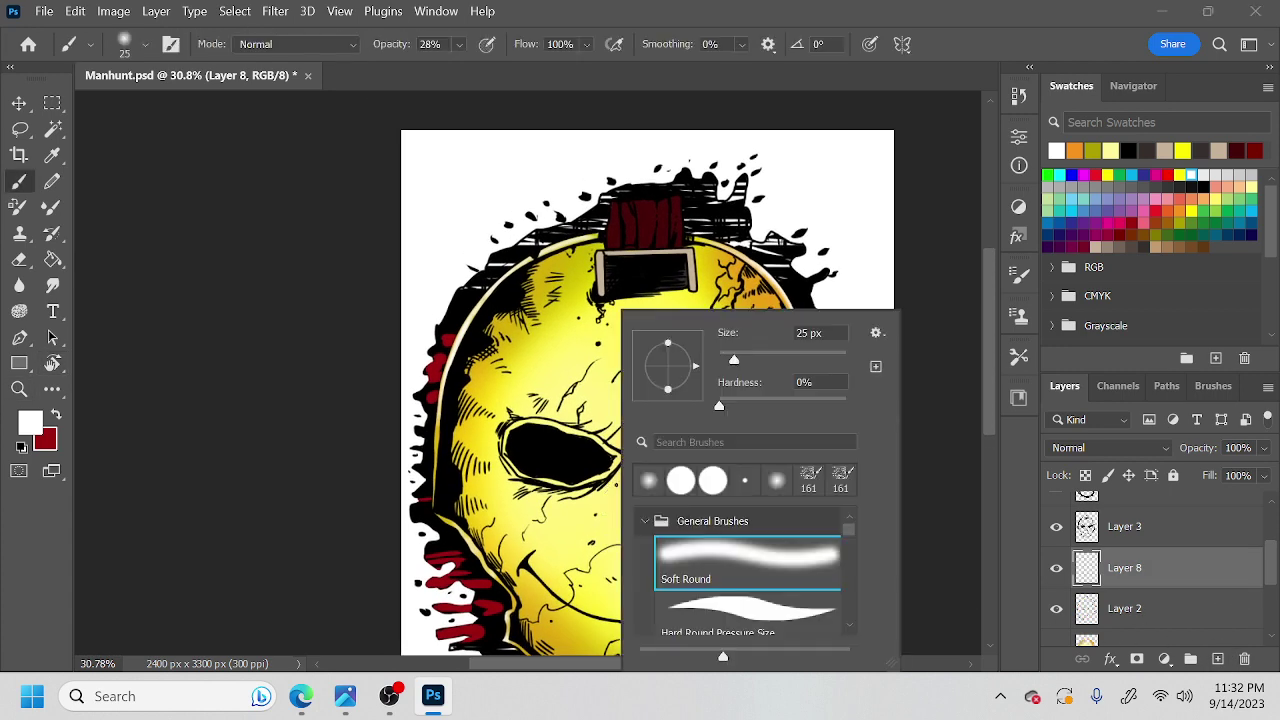
{"action": "left_click", "coordinate": [760, 625]}
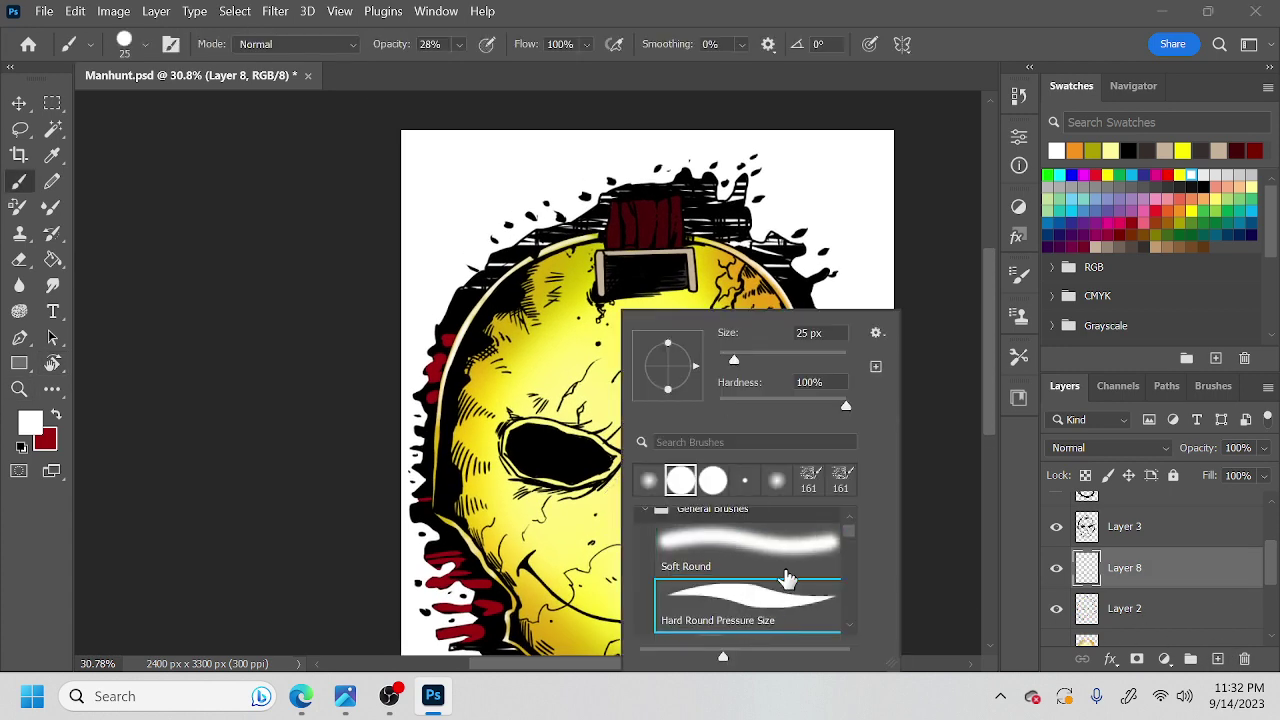
{"action": "left_click", "coordinate": [459, 44]}
{"action": "left_click_drag", "start_coordinate": [472, 62], "coordinate": [577, 78]}
{"action": "right_click", "coordinate": [716, 352]}
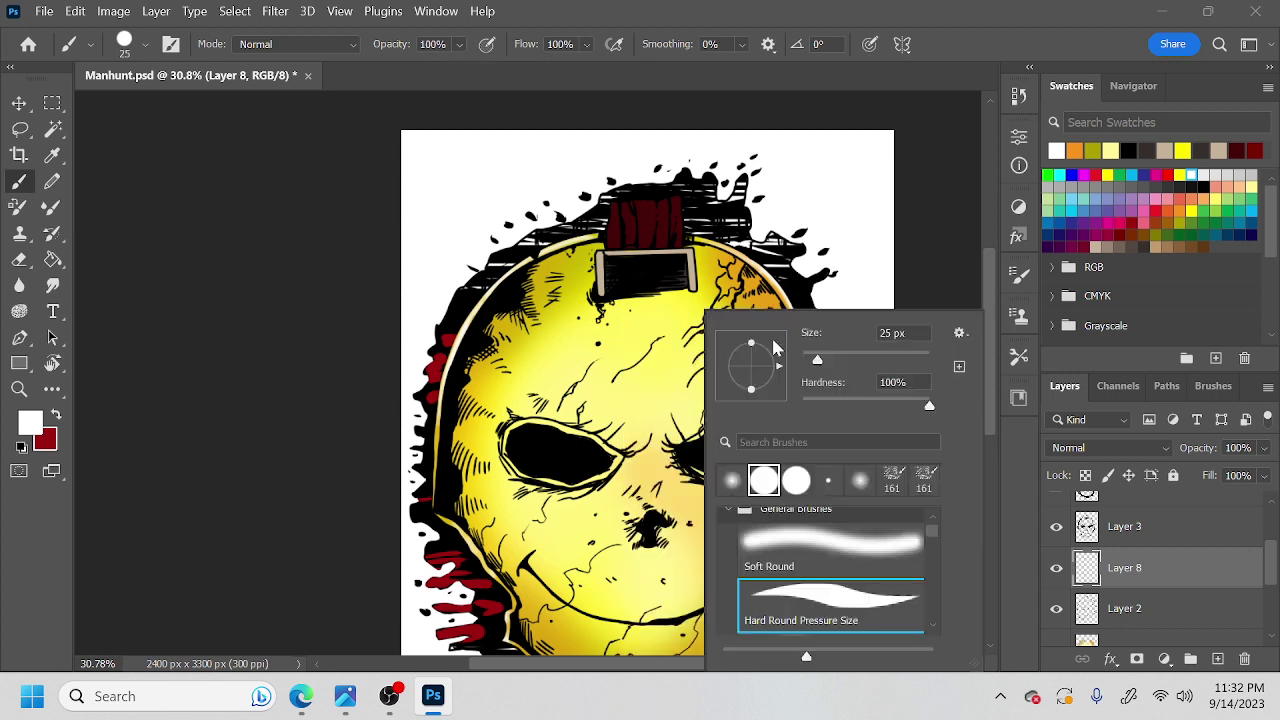
{"action": "left_click_drag", "start_coordinate": [817, 360], "coordinate": [881, 360]}
{"action": "left_click", "coordinate": [1132, 221]}
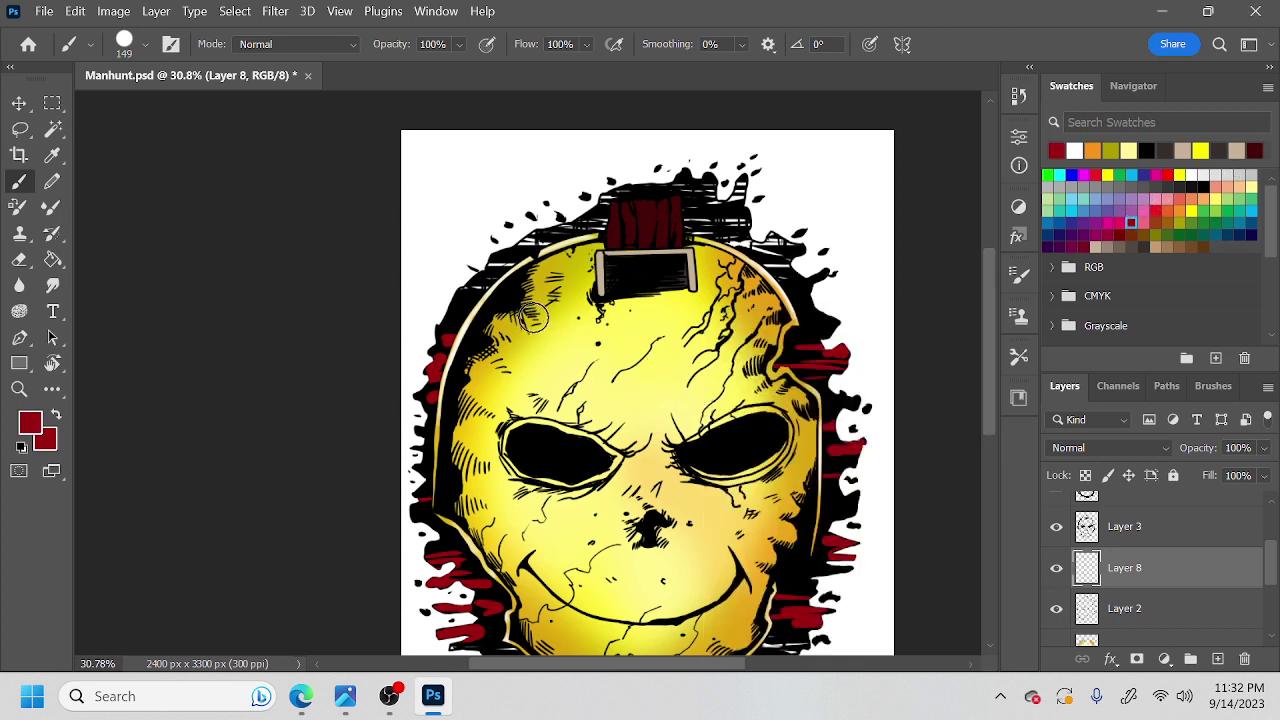
Hand-letter PLEASE across the mask's forehead in dark red with a 73 px brush.
{"action": "right_click", "coordinate": [566, 317]}
{"action": "left_click_drag", "start_coordinate": [697, 352], "coordinate": [691, 352]}
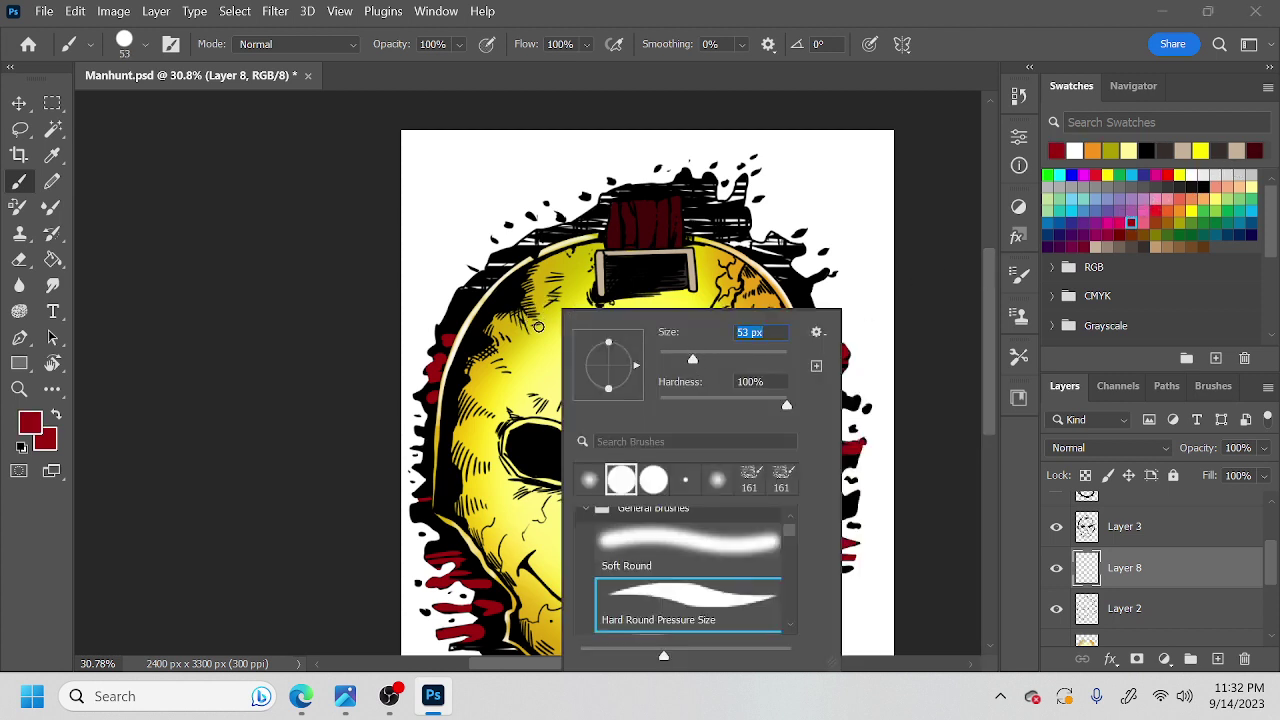
{"action": "left_click", "coordinate": [705, 358]}
{"action": "left_click_drag", "start_coordinate": [529, 306], "coordinate": [538, 412]}
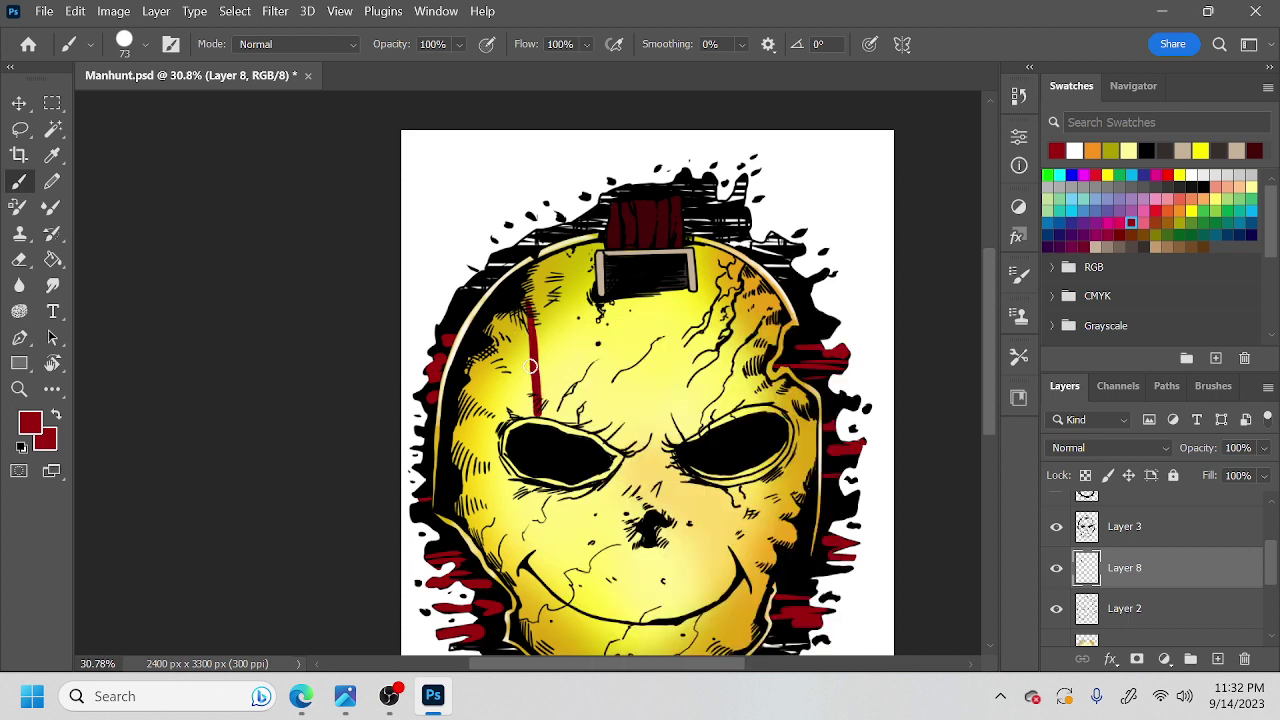
{"action": "mouse_move", "coordinate": [528, 308]}
{"action": "left_mouse_down"}
{"action": "mouse_move", "coordinate": [550, 296]}
{"action": "mouse_move", "coordinate": [560, 350]}
{"action": "left_mouse_up"}
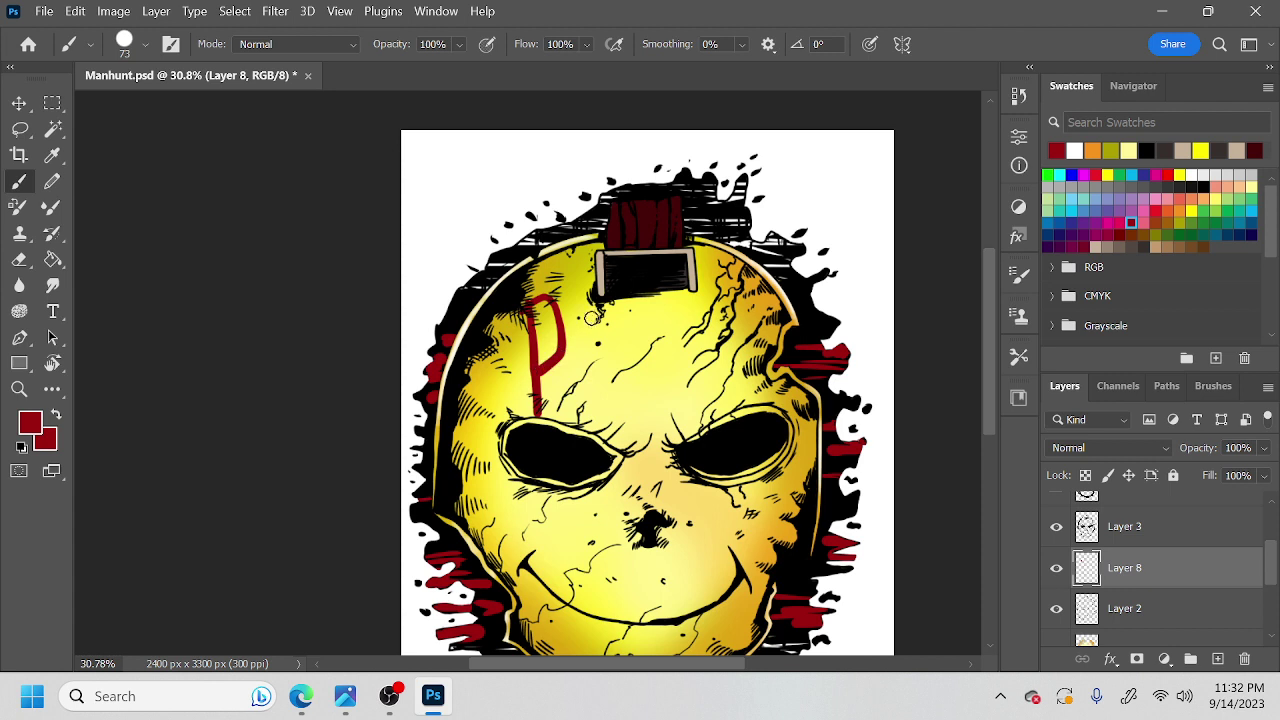
{"action": "mouse_move", "coordinate": [577, 292]}
{"action": "left_mouse_down"}
{"action": "mouse_move", "coordinate": [580, 404]}
{"action": "mouse_move", "coordinate": [615, 412]}
{"action": "left_mouse_up"}
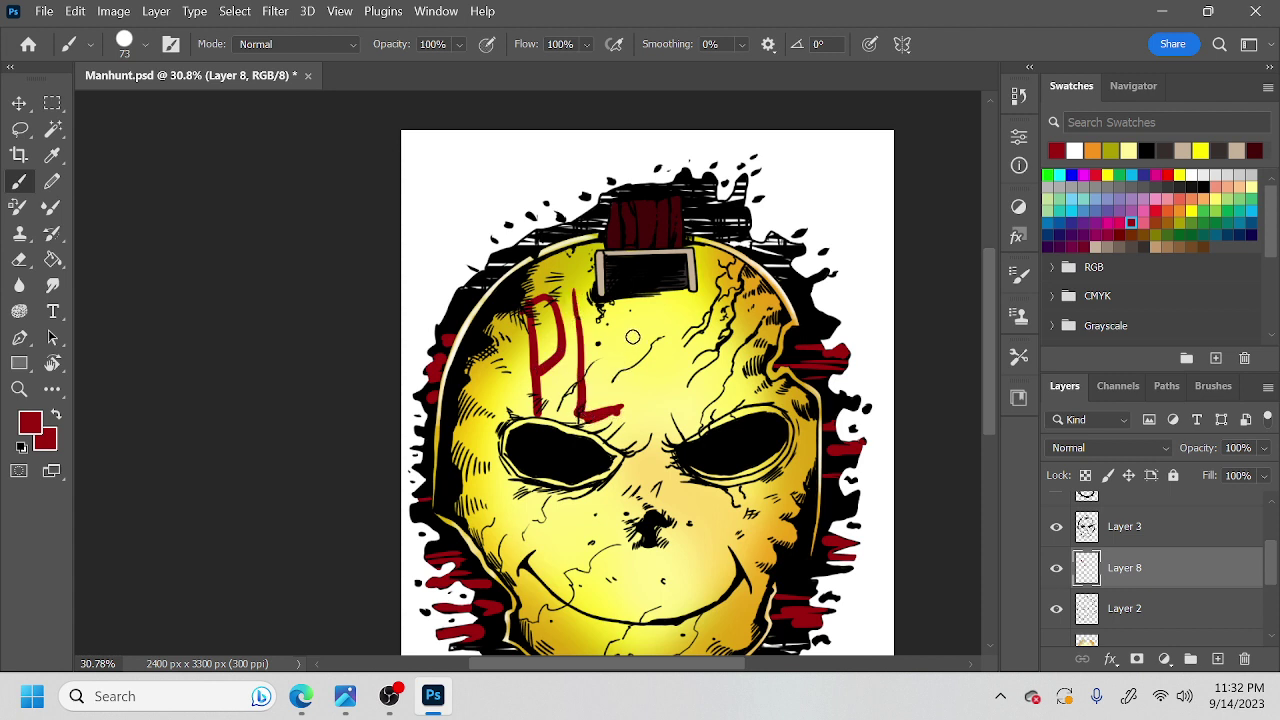
{"action": "mouse_move", "coordinate": [605, 300]}
{"action": "left_mouse_down"}
{"action": "mouse_move", "coordinate": [626, 391]}
{"action": "mouse_move", "coordinate": [656, 368]}
{"action": "mouse_move", "coordinate": [638, 384]}
{"action": "mouse_move", "coordinate": [632, 348]}
{"action": "left_mouse_up"}
{"action": "left_click_drag", "start_coordinate": [640, 299], "coordinate": [608, 313]}
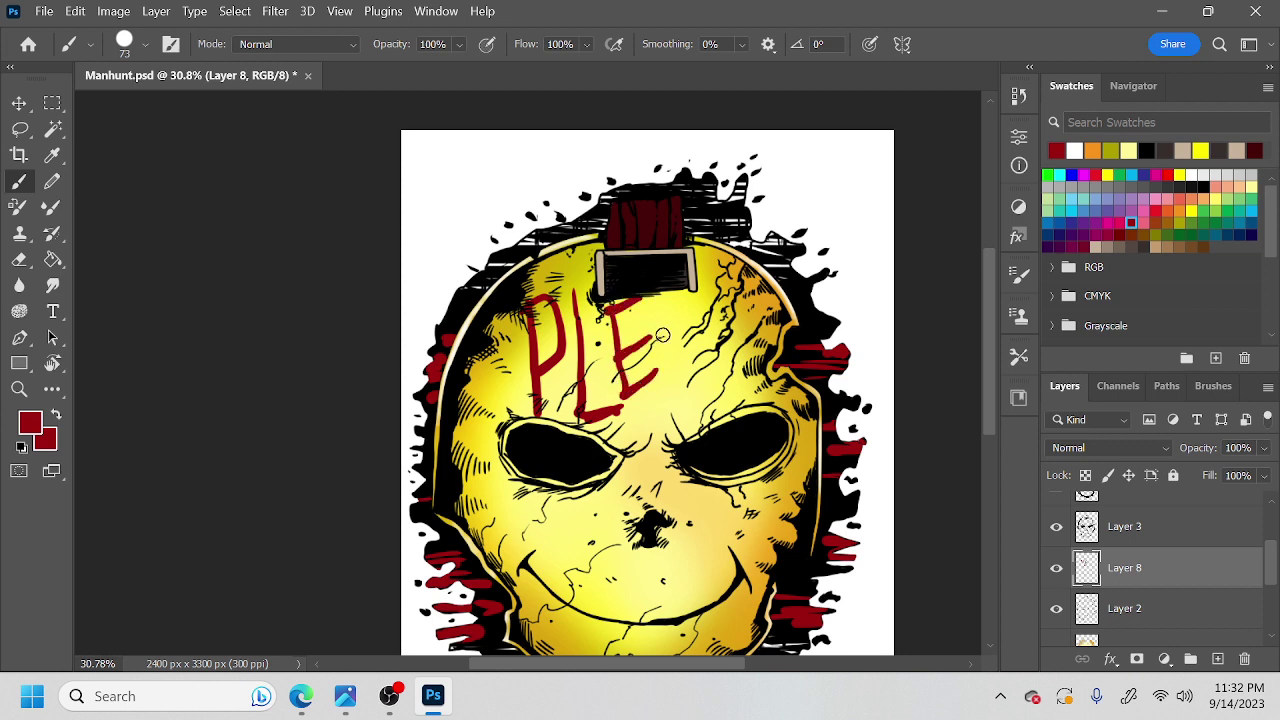
{"action": "mouse_move", "coordinate": [661, 396]}
{"action": "left_mouse_down"}
{"action": "mouse_move", "coordinate": [681, 300]}
{"action": "mouse_move", "coordinate": [707, 398]}
{"action": "left_mouse_up"}
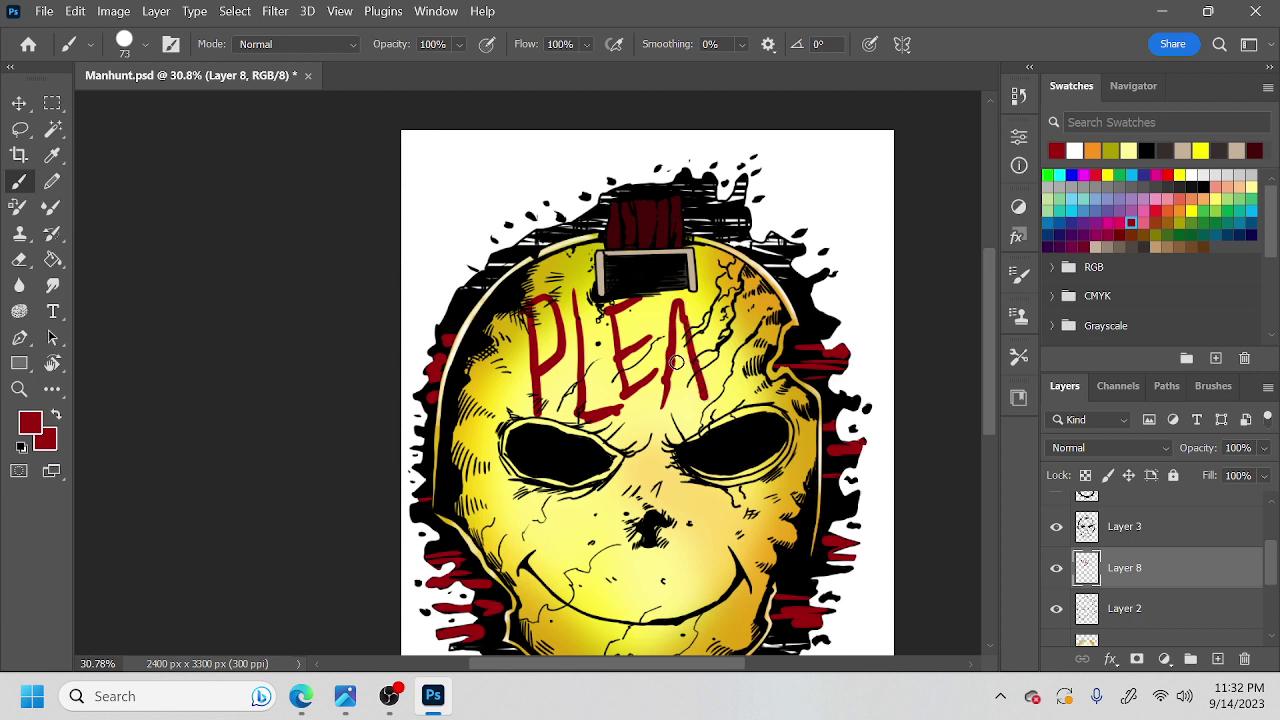
{"action": "left_click_drag", "start_coordinate": [689, 347], "coordinate": [662, 370]}
{"action": "mouse_move", "coordinate": [734, 287]}
{"action": "left_mouse_down"}
{"action": "mouse_move", "coordinate": [700, 306]}
{"action": "mouse_move", "coordinate": [728, 356]}
{"action": "mouse_move", "coordinate": [703, 397]}
{"action": "left_mouse_up"}
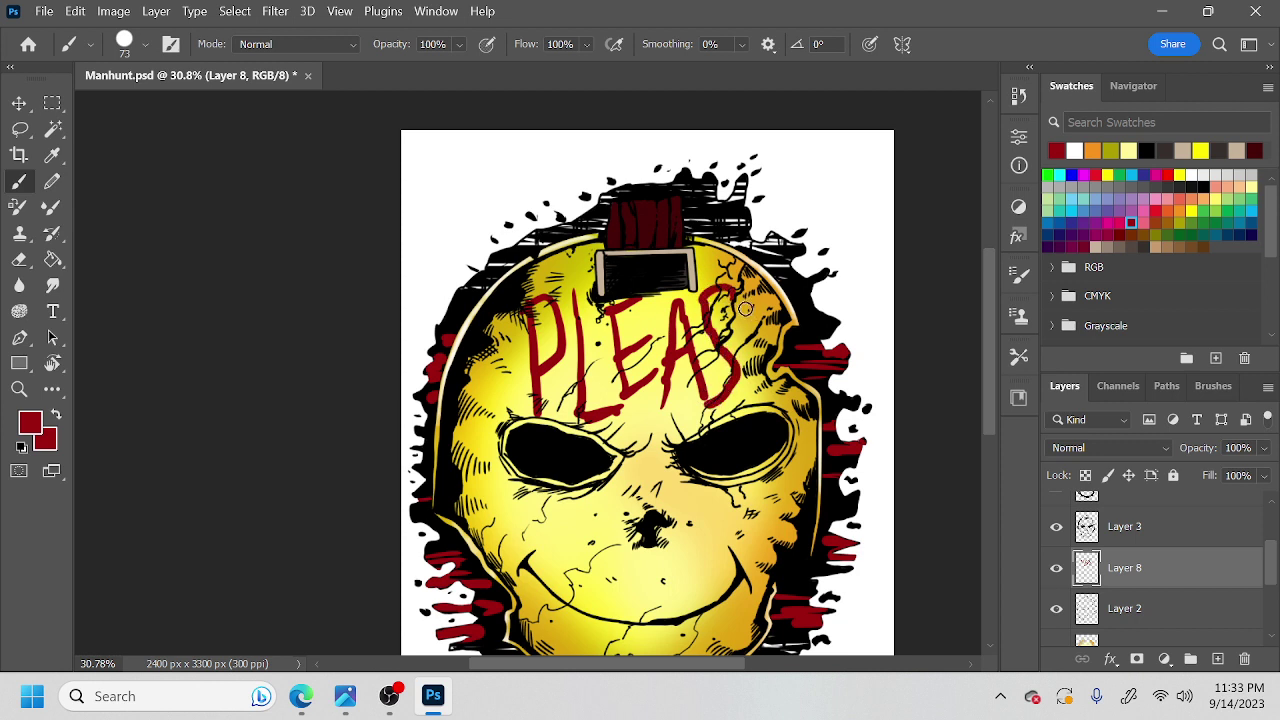
{"action": "mouse_move", "coordinate": [767, 292]}
{"action": "left_mouse_down"}
{"action": "mouse_move", "coordinate": [743, 327]}
{"action": "mouse_move", "coordinate": [756, 388]}
{"action": "mouse_move", "coordinate": [768, 366]}
{"action": "mouse_move", "coordinate": [770, 335]}
{"action": "left_mouse_up"}
Hand-letter STOP across the cheeks and nose and ME over the mouth and chin in the same dark red.
{"action": "mouse_move", "coordinate": [562, 499]}
{"action": "left_mouse_down"}
{"action": "mouse_move", "coordinate": [578, 541]}
{"action": "mouse_move", "coordinate": [537, 549]}
{"action": "mouse_move", "coordinate": [577, 548]}
{"action": "mouse_move", "coordinate": [540, 562]}
{"action": "left_mouse_up"}
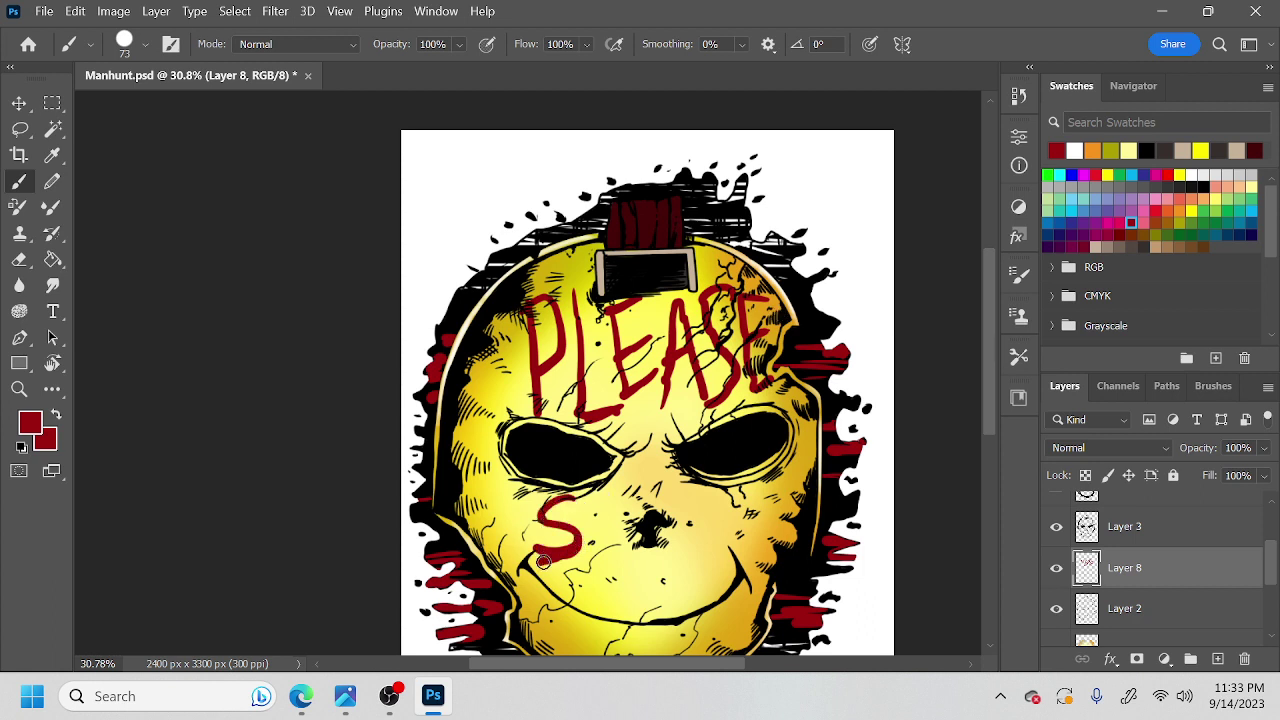
{"action": "mouse_move", "coordinate": [570, 508]}
{"action": "left_mouse_down"}
{"action": "mouse_move", "coordinate": [623, 492]}
{"action": "mouse_move", "coordinate": [608, 496]}
{"action": "mouse_move", "coordinate": [613, 545]}
{"action": "left_mouse_up"}
{"action": "mouse_move", "coordinate": [664, 487]}
{"action": "left_mouse_down"}
{"action": "mouse_move", "coordinate": [648, 542]}
{"action": "mouse_move", "coordinate": [661, 568]}
{"action": "mouse_move", "coordinate": [659, 549]}
{"action": "mouse_move", "coordinate": [691, 523]}
{"action": "mouse_move", "coordinate": [674, 487]}
{"action": "left_mouse_up"}
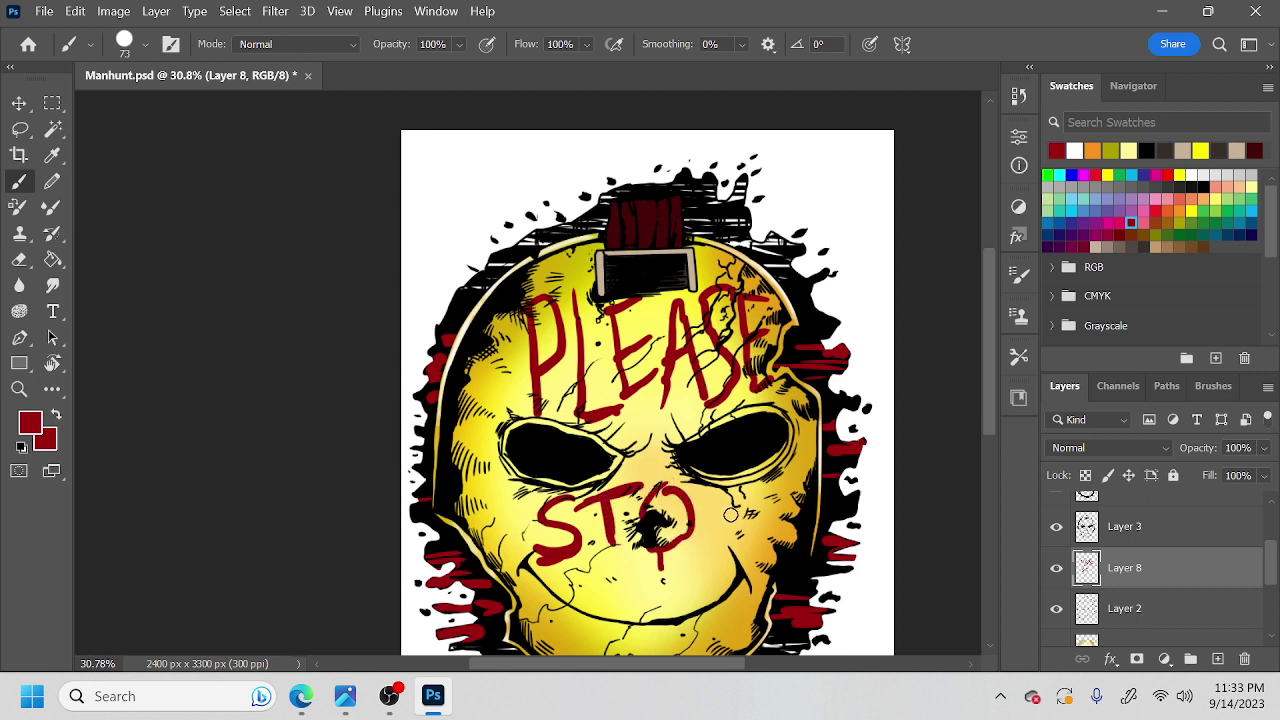
{"action": "mouse_move", "coordinate": [716, 543]}
{"action": "left_mouse_down"}
{"action": "mouse_move", "coordinate": [706, 499]}
{"action": "mouse_move", "coordinate": [760, 492]}
{"action": "mouse_move", "coordinate": [755, 512]}
{"action": "mouse_move", "coordinate": [717, 529]}
{"action": "mouse_move", "coordinate": [713, 561]}
{"action": "left_mouse_up"}
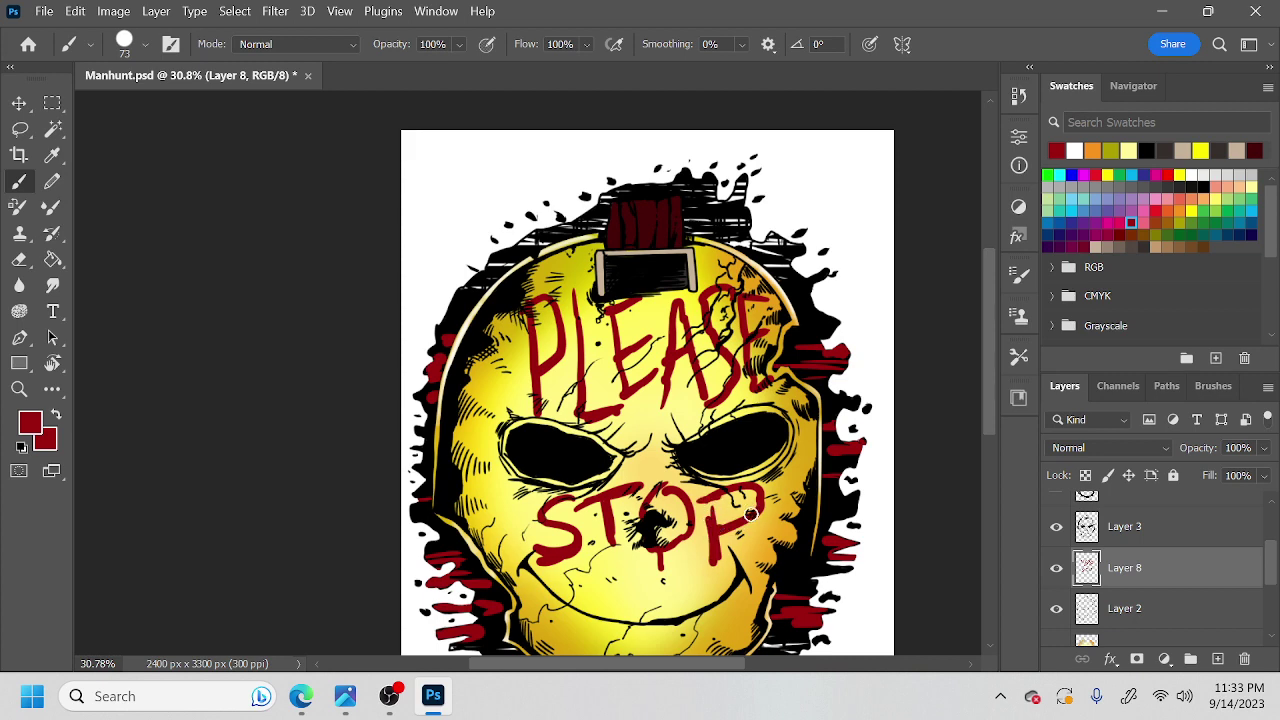
{"action": "scroll", "coordinate": [710, 470], "scroll_direction": "down", "scroll_amount": 3}
{"action": "mouse_move", "coordinate": [621, 558]}
{"action": "left_mouse_down"}
{"action": "mouse_move", "coordinate": [626, 480]}
{"action": "mouse_move", "coordinate": [638, 512]}
{"action": "mouse_move", "coordinate": [647, 484]}
{"action": "mouse_move", "coordinate": [662, 553]}
{"action": "left_mouse_up"}
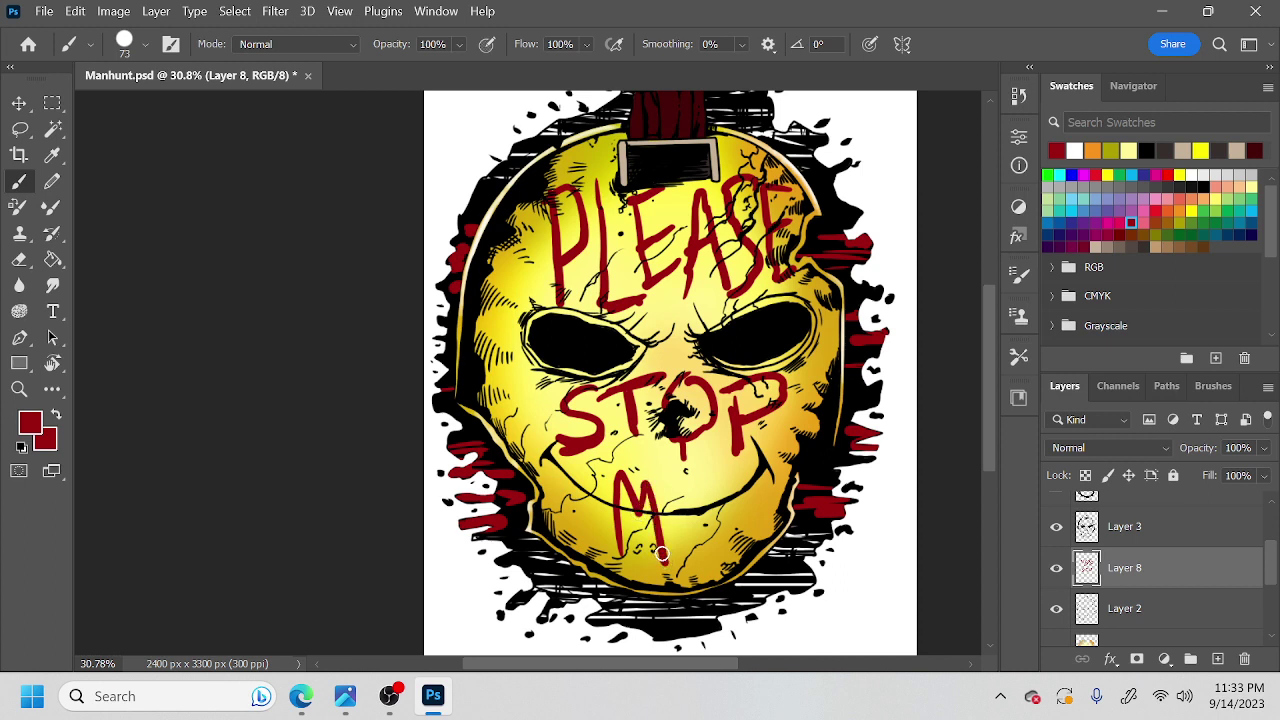
{"action": "mouse_move", "coordinate": [684, 466]}
{"action": "left_mouse_down"}
{"action": "mouse_move", "coordinate": [694, 551]}
{"action": "mouse_move", "coordinate": [683, 525]}
{"action": "mouse_move", "coordinate": [722, 501]}
{"action": "mouse_move", "coordinate": [691, 553]}
{"action": "mouse_move", "coordinate": [727, 539]}
{"action": "left_mouse_up"}
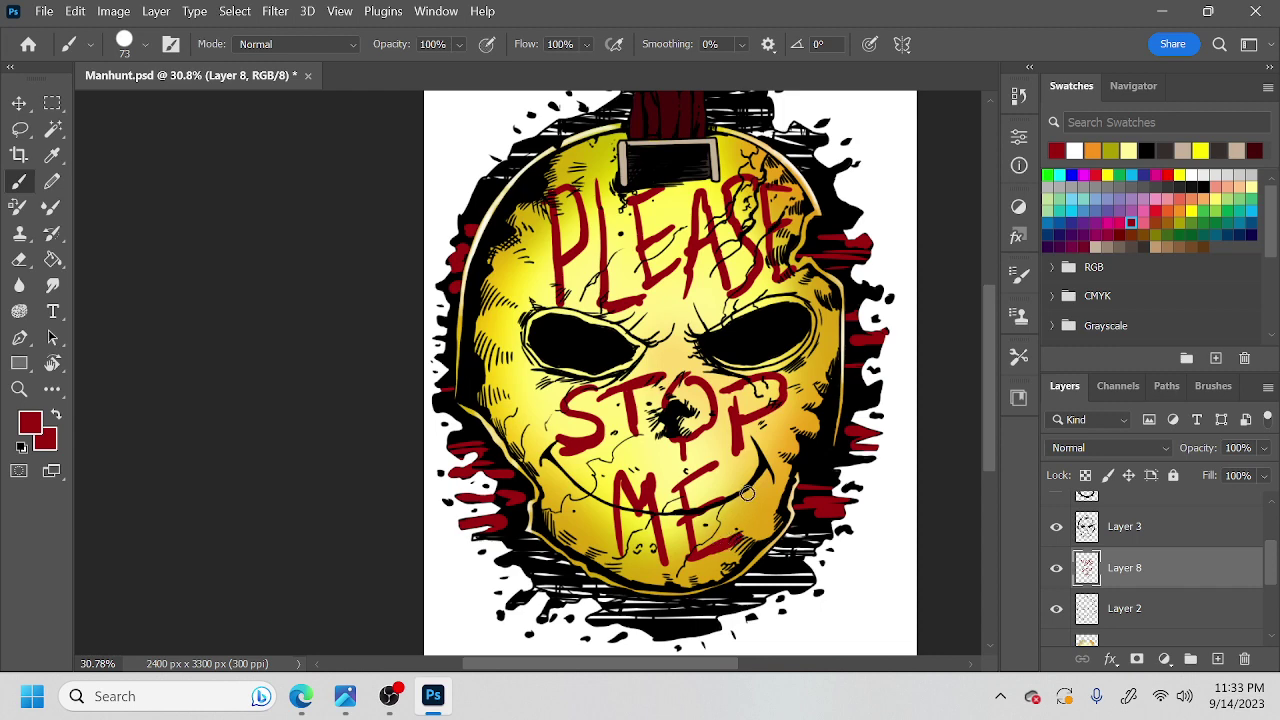
Paint scattered dark red blood splatters on the white background all around the mask.
{"action": "key", "text": "ctrl+space"}
{"action": "left_click_drag", "start_coordinate": [755, 496], "coordinate": [731, 503]}
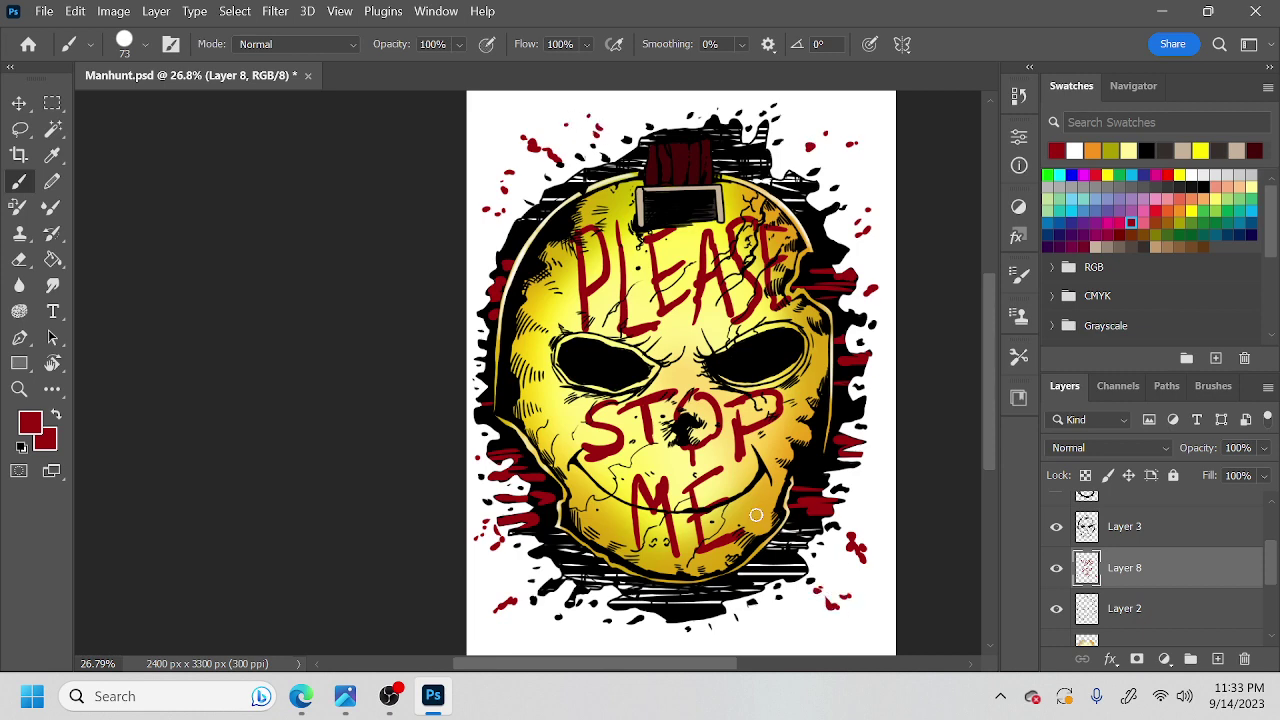
{"action": "key", "text": "z"}
{"action": "mouse_move", "coordinate": [819, 501]}
{"action": "left_mouse_down"}
{"action": "mouse_move", "coordinate": [777, 509]}
{"action": "mouse_move", "coordinate": [843, 508]}
{"action": "left_mouse_up"}
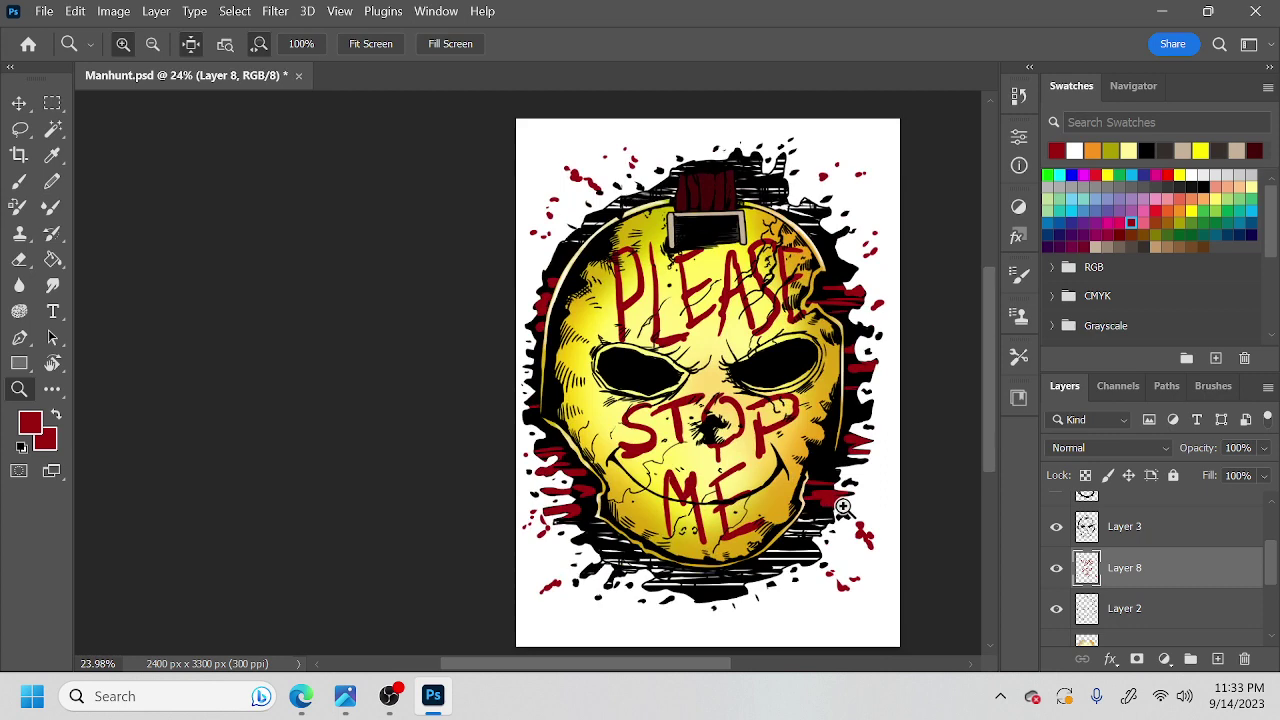
{"action": "key", "text": "b"}
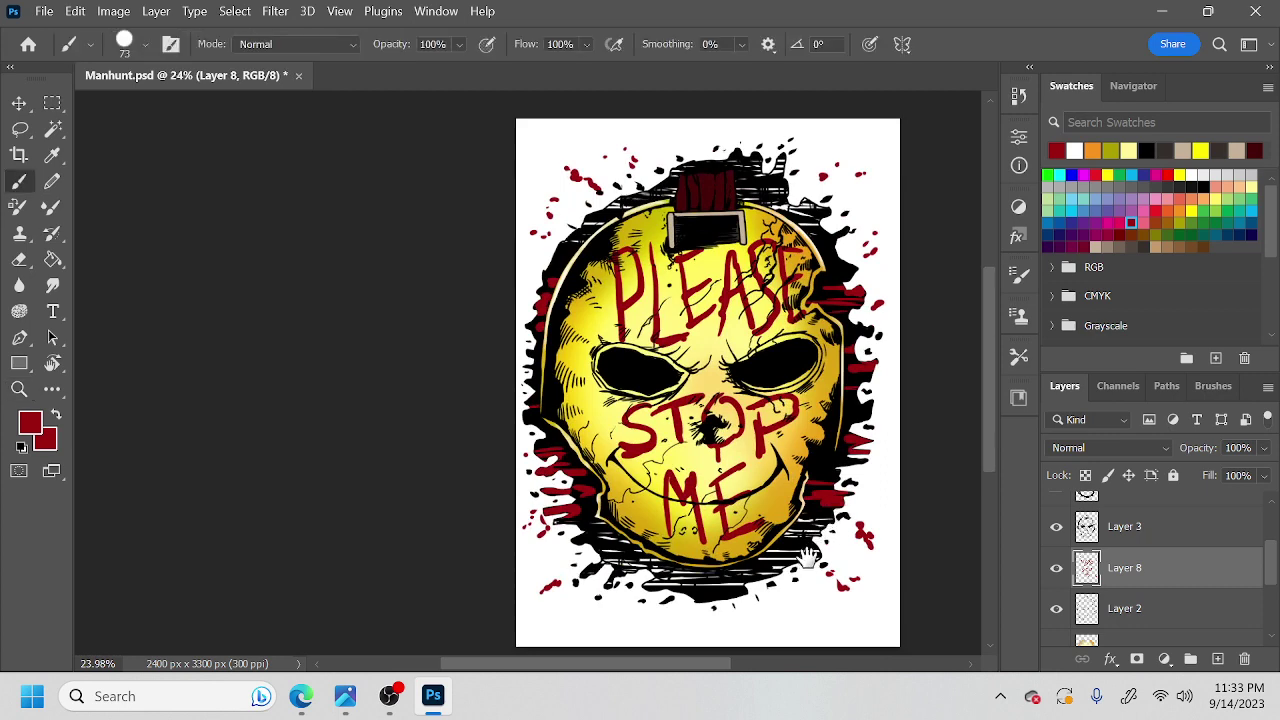
{"action": "key", "text": "ctrl+space"}
{"action": "left_click_drag", "start_coordinate": [776, 552], "coordinate": [812, 545]}
{"action": "key", "text": "space"}
{"action": "left_click_drag", "start_coordinate": [772, 485], "coordinate": [616, 276]}
{"action": "mouse_move", "coordinate": [721, 406]}
{"action": "left_mouse_down"}
{"action": "mouse_move", "coordinate": [784, 416]}
{"action": "mouse_move", "coordinate": [718, 415]}
{"action": "left_mouse_up"}
{"action": "key", "text": "ctrl+z"}
{"action": "key", "text": "z"}
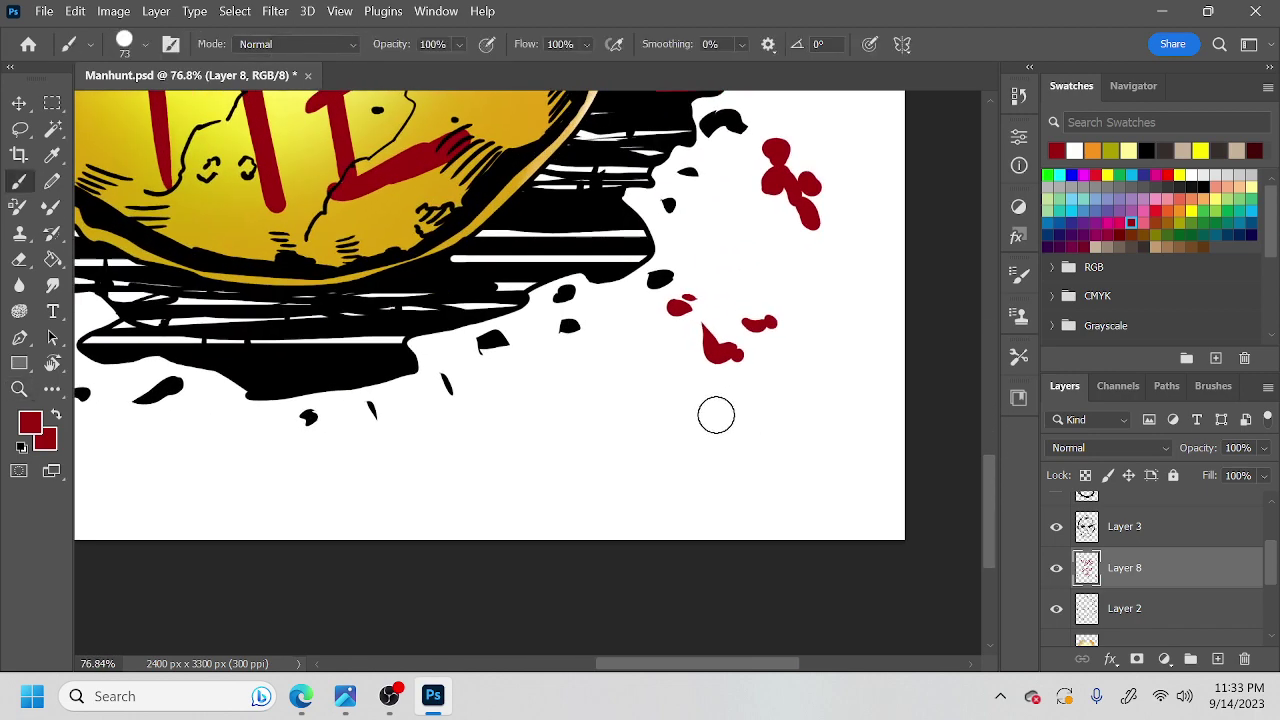
Switch the brush colour to black and try signature strokes at 45 px in the page's lower-right corner, undoing each one.
{"action": "right_click", "coordinate": [676, 446]}
{"action": "left_click", "coordinate": [802, 360]}
{"action": "left_click", "coordinate": [1203, 186]}
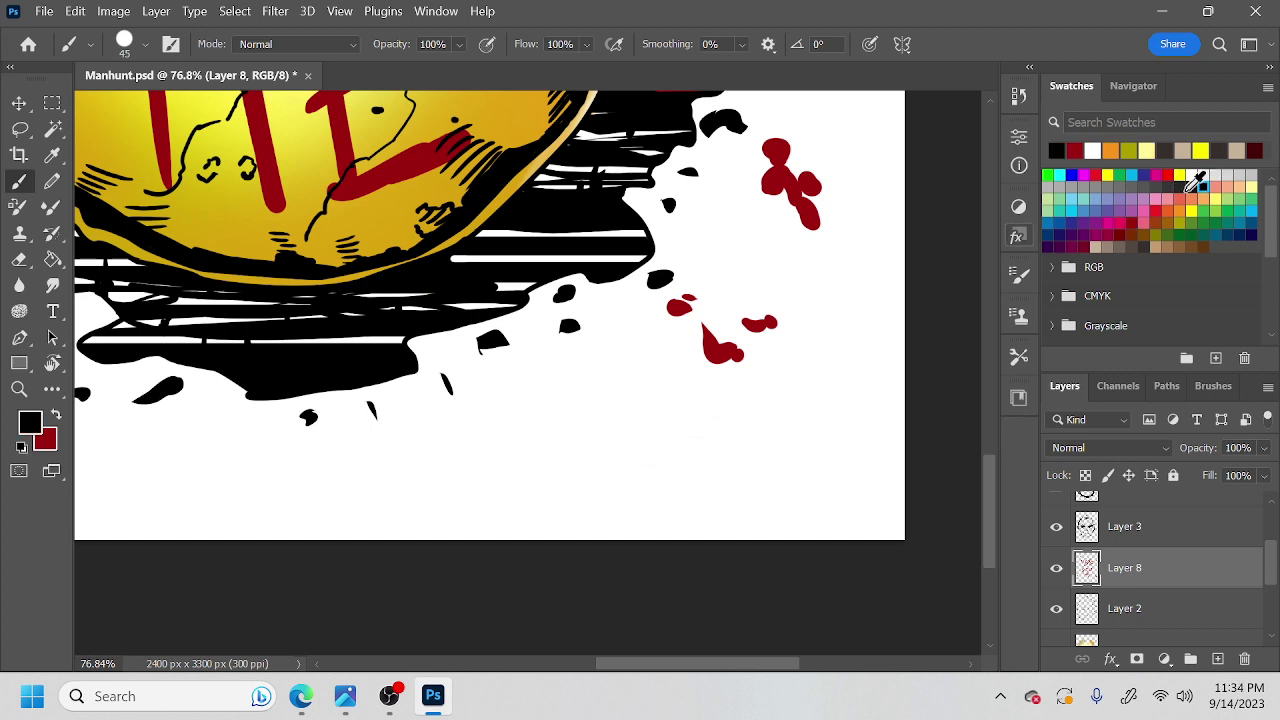
{"action": "left_click_drag", "start_coordinate": [615, 460], "coordinate": [690, 420]}
{"action": "key", "text": "ctrl+z"}
{"action": "left_click_drag", "start_coordinate": [620, 463], "coordinate": [682, 427]}
{"action": "key", "text": "ctrl+z"}
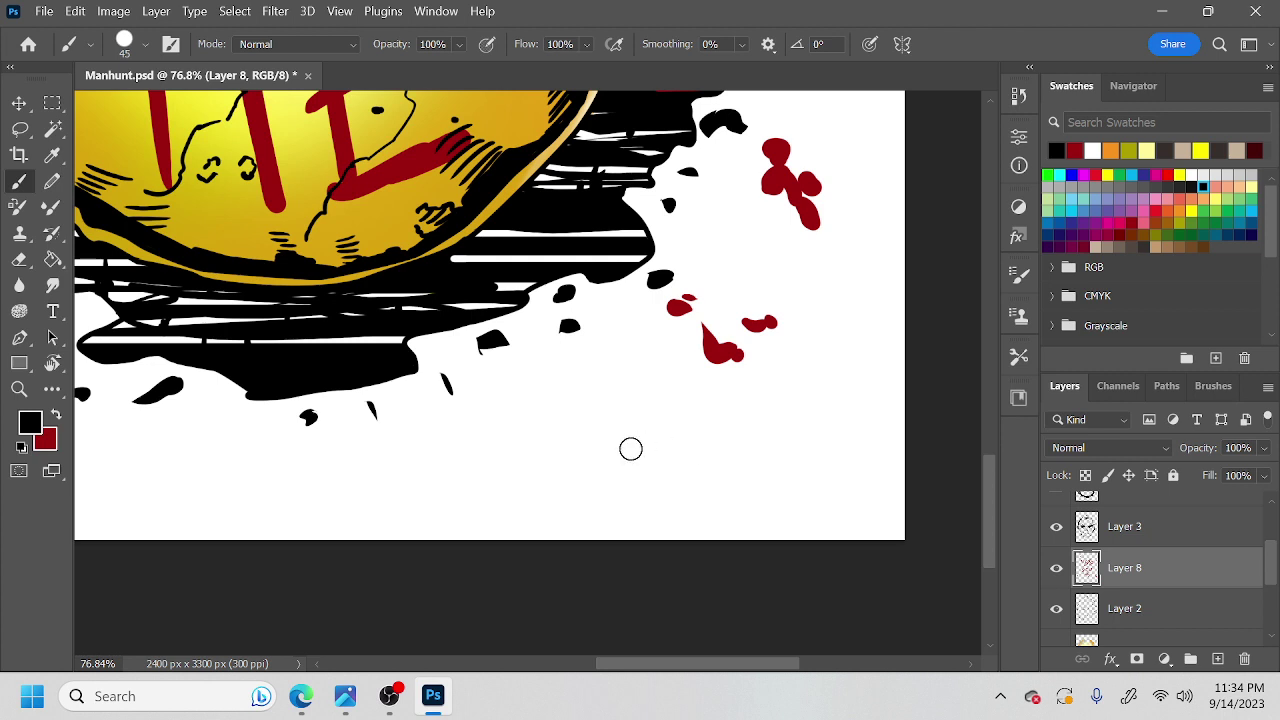
Sign the artwork in the lower-right corner with the artist's underlined initials and 2023, using a 29 px black brush.
{"action": "right_click", "coordinate": [629, 445]}
{"action": "left_click_drag", "start_coordinate": [763, 358], "coordinate": [754, 360]}
{"action": "left_click", "coordinate": [933, 278]}
{"action": "left_click_drag", "start_coordinate": [603, 452], "coordinate": [680, 416]}
{"action": "key", "text": "ctrl+z"}
{"action": "left_click_drag", "start_coordinate": [600, 453], "coordinate": [667, 411]}
{"action": "key", "text": "ctrl+z"}
{"action": "left_click_drag", "start_coordinate": [601, 452], "coordinate": [684, 410]}
{"action": "key", "text": "ctrl+z"}
{"action": "left_click_drag", "start_coordinate": [597, 449], "coordinate": [676, 405]}
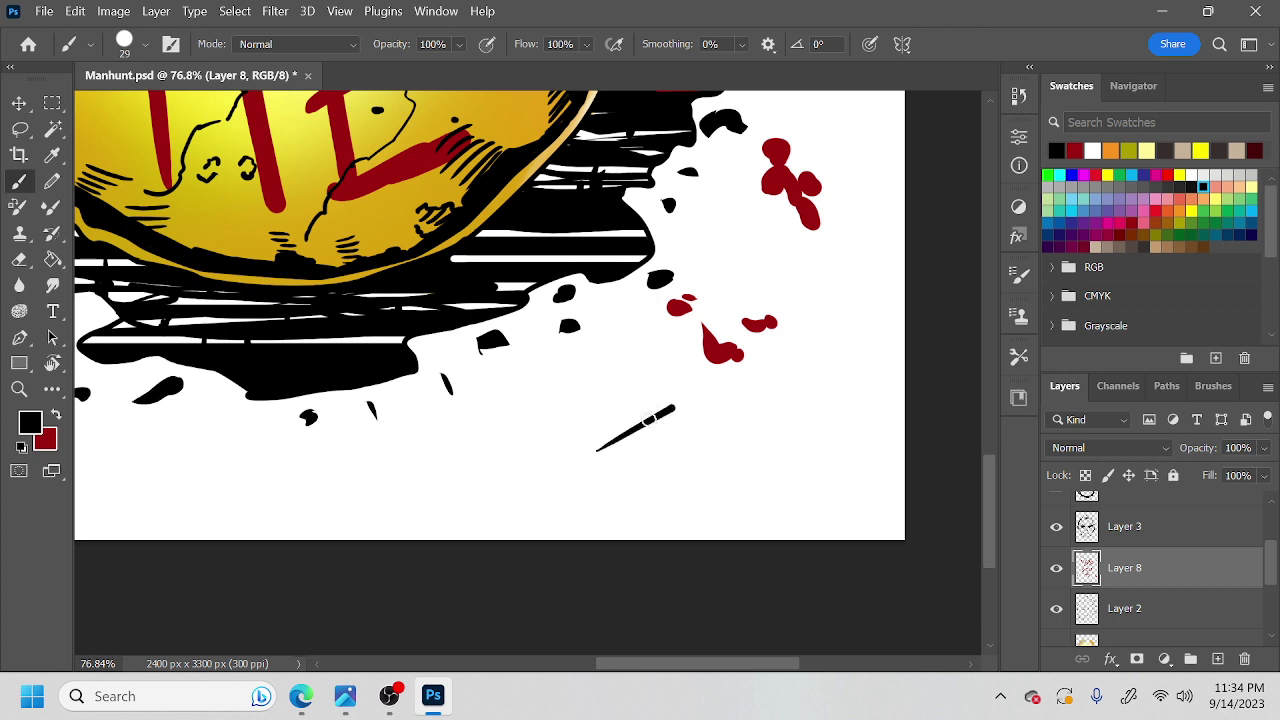
{"action": "mouse_move", "coordinate": [629, 488]}
{"action": "left_mouse_down"}
{"action": "mouse_move", "coordinate": [633, 428]}
{"action": "mouse_move", "coordinate": [652, 472]}
{"action": "mouse_move", "coordinate": [683, 444]}
{"action": "mouse_move", "coordinate": [676, 472]}
{"action": "mouse_move", "coordinate": [701, 441]}
{"action": "mouse_move", "coordinate": [702, 480]}
{"action": "mouse_move", "coordinate": [721, 440]}
{"action": "left_mouse_up"}
{"action": "left_click", "coordinate": [700, 480]}
{"action": "left_click_drag", "start_coordinate": [712, 494], "coordinate": [722, 440]}
{"action": "mouse_move", "coordinate": [634, 516]}
{"action": "left_mouse_down"}
{"action": "mouse_move", "coordinate": [770, 485]}
{"action": "mouse_move", "coordinate": [778, 464]}
{"action": "mouse_move", "coordinate": [810, 480]}
{"action": "left_mouse_up"}
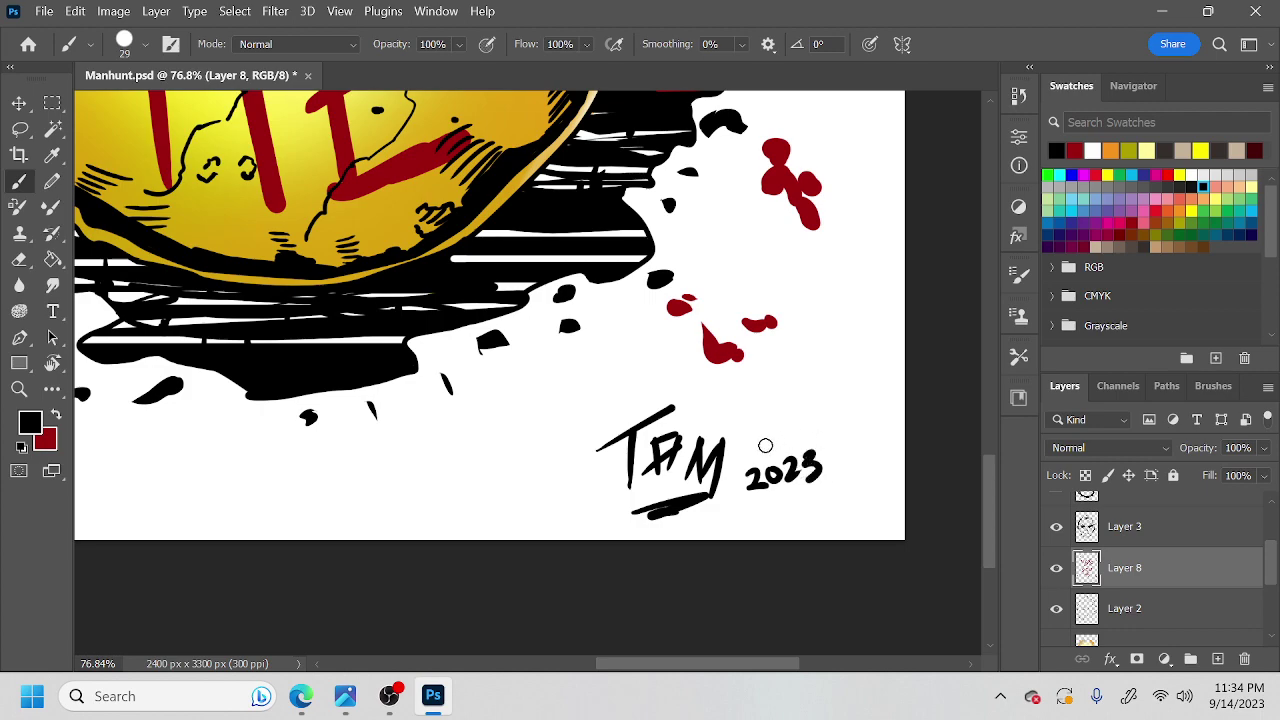
{"action": "key", "text": "ctrl+space"}
{"action": "left_click_drag", "start_coordinate": [756, 398], "coordinate": [637, 503]}
{"action": "key", "text": "ctrl+space"}
{"action": "mouse_move", "coordinate": [697, 411]}
{"action": "left_mouse_down"}
{"action": "mouse_move", "coordinate": [737, 414]}
{"action": "mouse_move", "coordinate": [724, 423]}
{"action": "left_mouse_up"}
{"action": "key", "text": "ctrl+space"}
{"action": "key", "text": "b"}
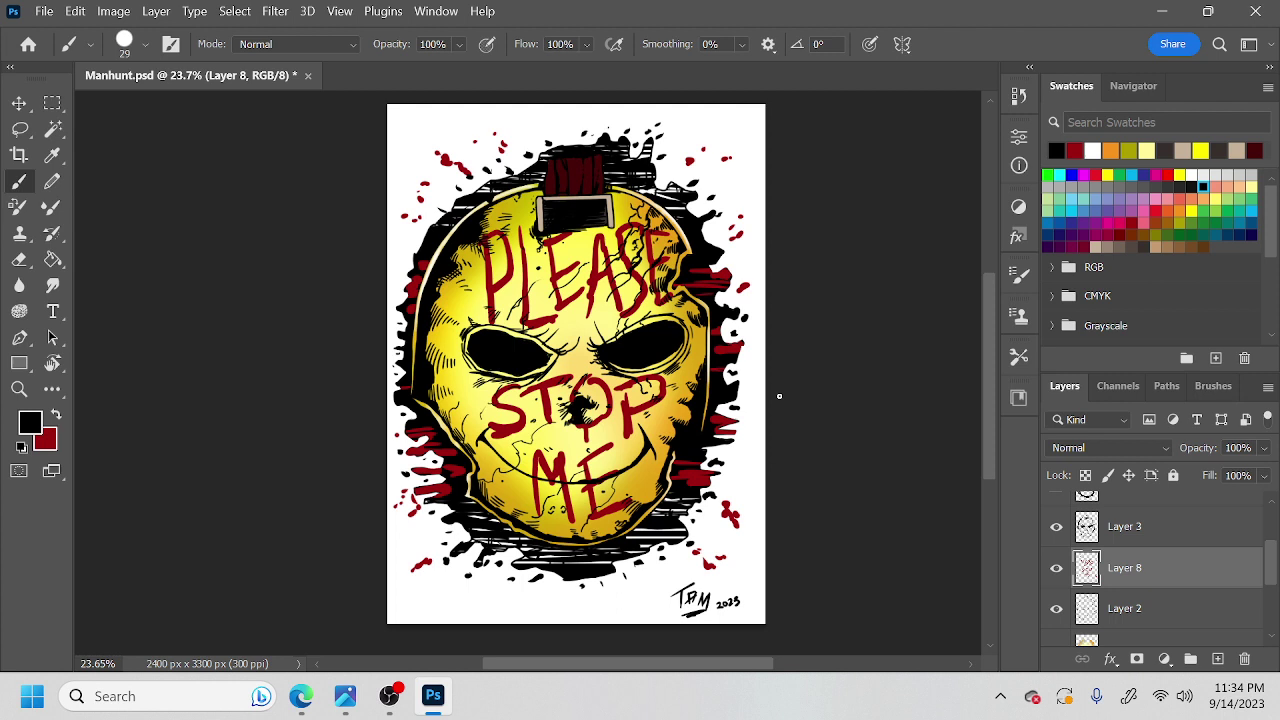
Brush bright red highlights down the folds of the dark red strap above the buckle at 35% opacity.
{"action": "key", "text": "ctrl+space"}
{"action": "mouse_move", "coordinate": [509, 354]}
{"action": "left_mouse_down"}
{"action": "mouse_move", "coordinate": [583, 348]}
{"action": "mouse_move", "coordinate": [549, 470]}
{"action": "left_mouse_up"}
{"action": "key", "text": "space"}
{"action": "key", "text": "ctrl+space"}
{"action": "key", "text": "b"}
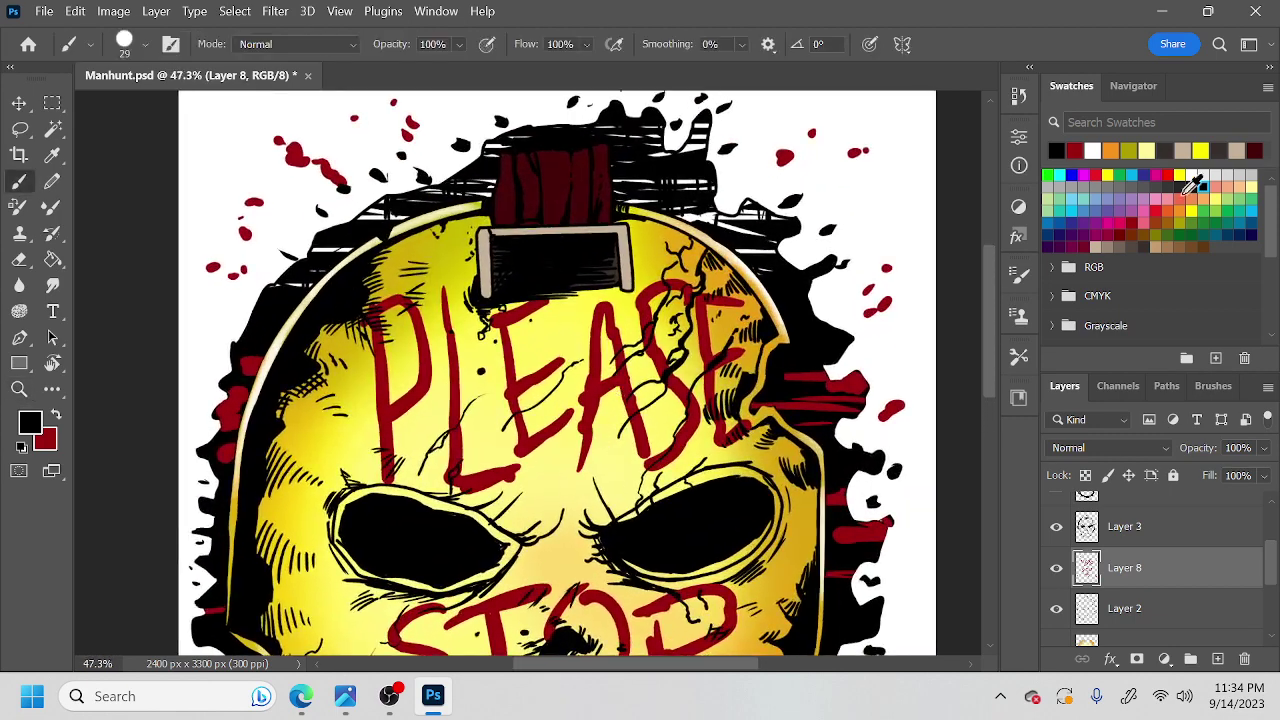
{"action": "left_click", "coordinate": [1168, 204]}
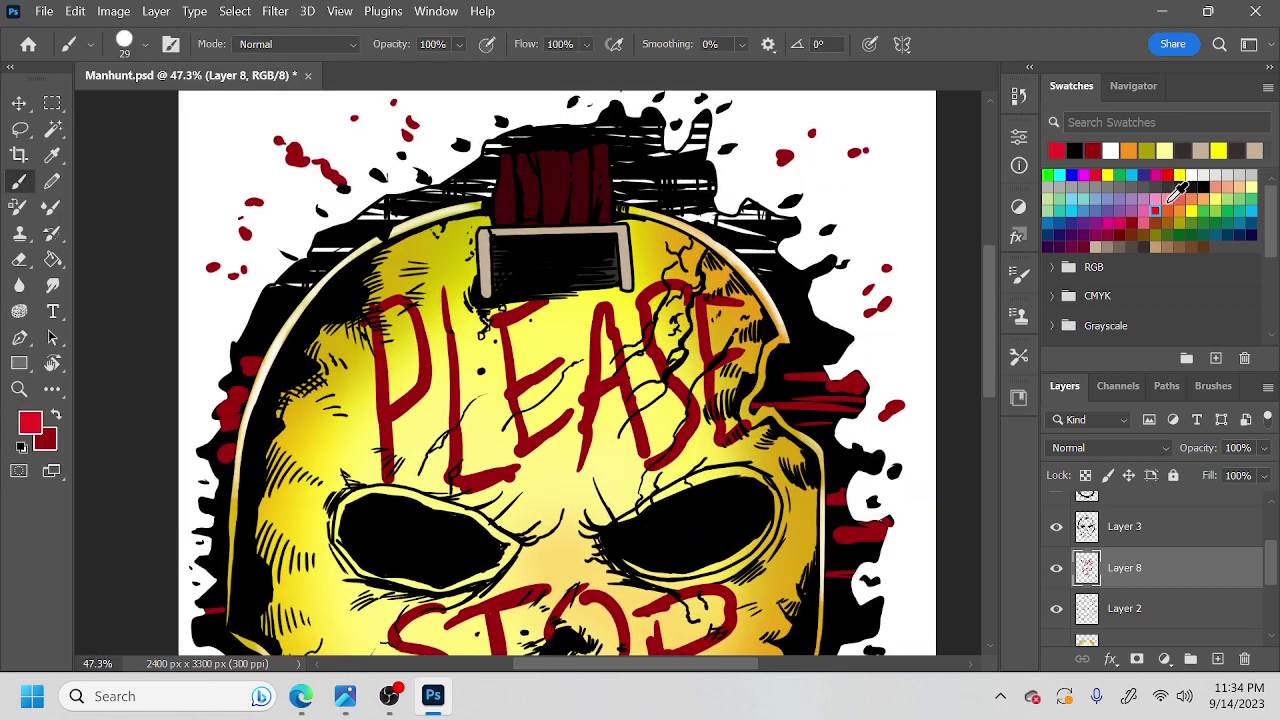
{"action": "left_click", "coordinate": [461, 45]}
{"action": "left_click", "coordinate": [434, 68]}
{"action": "mouse_move", "coordinate": [518, 157]}
{"action": "left_mouse_down"}
{"action": "mouse_move", "coordinate": [524, 206]}
{"action": "mouse_move", "coordinate": [539, 152]}
{"action": "mouse_move", "coordinate": [546, 226]}
{"action": "left_mouse_up"}
{"action": "mouse_move", "coordinate": [566, 158]}
{"action": "left_mouse_down"}
{"action": "mouse_move", "coordinate": [564, 209]}
{"action": "mouse_move", "coordinate": [585, 149]}
{"action": "mouse_move", "coordinate": [586, 198]}
{"action": "mouse_move", "coordinate": [588, 175]}
{"action": "mouse_move", "coordinate": [567, 162]}
{"action": "mouse_move", "coordinate": [567, 194]}
{"action": "mouse_move", "coordinate": [583, 163]}
{"action": "mouse_move", "coordinate": [585, 215]}
{"action": "mouse_move", "coordinate": [592, 160]}
{"action": "mouse_move", "coordinate": [600, 206]}
{"action": "left_mouse_up"}
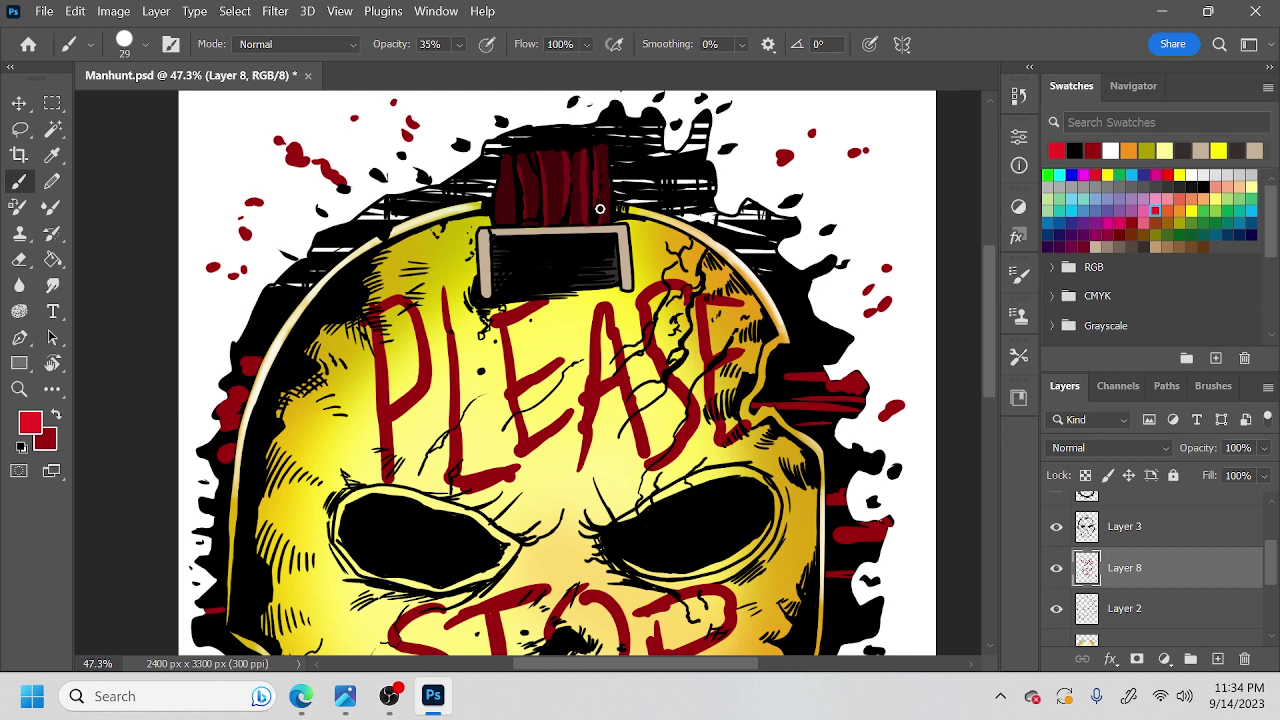
Brush white highlights along both short sides of the buckle frame at 35% opacity.
{"action": "left_click", "coordinate": [1181, 175]}
{"action": "left_click", "coordinate": [1190, 175]}
{"action": "left_click_drag", "start_coordinate": [484, 234], "coordinate": [492, 296]}
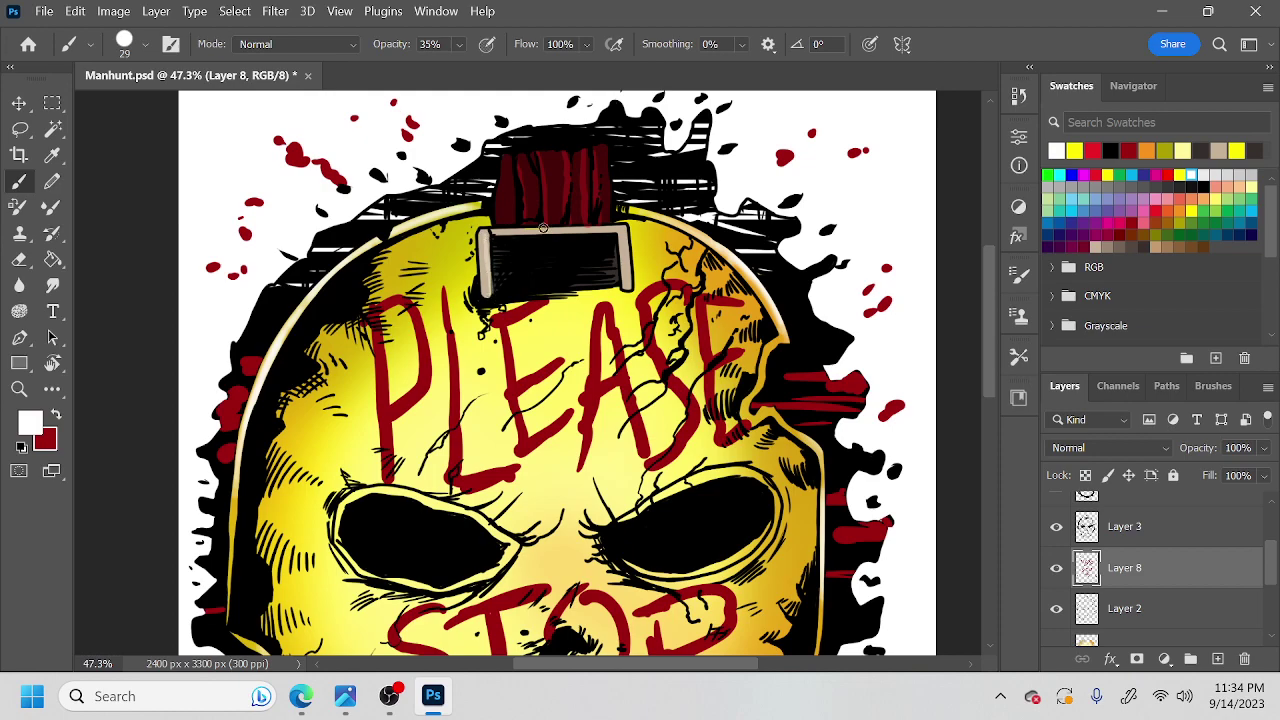
{"action": "left_click_drag", "start_coordinate": [617, 235], "coordinate": [623, 284]}
{"action": "key", "text": "r"}
{"action": "mouse_move", "coordinate": [625, 230]}
{"action": "left_mouse_down"}
{"action": "mouse_move", "coordinate": [660, 300]}
{"action": "mouse_move", "coordinate": [666, 363]}
{"action": "left_mouse_up"}
{"action": "key", "text": "ctrl+s"}
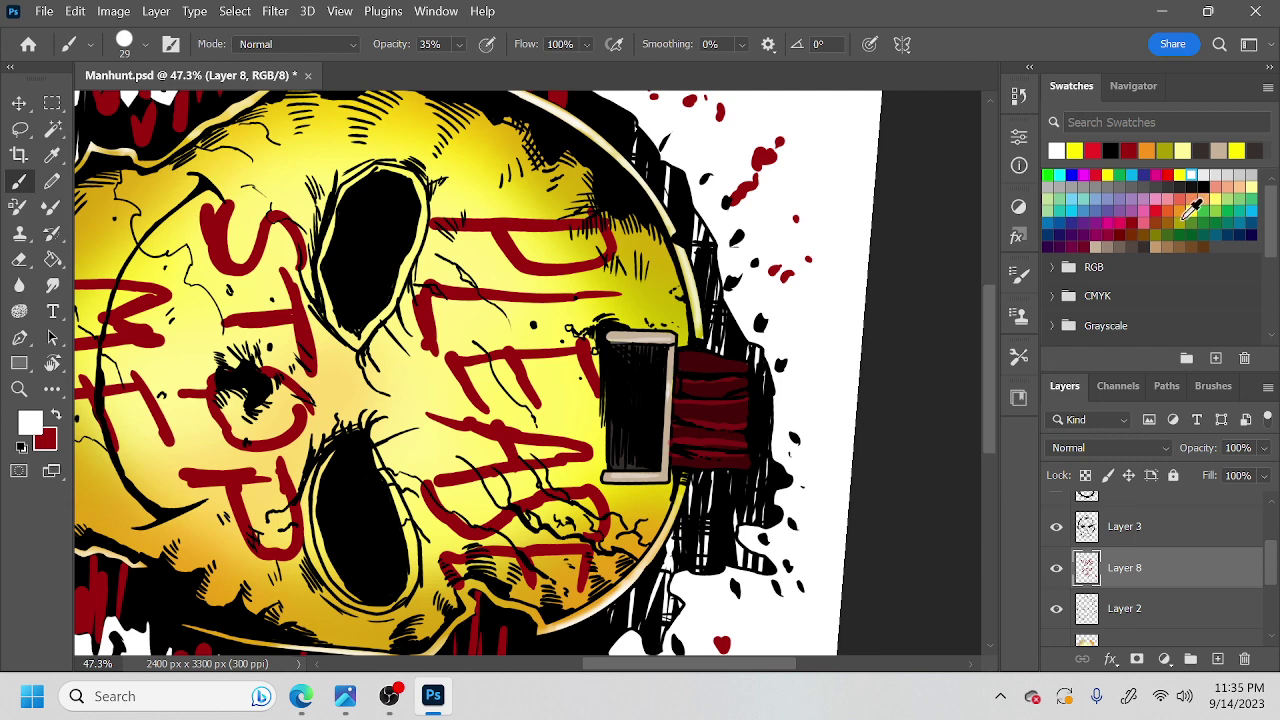
Shade the edges of the buckle frame with a dark grey brush at 35% opacity.
{"action": "left_click", "coordinate": [1143, 246]}
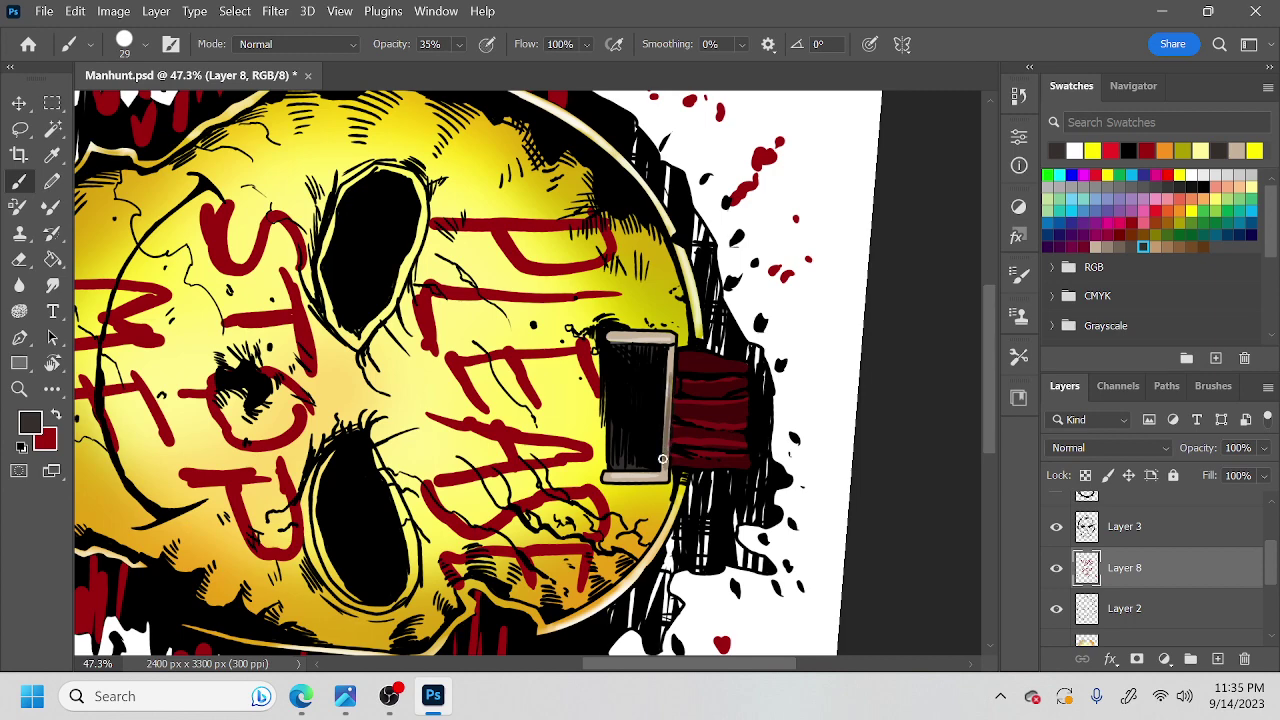
{"action": "key", "text": "r"}
{"action": "mouse_move", "coordinate": [674, 452]}
{"action": "left_mouse_down"}
{"action": "mouse_move", "coordinate": [650, 550]}
{"action": "mouse_move", "coordinate": [610, 565]}
{"action": "left_mouse_up"}
{"action": "key", "text": "b"}
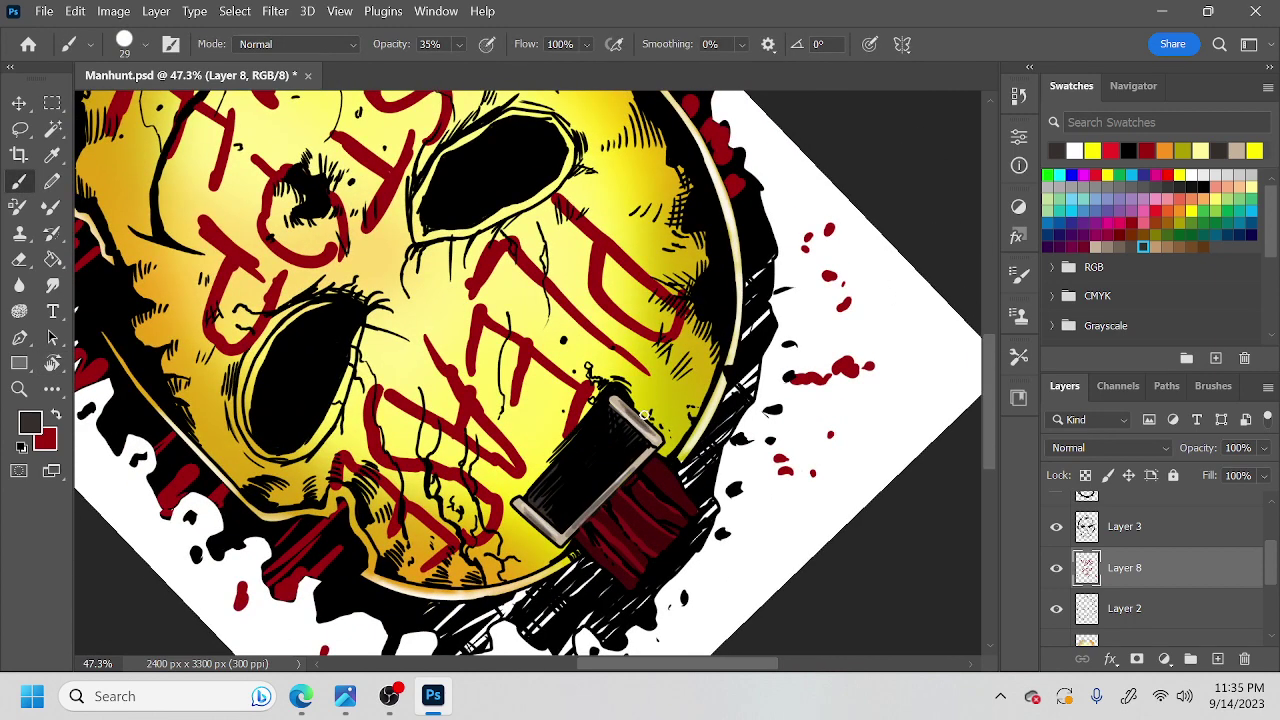
{"action": "key", "text": "r"}
{"action": "mouse_move", "coordinate": [766, 508]}
{"action": "left_mouse_down"}
{"action": "mouse_move", "coordinate": [535, 150]}
{"action": "mouse_move", "coordinate": [604, 222]}
{"action": "left_mouse_up"}
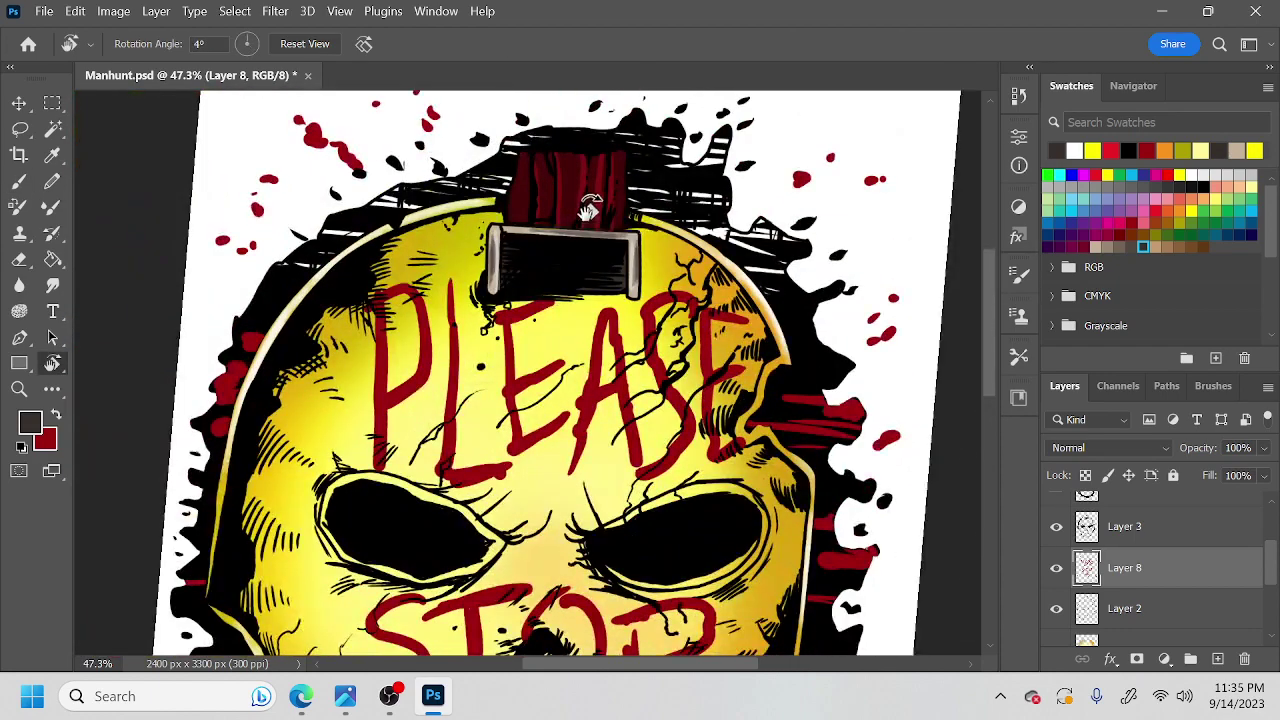
Brush orange highlights down the folds of the dark red strap at 35% opacity, undoing the first strokes and repainting them.
{"action": "key", "text": "b"}
{"action": "left_click", "coordinate": [1167, 211]}
{"action": "mouse_move", "coordinate": [528, 172]}
{"action": "left_mouse_down"}
{"action": "mouse_move", "coordinate": [524, 216]}
{"action": "mouse_move", "coordinate": [526, 180]}
{"action": "mouse_move", "coordinate": [542, 170]}
{"action": "mouse_move", "coordinate": [548, 211]}
{"action": "left_mouse_up"}
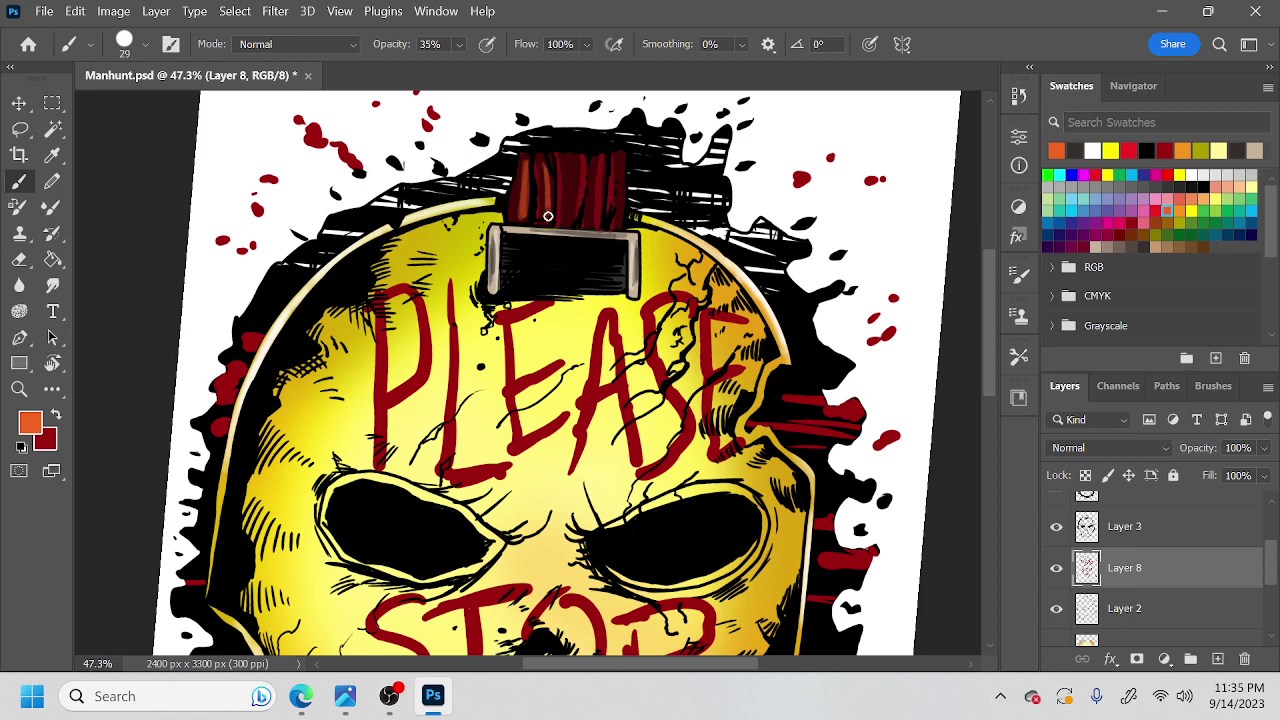
{"action": "key", "text": "ctrl+z"}
{"action": "key", "text": "ctrl+z"}
{"action": "key", "text": "ctrl+z"}
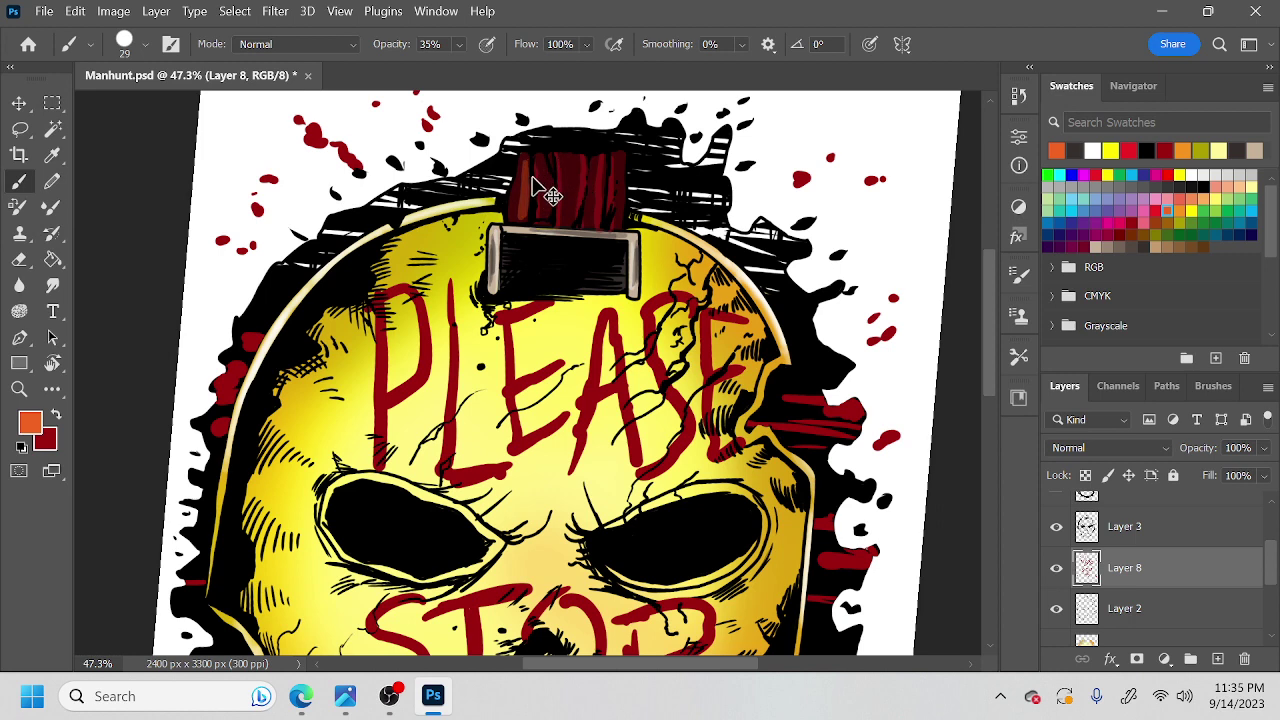
{"action": "mouse_move", "coordinate": [544, 166]}
{"action": "left_mouse_down"}
{"action": "mouse_move", "coordinate": [553, 212]}
{"action": "mouse_move", "coordinate": [550, 163]}
{"action": "mouse_move", "coordinate": [562, 173]}
{"action": "mouse_move", "coordinate": [570, 158]}
{"action": "mouse_move", "coordinate": [563, 193]}
{"action": "mouse_move", "coordinate": [584, 157]}
{"action": "mouse_move", "coordinate": [580, 193]}
{"action": "mouse_move", "coordinate": [616, 170]}
{"action": "mouse_move", "coordinate": [601, 157]}
{"action": "mouse_move", "coordinate": [600, 215]}
{"action": "left_mouse_up"}
Straighten the canvas rotation to 0°, bring the whole page into view and save Manhunt.psd.
{"action": "key", "text": "ctrl+space"}
{"action": "left_click_drag", "start_coordinate": [725, 385], "coordinate": [670, 407]}
{"action": "key", "text": "r"}
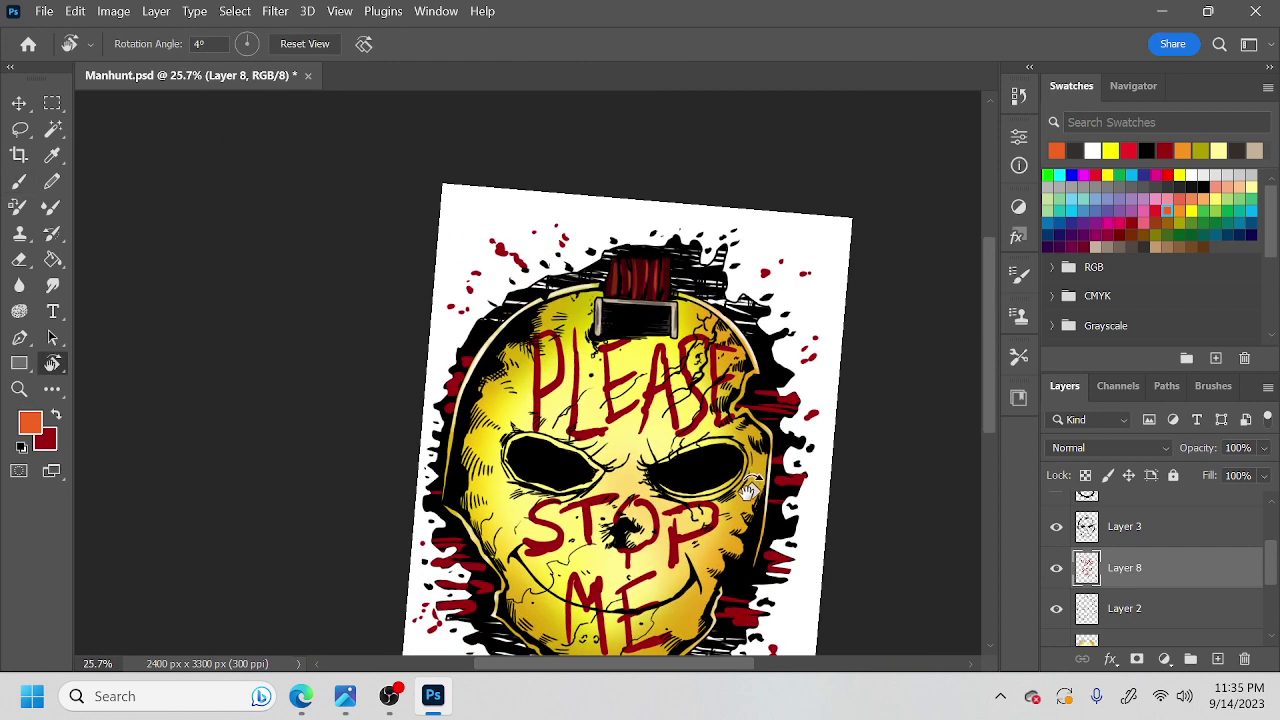
{"action": "key", "text": "z"}
{"action": "left_click_drag", "start_coordinate": [738, 482], "coordinate": [768, 510]}
{"action": "key", "text": "r"}
{"action": "key", "text": "ctrl+space"}
{"action": "key", "text": "space"}
{"action": "left_click_drag", "start_coordinate": [757, 518], "coordinate": [677, 453]}
{"action": "key", "text": "z"}
{"action": "key", "text": "r"}
{"action": "key", "text": "ctrl+space"}
{"action": "key", "text": "space"}
{"action": "key", "text": "ctrl+space"}
{"action": "key", "text": "r"}
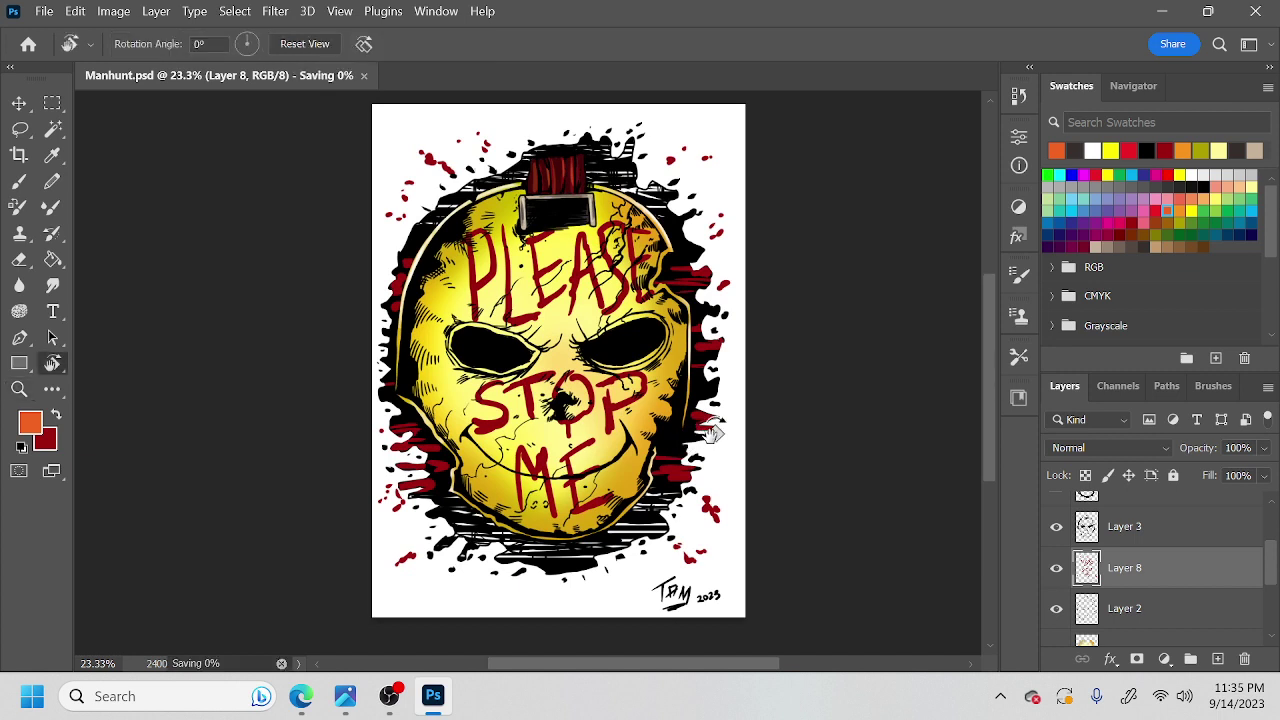